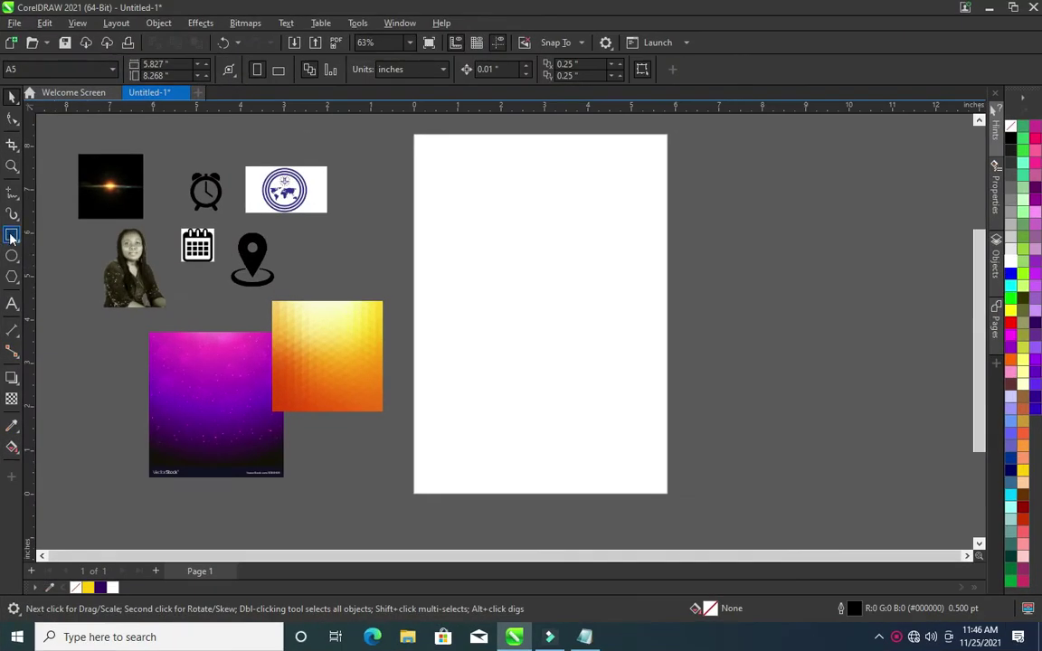
# Review the page size and measurement unit settings in the property bar
pyautogui.click(13, 235)
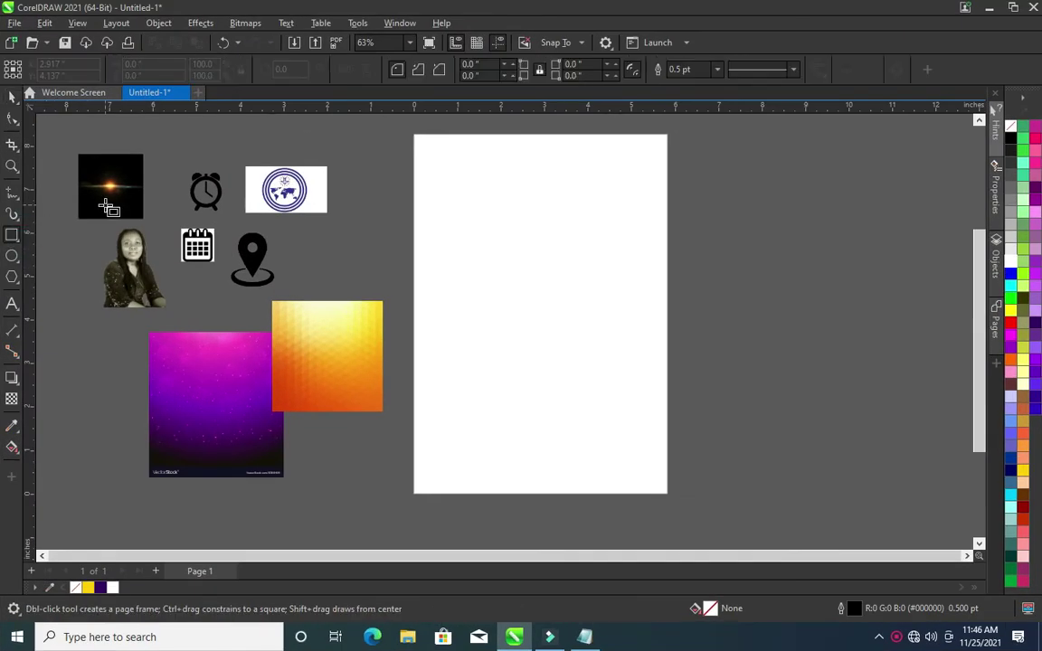
pyautogui.click(12, 97)
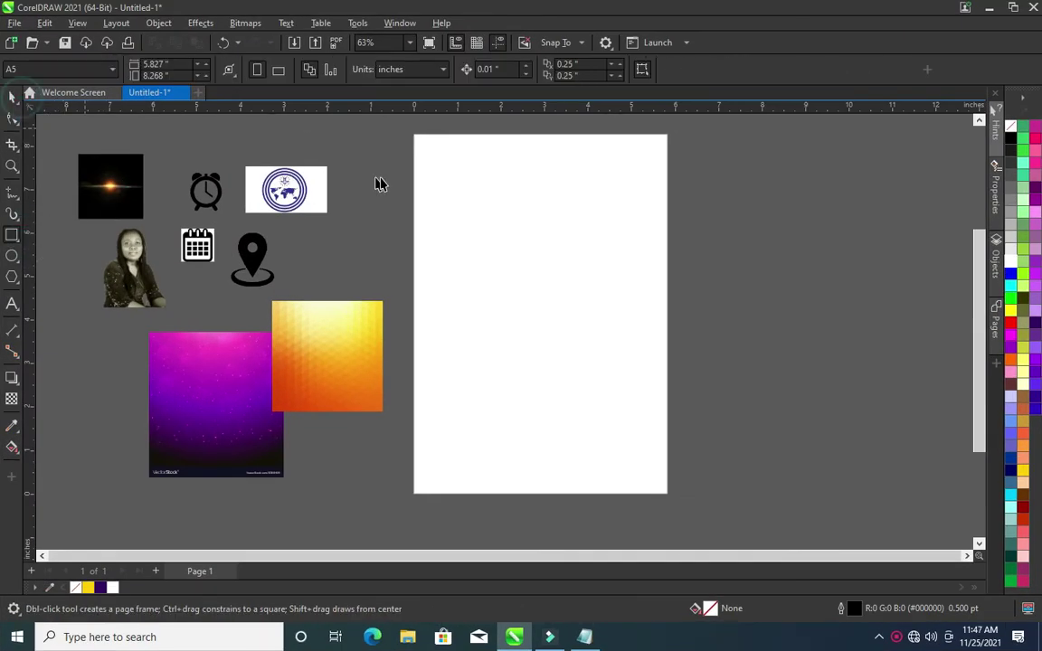
pyautogui.click(88, 71)
pyautogui.click(34, 87)
pyautogui.scroll(-1, 409, 70)
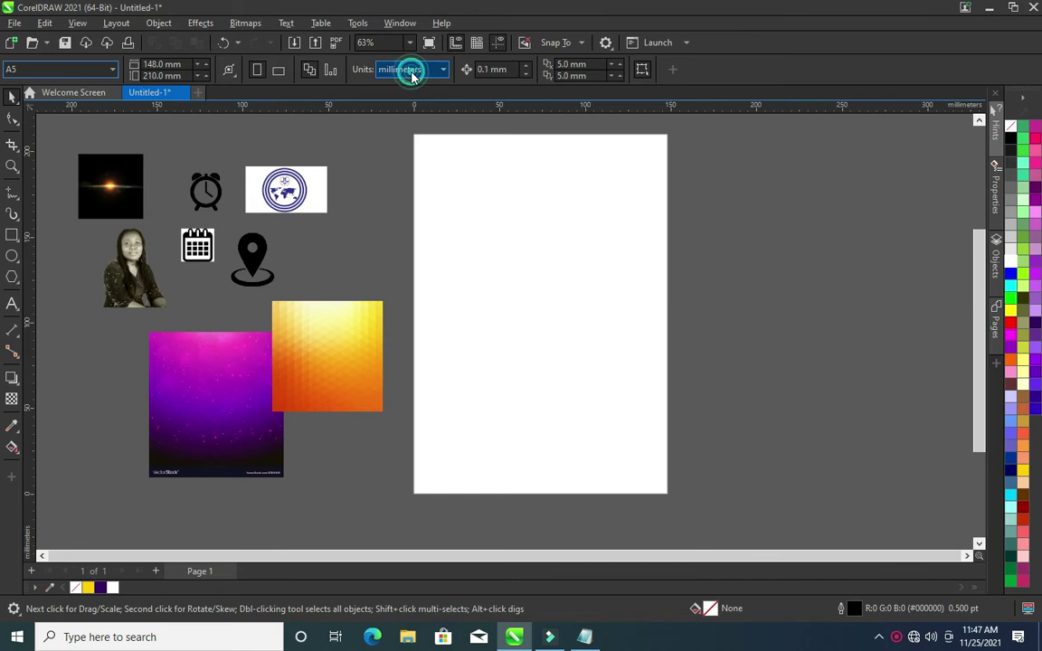
pyautogui.click(409, 70)
pyautogui.press('Return')
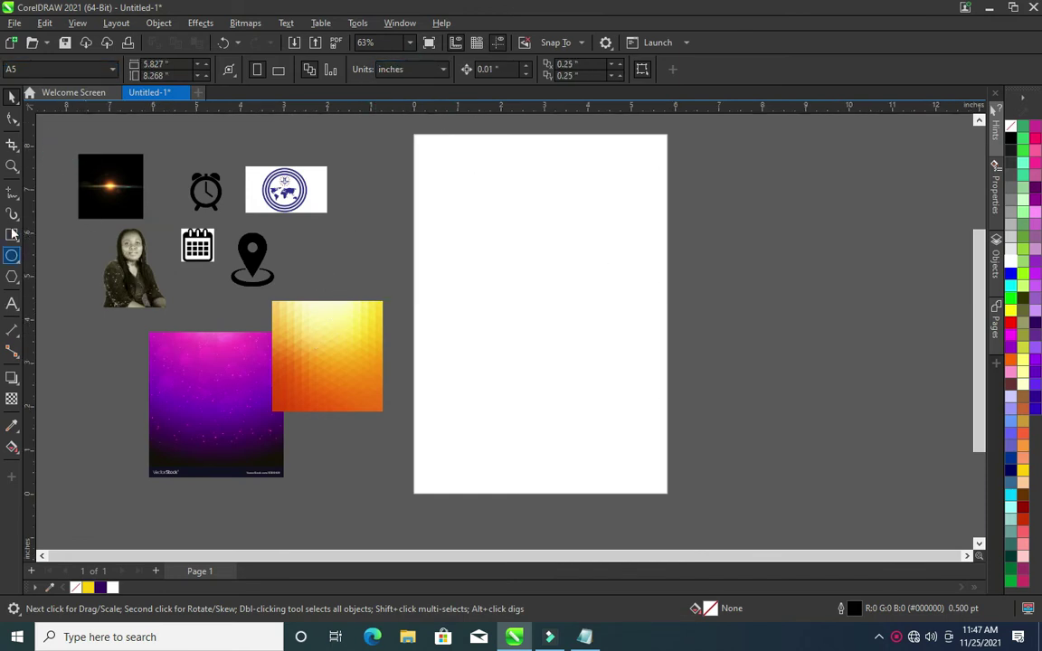
# Draw a rectangle covering the whole A5 page and fill it yellow
pyautogui.moveTo(413, 134); pyautogui.dragTo(670, 498)
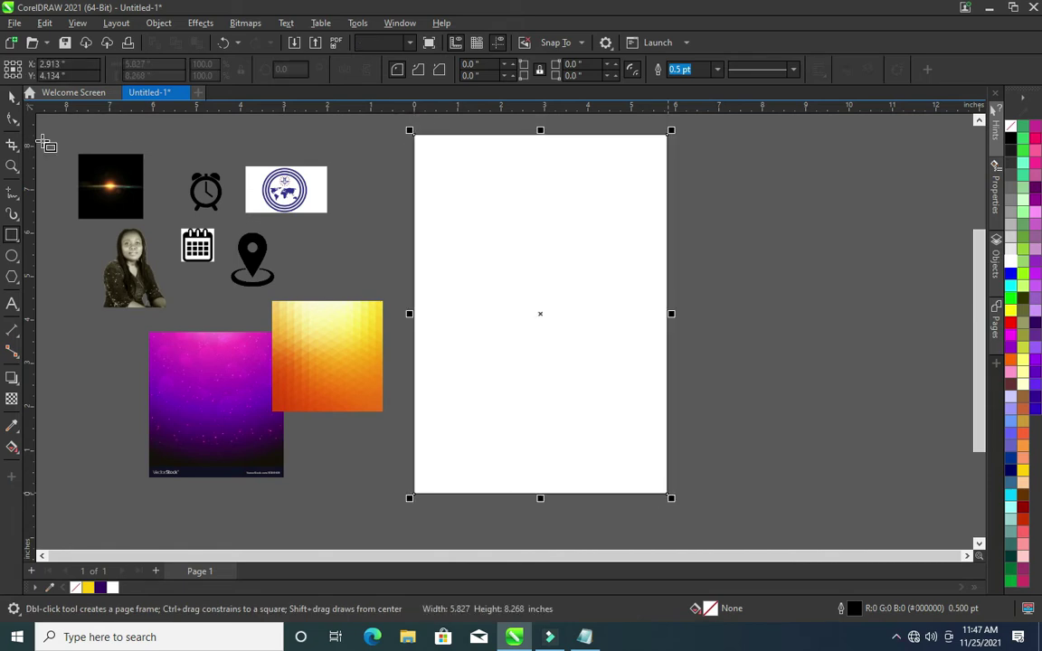
pyautogui.click(11, 96)
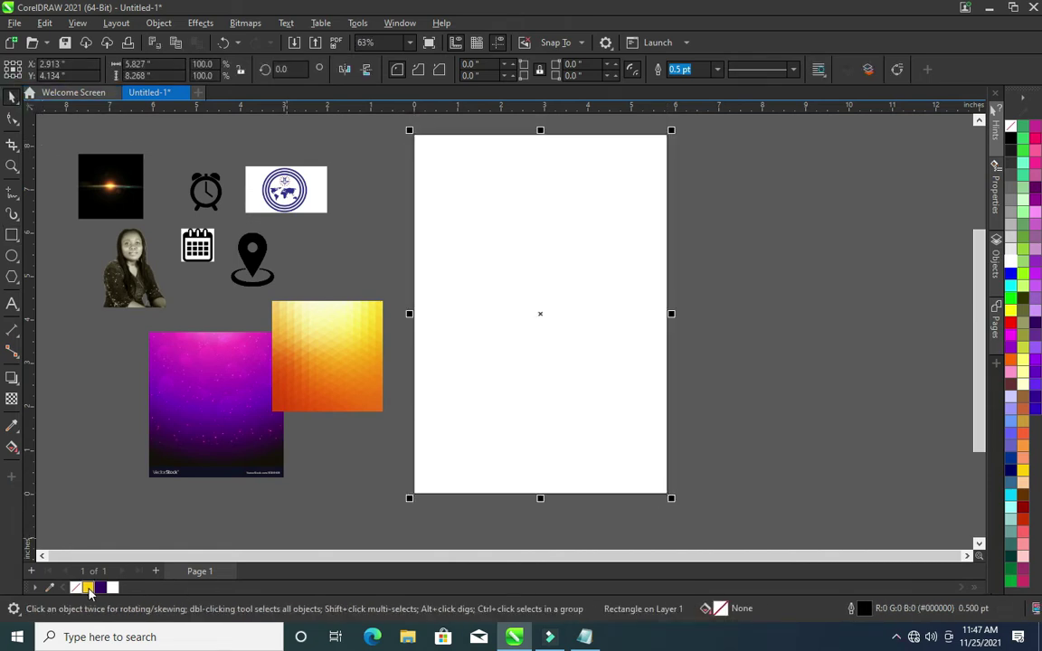
pyautogui.click(87, 589)
pyautogui.click(578, 351)
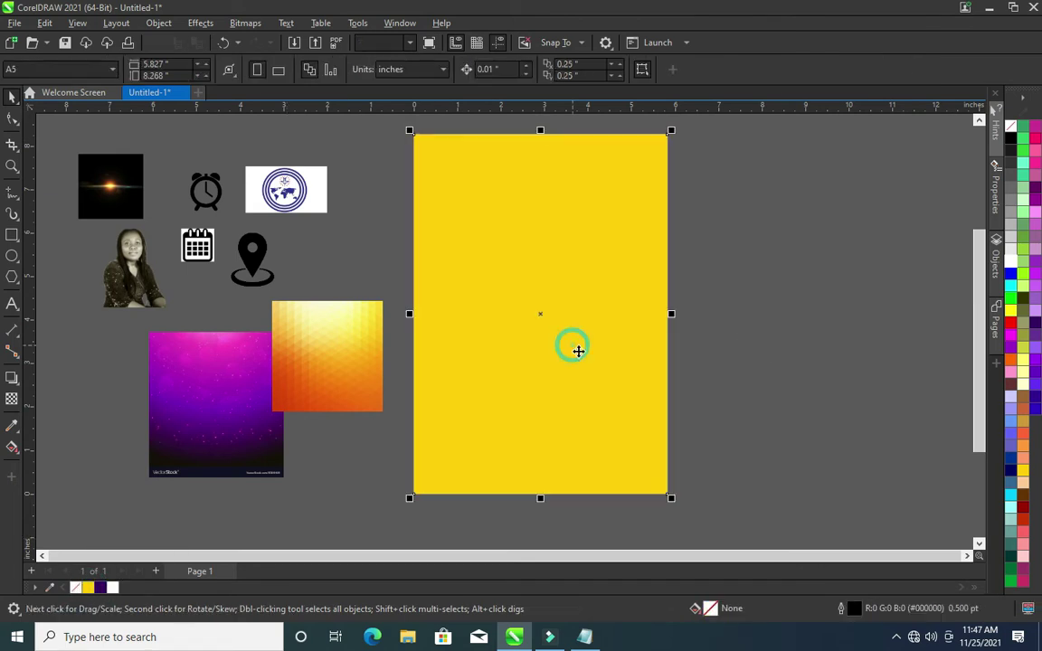
# Enlarge the purple starry image to about page size and move it toward the page
pyautogui.click(193, 412)
pyautogui.moveTo(284, 333); pyautogui.dragTo(511, 192)
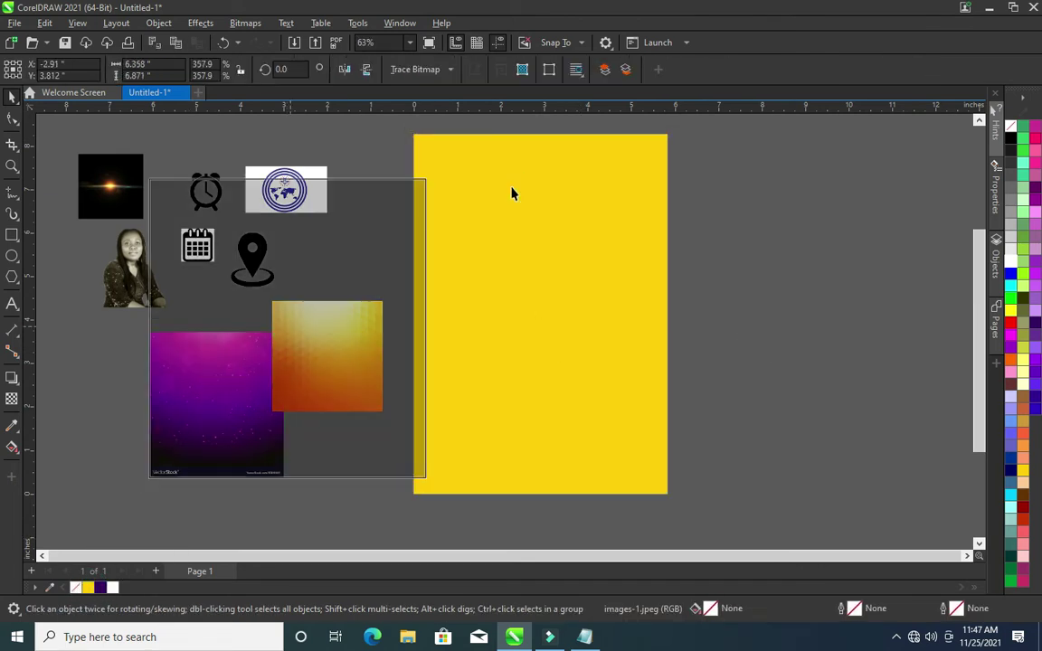
pyautogui.moveTo(337, 274); pyautogui.dragTo(392, 265)
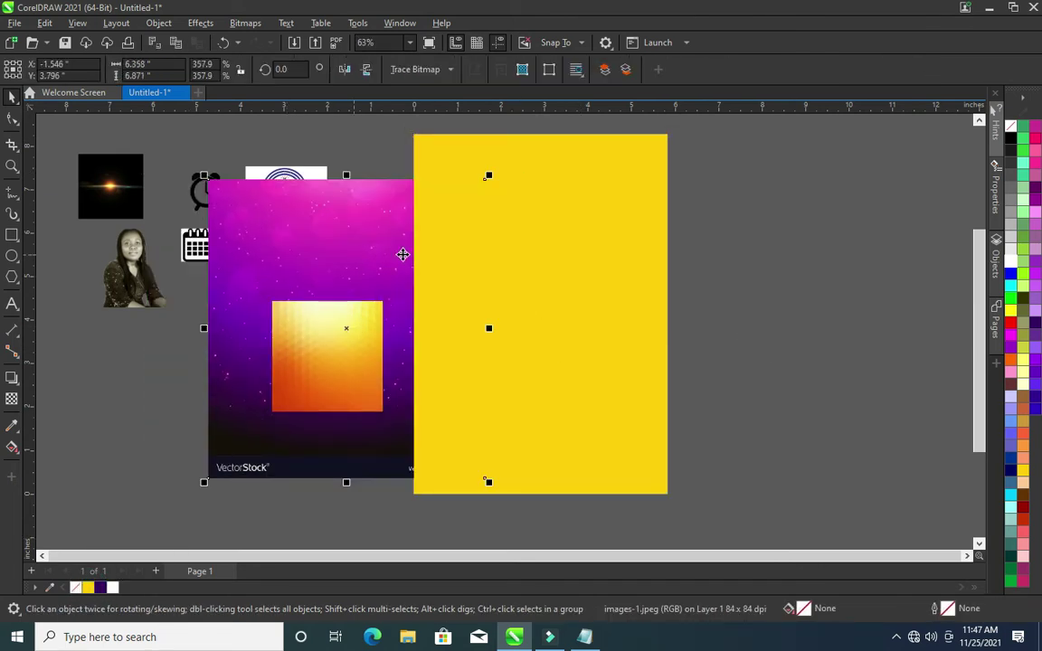
# Give the yellow rectangle a top-to-bottom fountain transparency fading out toward the bottom
pyautogui.click(572, 268)
pyautogui.click(12, 398)
pyautogui.moveTo(548, 193)
pyautogui.mouseDown()
pyautogui.moveTo(562, 485)
pyautogui.moveTo(545, 486)
pyautogui.mouseUp()
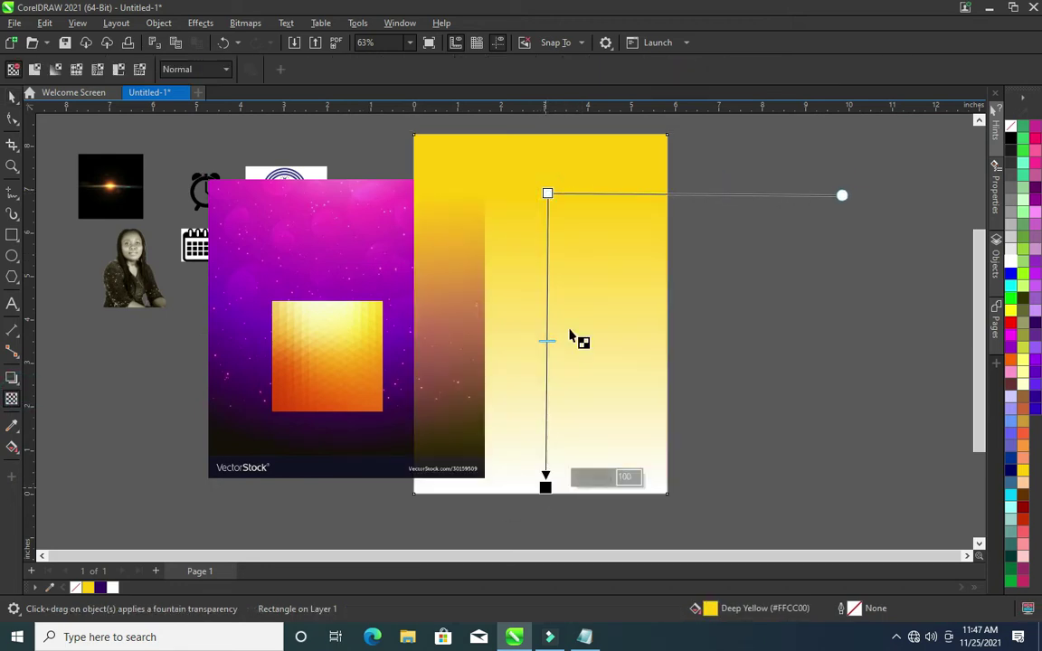
pyautogui.moveTo(548, 193); pyautogui.dragTo(550, 143)
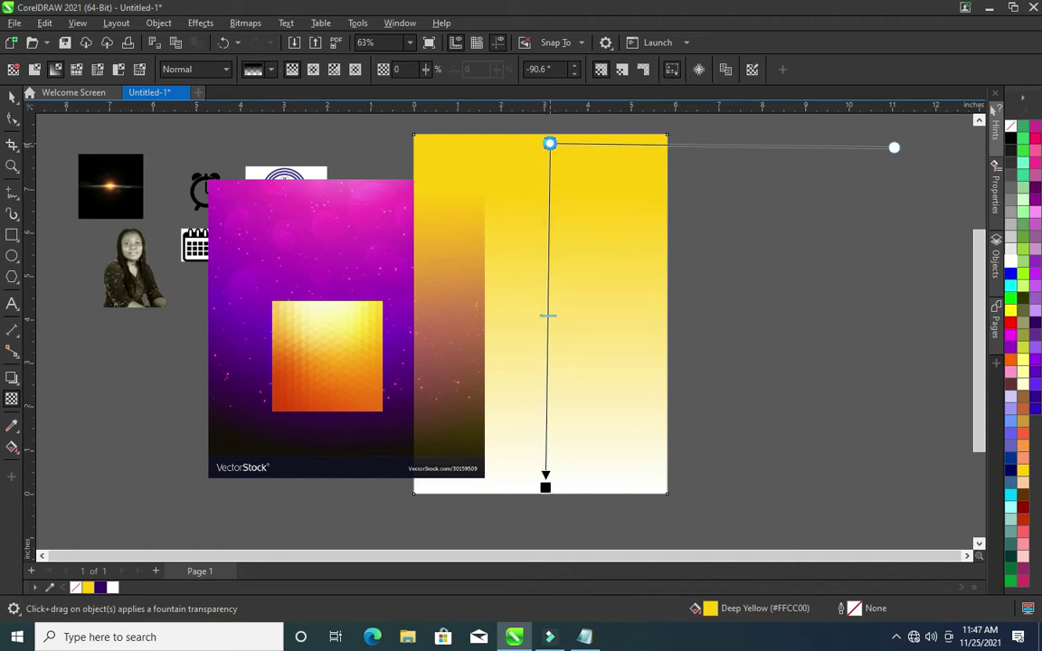
# Move the purple starry image onto the page
pyautogui.click(11, 98)
pyautogui.click(343, 249)
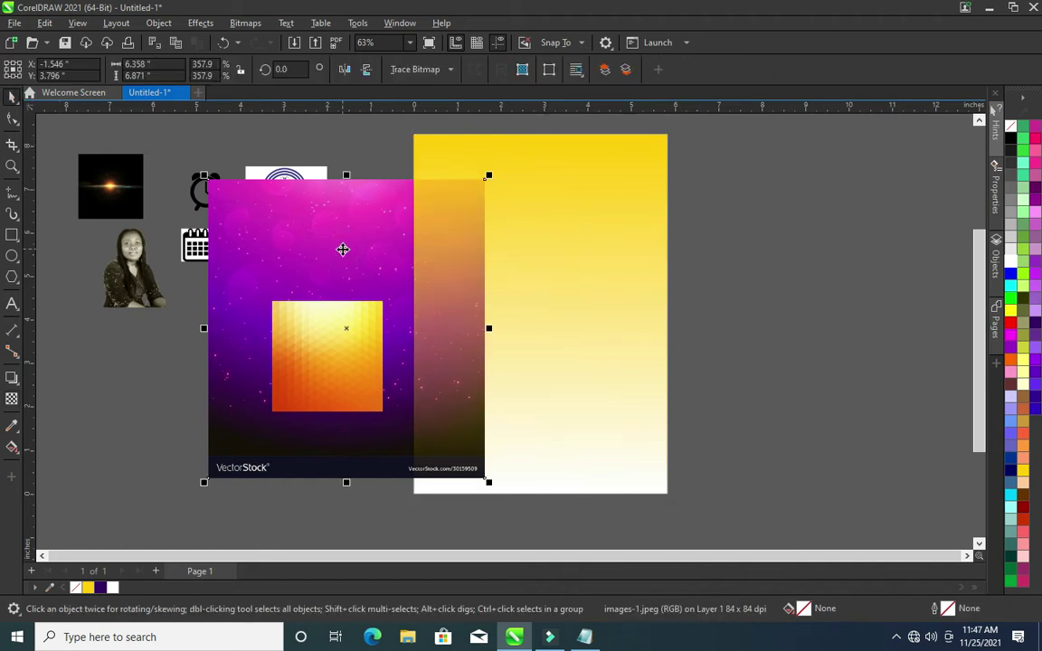
pyautogui.moveTo(319, 241); pyautogui.dragTo(526, 262)
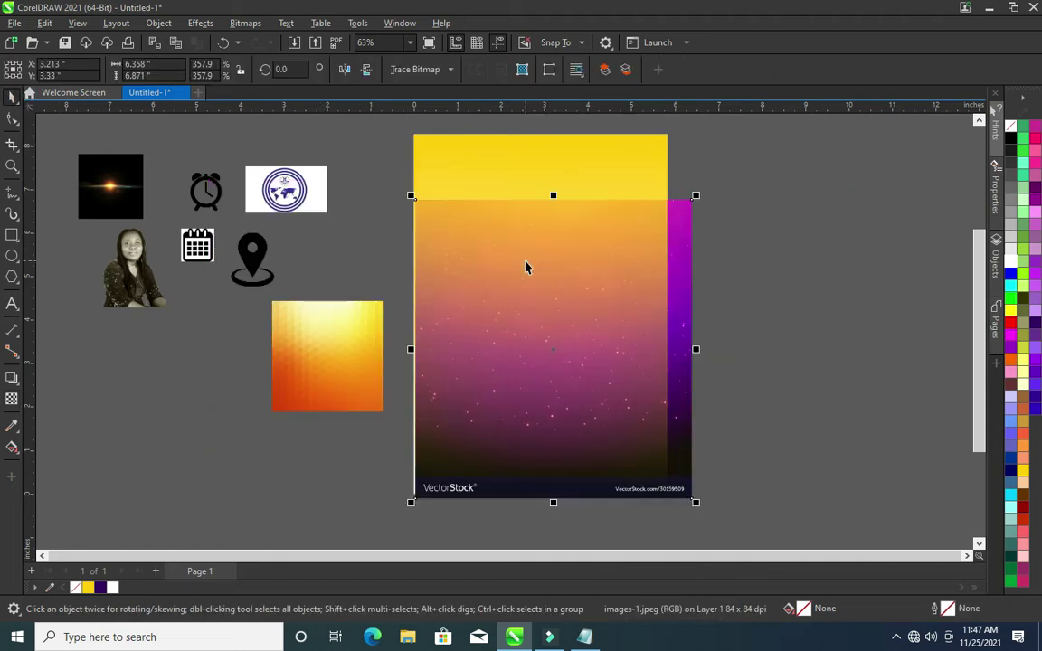
# Bring the purple image in front of the yellow rectangle with Shift+PgUp and enlarge it over the page
pyautogui.click(687, 277)
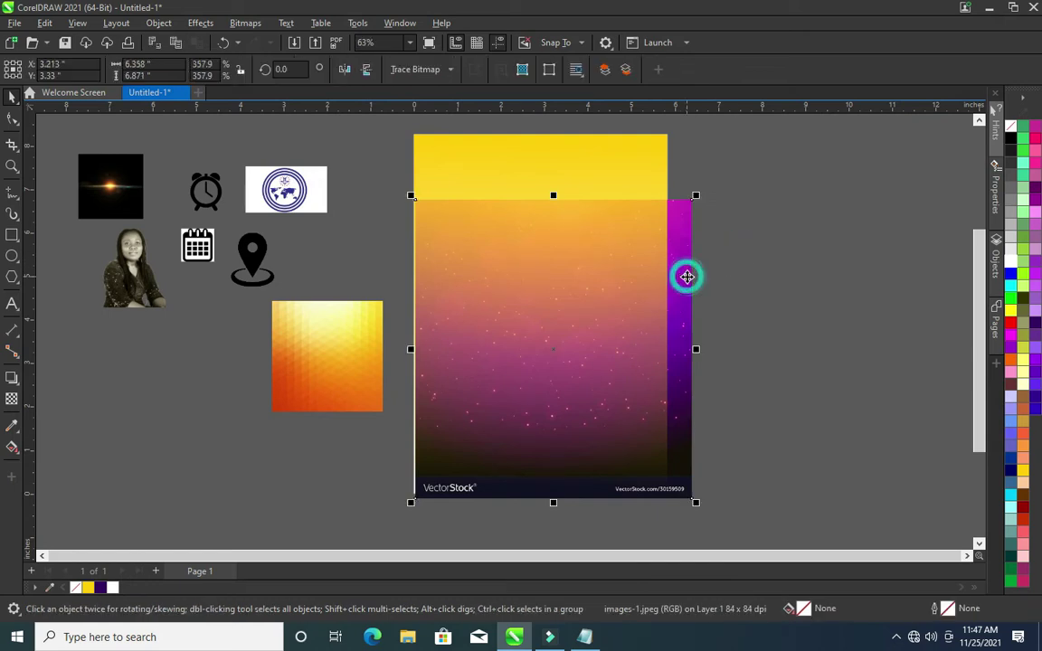
pyautogui.hotkey('shift', 'pageup')
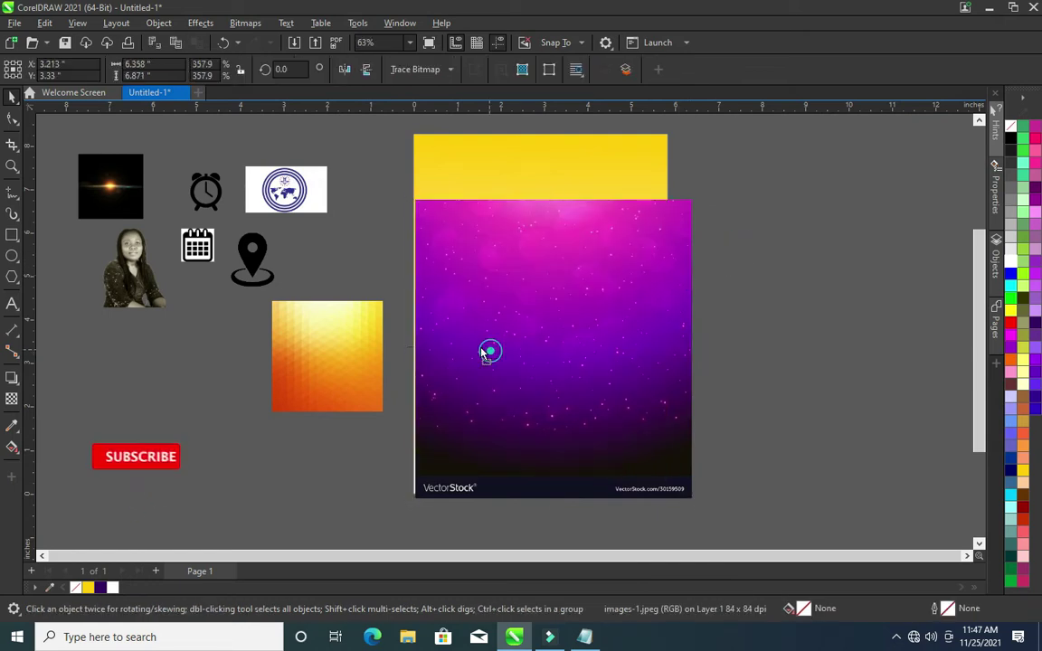
pyautogui.moveTo(486, 350); pyautogui.dragTo(470, 344)
pyautogui.moveTo(680, 498); pyautogui.dragTo(719, 535)
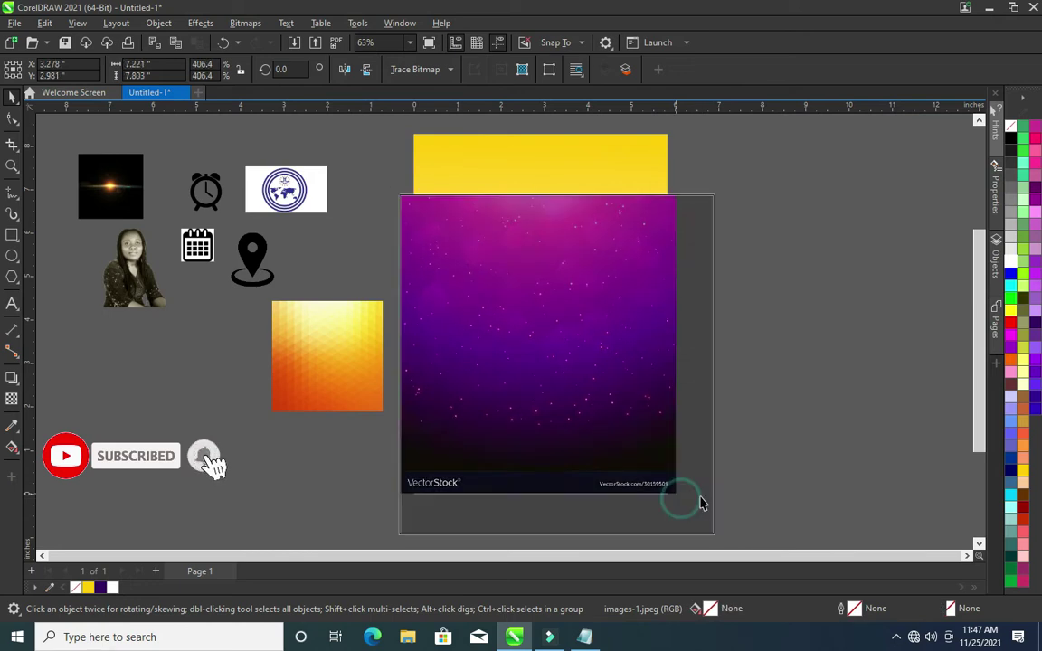
pyautogui.moveTo(530, 343); pyautogui.dragTo(526, 352)
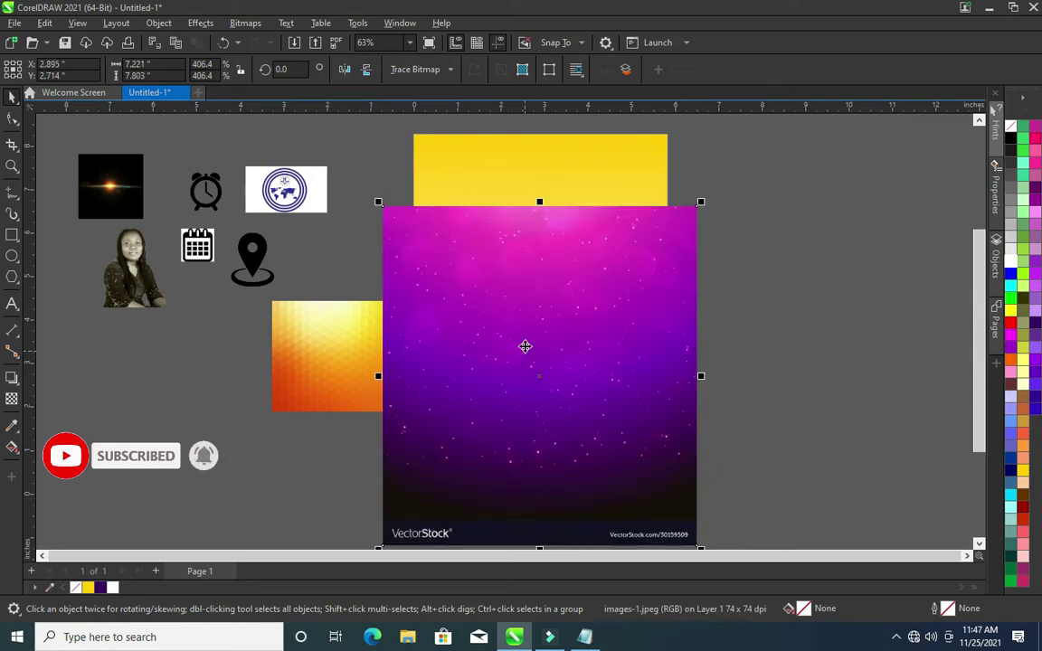
# Fade the purple image's top edge into the yellow with an upward fountain transparency
pyautogui.click(11, 401)
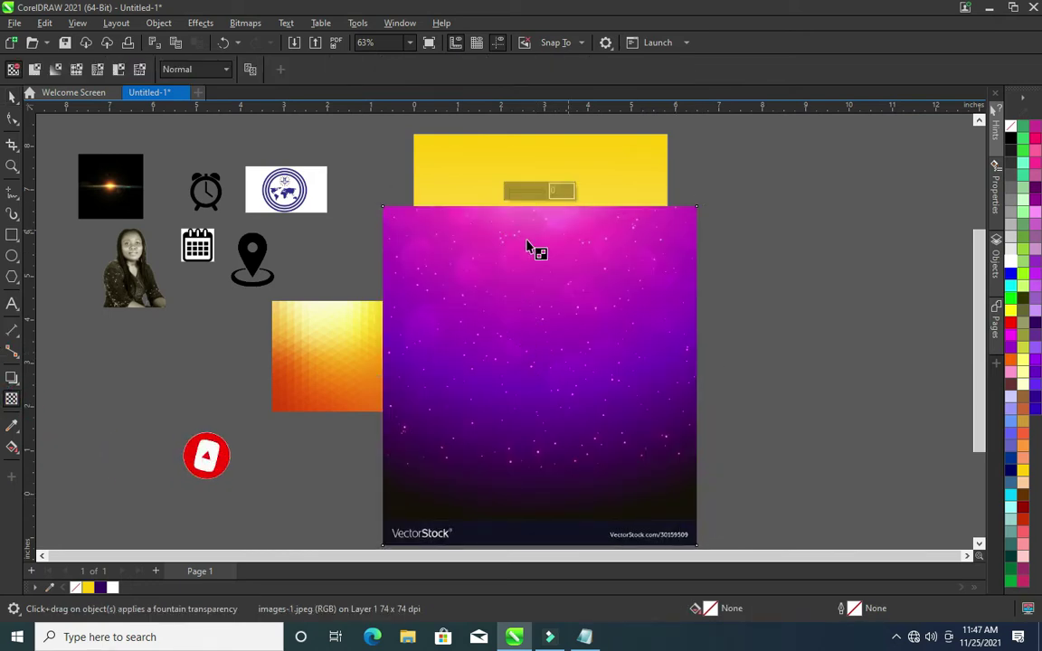
pyautogui.moveTo(549, 259); pyautogui.dragTo(548, 210)
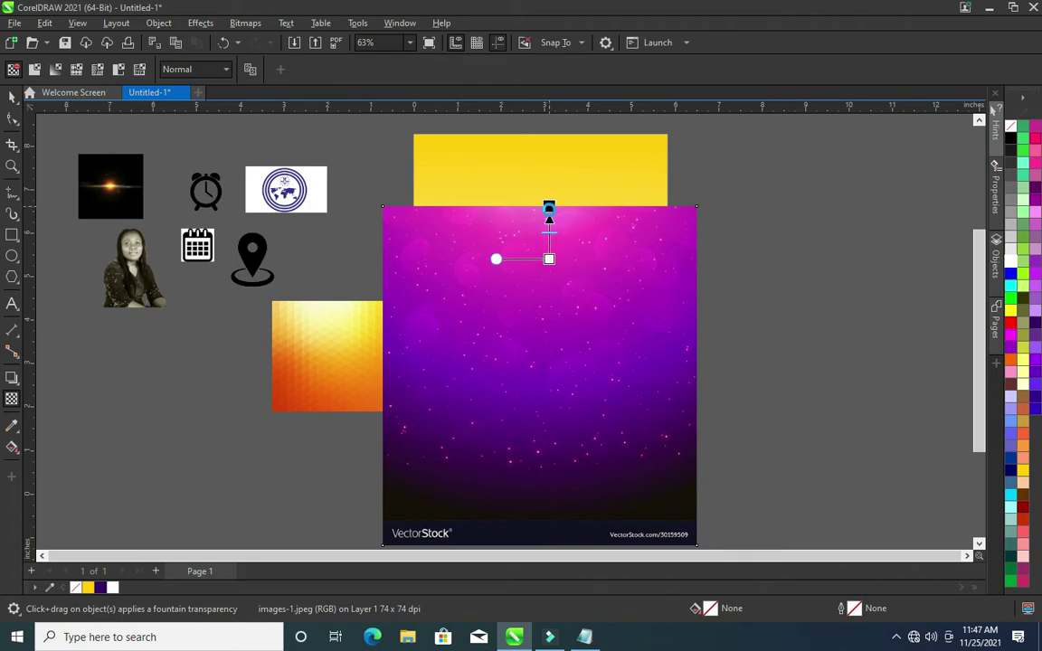
pyautogui.click(12, 96)
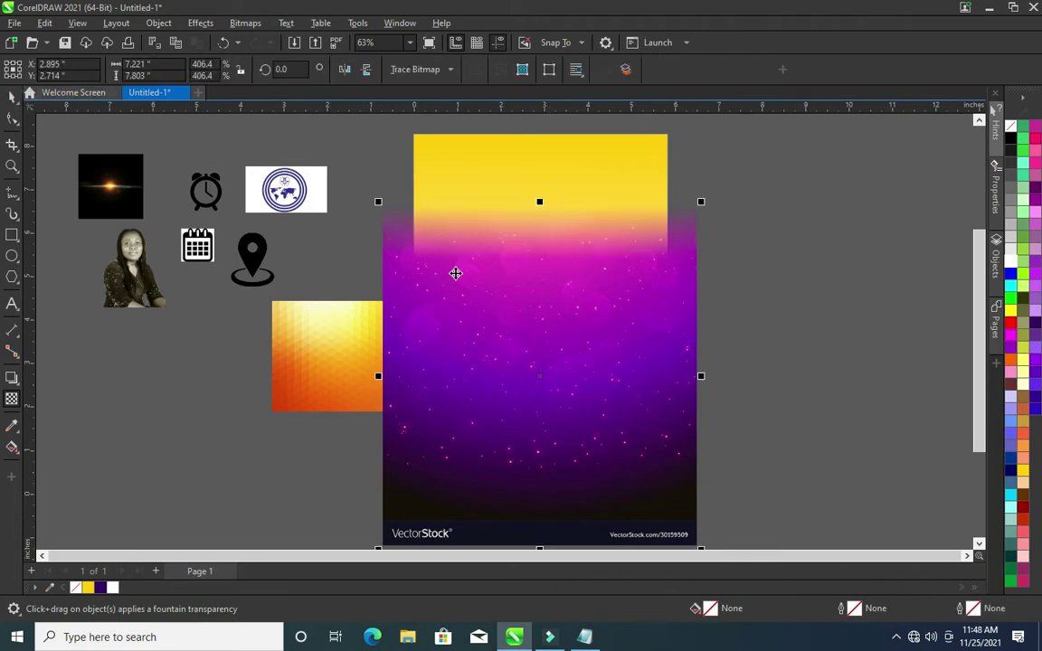
pyautogui.click(200, 22)
# Apply a Gaussian blur of about 18 radius to the purple image
pyautogui.moveTo(342, 128)
pyautogui.click(344, 143)
pyautogui.moveTo(542, 266)
pyautogui.mouseDown()
pyautogui.moveTo(828, 217)
pyautogui.moveTo(836, 234)
pyautogui.mouseUp()
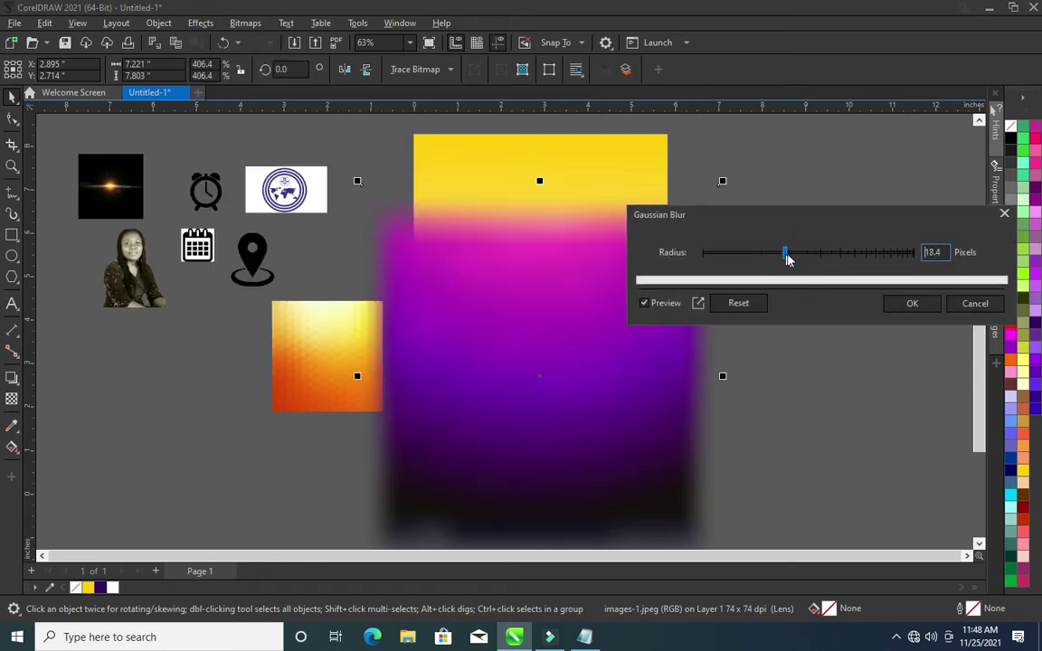
pyautogui.click(891, 304)
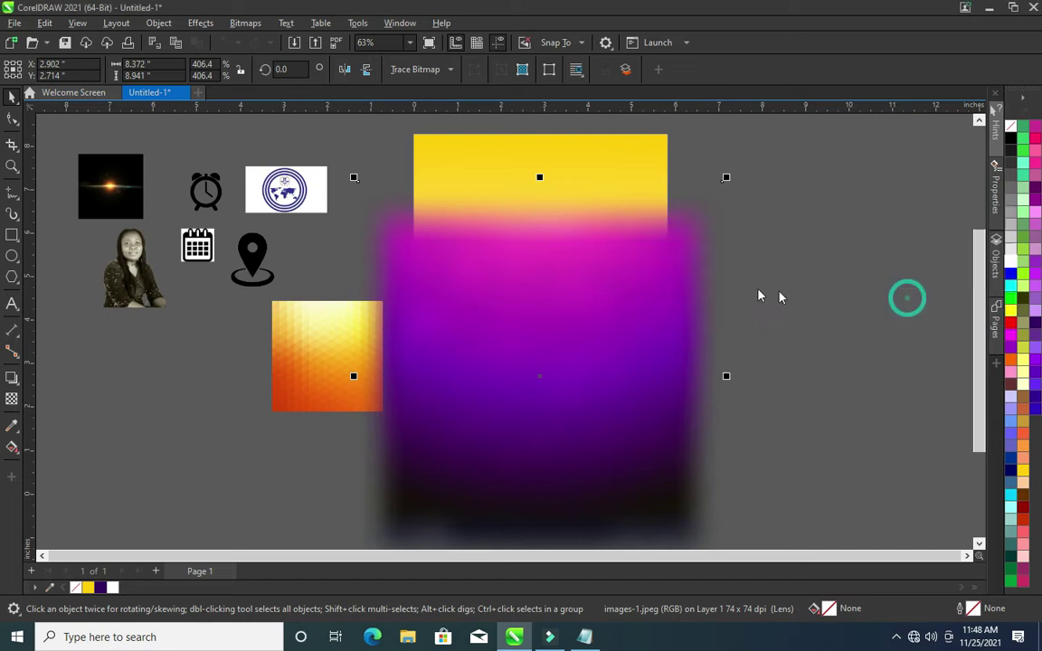
# PowerClip the blurred image inside the page rectangle
pyautogui.rightClick(541, 260)
pyautogui.click(592, 402)
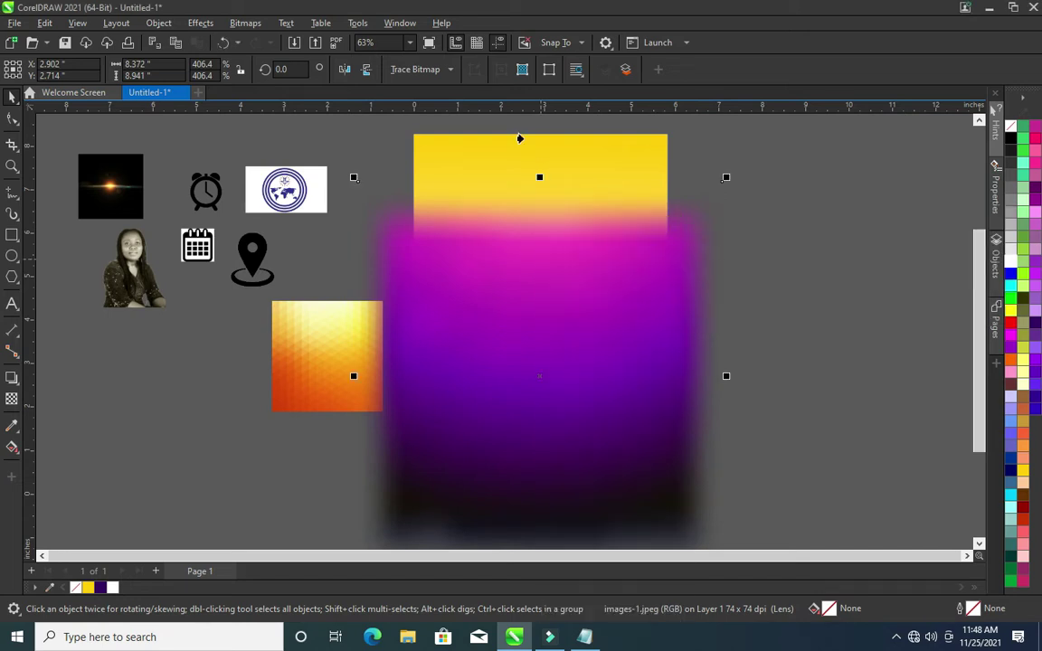
pyautogui.click(653, 332)
pyautogui.click(768, 156)
pyautogui.click(332, 347)
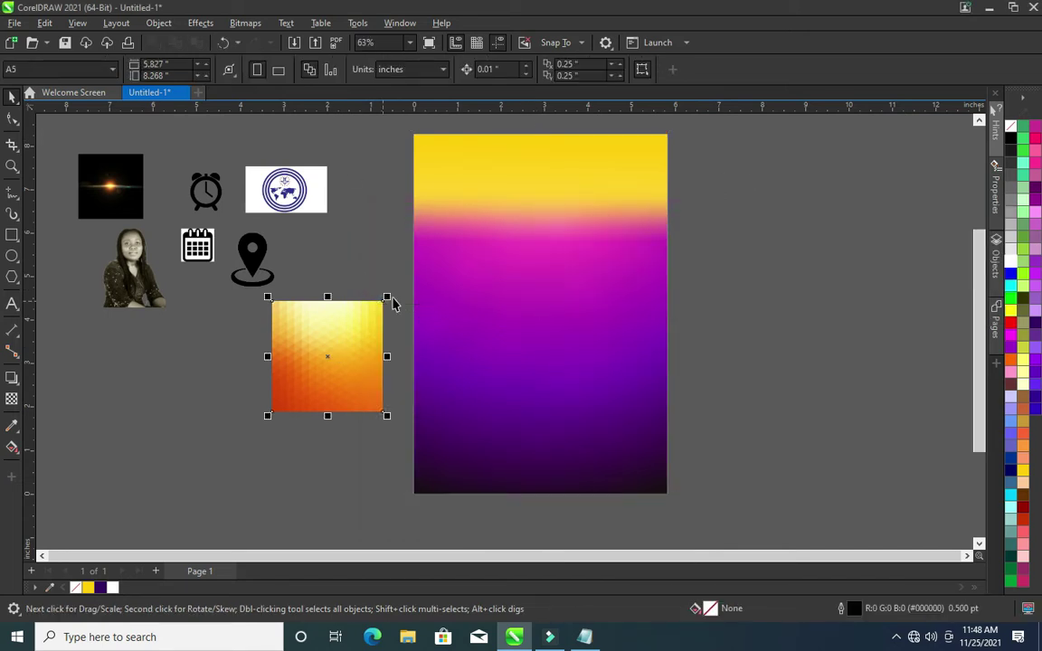
# Enlarge the orange geometric square and change the page rectangle's fill to white
pyautogui.moveTo(387, 298); pyautogui.dragTo(551, 133)
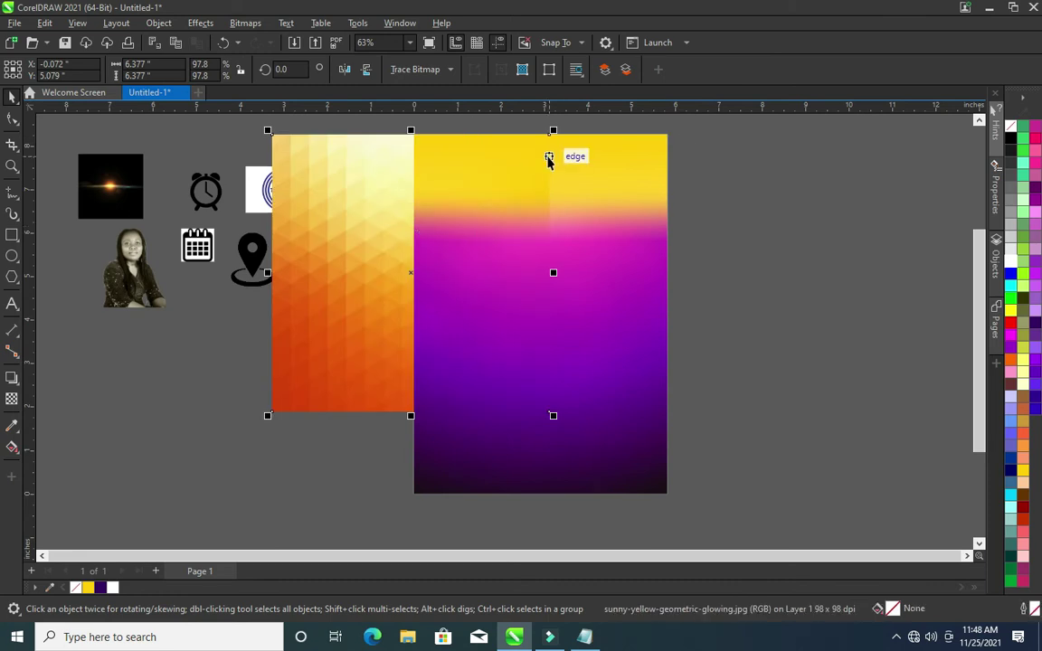
pyautogui.click(640, 156)
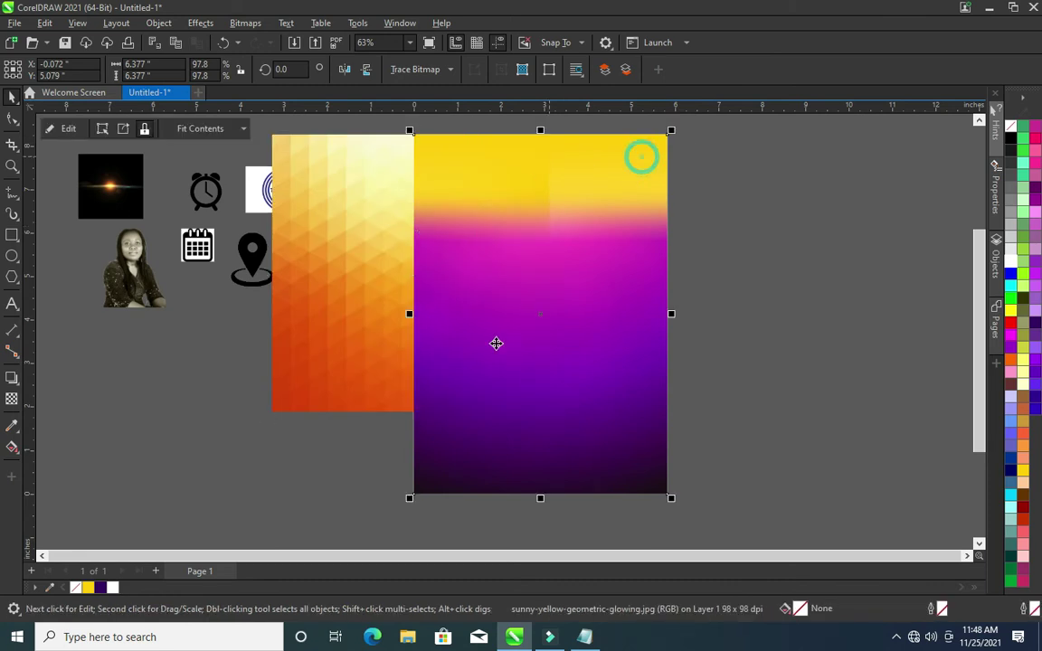
pyautogui.click(113, 588)
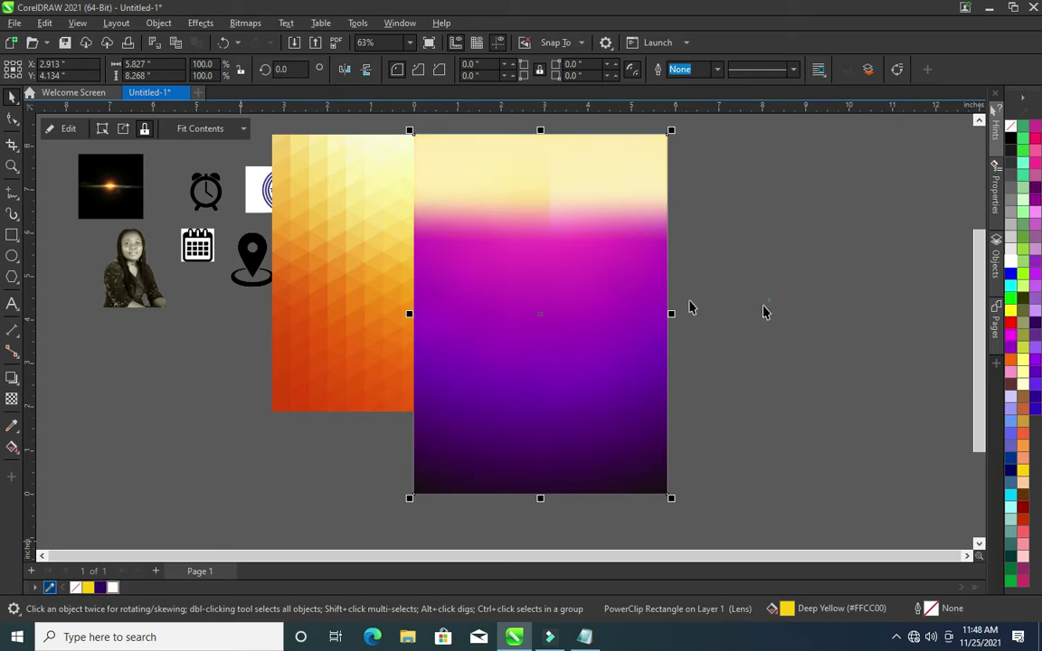
# Move the orange geometric image over the page and fade its lower part into the purple
pyautogui.click(351, 240)
pyautogui.moveTo(352, 240)
pyautogui.mouseDown()
pyautogui.moveTo(379, 245)
pyautogui.moveTo(512, 206)
pyautogui.mouseUp()
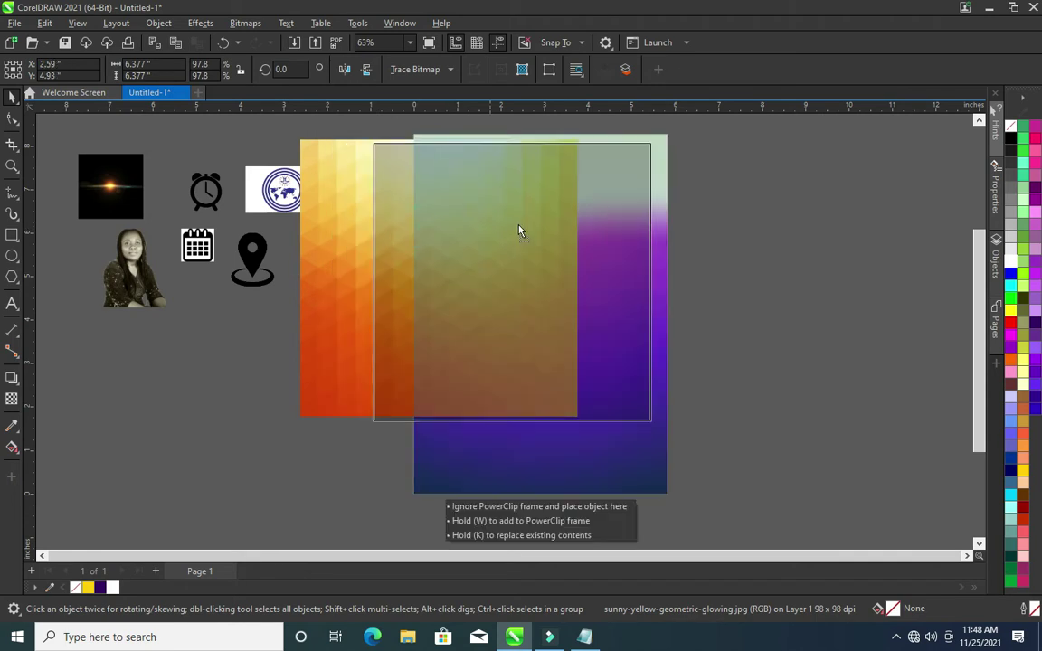
pyautogui.moveTo(512, 206); pyautogui.dragTo(512, 203)
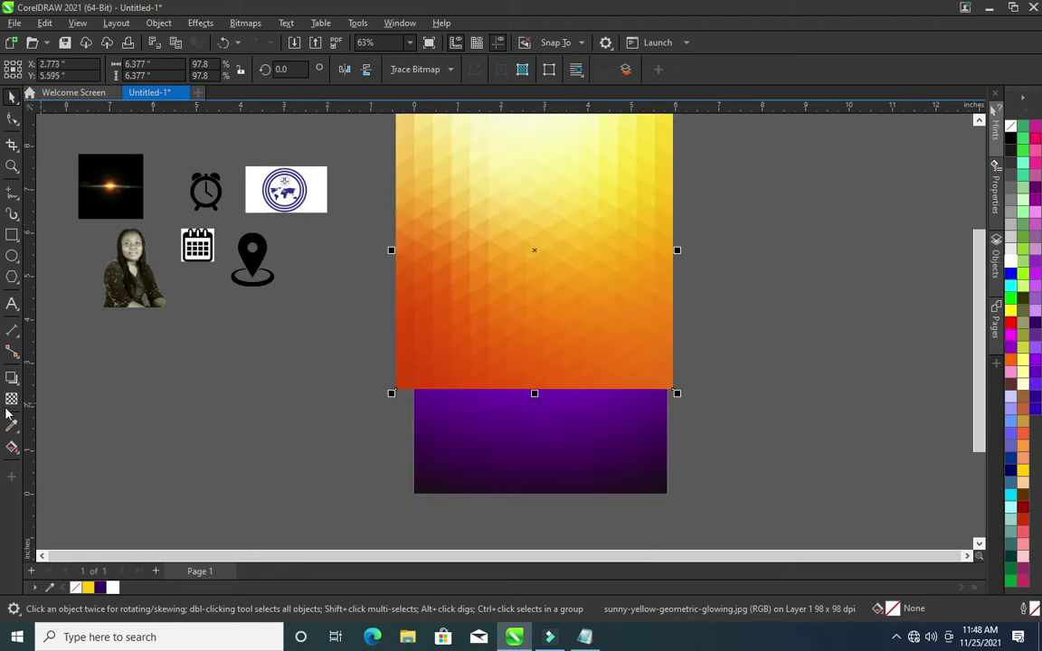
pyautogui.moveTo(542, 289); pyautogui.dragTo(542, 383)
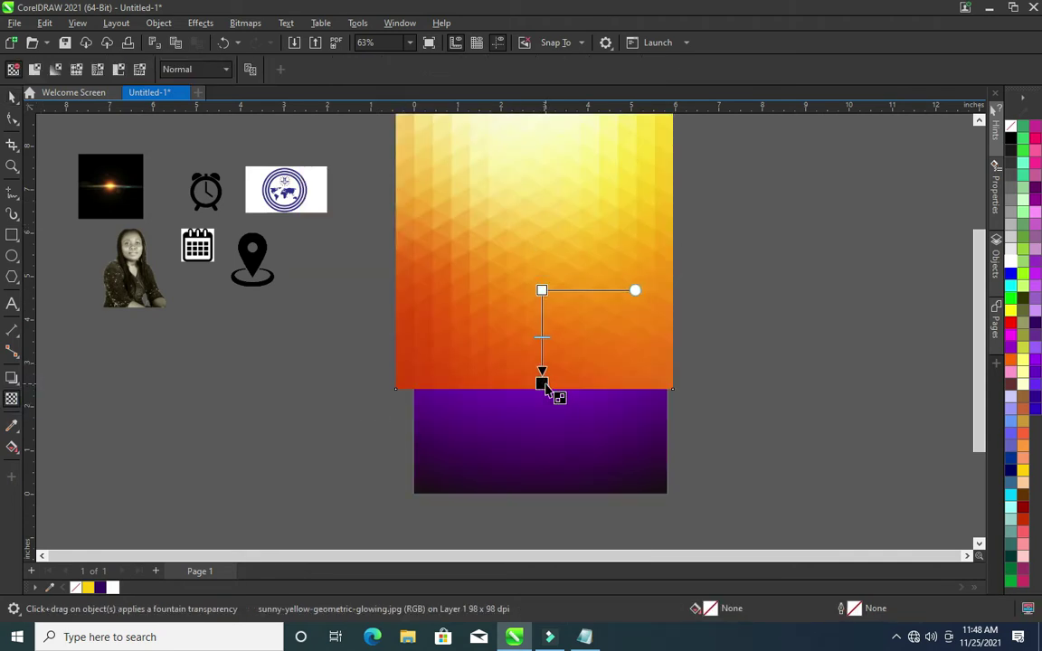
pyautogui.click(12, 96)
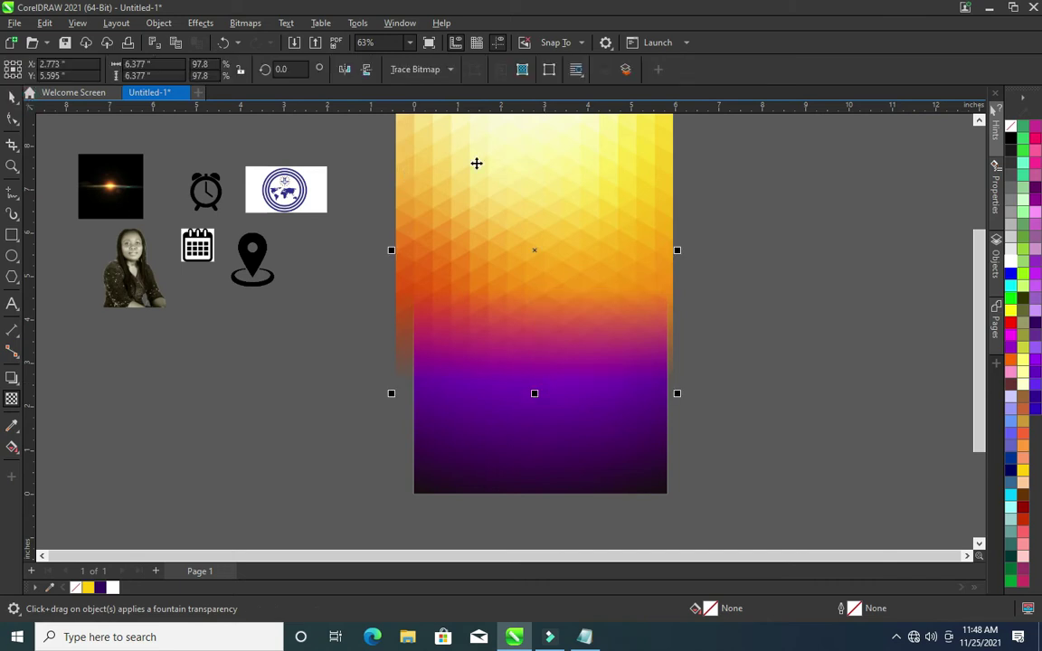
pyautogui.rightClick(477, 164)
pyautogui.click(13, 399)
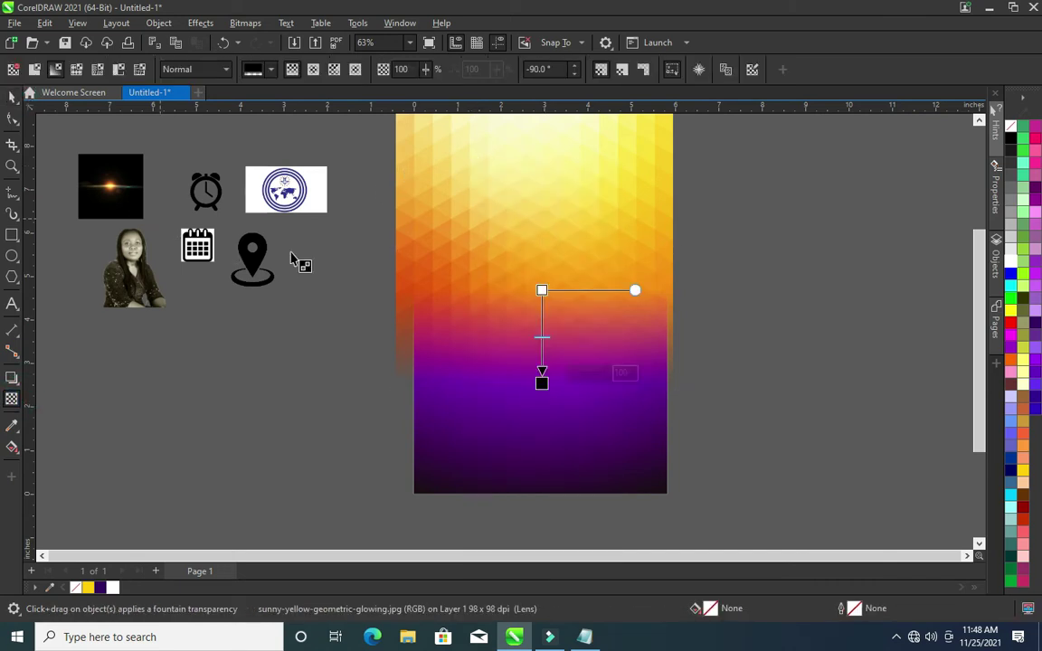
pyautogui.click(198, 23)
pyautogui.moveTo(212, 110)
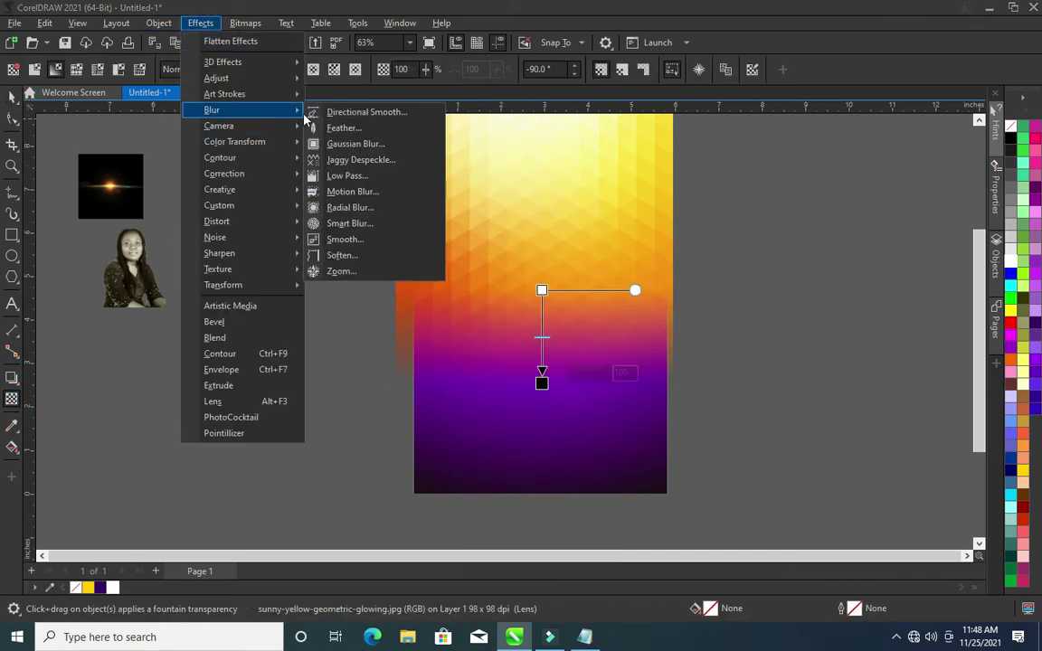
# Apply a Gaussian blur of radius 21 to the orange image
pyautogui.click(347, 145)
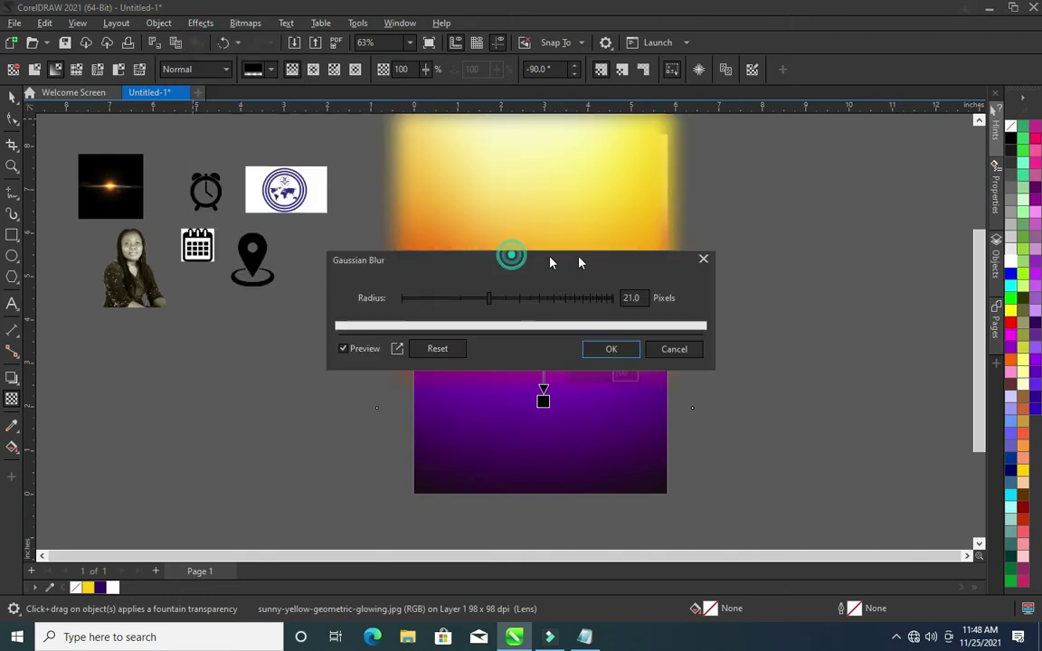
pyautogui.moveTo(520, 261); pyautogui.dragTo(706, 272)
pyautogui.click(801, 362)
# Enlarge the blurred image and PowerClip it inside the gradient rectangle
pyautogui.press('space')
pyautogui.moveTo(697, 413)
pyautogui.mouseDown()
pyautogui.moveTo(773, 448)
pyautogui.moveTo(765, 443)
pyautogui.mouseUp()
pyautogui.moveTo(595, 225)
pyautogui.mouseDown()
pyautogui.moveTo(573, 222)
pyautogui.moveTo(575, 244)
pyautogui.mouseUp()
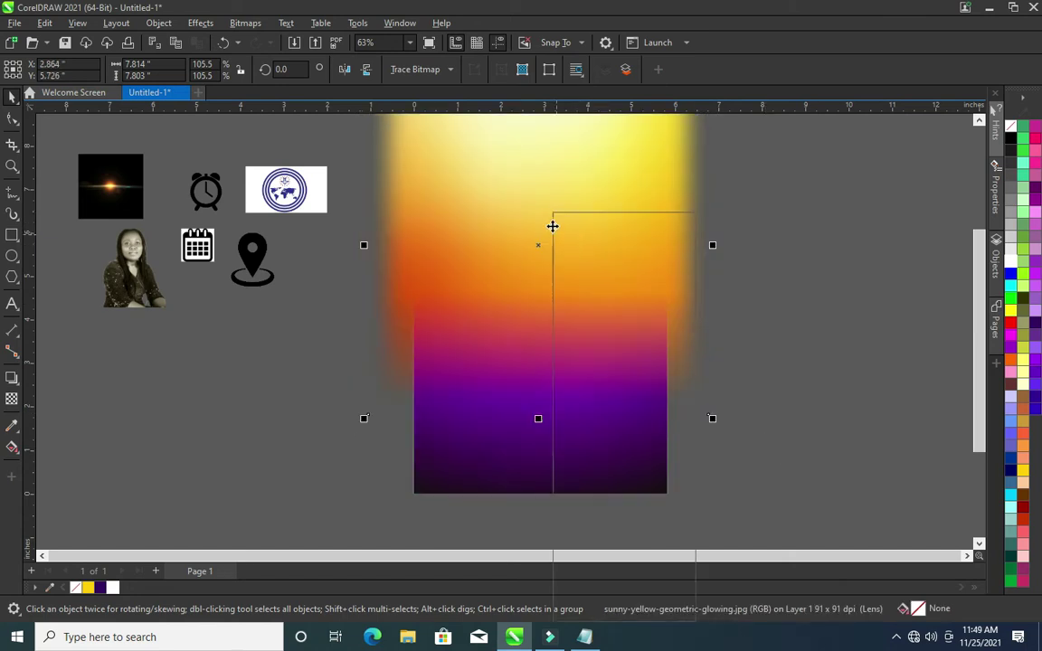
pyautogui.rightClick(552, 226)
pyautogui.click(538, 453)
pyautogui.click(779, 311)
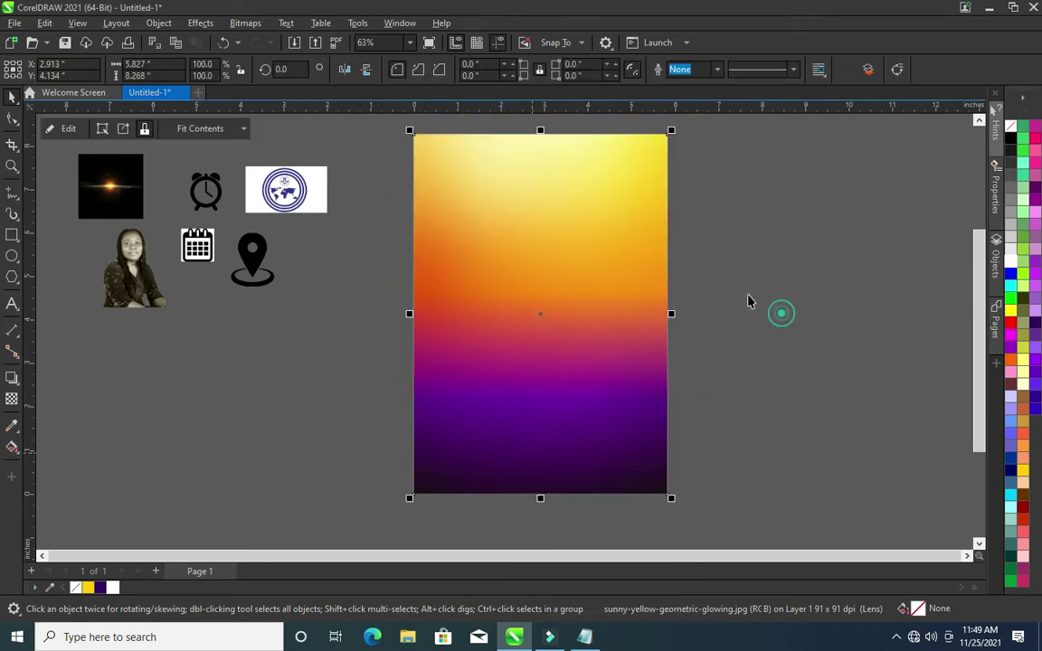
pyautogui.scroll(1, 575, 230)
# Set the clipped image's transparency merge mode to Screen inside the PowerClip
pyautogui.click(529, 205)
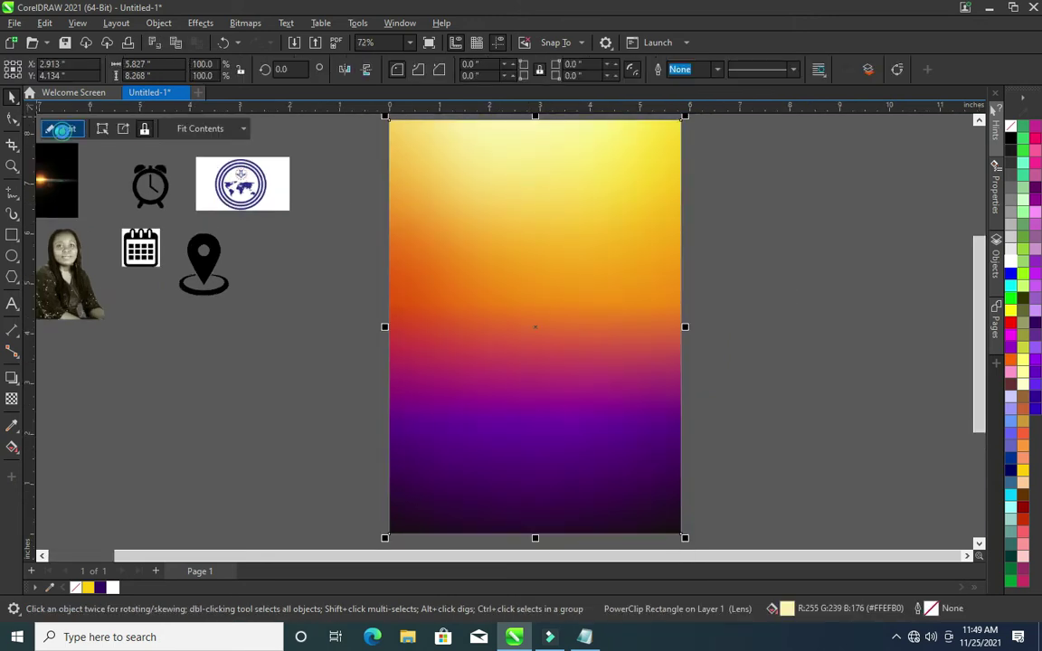
pyautogui.scroll(-1, 108, 238)
pyautogui.click(12, 399)
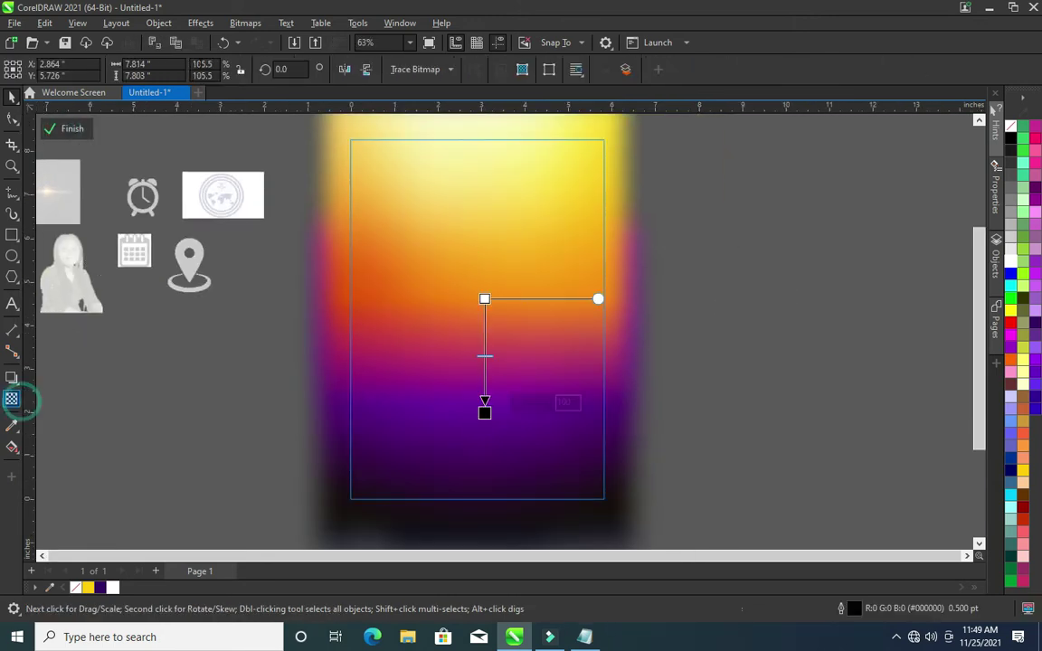
pyautogui.click(199, 70)
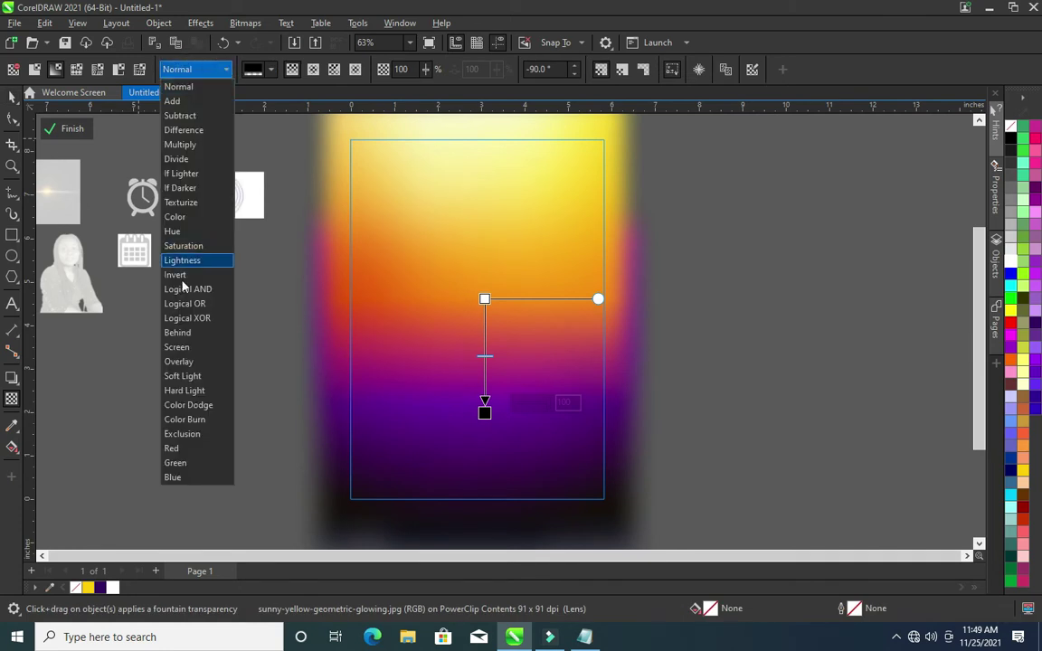
pyautogui.click(180, 349)
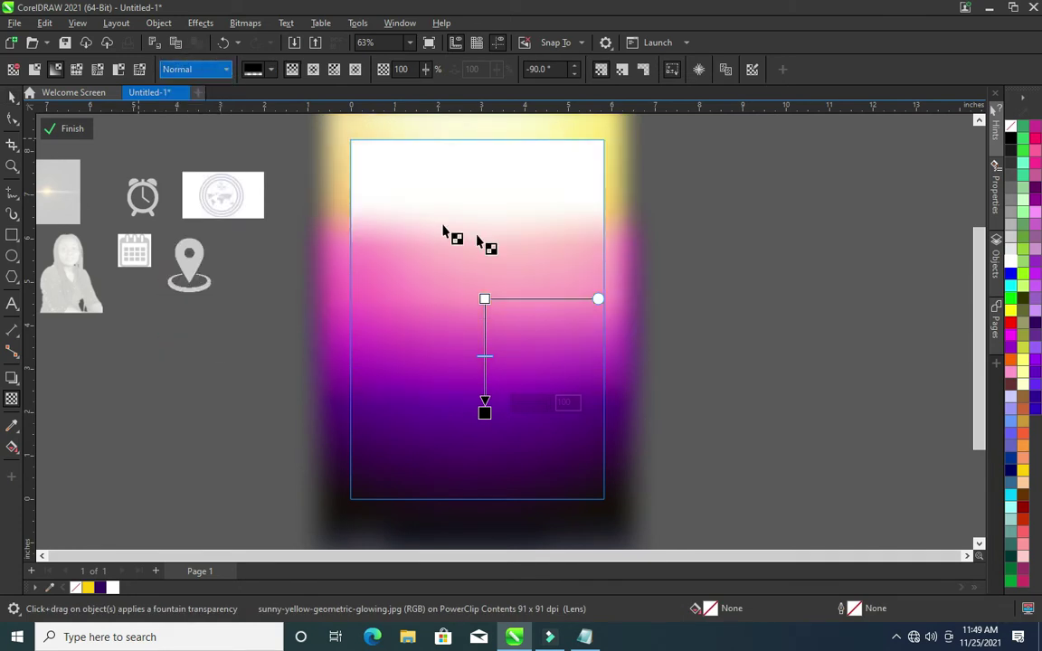
pyautogui.click(12, 96)
pyautogui.click(811, 252)
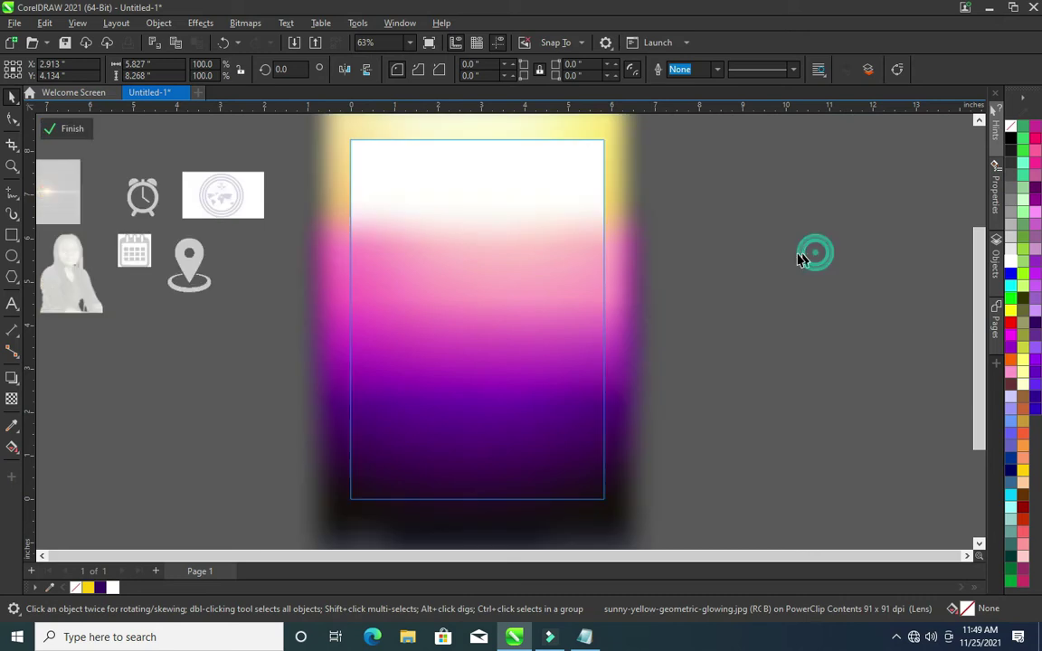
pyautogui.click(62, 134)
pyautogui.click(740, 241)
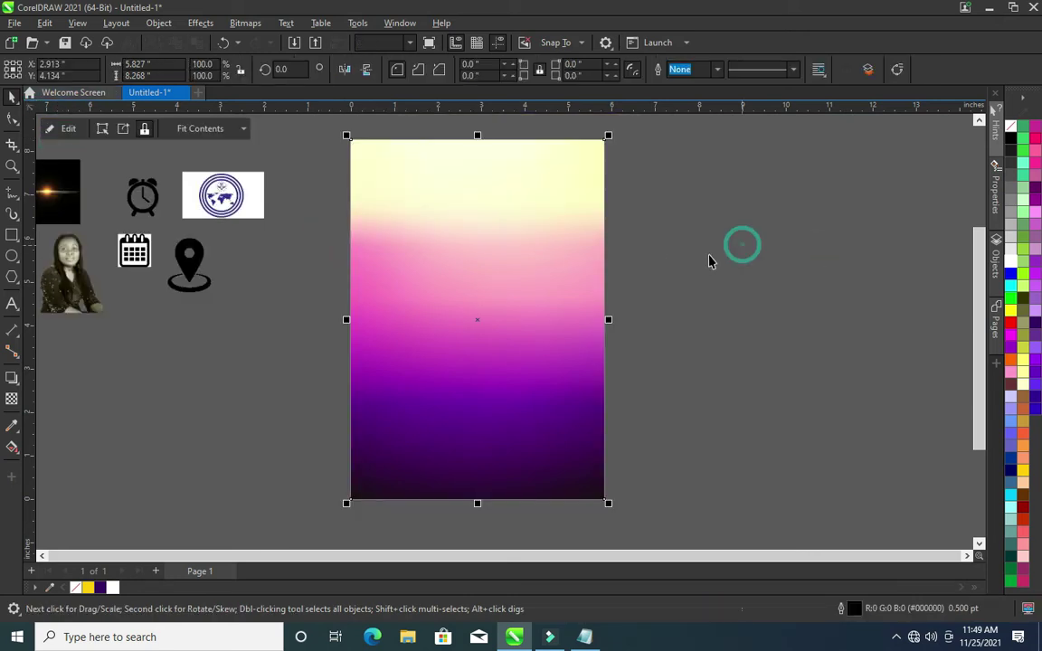
# Scale the blurred image inside the PowerClip to about 144% and nudge it upward
pyautogui.scroll(-2, 511, 270)
pyautogui.scroll(1, 305, 229)
pyautogui.scroll(1, 781, 184)
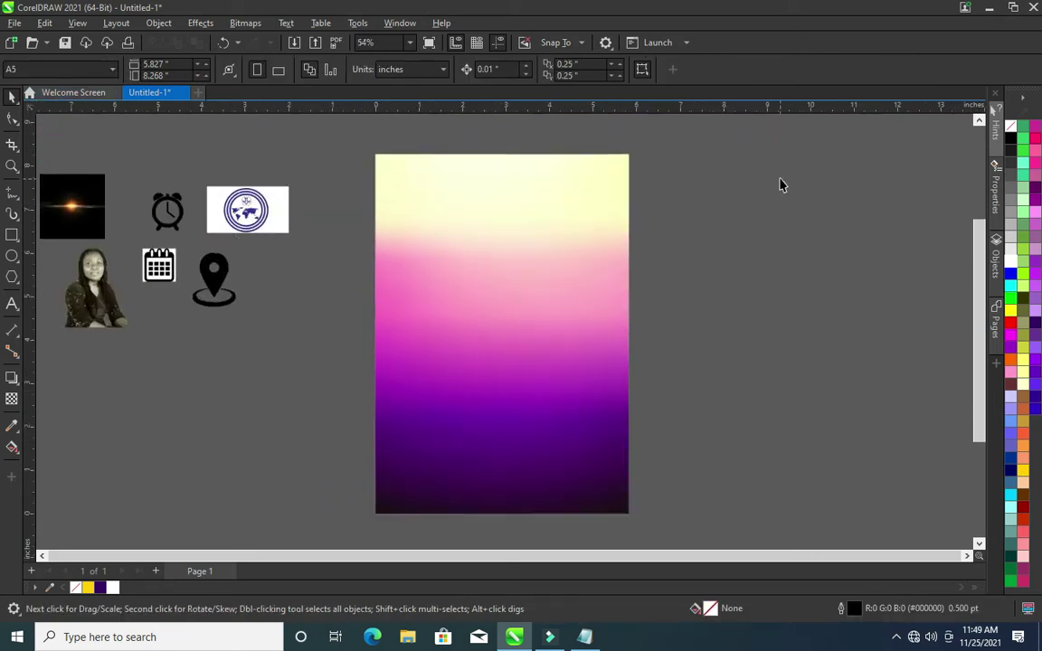
pyautogui.click(519, 497)
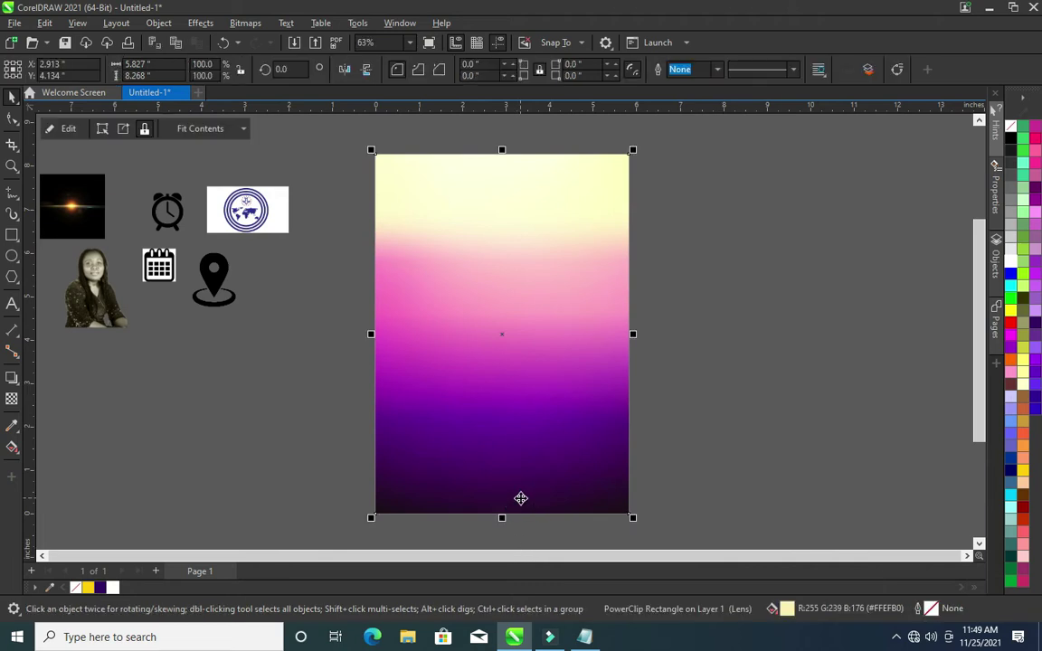
pyautogui.doubleClick(542, 468)
pyautogui.click(542, 468)
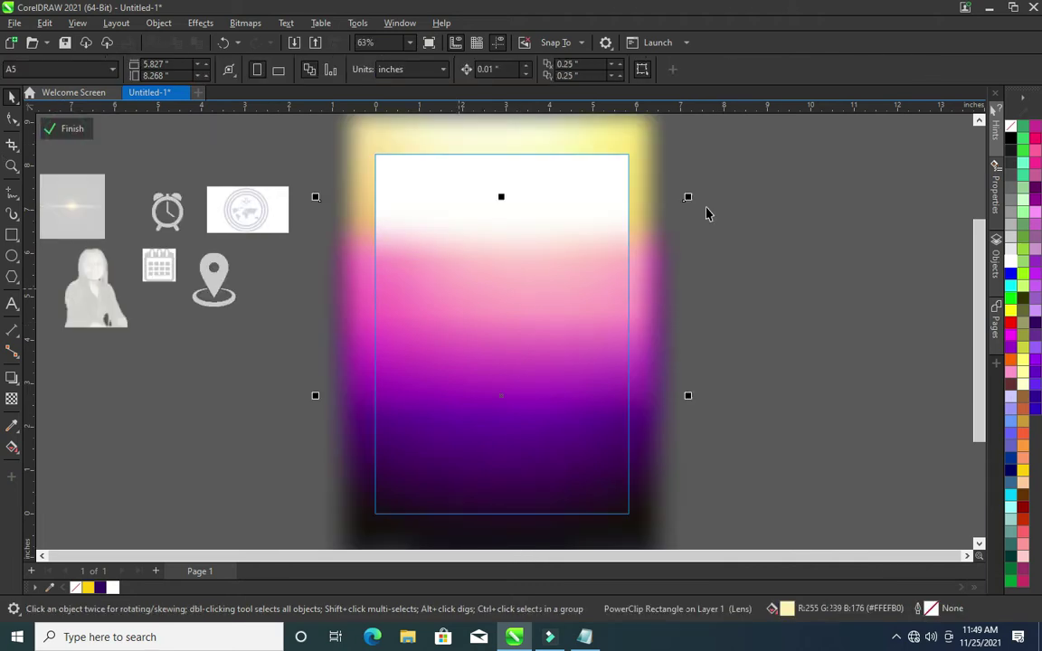
pyautogui.scroll(-1, 686, 503)
pyautogui.click(677, 522)
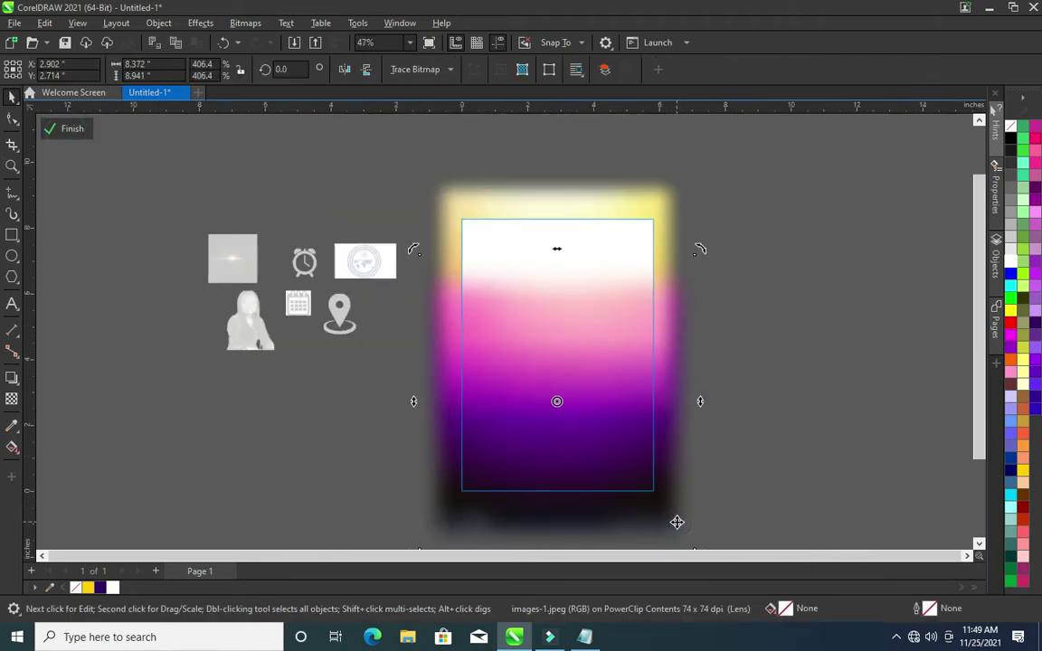
pyautogui.click(625, 206)
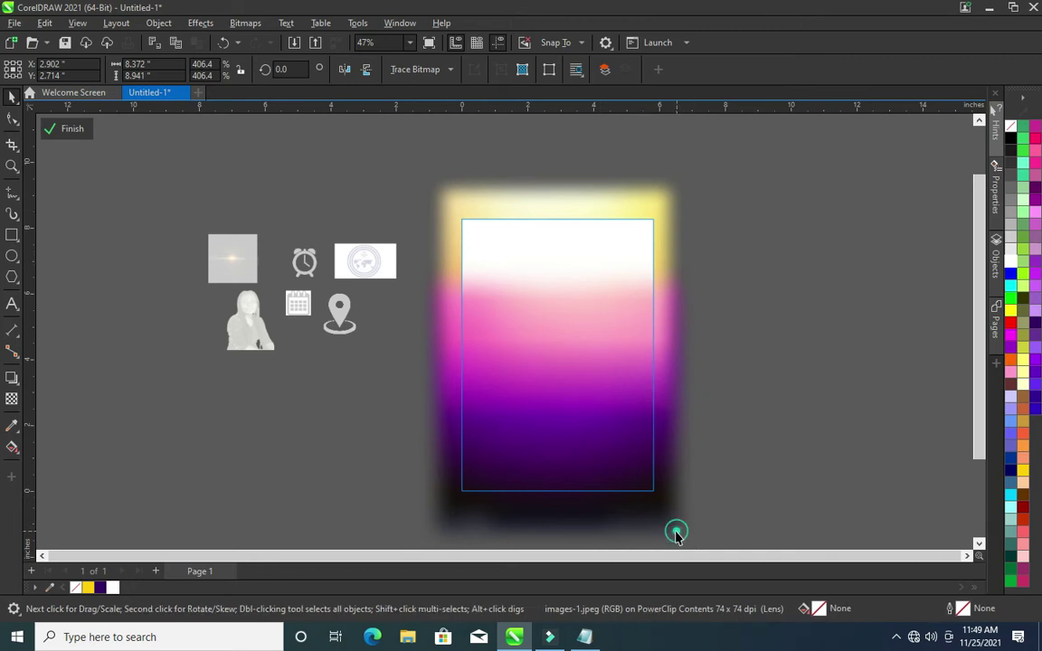
pyautogui.moveTo(700, 251); pyautogui.dragTo(772, 234)
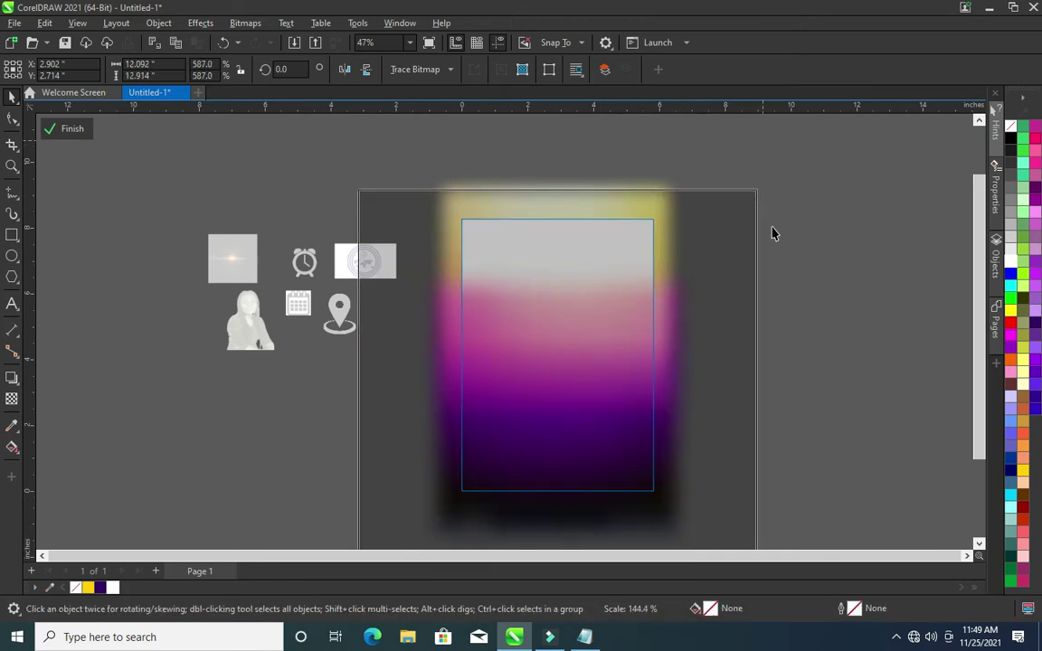
pyautogui.scroll(-1, 819, 354)
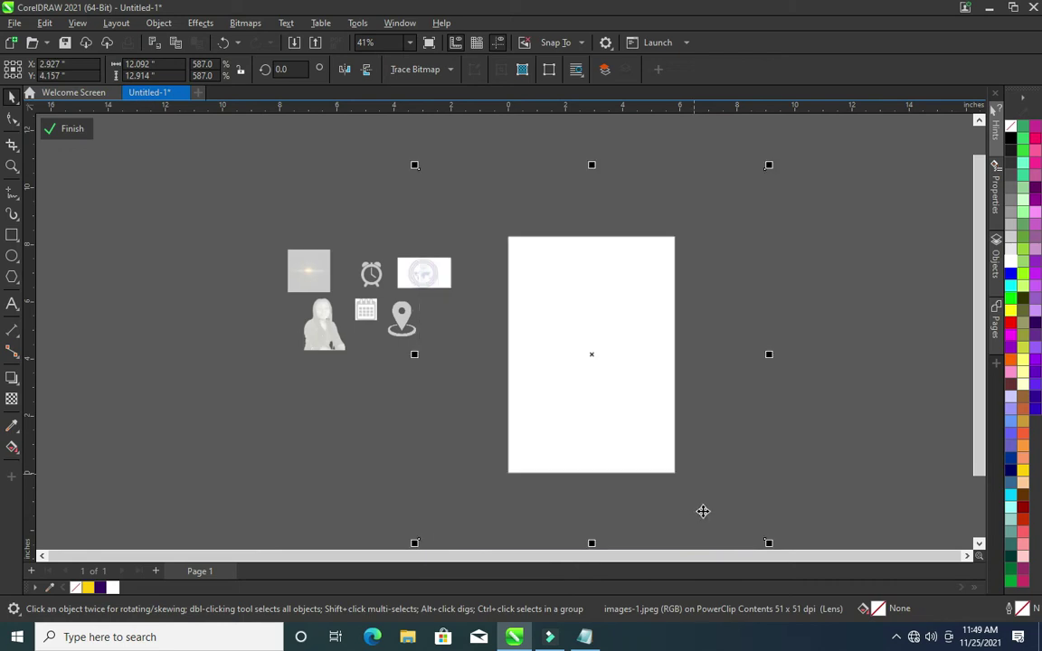
pyautogui.moveTo(703, 513); pyautogui.dragTo(703, 508)
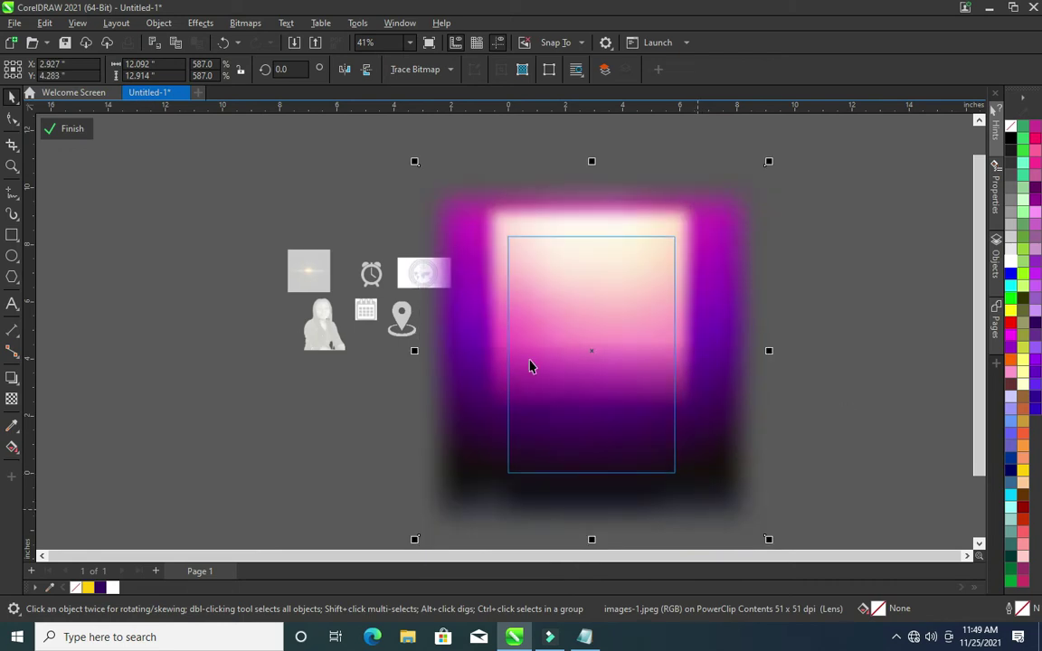
pyautogui.click(72, 129)
pyautogui.scroll(1, 715, 312)
pyautogui.scroll(3, 611, 285)
# Add a large black 'One' text object beside the page and move it left onto the page
pyautogui.click(11, 305)
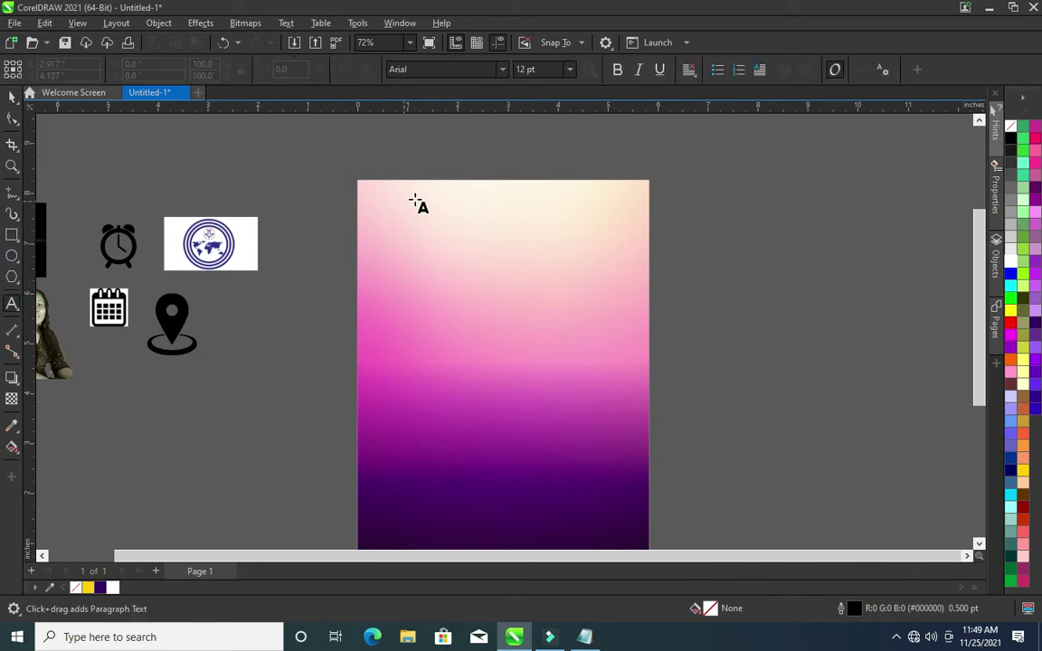
pyautogui.click(706, 203)
pyautogui.write('o')
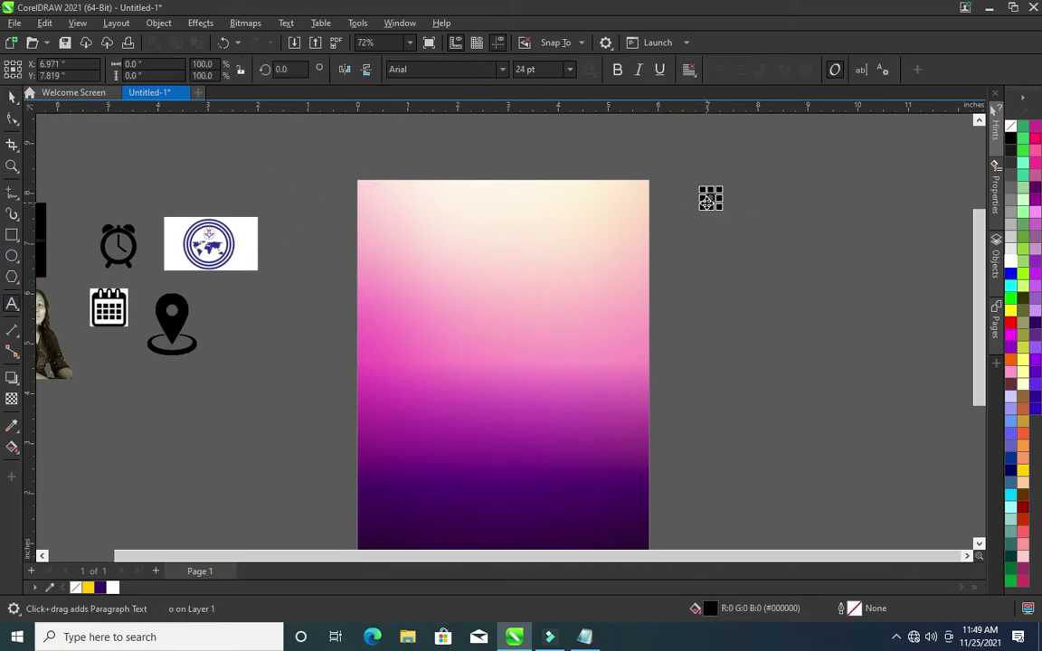
pyautogui.moveTo(724, 214); pyautogui.dragTo(804, 302)
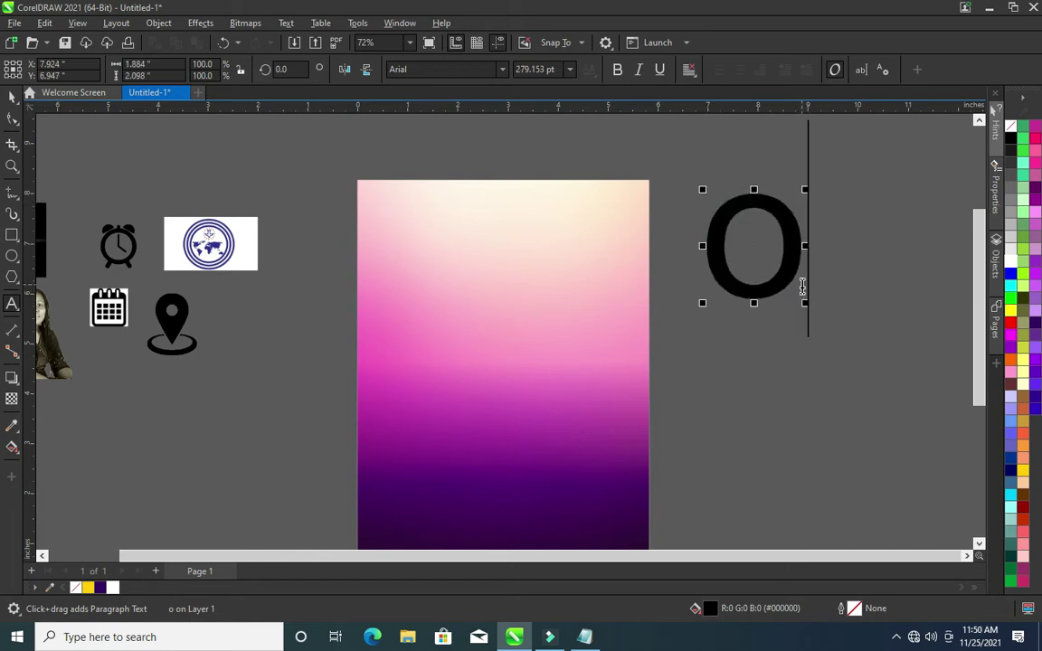
pyautogui.write('NE')
pyautogui.press('BackSpace')
pyautogui.press('BackSpace')
pyautogui.press('BackSpace')
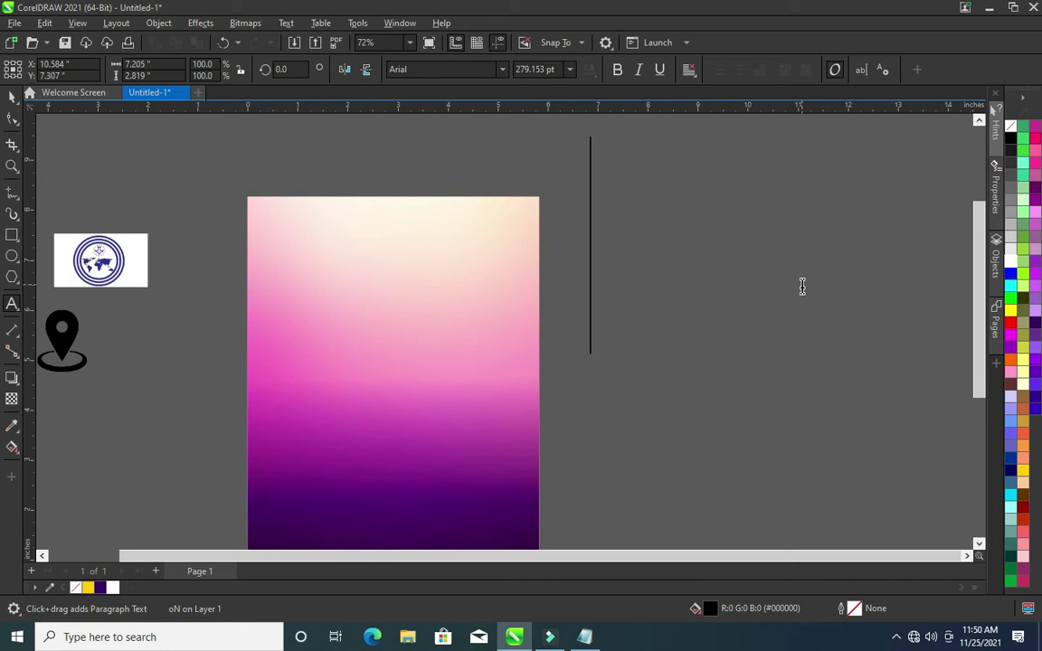
pyautogui.write('O')
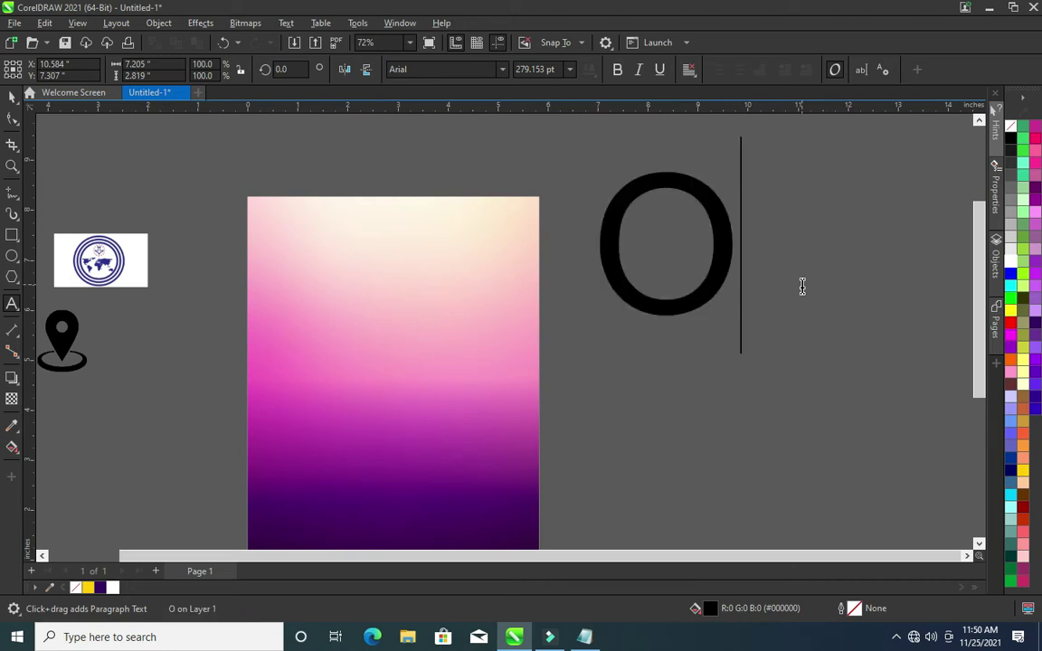
pyautogui.write('ne')
pyautogui.press('Menu')
pyautogui.click(12, 97)
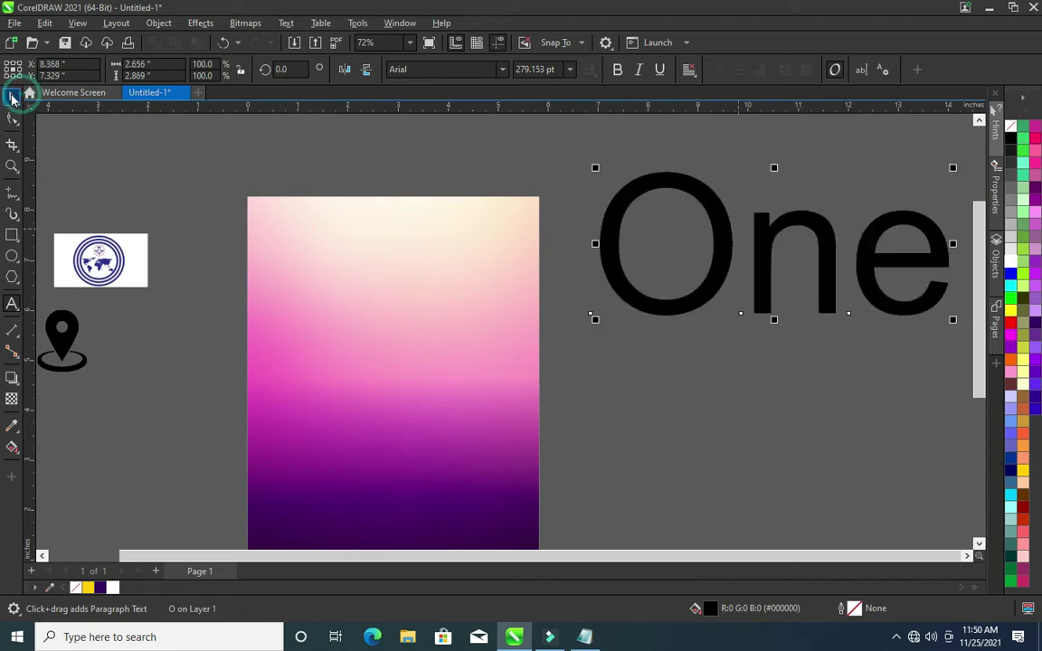
pyautogui.moveTo(764, 236); pyautogui.dragTo(730, 236)
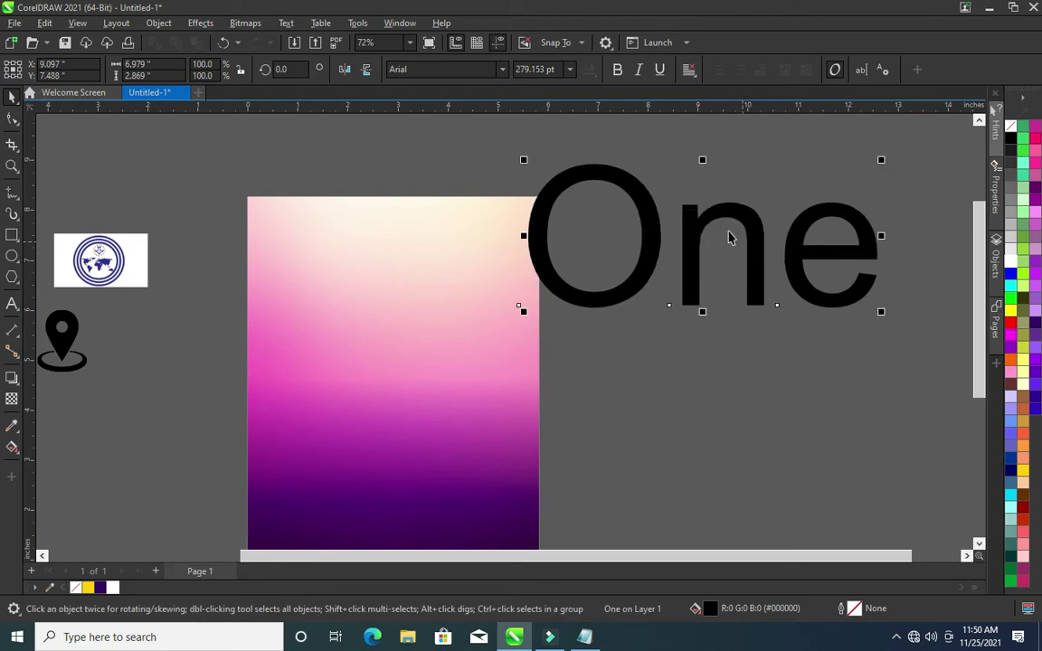
pyautogui.scroll(-2, 729, 231)
# Set 'One' to Open Sans Extrabold italic, break it apart with Ctrl+K, and reposition the O
pyautogui.click(453, 69)
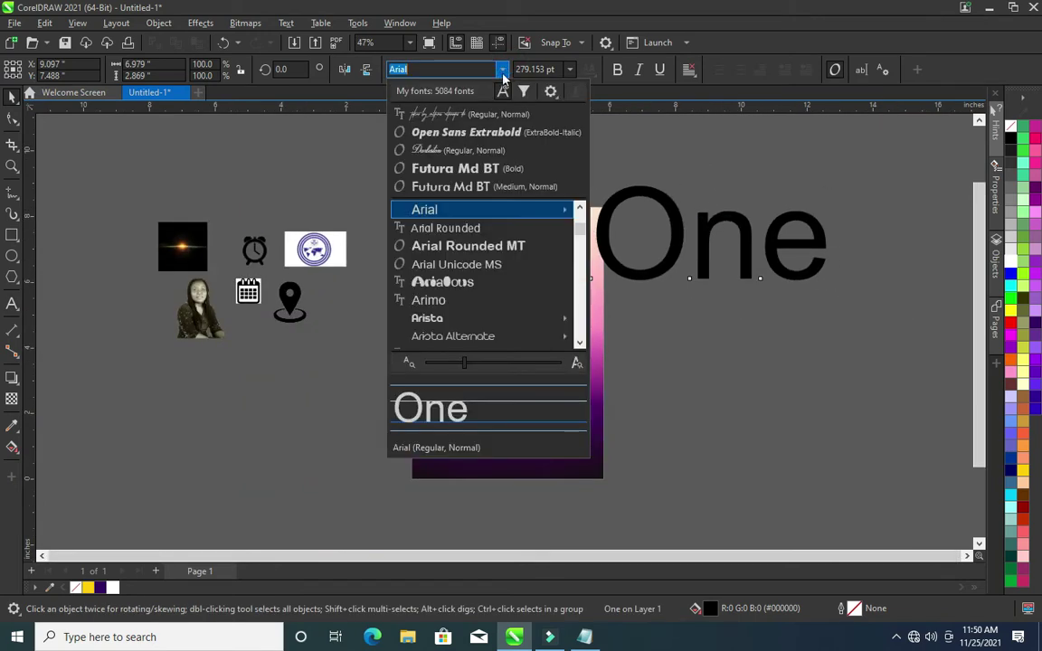
pyautogui.click(459, 133)
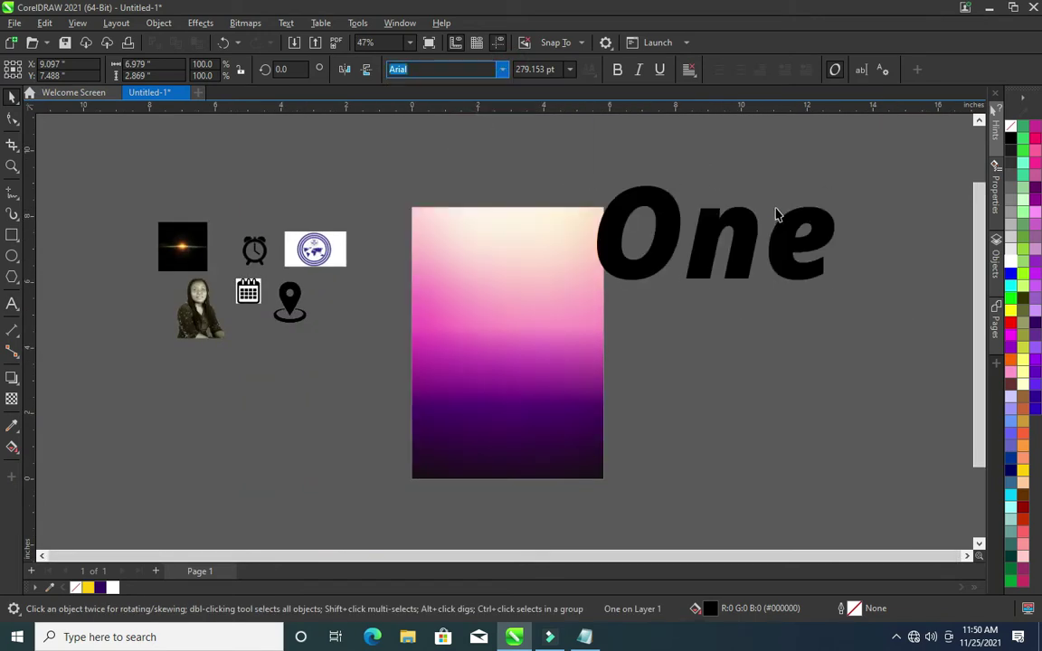
pyautogui.hotkey('ctrl', 'k')
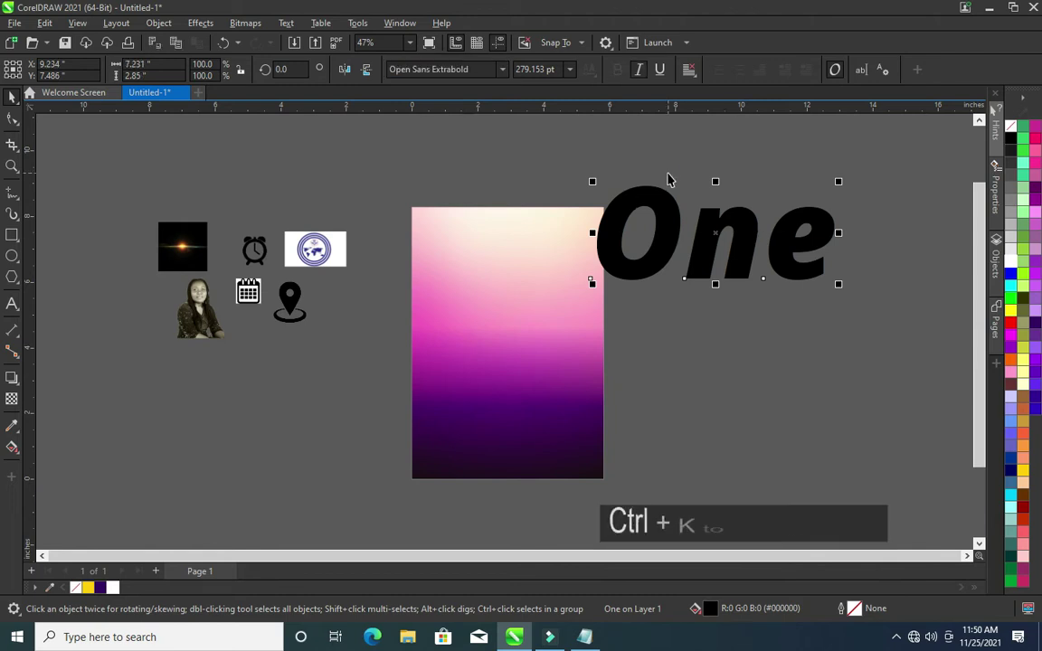
pyautogui.moveTo(663, 187); pyautogui.dragTo(699, 211)
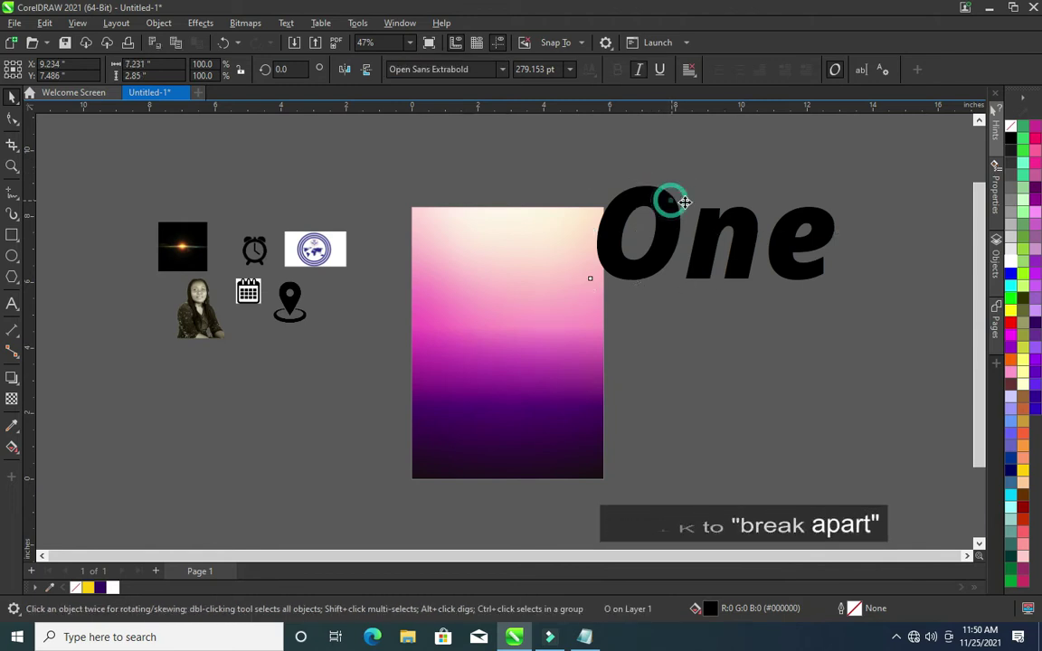
# Colour all three letters deep yellow and nudge the e toward the n
pyautogui.click(87, 588)
pyautogui.moveTo(561, 163); pyautogui.dragTo(844, 343)
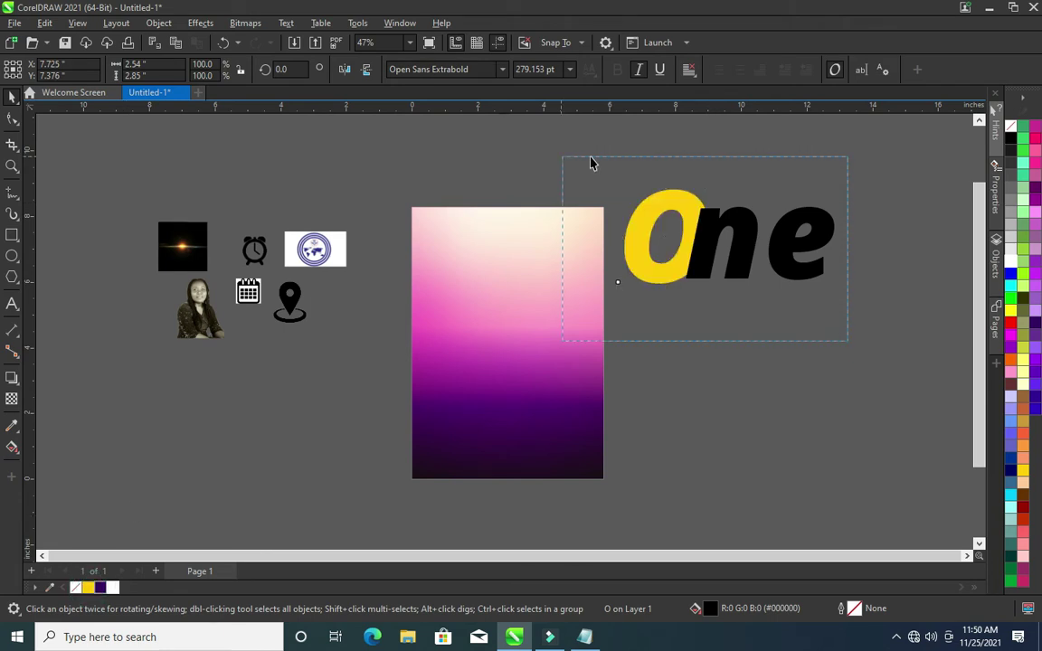
pyautogui.click(88, 588)
pyautogui.scroll(1, 776, 272)
pyautogui.click(758, 246)
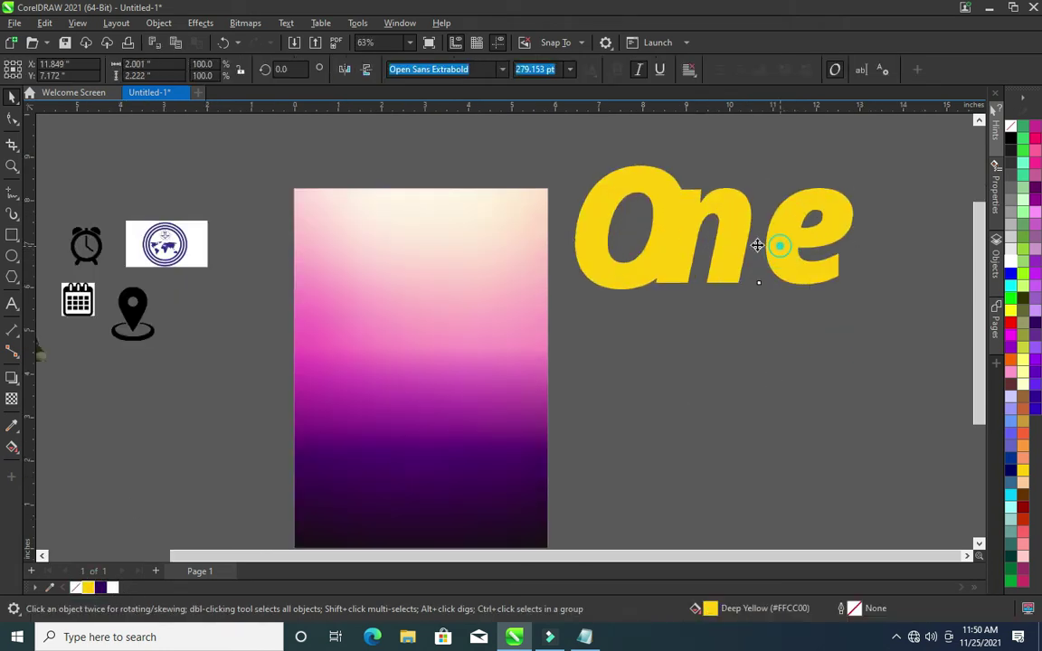
pyautogui.moveTo(747, 251); pyautogui.dragTo(744, 253)
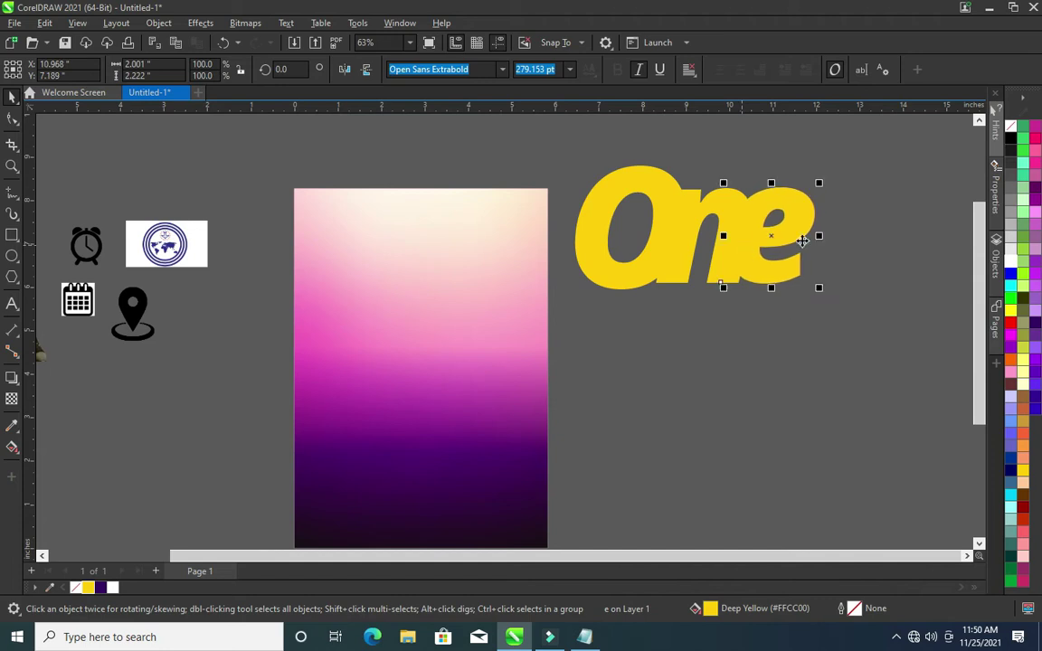
pyautogui.click(838, 240)
# Enlarge the O letter and move the n down and left against it
pyautogui.scroll(1, 776, 227)
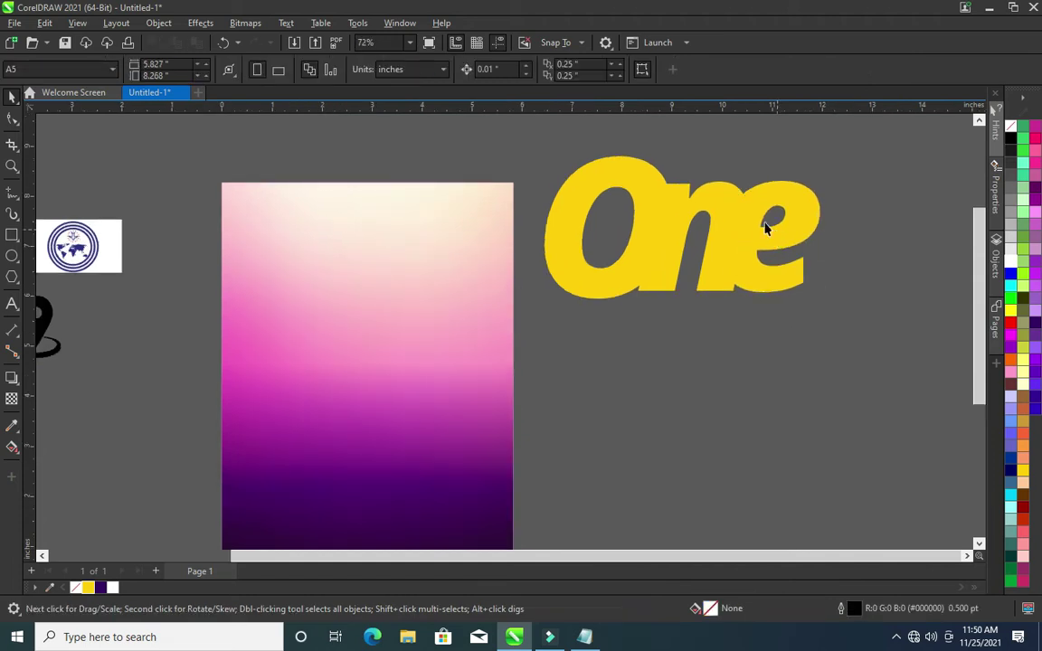
pyautogui.click(642, 170)
pyautogui.scroll(-1, 778, 163)
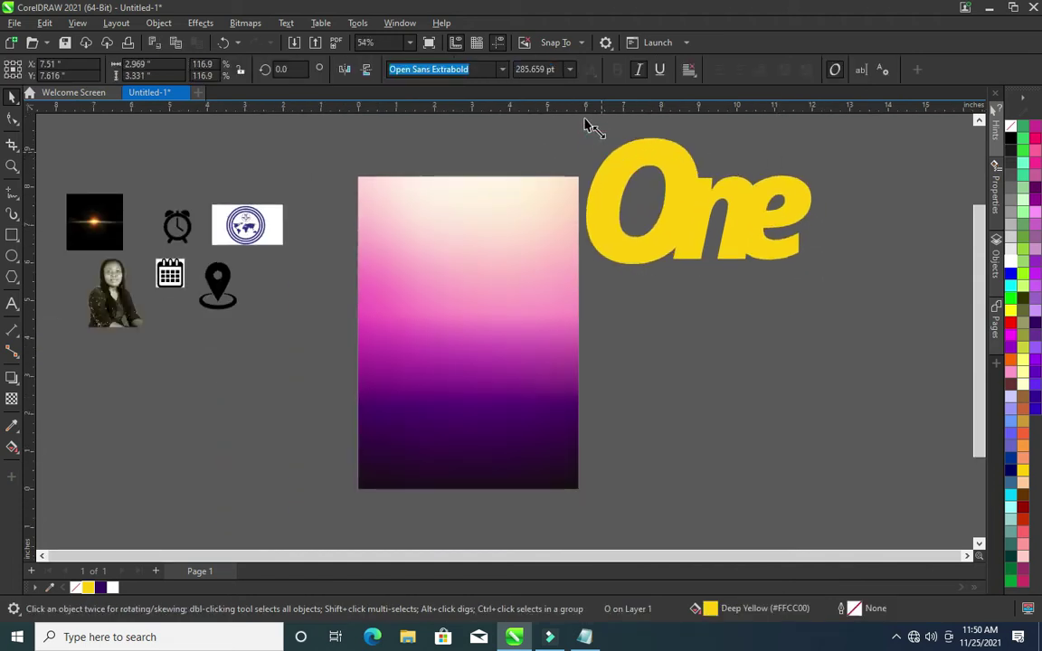
pyautogui.scroll(2, 587, 124)
pyautogui.hotkey('ctrl', 'z')
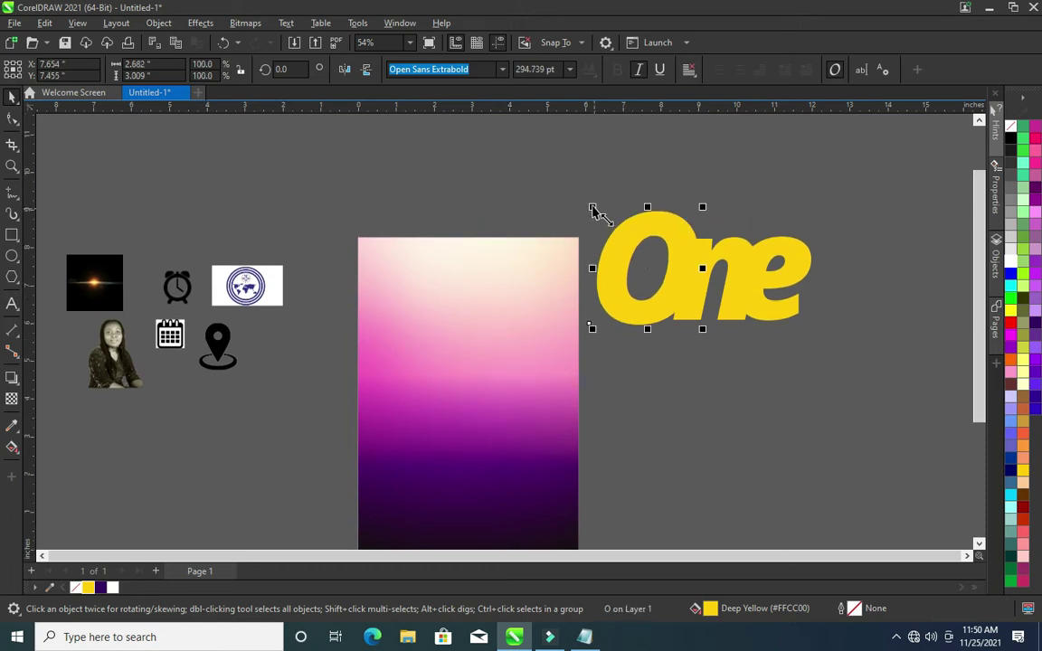
pyautogui.moveTo(593, 208); pyautogui.dragTo(571, 184)
pyautogui.moveTo(688, 261); pyautogui.dragTo(670, 268)
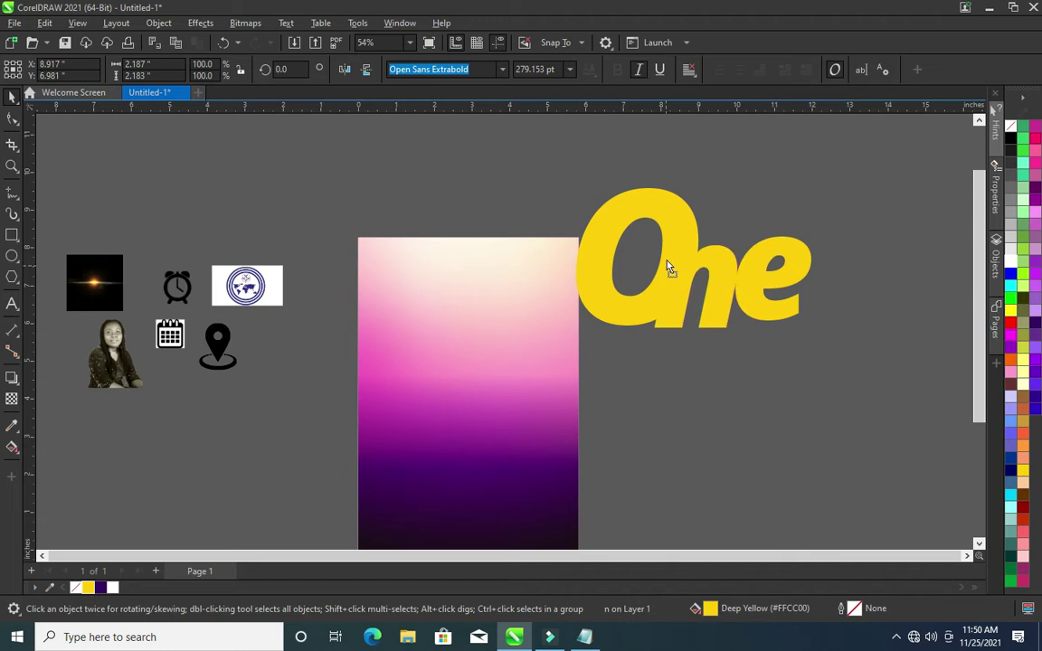
pyautogui.click(714, 268)
# Tuck the e against the n and select all three letters
pyautogui.moveTo(749, 288); pyautogui.dragTo(746, 282)
pyautogui.click(547, 202)
pyautogui.click(633, 208)
pyautogui.moveTo(536, 157); pyautogui.dragTo(830, 392)
# Move the One title onto the gradient page, shrink it, and center it on the page
pyautogui.moveTo(698, 252)
pyautogui.mouseDown()
pyautogui.moveTo(494, 310)
pyautogui.moveTo(512, 317)
pyautogui.mouseUp()
pyautogui.moveTo(412, 282); pyautogui.dragTo(447, 289)
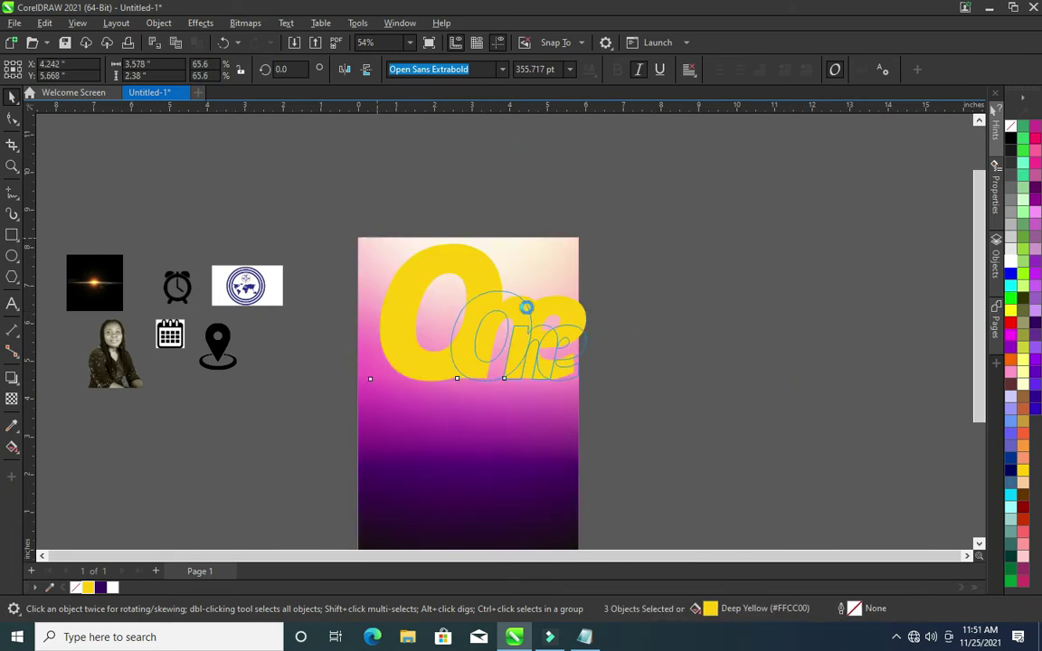
pyautogui.moveTo(491, 326); pyautogui.dragTo(507, 366)
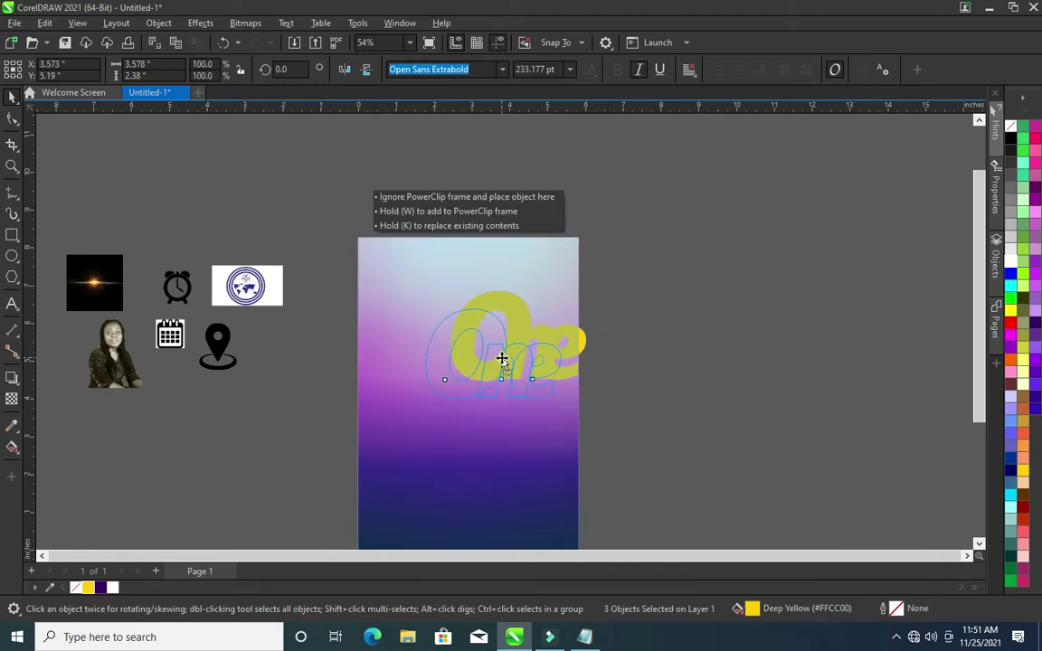
pyautogui.moveTo(505, 366); pyautogui.dragTo(507, 367)
pyautogui.click(692, 281)
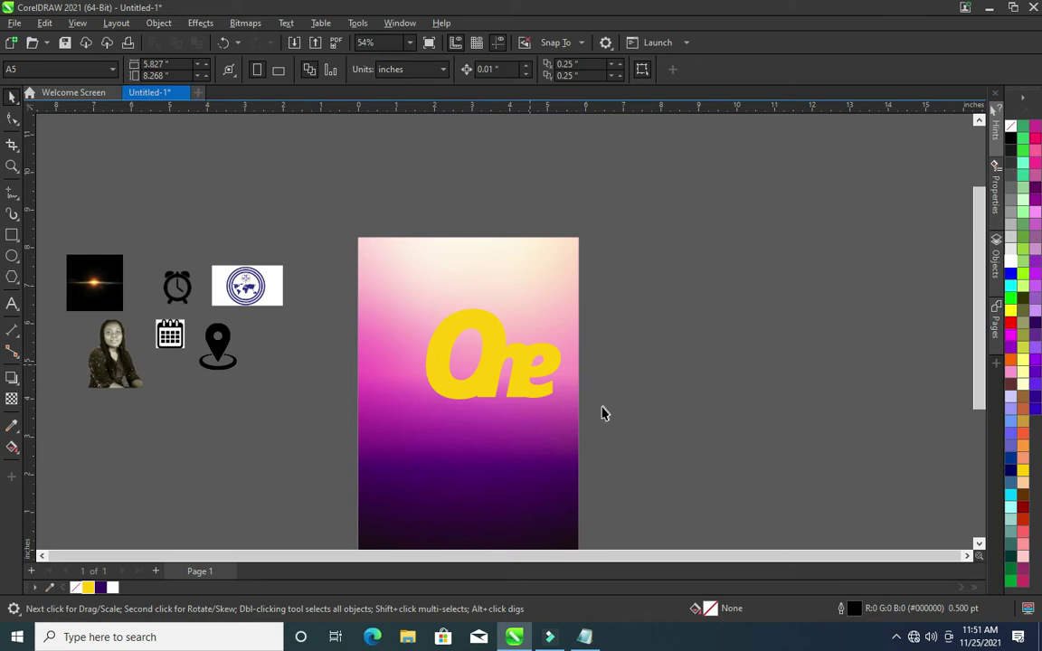
pyautogui.scroll(3, 526, 381)
pyautogui.click(447, 349)
# Nudge the yellow O letter slightly to the left
pyautogui.click(347, 308)
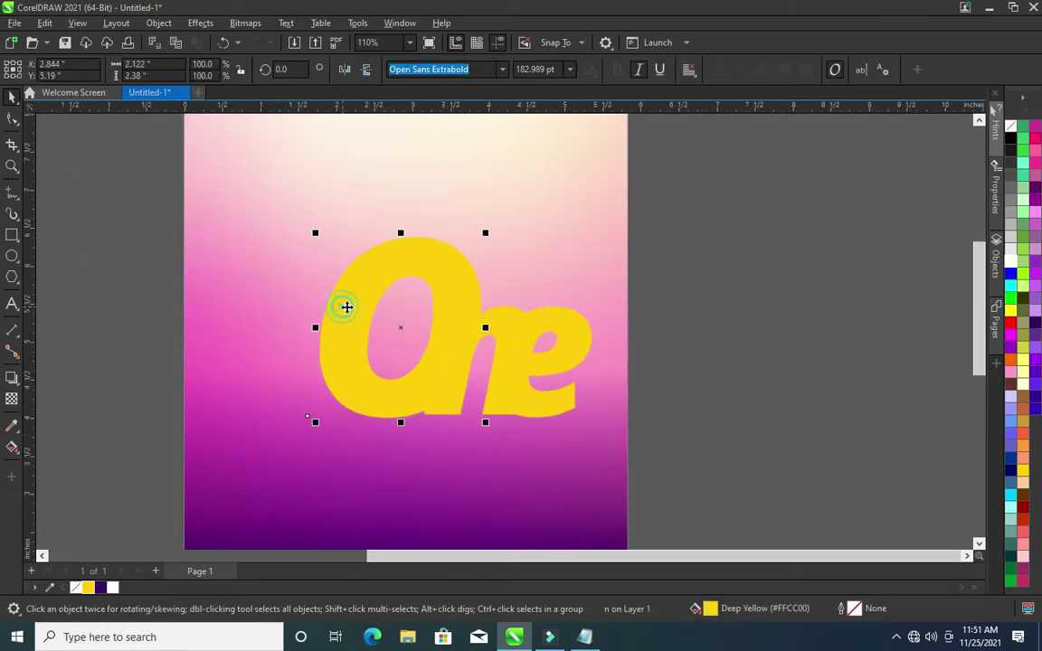
pyautogui.press('Left')
pyautogui.press('Left')
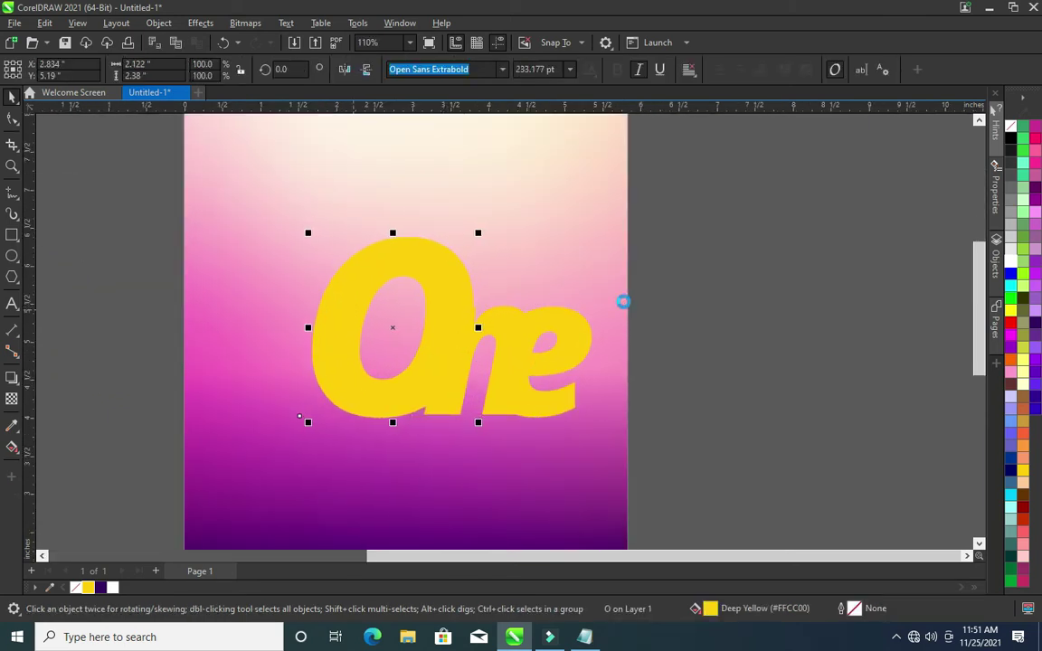
pyautogui.press('Left')
pyautogui.click(661, 260)
# Extrude the O toward the lower left
pyautogui.click(12, 398)
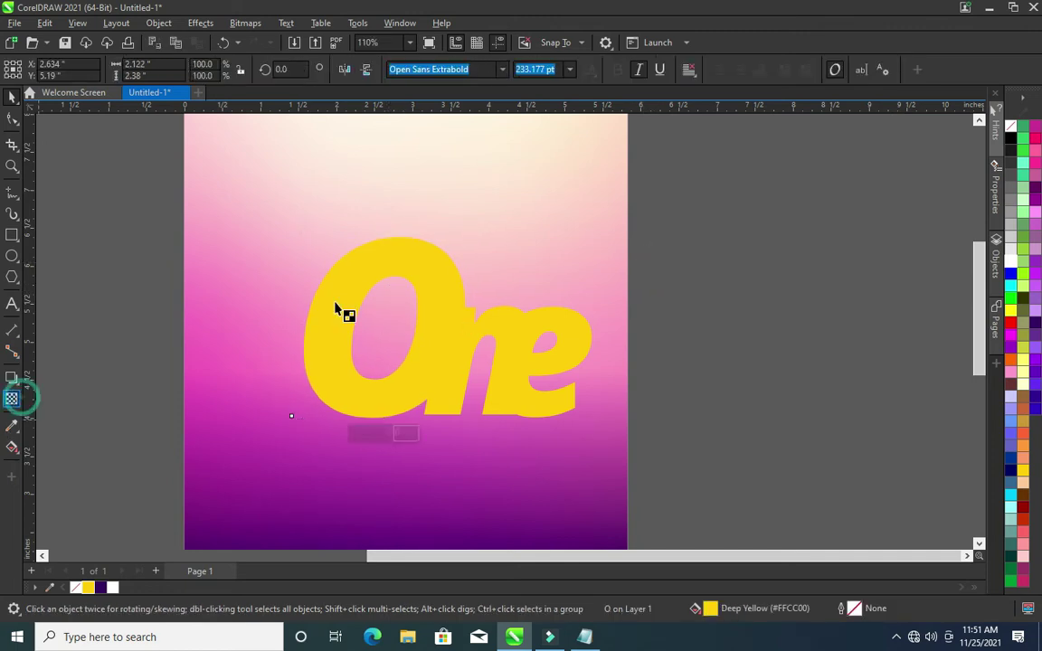
pyautogui.click(12, 377)
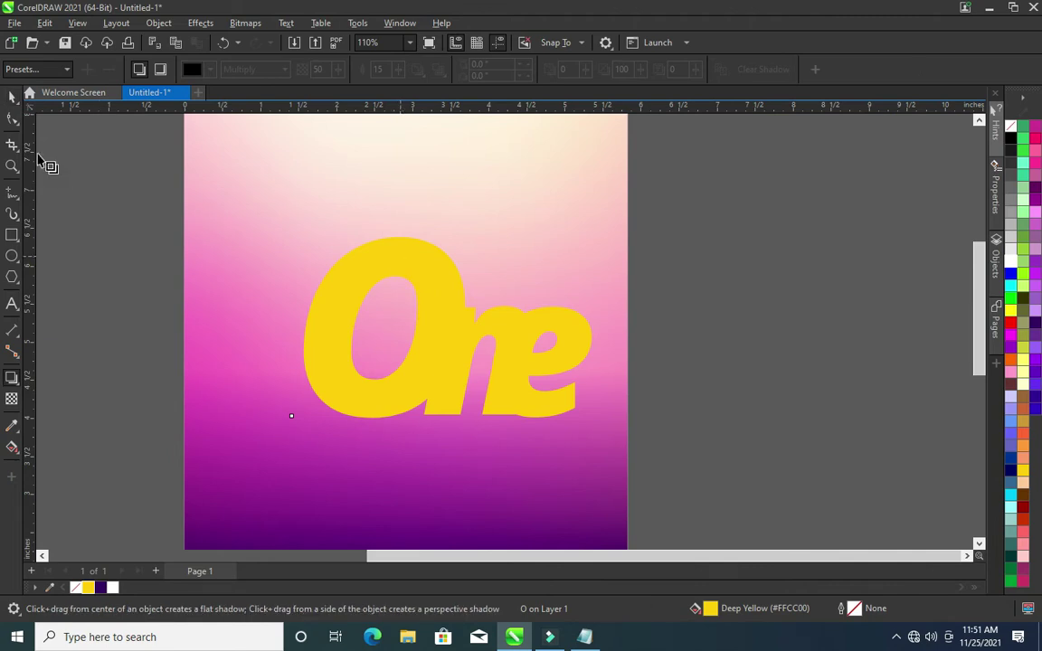
pyautogui.click(12, 97)
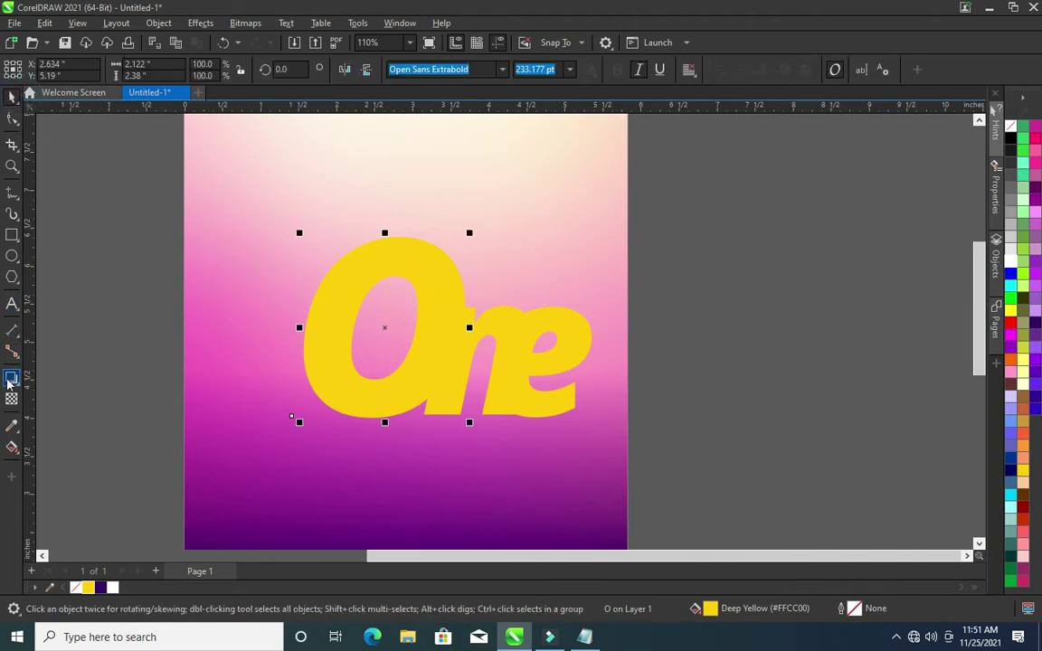
pyautogui.click(9, 385)
pyautogui.click(37, 458)
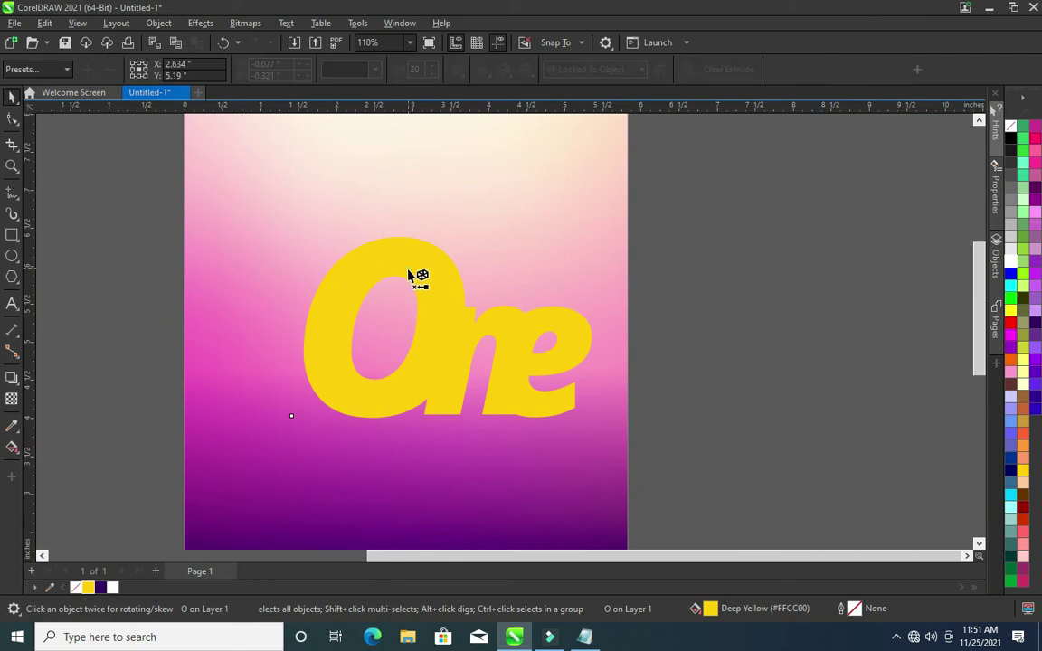
pyautogui.moveTo(414, 275)
pyautogui.mouseDown()
pyautogui.moveTo(381, 371)
pyautogui.moveTo(356, 379)
pyautogui.mouseUp()
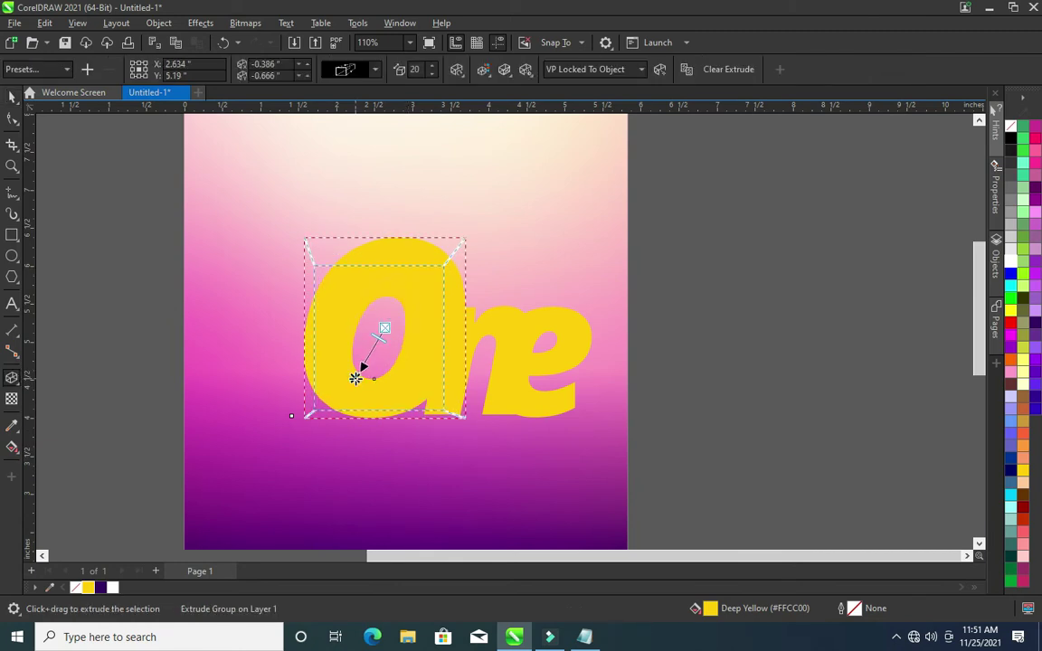
pyautogui.click(355, 378)
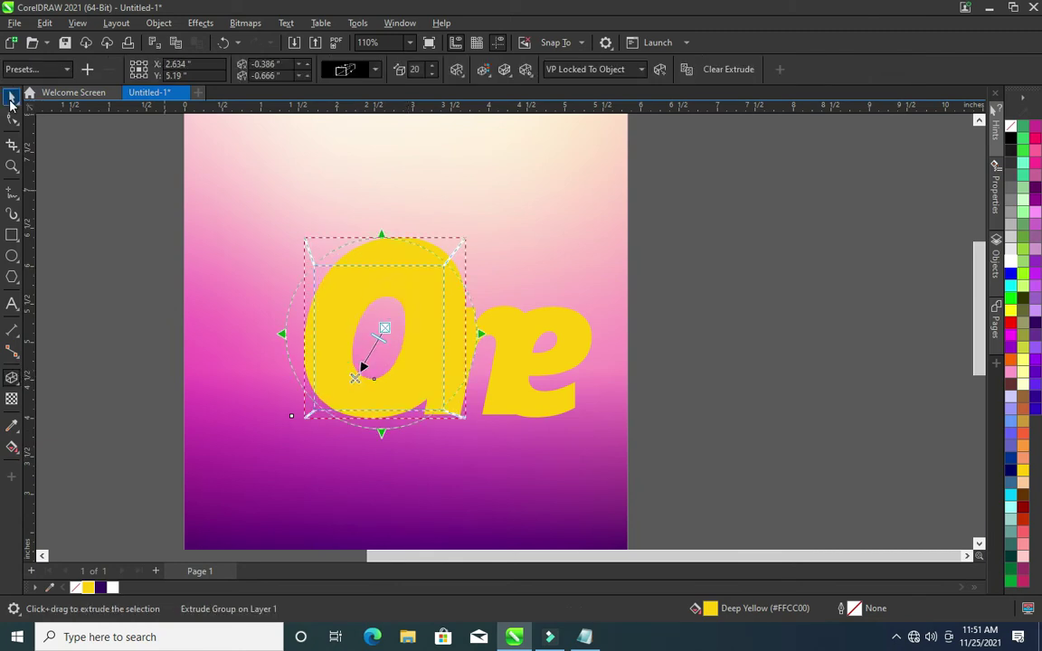
# Fill the O's inner extrusion curve dark purple
pyautogui.click(11, 99)
pyautogui.rightClick(407, 271)
pyautogui.click(462, 254)
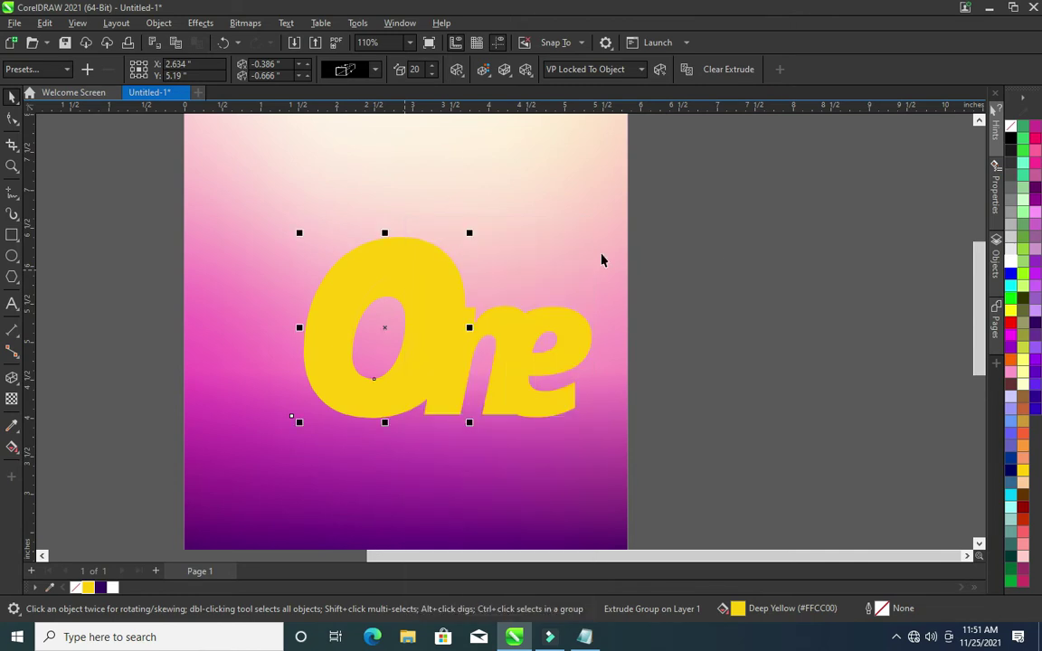
pyautogui.click(649, 234)
pyautogui.click(409, 302)
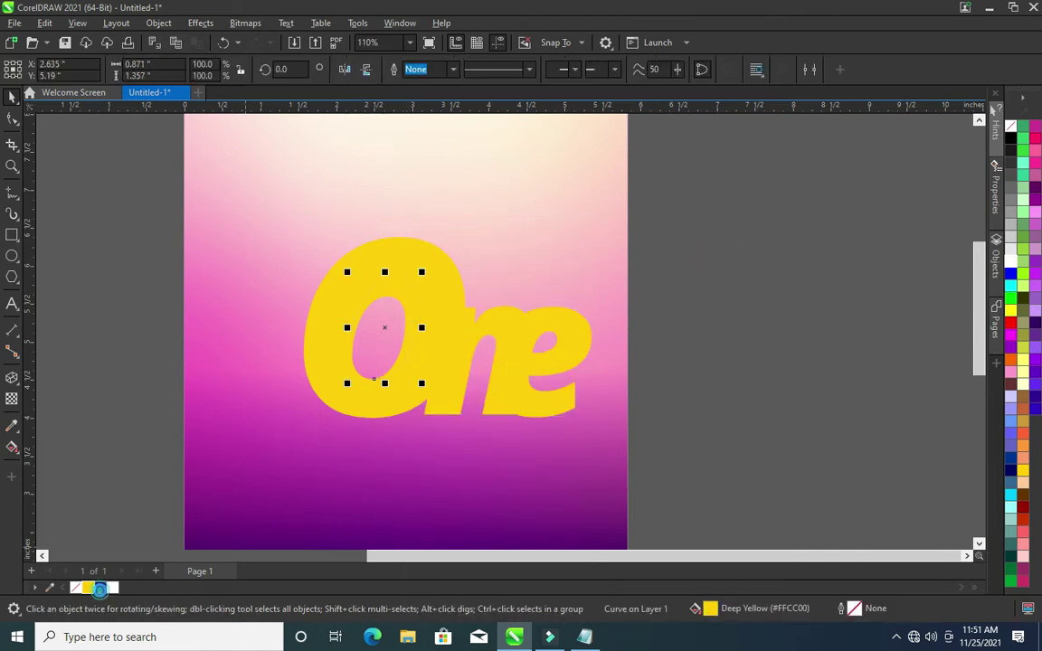
pyautogui.click(100, 589)
pyautogui.click(791, 318)
pyautogui.click(506, 331)
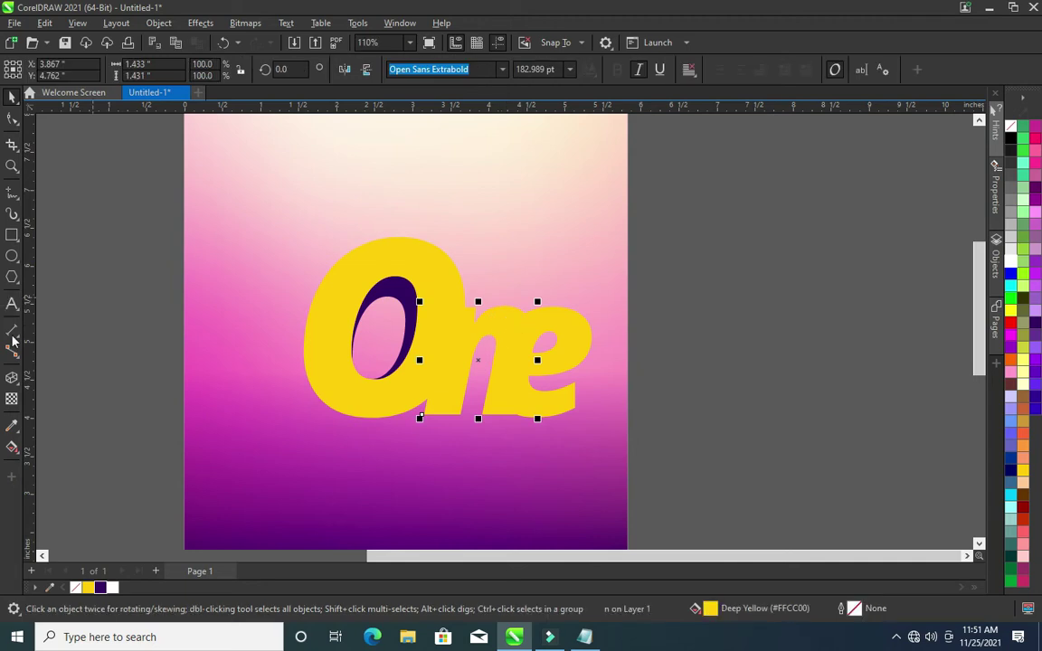
pyautogui.click(12, 378)
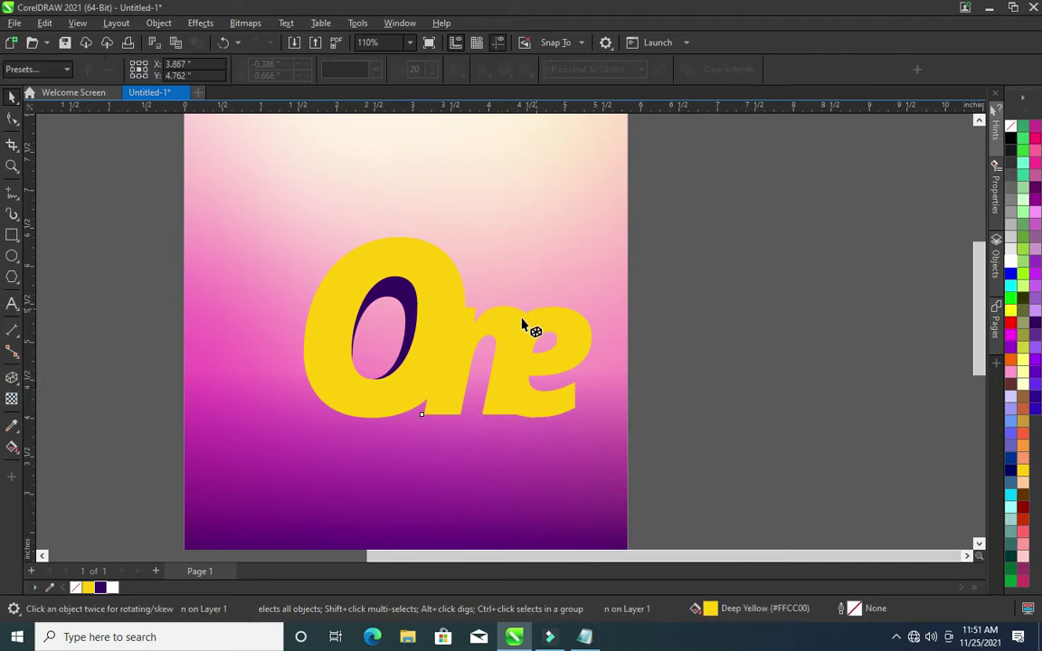
# Extrude the n and e, split the extrusion, and fill the n's piece dark purple
pyautogui.moveTo(514, 322); pyautogui.dragTo(461, 390)
pyautogui.click(9, 96)
pyautogui.rightClick(480, 328)
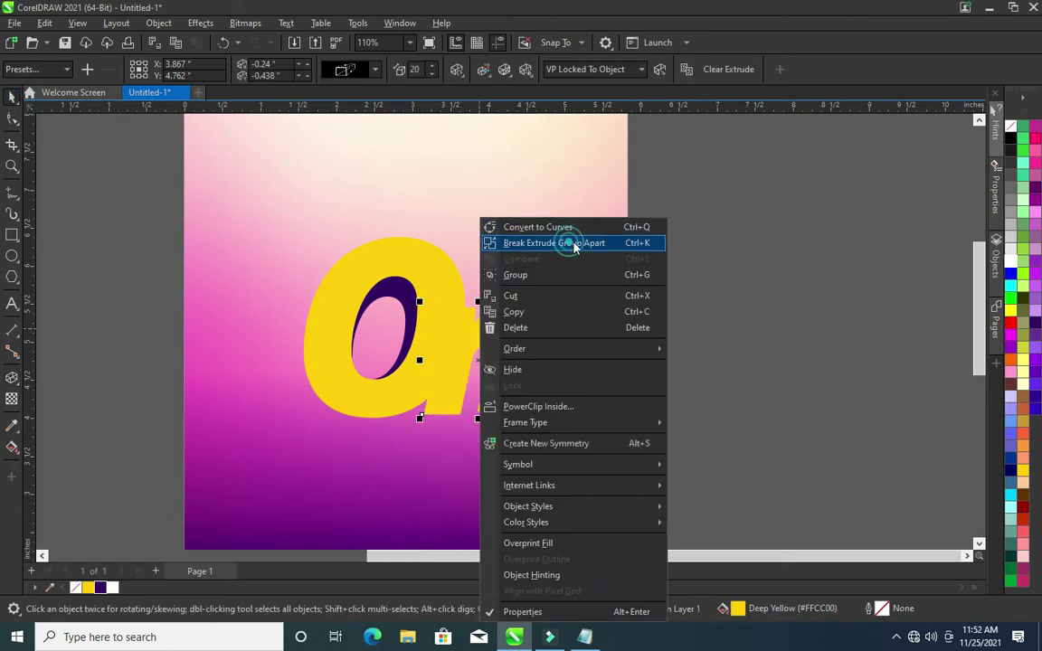
pyautogui.click(574, 243)
pyautogui.click(486, 372)
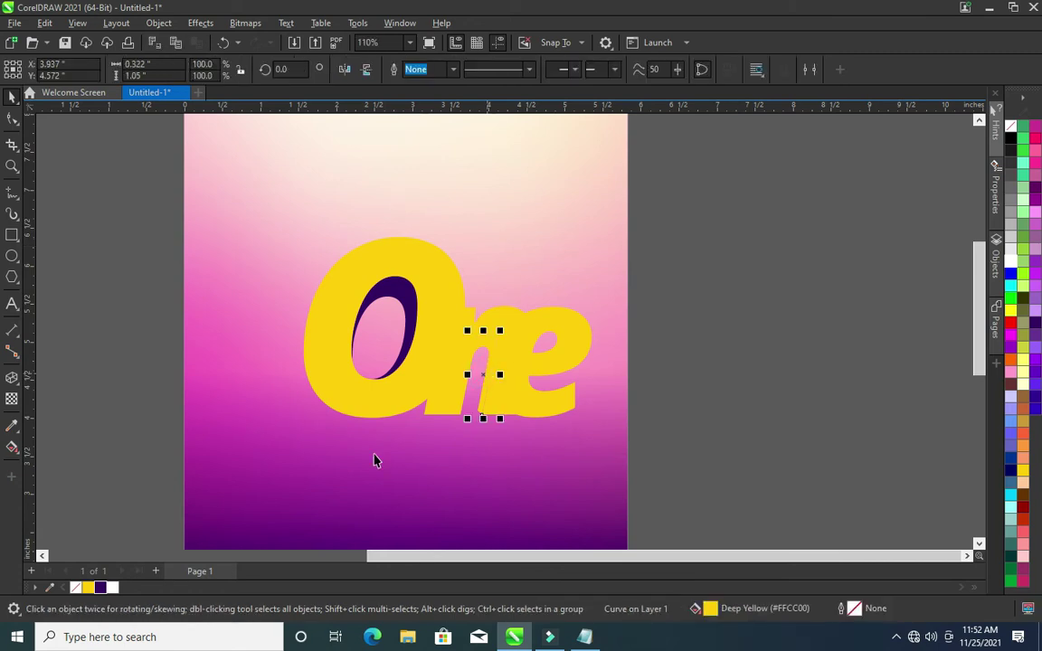
pyautogui.click(100, 588)
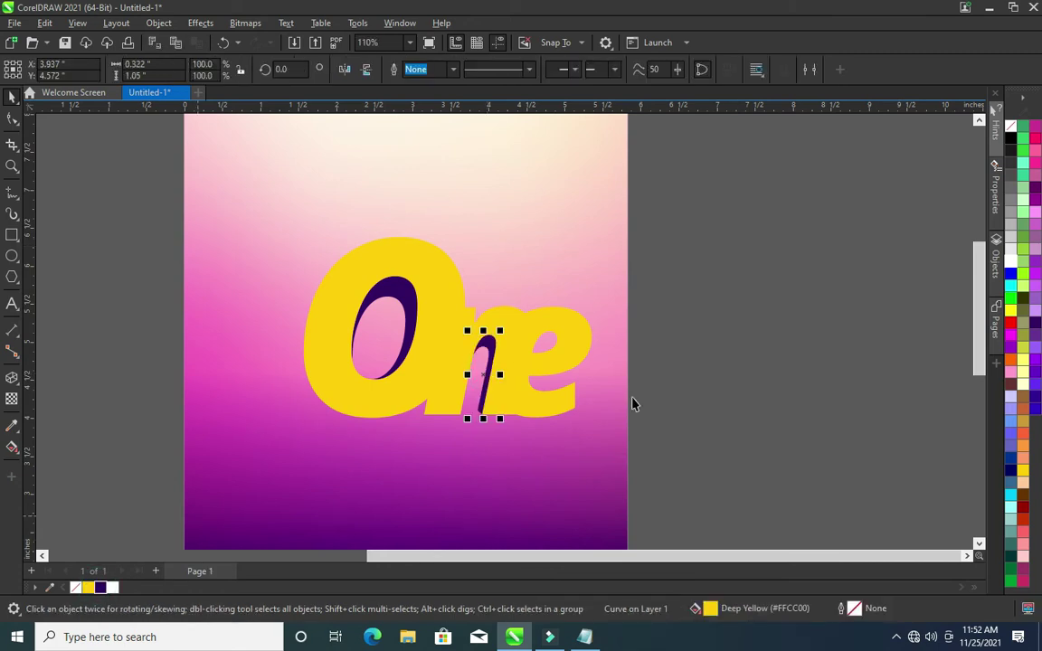
# Reselect the ne letters and extrude the e toward the lower left
pyautogui.click(425, 415)
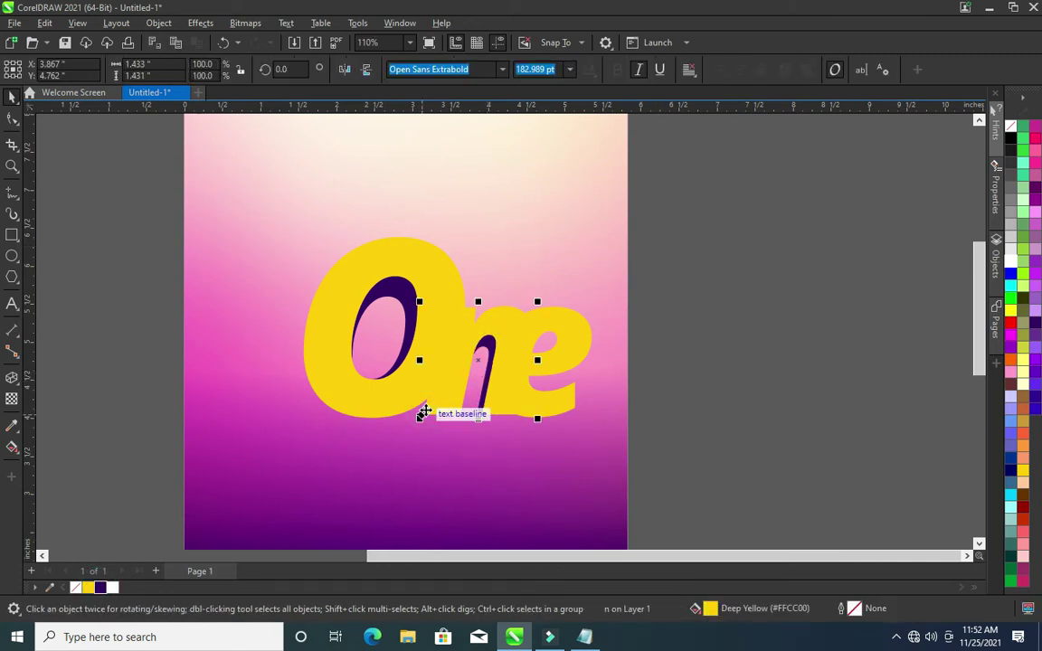
pyautogui.scroll(2, 422, 414)
pyautogui.scroll(2, 426, 412)
pyautogui.scroll(5, 429, 411)
pyautogui.scroll(1, 416, 413)
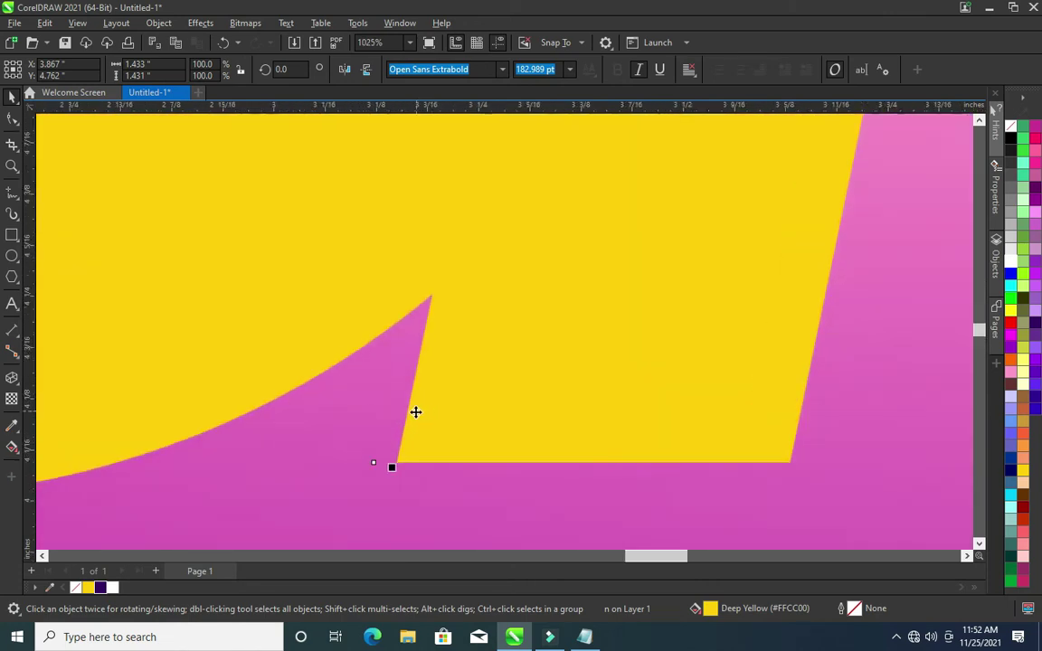
pyautogui.click(393, 429)
pyautogui.scroll(-3, 453, 389)
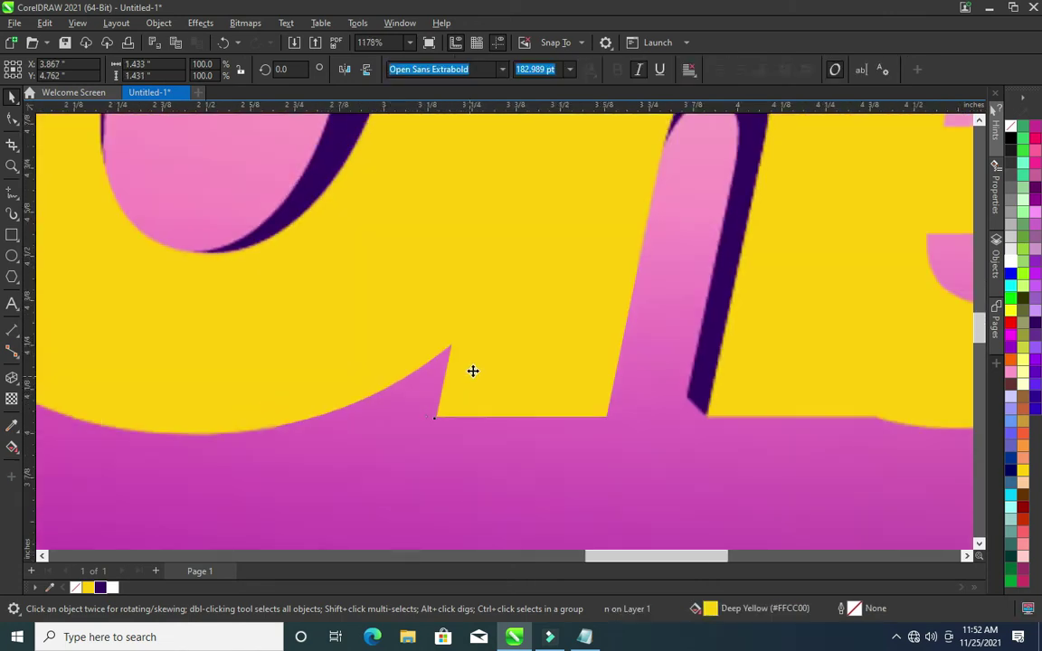
pyautogui.scroll(-2, 493, 362)
pyautogui.scroll(-6, 509, 354)
pyautogui.click(712, 349)
pyautogui.click(643, 302)
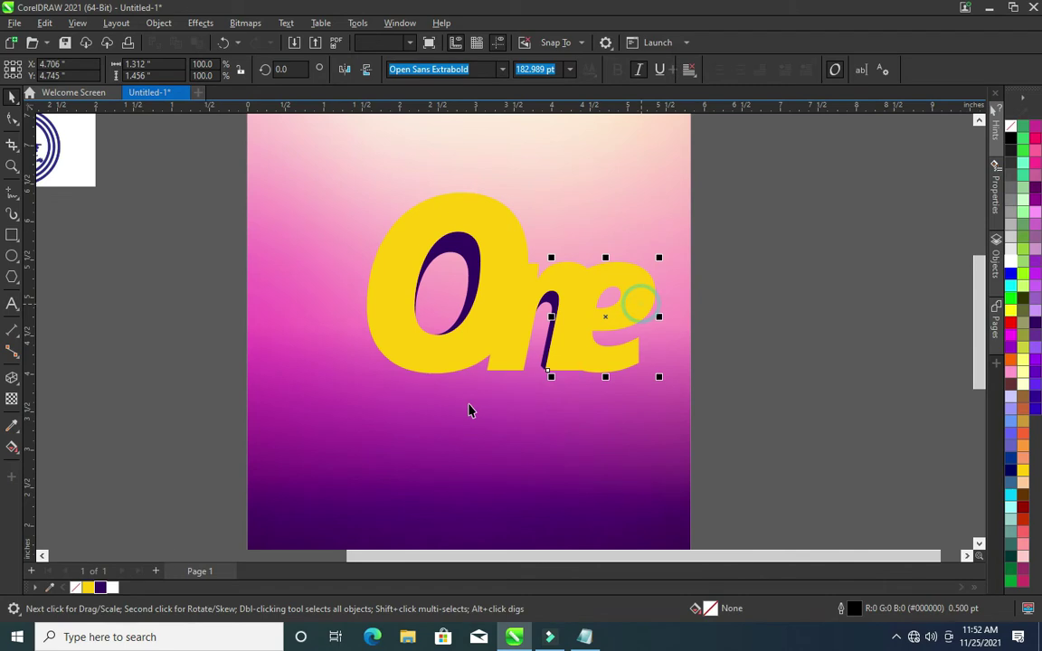
pyautogui.click(12, 377)
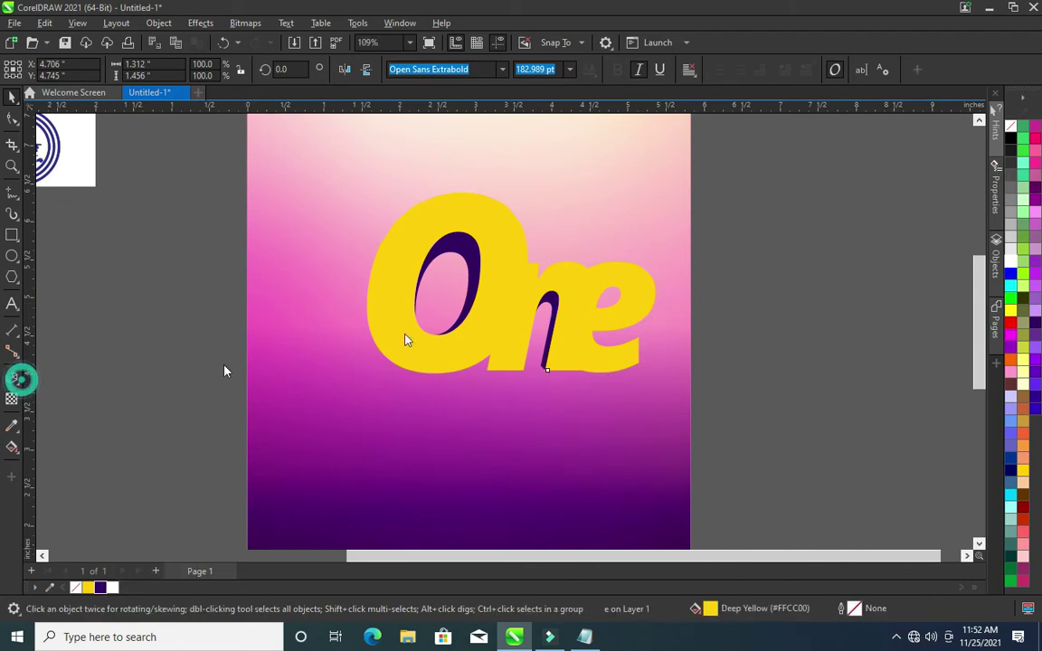
pyautogui.moveTo(650, 291)
pyautogui.mouseDown()
pyautogui.moveTo(578, 337)
pyautogui.moveTo(583, 353)
pyautogui.mouseUp()
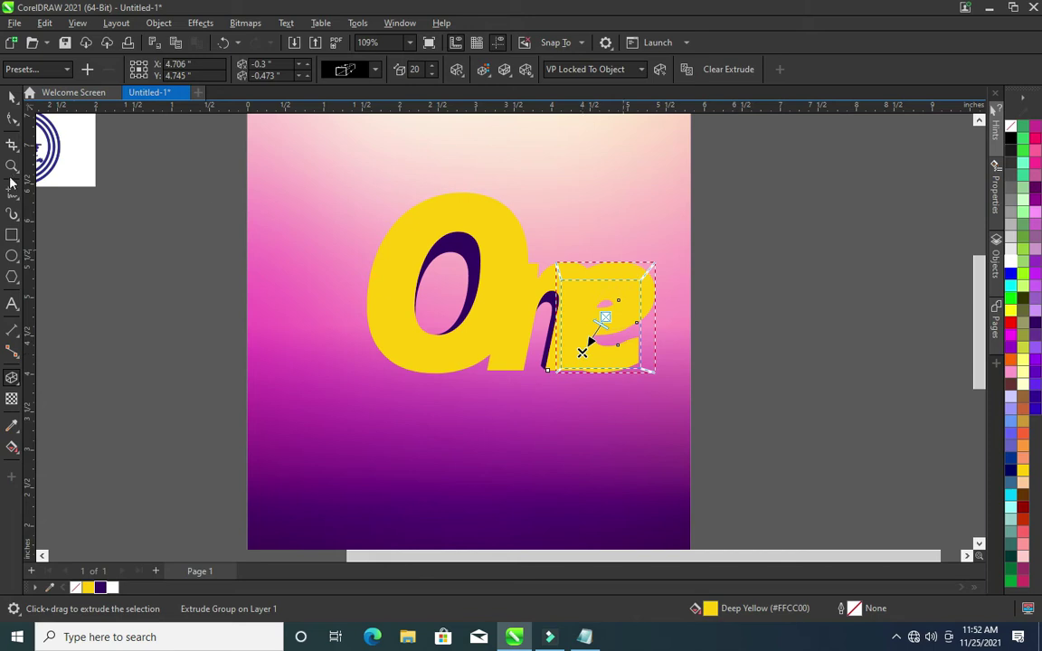
# Break the extrusion apart from the ne letters
pyautogui.rightClick(617, 283)
pyautogui.click(614, 240)
pyautogui.click(697, 216)
# Bring the e group to the front so its purple depth faces show
pyautogui.scroll(2, 542, 326)
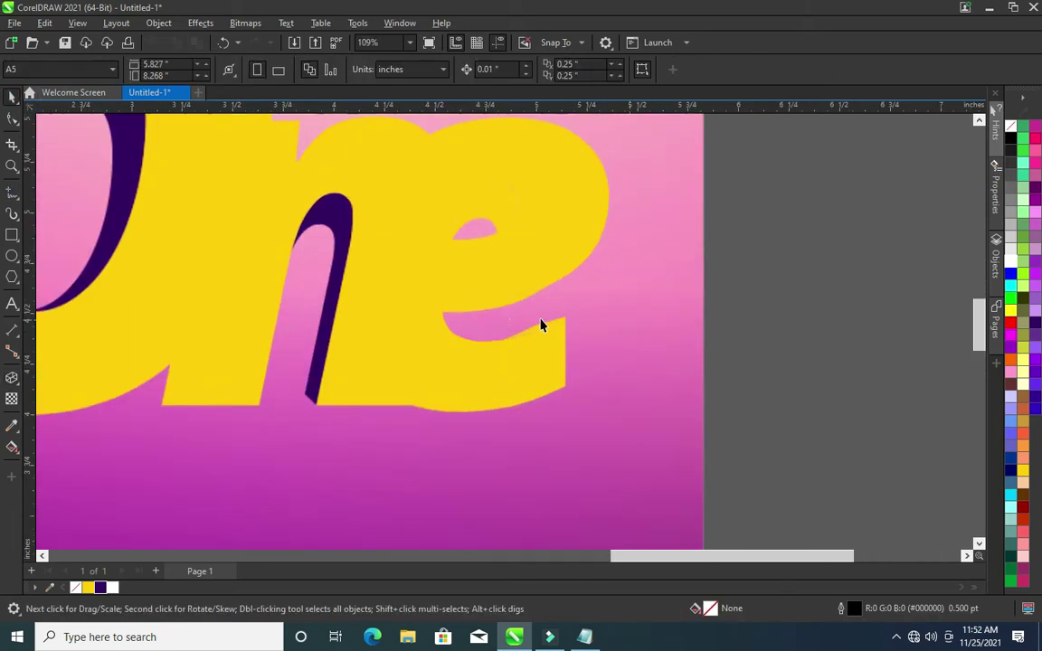
pyautogui.scroll(2, 505, 303)
pyautogui.scroll(2, 484, 309)
pyautogui.click(485, 309)
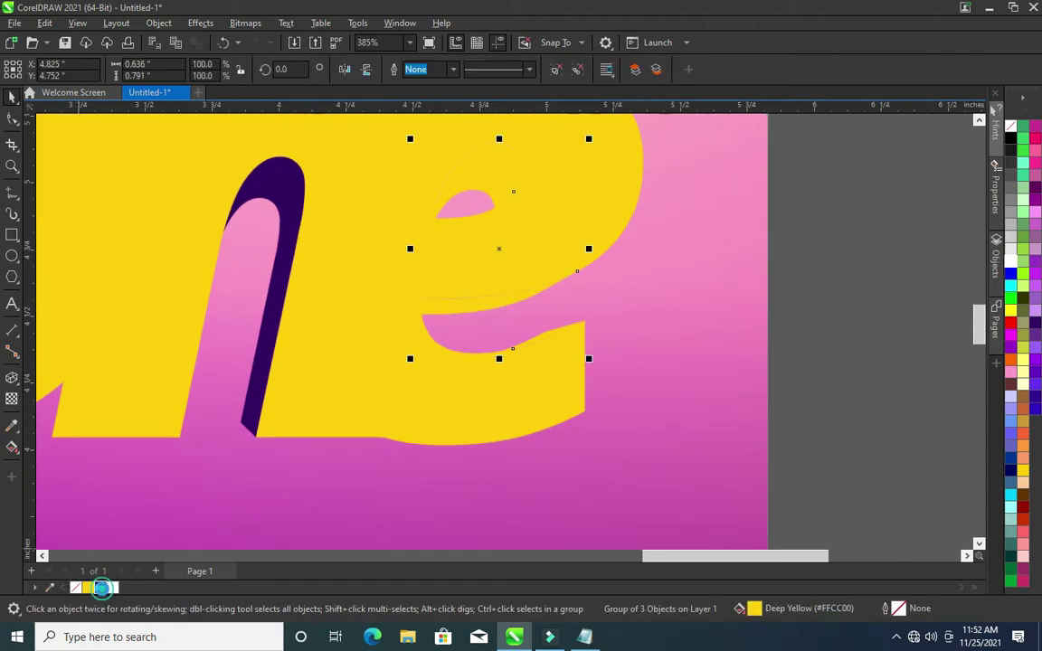
pyautogui.hotkey('ctrl', 'Home')
pyautogui.scroll(-1, 571, 286)
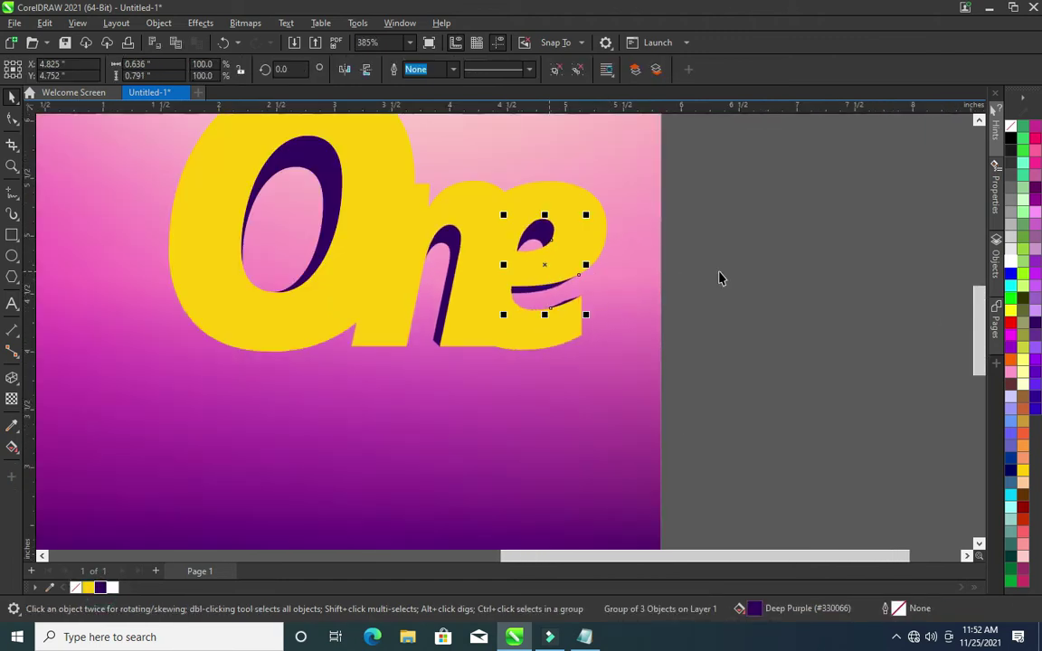
pyautogui.click(745, 265)
pyautogui.scroll(-3, 481, 248)
pyautogui.scroll(-2, 481, 248)
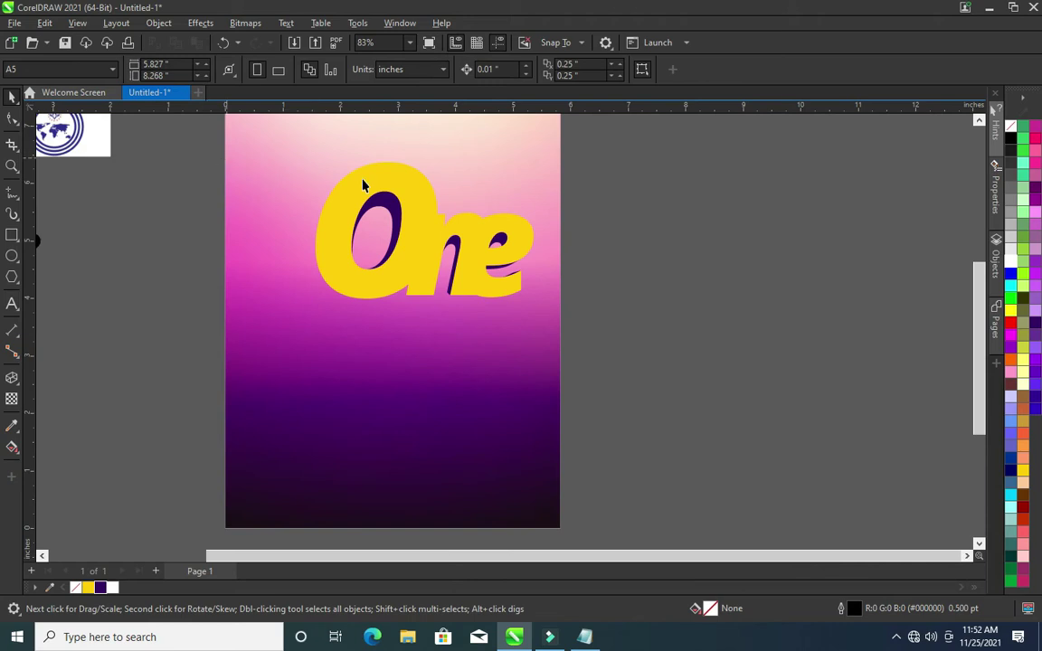
# Cast a drop shadow from the O's top down to its base
pyautogui.click(393, 182)
pyautogui.click(14, 378)
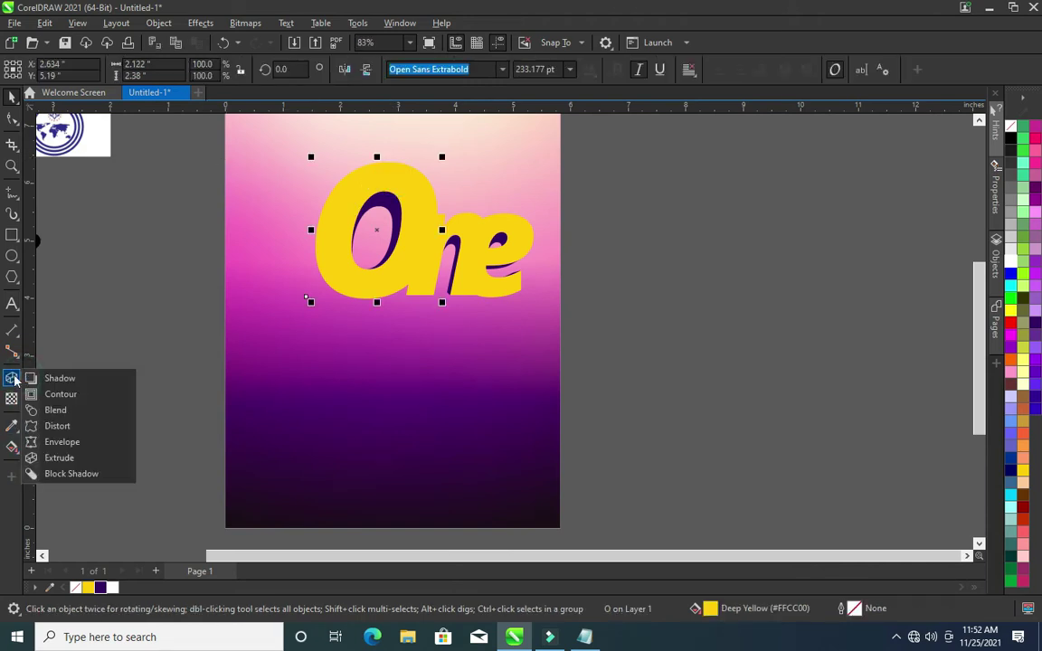
pyautogui.click(104, 378)
pyautogui.moveTo(377, 161); pyautogui.dragTo(373, 301)
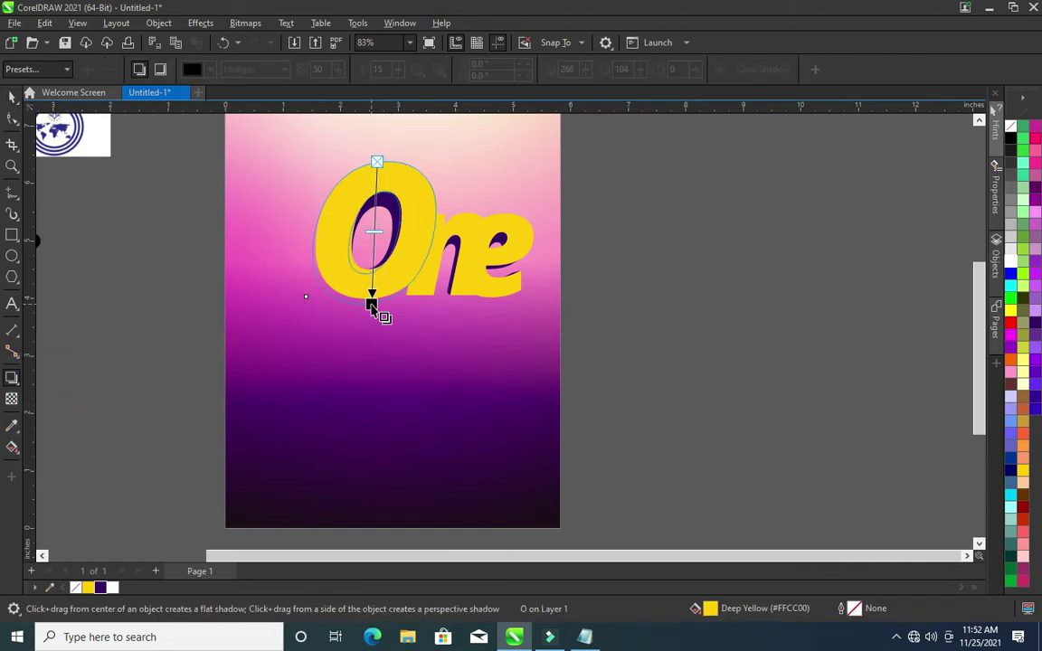
pyautogui.scroll(1, 435, 227)
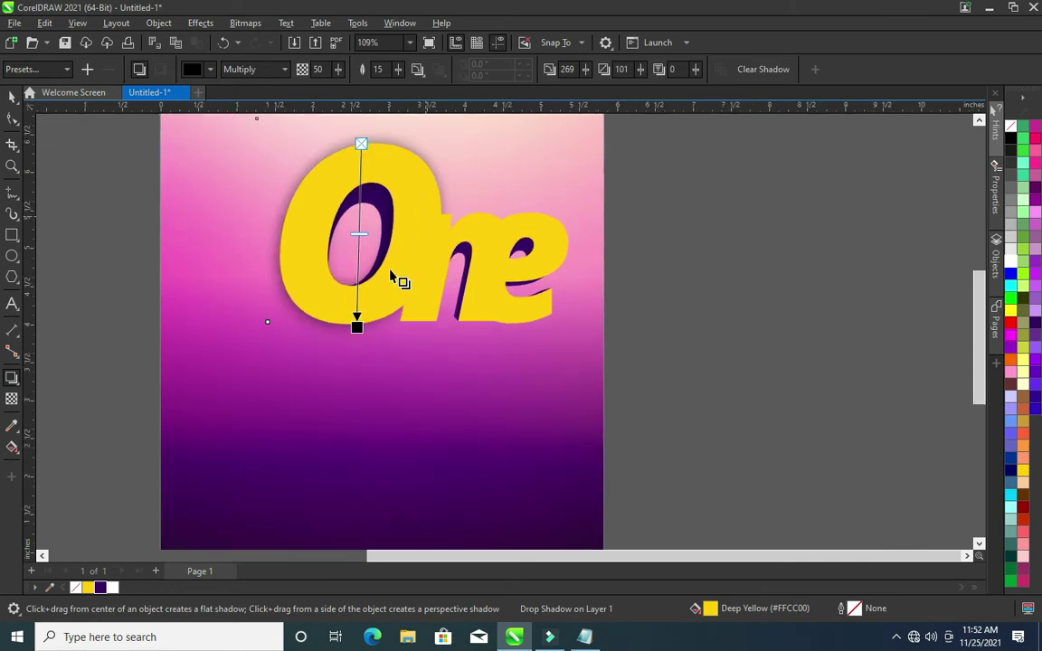
pyautogui.moveTo(358, 323); pyautogui.dragTo(353, 326)
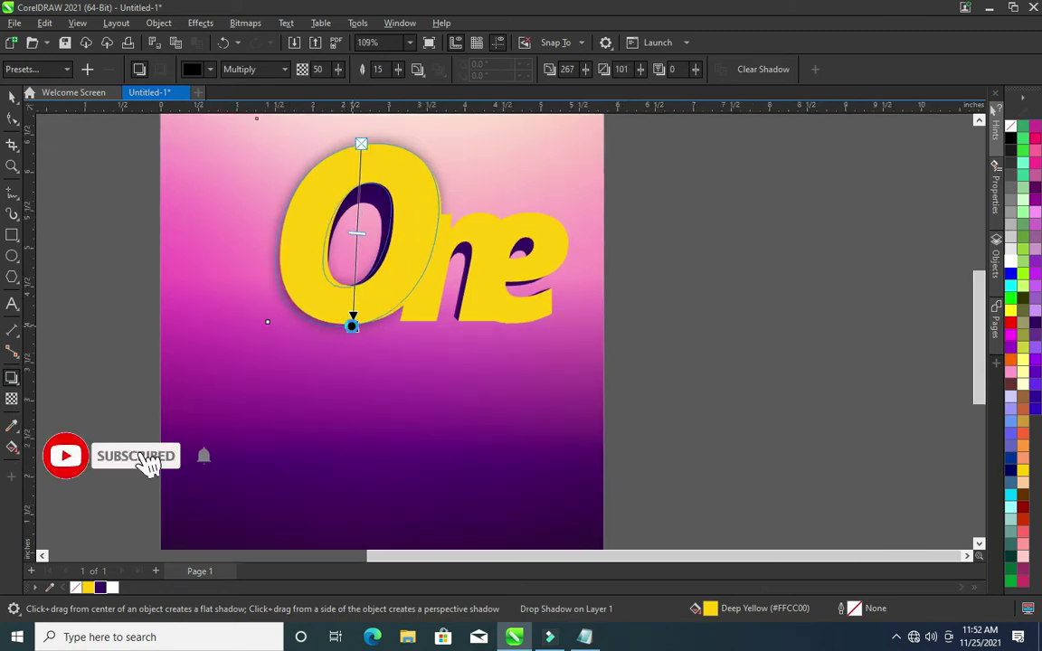
pyautogui.scroll(-2, 389, 249)
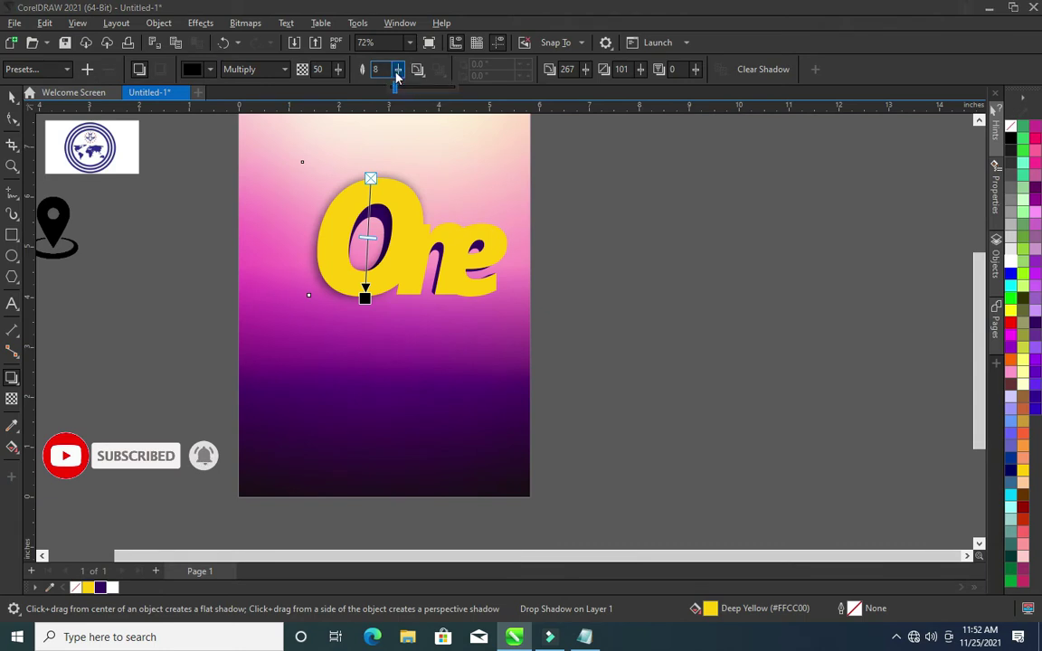
# Set the O's shadow feathering to 10 and opacity to 38
pyautogui.click(398, 71)
pyautogui.click(398, 76)
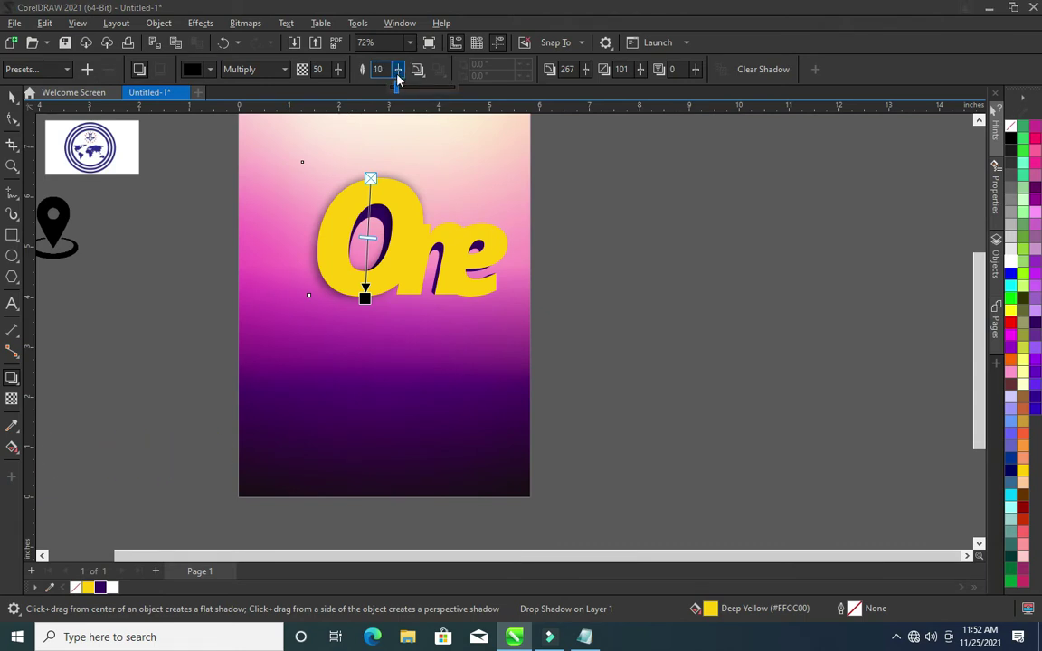
pyautogui.click(340, 74)
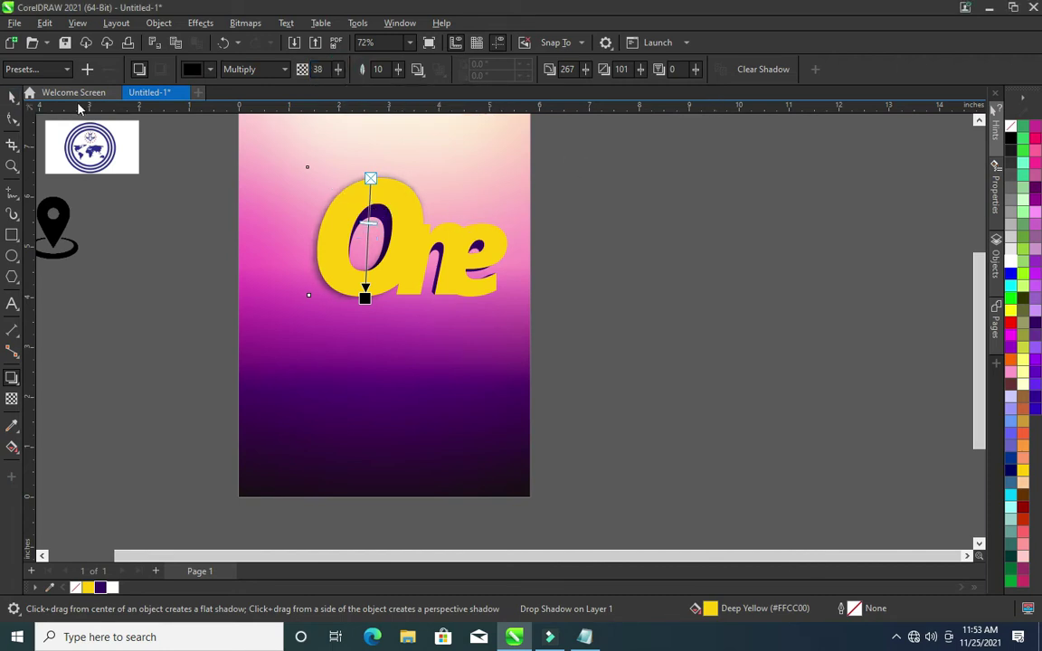
pyautogui.click(12, 97)
pyautogui.scroll(1, 470, 226)
pyautogui.scroll(1, 387, 203)
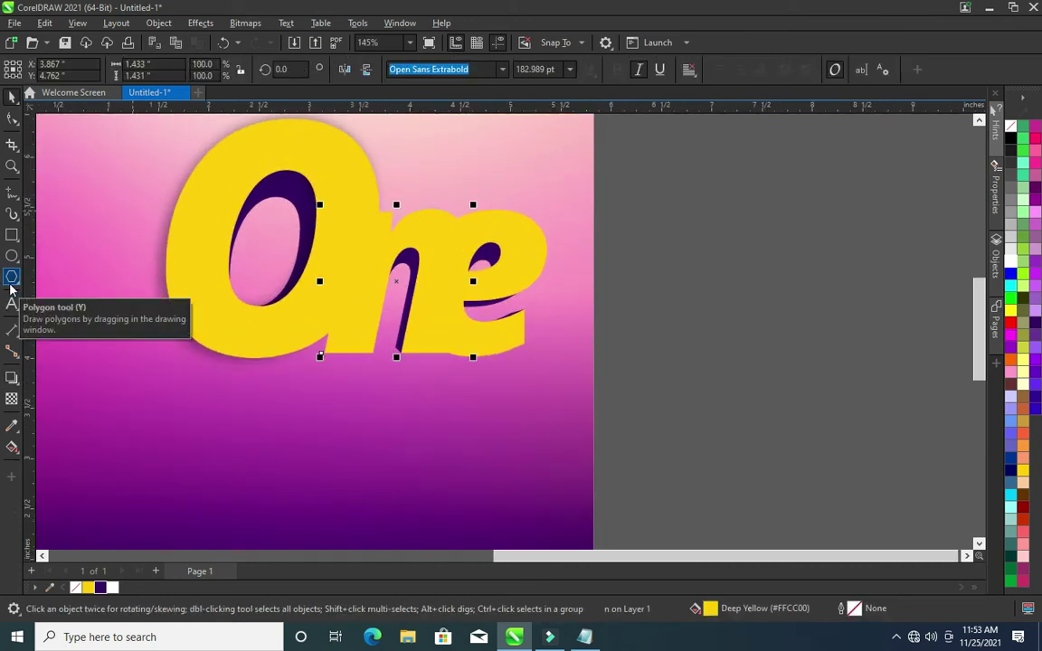
pyautogui.click(12, 378)
# Add a drop shadow under the n with feathering 12 and opacity 47
pyautogui.moveTo(396, 210); pyautogui.dragTo(395, 353)
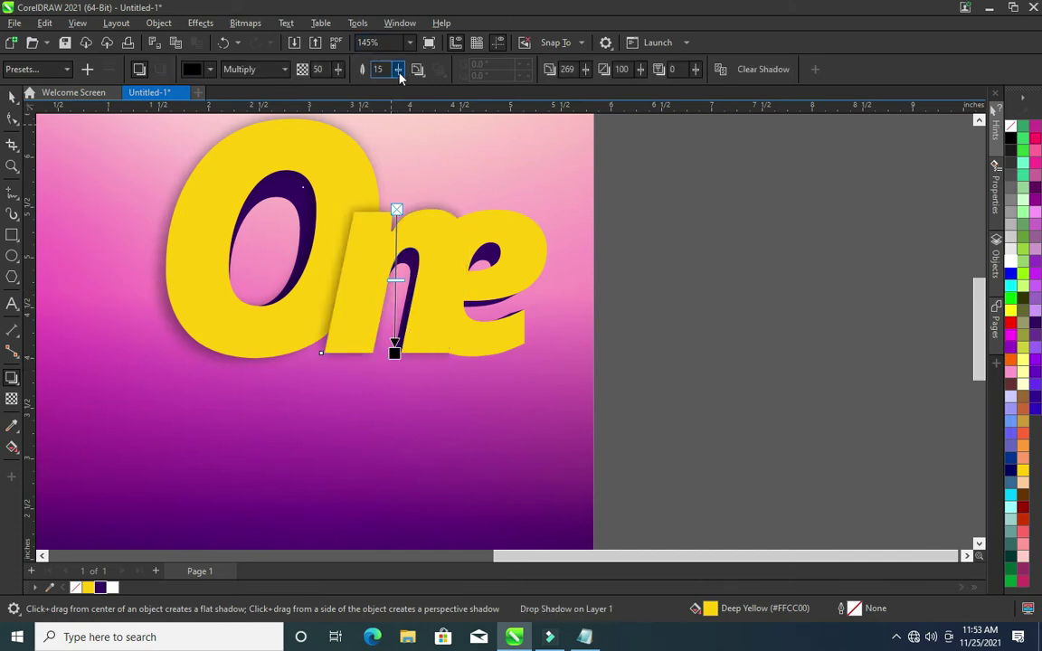
pyautogui.moveTo(400, 72); pyautogui.dragTo(341, 80)
pyautogui.scroll(-1, 470, 220)
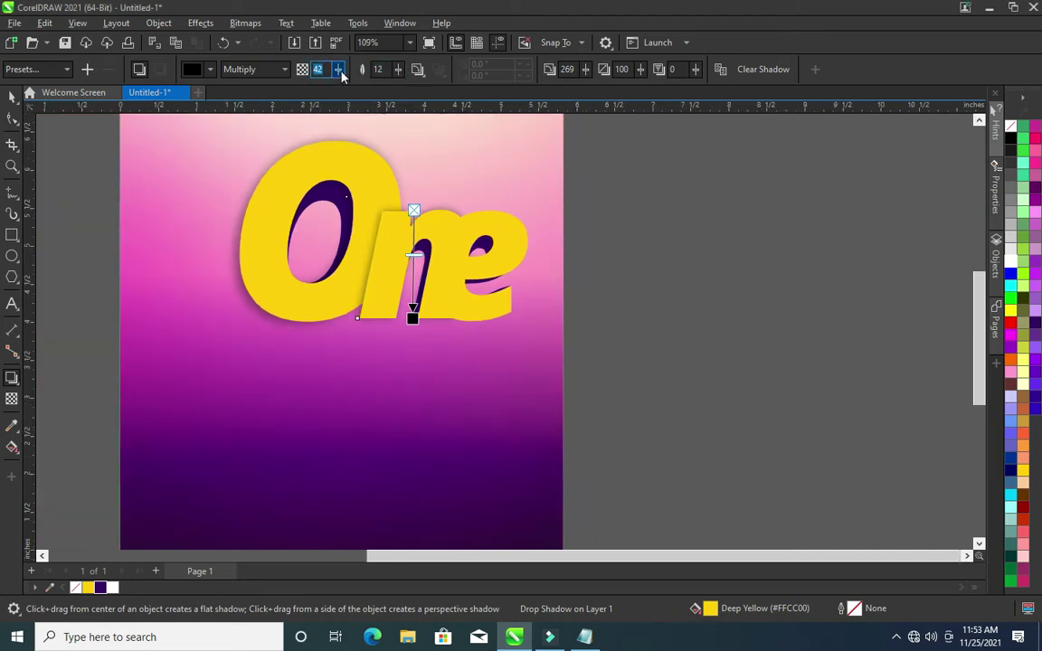
pyautogui.write('47')
pyautogui.press('Return')
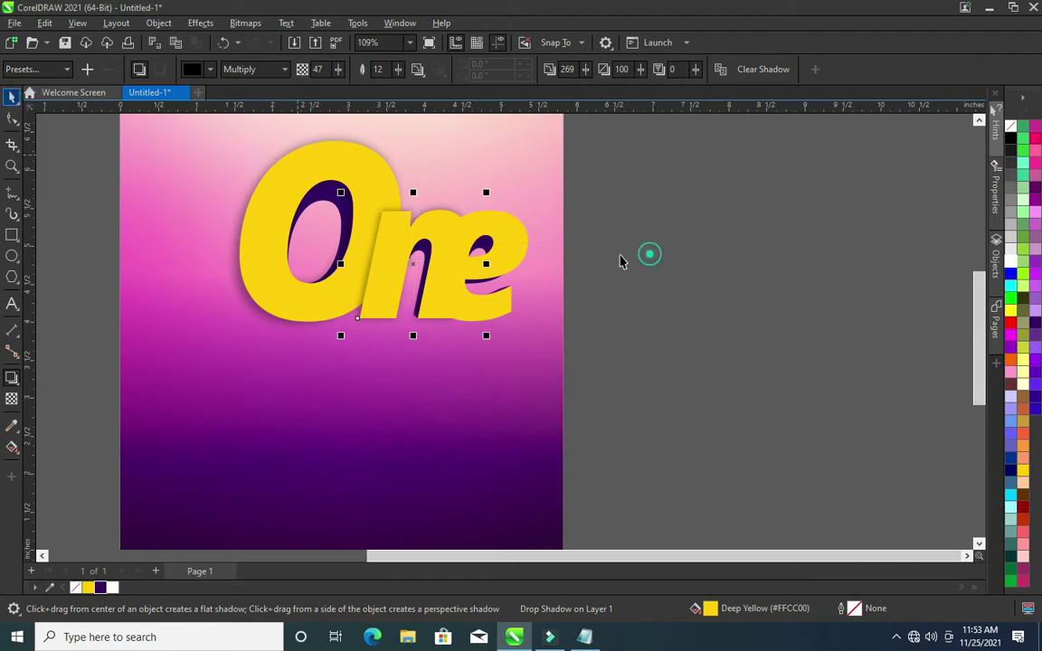
pyautogui.click(649, 261)
# Add a drop shadow under the e with reduced feathering and opacity 43
pyautogui.moveTo(478, 210); pyautogui.dragTo(477, 318)
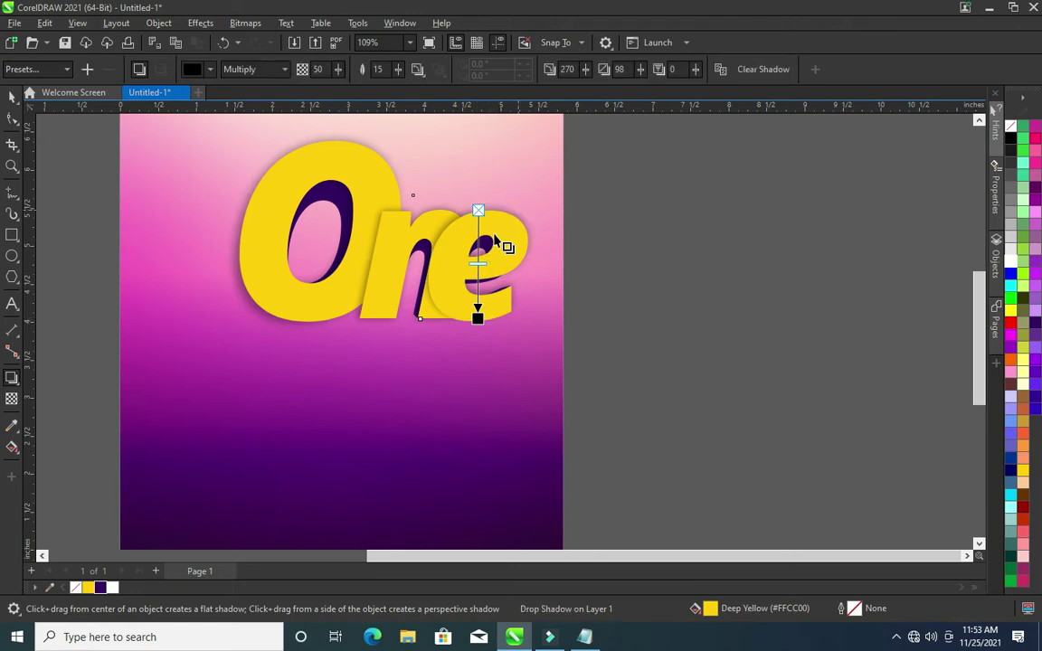
pyautogui.scroll(1, 496, 237)
pyautogui.scroll(1, 496, 237)
pyautogui.scroll(1, 496, 237)
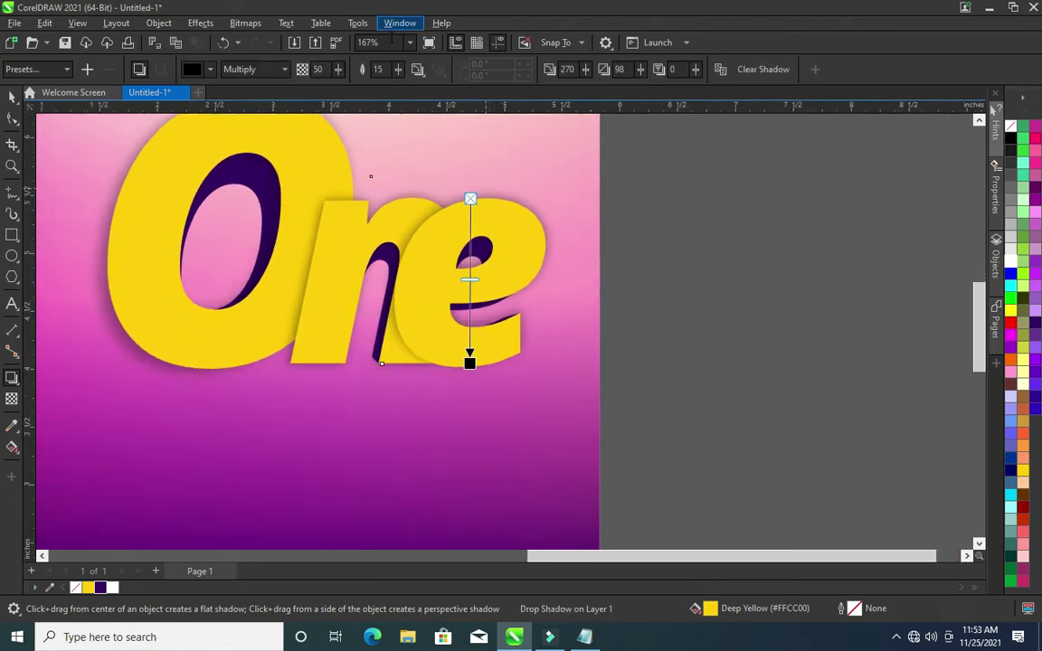
pyautogui.moveTo(403, 73); pyautogui.dragTo(400, 80)
pyautogui.moveTo(338, 72); pyautogui.dragTo(338, 78)
# Marquee-select the two ne letter objects and nudge them slightly right
pyautogui.click(12, 98)
pyautogui.moveTo(714, 170); pyautogui.dragTo(418, 346)
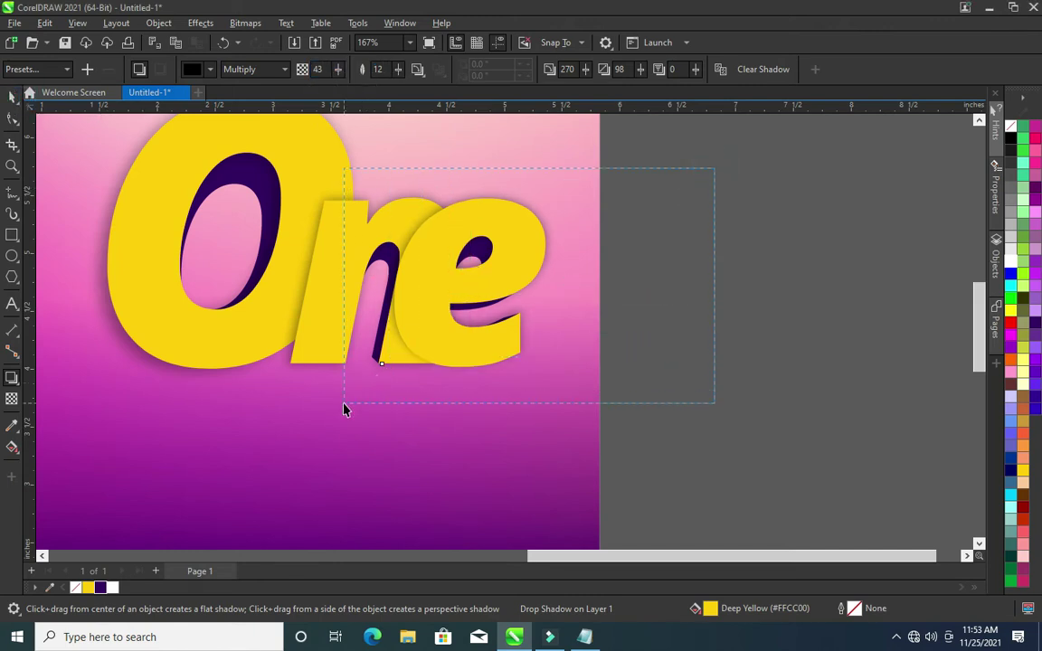
pyautogui.moveTo(344, 410); pyautogui.dragTo(343, 409)
pyautogui.press('Right')
pyautogui.hotkey('ctrl', 'z')
pyautogui.hotkey('ctrl', 'z')
pyautogui.moveTo(718, 162); pyautogui.dragTo(380, 432)
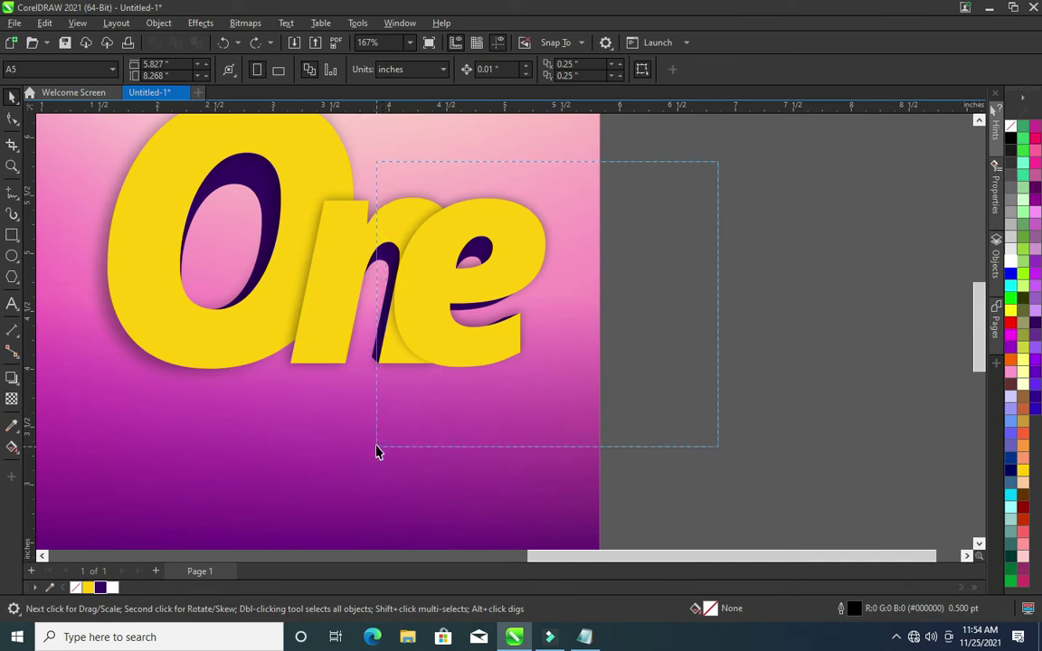
pyautogui.moveTo(380, 439); pyautogui.dragTo(378, 444)
pyautogui.press('Right')
pyautogui.press('Right')
pyautogui.press('Right')
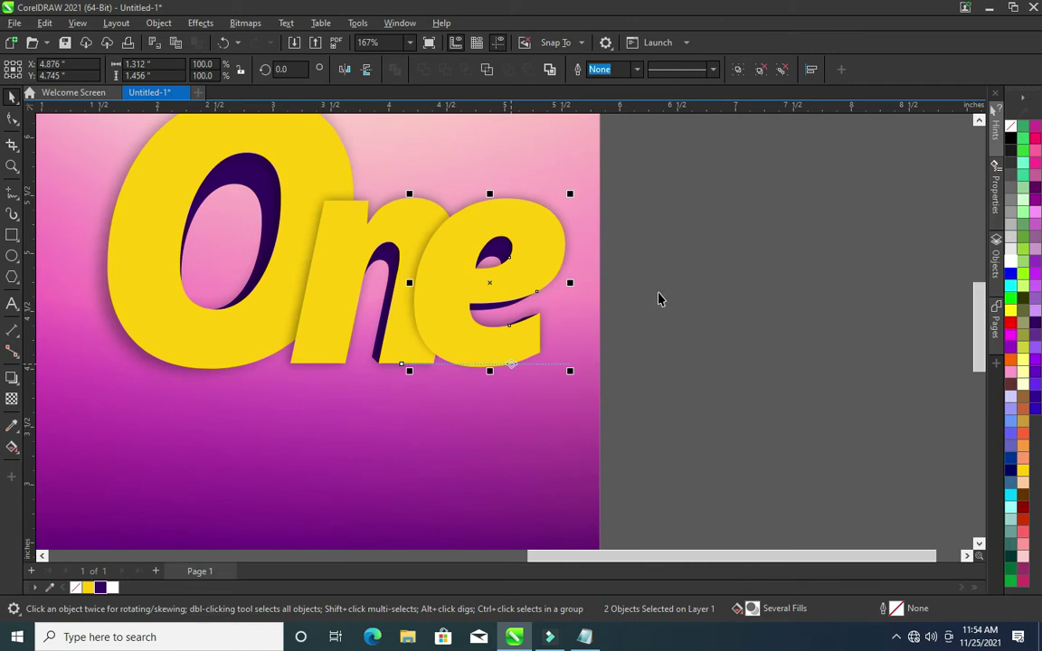
# Break the ne drop shadow apart and nudge its lens rectangle down
pyautogui.scroll(-2, 677, 274)
pyautogui.click(721, 269)
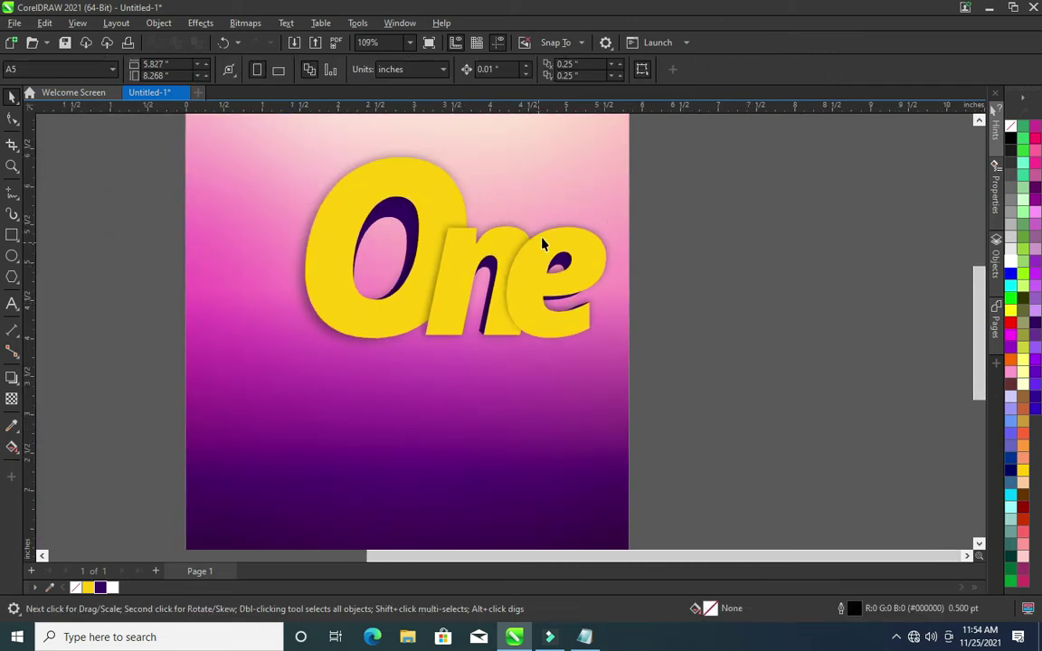
pyautogui.scroll(1, 558, 230)
pyautogui.click(559, 219)
pyautogui.rightClick(559, 221)
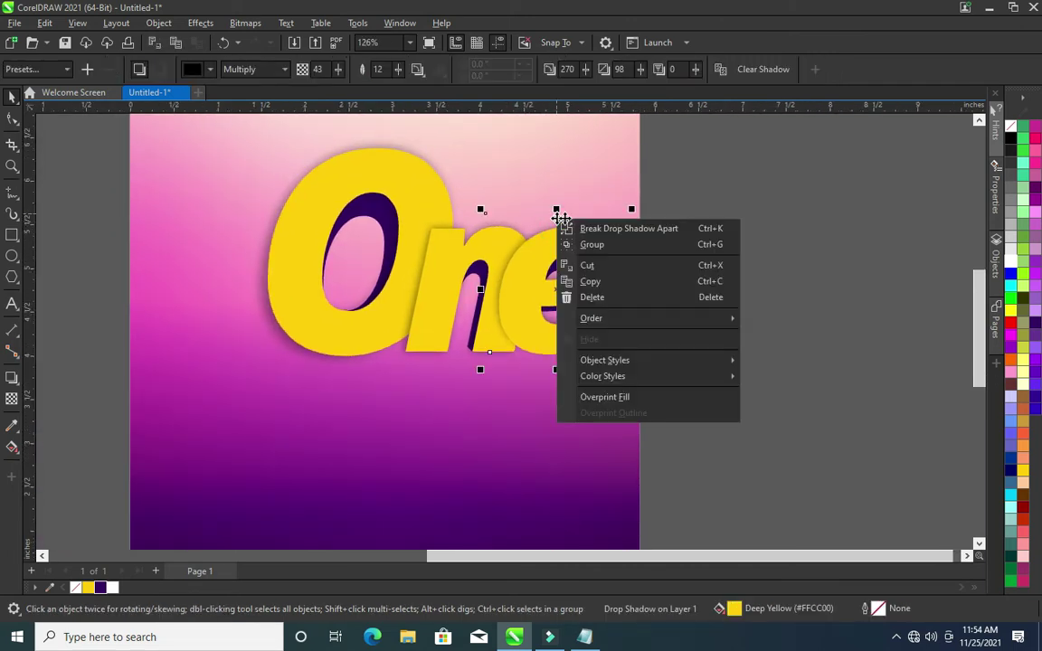
pyautogui.click(631, 229)
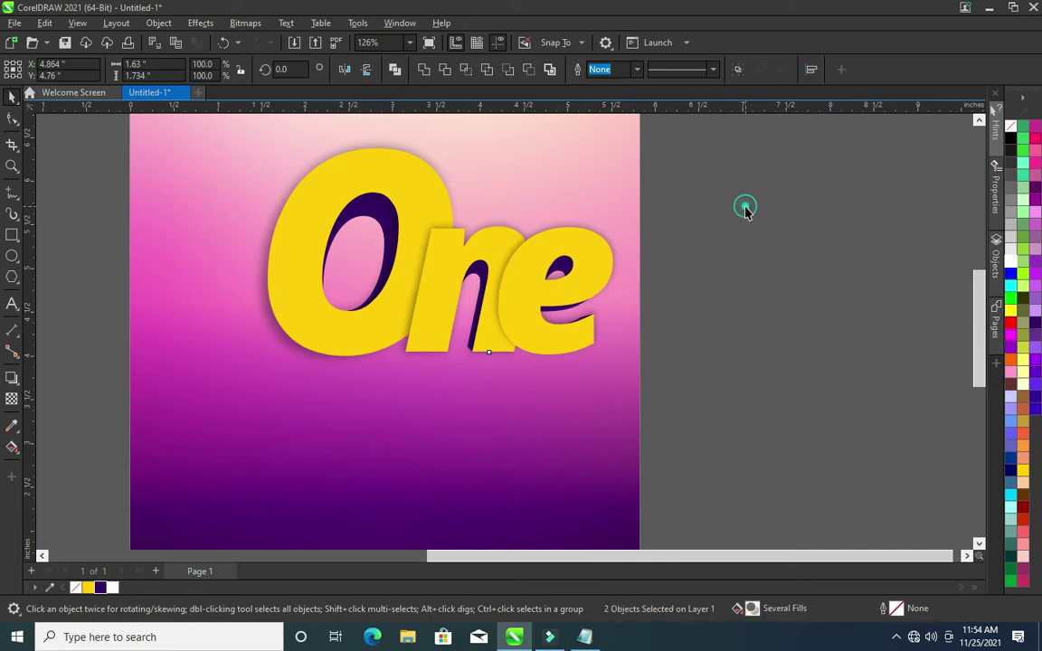
pyautogui.click(595, 227)
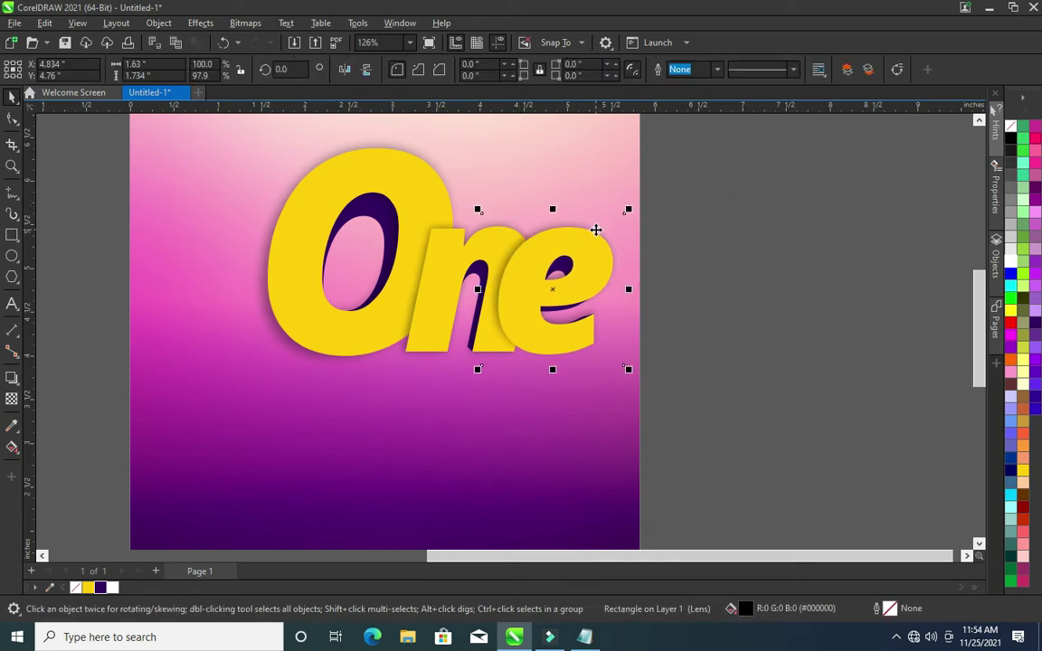
pyautogui.press('Down')
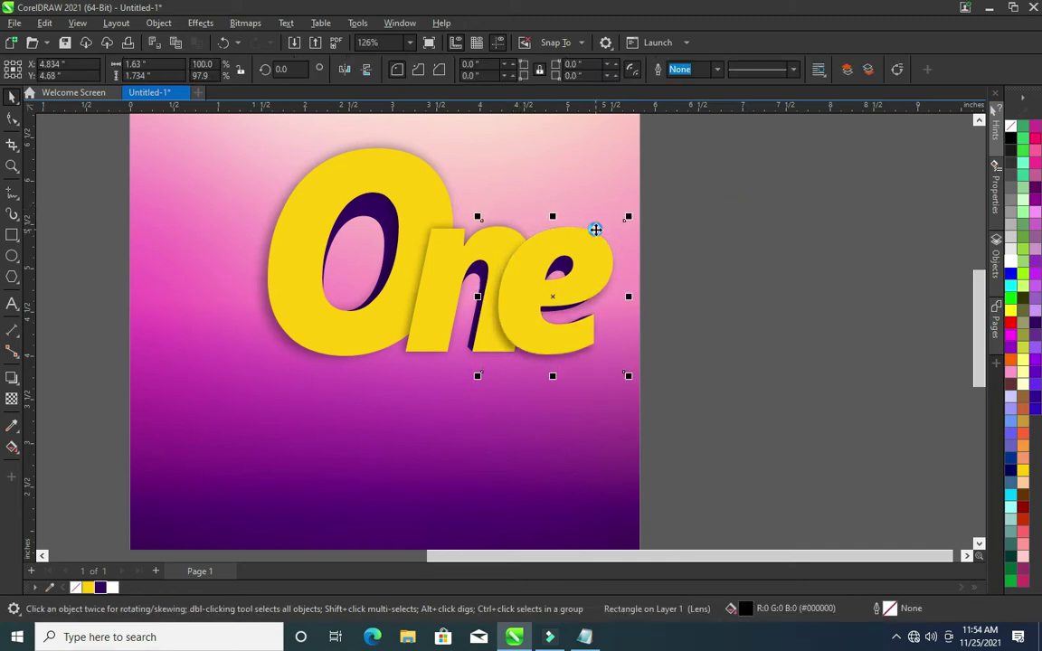
pyautogui.click(761, 175)
# Break the n's drop shadow apart and nudge its shadow lens slightly lower
pyautogui.click(426, 260)
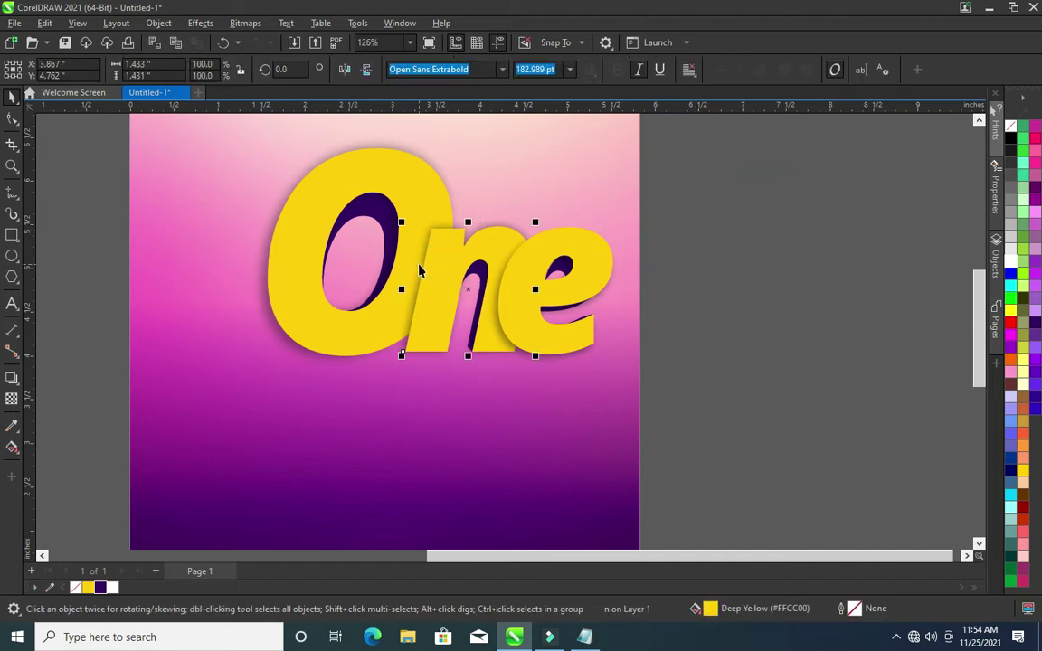
pyautogui.rightClick(422, 268)
pyautogui.click(530, 274)
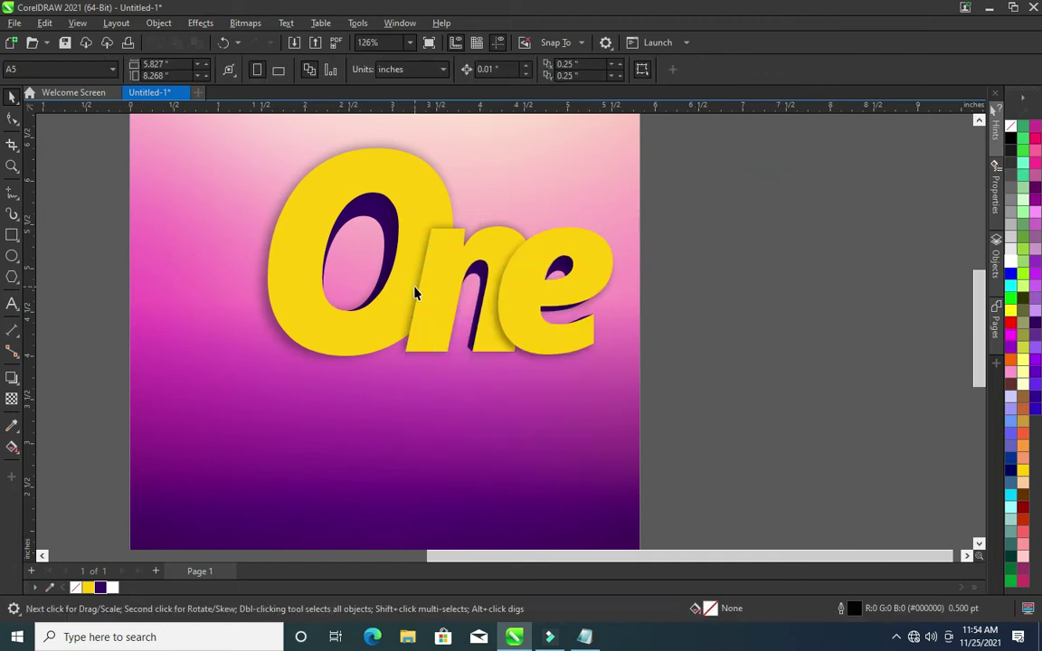
pyautogui.click(415, 287)
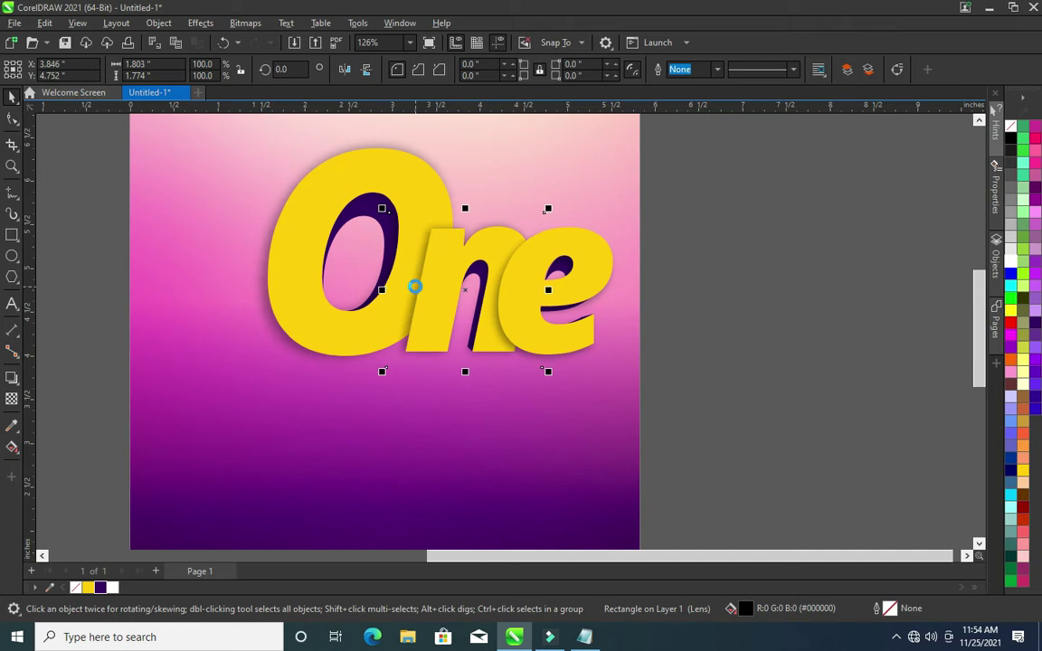
pyautogui.moveTo(414, 286); pyautogui.dragTo(416, 290)
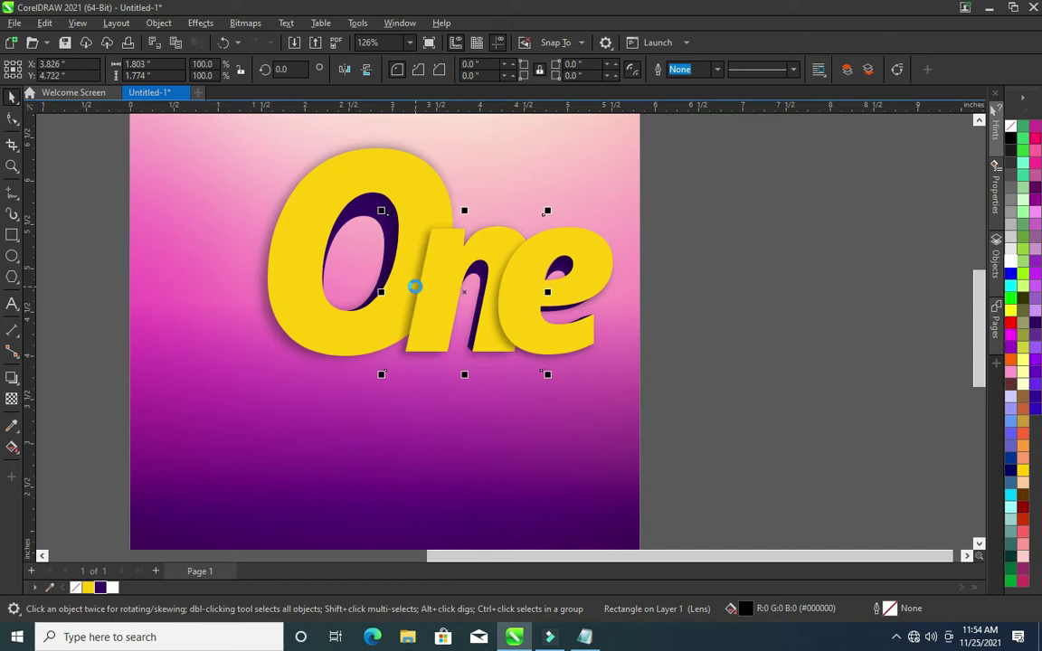
# Break the O's drop shadow apart and shift the One shadow lens slightly right and down
pyautogui.click(295, 308)
pyautogui.rightClick(300, 283)
pyautogui.click(261, 242)
pyautogui.rightClick(261, 239)
pyautogui.click(271, 242)
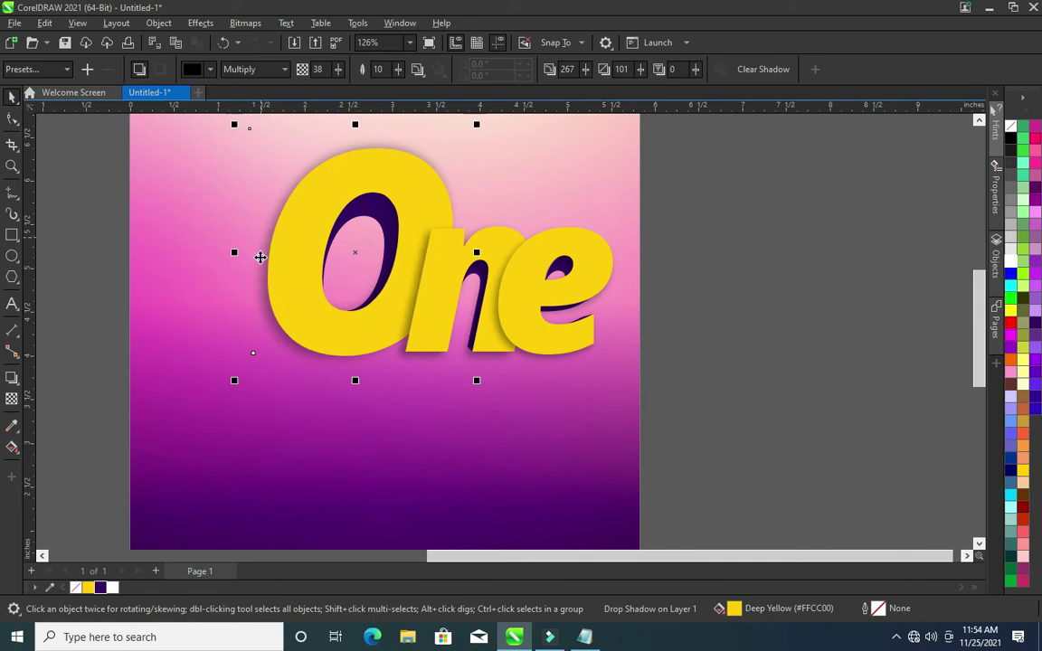
pyautogui.click(113, 269)
pyautogui.click(262, 253)
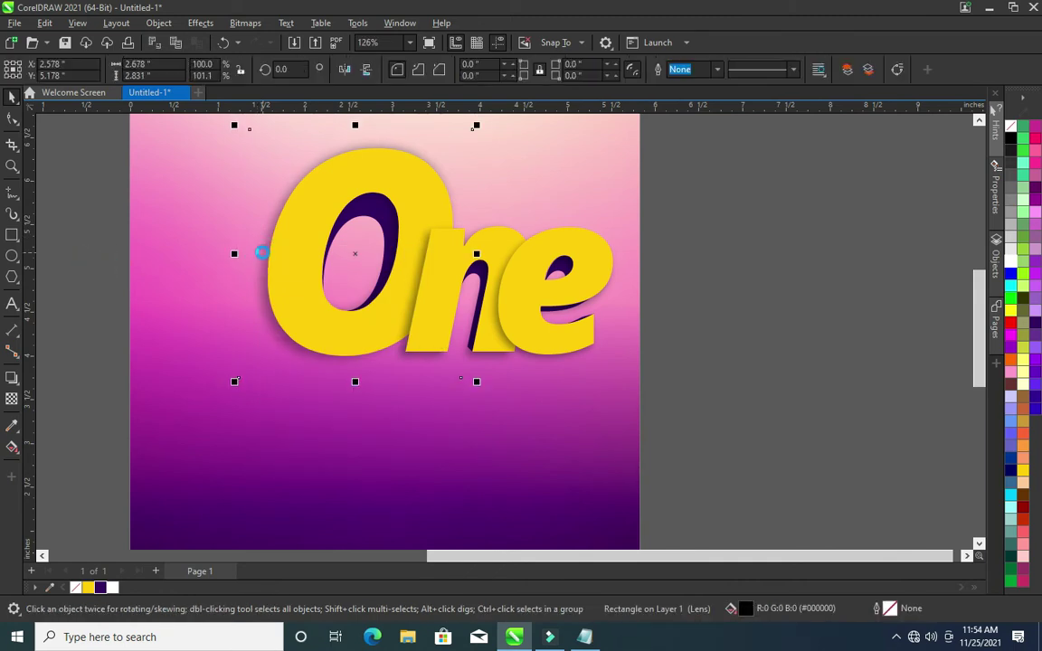
pyautogui.moveTo(261, 252); pyautogui.dragTo(263, 255)
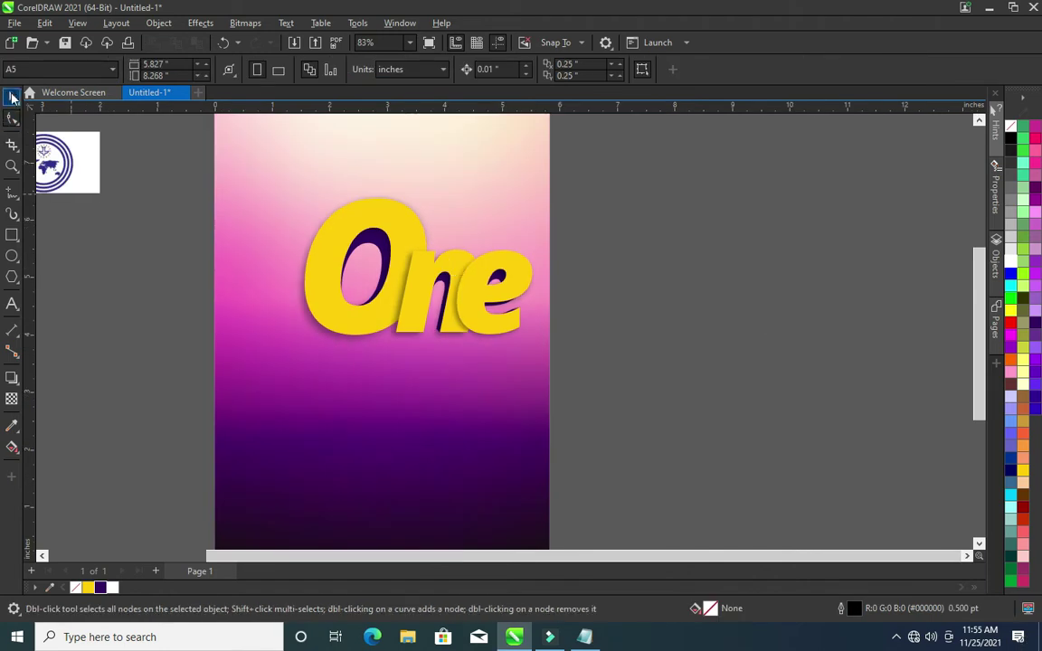
pyautogui.click(12, 97)
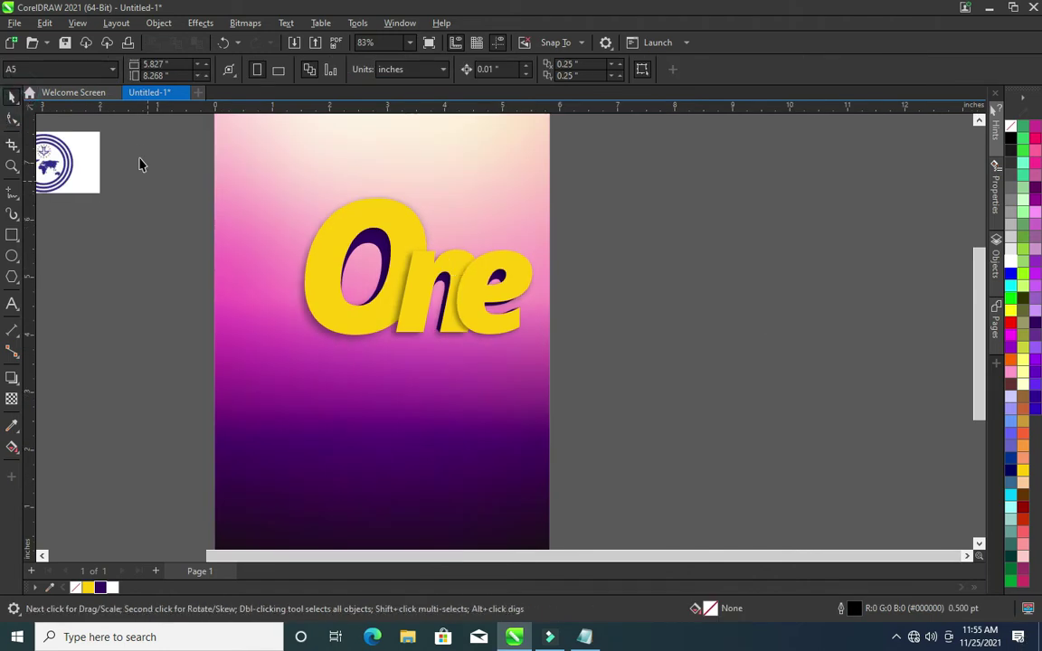
# Make a smaller scaled copy of One and place it just below the title
pyautogui.moveTo(150, 146); pyautogui.dragTo(490, 384)
pyautogui.moveTo(490, 183)
pyautogui.mouseDown()
pyautogui.moveTo(434, 251)
pyautogui.moveTo(403, 256)
pyautogui.mouseUp()
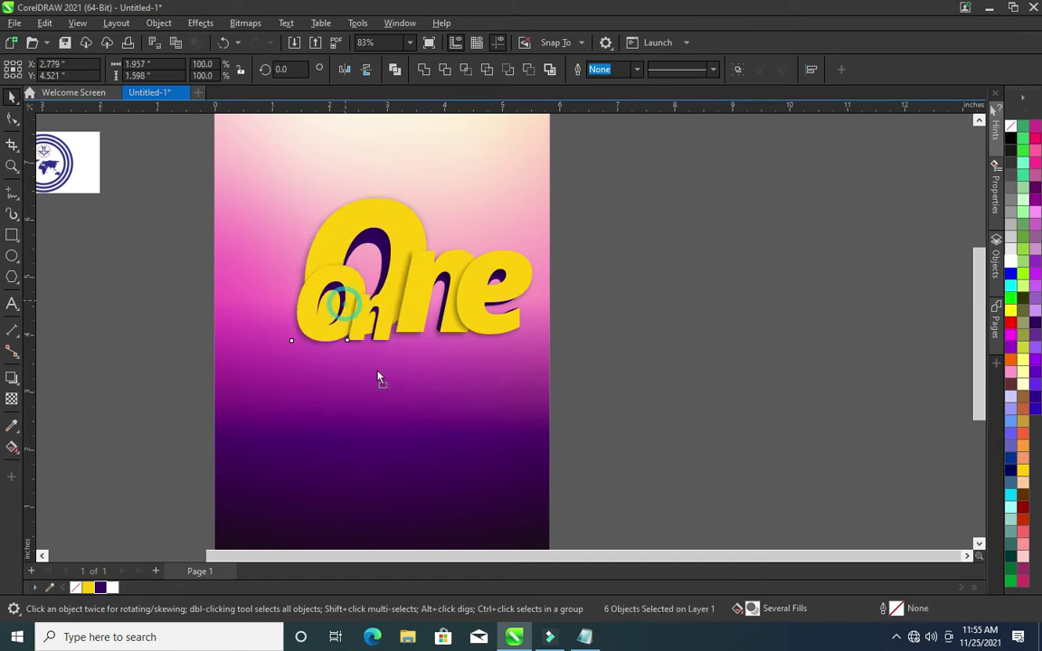
pyautogui.moveTo(374, 306); pyautogui.dragTo(384, 362)
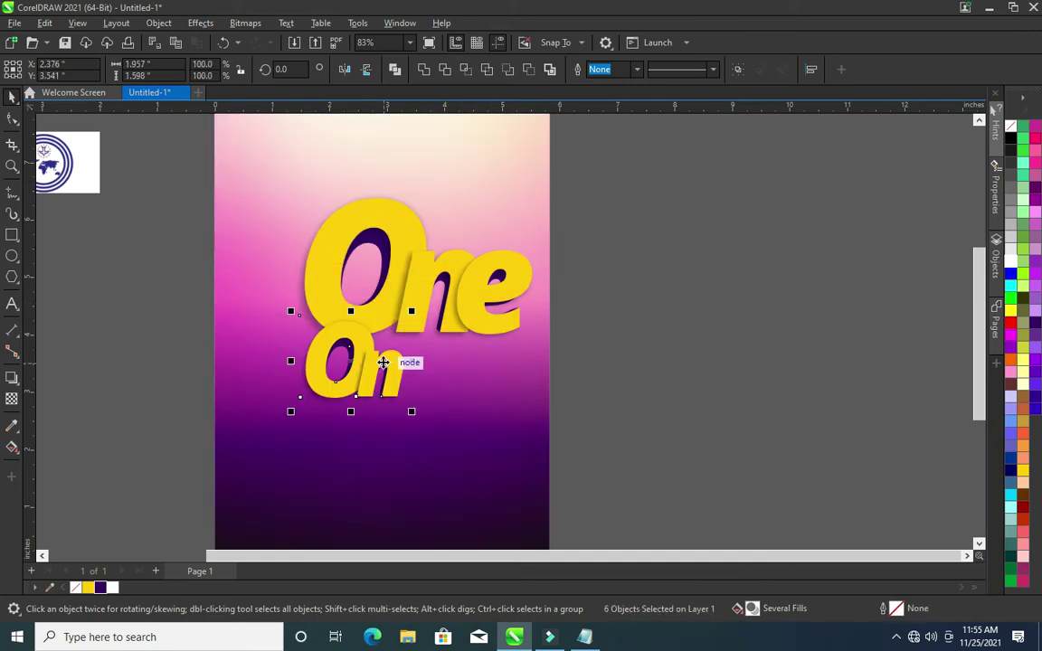
pyautogui.scroll(2, 384, 361)
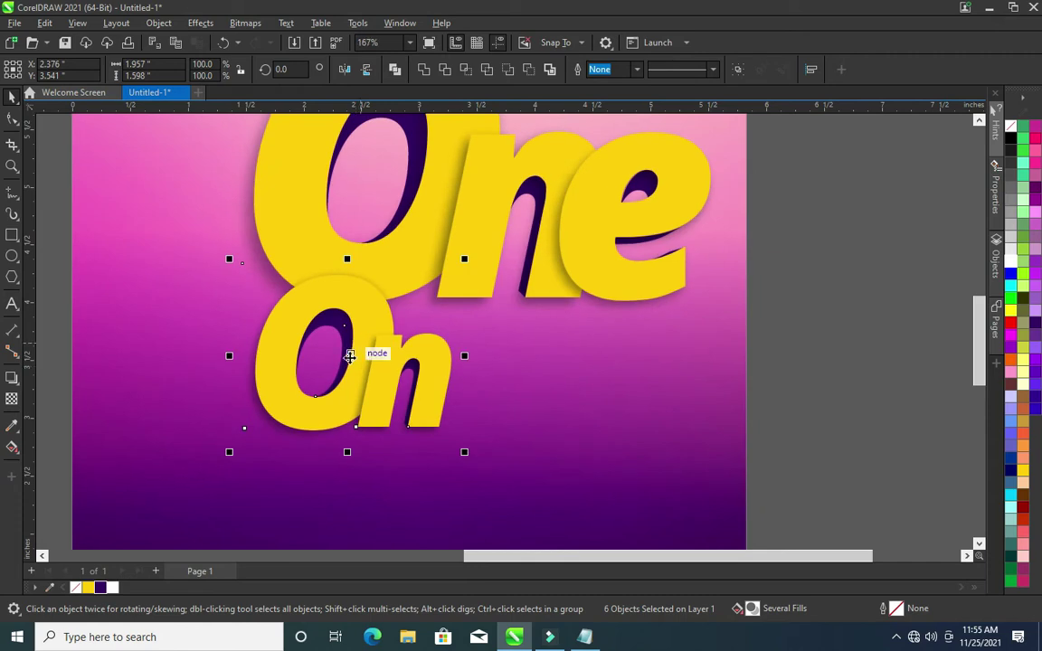
pyautogui.moveTo(352, 350); pyautogui.dragTo(355, 340)
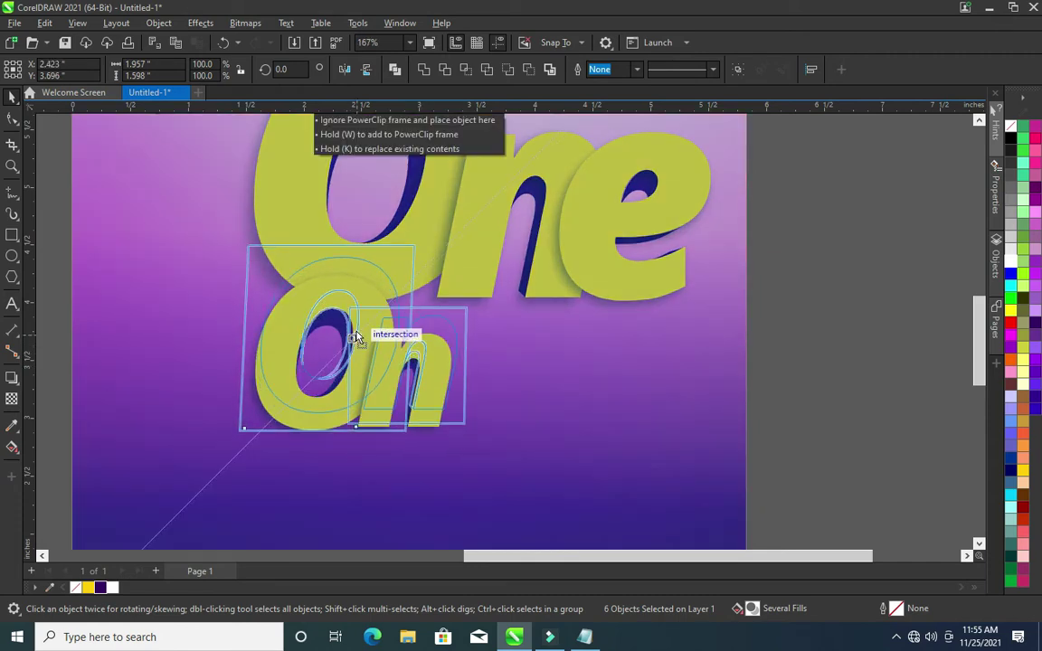
pyautogui.moveTo(356, 337); pyautogui.dragTo(360, 328)
pyautogui.scroll(-1, 365, 326)
# Nudge the small On's shadow lens up and back down to align it
pyautogui.click(840, 293)
pyautogui.scroll(1, 256, 380)
pyautogui.click(261, 367)
pyautogui.press('Up')
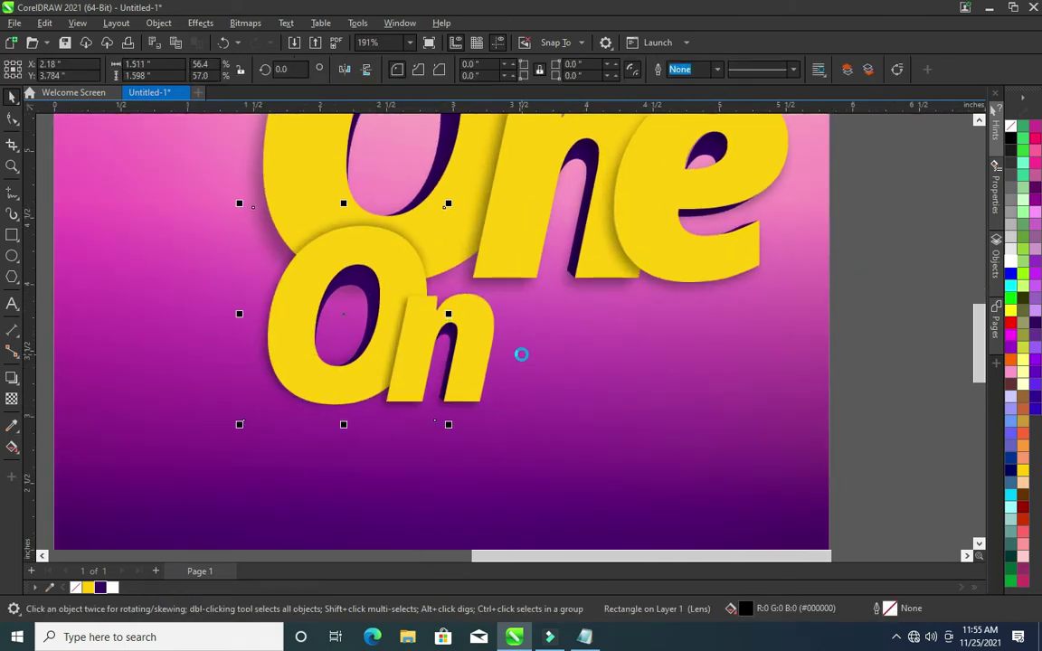
pyautogui.press('Down')
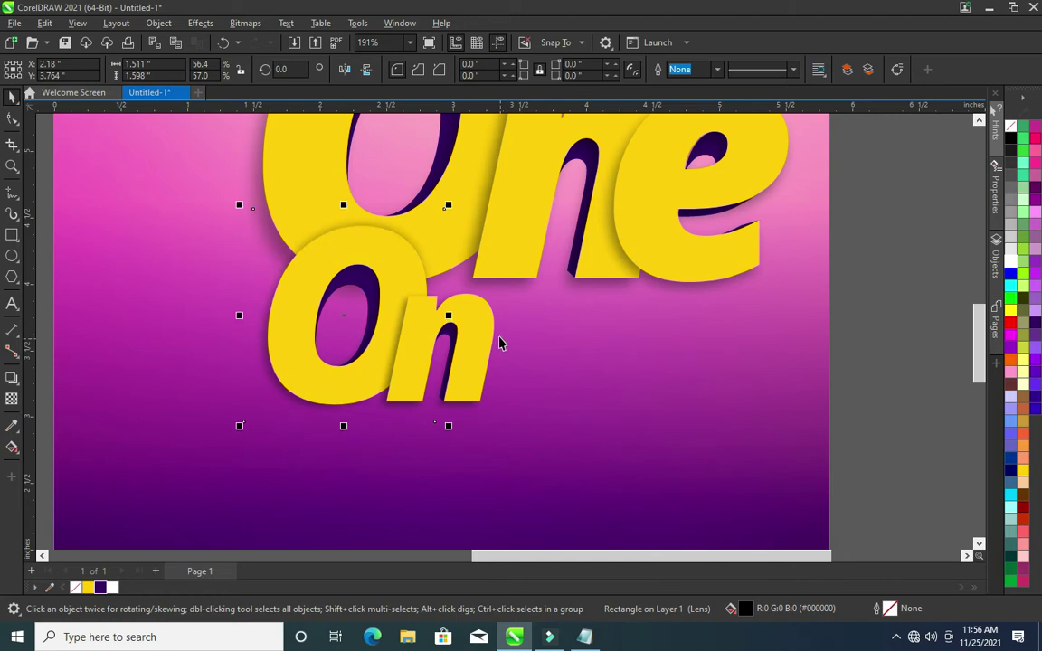
pyautogui.click(900, 353)
pyautogui.scroll(-1, 558, 250)
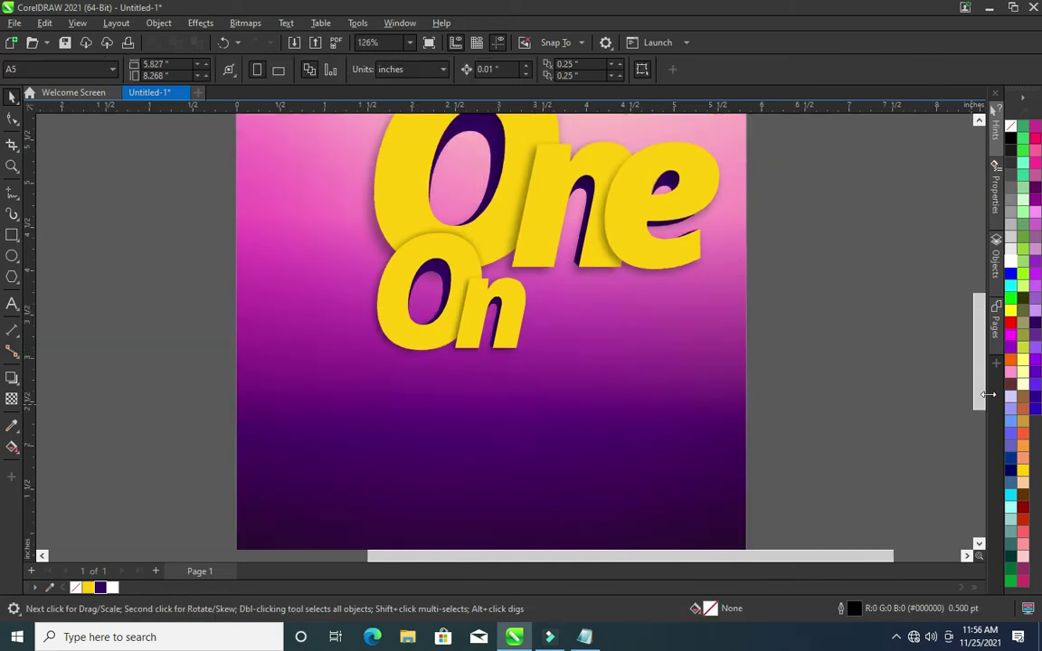
# Duplicate the One artwork at 42.5% and place the small copy beside On
pyautogui.scroll(3, 883, 352)
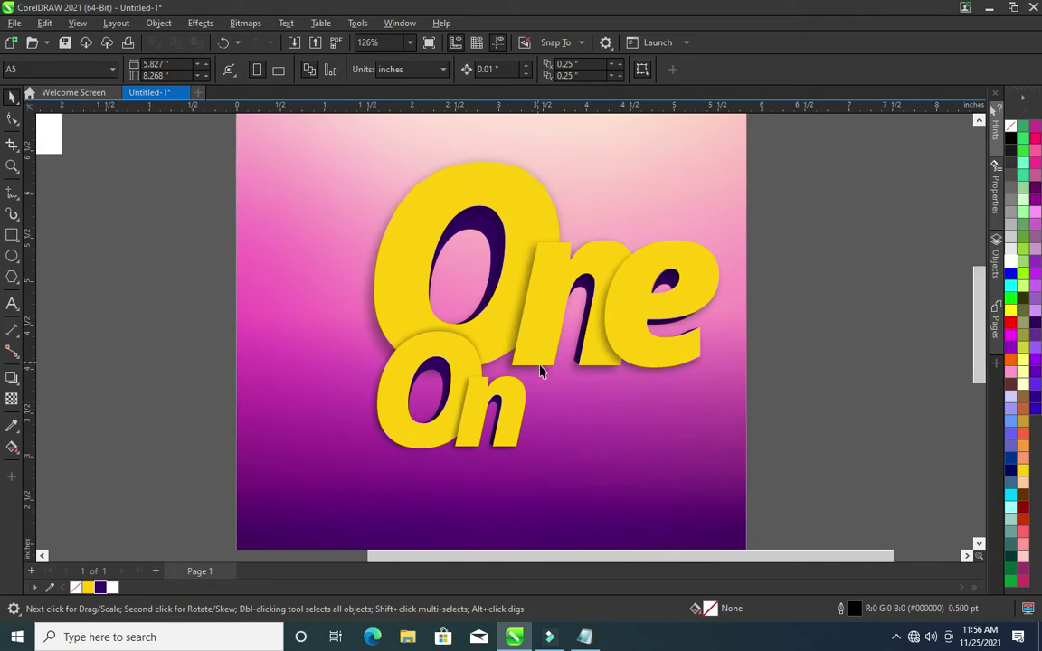
pyautogui.scroll(-1, 514, 350)
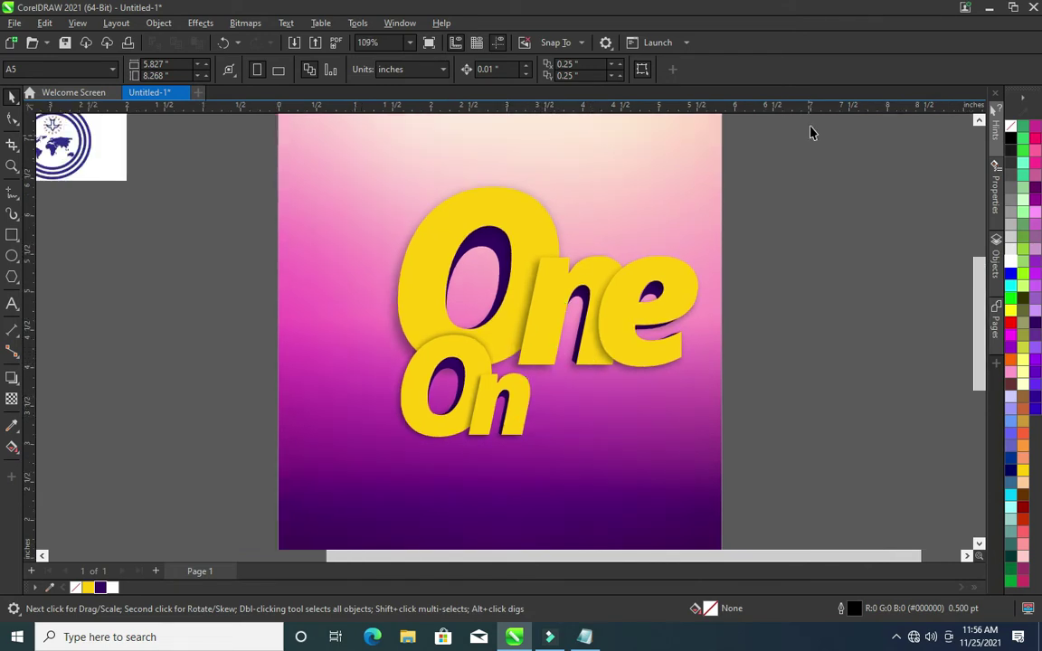
pyautogui.moveTo(783, 144); pyautogui.dragTo(347, 398)
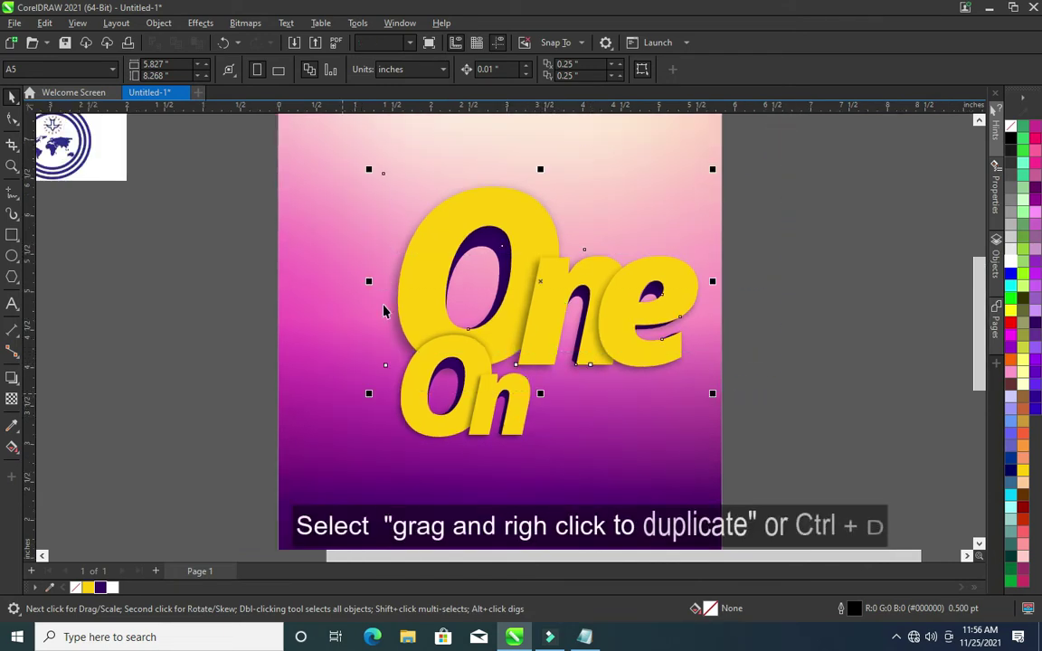
pyautogui.moveTo(370, 170); pyautogui.dragTo(561, 293)
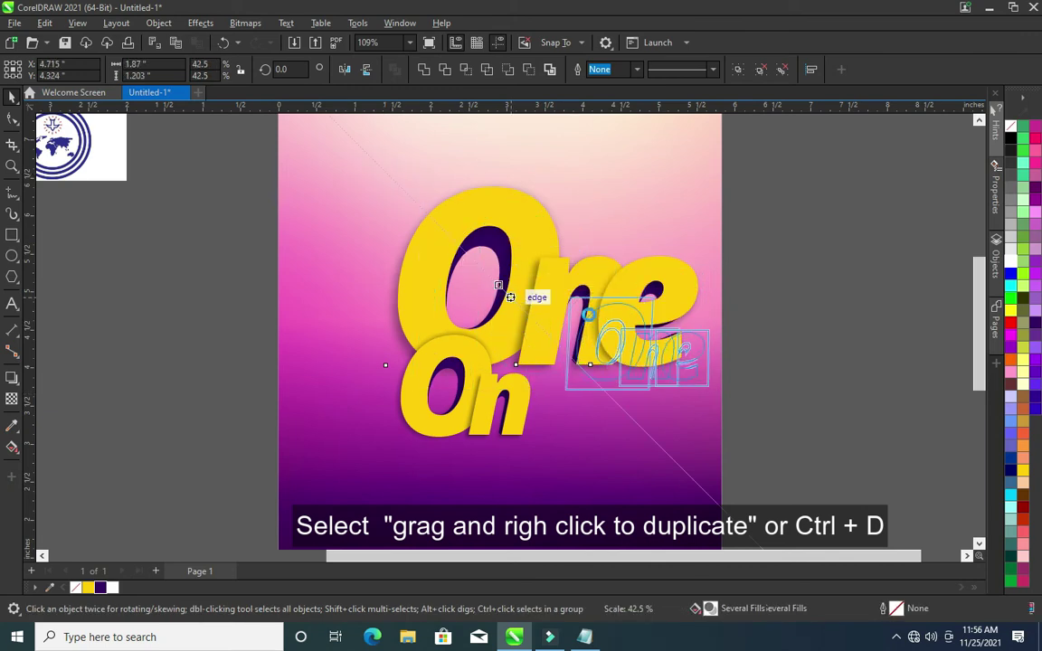
pyautogui.moveTo(649, 355); pyautogui.dragTo(599, 416)
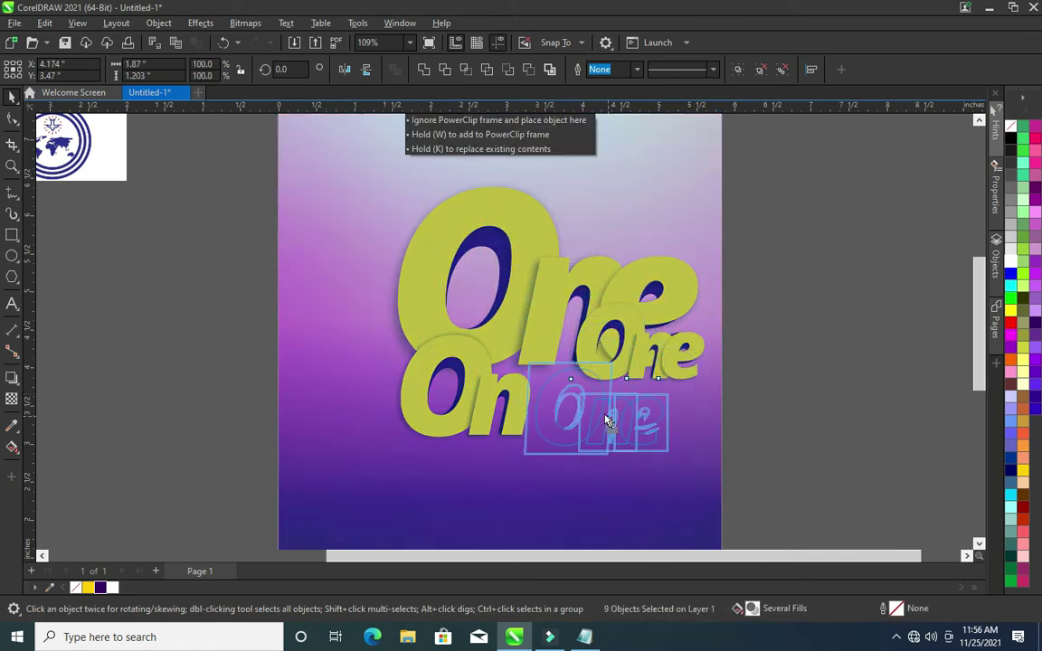
pyautogui.moveTo(599, 416)
pyautogui.mouseDown()
pyautogui.moveTo(613, 426)
pyautogui.moveTo(632, 400)
pyautogui.mouseUp()
# Keep the On One group's size after a cancelled enlargement and nudge it up slightly
pyautogui.scroll(1, 643, 412)
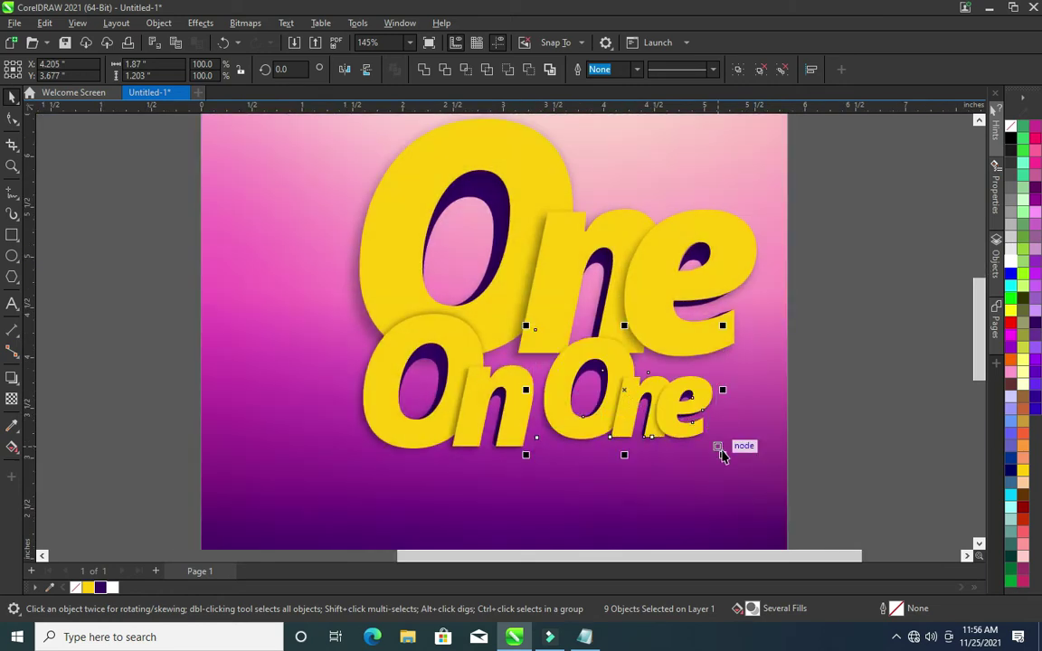
pyautogui.moveTo(724, 457); pyautogui.dragTo(730, 463)
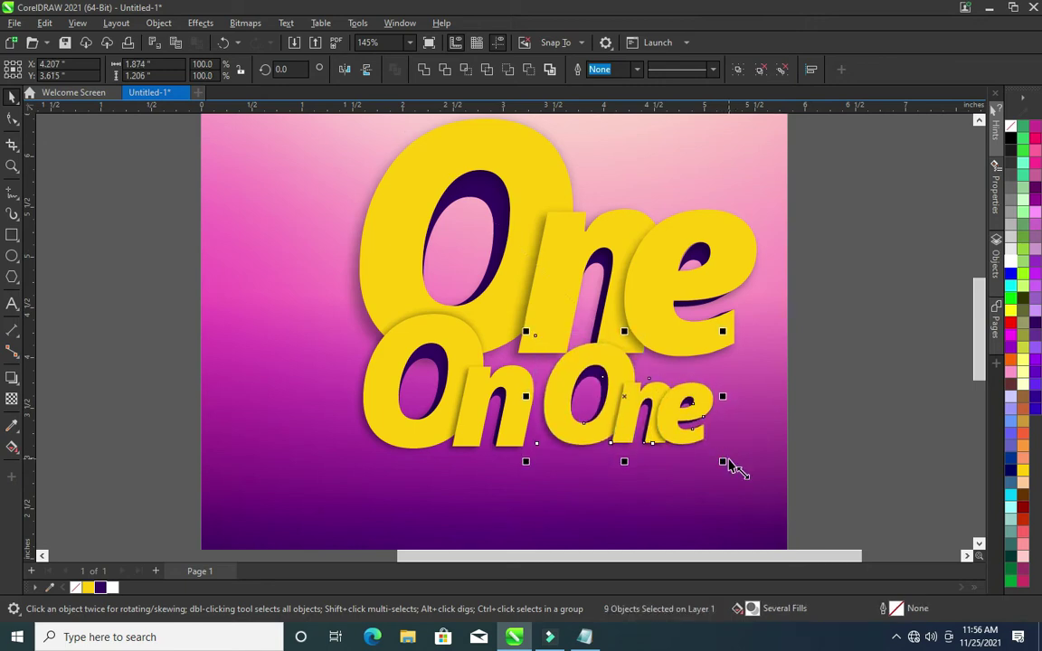
pyautogui.moveTo(727, 460); pyautogui.dragTo(751, 473)
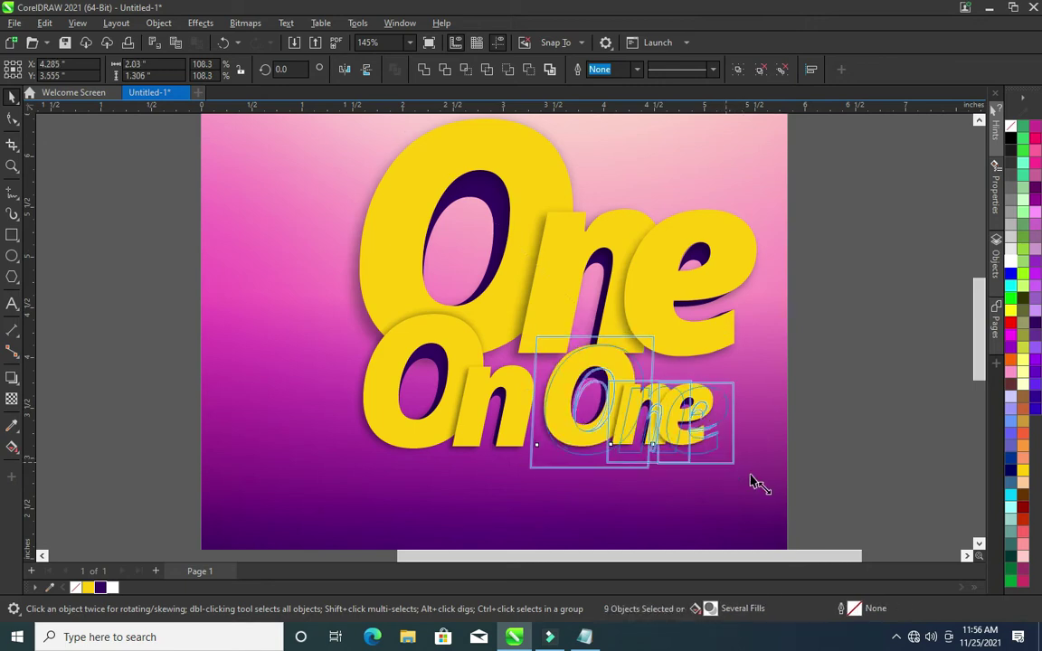
pyautogui.press('Escape')
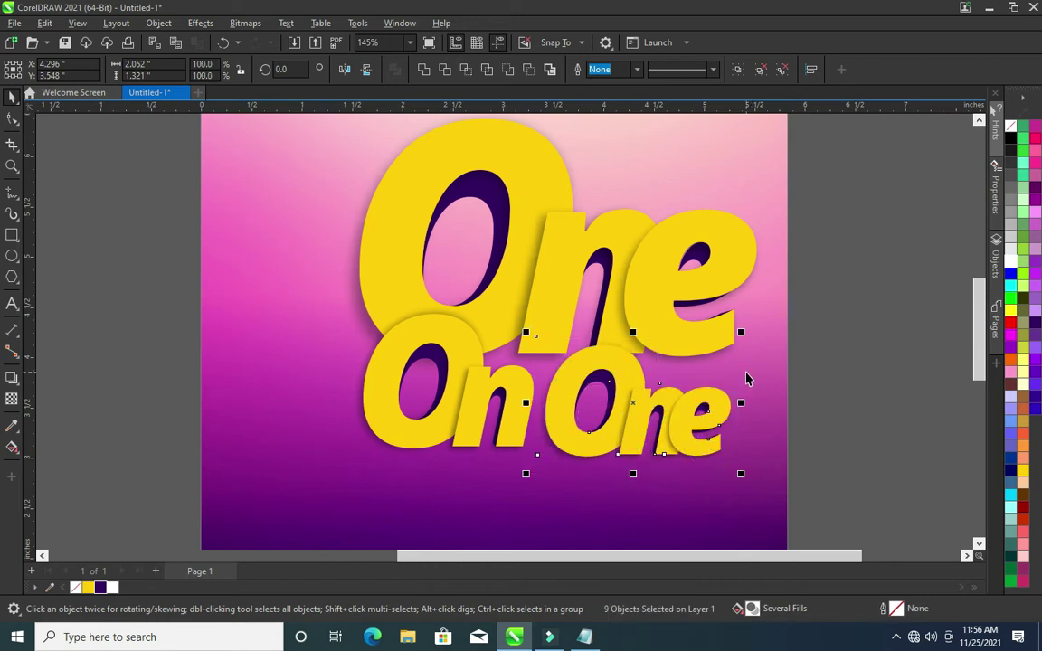
pyautogui.press('Up')
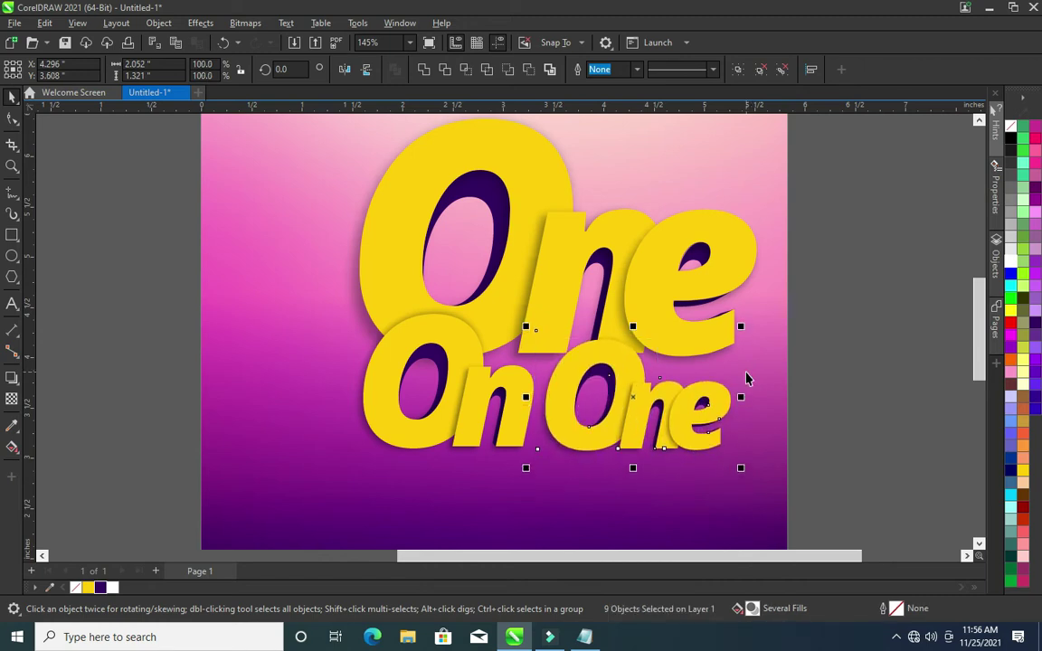
# Check the lower One's shadow lens, then start a new 'God' text object off the page
pyautogui.scroll(2, 580, 336)
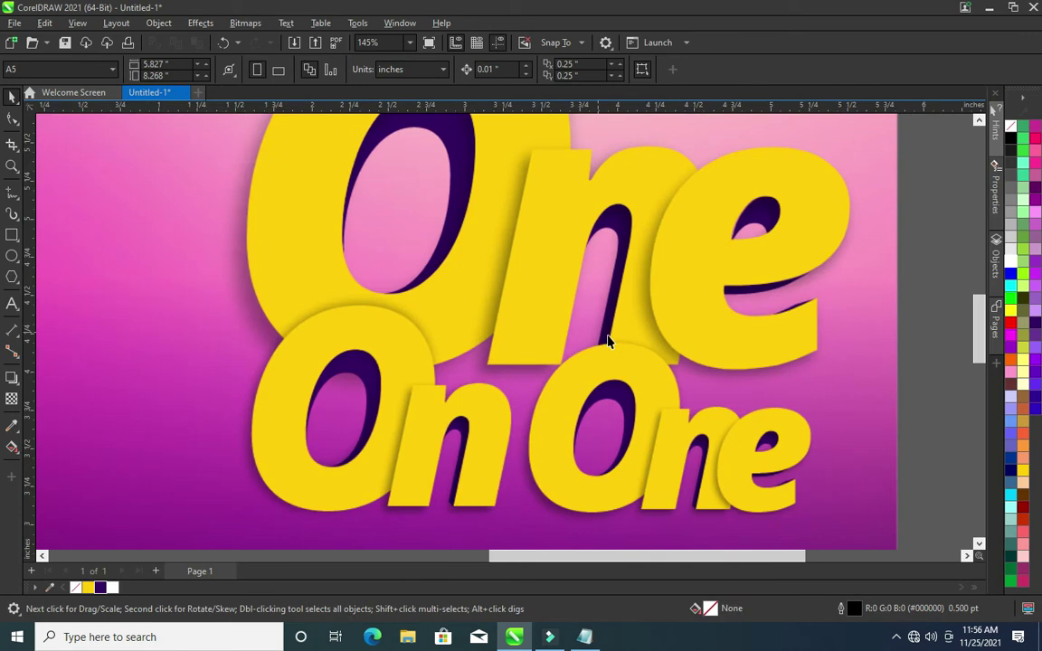
pyautogui.click(523, 429)
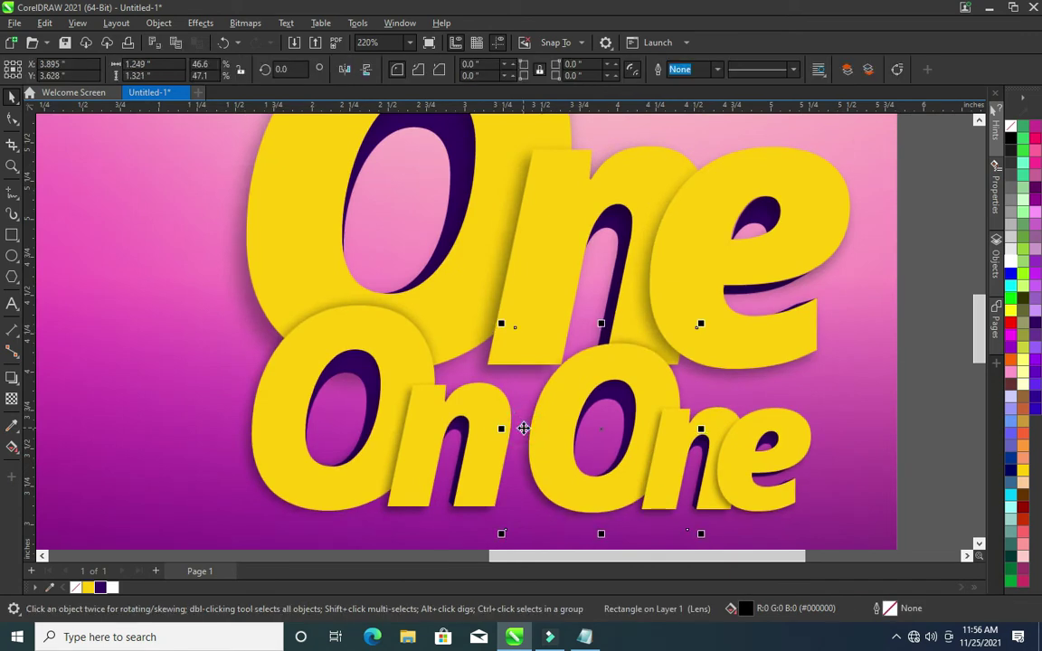
pyautogui.scroll(-2, 662, 398)
pyautogui.scroll(-1, 668, 365)
pyautogui.scroll(-1, 669, 353)
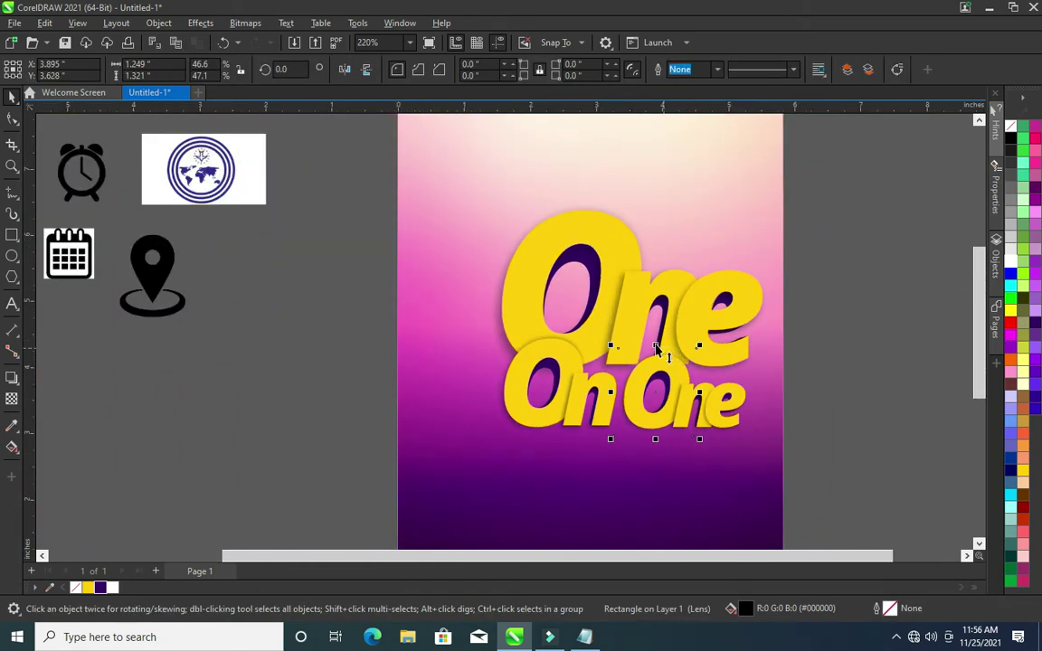
pyautogui.scroll(-1, 659, 349)
pyautogui.scroll(1, 647, 326)
pyautogui.click(819, 349)
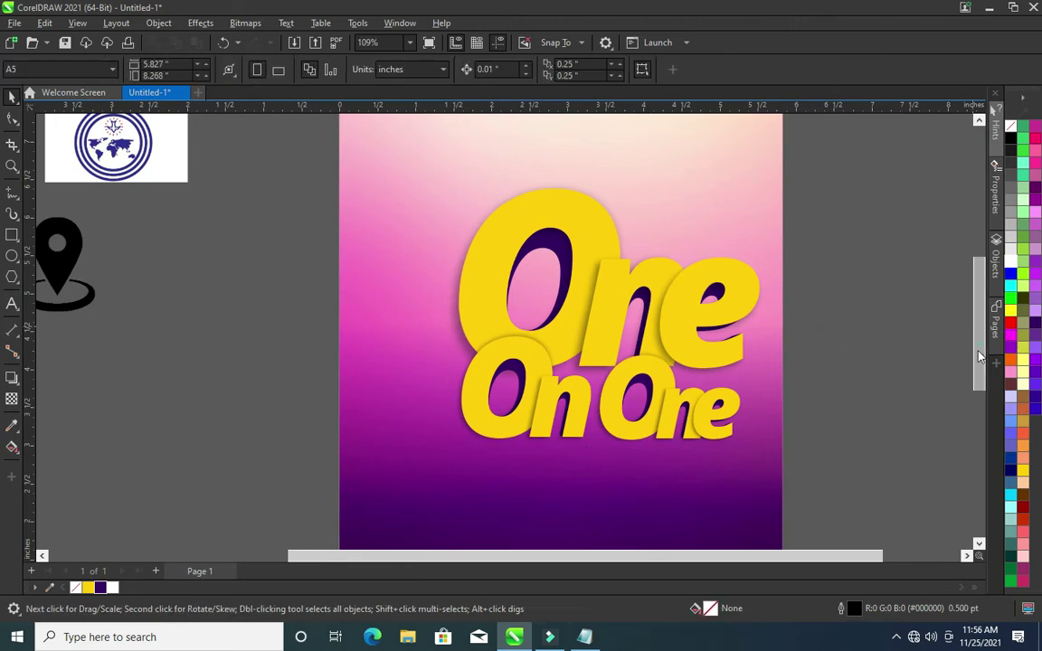
pyautogui.scroll(-1, 792, 356)
pyautogui.click(136, 298)
pyautogui.write('God')
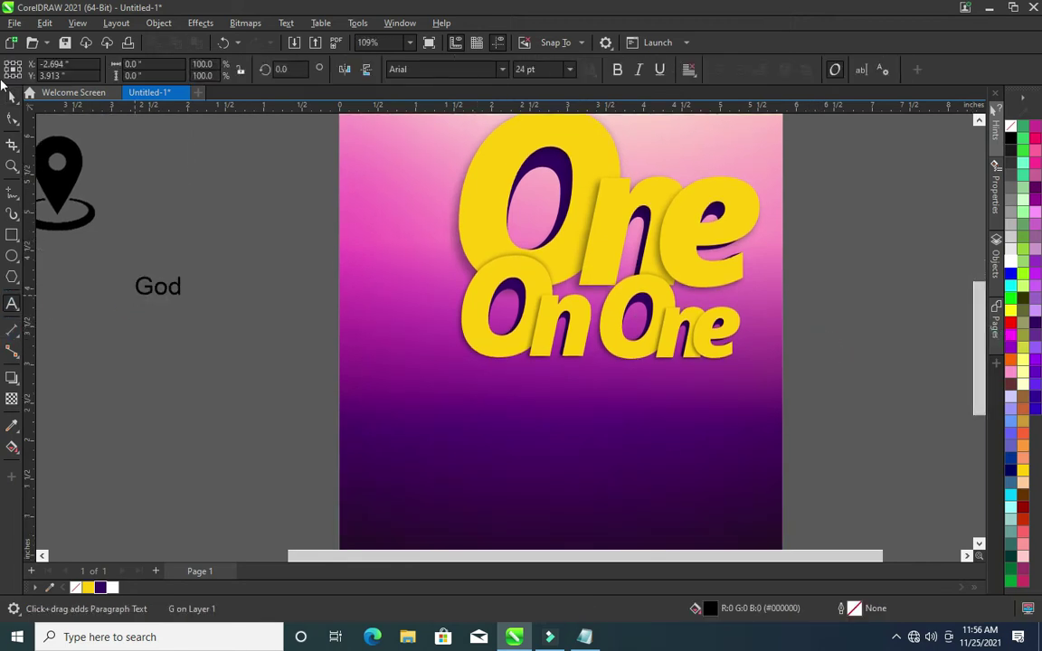
# Set God in Open Sans Extrabold and move it onto the page
pyautogui.click(506, 77)
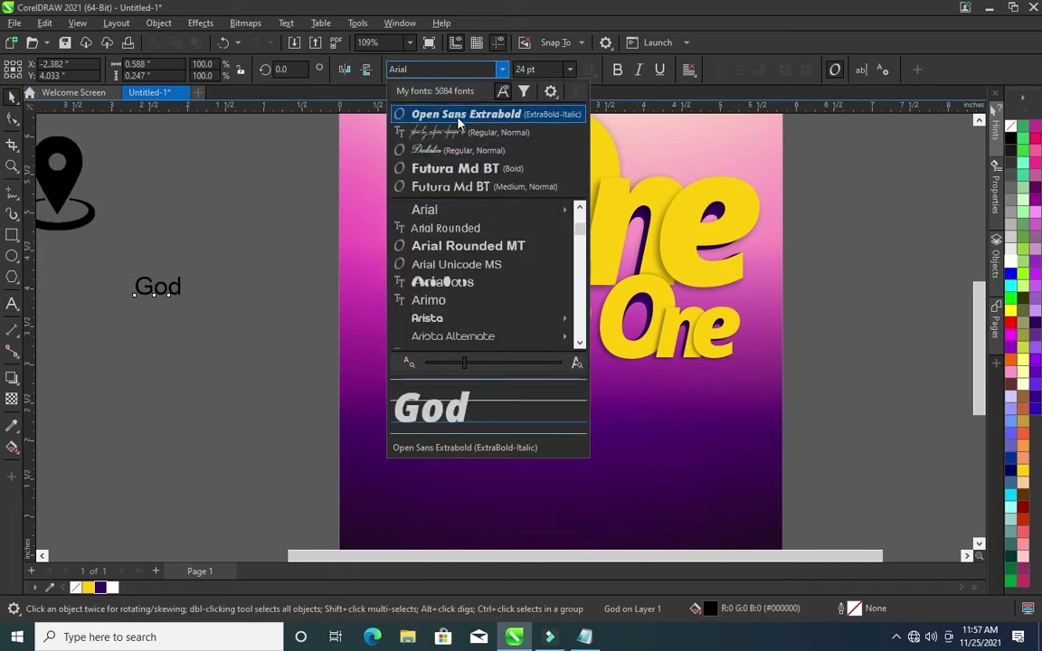
pyautogui.click(458, 112)
pyautogui.scroll(5, 191, 299)
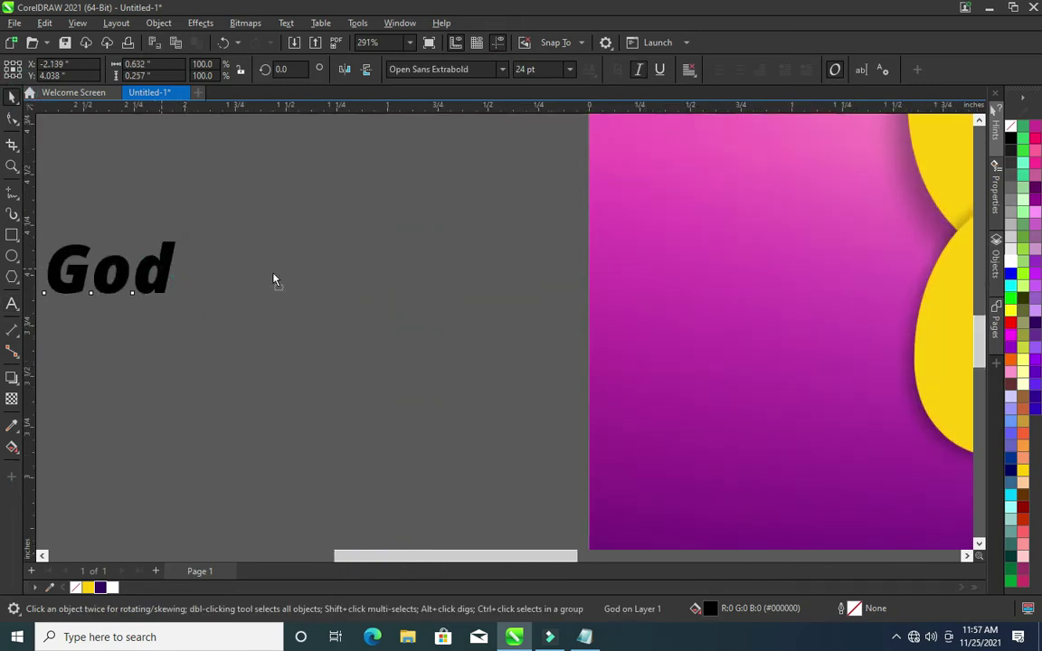
pyautogui.moveTo(192, 306); pyautogui.dragTo(600, 330)
pyautogui.scroll(-2, 403, 362)
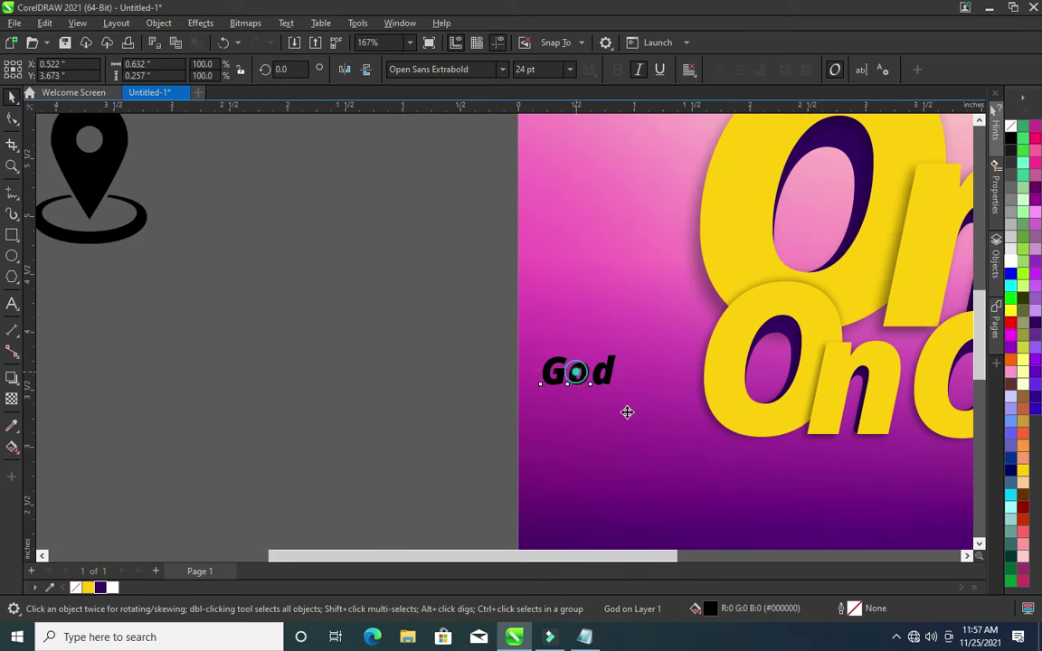
# Resize God to about 90 pt and position it near the On One line
pyautogui.moveTo(579, 373); pyautogui.dragTo(728, 449)
pyautogui.scroll(-3, 680, 425)
pyautogui.moveTo(667, 400); pyautogui.dragTo(814, 477)
pyautogui.scroll(3, 728, 436)
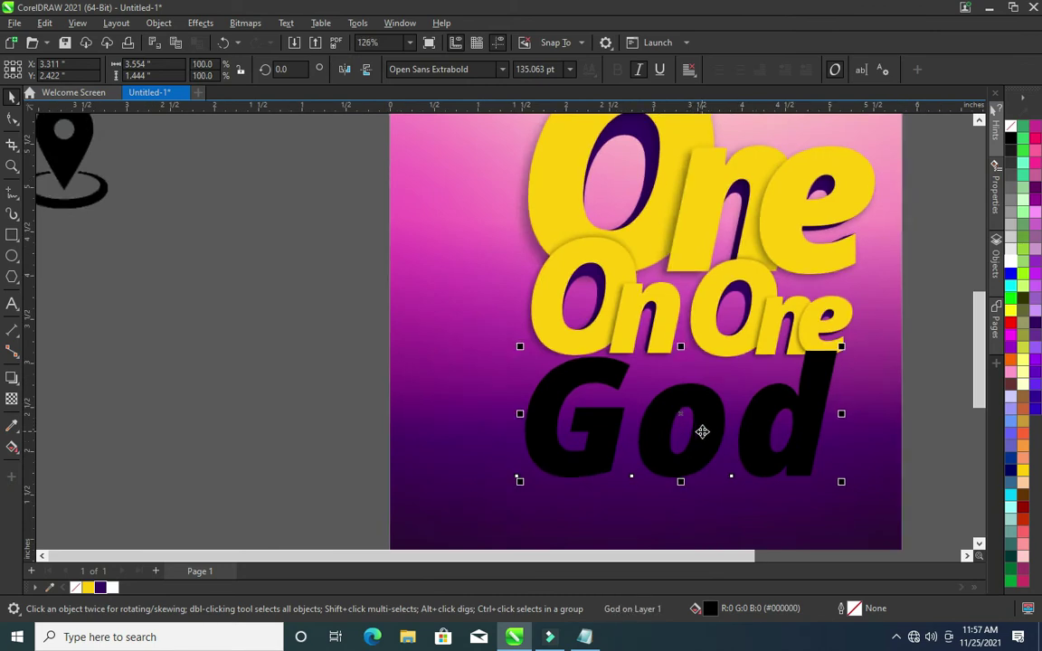
pyautogui.moveTo(715, 431); pyautogui.dragTo(724, 426)
pyautogui.moveTo(860, 333); pyautogui.dragTo(810, 375)
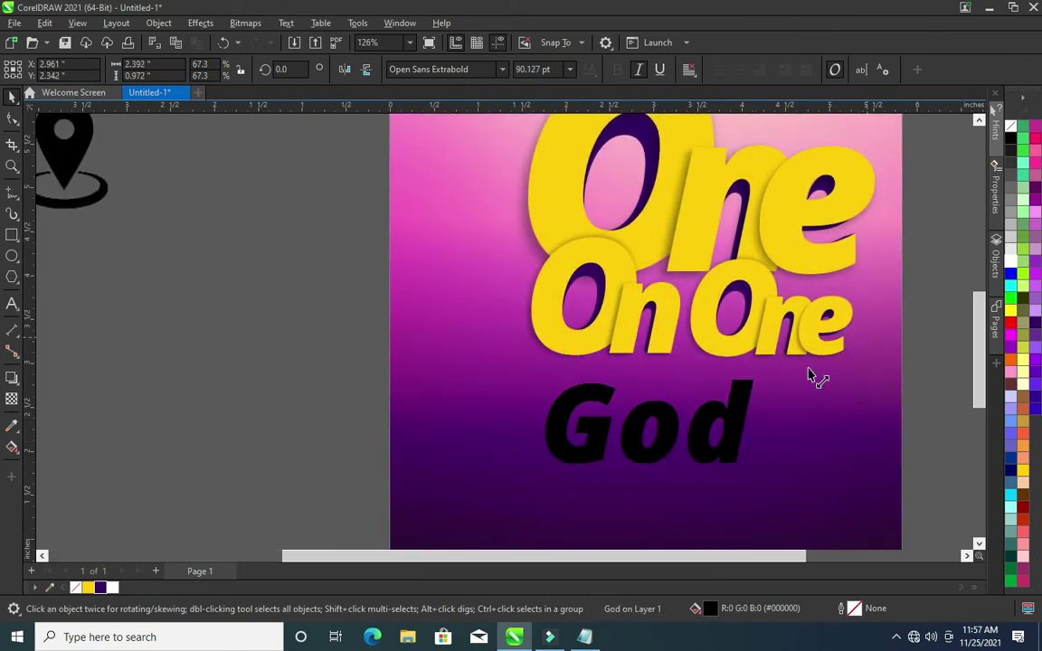
pyautogui.moveTo(689, 431)
pyautogui.mouseDown()
pyautogui.moveTo(747, 415)
pyautogui.moveTo(735, 425)
pyautogui.mouseUp()
pyautogui.scroll(-1, 467, 120)
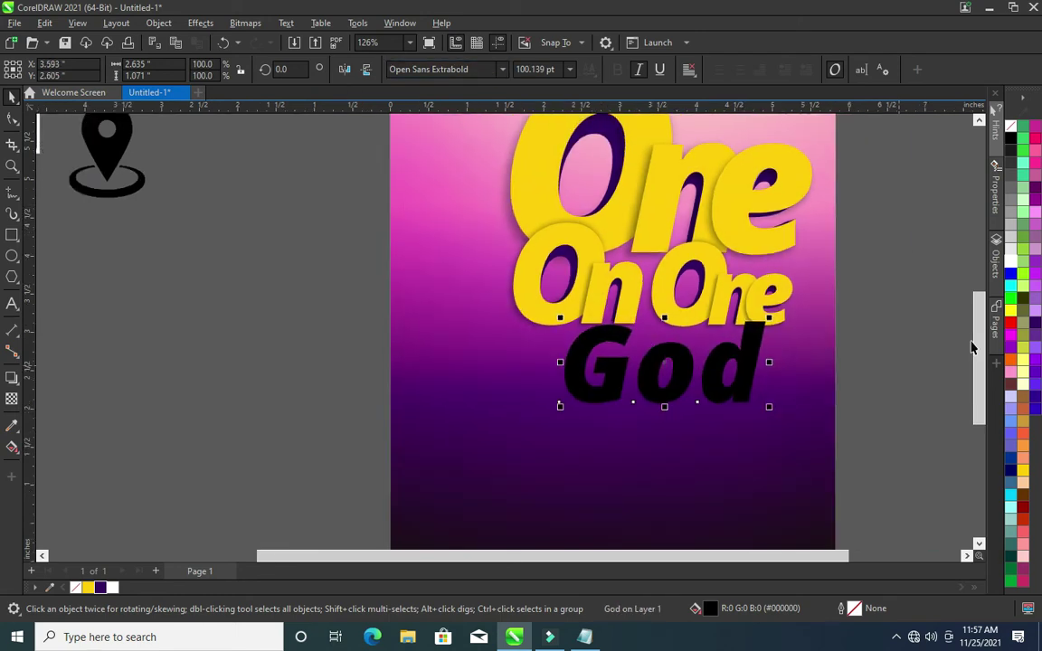
pyautogui.moveTo(977, 380); pyautogui.dragTo(967, 395)
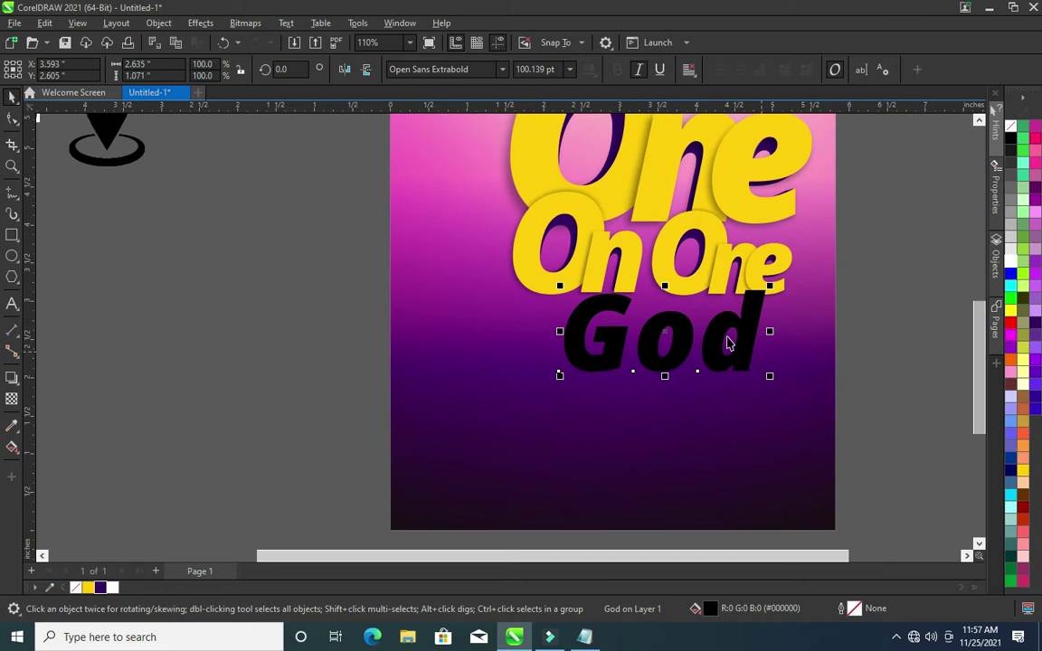
pyautogui.scroll(1, 740, 298)
# Enlarge God a bit more and settle it beneath On One toward the right
pyautogui.click(10, 121)
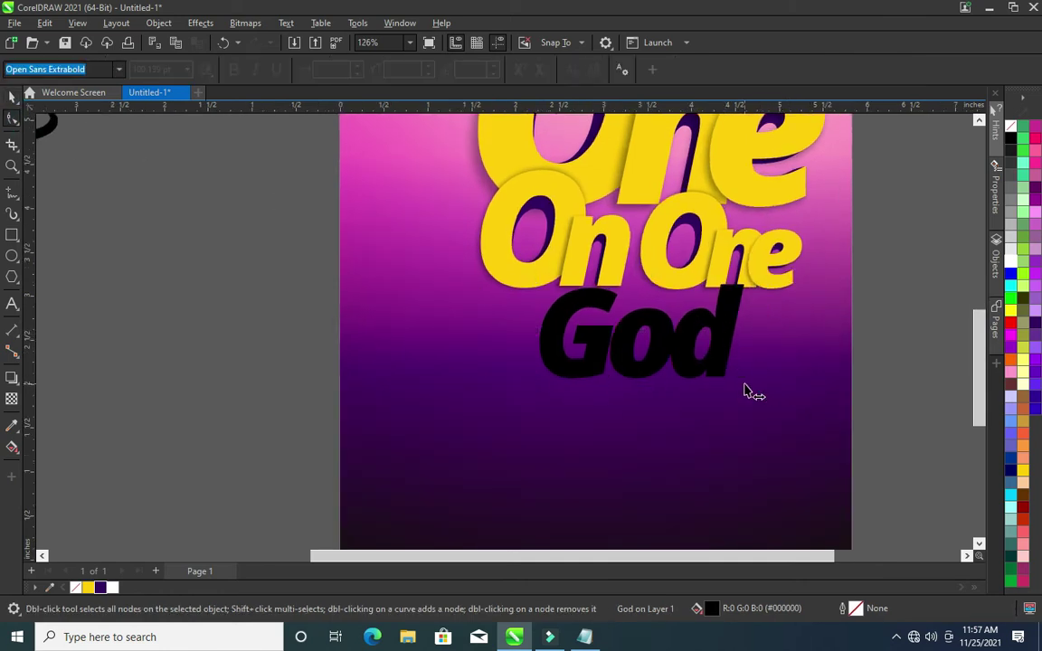
pyautogui.press('space')
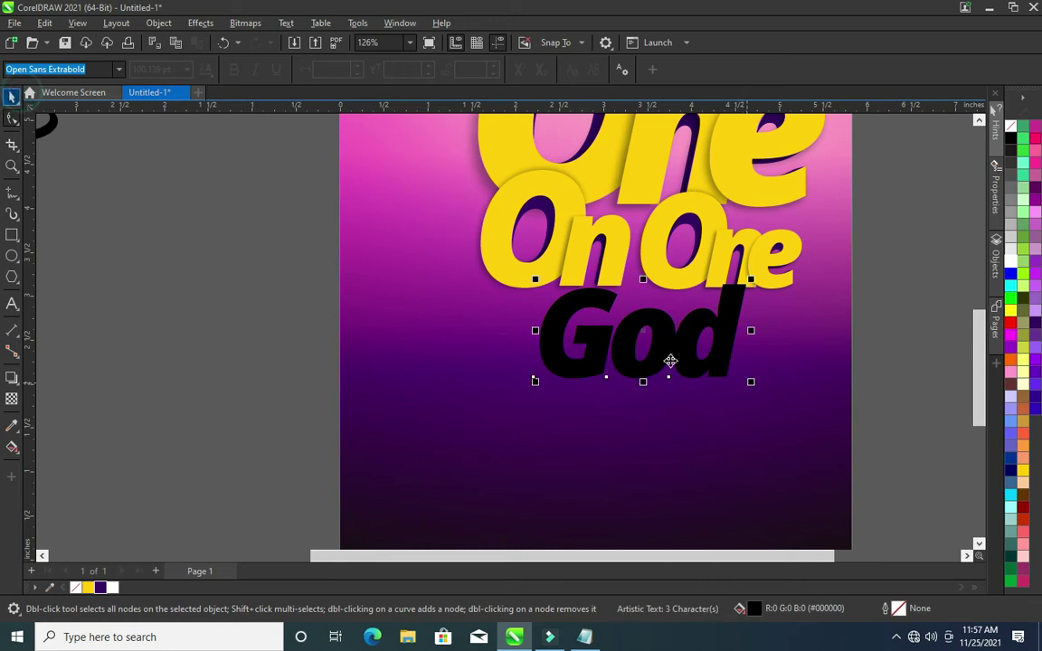
pyautogui.moveTo(751, 381); pyautogui.dragTo(823, 414)
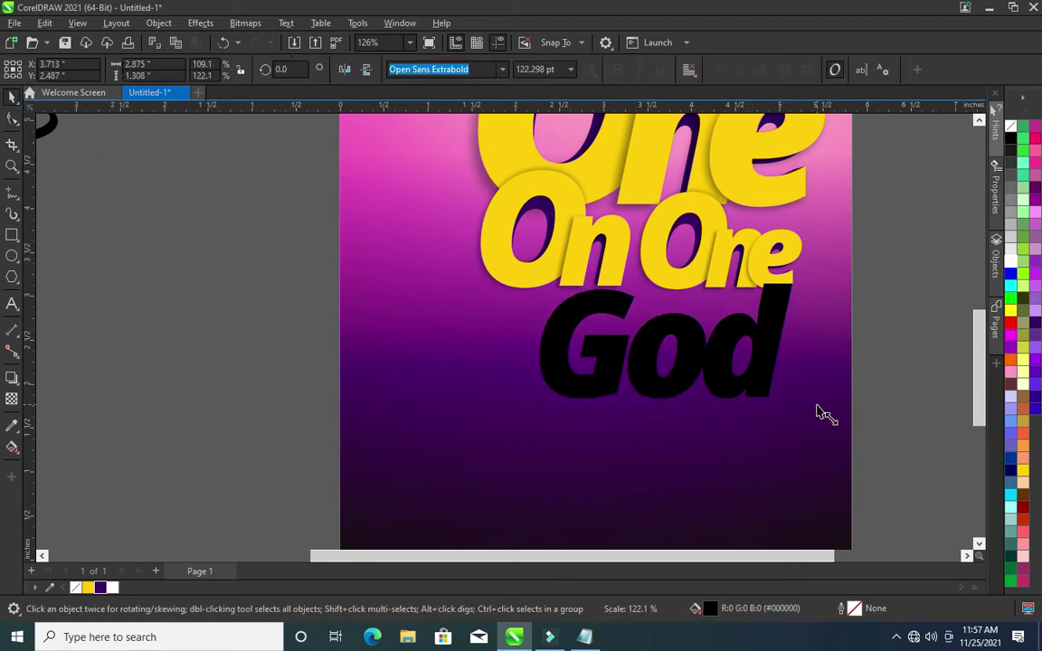
pyautogui.moveTo(716, 365)
pyautogui.mouseDown()
pyautogui.moveTo(738, 373)
pyautogui.moveTo(756, 359)
pyautogui.mouseUp()
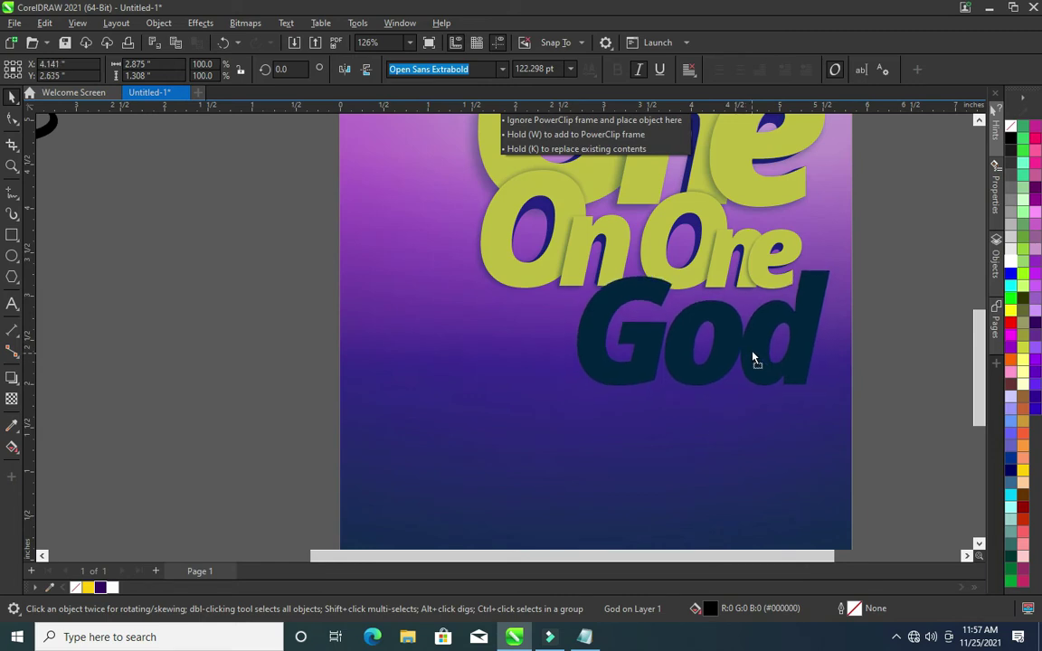
pyautogui.moveTo(755, 354); pyautogui.dragTo(749, 360)
pyautogui.scroll(-2, 796, 280)
pyautogui.scroll(-1, 792, 278)
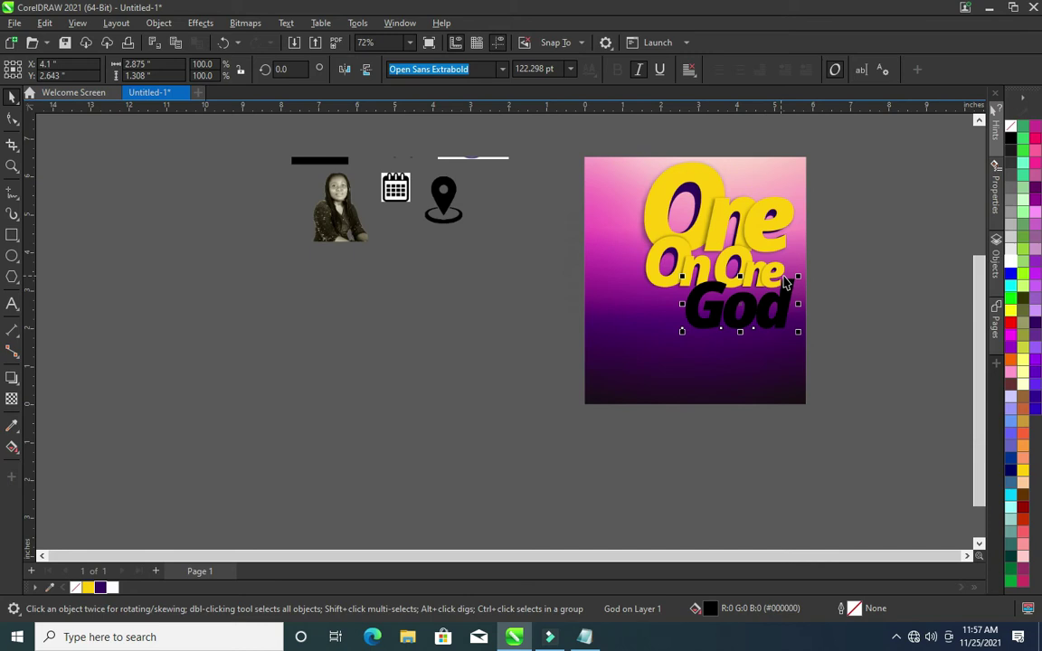
pyautogui.scroll(1, 591, 326)
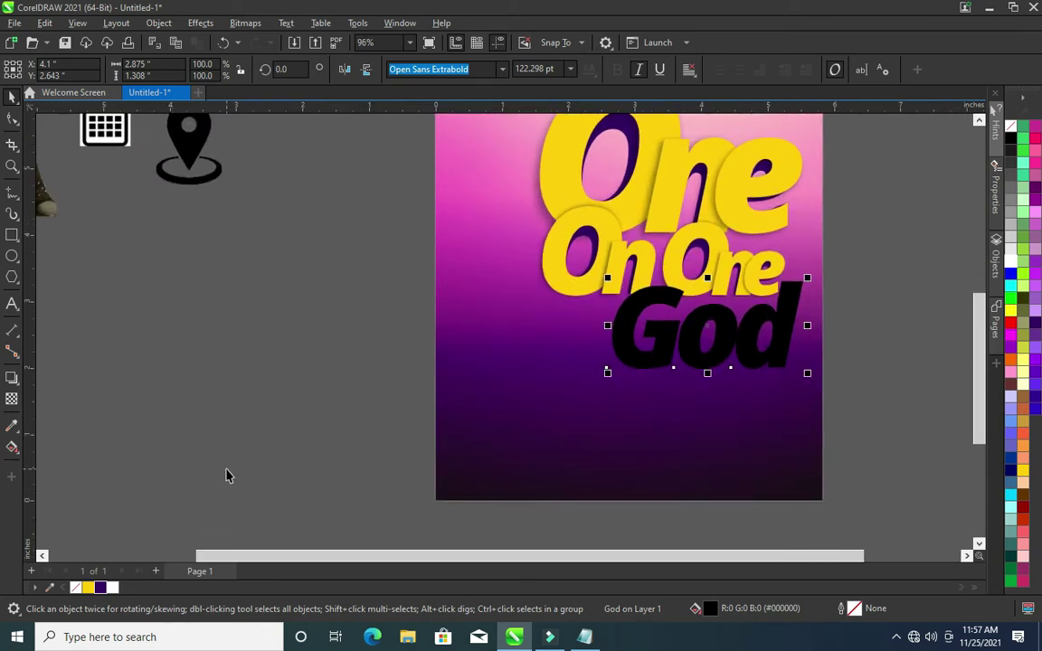
# Fill God yellow and break it apart into separate letters
pyautogui.click(88, 587)
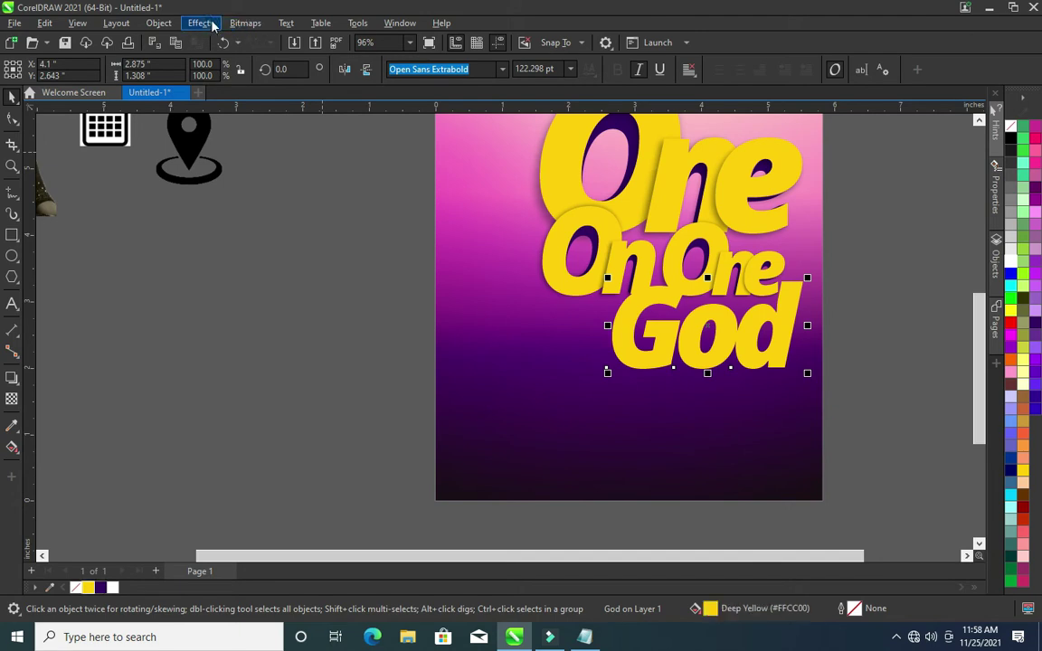
pyautogui.click(201, 22)
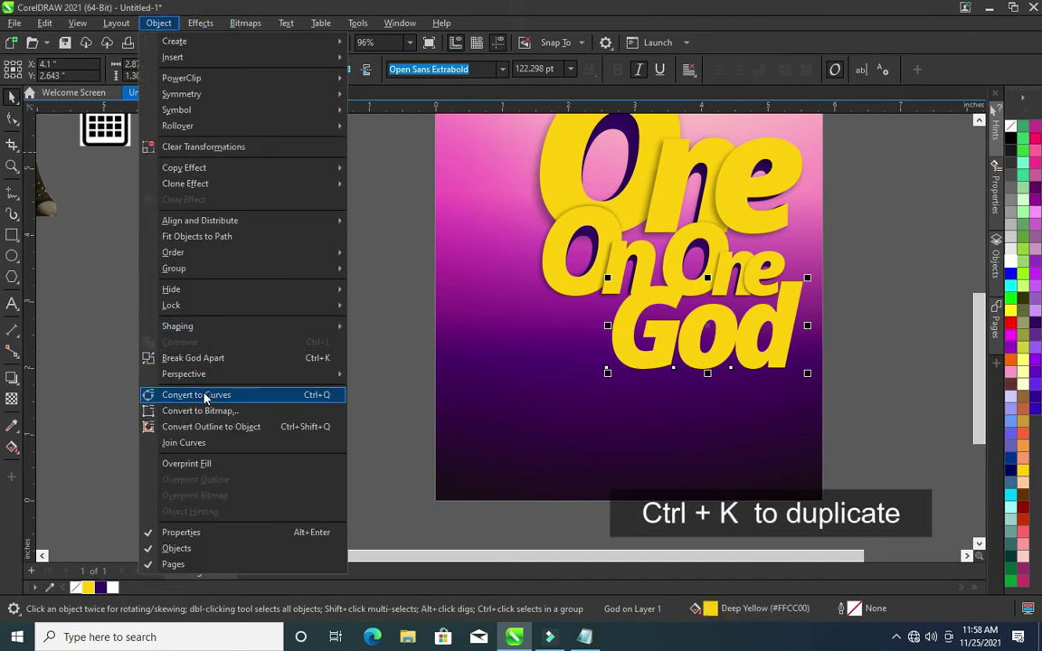
pyautogui.click(194, 357)
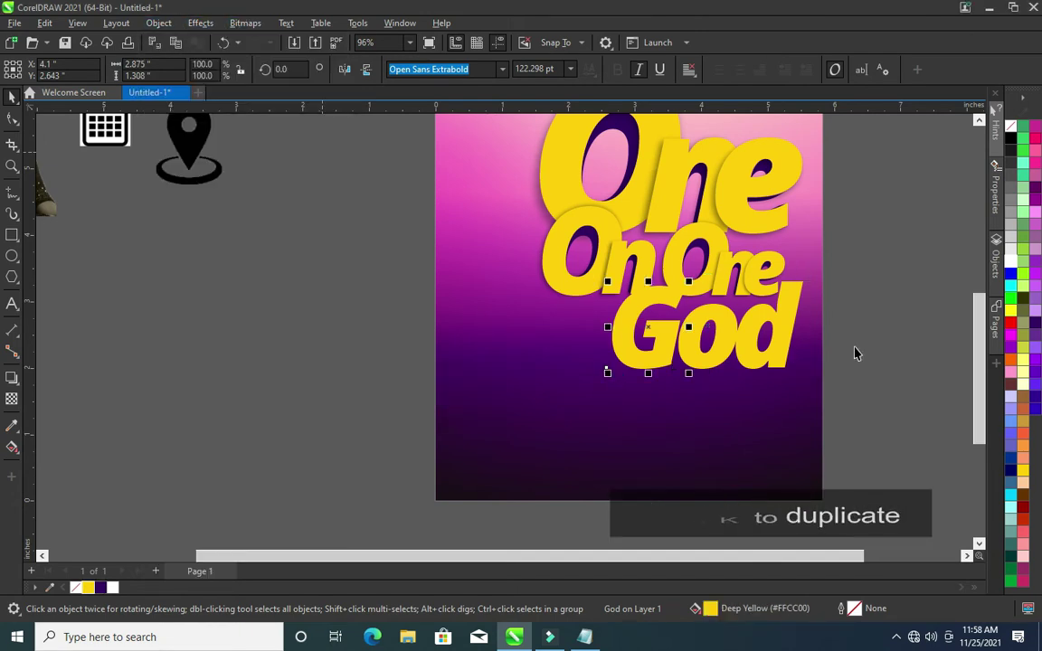
pyautogui.click(854, 353)
pyautogui.scroll(2, 764, 334)
pyautogui.scroll(2, 523, 303)
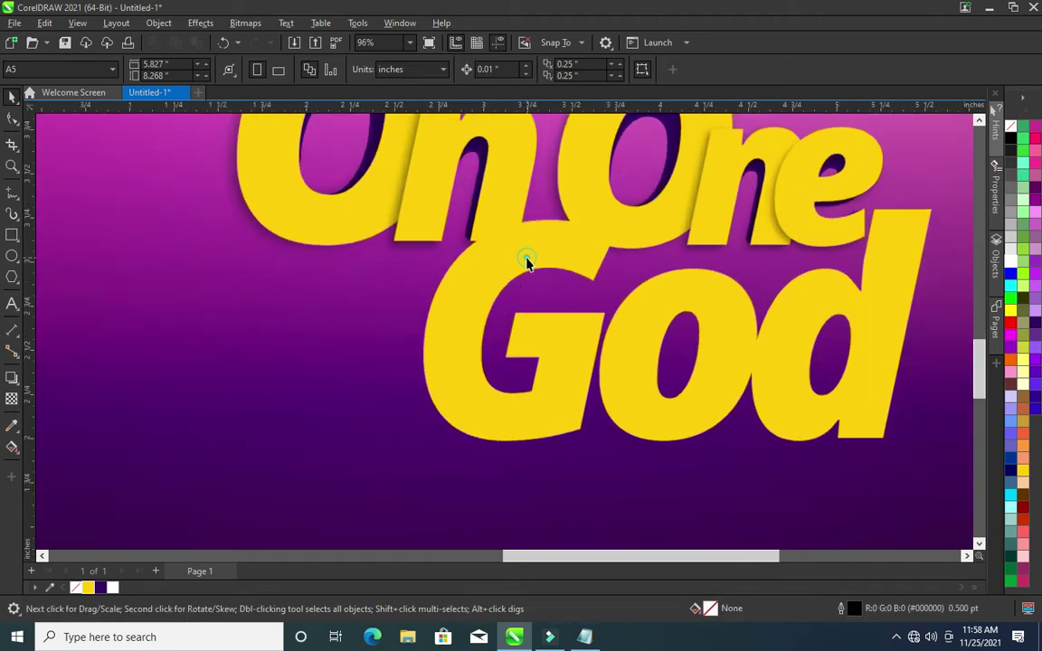
# Extrude the G down-left and colour its separated extrusion deep purple
pyautogui.click(526, 261)
pyautogui.click(12, 378)
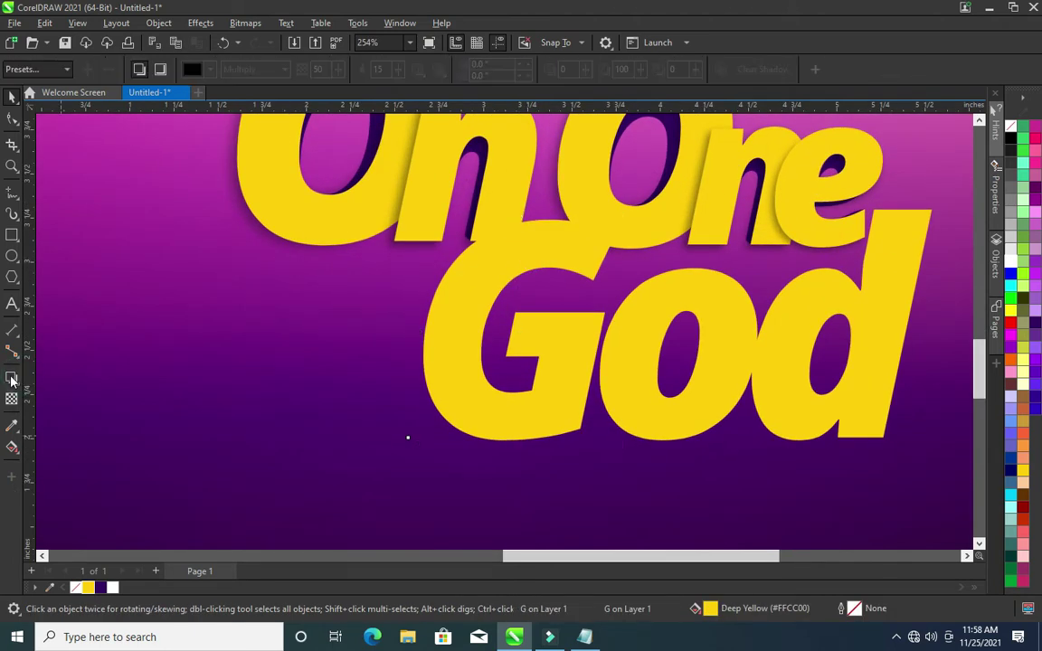
pyautogui.click(12, 379)
pyautogui.click(60, 457)
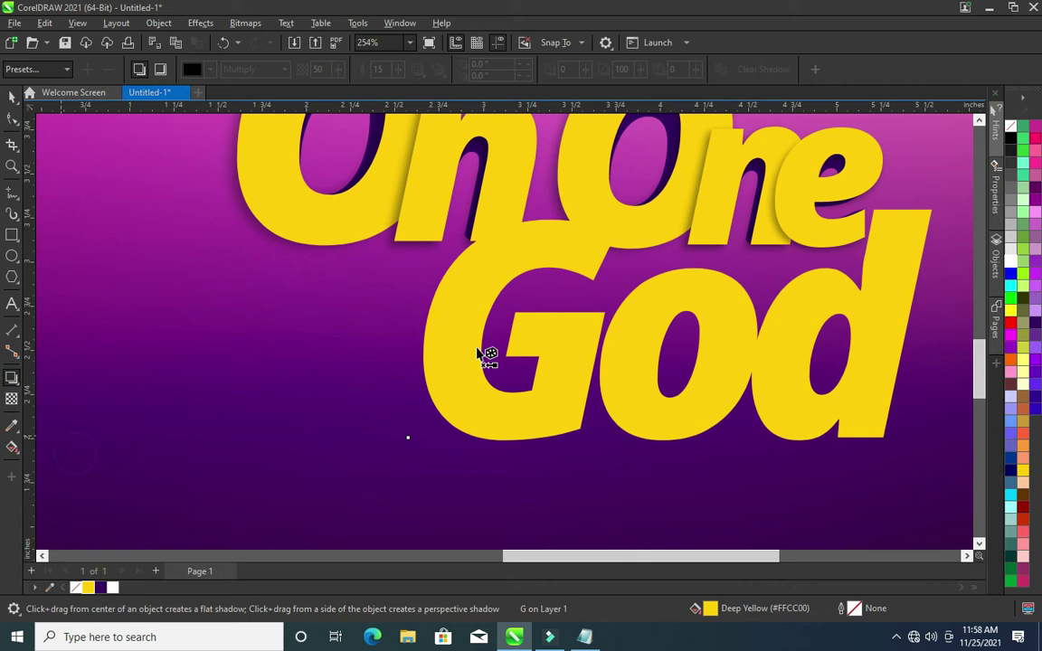
pyautogui.moveTo(566, 244)
pyautogui.mouseDown()
pyautogui.moveTo(482, 415)
pyautogui.moveTo(484, 404)
pyautogui.mouseUp()
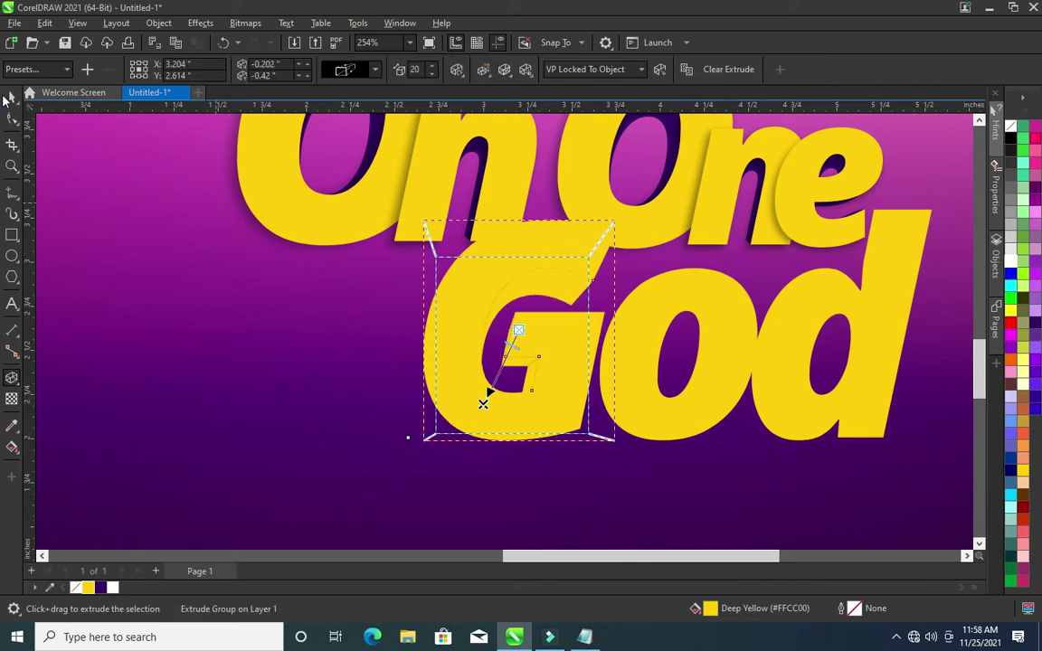
pyautogui.click(11, 96)
pyautogui.rightClick(532, 343)
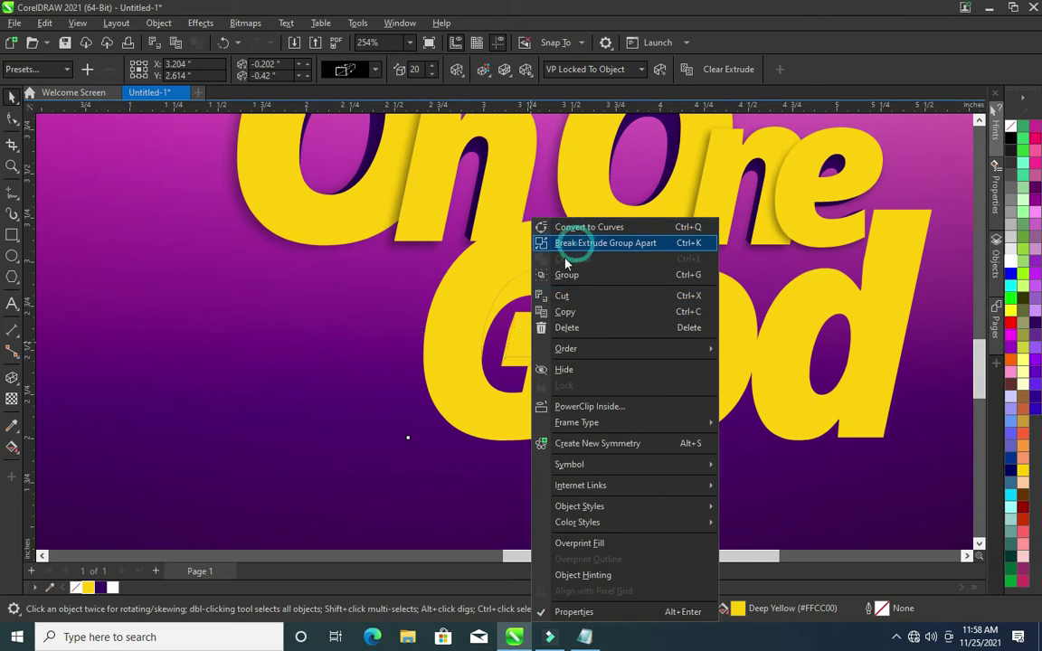
pyautogui.click(577, 245)
pyautogui.click(263, 321)
pyautogui.click(533, 281)
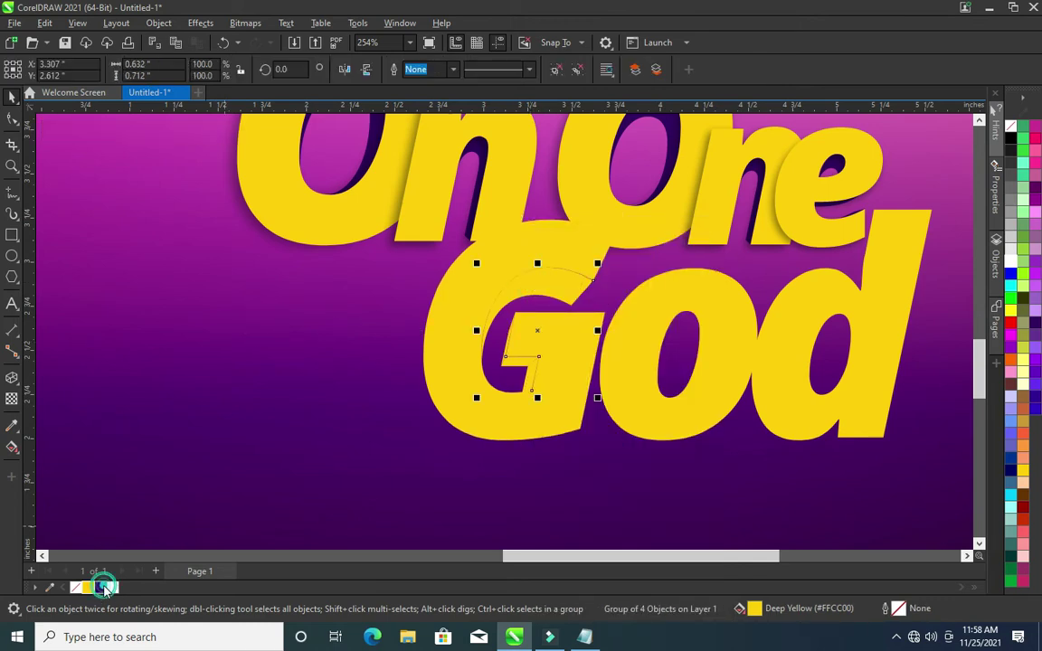
# Extrude the o down-left and colour its separated extrusion deep purple
pyautogui.click(684, 307)
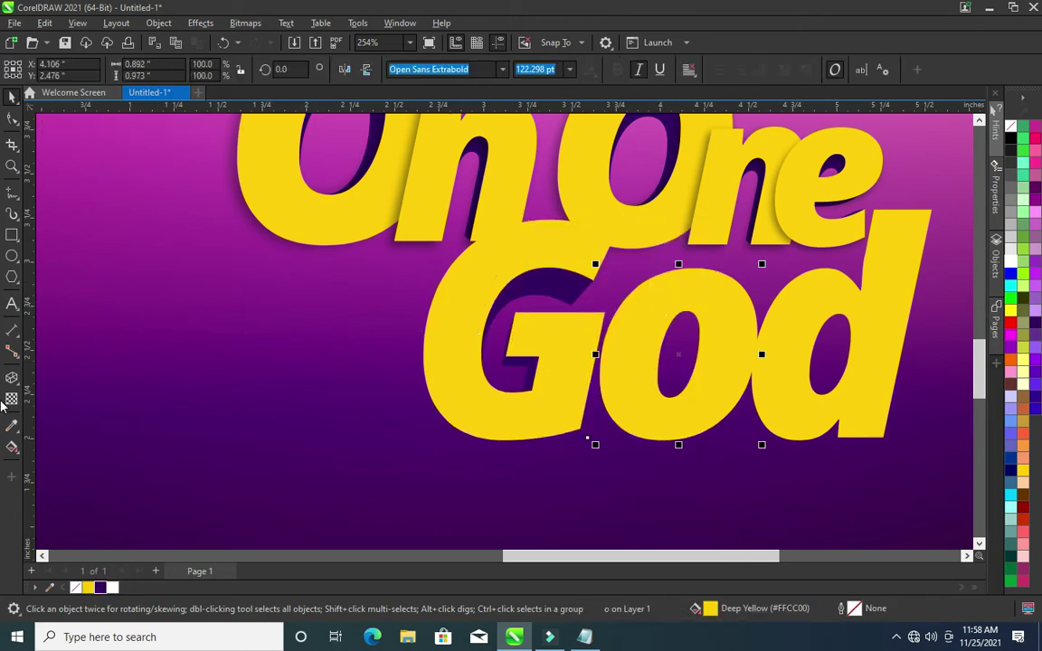
pyautogui.click(11, 378)
pyautogui.moveTo(678, 354); pyautogui.dragTo(649, 412)
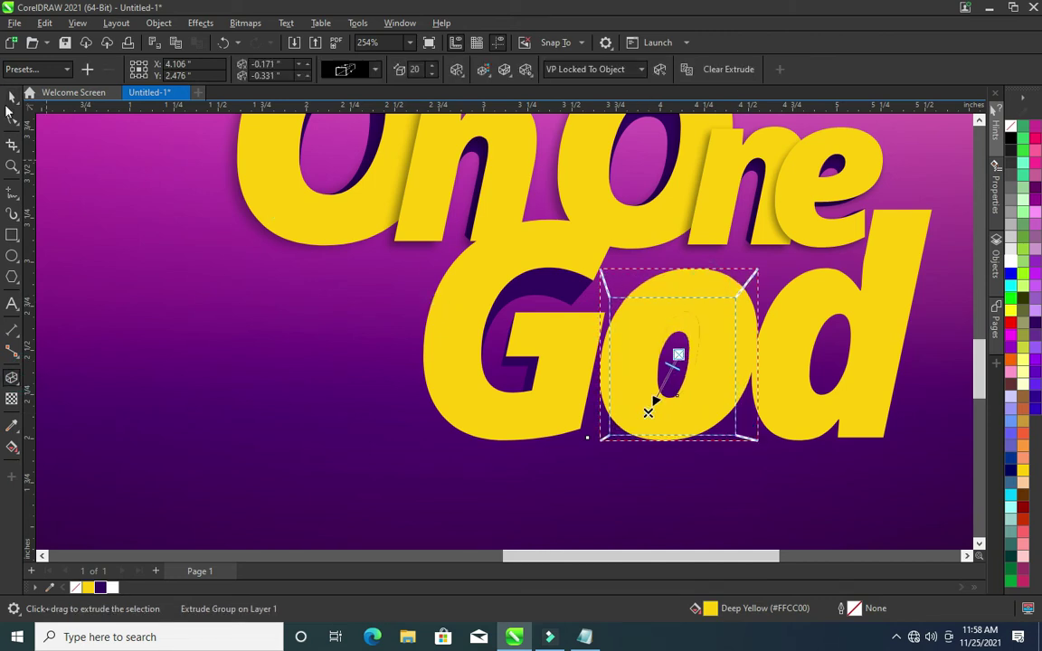
pyautogui.click(12, 97)
pyautogui.rightClick(671, 301)
pyautogui.click(679, 242)
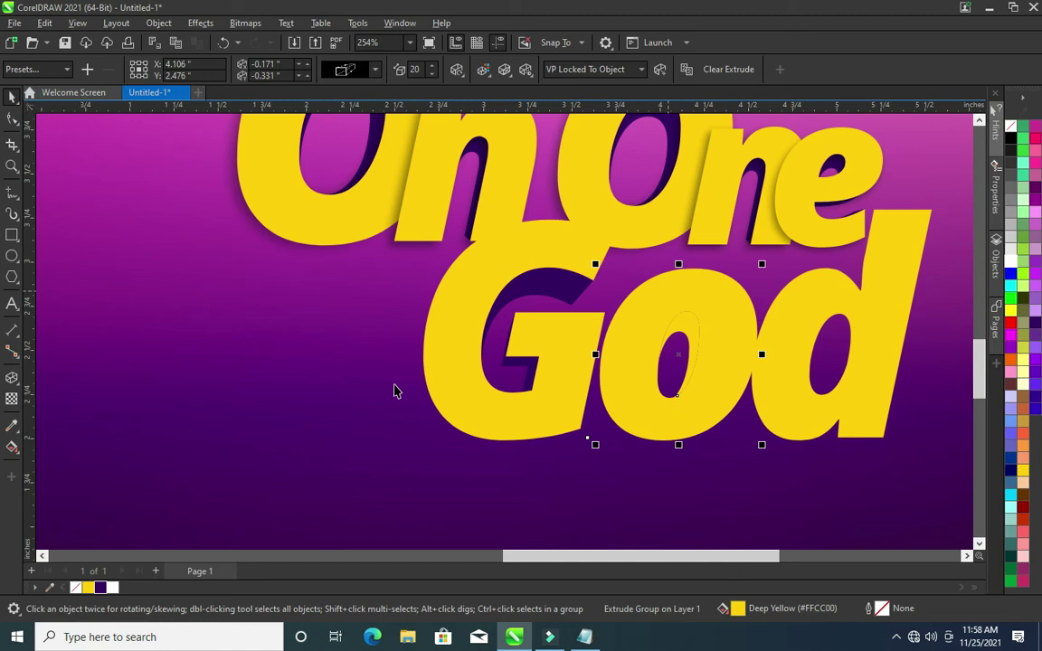
pyautogui.click(331, 379)
pyautogui.click(687, 329)
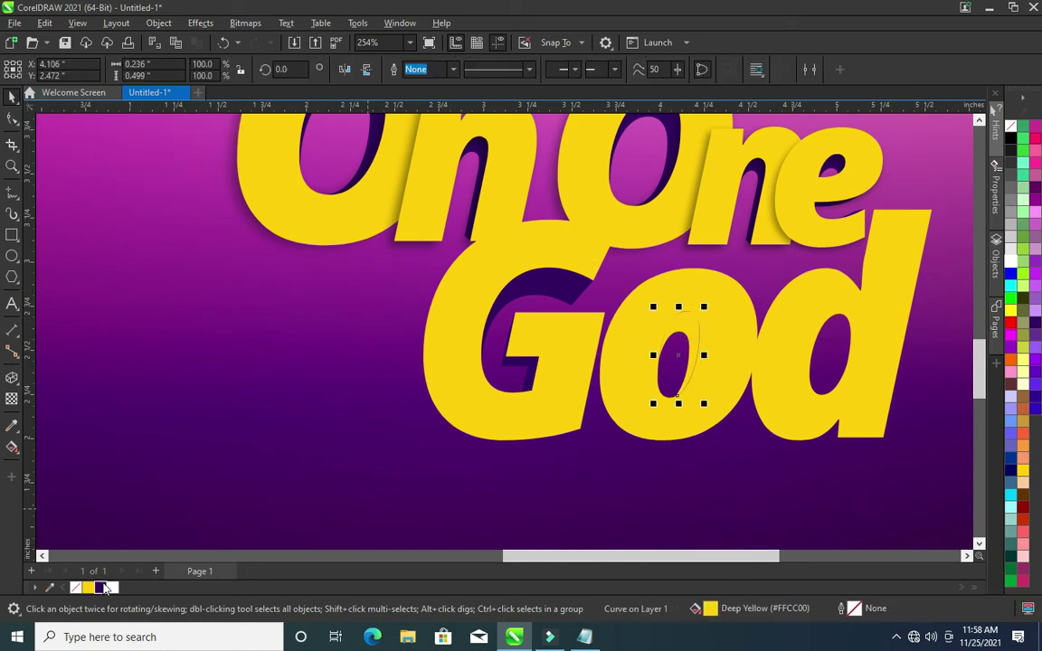
pyautogui.click(103, 587)
# Extrude the d down-left and colour its separated extrusion deep purple
pyautogui.click(830, 303)
pyautogui.click(13, 378)
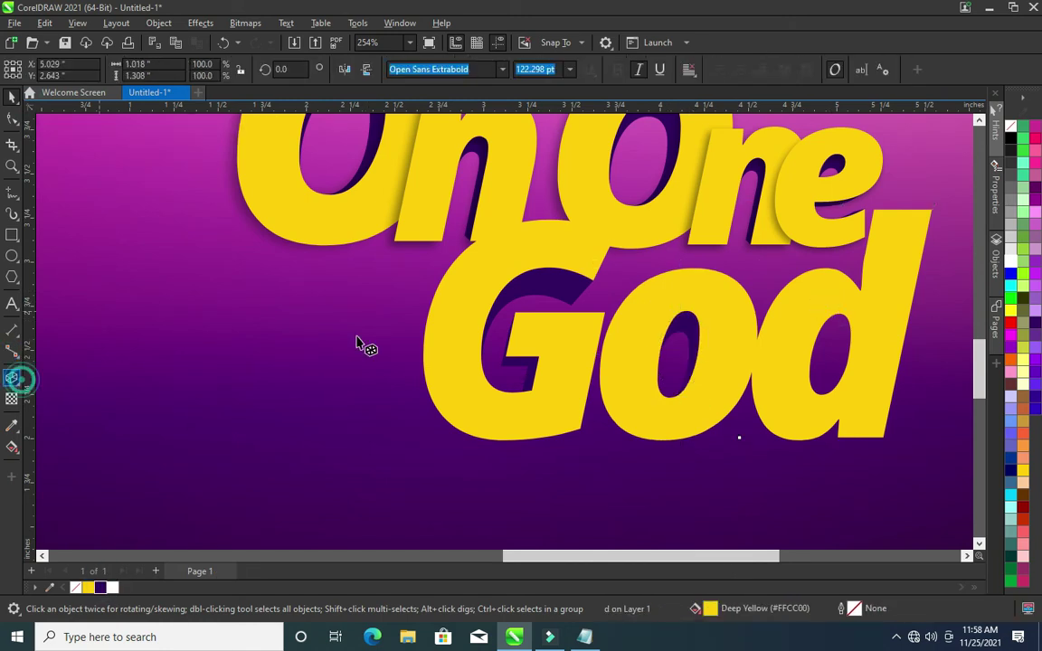
pyautogui.moveTo(903, 240); pyautogui.dragTo(841, 324)
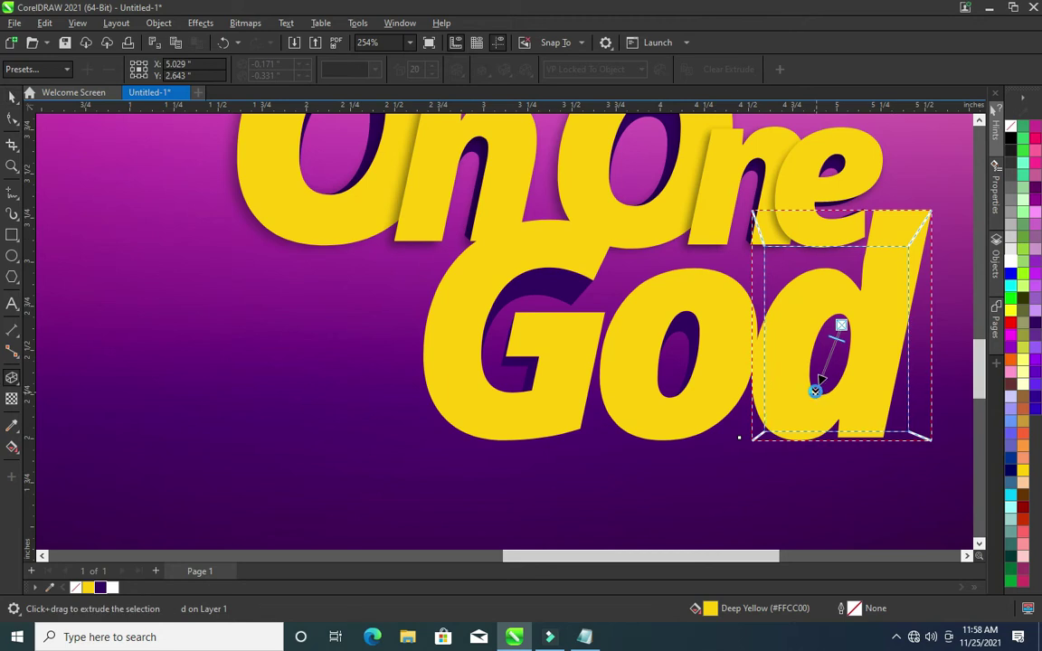
pyautogui.moveTo(816, 391); pyautogui.dragTo(817, 391)
pyautogui.click(10, 97)
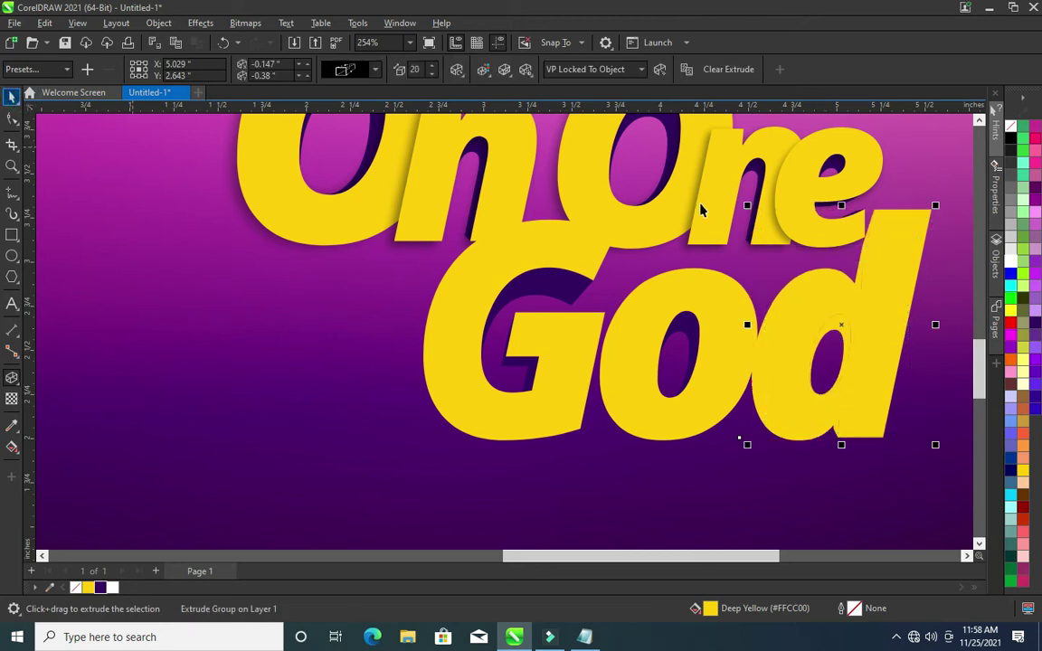
pyautogui.rightClick(802, 292)
pyautogui.click(893, 241)
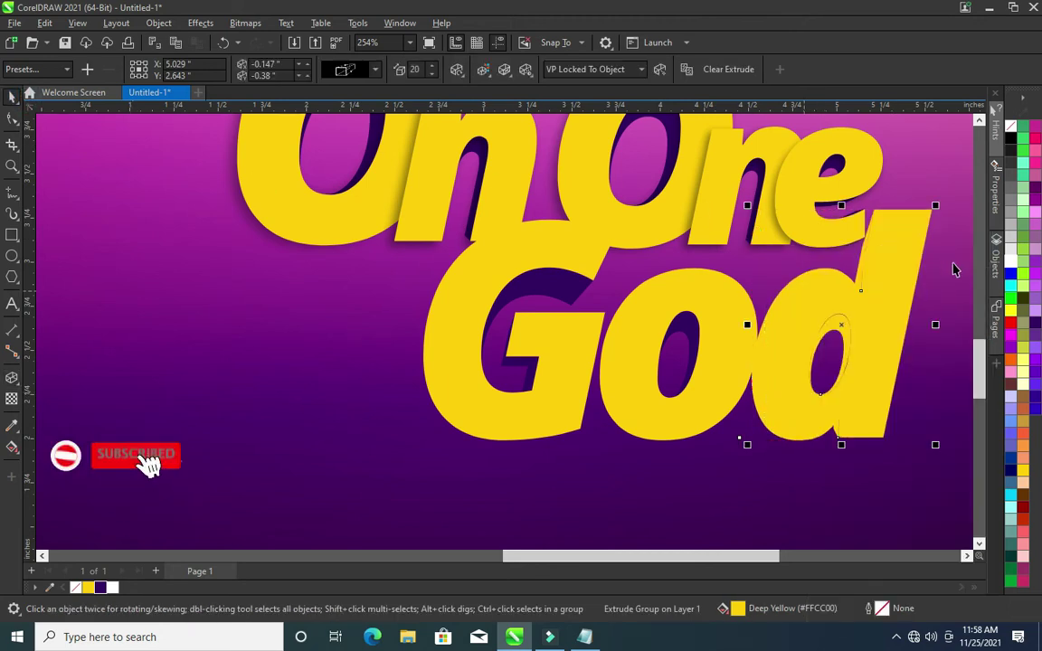
pyautogui.click(842, 328)
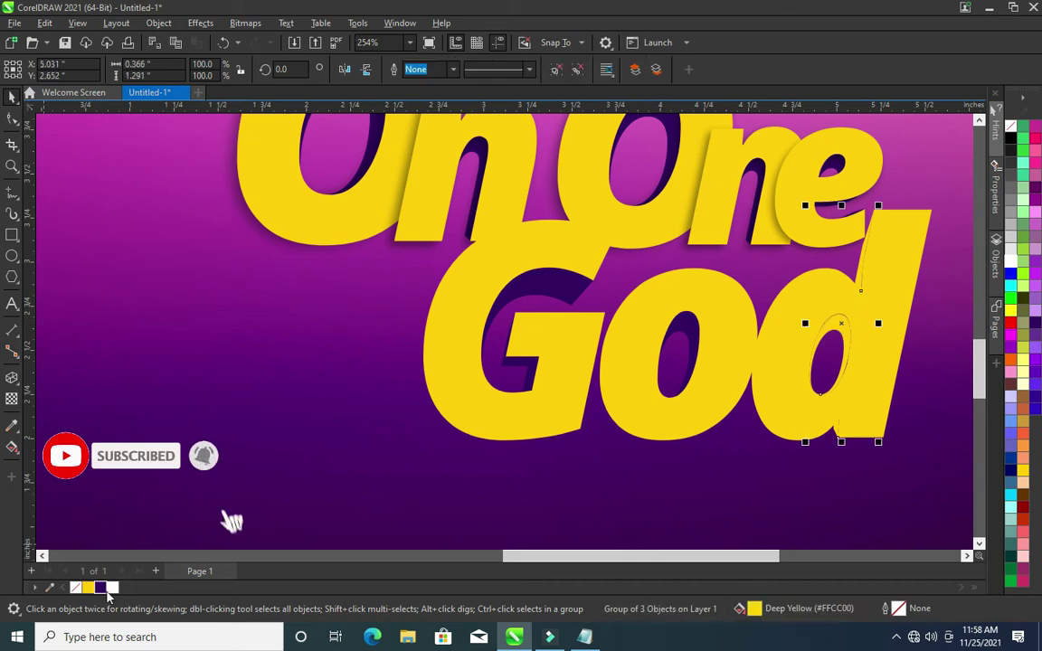
pyautogui.scroll(-2, 850, 387)
pyautogui.scroll(-1, 893, 354)
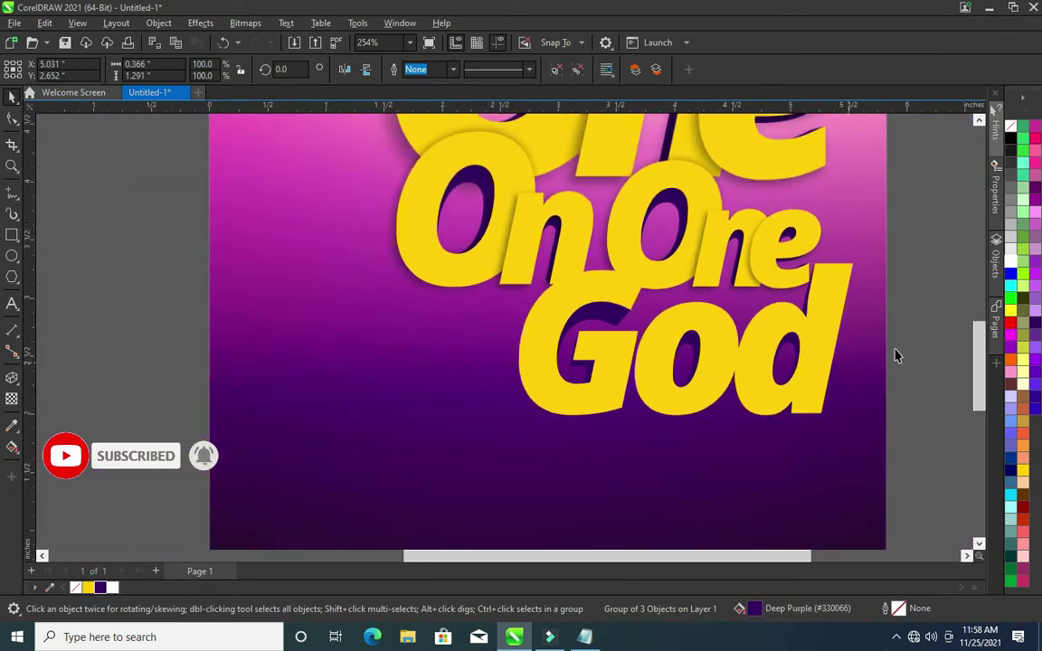
pyautogui.click(914, 318)
# Add a drop shadow falling below the G with softened feathering
pyautogui.click(598, 326)
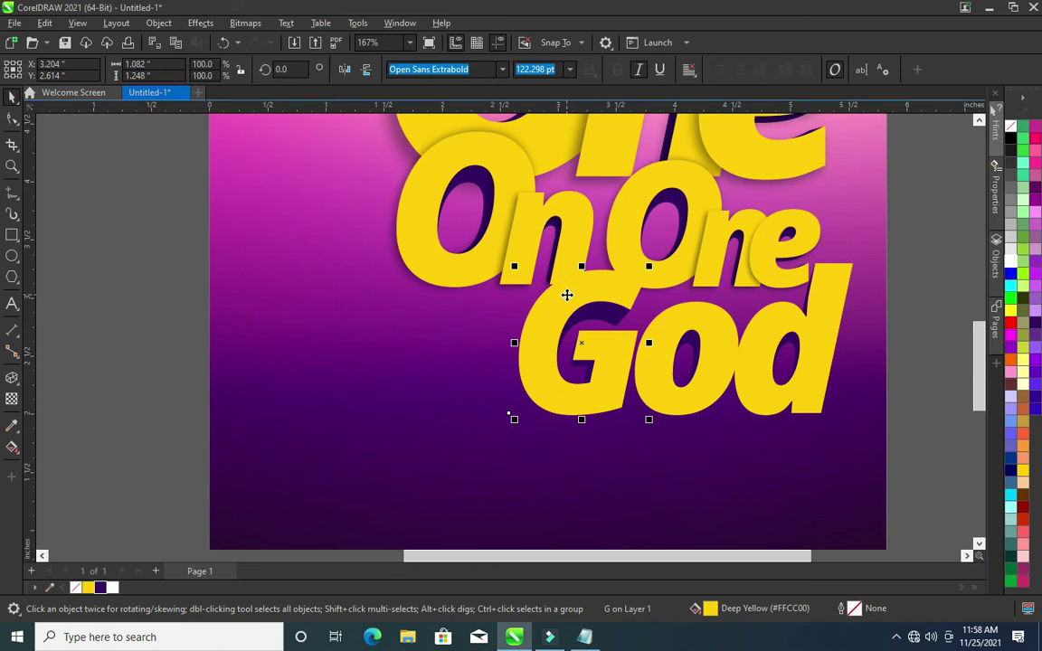
pyautogui.click(13, 380)
pyautogui.moveTo(582, 270); pyautogui.dragTo(584, 417)
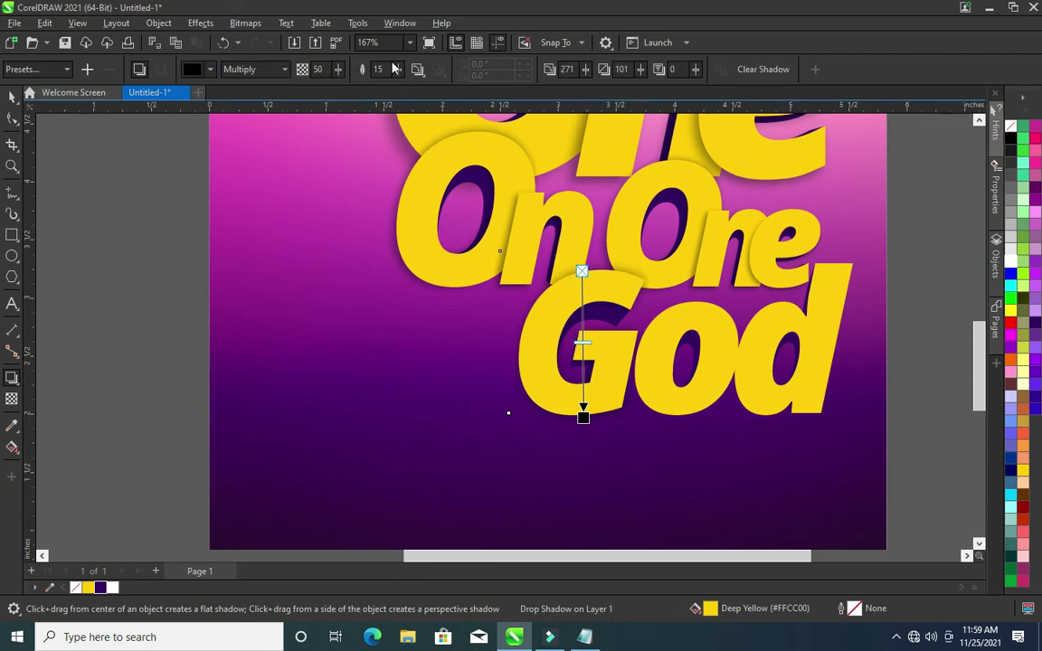
pyautogui.moveTo(398, 72); pyautogui.dragTo(339, 68)
# Add a drop shadow below the o with less feathering and more opacity
pyautogui.moveTo(688, 304); pyautogui.dragTo(685, 418)
pyautogui.scroll(1, 688, 343)
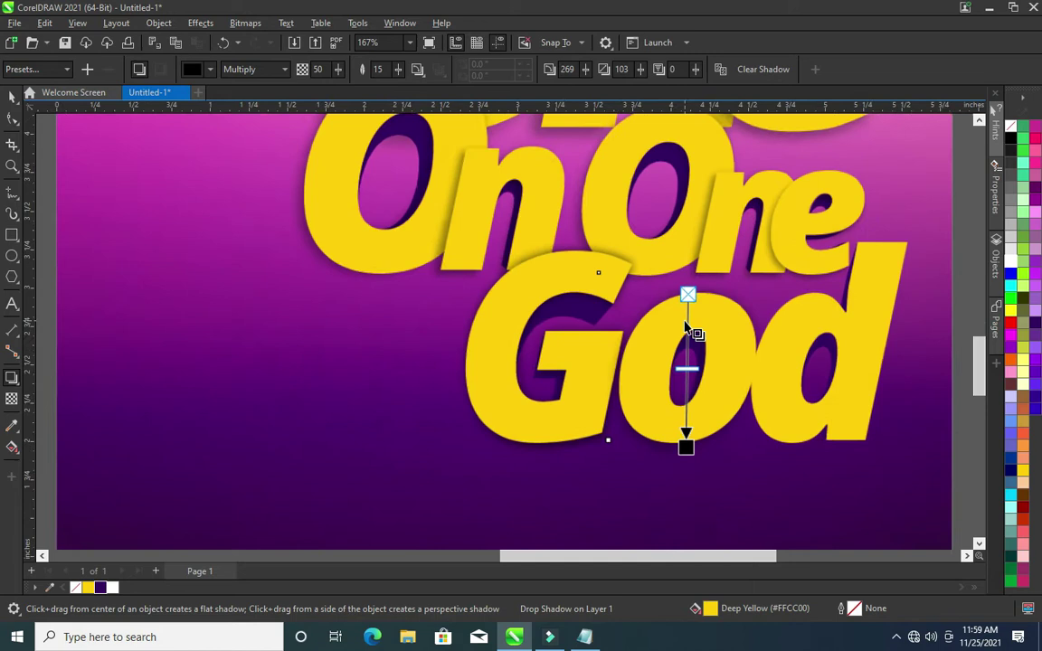
pyautogui.scroll(1, 693, 333)
pyautogui.click(399, 72)
pyautogui.click(399, 72)
pyautogui.click(399, 72)
pyautogui.click(399, 72)
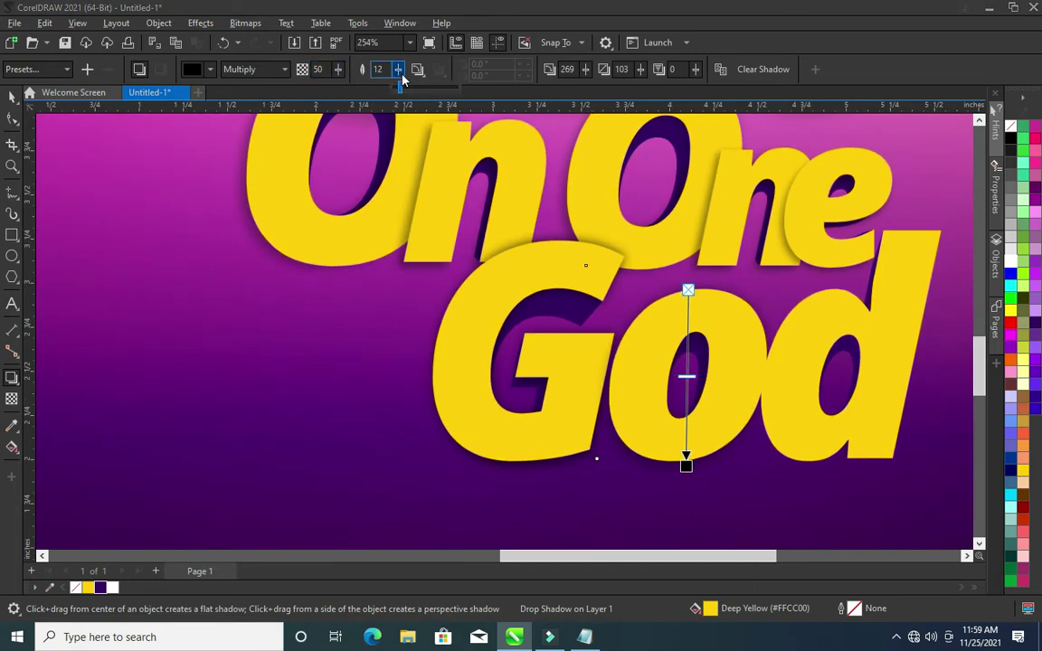
pyautogui.click(338, 70)
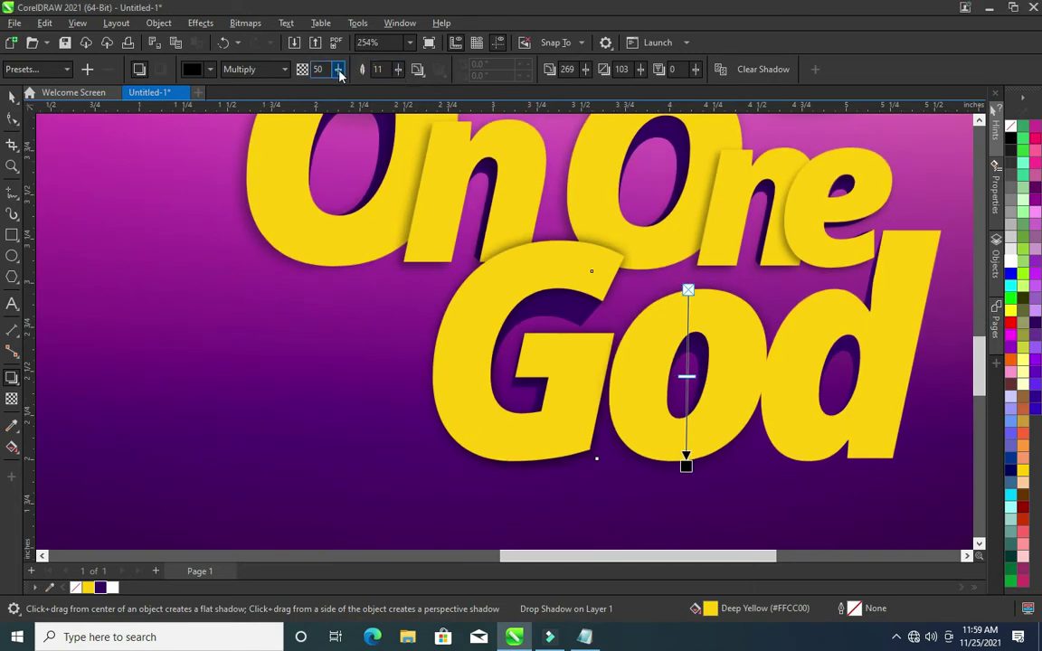
pyautogui.scroll(-1, 736, 371)
pyautogui.scroll(-1, 736, 371)
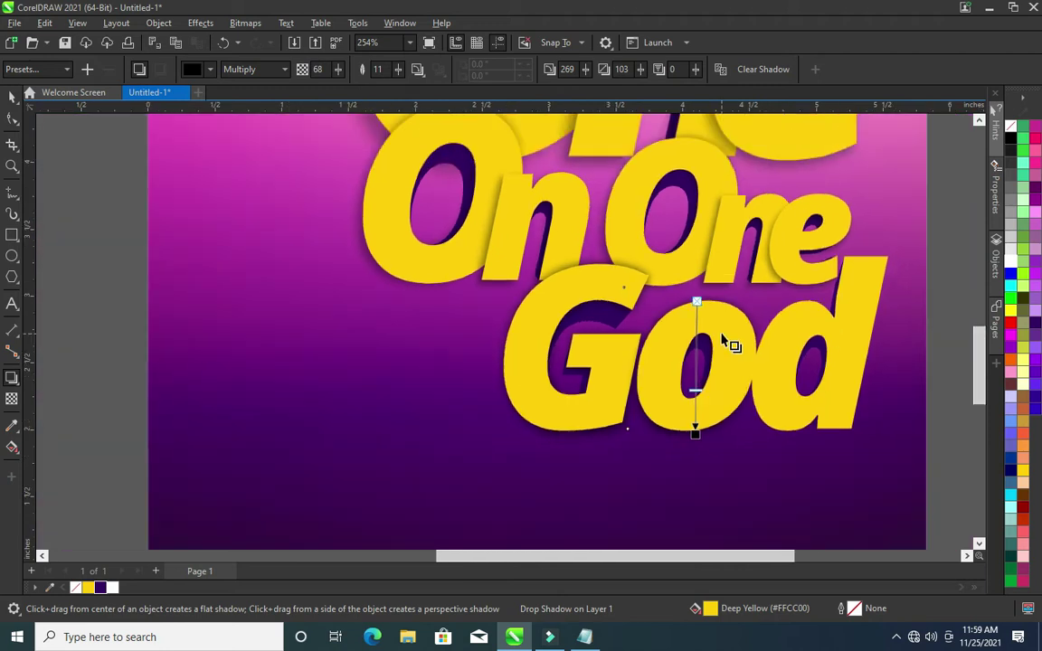
# Shadow the d with less feathering and more opacity, separate the shadow, and nudge it left
pyautogui.moveTo(820, 257); pyautogui.dragTo(816, 437)
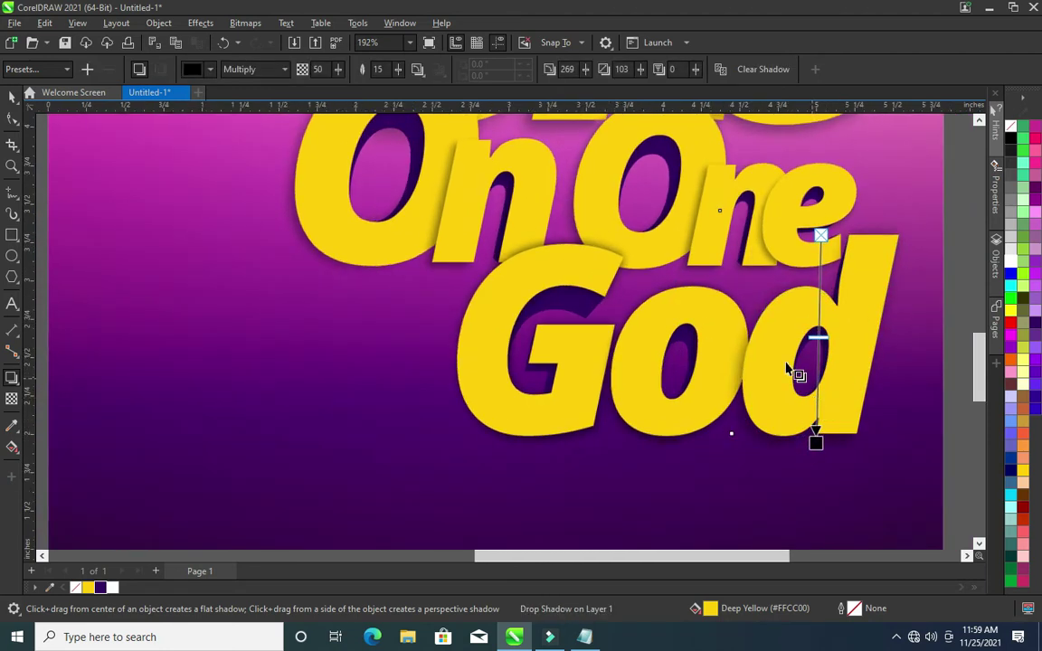
pyautogui.moveTo(399, 73); pyautogui.dragTo(396, 76)
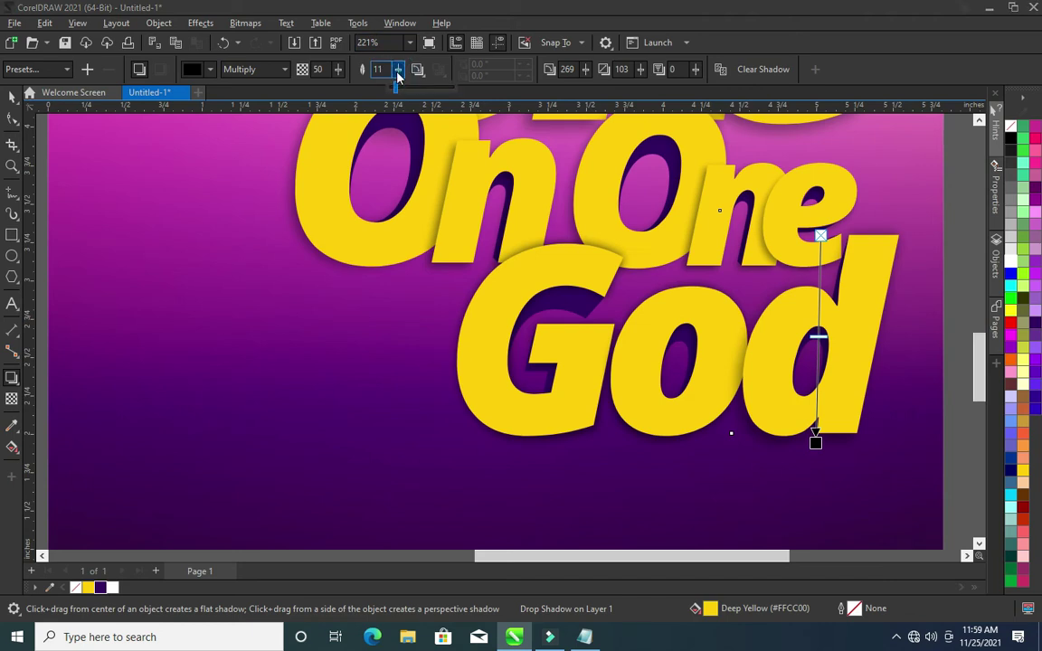
pyautogui.moveTo(353, 82); pyautogui.dragTo(354, 81)
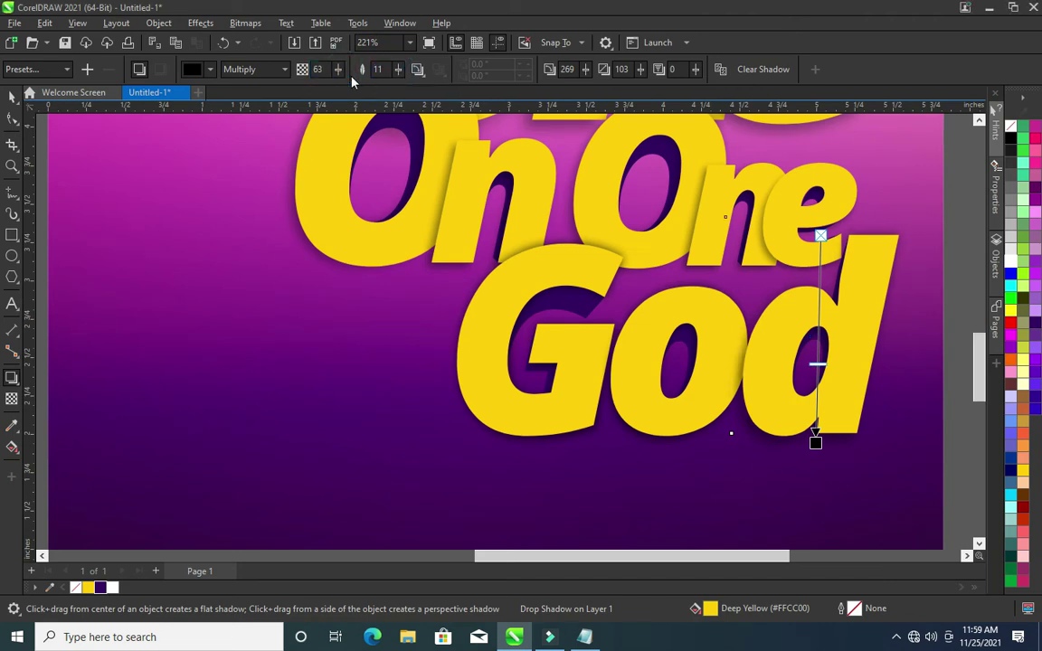
pyautogui.click(20, 94)
pyautogui.rightClick(891, 334)
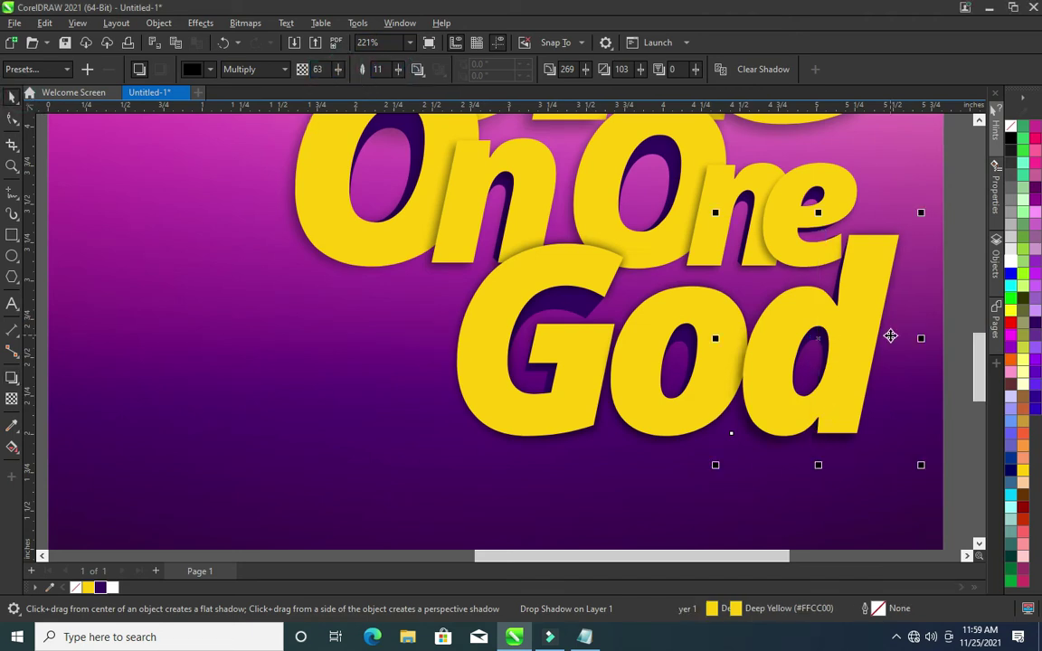
pyautogui.click(904, 347)
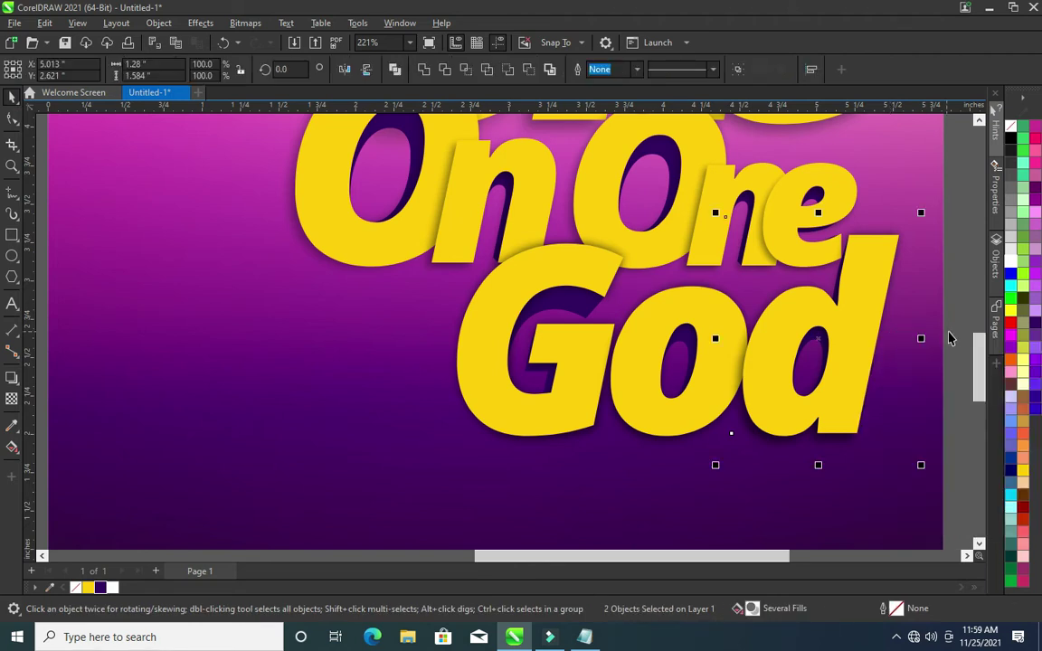
pyautogui.click(886, 359)
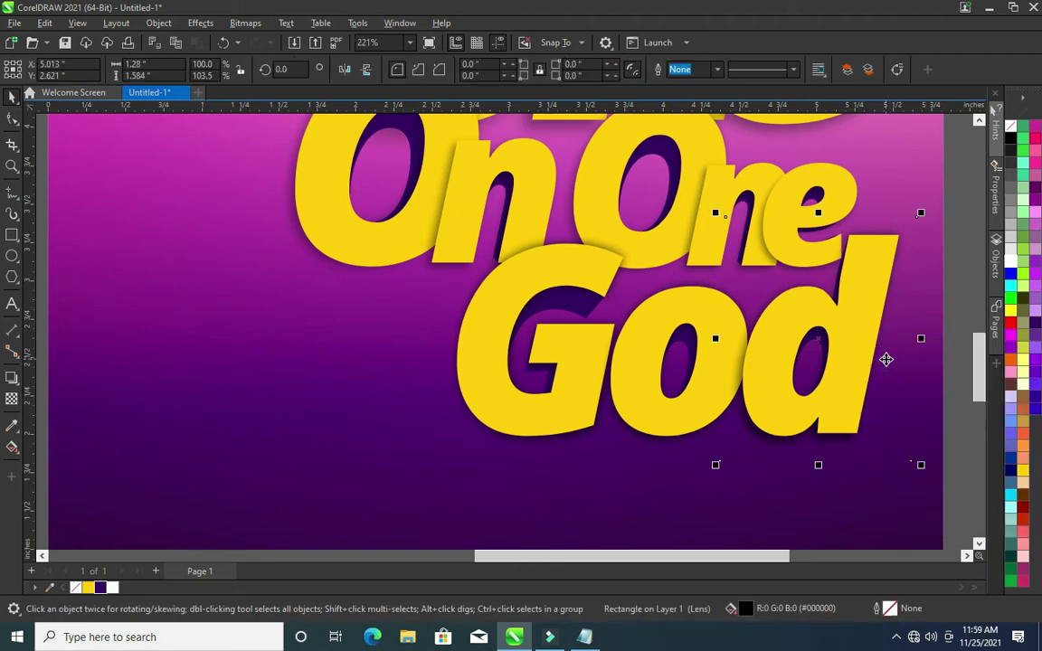
pyautogui.hotkey('ctrl', 'Left')
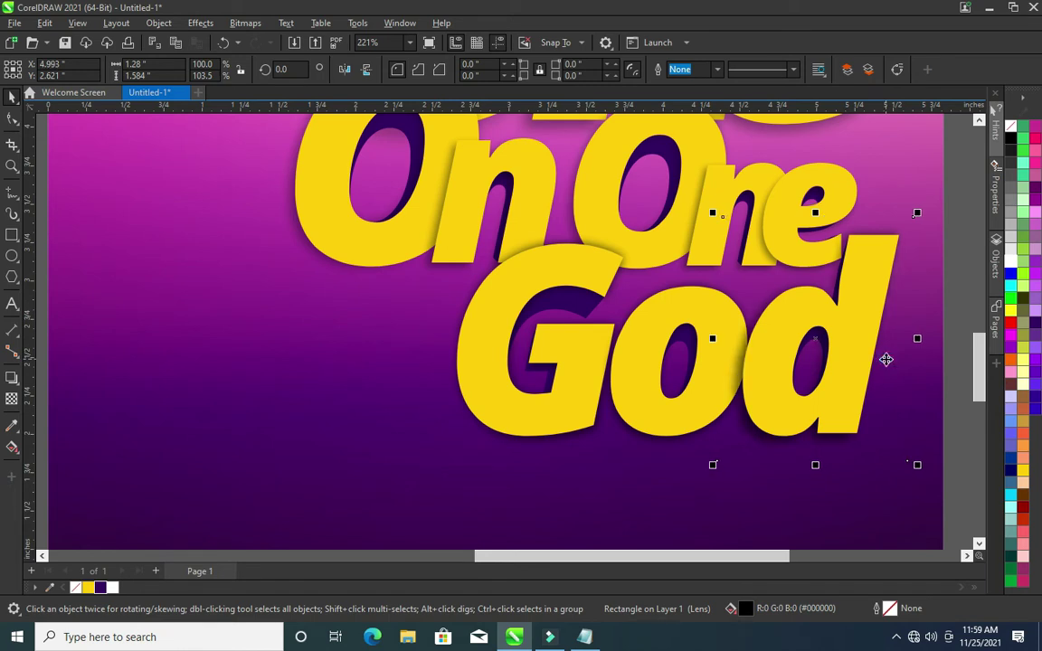
# Shift the God letters and their shadows left together
pyautogui.click(634, 362)
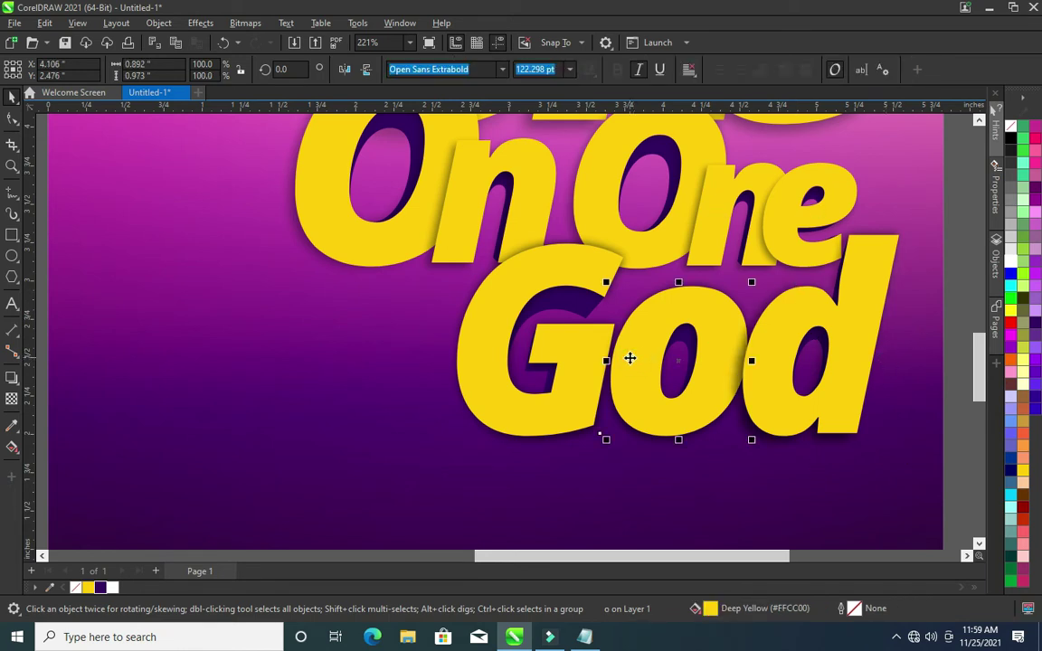
pyautogui.click(619, 311)
pyautogui.rightClick(619, 308)
pyautogui.press('Escape')
pyautogui.click(950, 298)
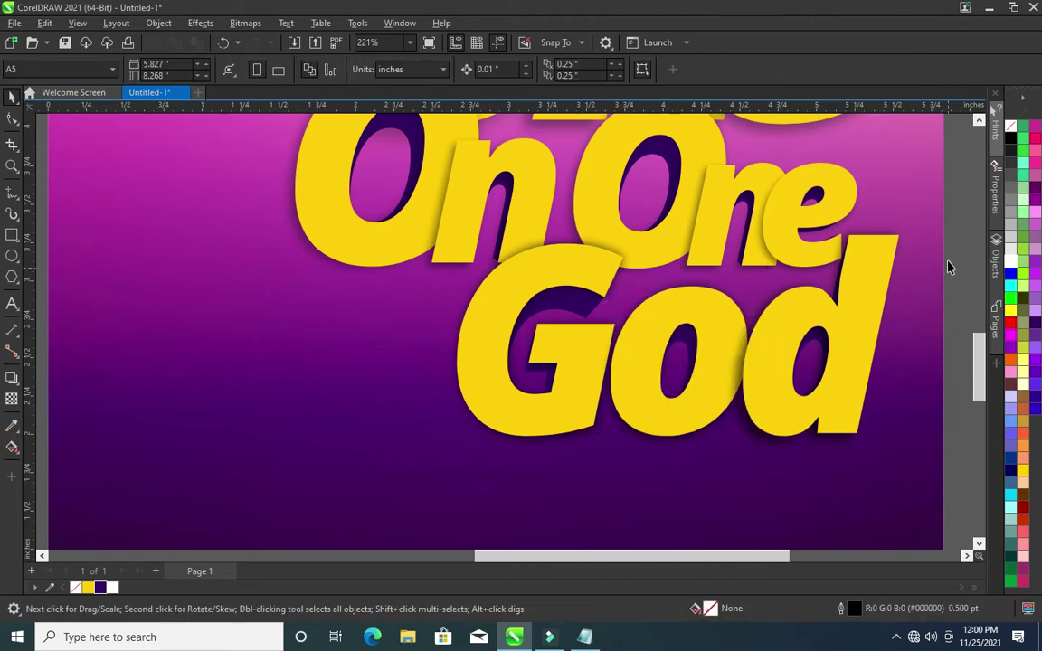
pyautogui.moveTo(961, 213); pyautogui.dragTo(554, 493)
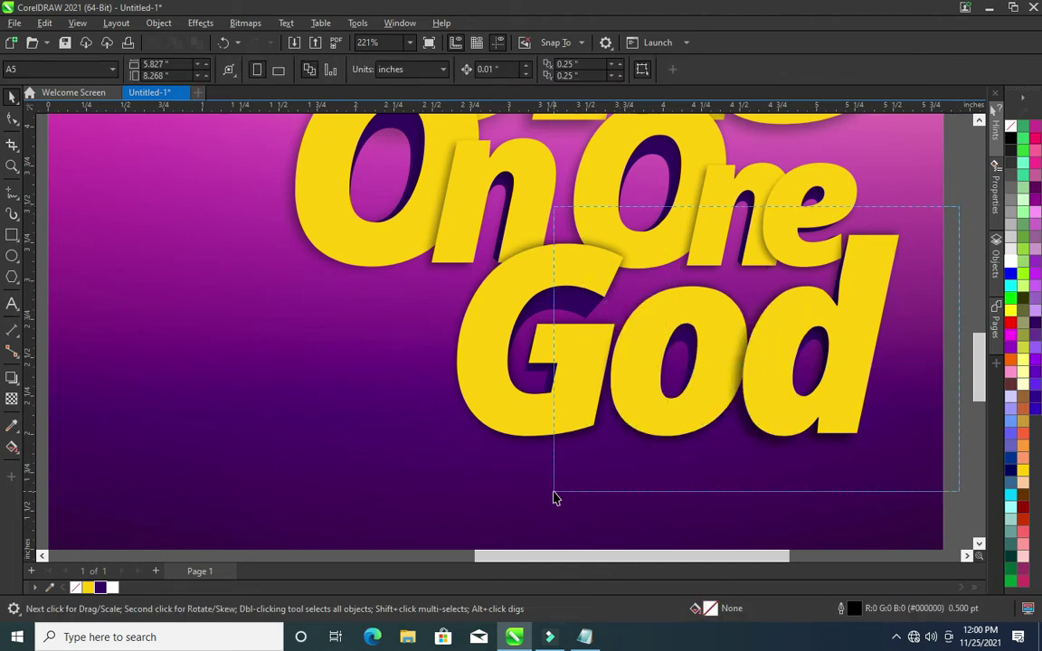
pyautogui.press('Left')
pyautogui.press('Left')
pyautogui.press('Left')
pyautogui.press('Left')
pyautogui.press('Left')
pyautogui.press('Left')
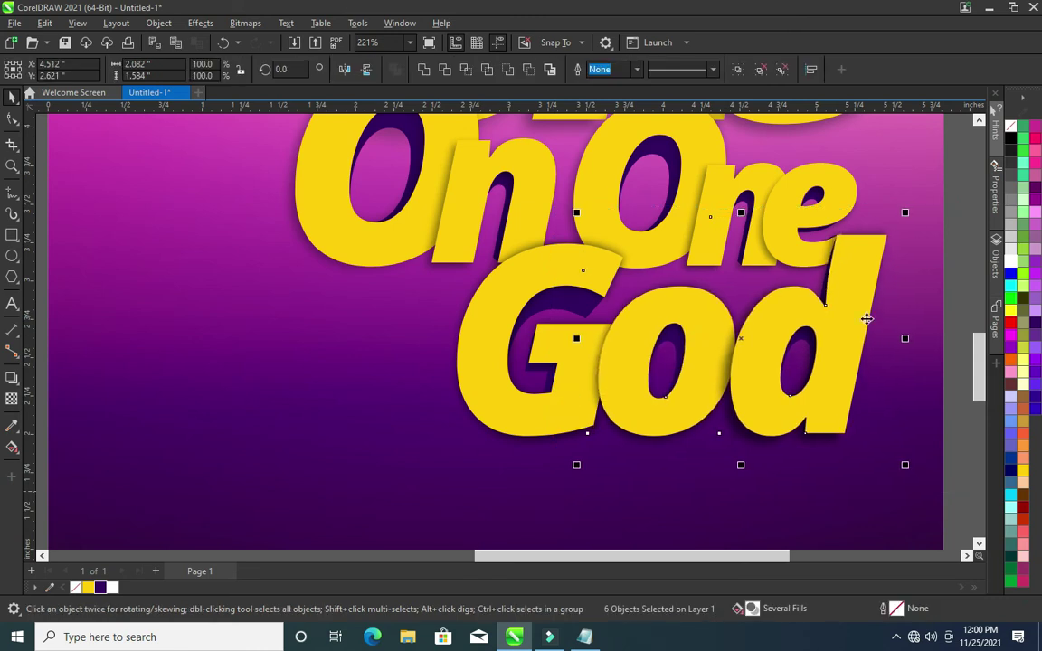
pyautogui.press('Escape')
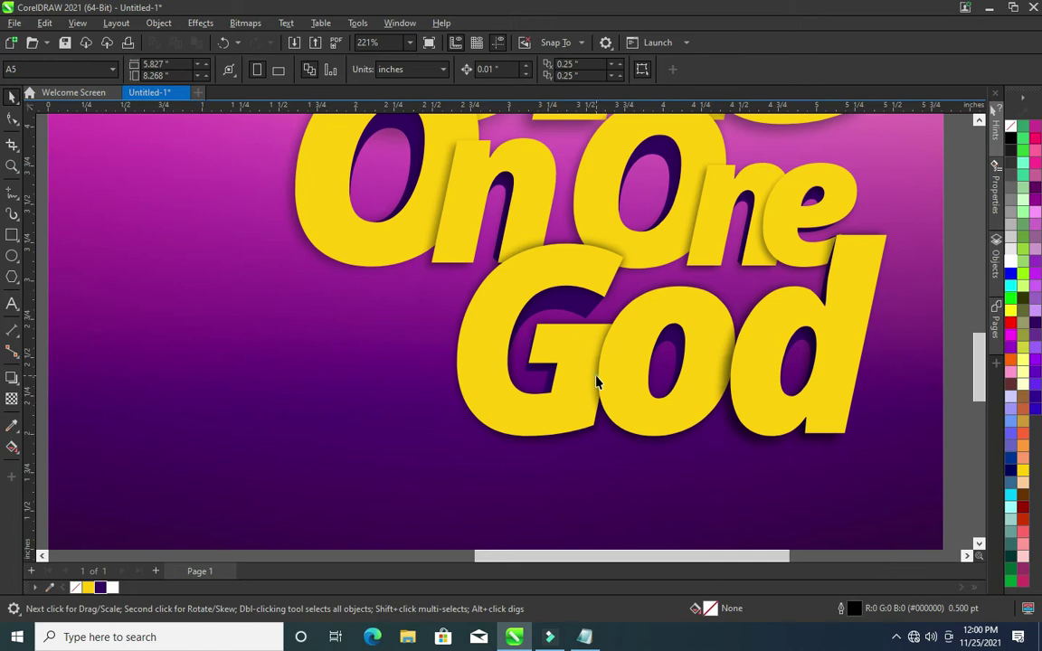
# Separate the G's drop shadow and nudge it left and up
pyautogui.click(595, 377)
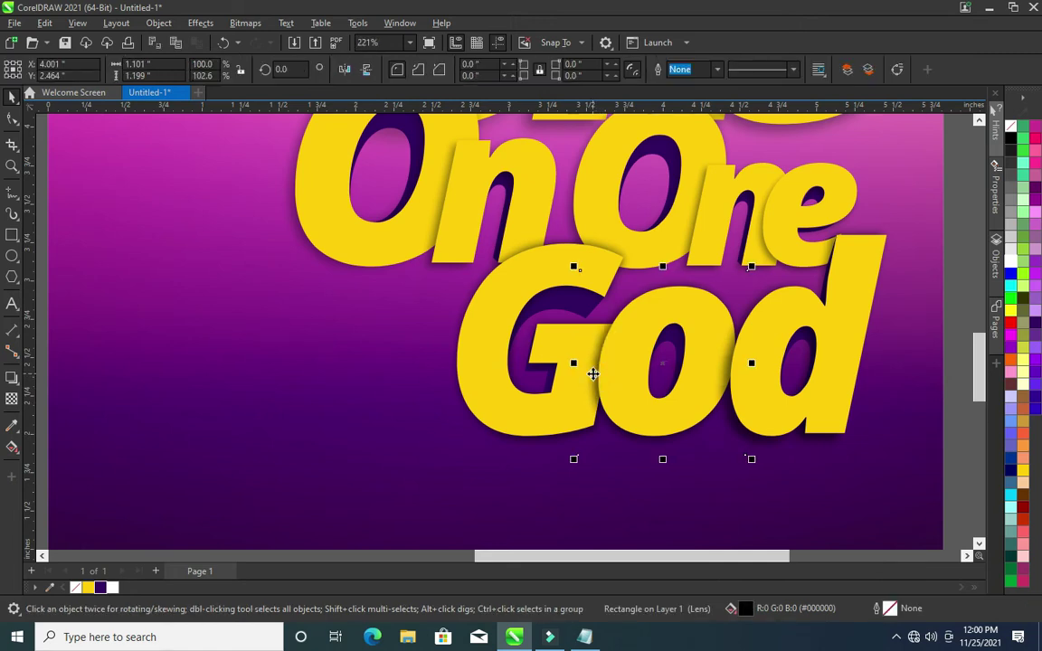
pyautogui.click(448, 345)
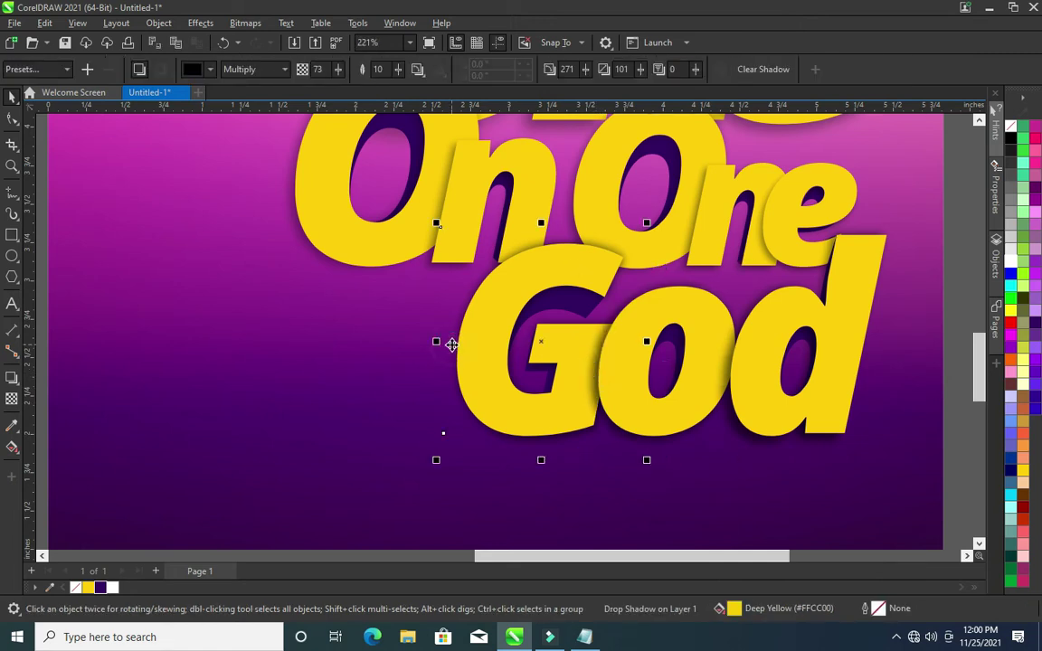
pyautogui.rightClick(449, 345)
pyautogui.click(477, 354)
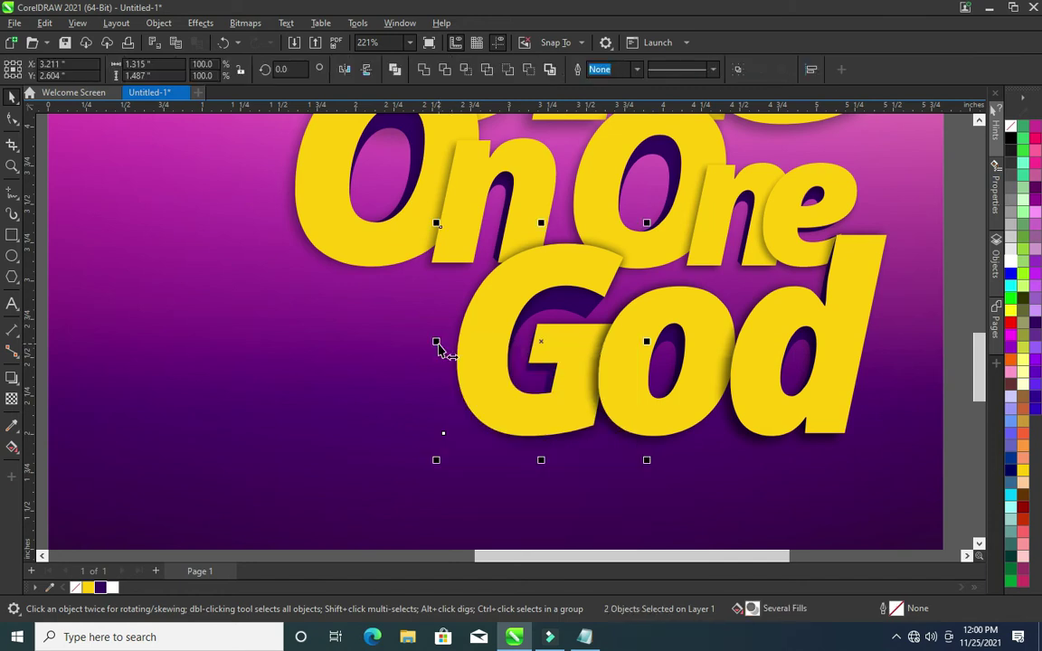
pyautogui.click(451, 342)
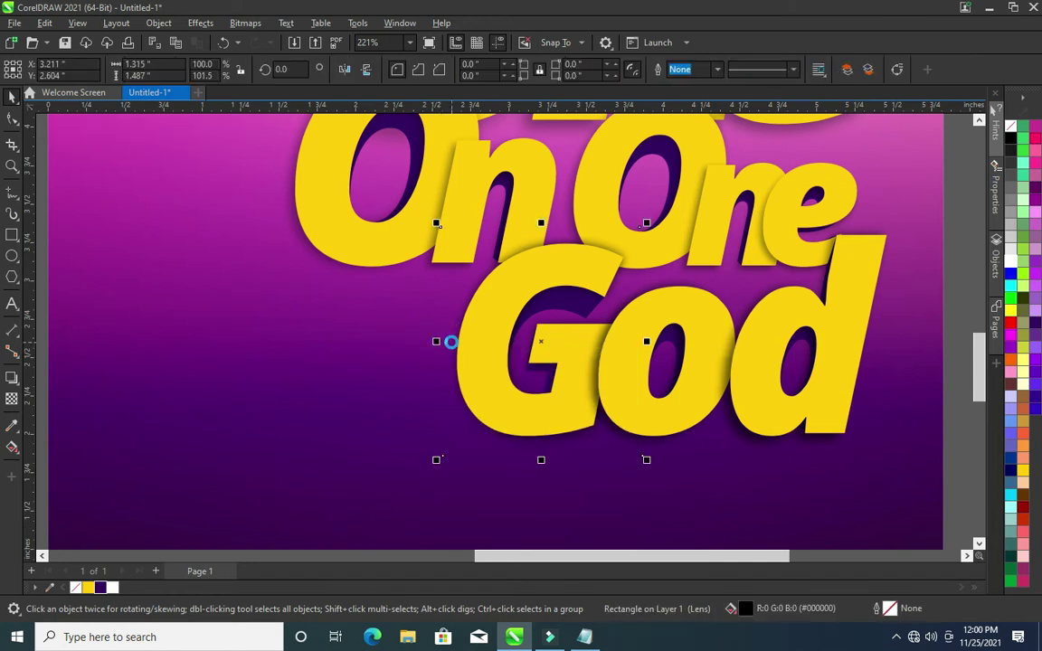
pyautogui.press('Left')
pyautogui.press('Up')
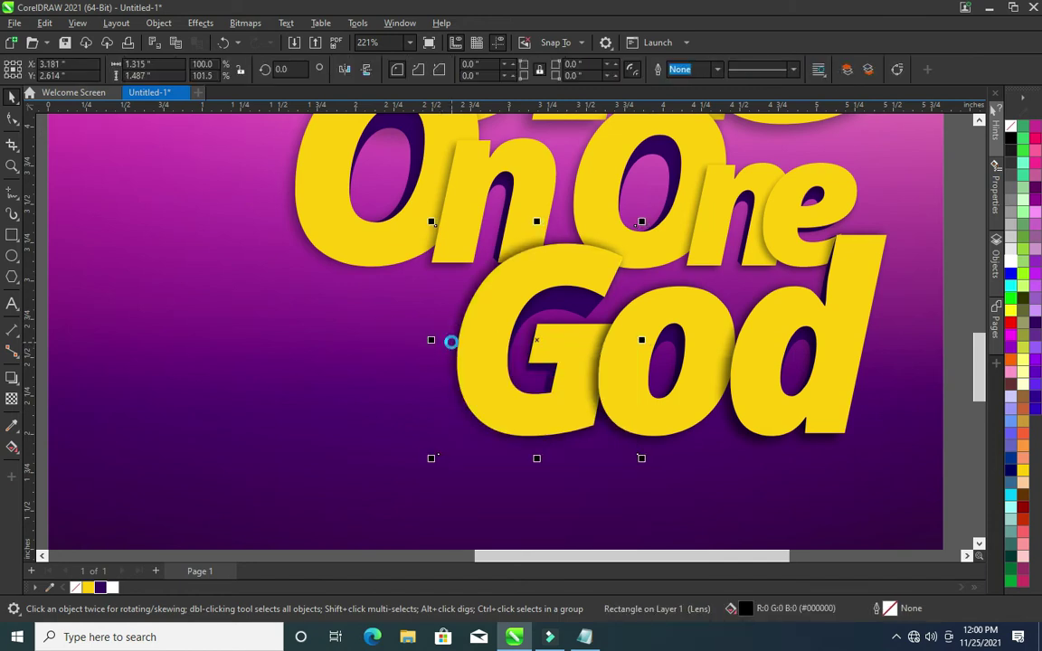
pyautogui.click(947, 360)
pyautogui.scroll(-1, 937, 310)
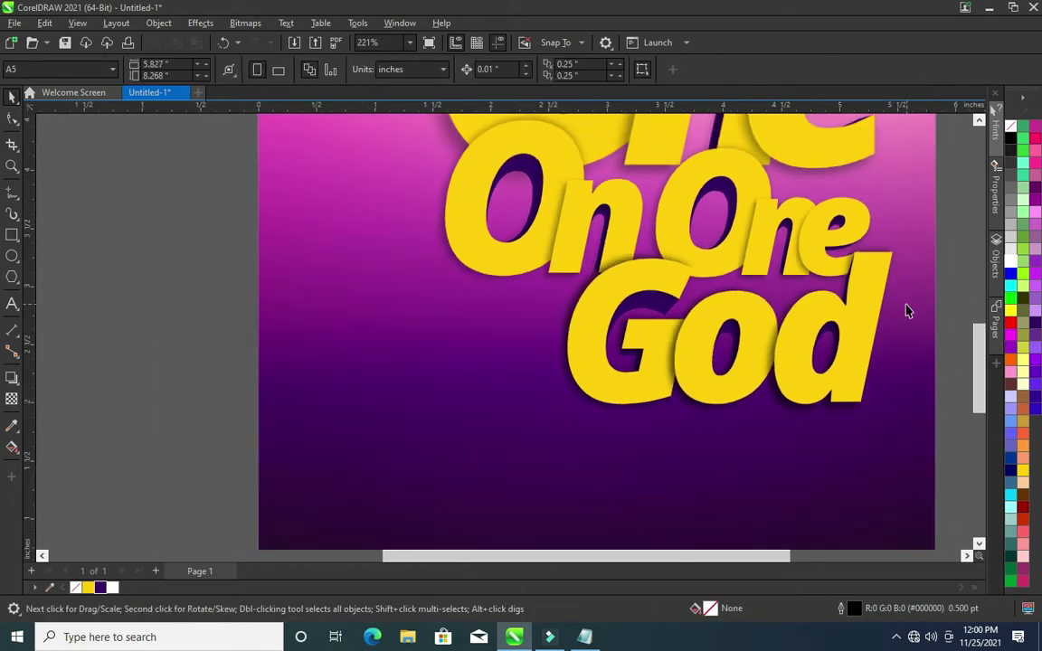
# Shift the God word and its shadows slightly right
pyautogui.moveTo(955, 235); pyautogui.dragTo(457, 429)
pyautogui.press('Right')
pyautogui.press('Right')
pyautogui.press('Right')
pyautogui.press('Right')
pyautogui.press('Right')
pyautogui.press('Right')
pyautogui.press('Right')
pyautogui.press('Right')
pyautogui.press('Right')
pyautogui.press('Right')
pyautogui.press('Right')
pyautogui.press('Right')
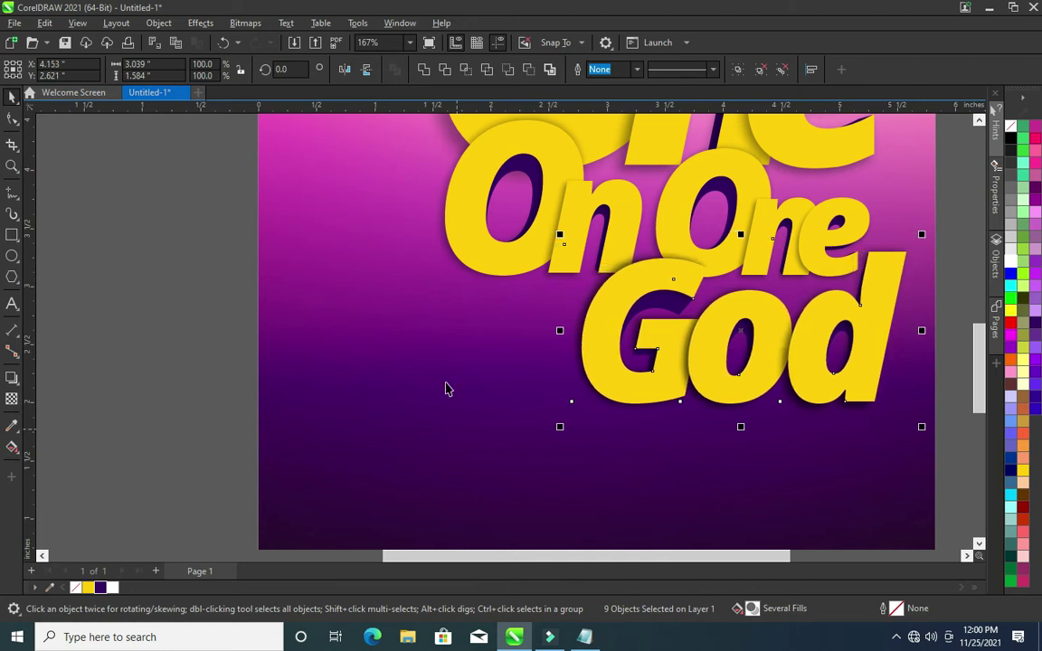
pyautogui.scroll(-2, 395, 354)
pyautogui.scroll(-2, 590, 342)
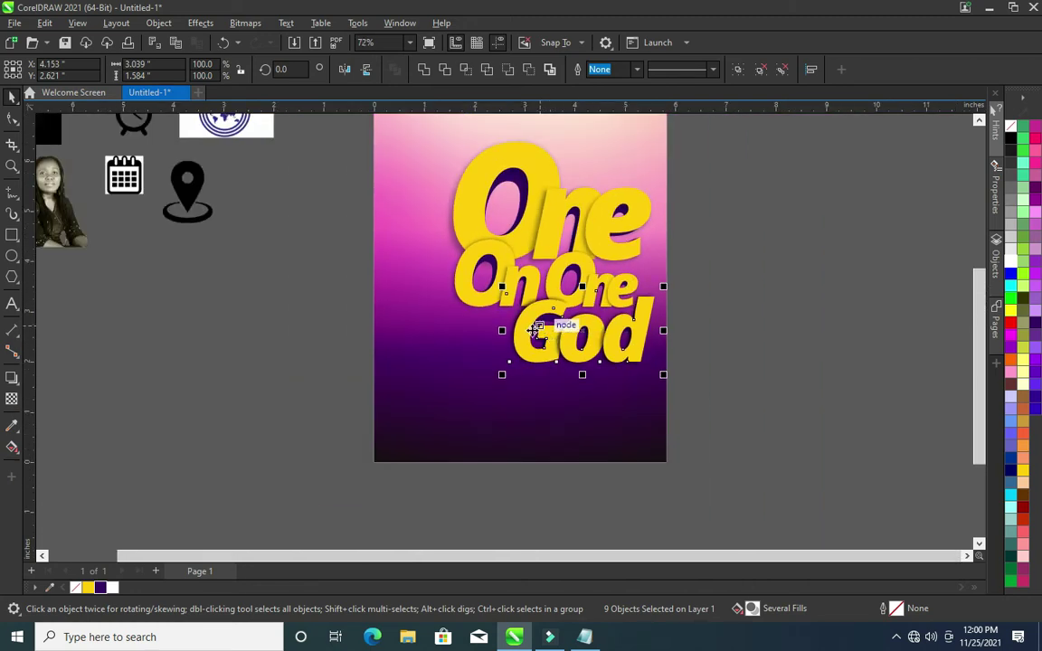
pyautogui.scroll(2, 982, 324)
# Shrink the title to about 86% and move it up and right
pyautogui.moveTo(810, 209); pyautogui.dragTo(276, 444)
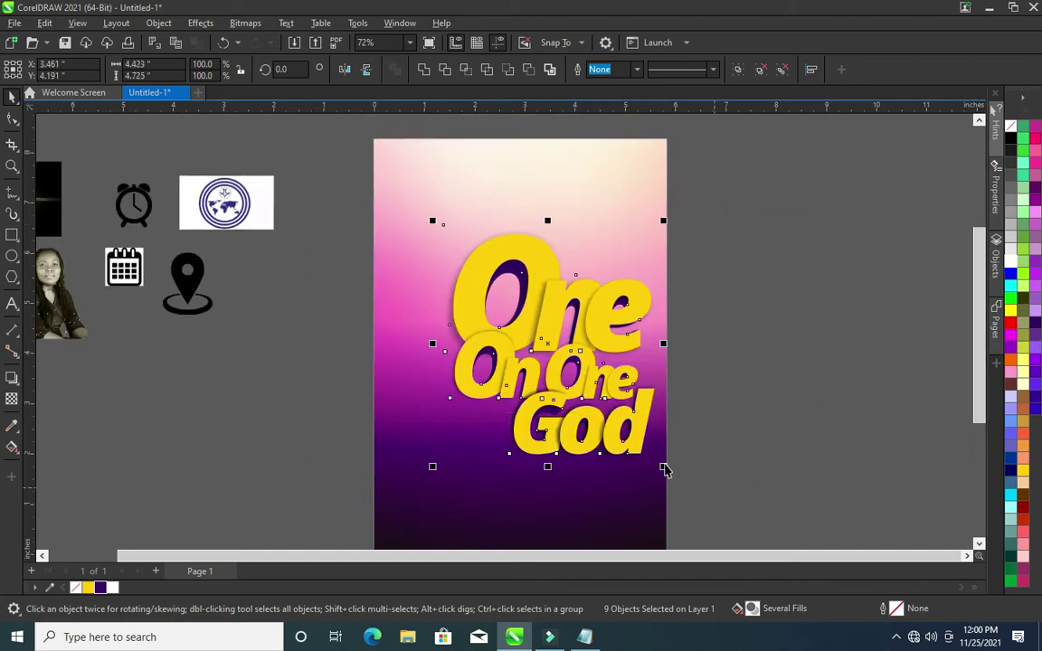
pyautogui.moveTo(663, 467); pyautogui.dragTo(630, 429)
pyautogui.moveTo(536, 325); pyautogui.dragTo(565, 302)
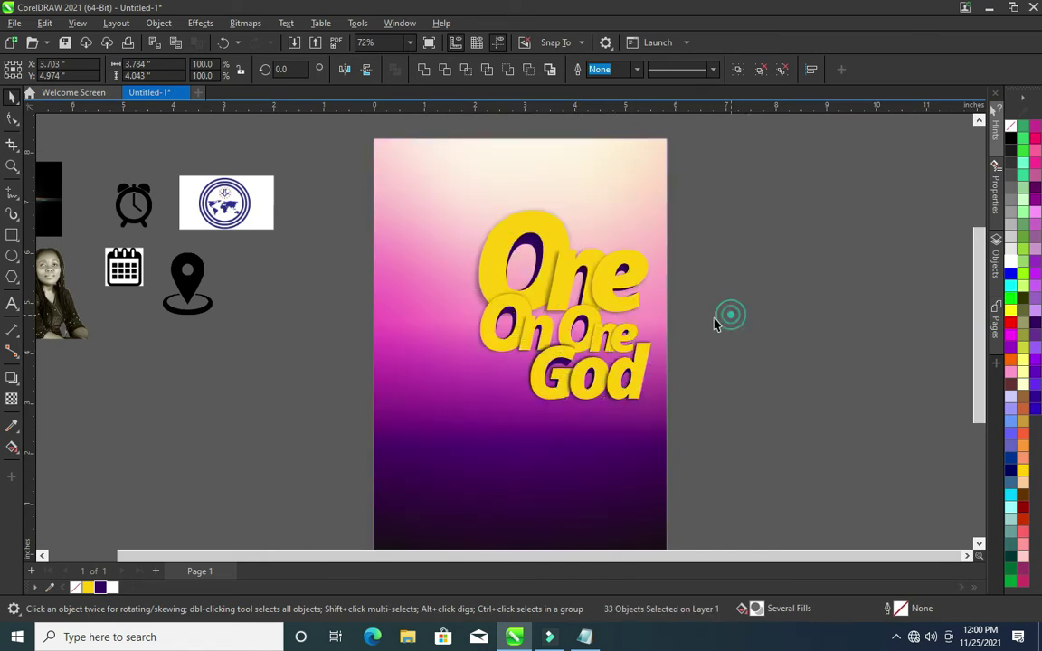
pyautogui.scroll(1, 640, 318)
pyautogui.scroll(1, 639, 318)
pyautogui.scroll(1, 643, 326)
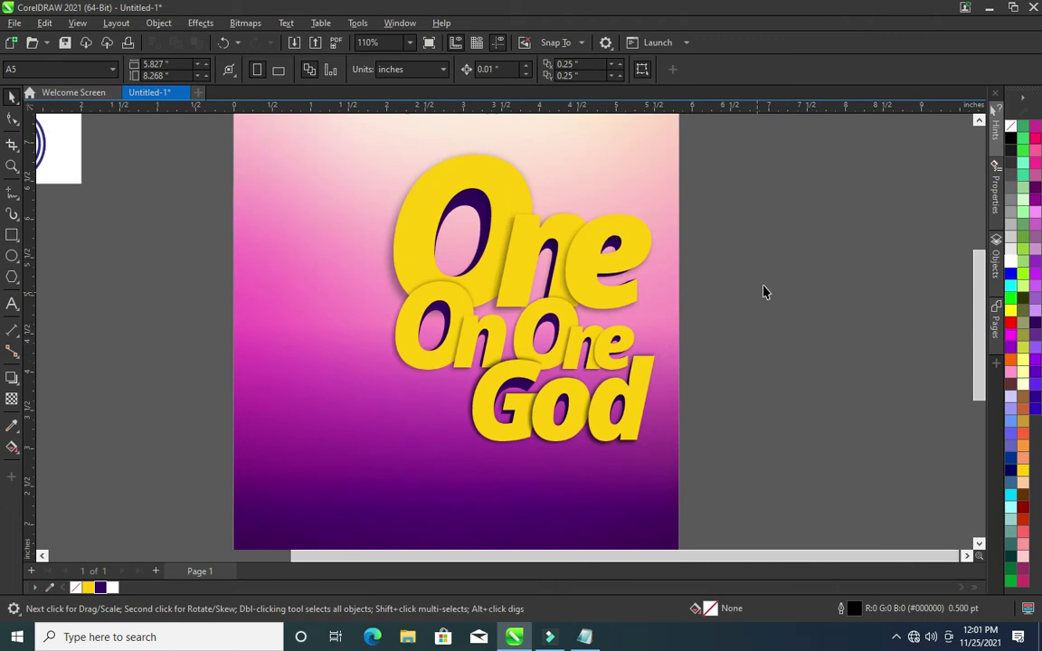
pyautogui.scroll(-2, 764, 291)
# Scale all the title lettering up to about 116%
pyautogui.moveTo(742, 457); pyautogui.dragTo(493, 303)
pyautogui.click(511, 430)
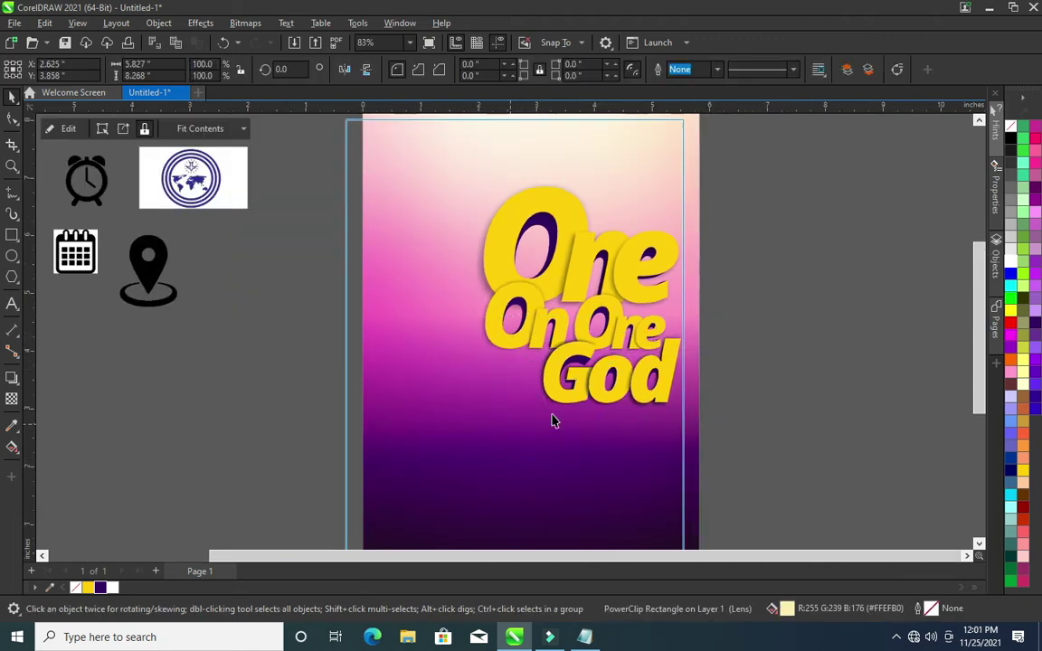
pyautogui.moveTo(781, 323); pyautogui.dragTo(418, 440)
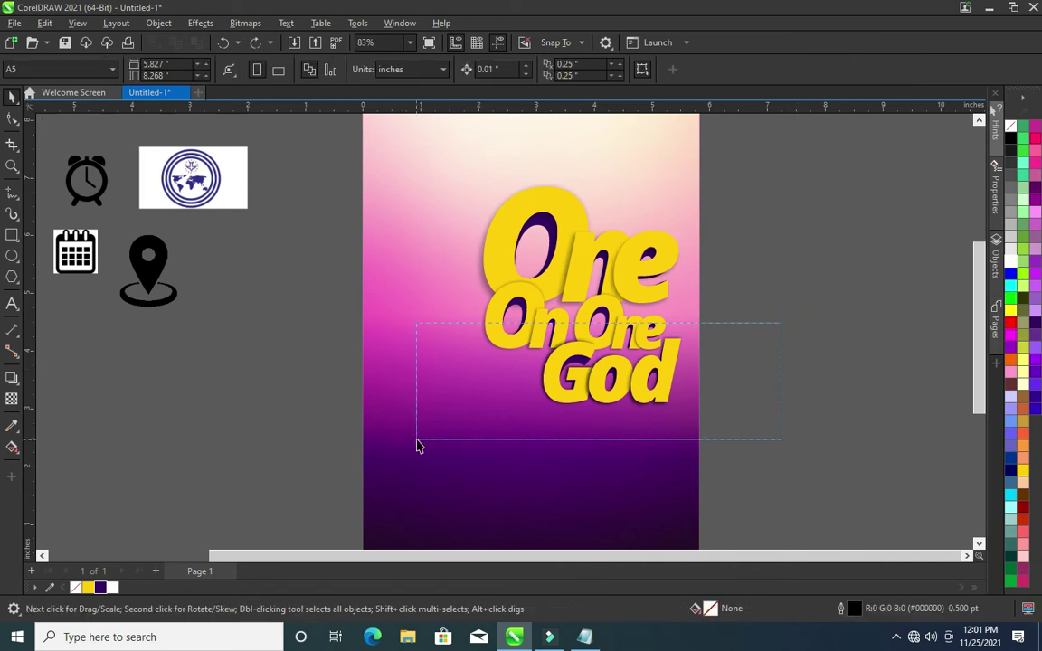
pyautogui.moveTo(533, 423); pyautogui.dragTo(502, 439)
pyautogui.click(768, 367)
pyautogui.scroll(1, 670, 282)
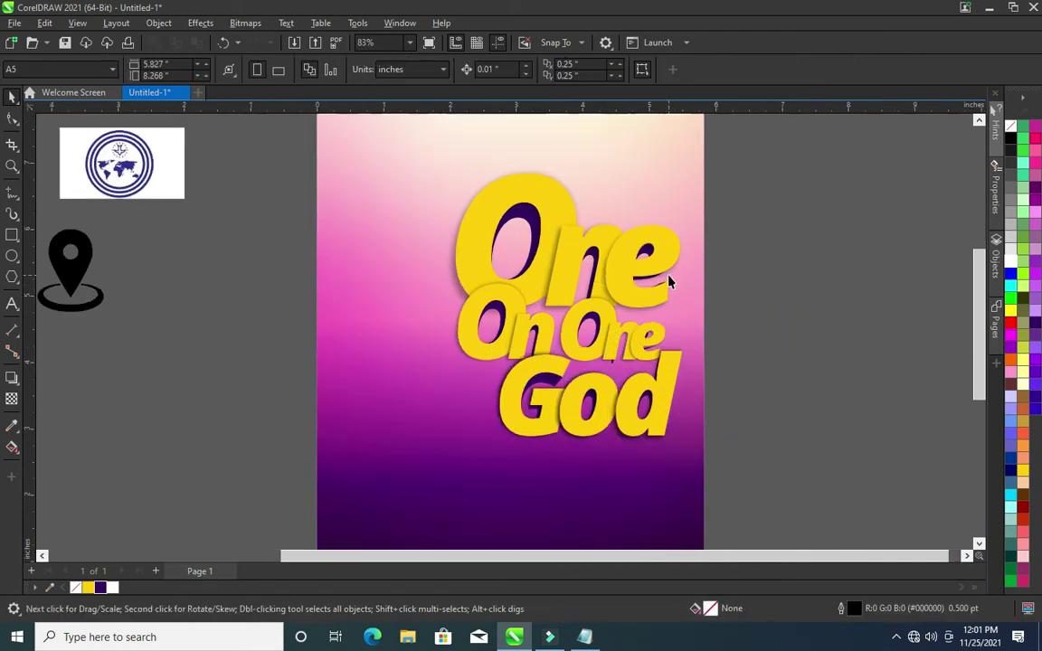
pyautogui.scroll(-3, 272, 353)
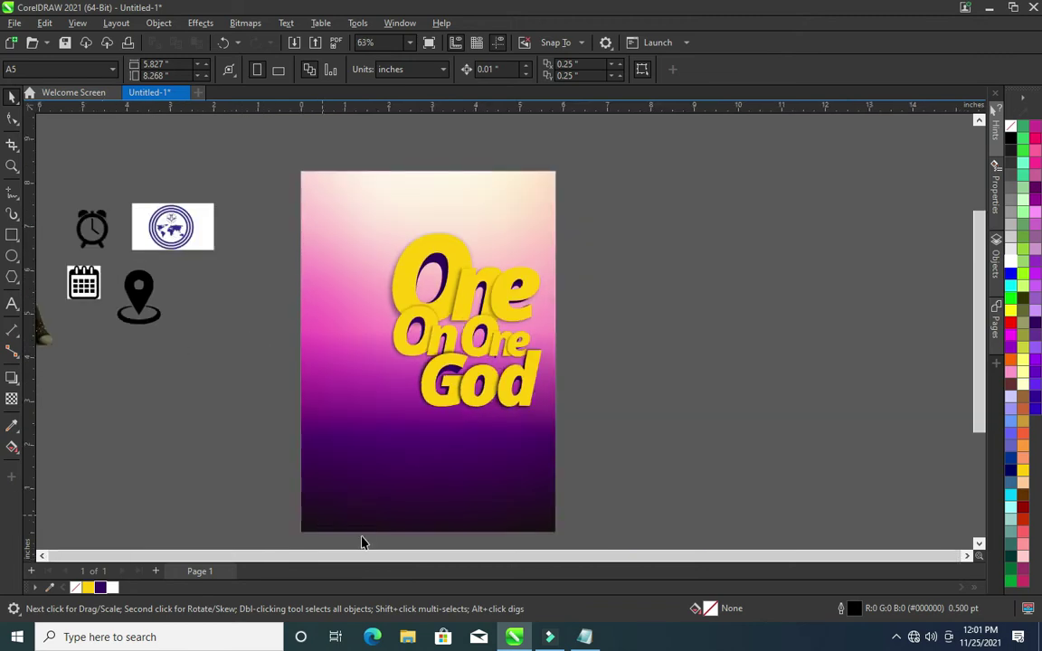
pyautogui.scroll(-3, 81, 335)
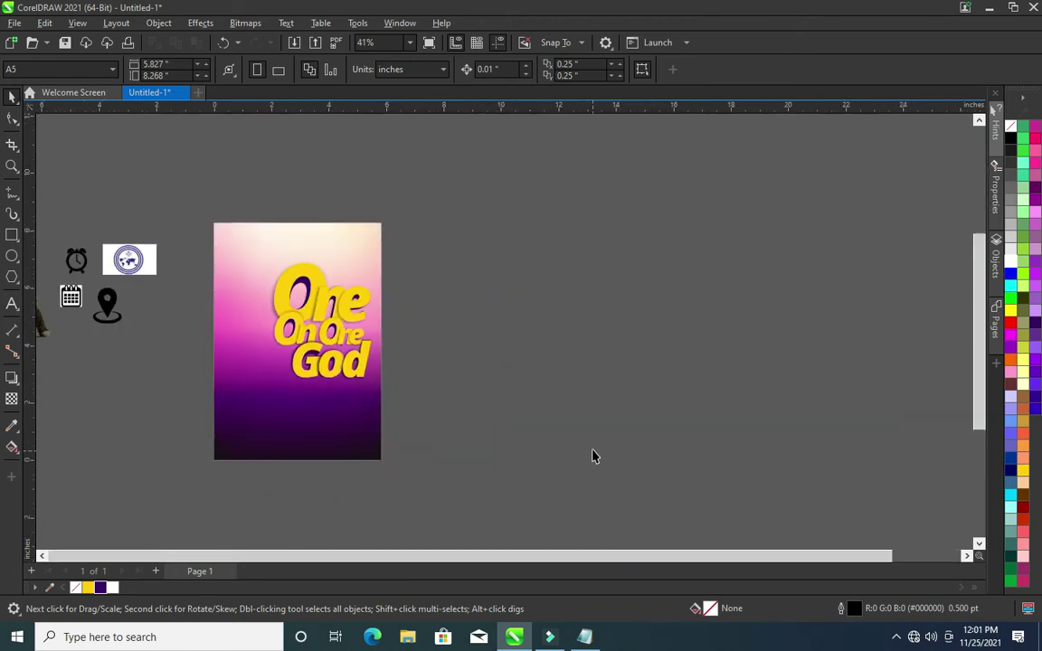
pyautogui.scroll(4, 593, 457)
pyautogui.click(209, 184)
# Undo, then rearrange the pasteboard photo, calendar icon and alarm clock beside the pin
pyautogui.hotkey('ctrl', 'z')
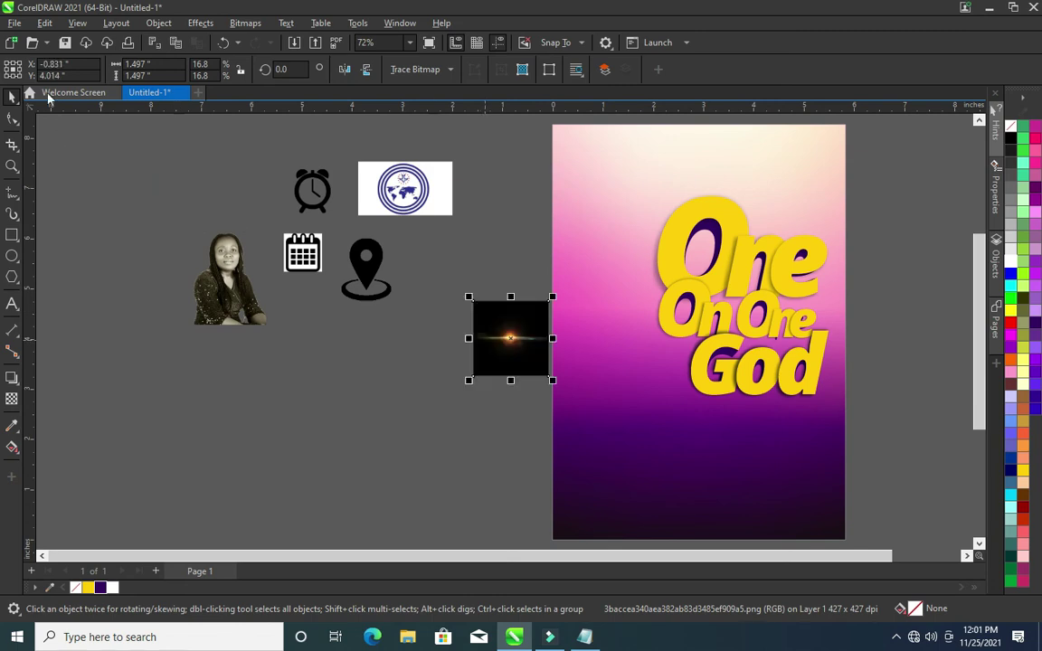
pyautogui.moveTo(108, 131); pyautogui.dragTo(518, 412)
pyautogui.moveTo(520, 433); pyautogui.dragTo(459, 395)
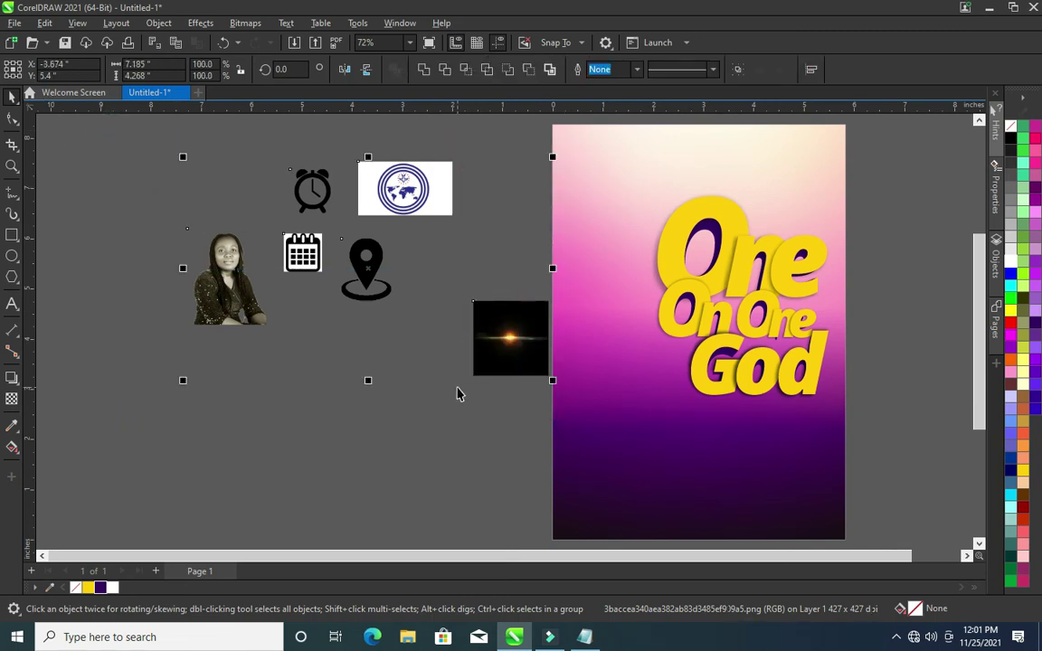
pyautogui.click(256, 386)
pyautogui.moveTo(205, 249); pyautogui.dragTo(317, 332)
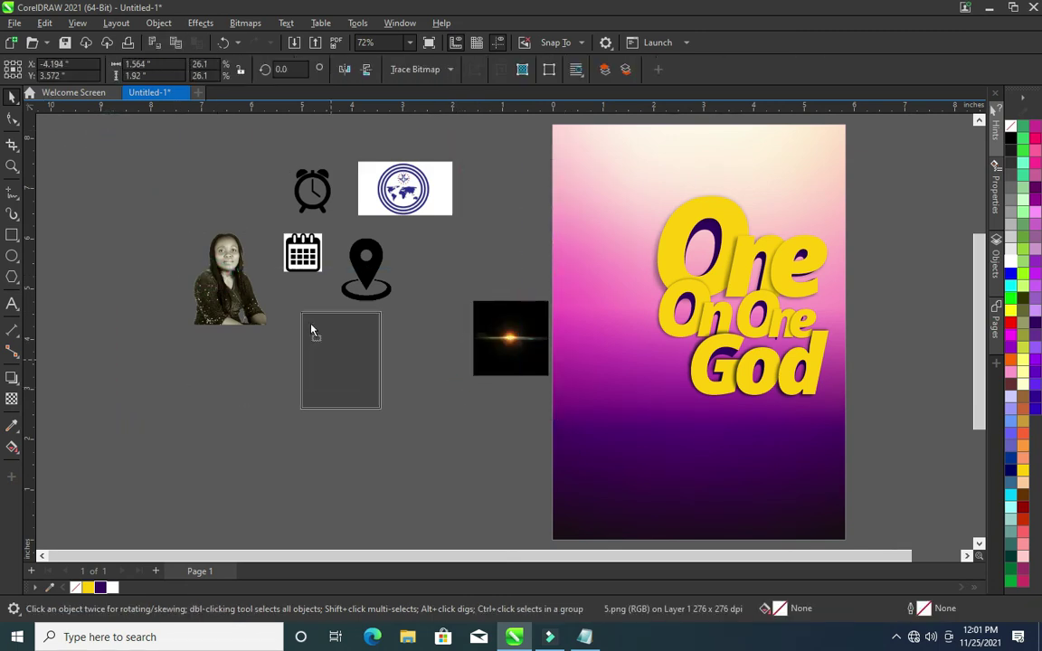
pyautogui.moveTo(314, 270)
pyautogui.mouseDown()
pyautogui.moveTo(418, 276)
pyautogui.moveTo(427, 288)
pyautogui.mouseUp()
pyautogui.moveTo(312, 191); pyautogui.dragTo(375, 240)
pyautogui.hscroll(2, 411, 351)
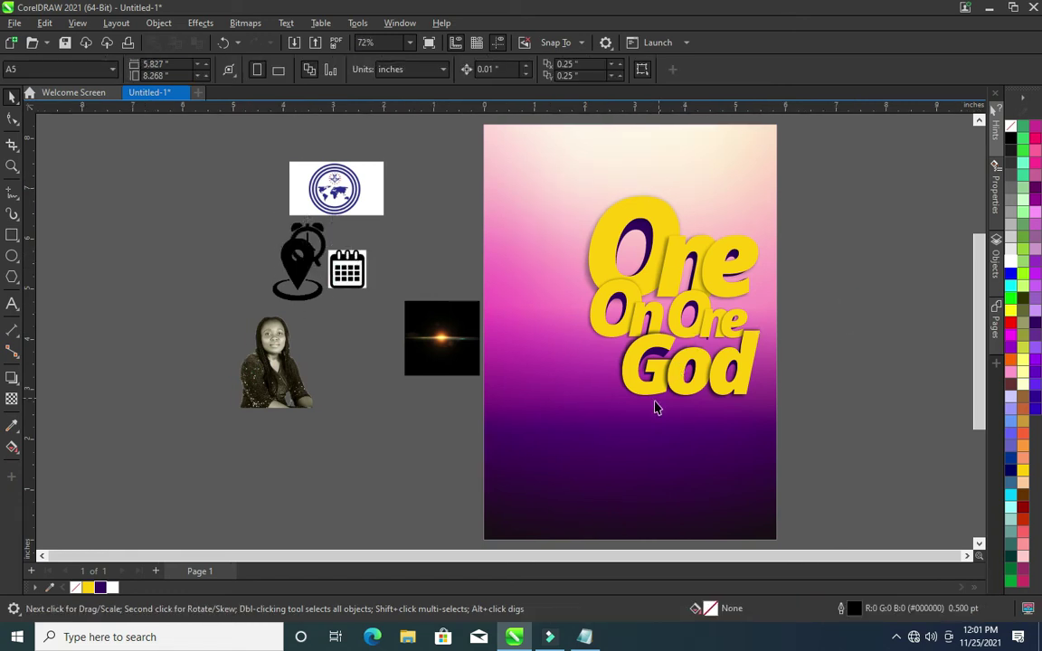
pyautogui.scroll(2, 593, 375)
# Enlarge the lens-flare image, give it a fountain transparency fade, and convert it to a bitmap
pyautogui.click(373, 311)
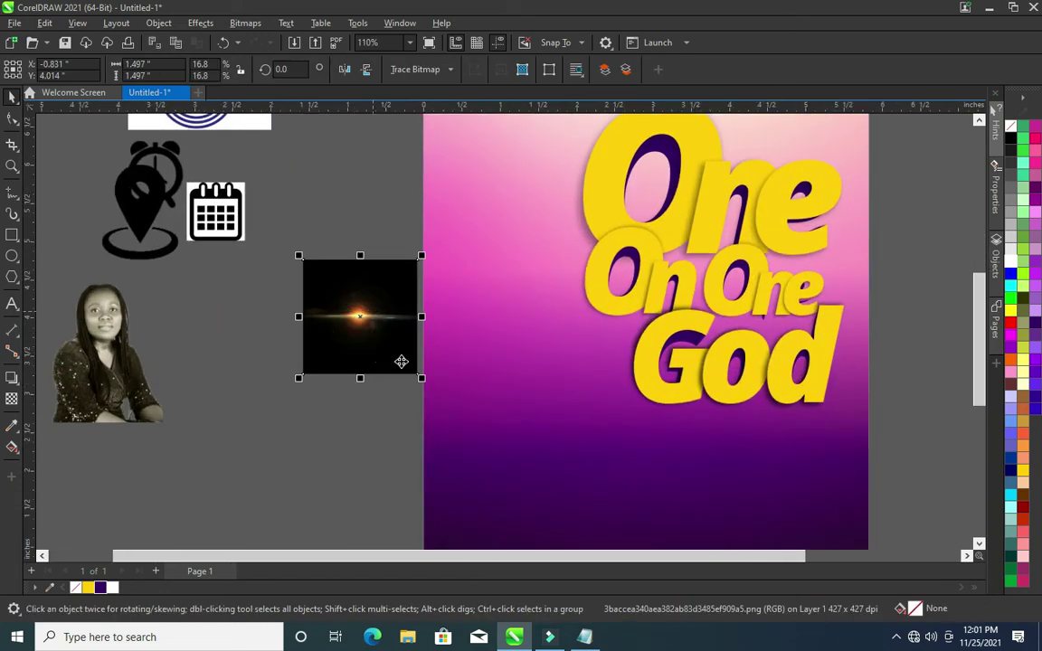
pyautogui.moveTo(302, 389); pyautogui.dragTo(270, 421)
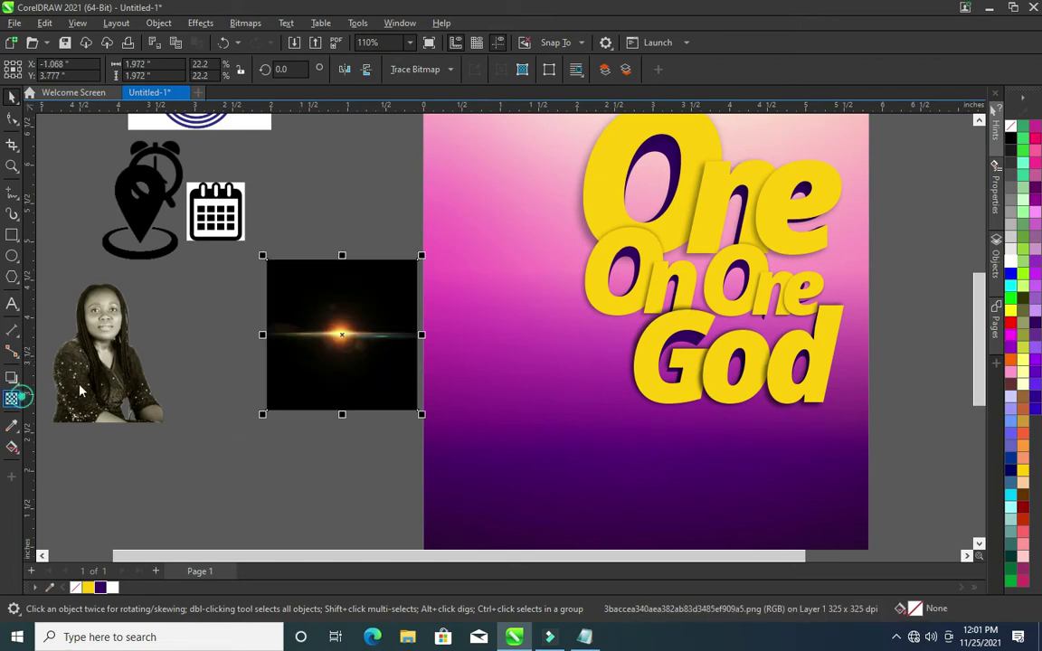
pyautogui.click(12, 398)
pyautogui.moveTo(352, 373); pyautogui.dragTo(350, 409)
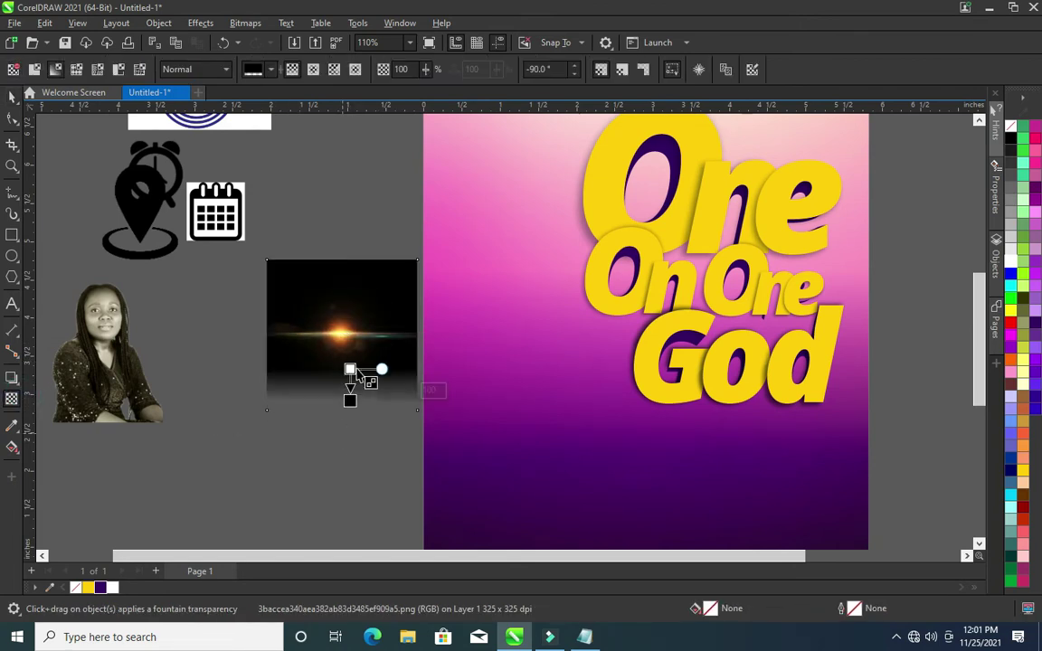
pyautogui.moveTo(350, 369); pyautogui.dragTo(351, 326)
pyautogui.click(245, 23)
pyautogui.click(557, 357)
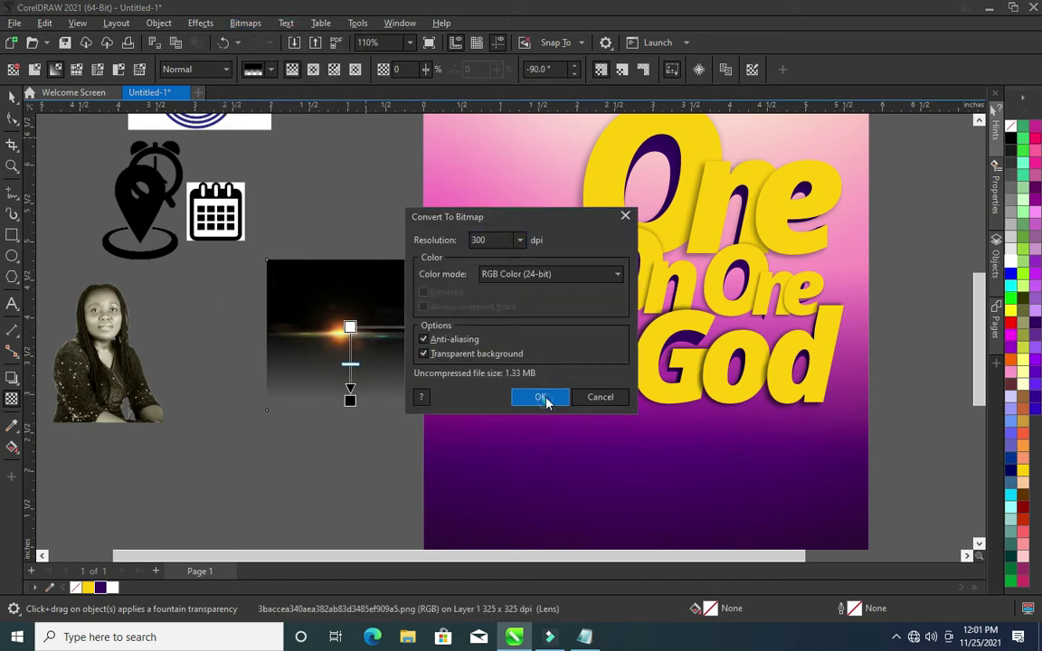
pyautogui.click(541, 398)
# Apply vertical then horizontal transparency fades to the flare, converting to bitmap after each
pyautogui.moveTo(343, 304); pyautogui.dragTo(343, 260)
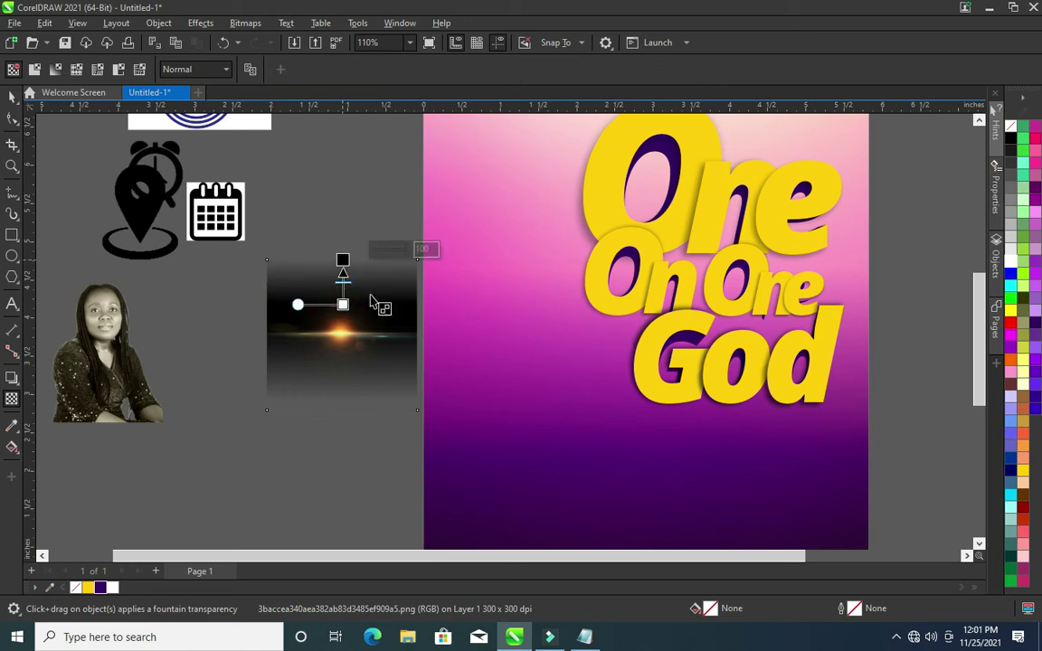
pyautogui.click(245, 23)
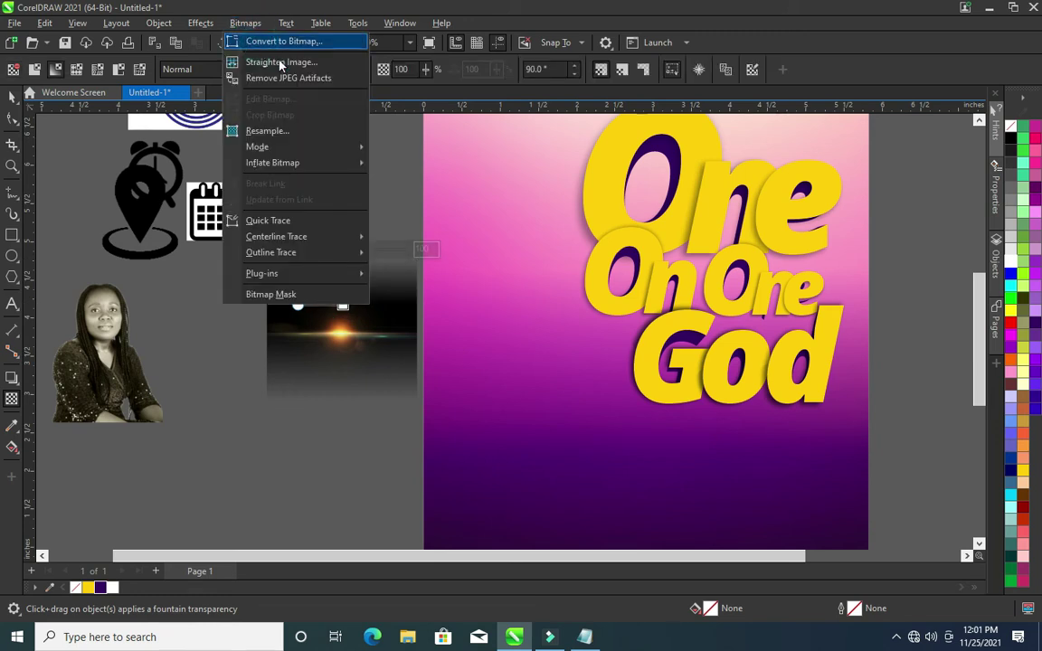
pyautogui.click(283, 41)
pyautogui.click(540, 396)
pyautogui.moveTo(277, 328); pyautogui.dragTo(273, 340)
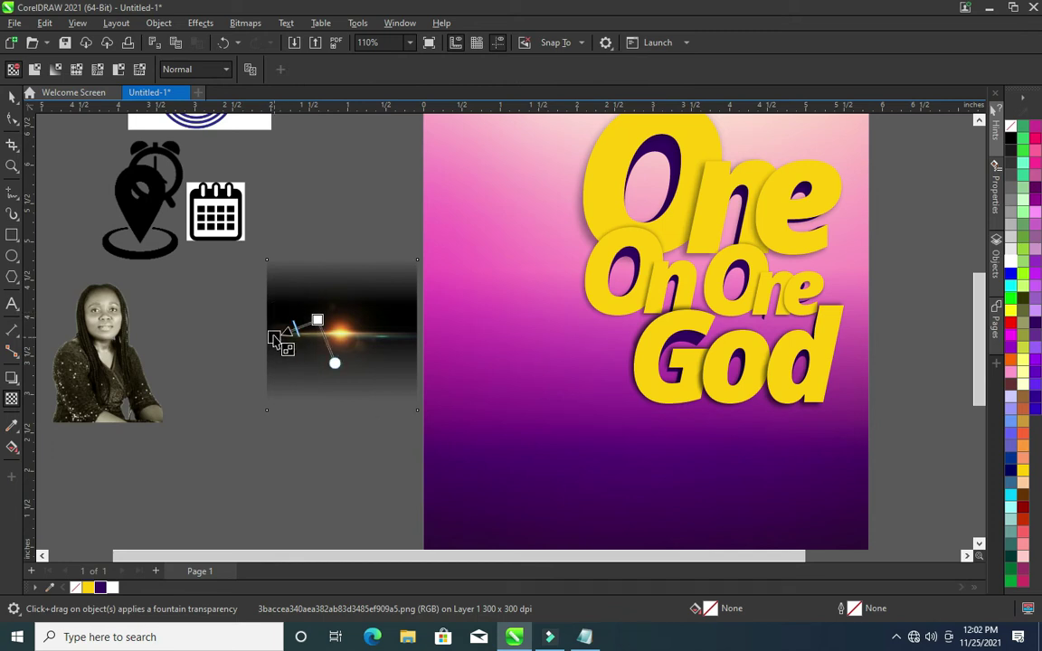
pyautogui.moveTo(276, 333); pyautogui.dragTo(319, 332)
pyautogui.click(242, 27)
pyautogui.click(281, 43)
pyautogui.click(533, 395)
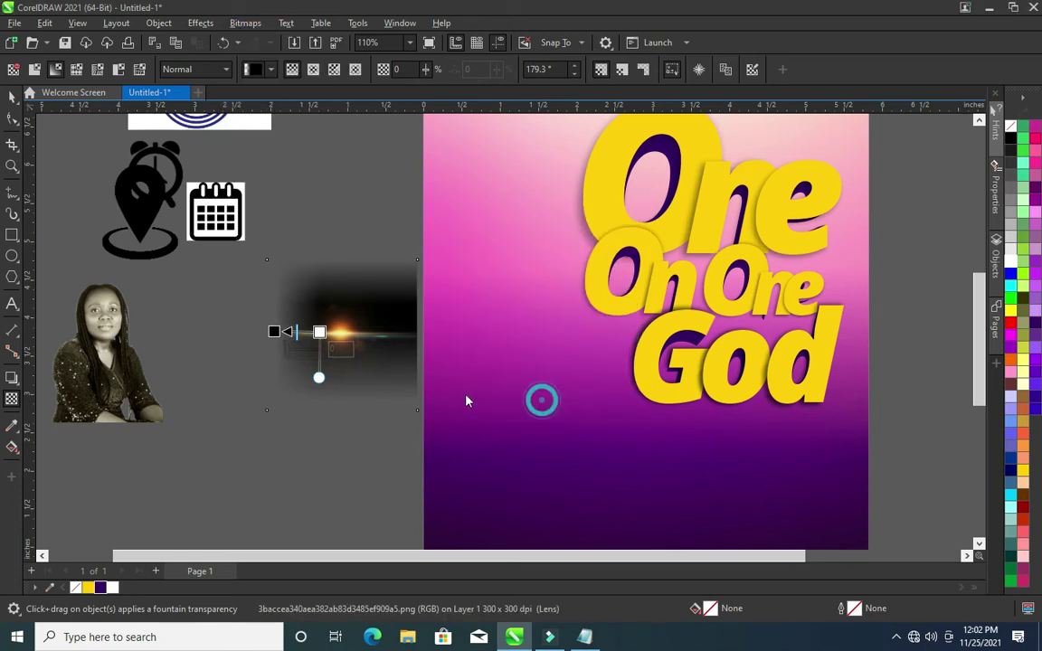
# Add a fade running right from the flare centre and convert it to a bitmap again
pyautogui.scroll(2, 384, 319)
pyautogui.moveTo(384, 329); pyautogui.dragTo(430, 331)
pyautogui.click(245, 22)
pyautogui.click(590, 400)
pyautogui.click(534, 395)
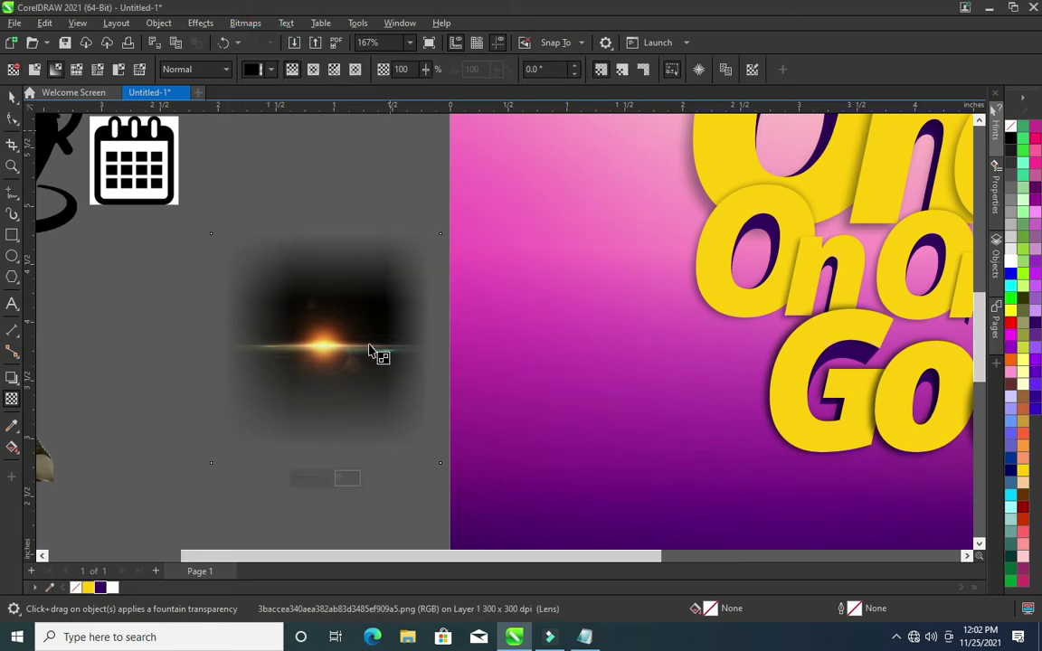
# Set the flare's transparency merge mode to Screen
pyautogui.scroll(-1, 378, 354)
pyautogui.click(12, 114)
pyautogui.click(195, 69)
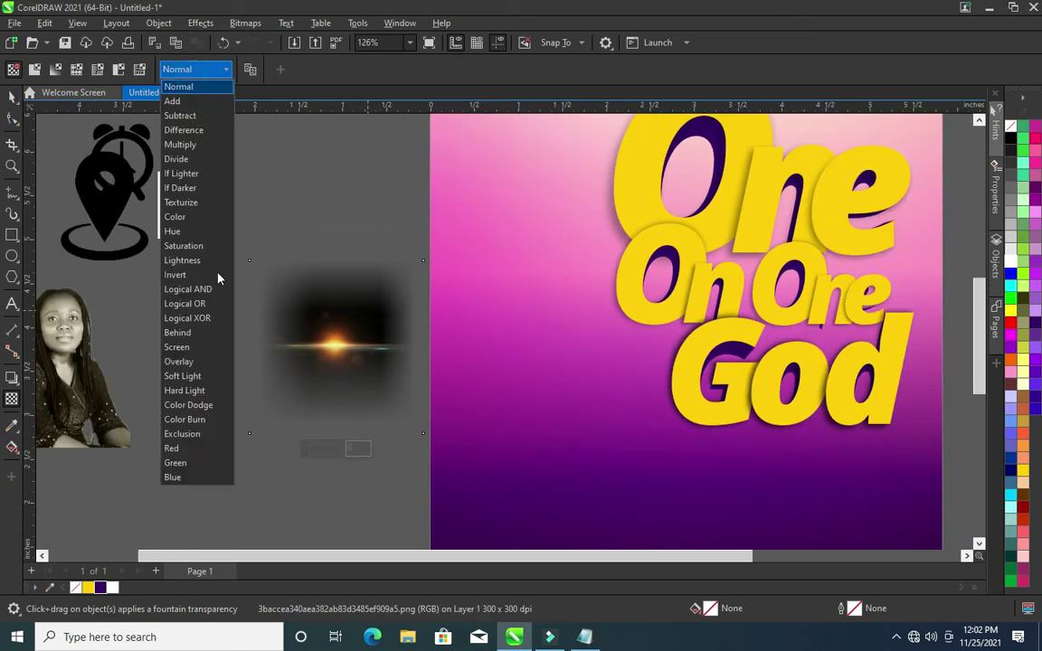
pyautogui.click(185, 348)
pyautogui.click(13, 95)
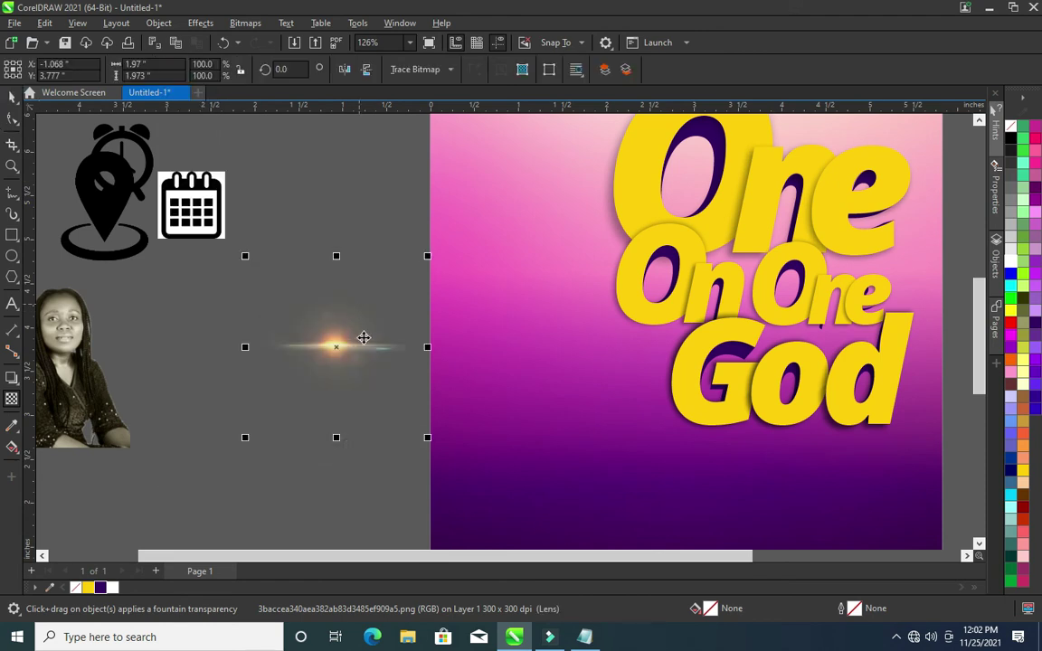
# Move the lens flare onto the title near 'One' and scale it up to about 208%
pyautogui.moveTo(387, 344); pyautogui.dragTo(805, 243)
pyautogui.scroll(-2, 751, 252)
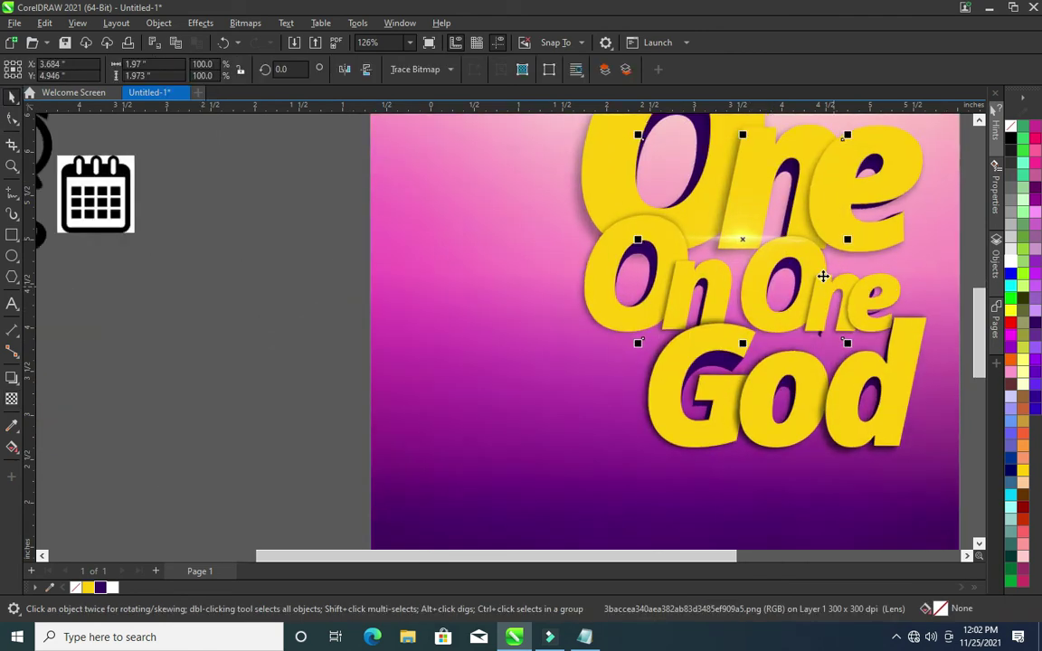
pyautogui.hscroll(2, 780, 558)
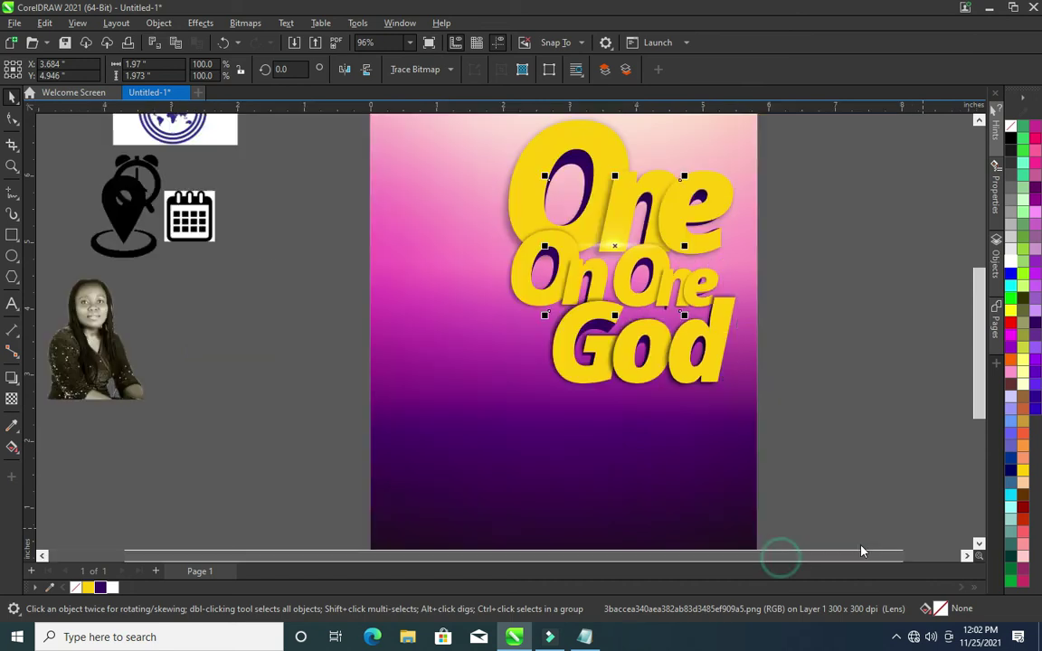
pyautogui.scroll(3, 653, 191)
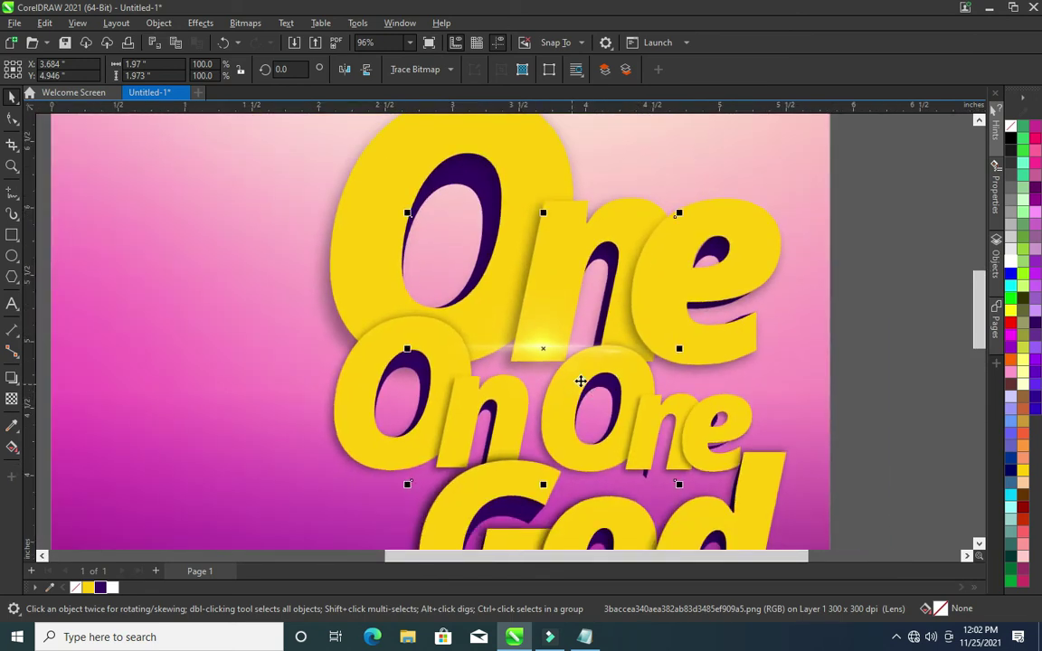
pyautogui.moveTo(680, 486); pyautogui.dragTo(778, 539)
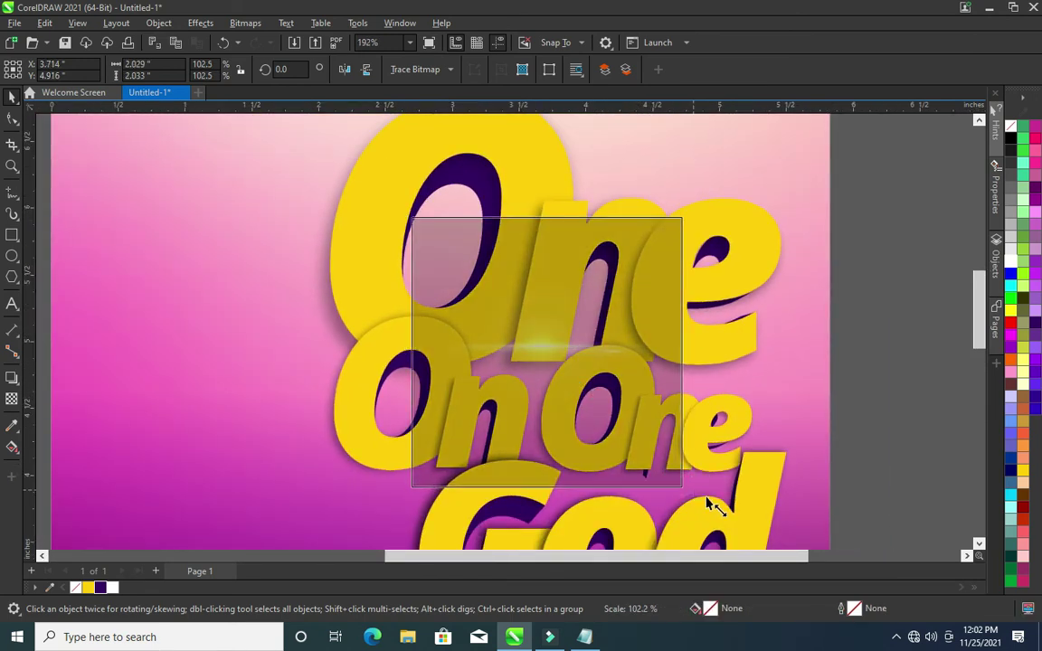
pyautogui.moveTo(544, 340)
pyautogui.mouseDown()
pyautogui.moveTo(537, 372)
pyautogui.moveTo(554, 378)
pyautogui.mouseUp()
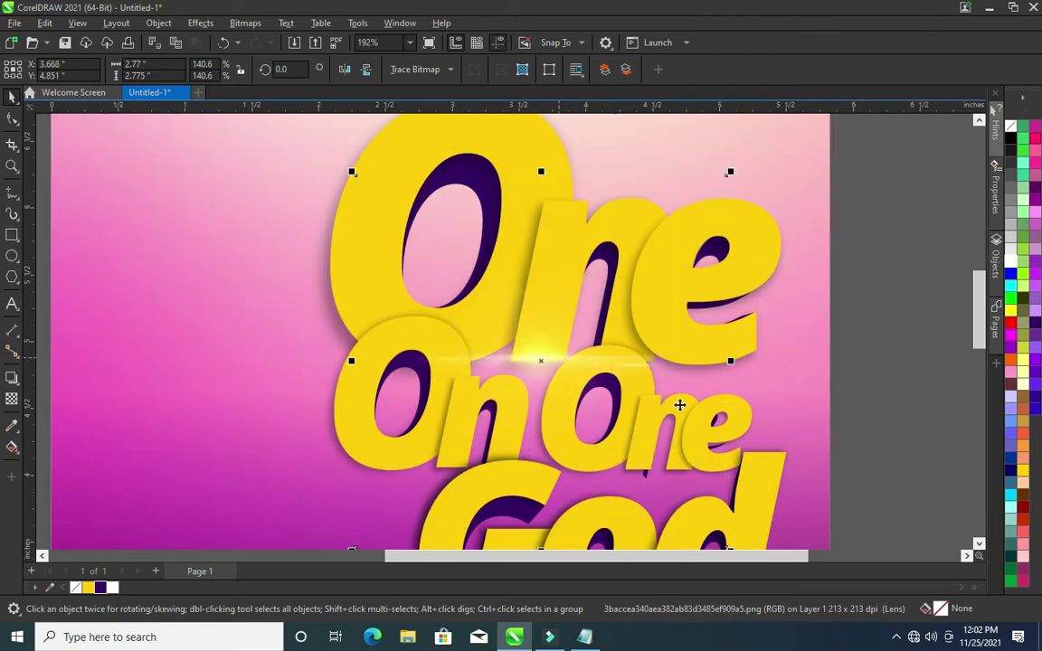
pyautogui.scroll(-3, 680, 405)
pyautogui.scroll(2, 717, 477)
pyautogui.moveTo(685, 477); pyautogui.dragTo(735, 528)
# Duplicate the flare with Ctrl+D and place the copy over the title
pyautogui.scroll(-1, 668, 336)
pyautogui.scroll(-2, 733, 293)
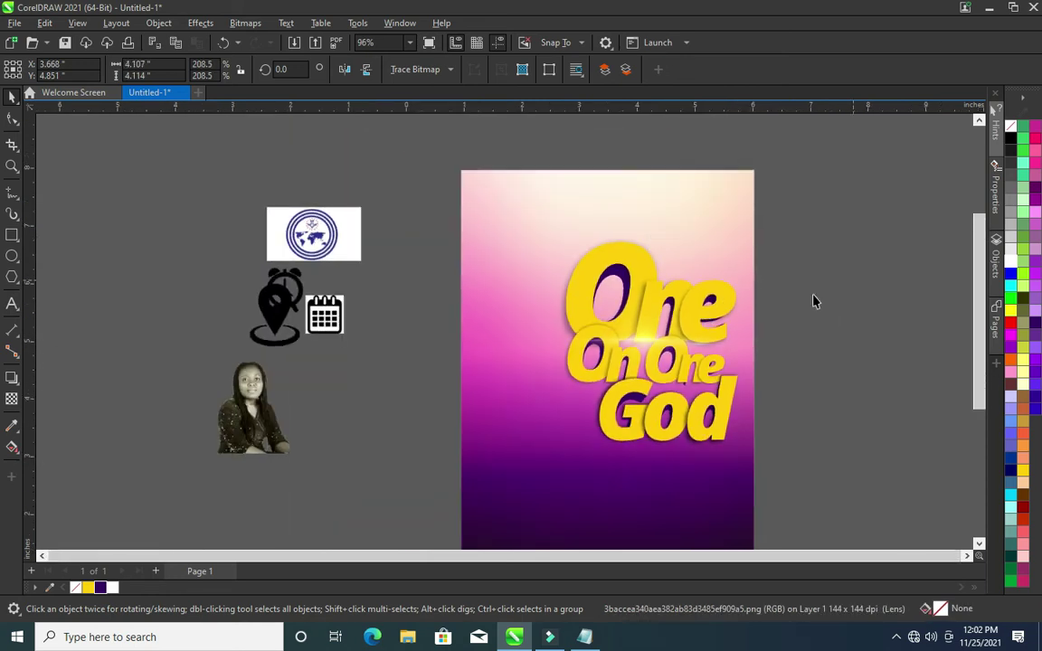
pyautogui.hotkey('ctrl', 'd')
pyautogui.moveTo(647, 378); pyautogui.dragTo(670, 374)
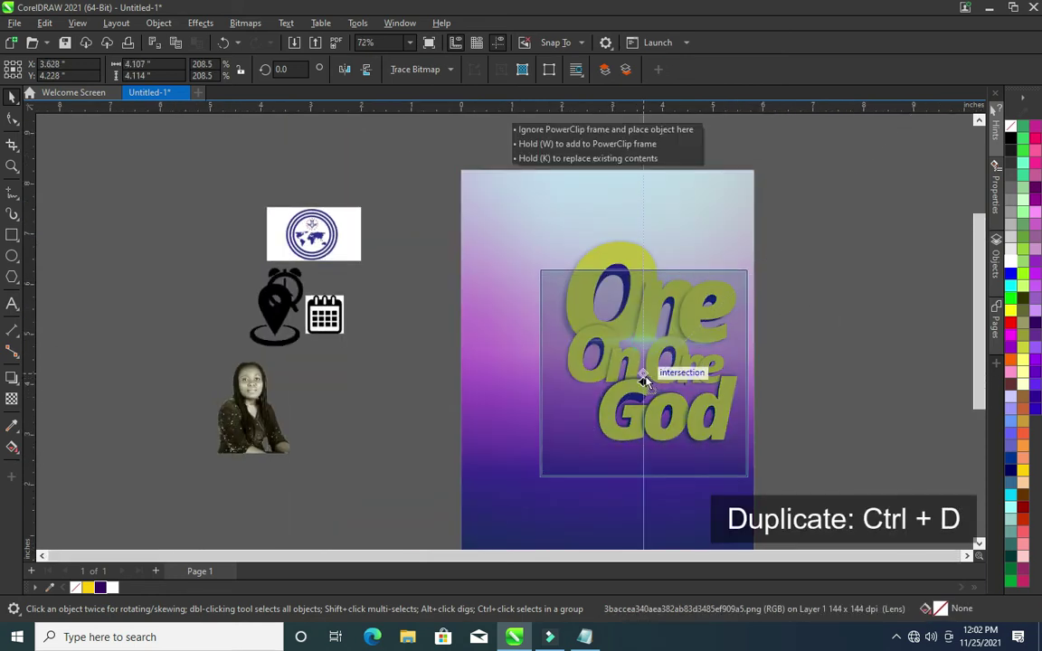
pyautogui.scroll(1, 670, 373)
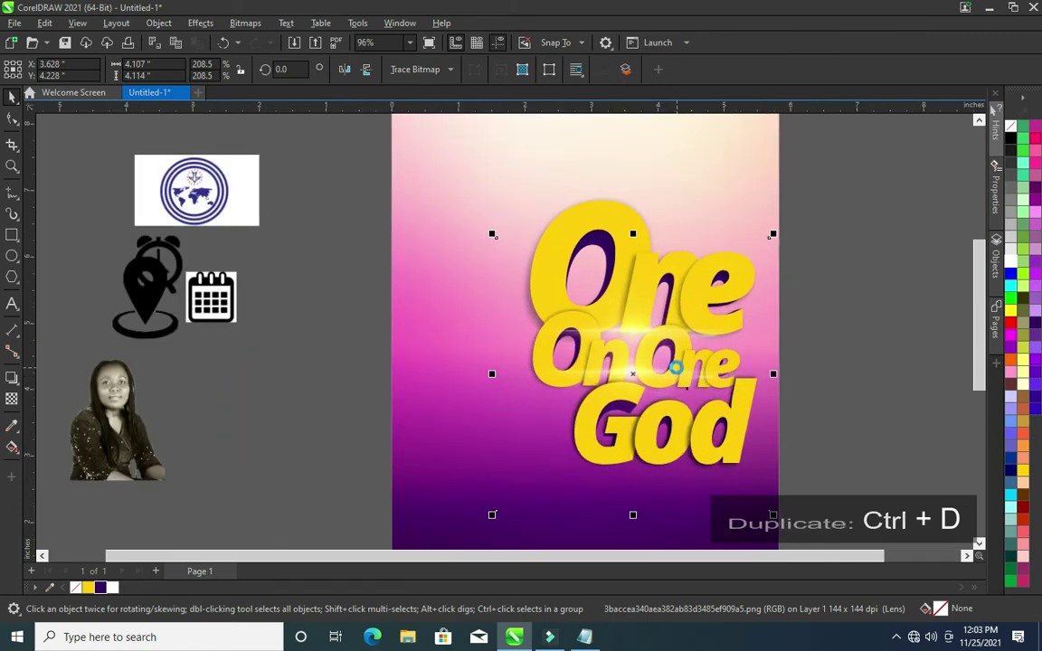
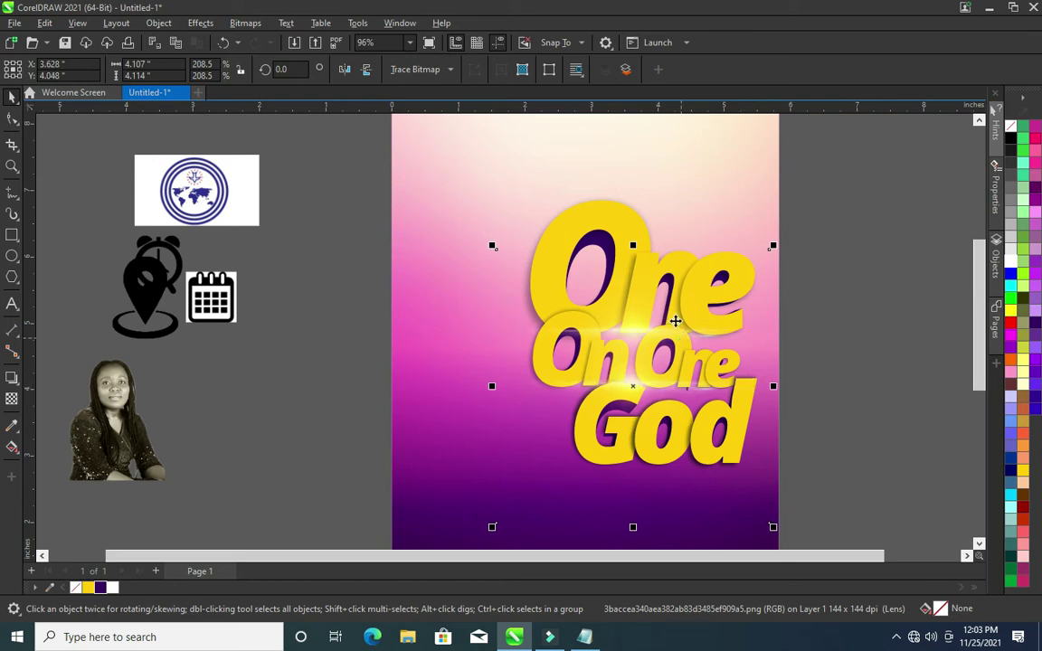
# Clip the 'One On One God' title inside the page frame with PowerClip Inside
pyautogui.scroll(-1, 639, 309)
pyautogui.scroll(1, 644, 308)
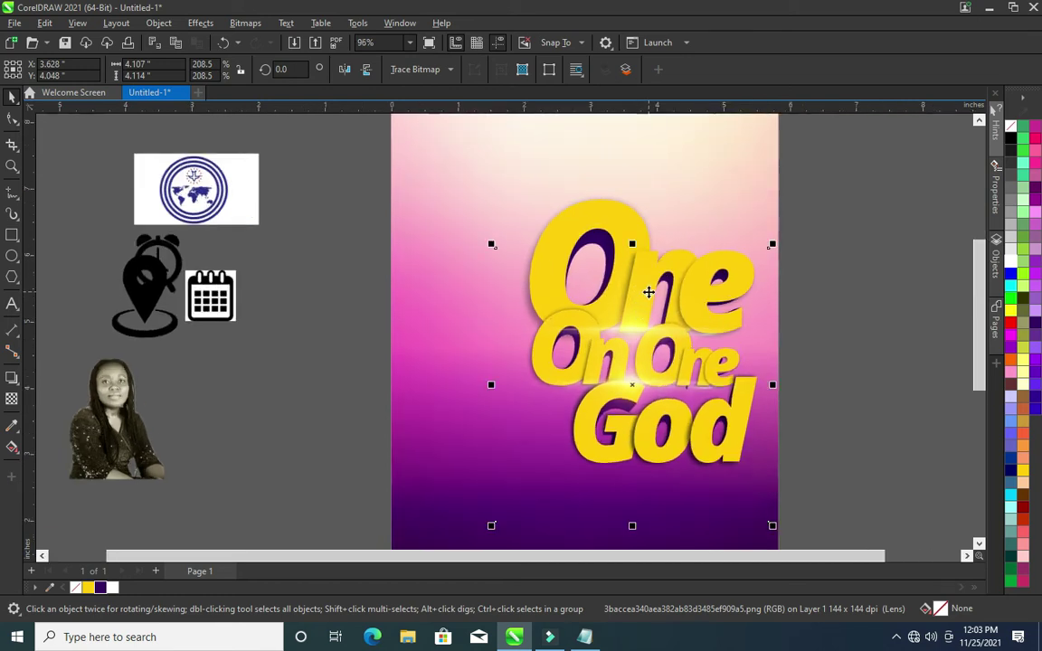
pyautogui.scroll(-2, 714, 234)
pyautogui.moveTo(826, 175); pyautogui.dragTo(401, 521)
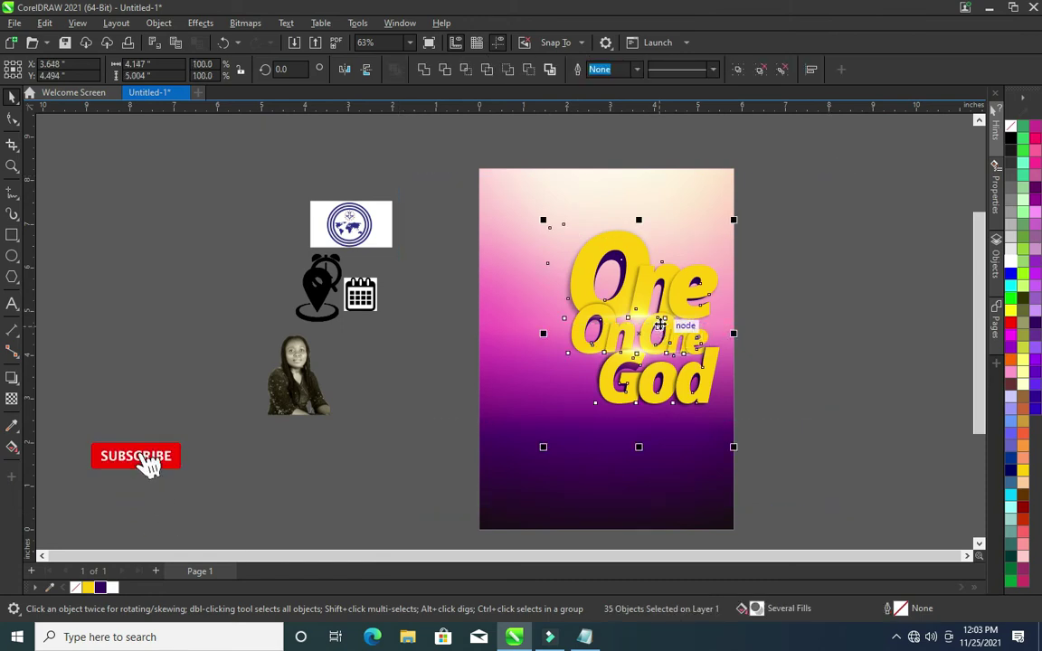
pyautogui.rightClick(662, 308)
pyautogui.click(712, 407)
pyautogui.click(640, 366)
pyautogui.click(782, 383)
pyautogui.scroll(1, 650, 305)
pyautogui.scroll(-1, 649, 305)
pyautogui.scroll(1, 375, 335)
# Move the portrait photo onto the page's lower-left area
pyautogui.click(245, 386)
pyautogui.moveTo(284, 392); pyautogui.dragTo(572, 516)
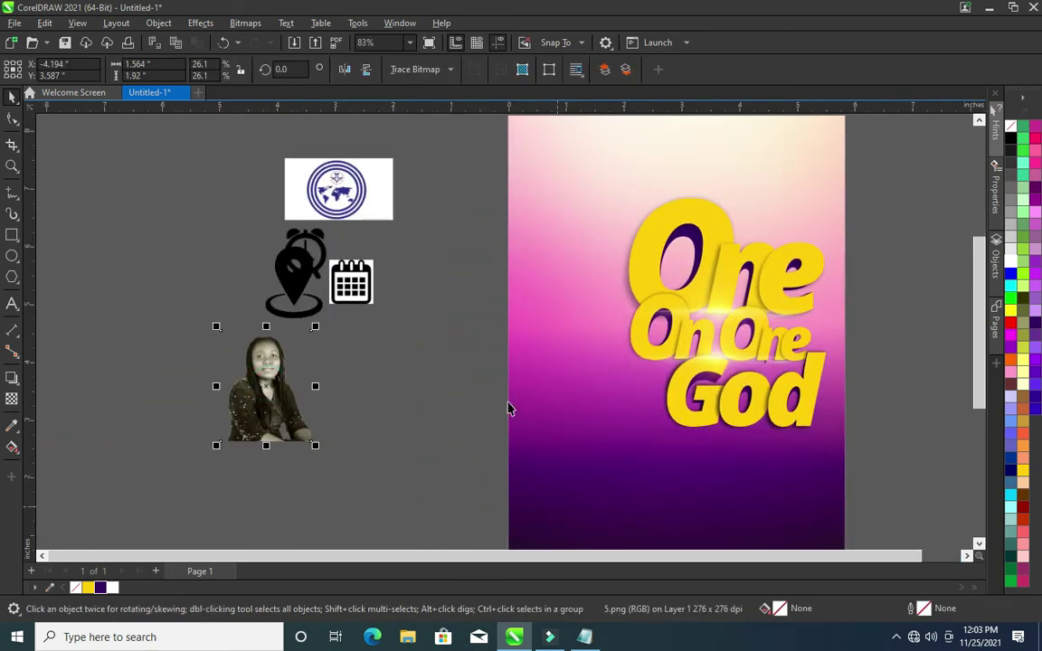
pyautogui.scroll(-2, 517, 428)
pyautogui.scroll(1, 542, 489)
pyautogui.moveTo(572, 517); pyautogui.dragTo(542, 509)
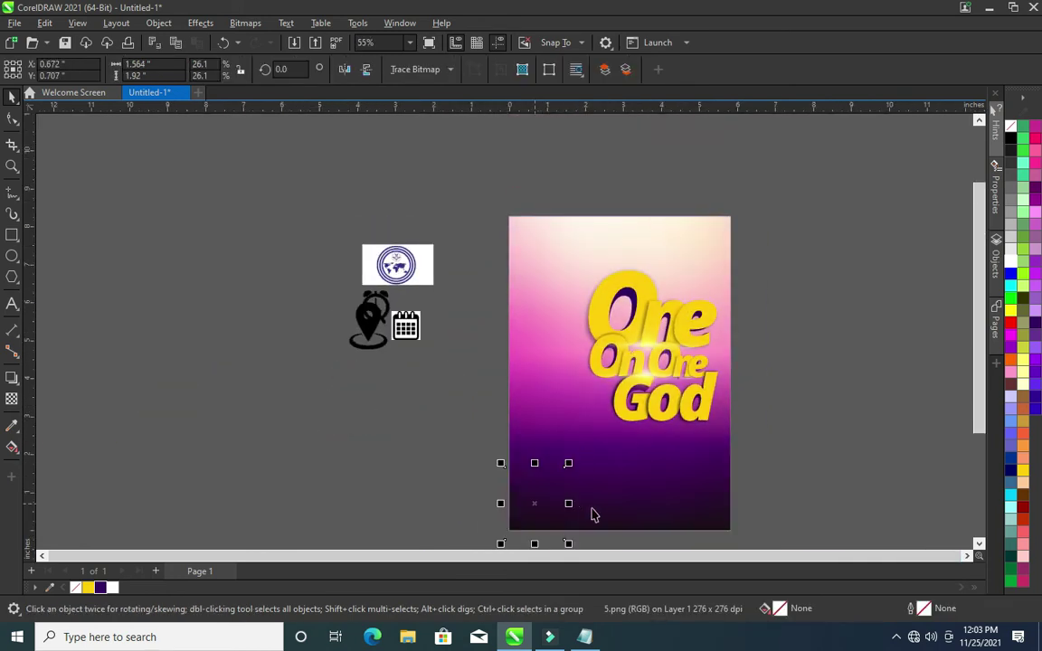
pyautogui.scroll(1, 583, 509)
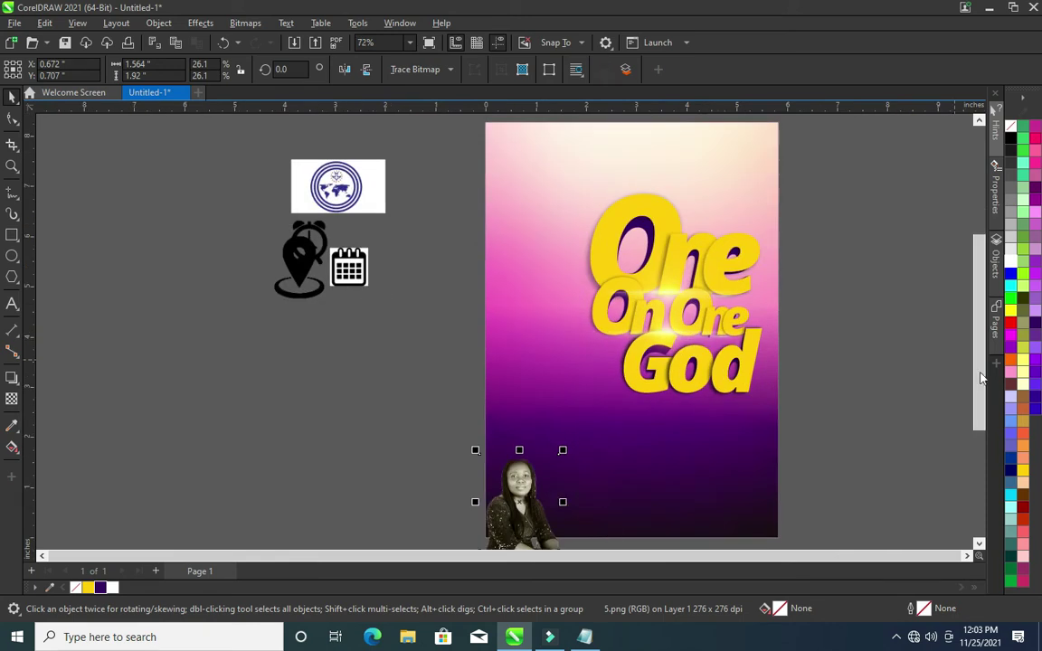
pyautogui.scroll(-1, 959, 399)
pyautogui.scroll(1, 511, 444)
pyautogui.scroll(2, 511, 445)
pyautogui.moveTo(590, 319); pyautogui.dragTo(692, 198)
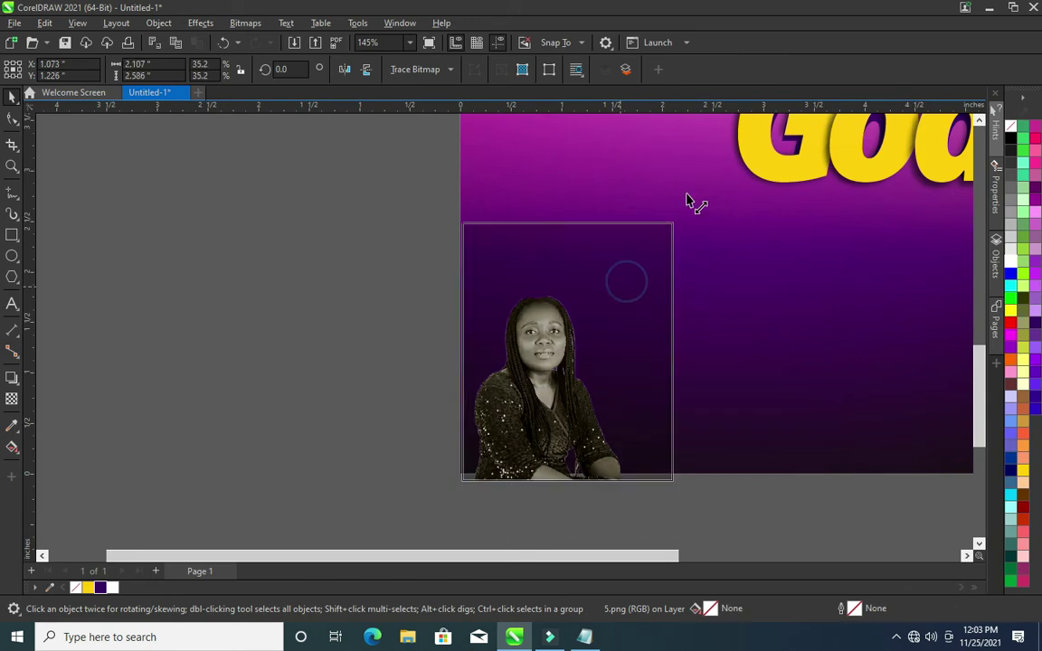
# Enlarge the portrait from its corner handle until it fills the lower-left of the page
pyautogui.moveTo(568, 335); pyautogui.dragTo(541, 331)
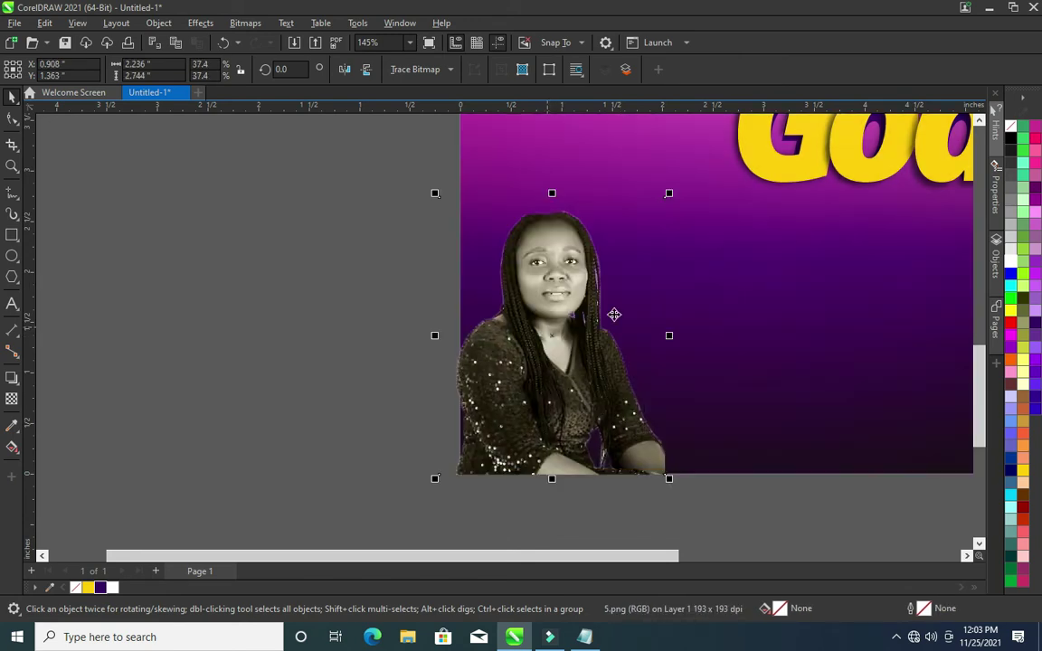
pyautogui.moveTo(676, 198); pyautogui.dragTo(697, 182)
pyautogui.hotkey('shift', 'F4')
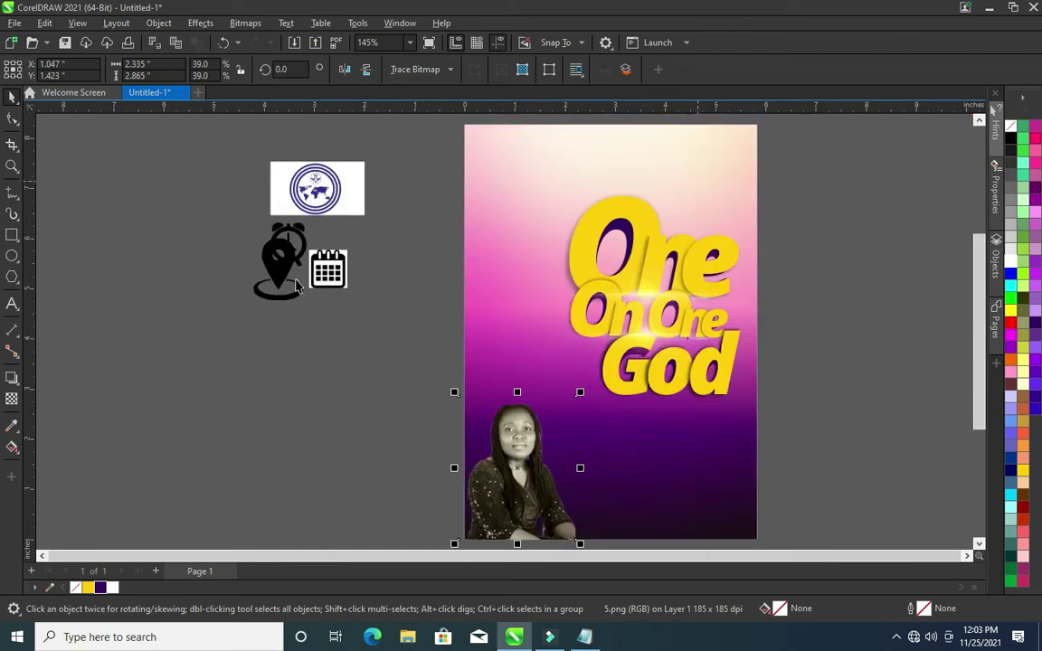
pyautogui.click(880, 352)
pyautogui.scroll(-1, 883, 366)
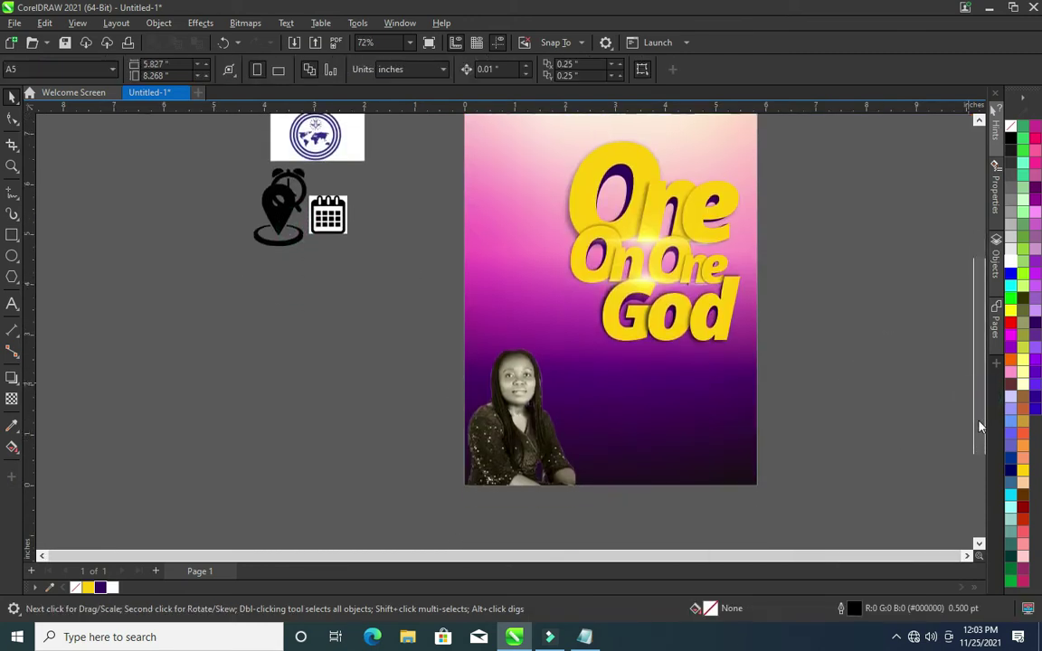
pyautogui.scroll(1, 611, 393)
pyautogui.scroll(2, 502, 367)
pyautogui.click(482, 375)
pyautogui.moveTo(567, 320); pyautogui.dragTo(584, 308)
pyautogui.scroll(-2, 584, 304)
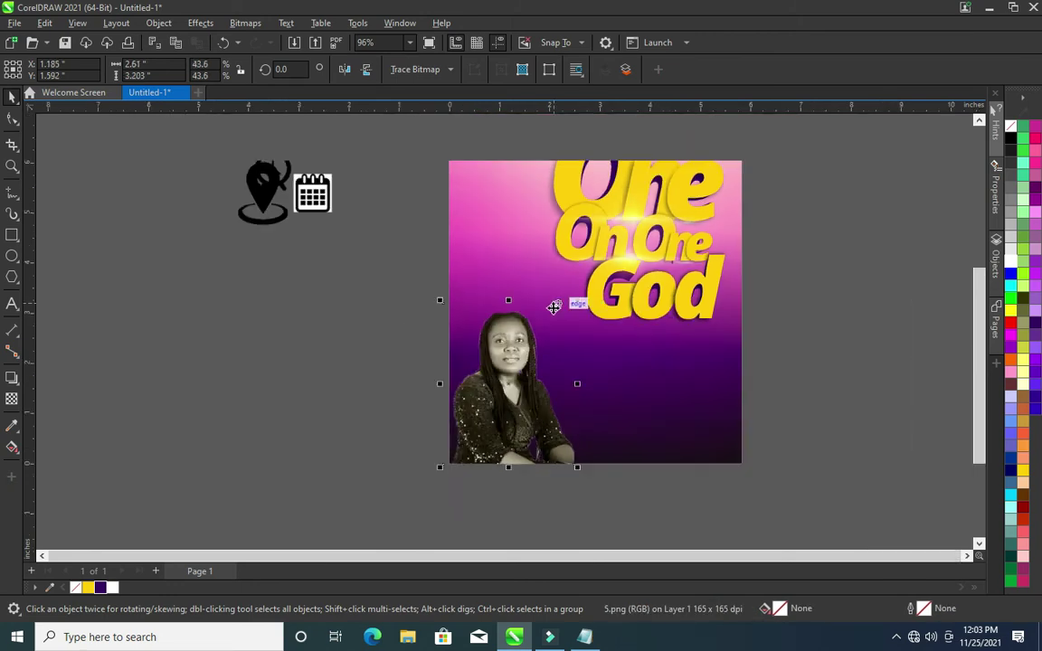
pyautogui.moveTo(978, 431); pyautogui.dragTo(866, 389)
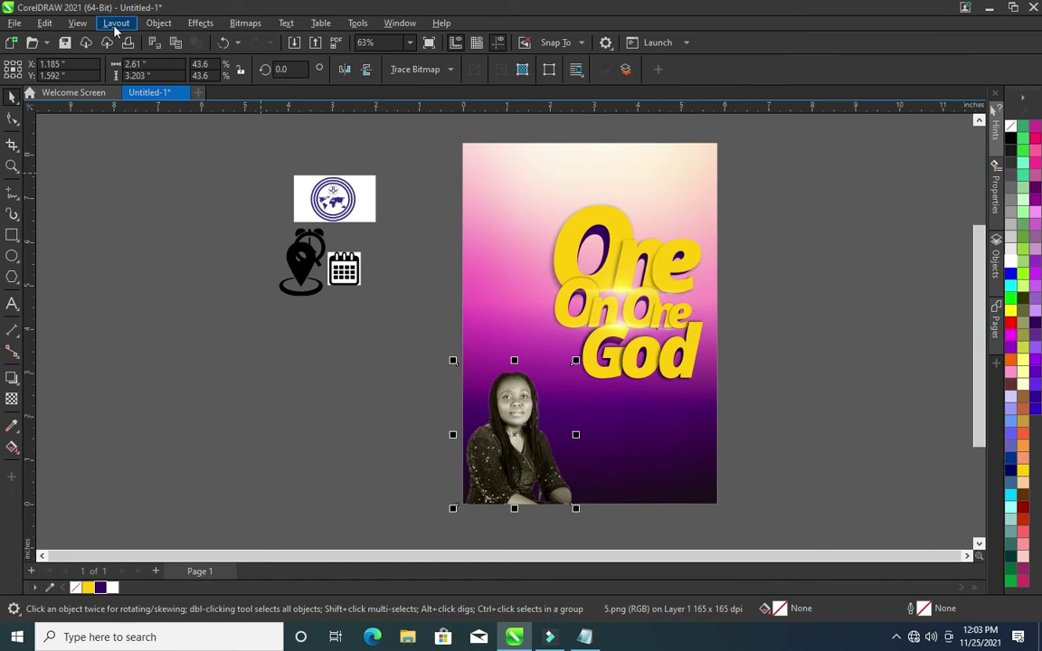
pyautogui.click(156, 29)
# Adjust the portrait with Hue/Saturation/Lightness: Hue -35, Saturation 31
pyautogui.click(122, 28)
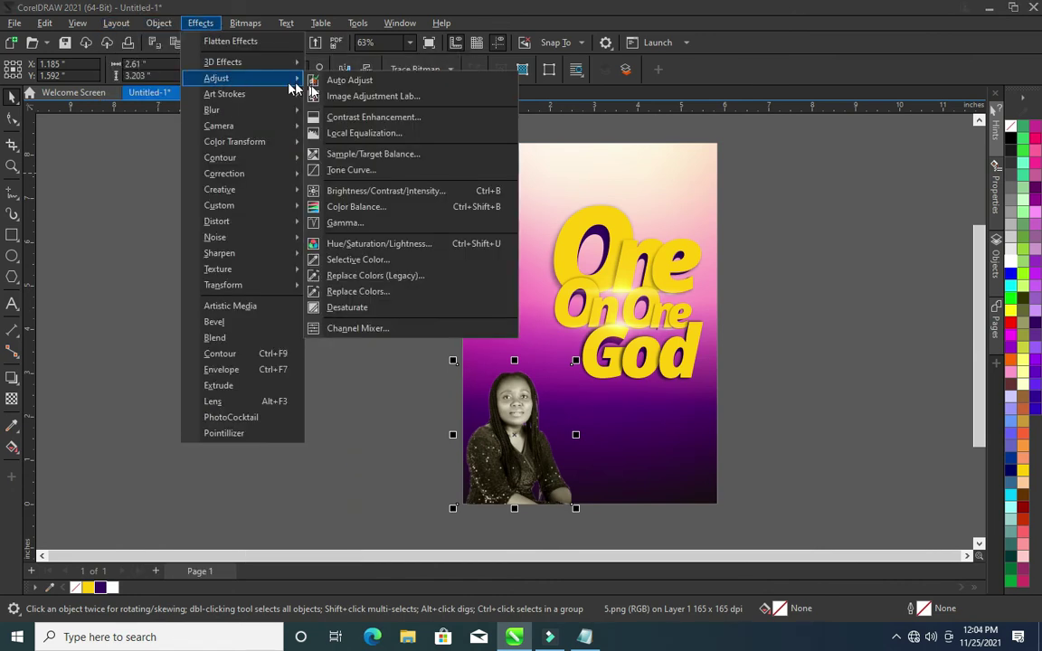
pyautogui.moveTo(216, 78)
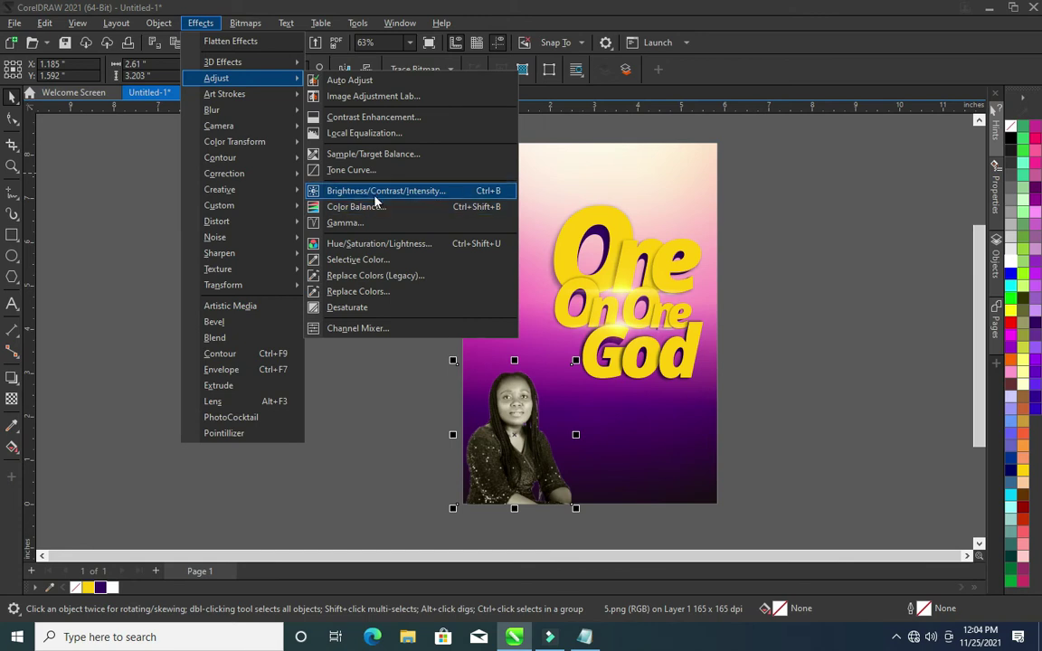
pyautogui.click(375, 246)
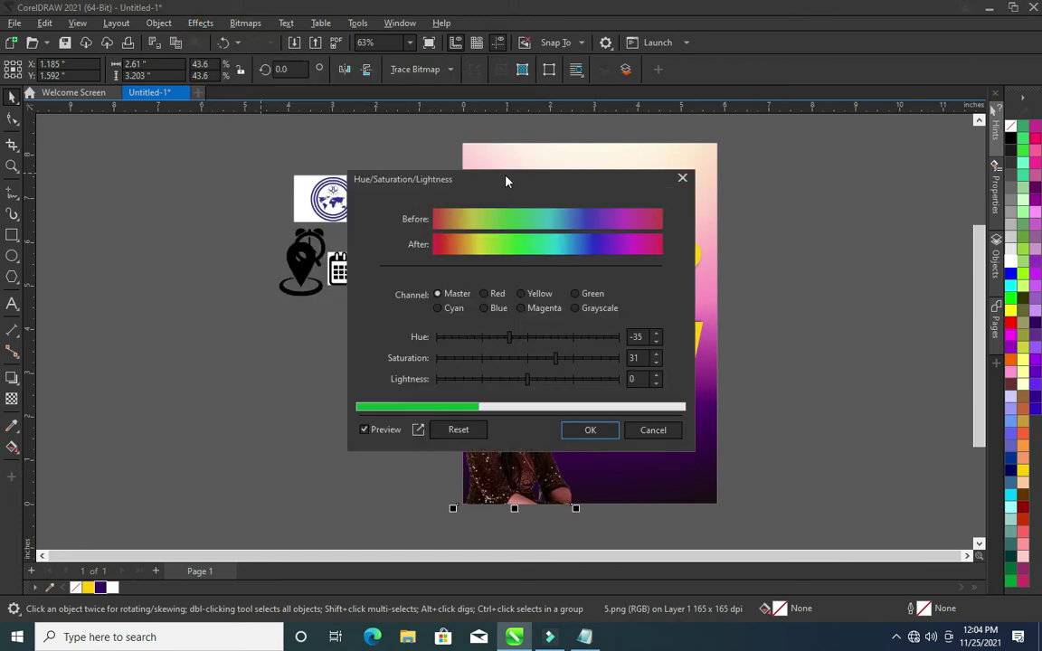
pyautogui.moveTo(507, 177); pyautogui.dragTo(216, 167)
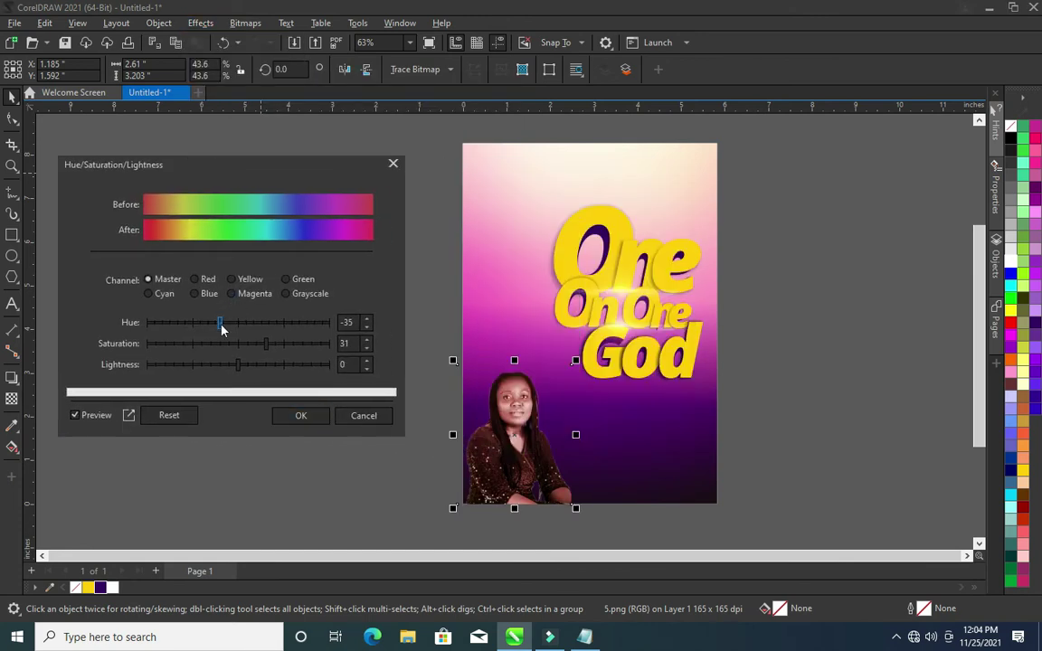
pyautogui.doubleClick(351, 322)
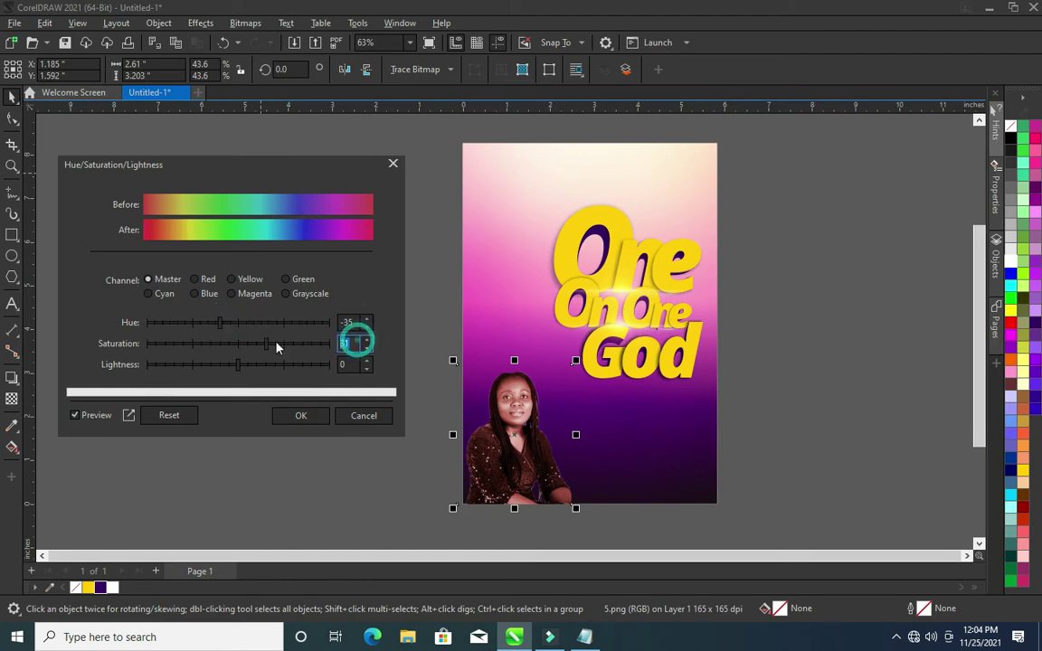
pyautogui.click(304, 418)
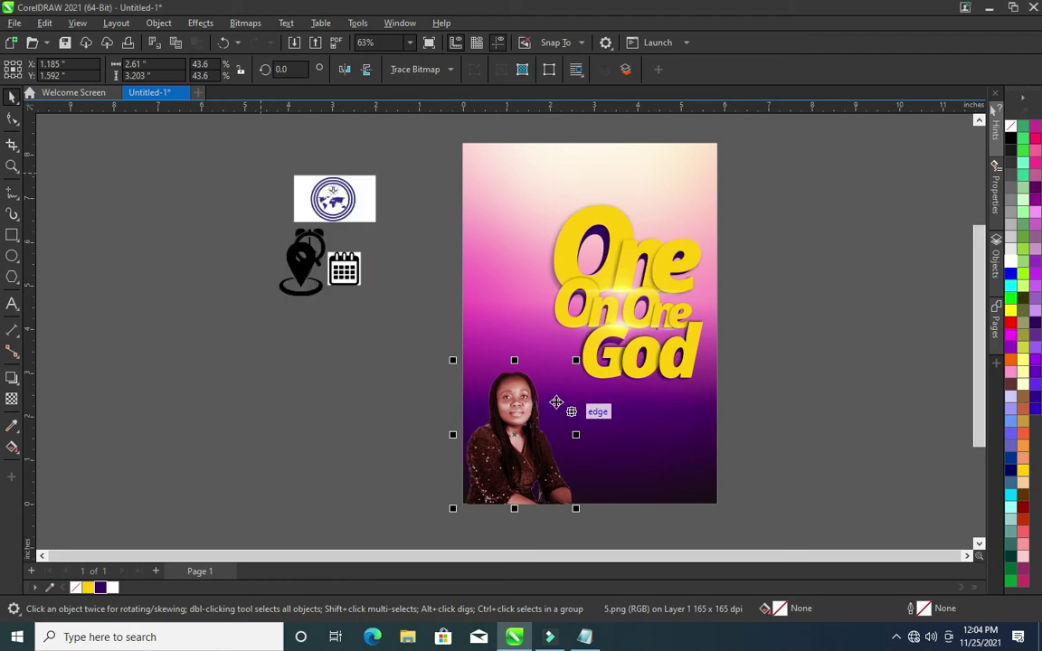
pyautogui.scroll(1, 528, 415)
# PowerClip the portrait inside the page frame so its overhanging edges are trimmed
pyautogui.click(516, 432)
pyautogui.rightClick(517, 436)
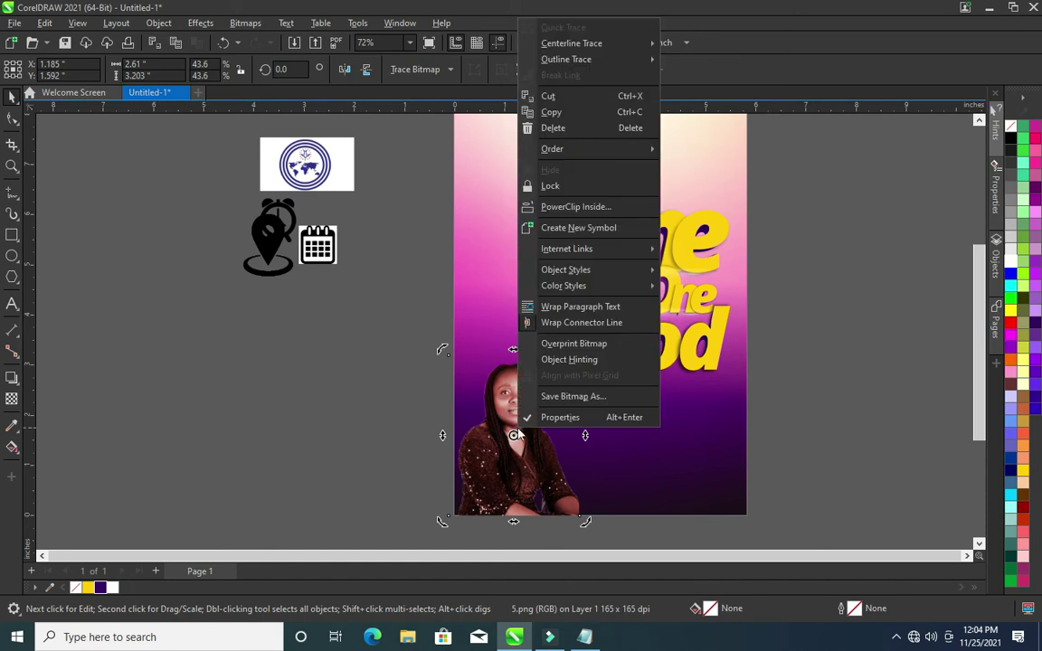
pyautogui.click(575, 208)
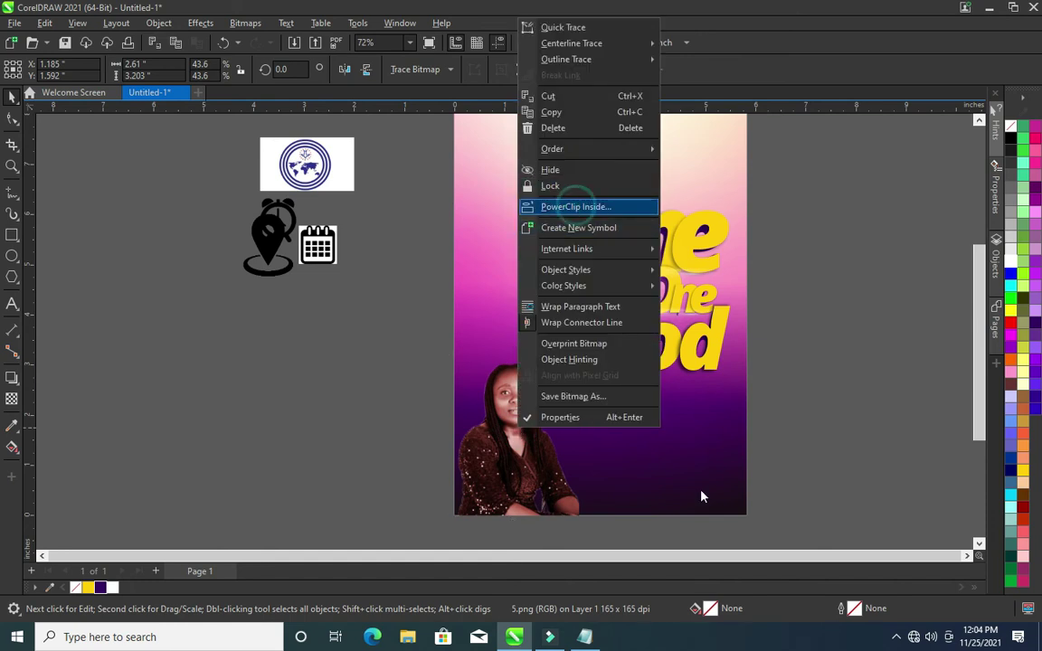
pyautogui.click(682, 414)
pyautogui.click(820, 404)
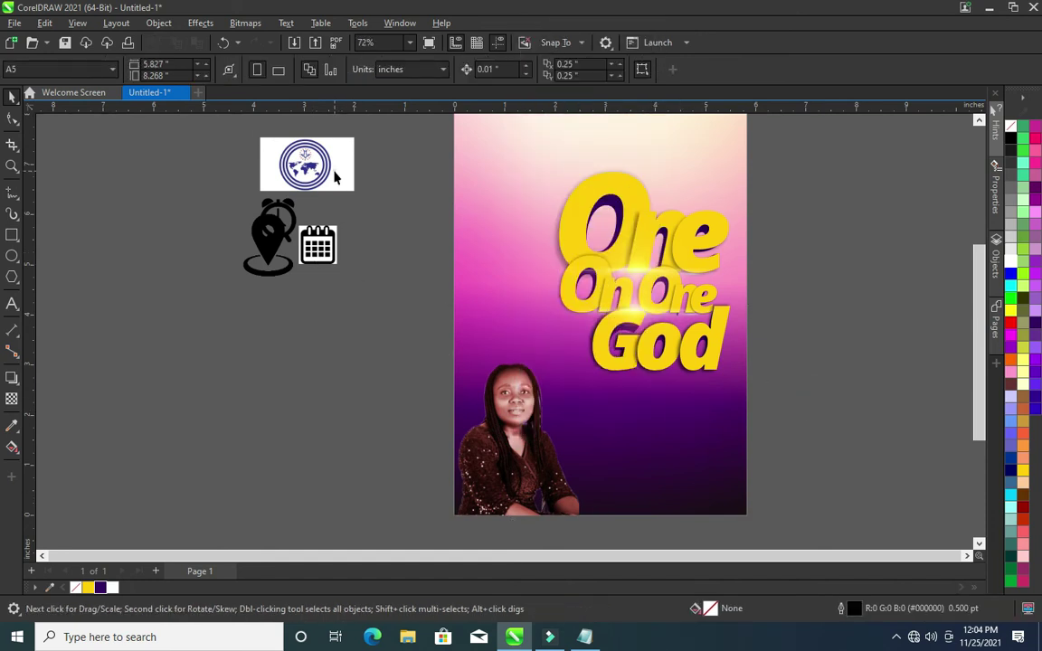
# Trace the logo bitmap as Outline Trace Line Art and delete the original bitmap
pyautogui.click(334, 178)
pyautogui.click(449, 71)
pyautogui.moveTo(435, 120)
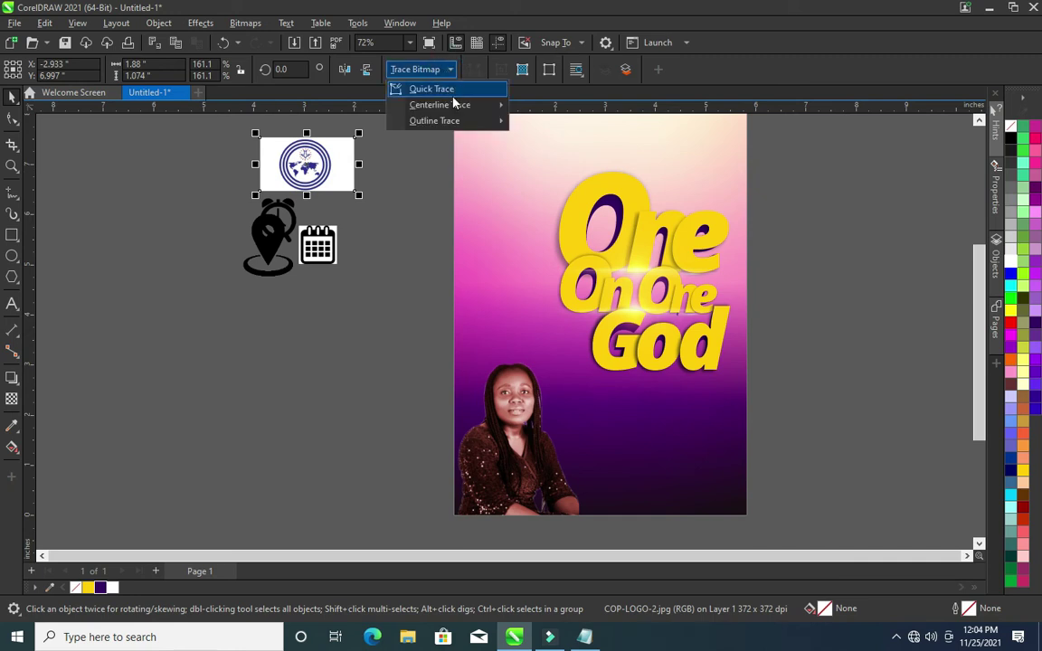
pyautogui.click(576, 127)
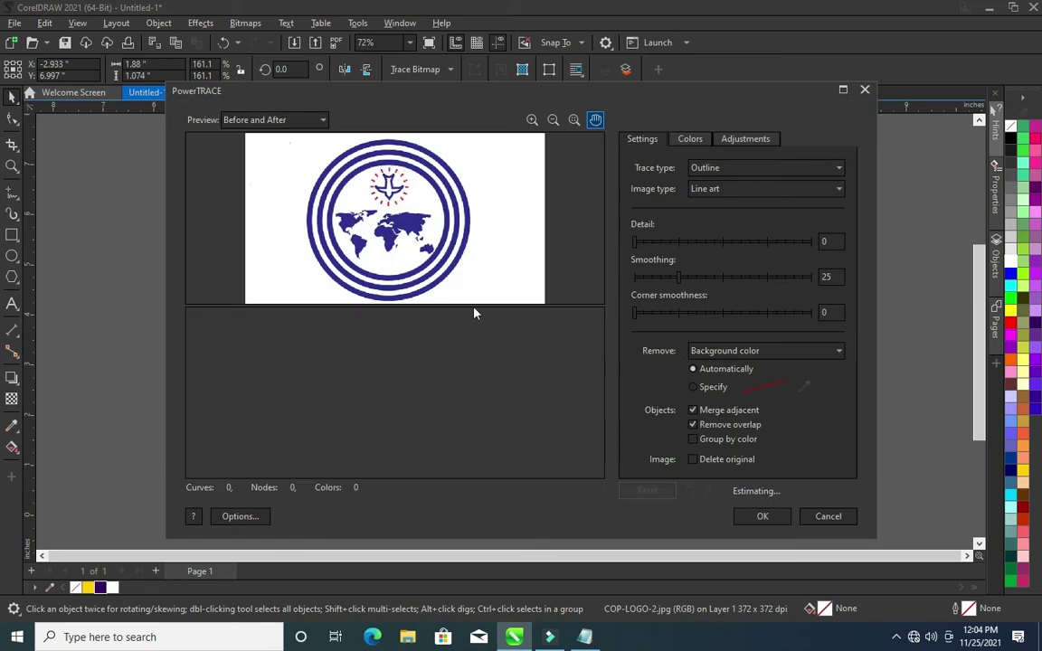
pyautogui.click(762, 516)
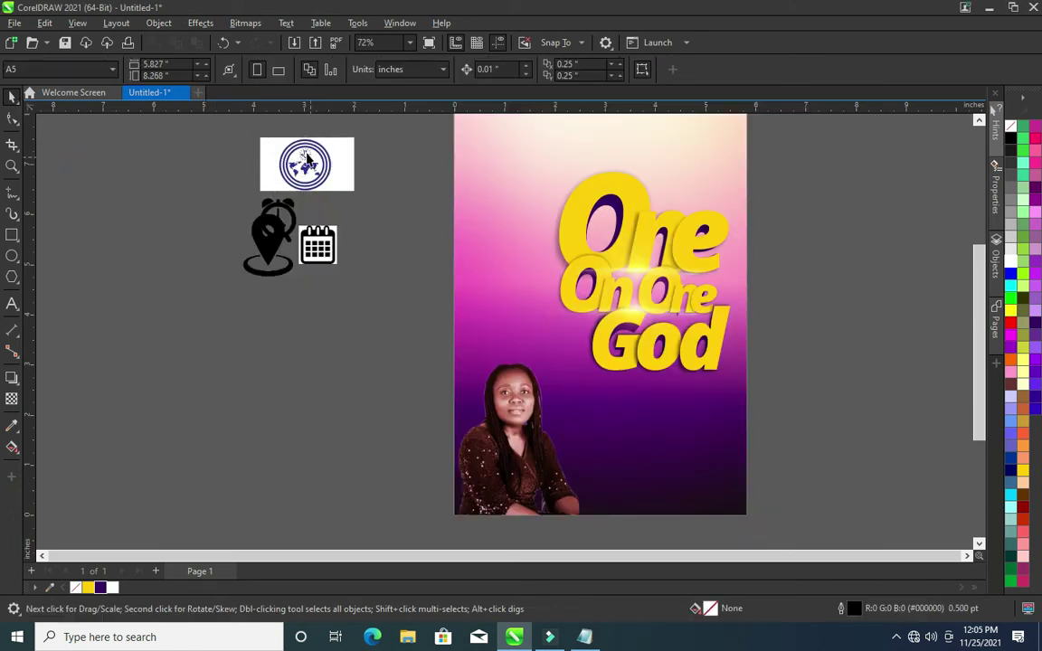
pyautogui.moveTo(305, 165); pyautogui.dragTo(288, 371)
pyautogui.click(332, 163)
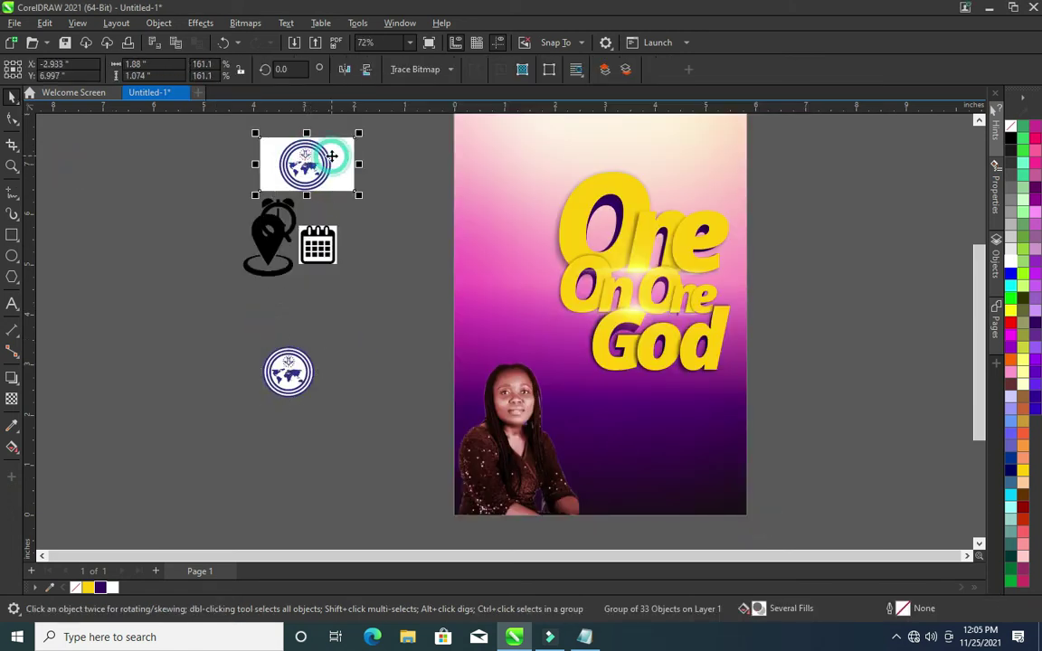
pyautogui.press('Delete')
# Move the traced globe logo into the poster's top-left corner and shrink it to about two-thirds
pyautogui.scroll(1, 304, 385)
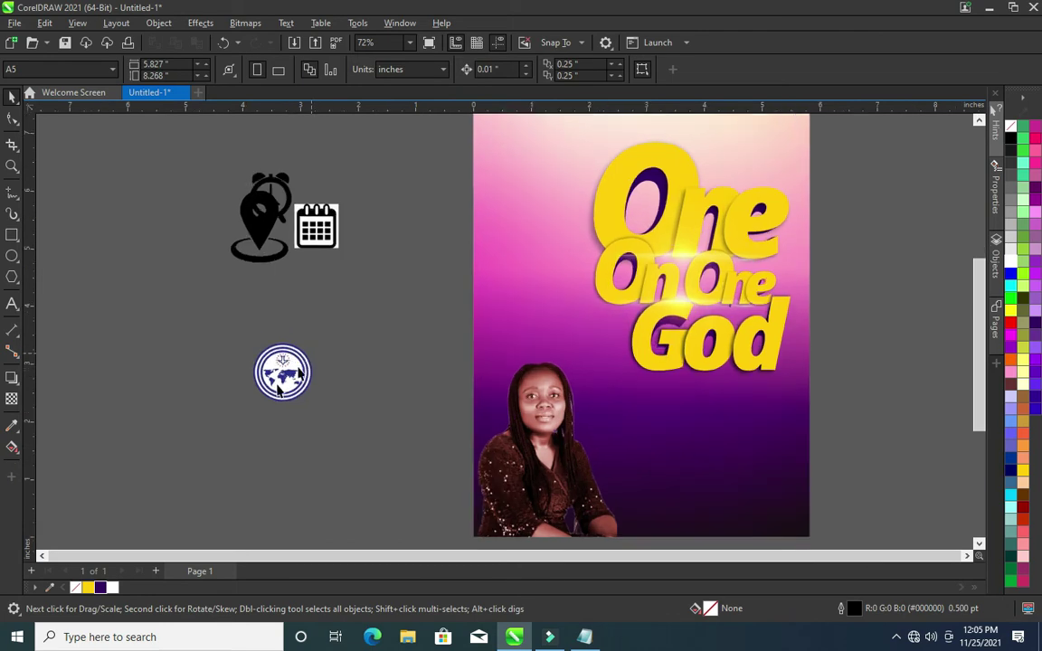
pyautogui.moveTo(306, 366); pyautogui.dragTo(790, 169)
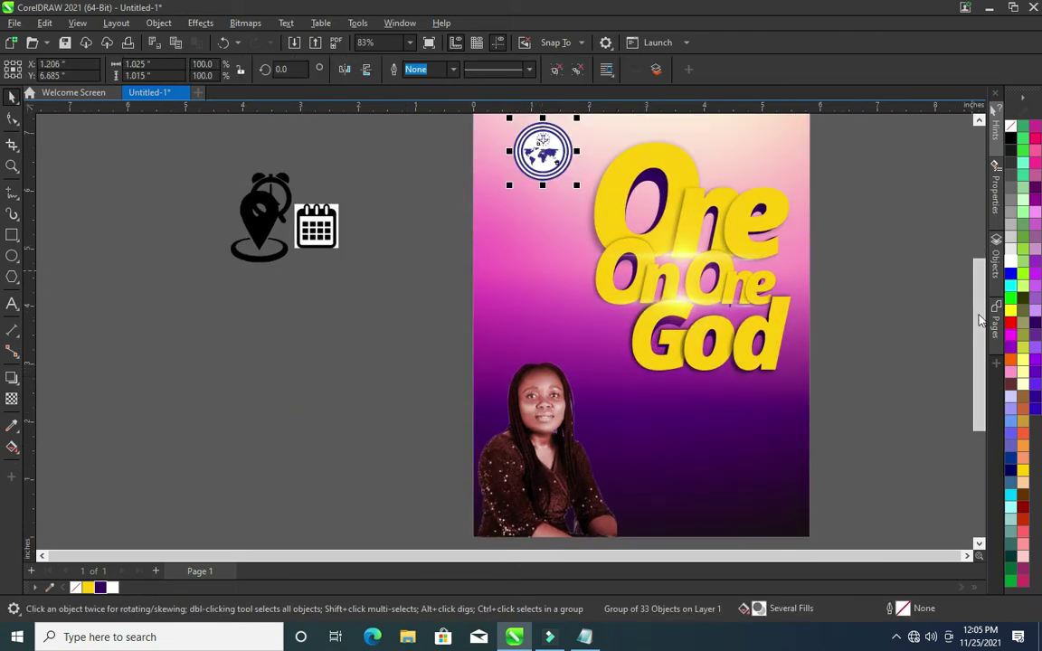
pyautogui.scroll(2, 739, 310)
pyautogui.moveTo(543, 263); pyautogui.dragTo(540, 208)
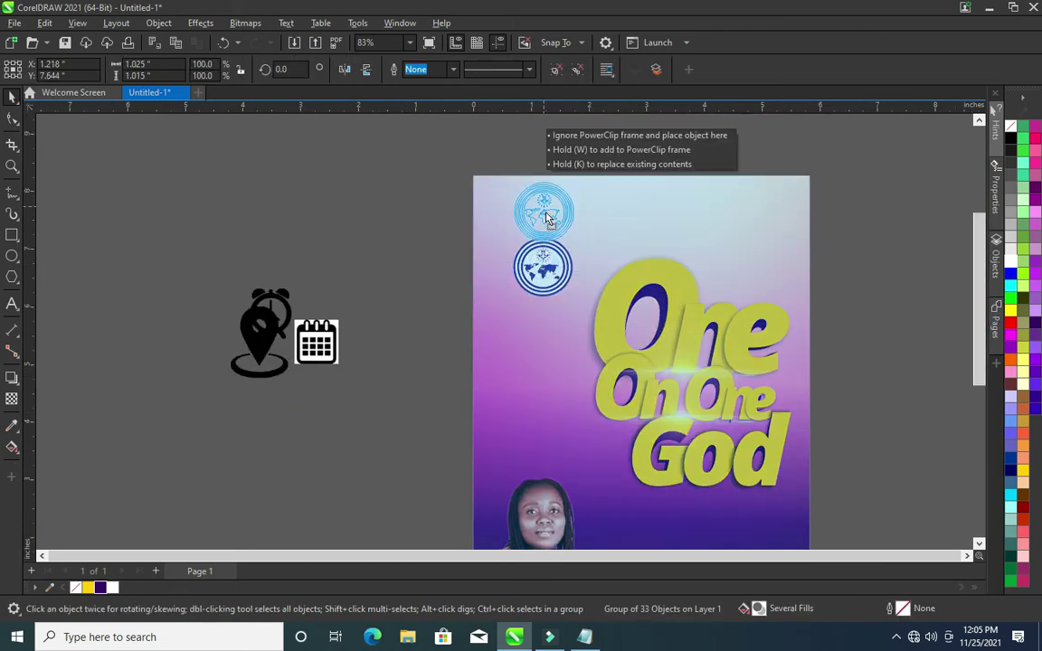
pyautogui.moveTo(573, 249)
pyautogui.mouseDown()
pyautogui.moveTo(547, 214)
pyautogui.moveTo(563, 212)
pyautogui.moveTo(563, 238)
pyautogui.mouseUp()
pyautogui.scroll(-1, 417, 203)
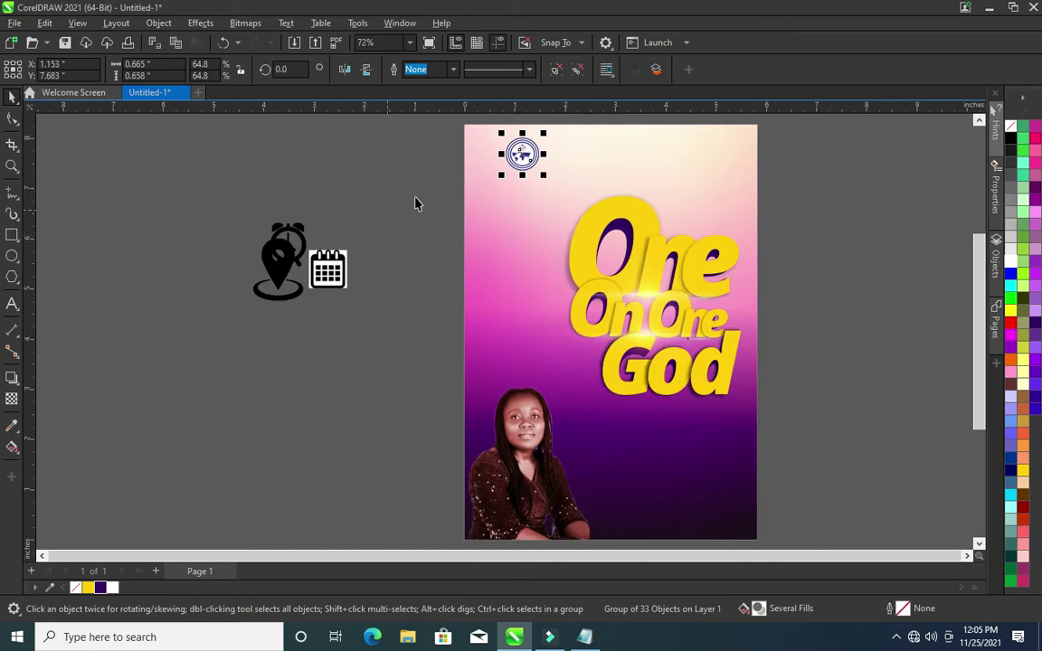
pyautogui.click(416, 203)
pyautogui.scroll(2, 594, 158)
pyautogui.scroll(-3, 136, 306)
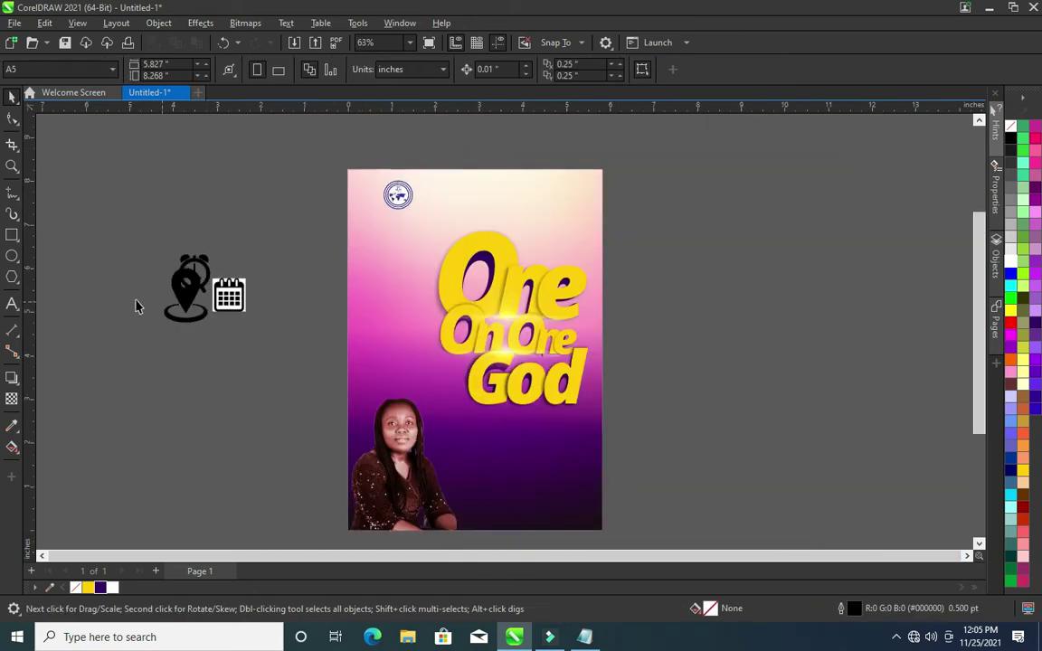
# Shrink the clock, calendar and location pin icons and park them right of the page's lower half
pyautogui.moveTo(186, 290); pyautogui.dragTo(271, 386)
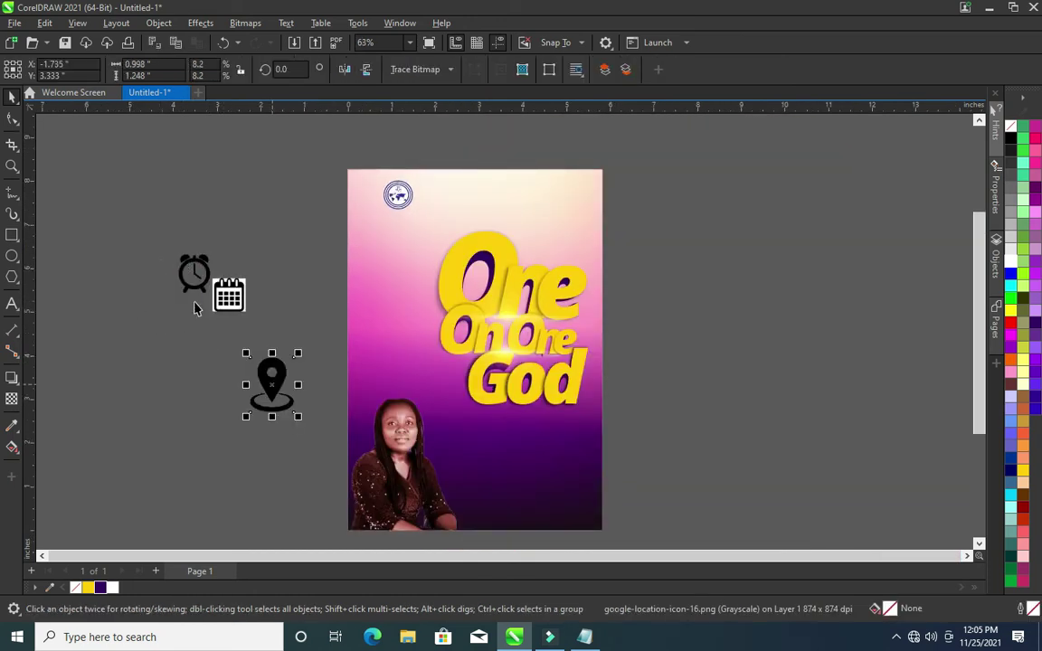
pyautogui.moveTo(163, 237); pyautogui.dragTo(295, 396)
pyautogui.moveTo(185, 270)
pyautogui.mouseDown()
pyautogui.moveTo(430, 508)
pyautogui.moveTo(636, 475)
pyautogui.mouseUp()
pyautogui.moveTo(299, 357)
pyautogui.mouseDown()
pyautogui.moveTo(685, 389)
pyautogui.moveTo(664, 412)
pyautogui.mouseUp()
pyautogui.click(705, 482)
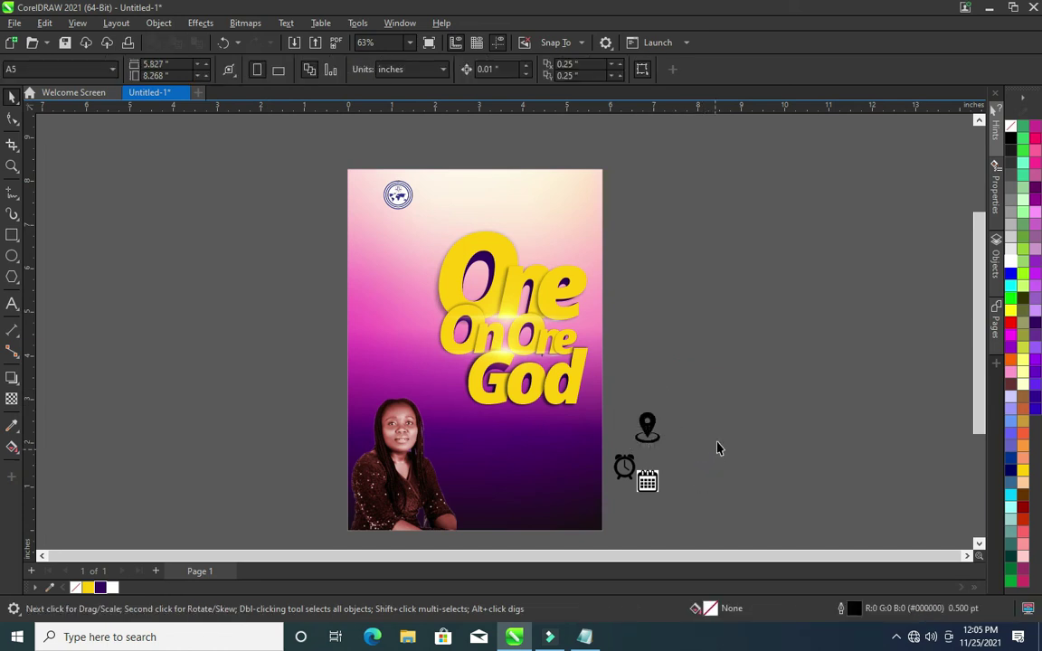
pyautogui.press('z')
pyautogui.moveTo(266, 366); pyautogui.dragTo(703, 547)
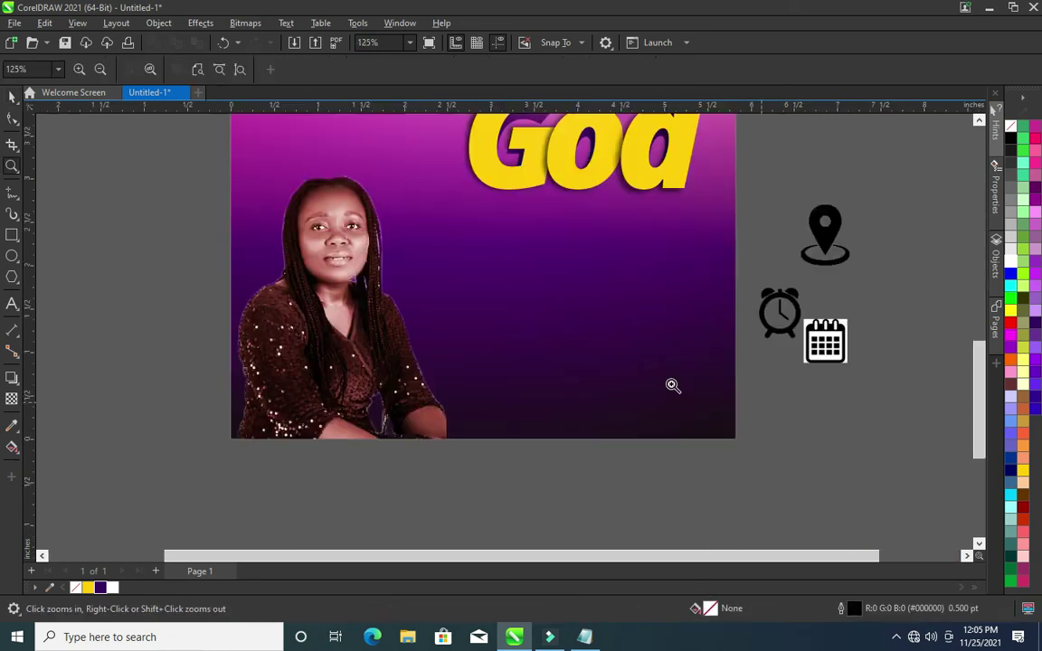
pyautogui.click(12, 96)
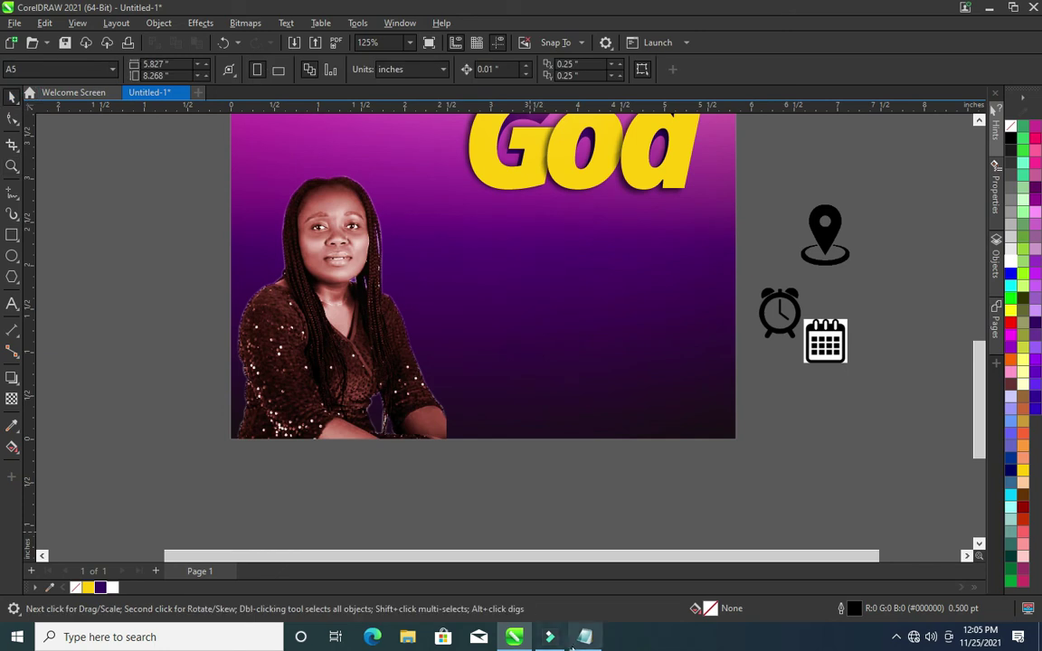
pyautogui.click(581, 638)
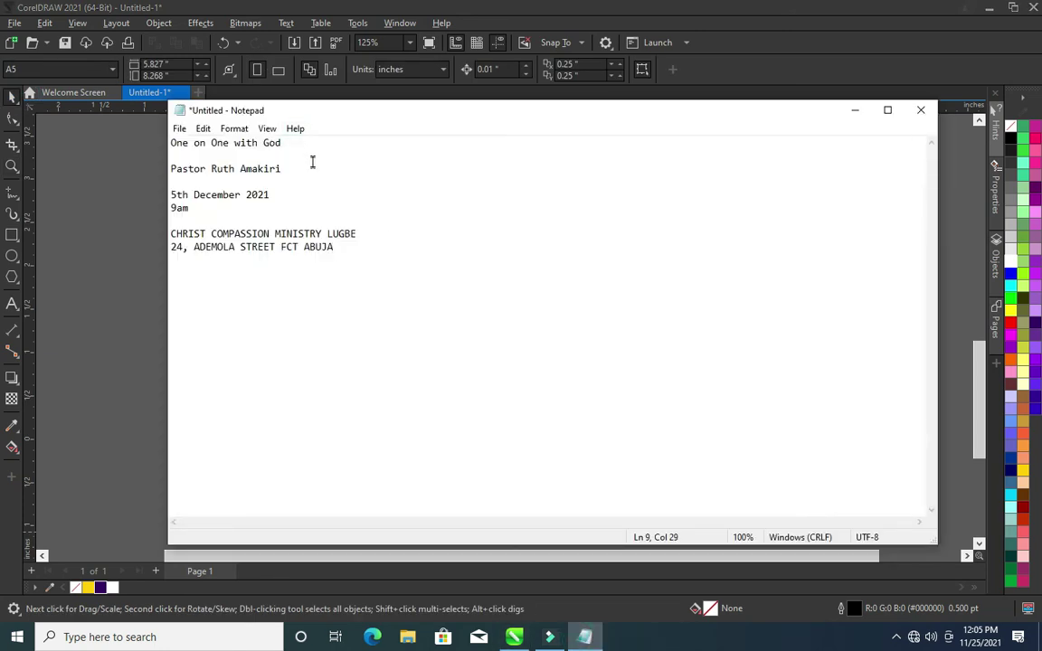
# Copy 'CHRIST COMPASSION MINISTRY' from the Notepad notes and return to CorelDRAW
pyautogui.moveTo(319, 234); pyautogui.dragTo(158, 237)
pyautogui.hotkey('ctrl', 'c')
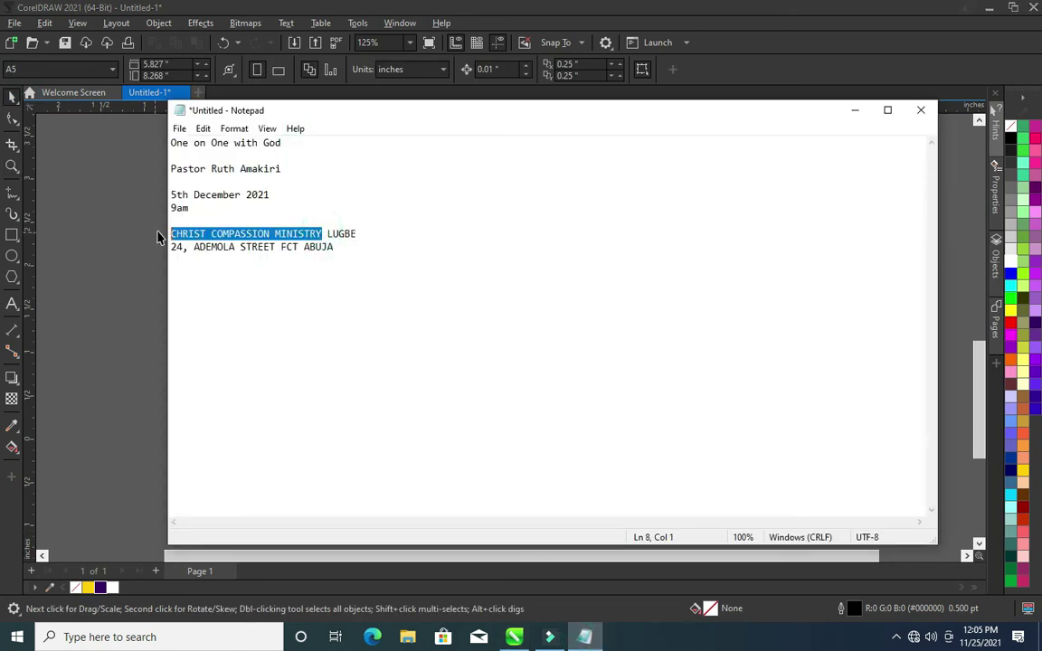
pyautogui.click(853, 110)
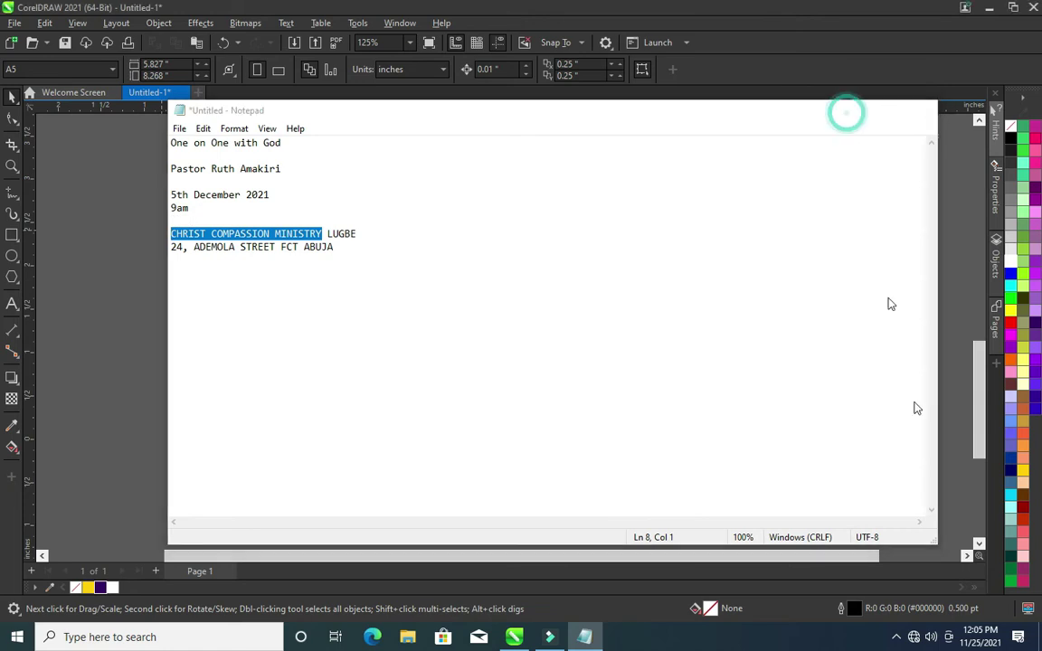
pyautogui.moveTo(975, 434); pyautogui.dragTo(973, 315)
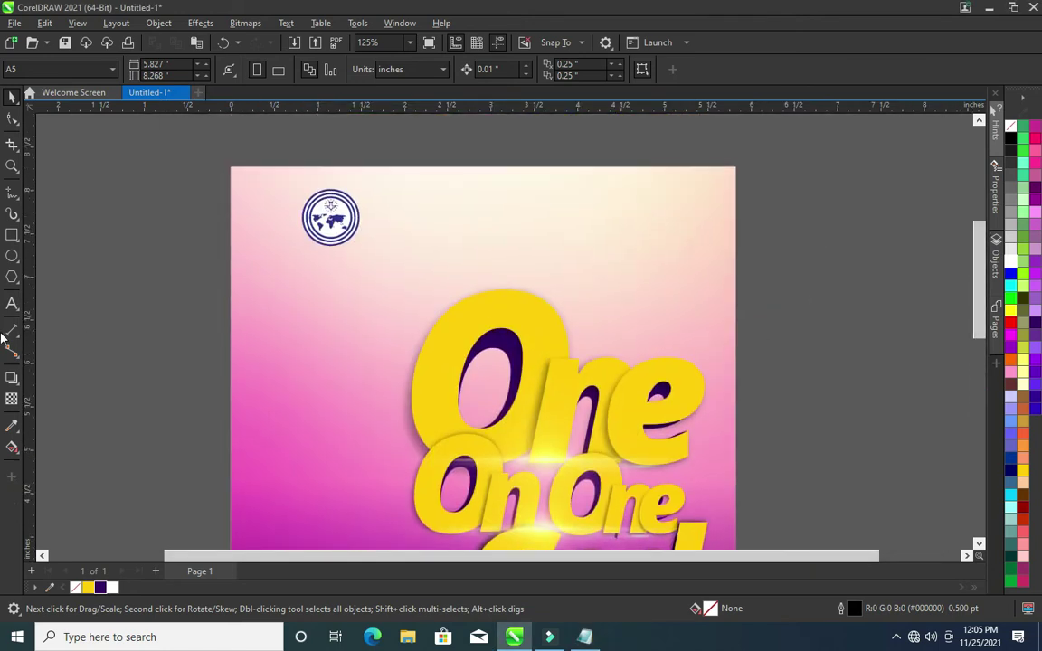
pyautogui.click(101, 272)
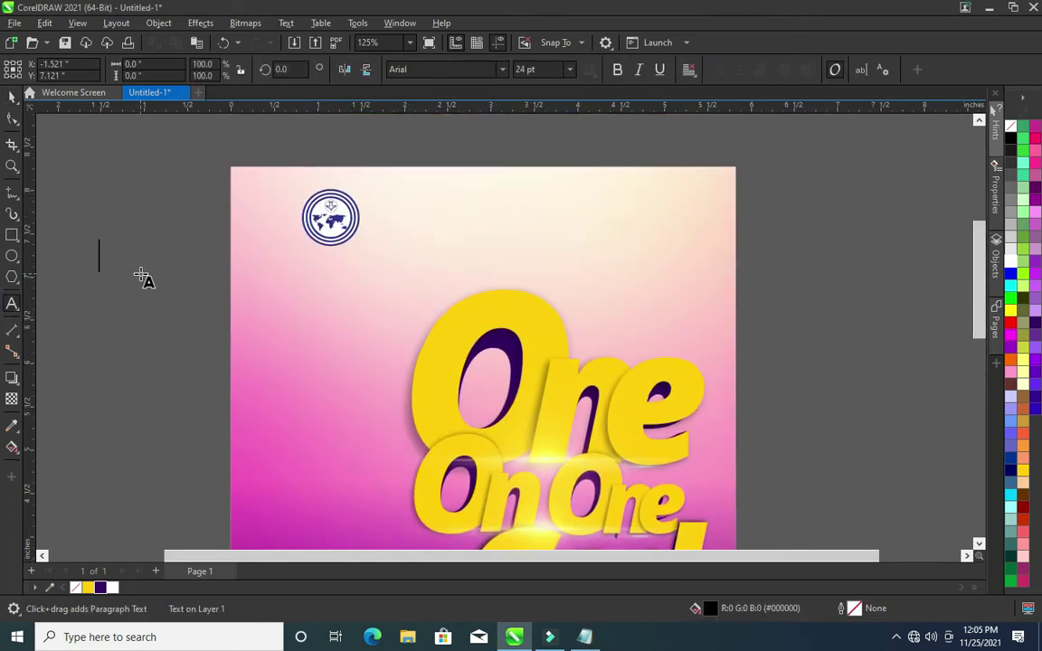
# Paste 'CHRIST COMPASSION MINISTRY' as text and set its font to Futura Md BT
pyautogui.hotkey('ctrl', 'v')
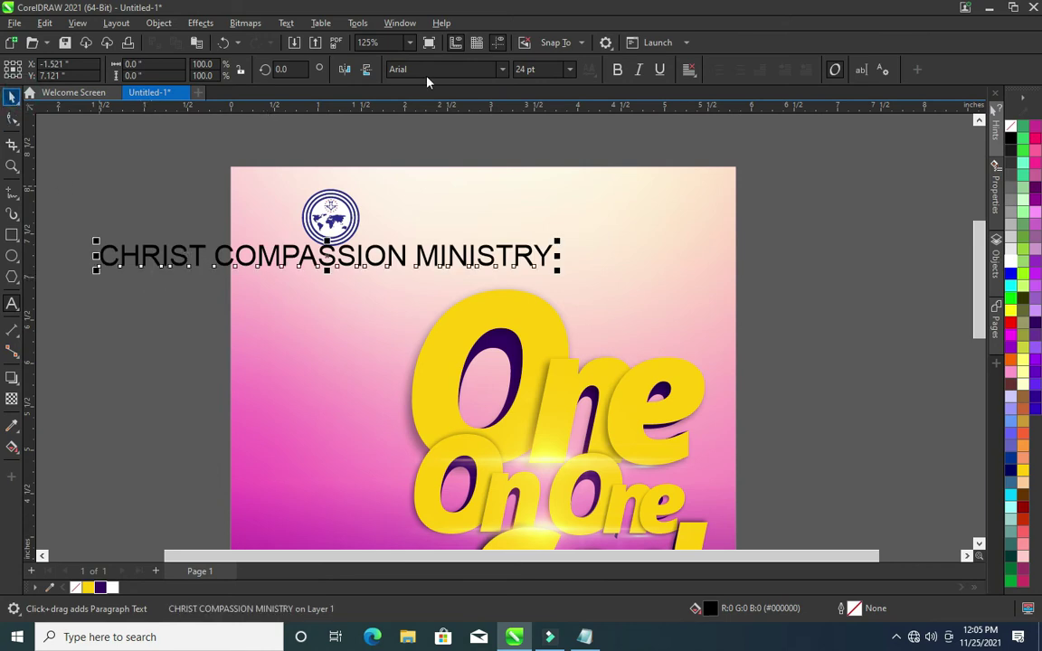
pyautogui.click(501, 69)
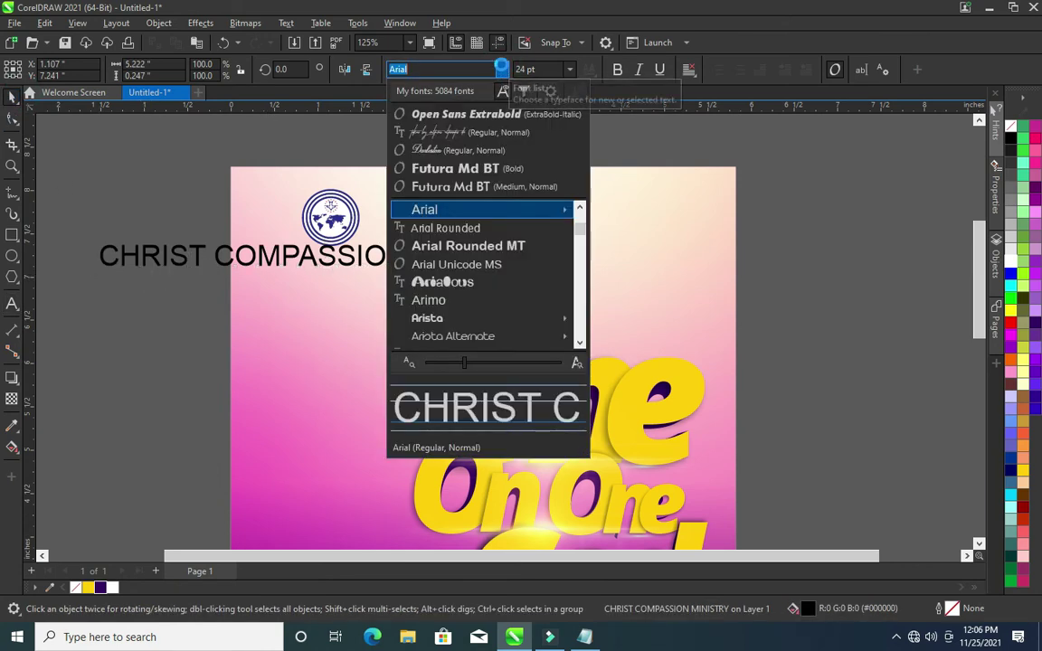
pyautogui.click(459, 184)
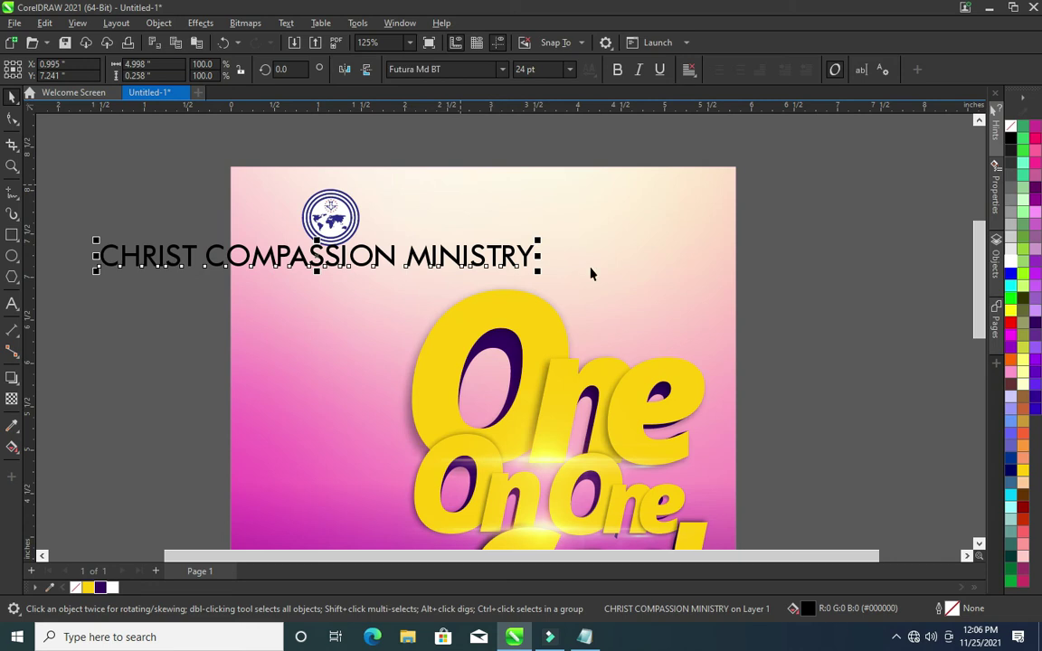
# Shrink the ministry name and position it beside the logo at the page top
pyautogui.moveTo(411, 256); pyautogui.dragTo(686, 220)
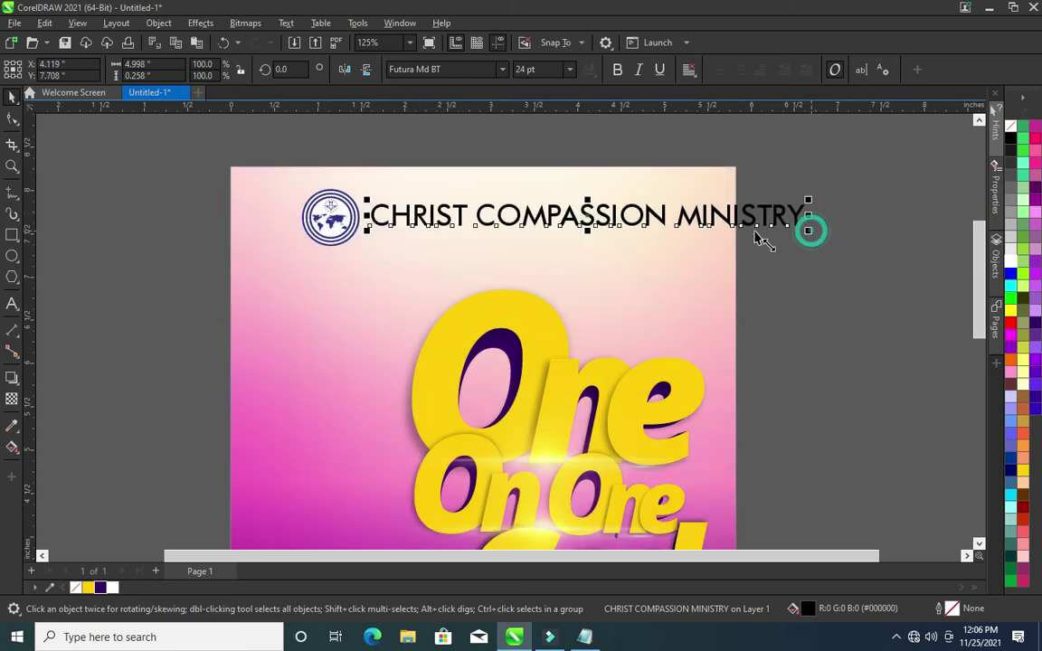
pyautogui.moveTo(808, 230); pyautogui.dragTo(611, 233)
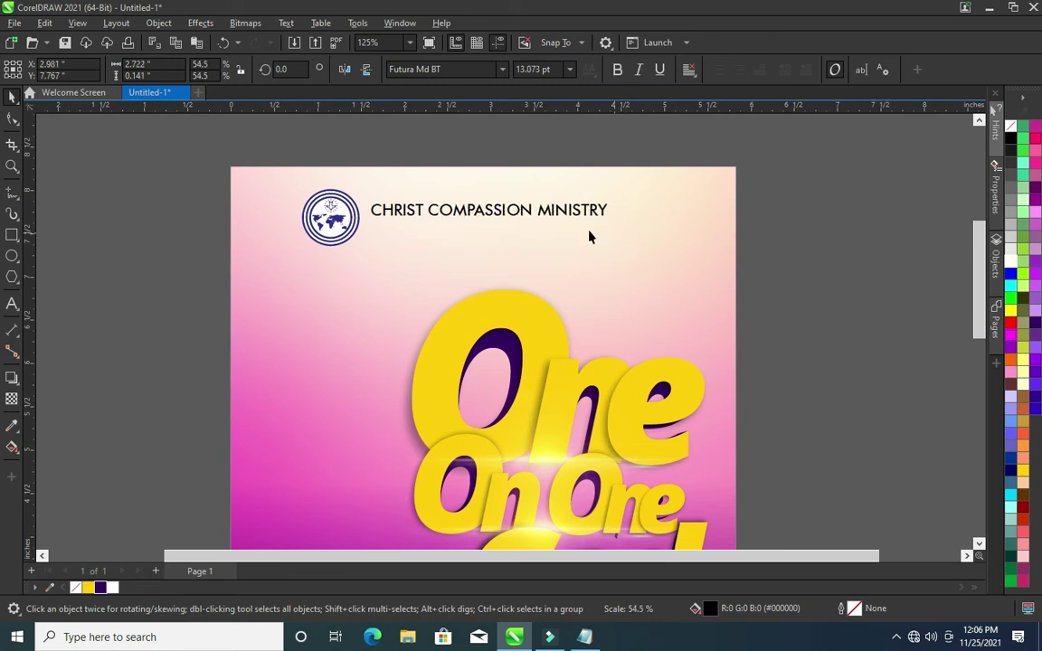
pyautogui.moveTo(500, 220); pyautogui.dragTo(504, 228)
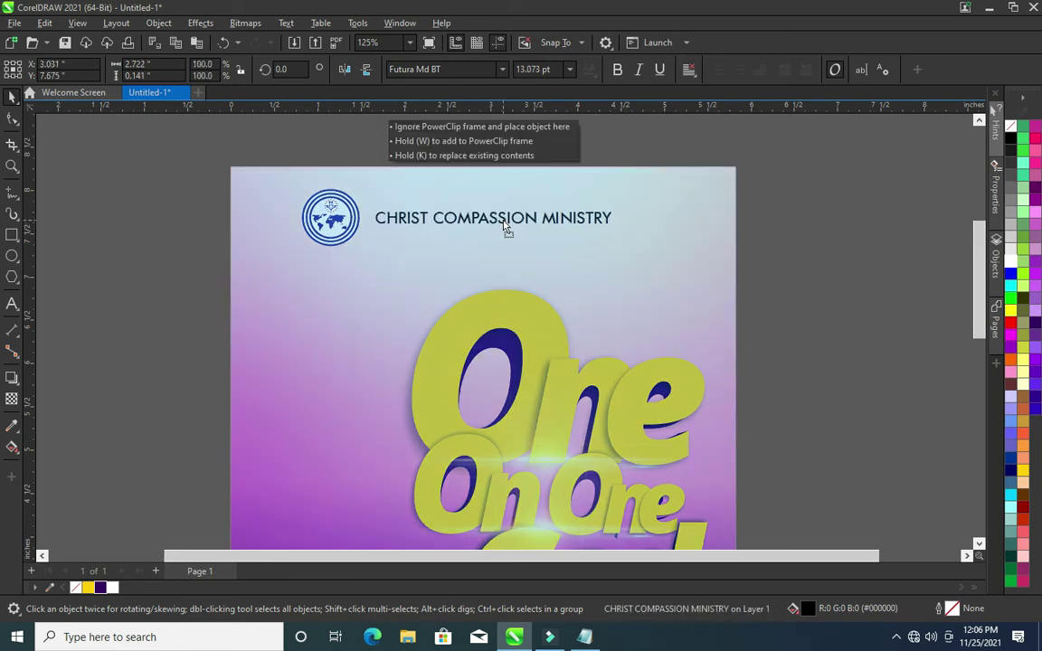
pyautogui.moveTo(504, 226); pyautogui.dragTo(503, 225)
pyautogui.click(766, 221)
pyautogui.scroll(-1, 616, 221)
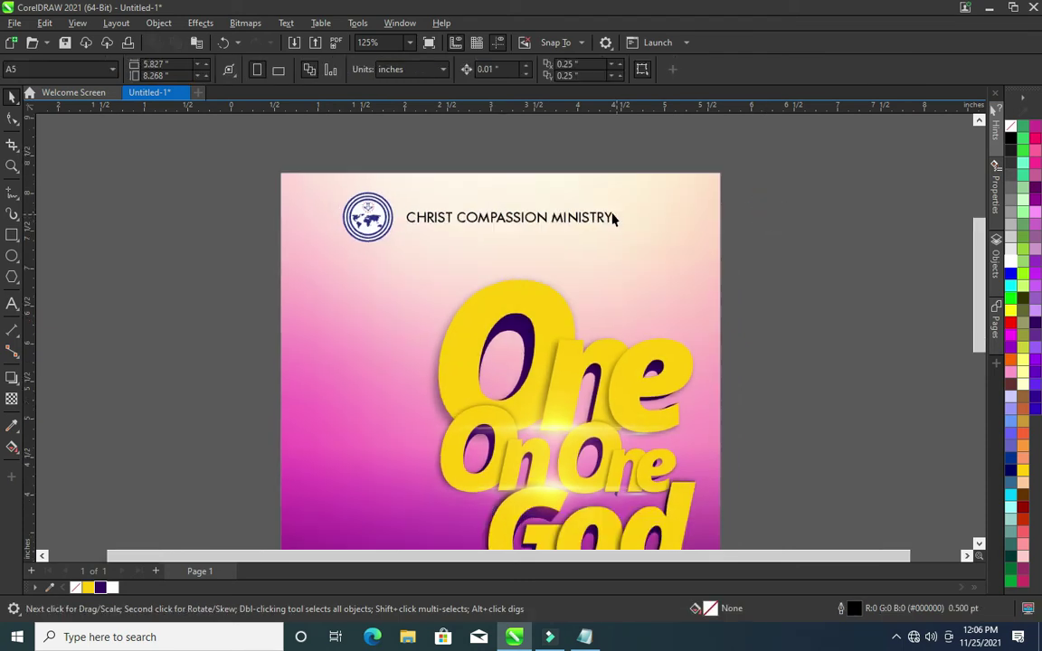
pyautogui.click(524, 226)
pyautogui.moveTo(623, 224); pyautogui.dragTo(594, 237)
pyautogui.click(530, 217)
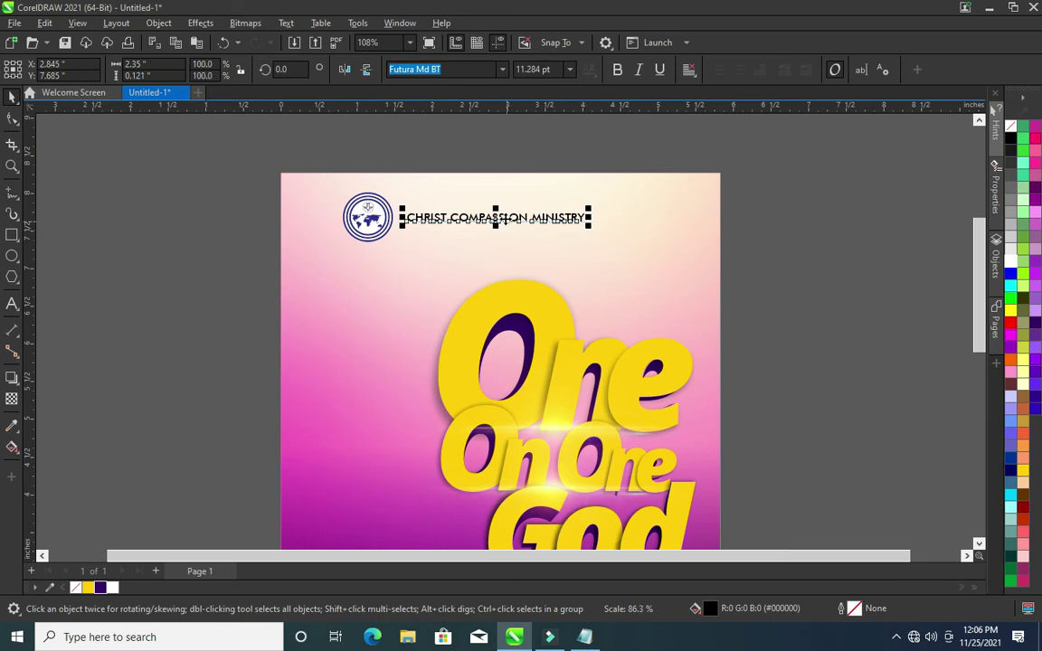
pyautogui.moveTo(529, 217)
pyautogui.mouseDown()
pyautogui.moveTo(520, 228)
pyautogui.moveTo(533, 226)
pyautogui.mouseUp()
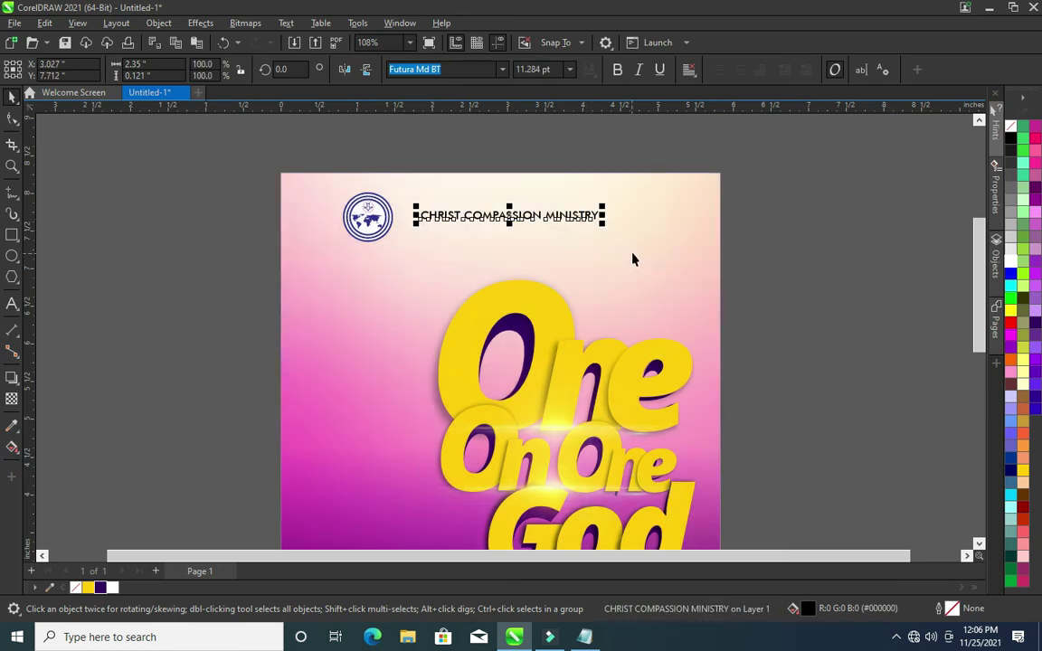
pyautogui.keyDown('shift'); pyautogui.click(600, 253); pyautogui.keyUp('shift')
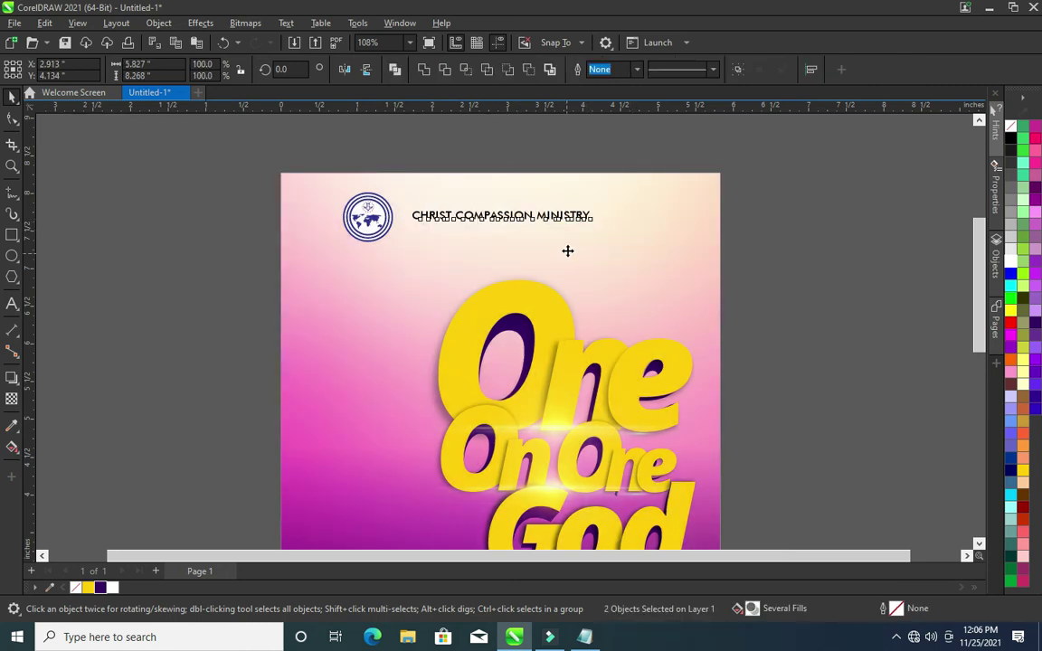
# Shrink the globe logo and line it up with the ministry name
pyautogui.click(367, 217)
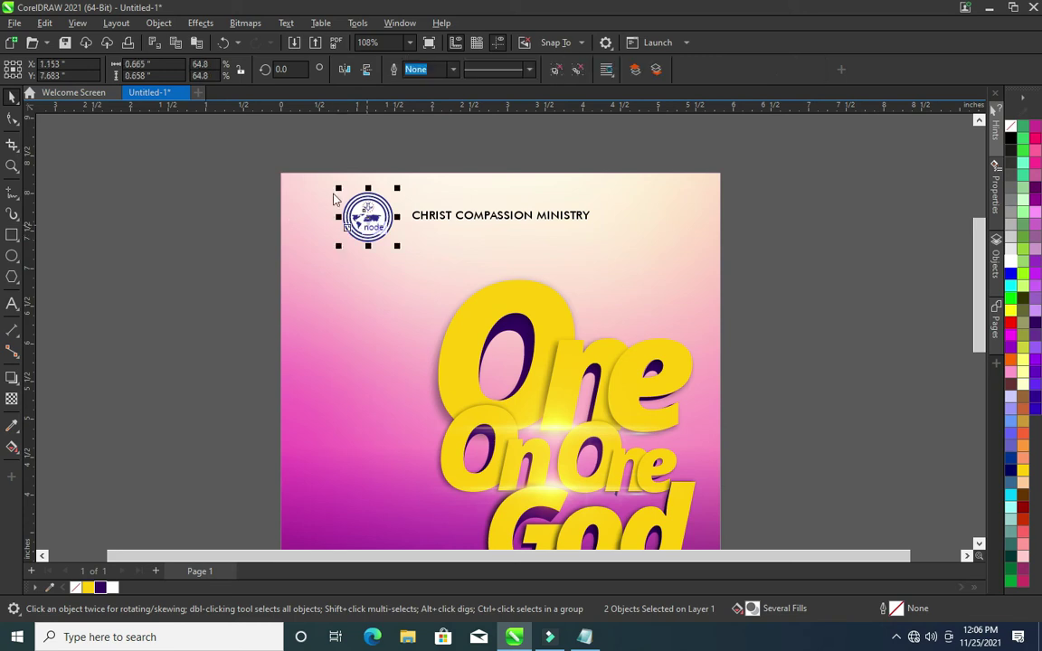
pyautogui.moveTo(344, 248); pyautogui.dragTo(396, 214)
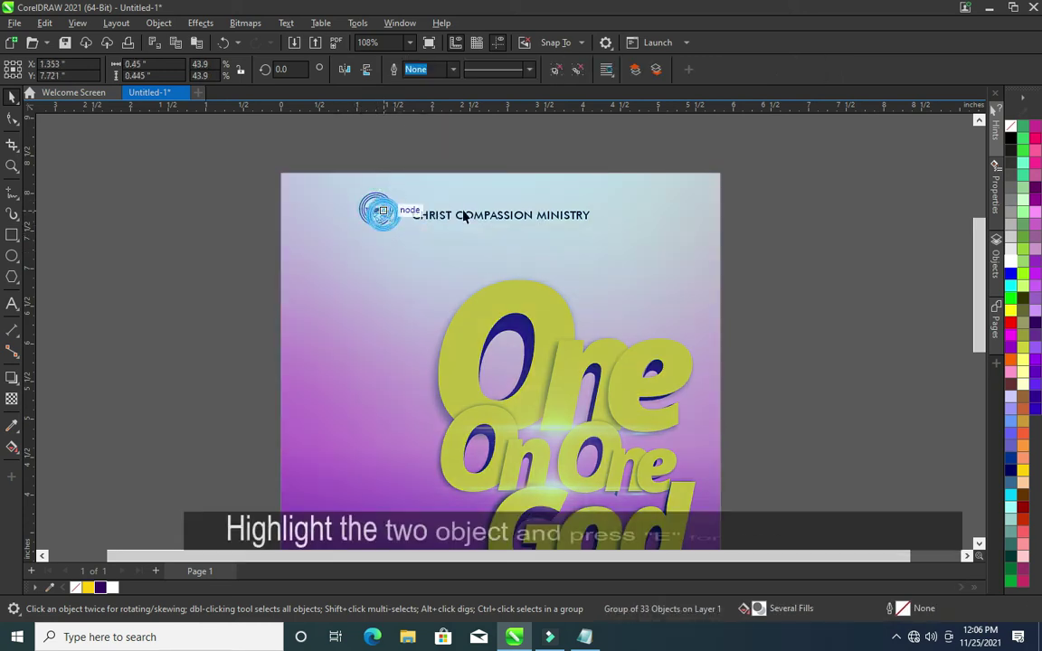
pyautogui.moveTo(225, 170); pyautogui.dragTo(648, 256)
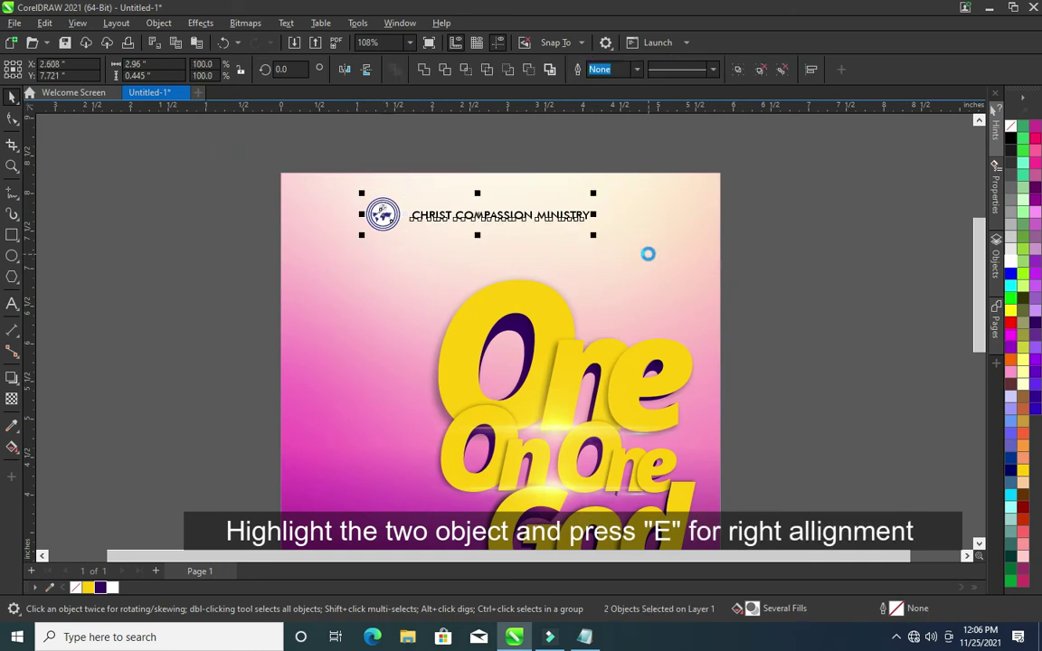
pyautogui.click(721, 226)
pyautogui.click(383, 214)
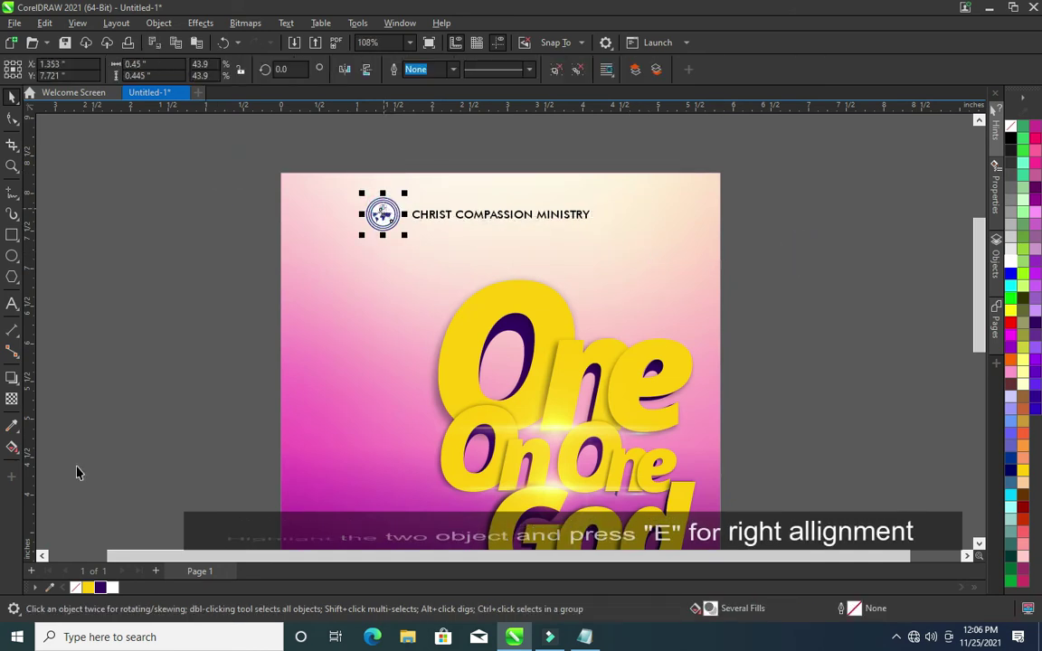
# Add a drop shadow beneath the globe logo
pyautogui.click(11, 378)
pyautogui.scroll(2, 367, 199)
pyautogui.scroll(1, 387, 181)
pyautogui.moveTo(392, 186); pyautogui.dragTo(391, 273)
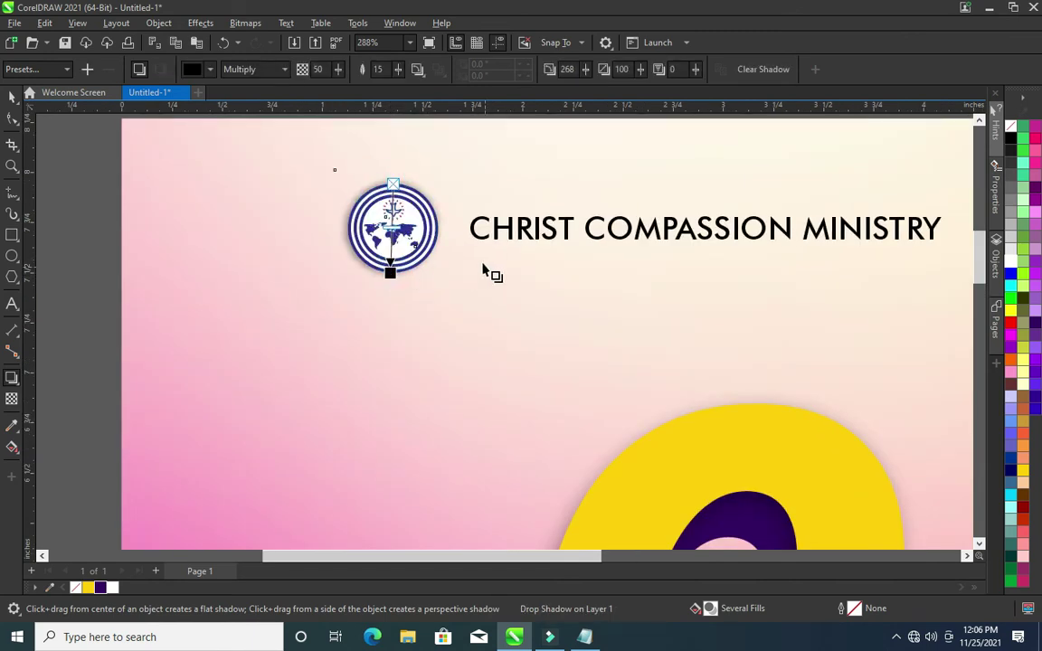
pyautogui.scroll(-1, 407, 208)
# Set the logo shadow's feathering to 10 and opacity to 56
pyautogui.click(398, 70)
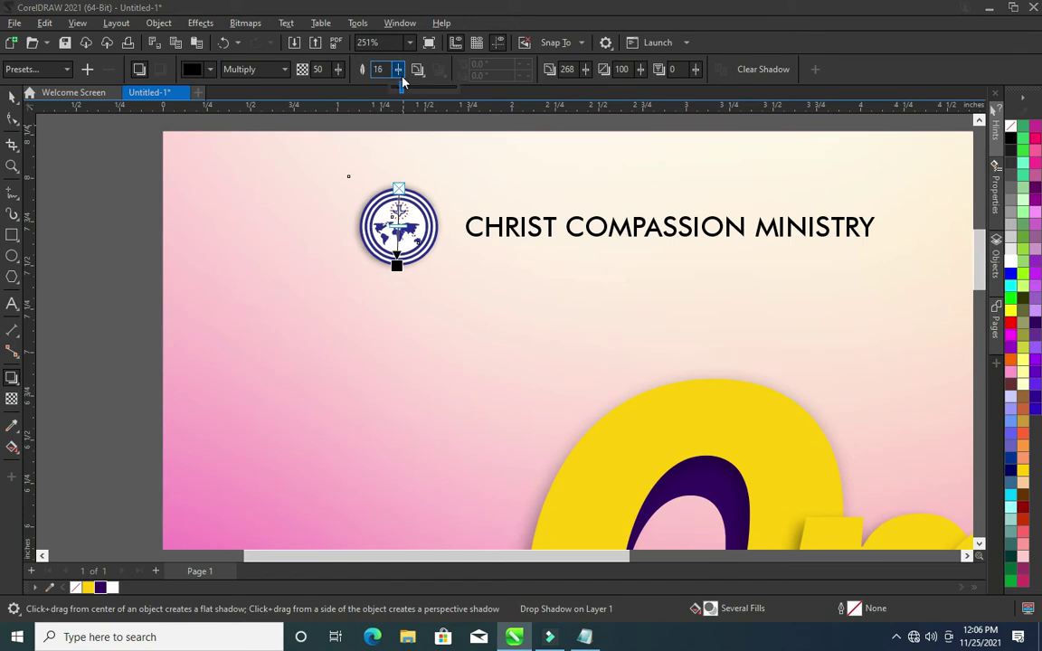
pyautogui.click(383, 70)
pyautogui.write('10')
pyautogui.press('Return')
pyautogui.click(338, 71)
pyautogui.moveTo(335, 77); pyautogui.dragTo(331, 71)
pyautogui.click(340, 71)
pyautogui.moveTo(351, 81); pyautogui.dragTo(355, 81)
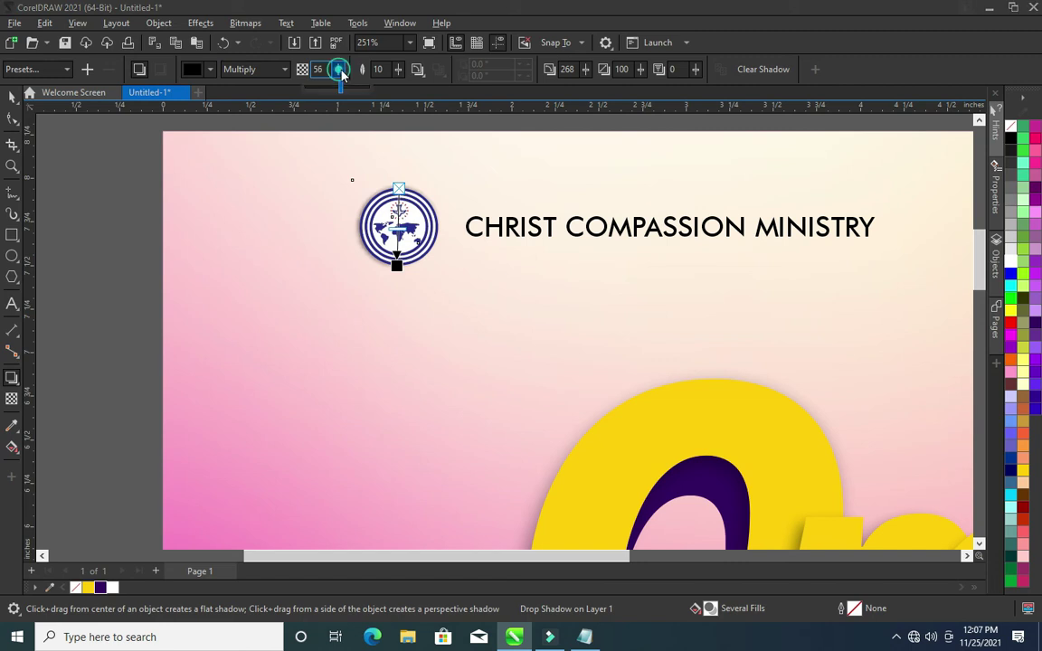
pyautogui.click(11, 96)
pyautogui.click(62, 147)
pyautogui.scroll(-3, 331, 169)
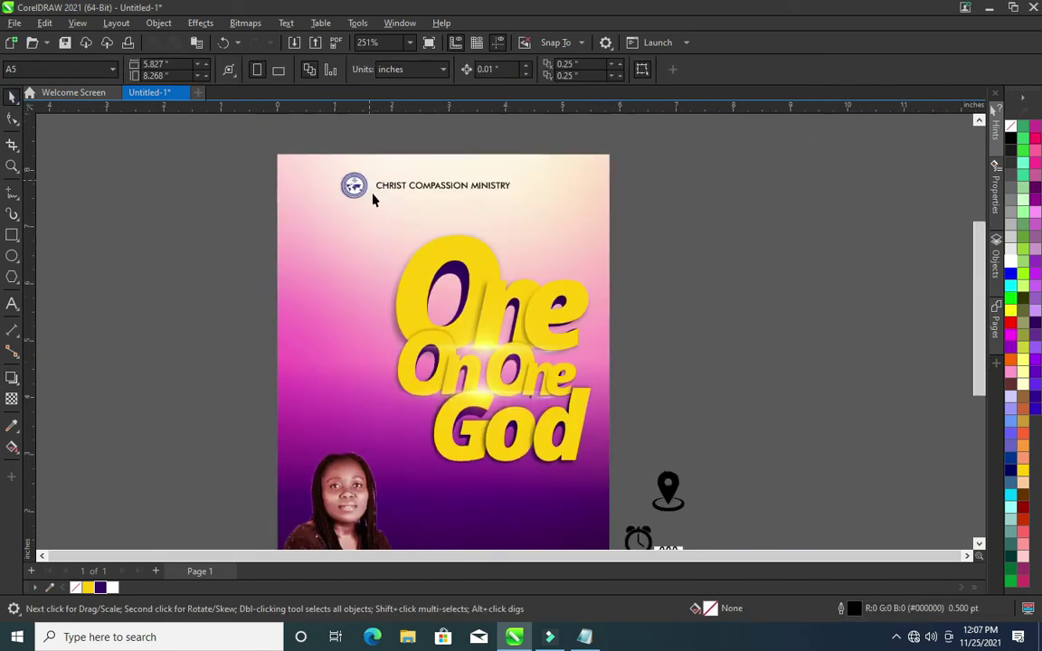
# Draw a thin vertical rectangle between the logo and the ministry heading
pyautogui.scroll(-1, 443, 203)
pyautogui.click(365, 186)
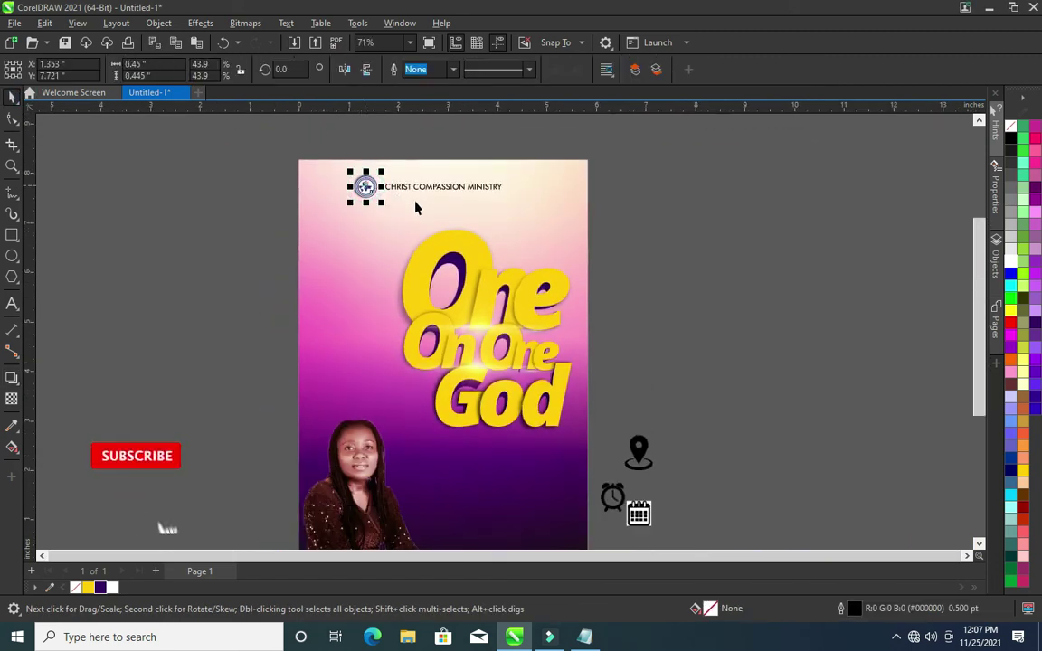
pyautogui.click(597, 206)
pyautogui.scroll(3, 431, 209)
pyautogui.scroll(2, 412, 191)
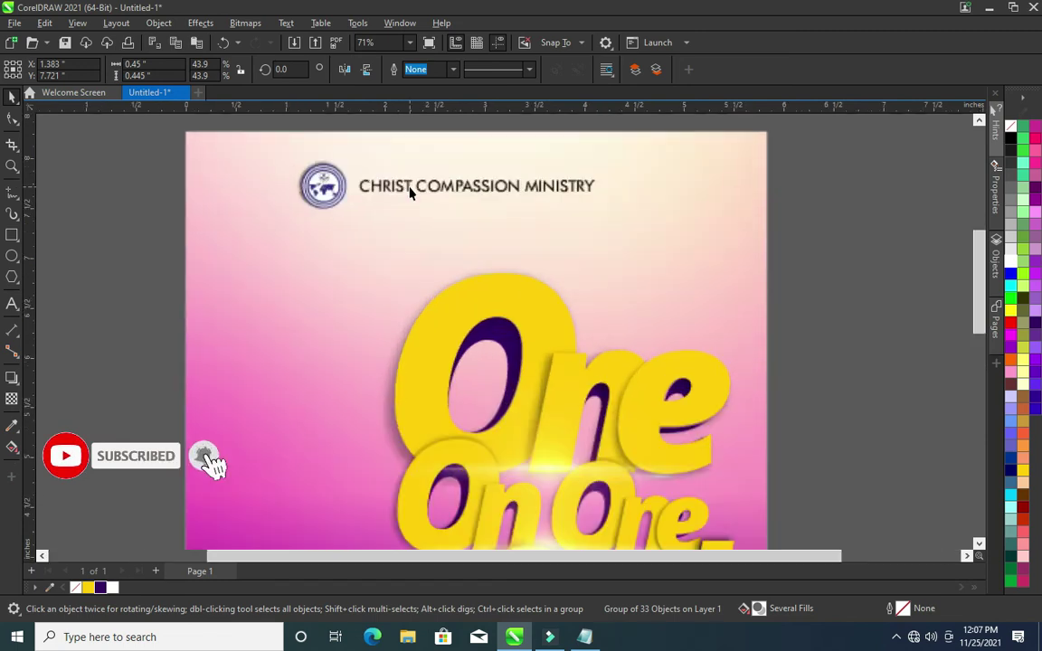
pyautogui.click(17, 237)
pyautogui.scroll(3, 362, 167)
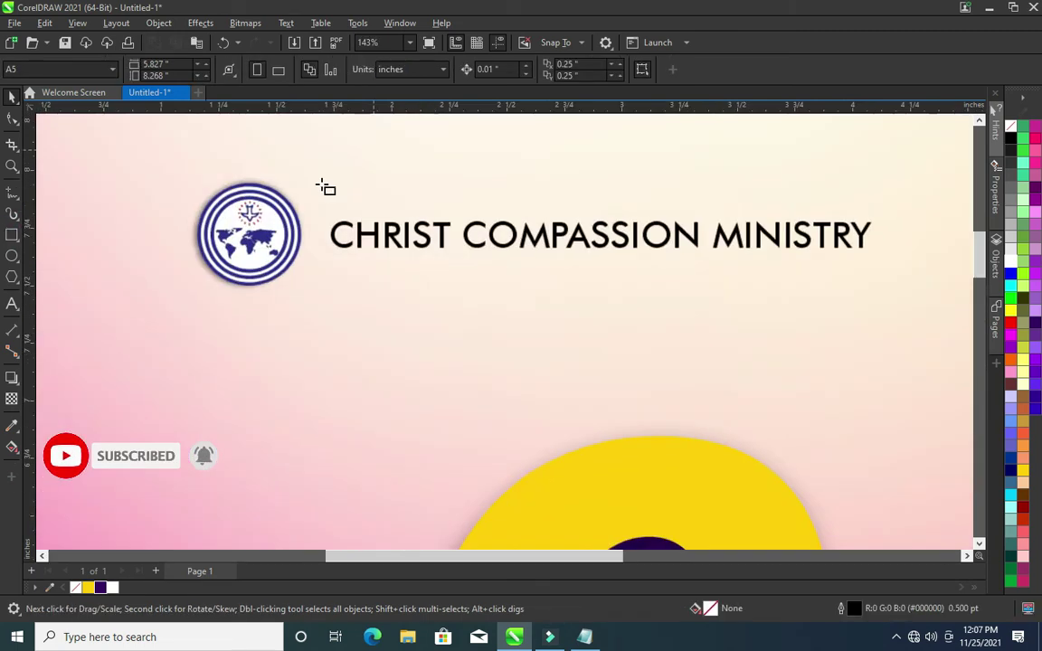
pyautogui.moveTo(311, 172); pyautogui.dragTo(316, 273)
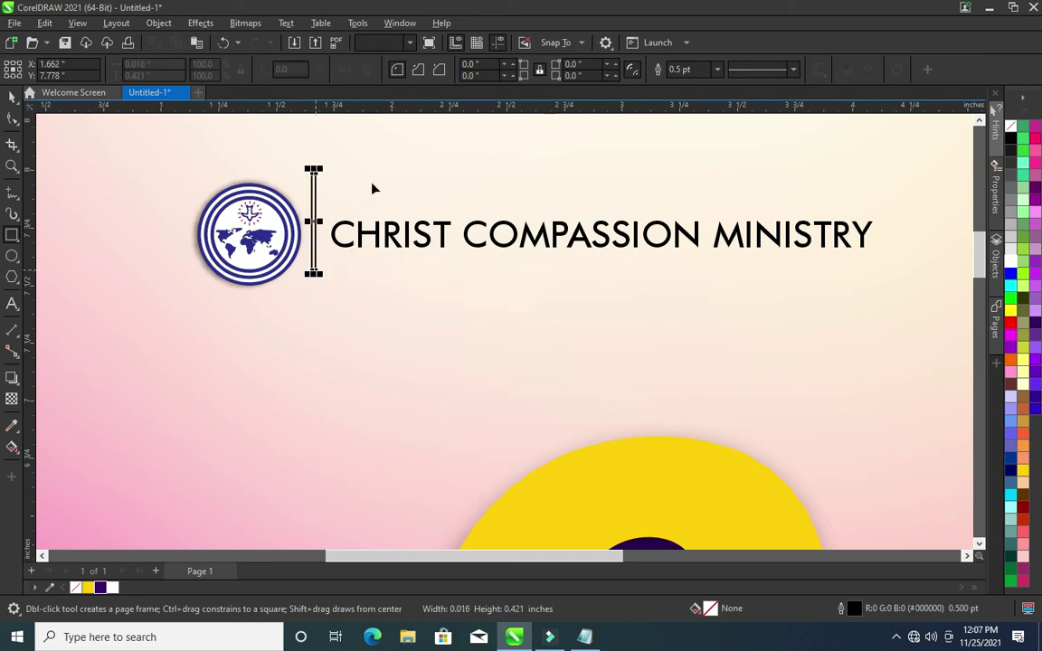
pyautogui.click(12, 98)
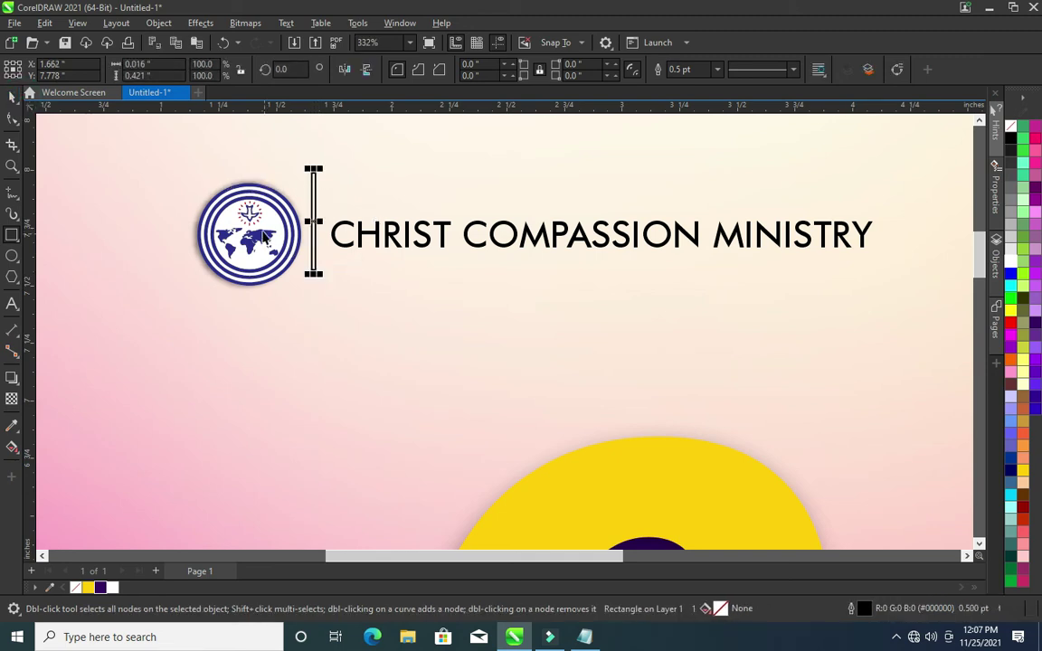
# Fill the thin divider bar with deep yellow from the palette
pyautogui.keyDown('shift'); pyautogui.click(264, 231); pyautogui.keyUp('shift')
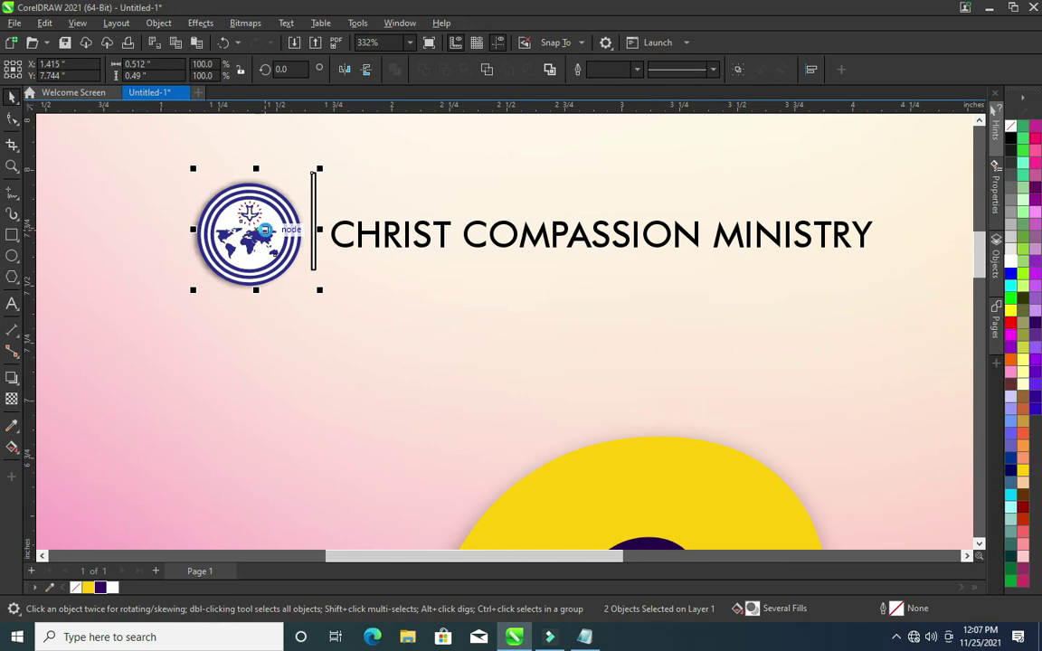
pyautogui.scroll(-1, 442, 186)
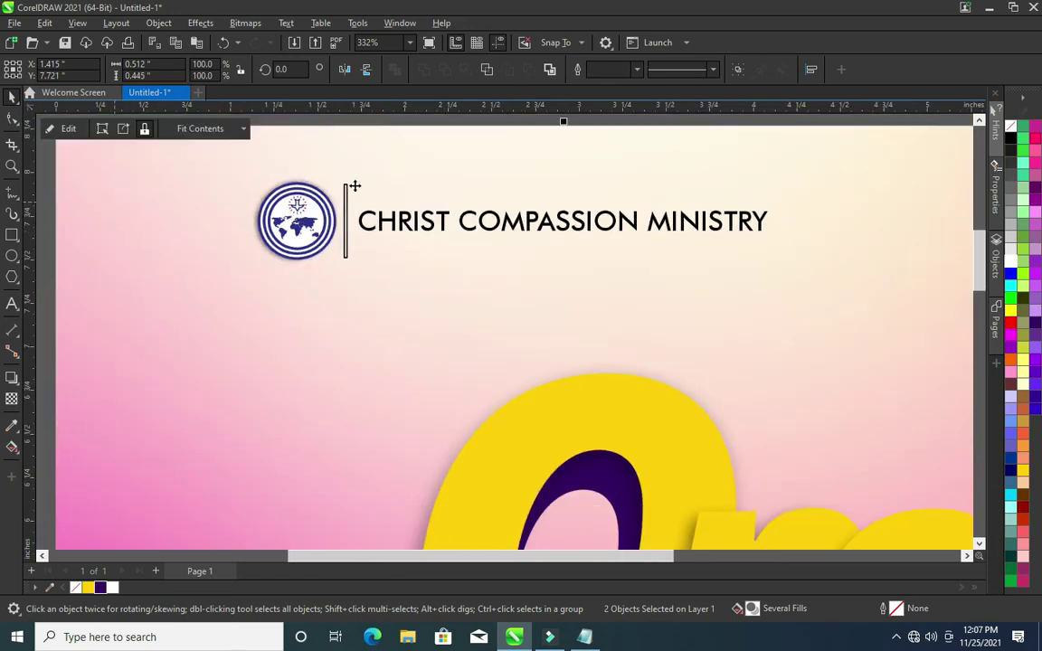
pyautogui.click(312, 192)
pyautogui.click(346, 195)
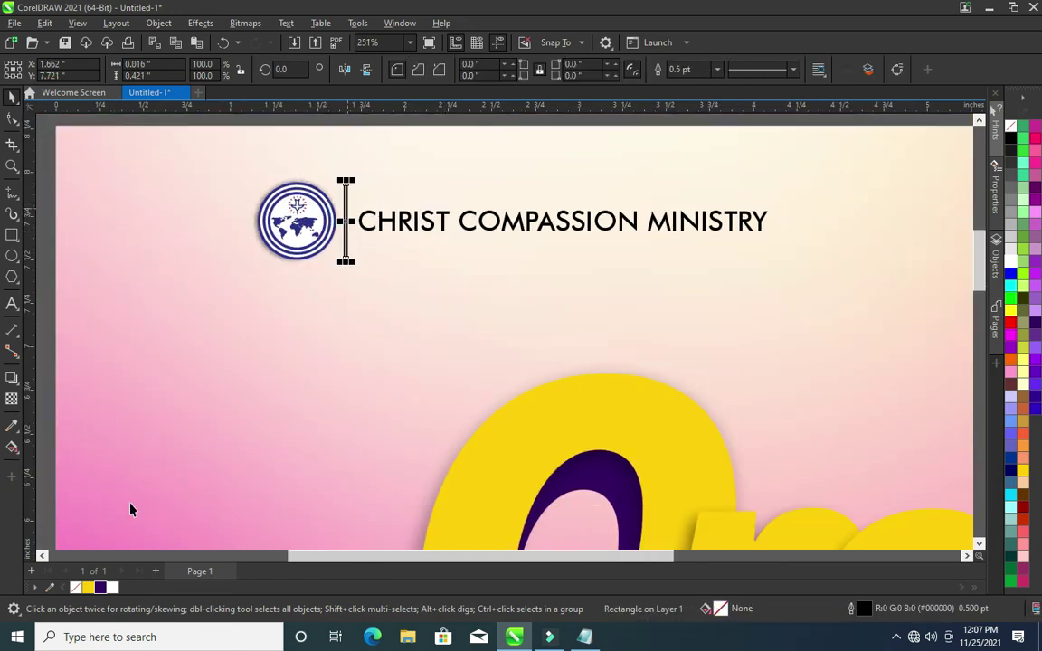
pyautogui.click(88, 588)
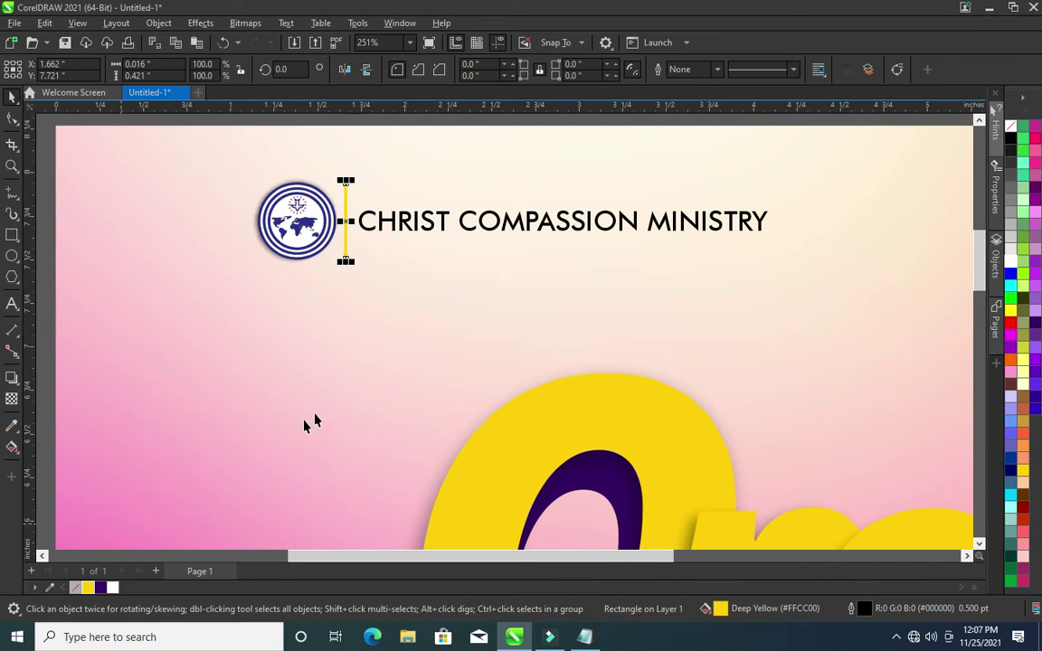
pyautogui.scroll(-1, 315, 423)
pyautogui.click(607, 216)
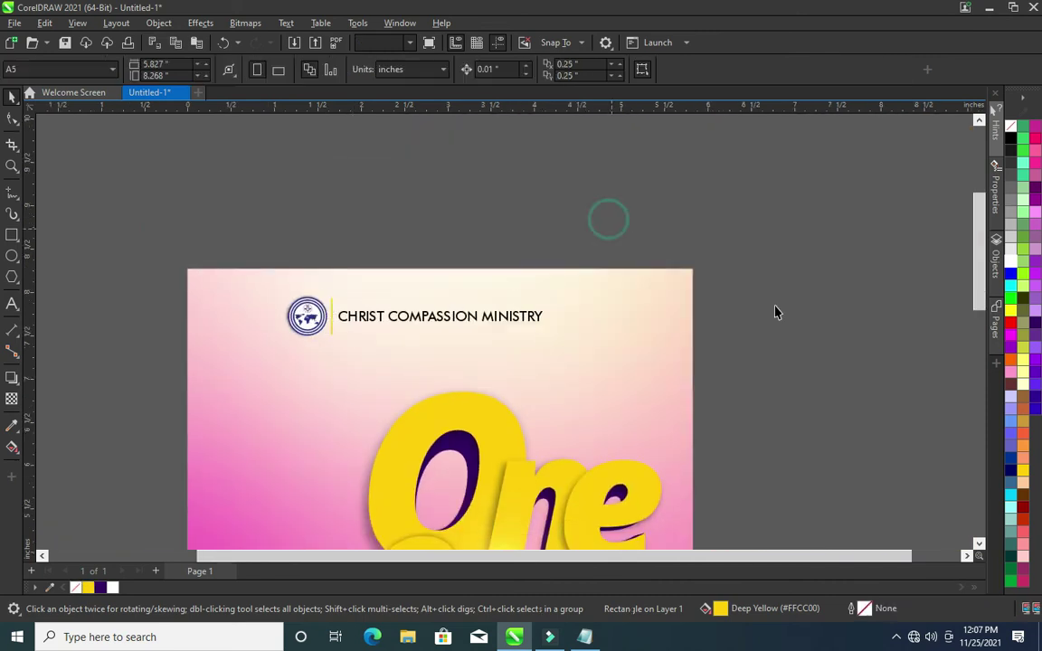
# Recolour the divider bar dark purple and zoom out to review the header
pyautogui.click(332, 328)
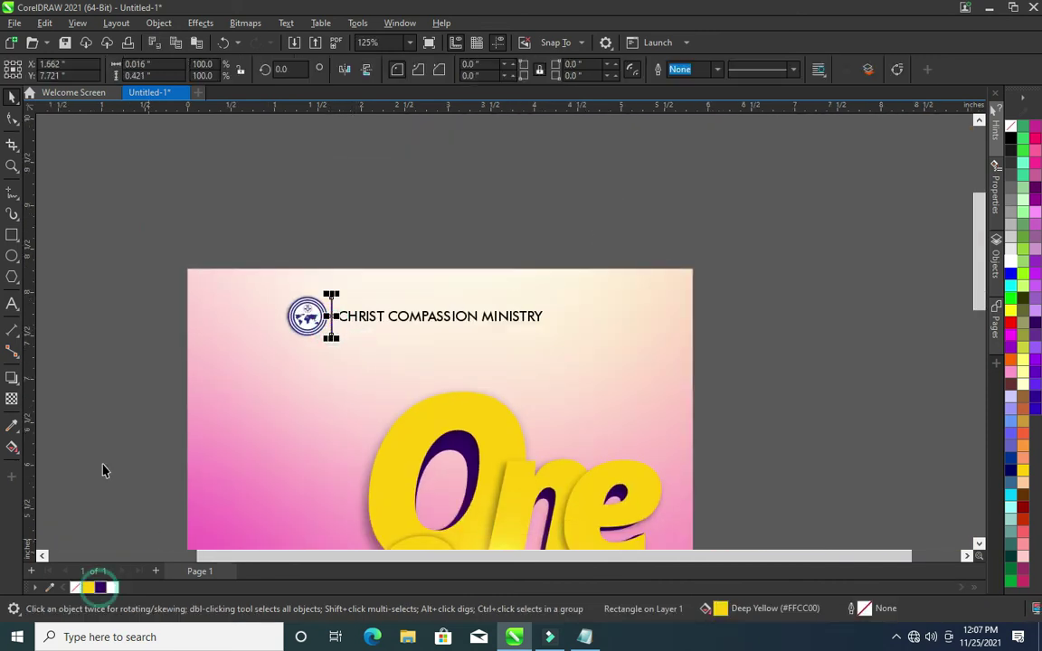
pyautogui.click(464, 336)
pyautogui.scroll(-1, 561, 296)
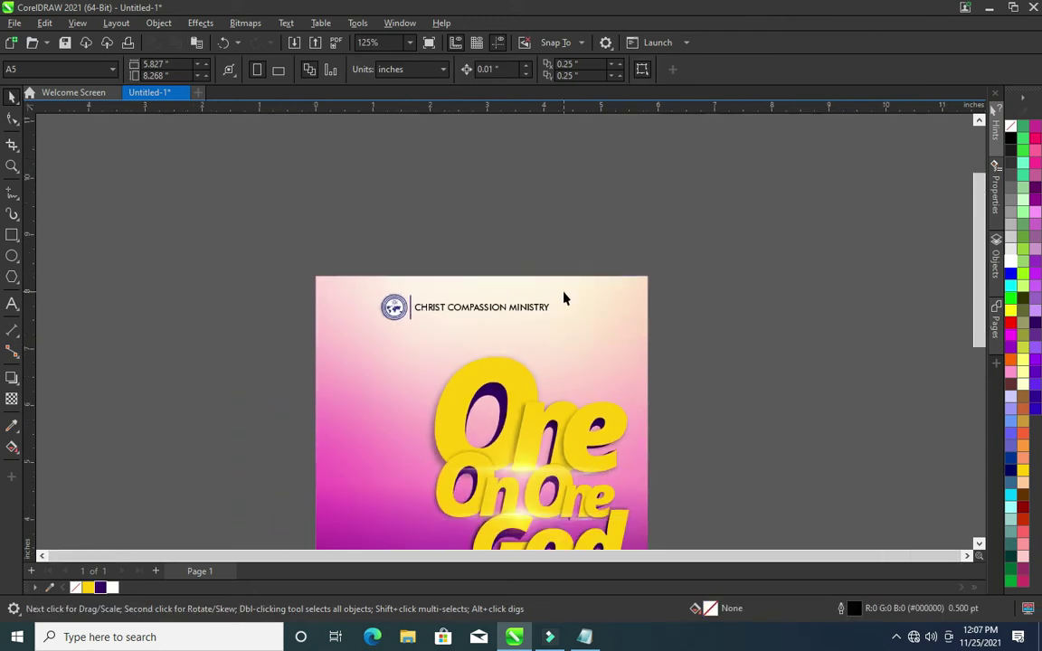
pyautogui.scroll(-2, 976, 333)
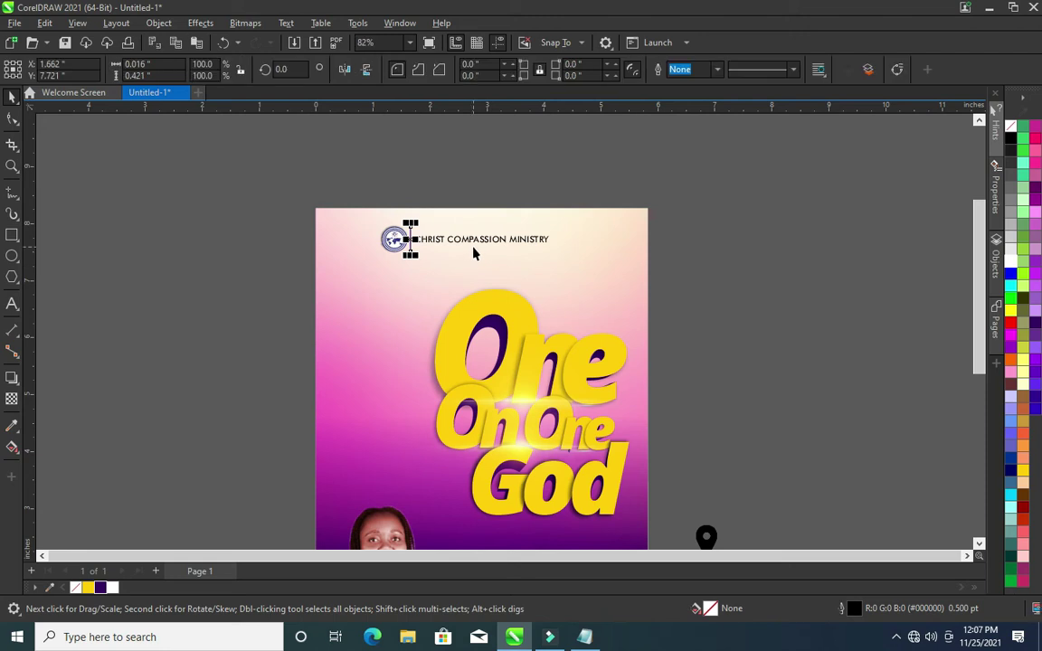
pyautogui.click(658, 262)
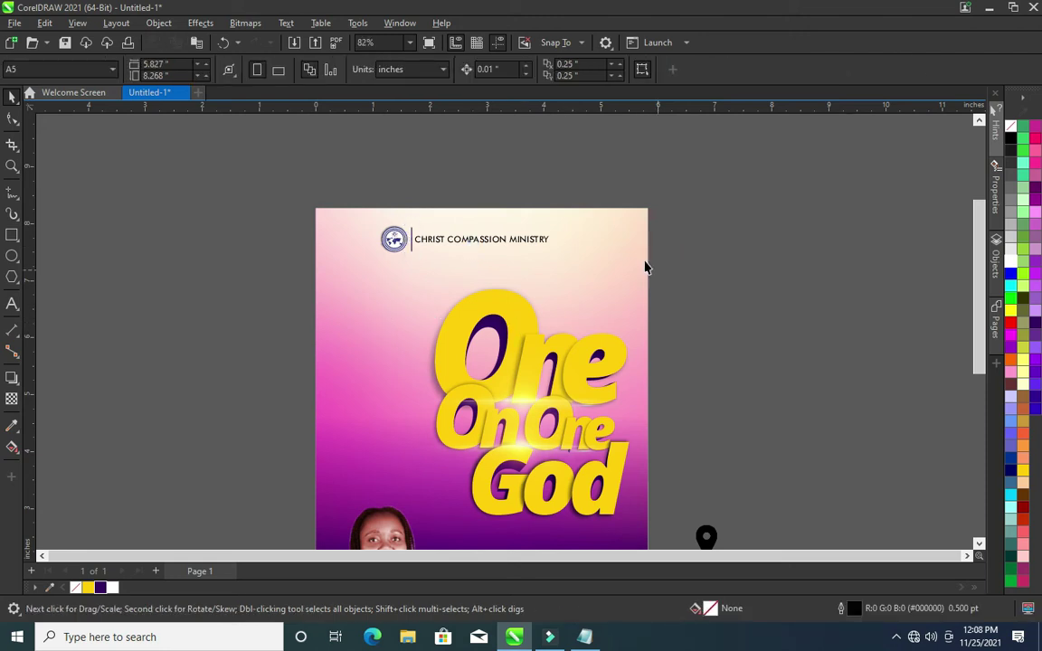
pyautogui.scroll(-1, 586, 272)
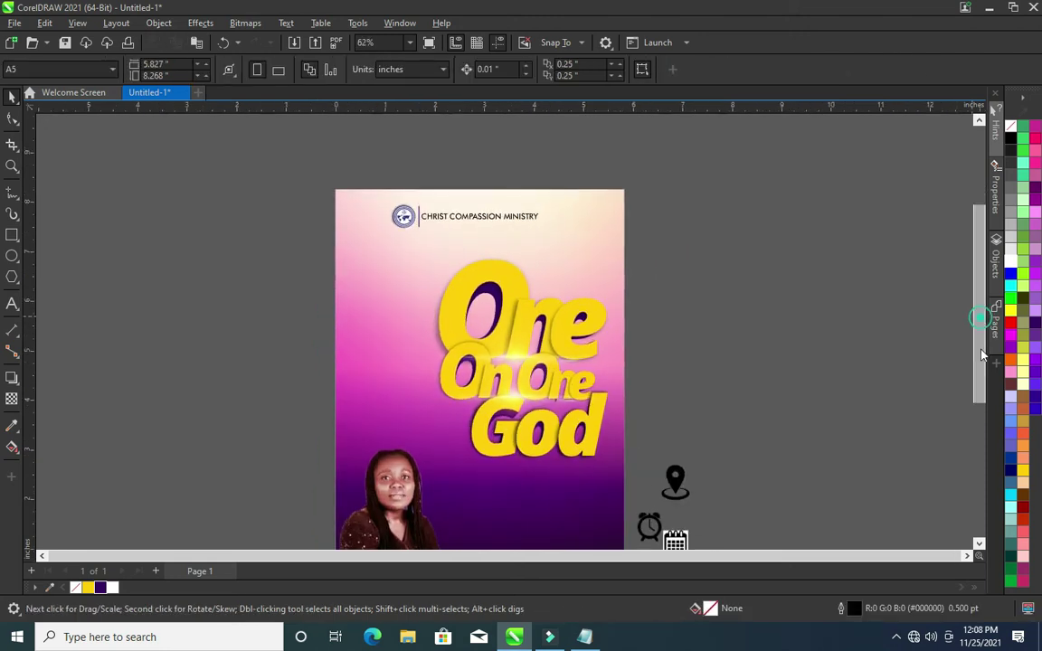
pyautogui.scroll(-2, 977, 317)
pyautogui.scroll(2, 605, 410)
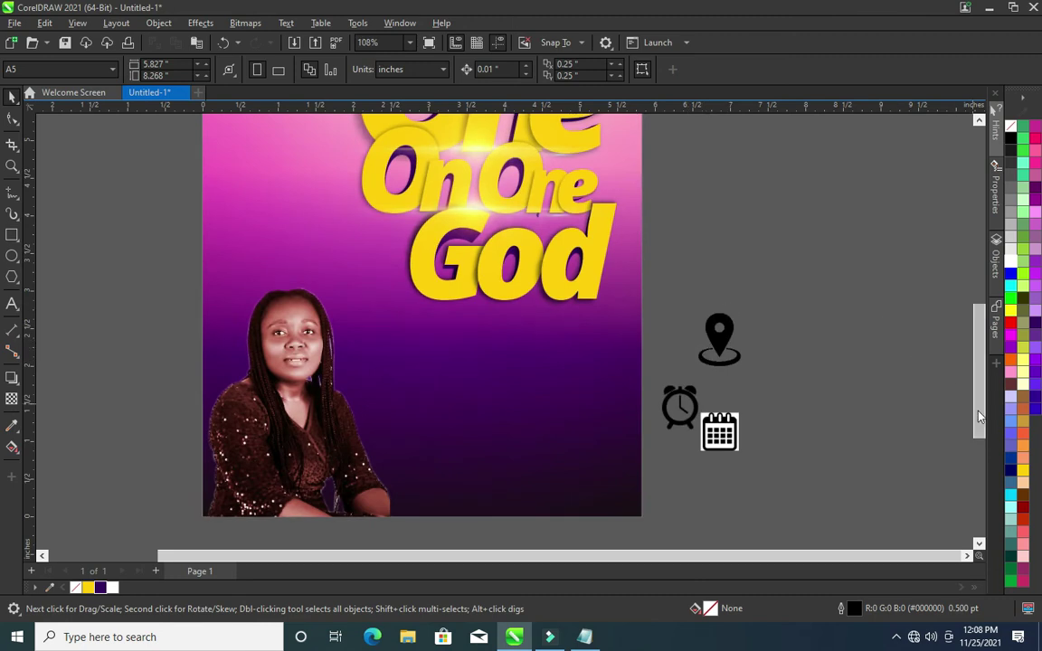
pyautogui.moveTo(979, 415); pyautogui.dragTo(978, 307)
# Duplicate the CHRIST COMPASSION MINISTRY heading below itself and change its wording to 'Presents:'
pyautogui.click(422, 265)
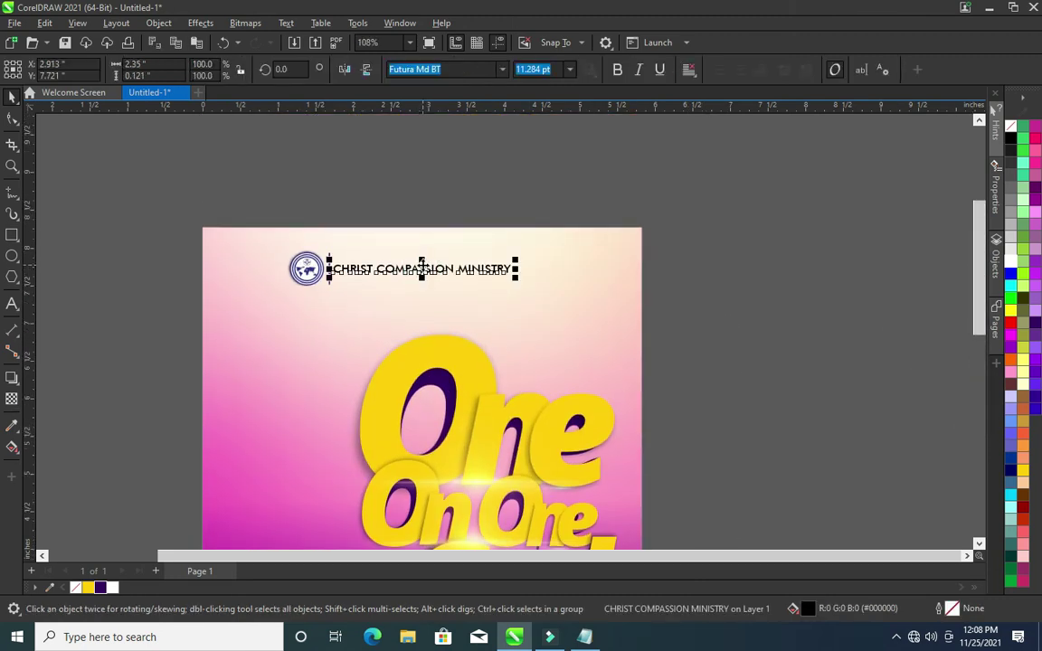
pyautogui.moveTo(422, 265); pyautogui.dragTo(421, 306)
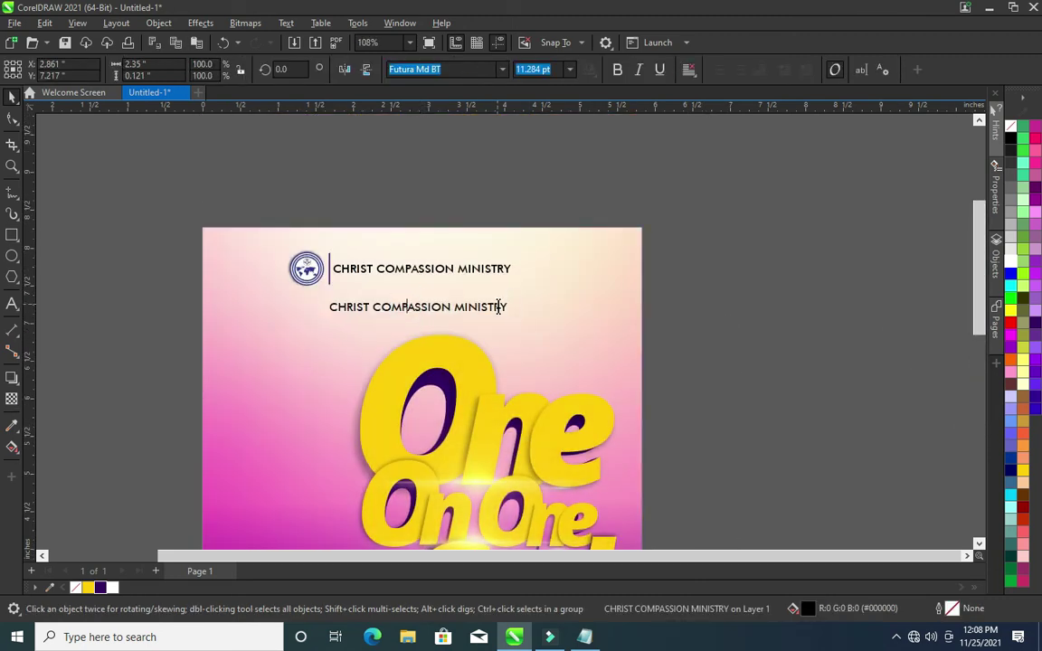
pyautogui.doubleClick(499, 307)
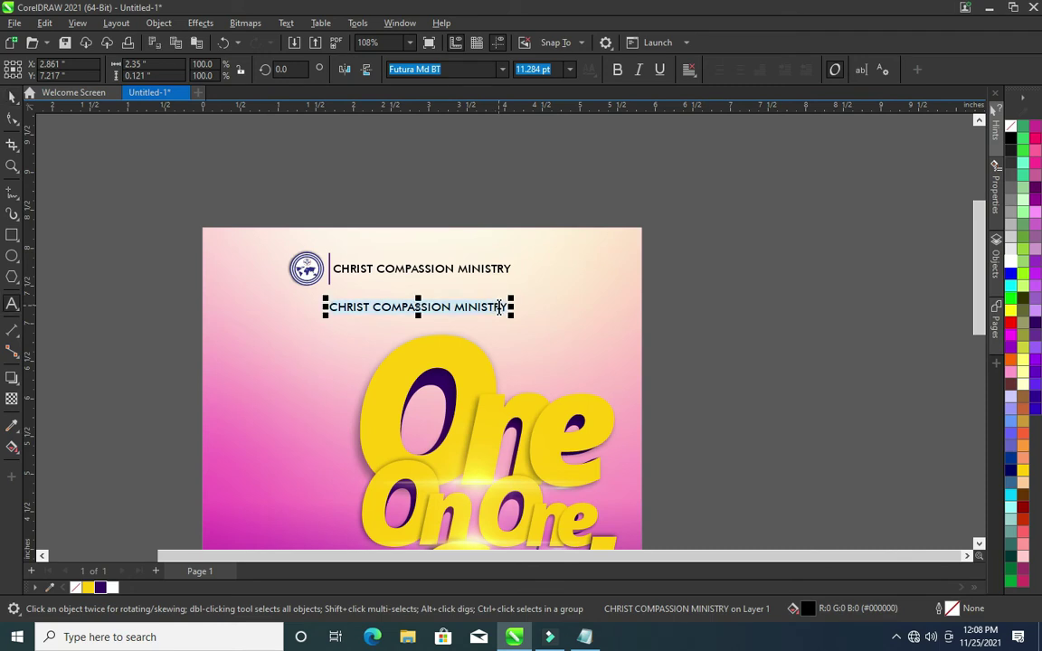
pyautogui.write('p')
pyautogui.press('BackSpace')
pyautogui.write('Presents')
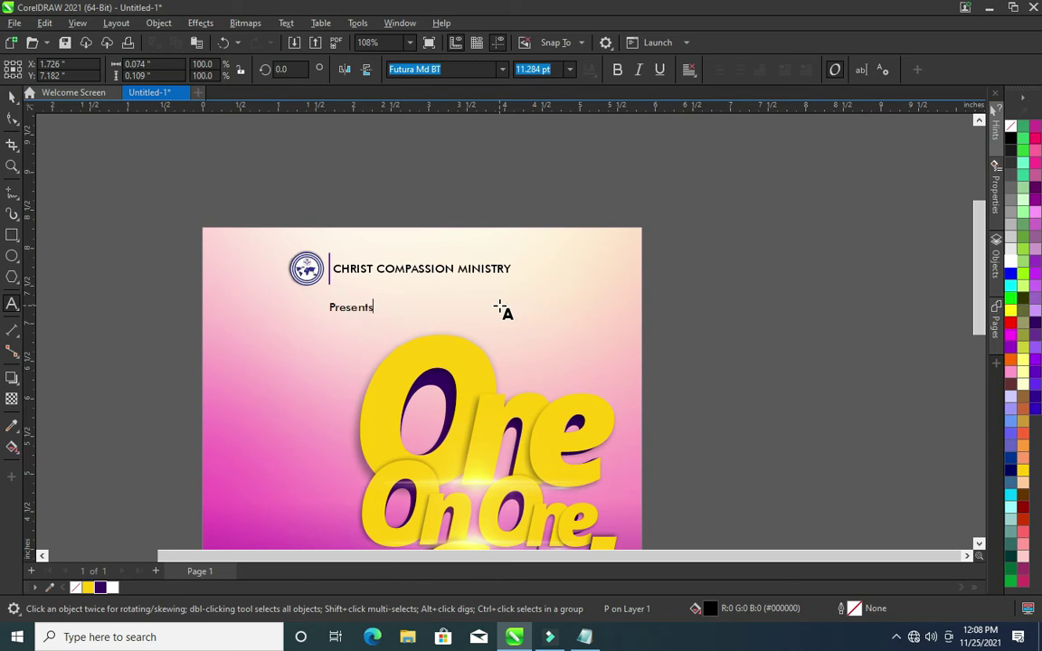
pyautogui.write('L:')
pyautogui.press('BackSpace')
pyautogui.press('BackSpace')
pyautogui.write(':')
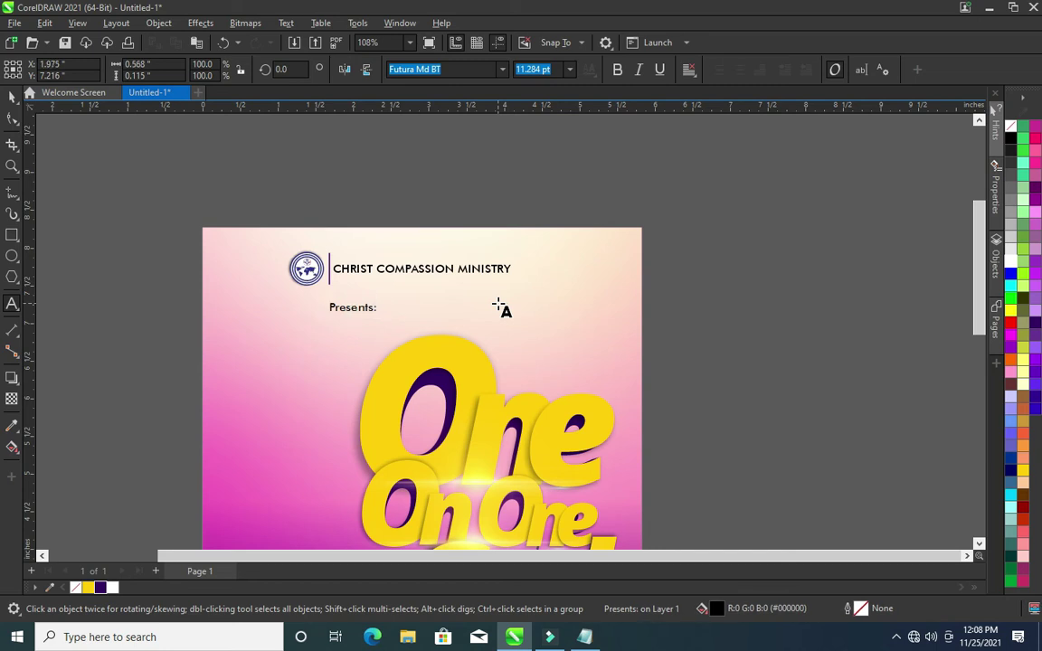
pyautogui.hotkey('ctrl', 'space')
# Move 'Presents:' down toward the title, widen its letter spacing and centre it on the page
pyautogui.scroll(2, 407, 325)
pyautogui.moveTo(341, 306); pyautogui.dragTo(459, 308)
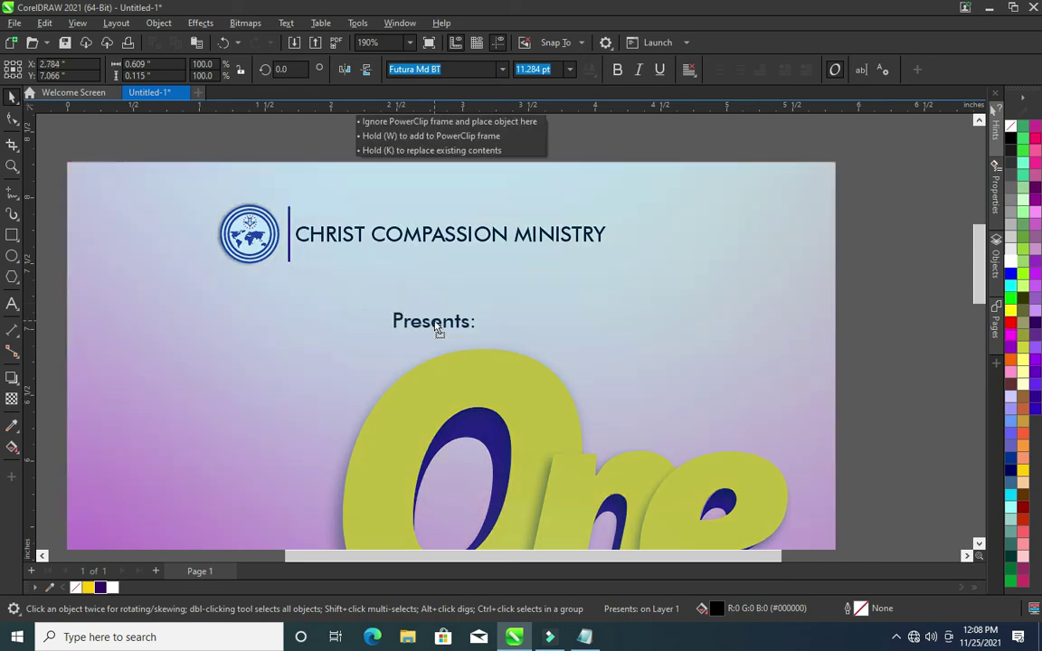
pyautogui.moveTo(436, 324); pyautogui.dragTo(424, 345)
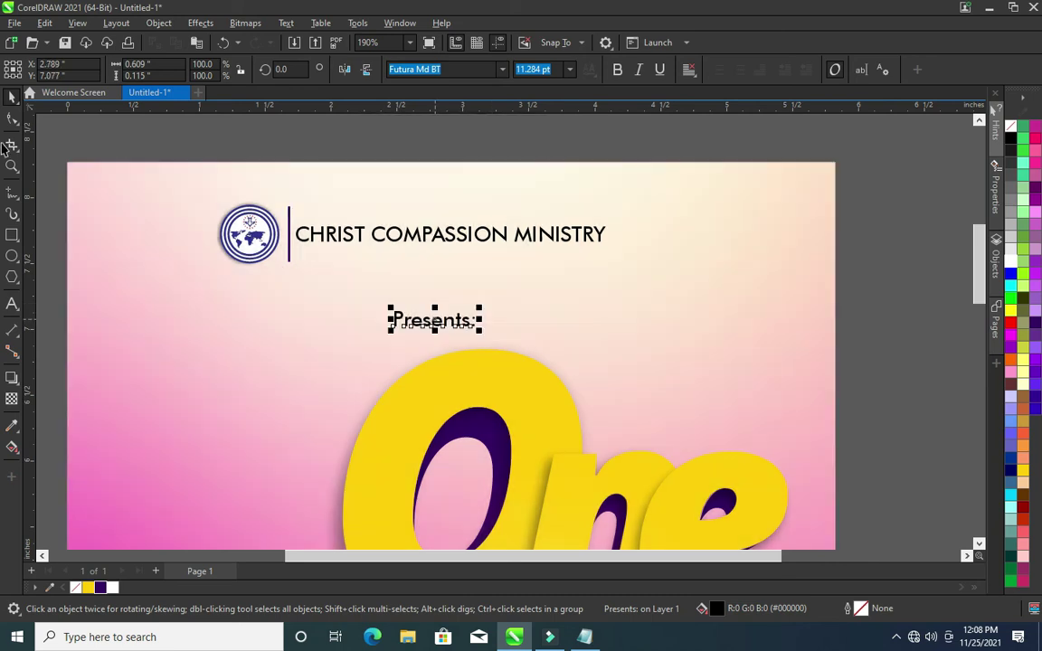
pyautogui.click(13, 120)
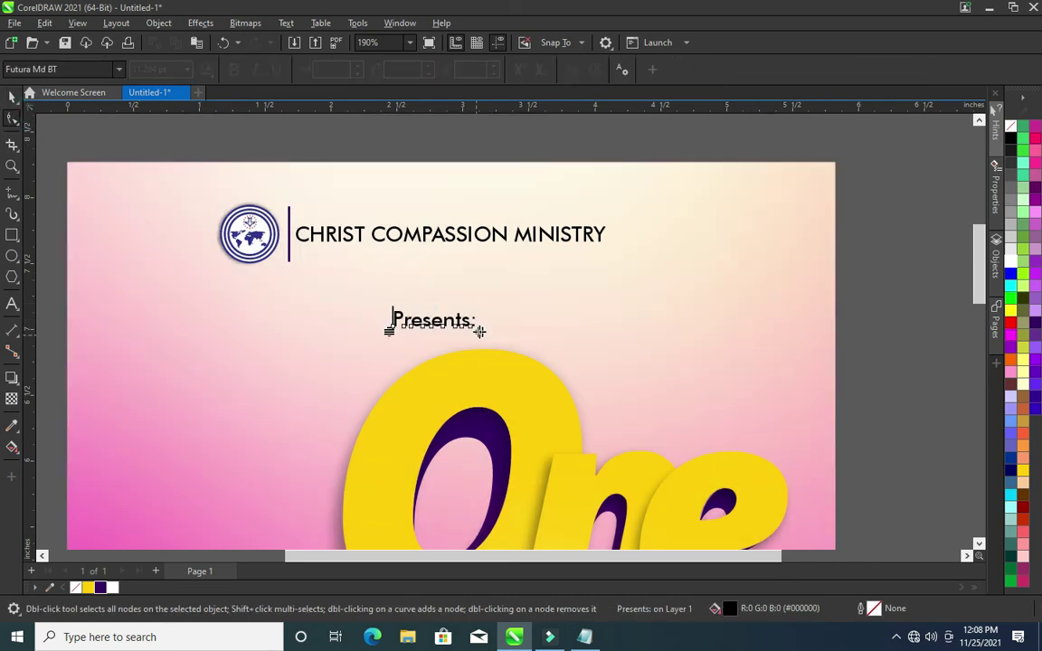
pyautogui.moveTo(479, 332); pyautogui.dragTo(559, 345)
pyautogui.press('space')
pyautogui.keyDown('shift'); pyautogui.click(283, 294); pyautogui.keyUp('shift')
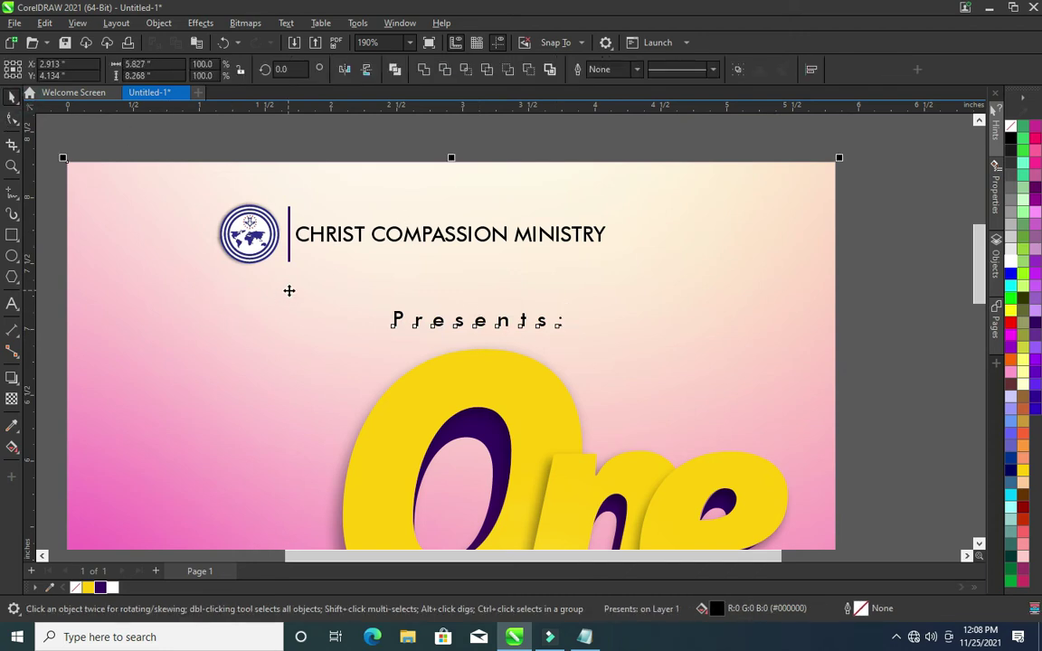
pyautogui.press('c')
pyautogui.click(914, 263)
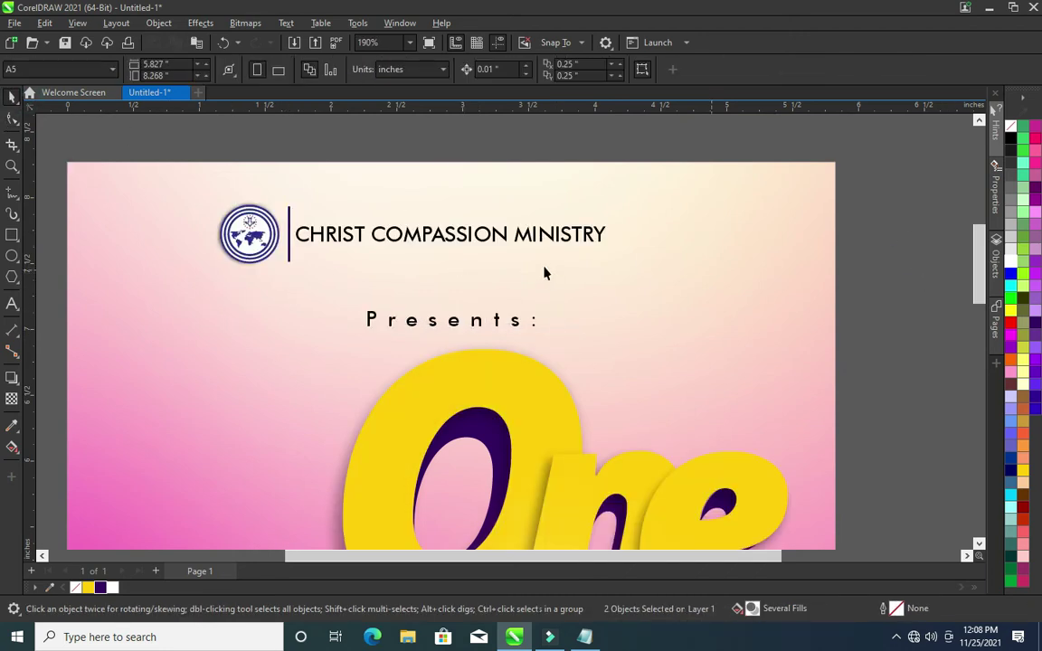
# Marquee-select the 'Presents:' line to check its placement, then deselect it
pyautogui.scroll(-3, 545, 272)
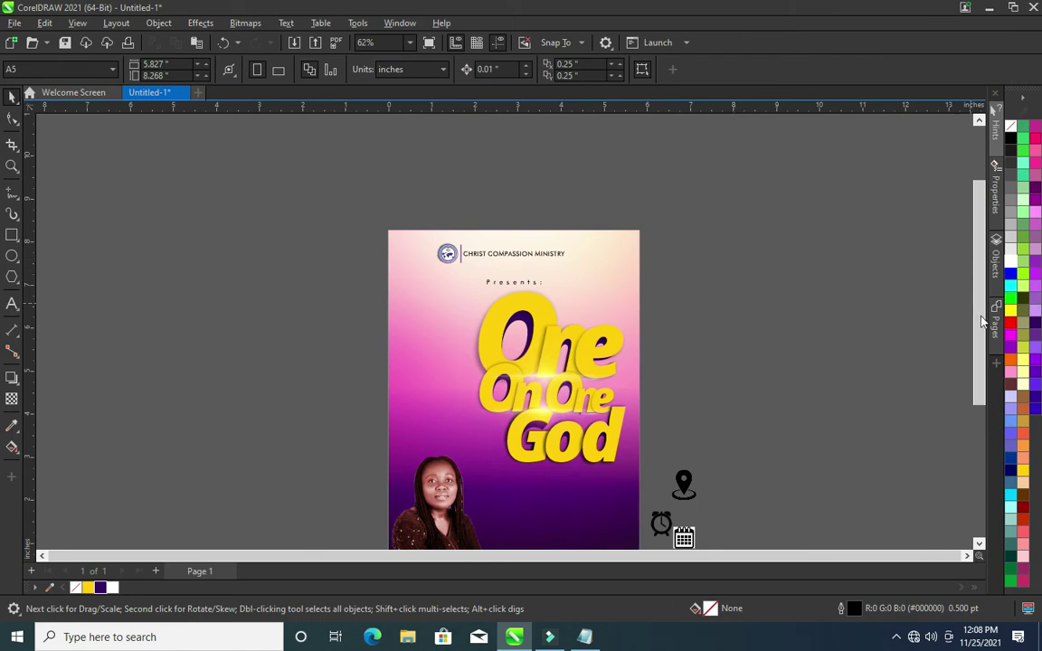
pyautogui.scroll(-2, 982, 322)
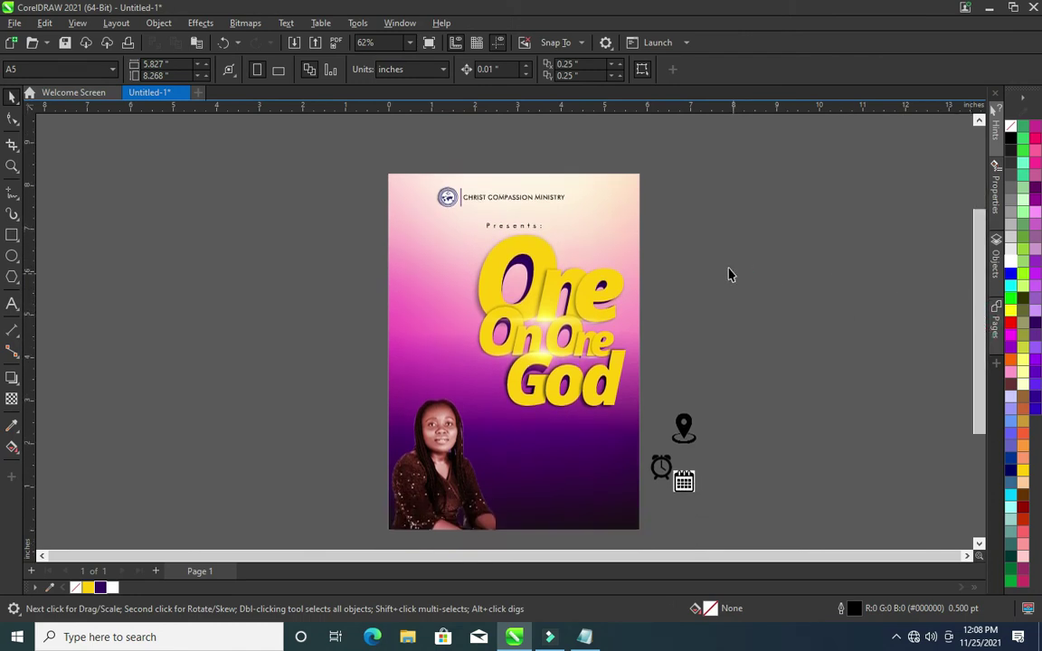
pyautogui.moveTo(718, 227); pyautogui.dragTo(303, 218)
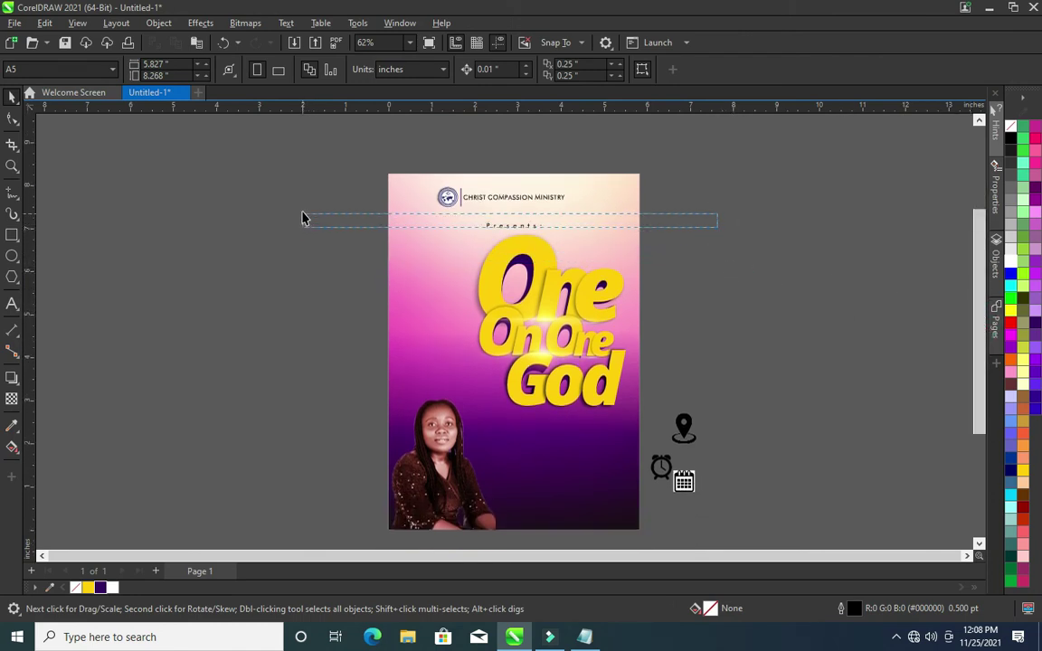
pyautogui.moveTo(351, 212); pyautogui.dragTo(658, 261)
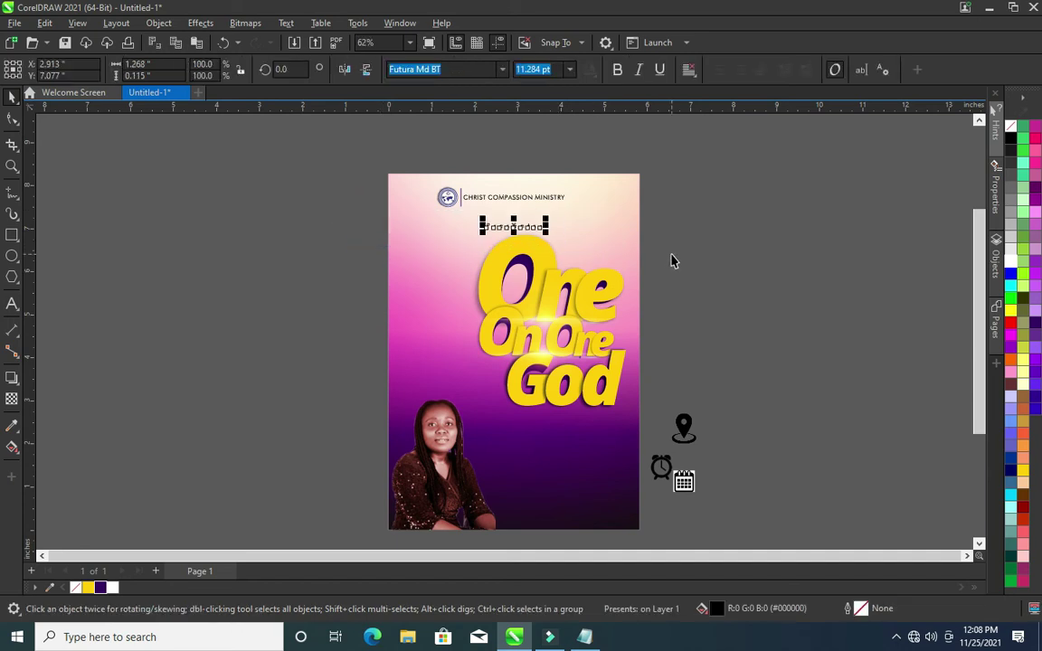
pyautogui.click(740, 256)
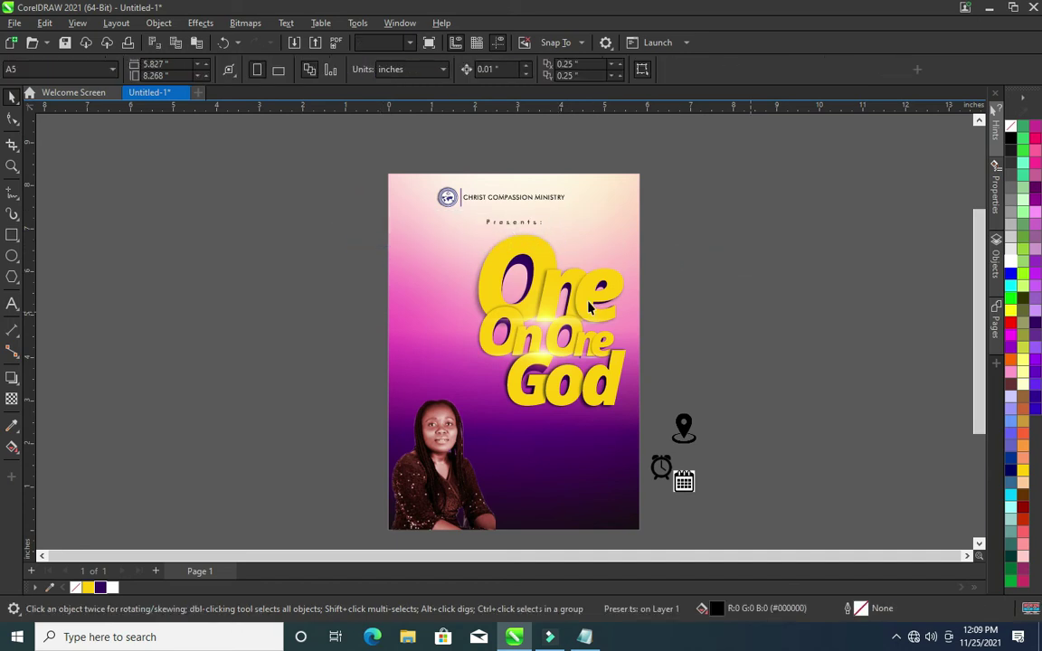
pyautogui.scroll(1, 531, 281)
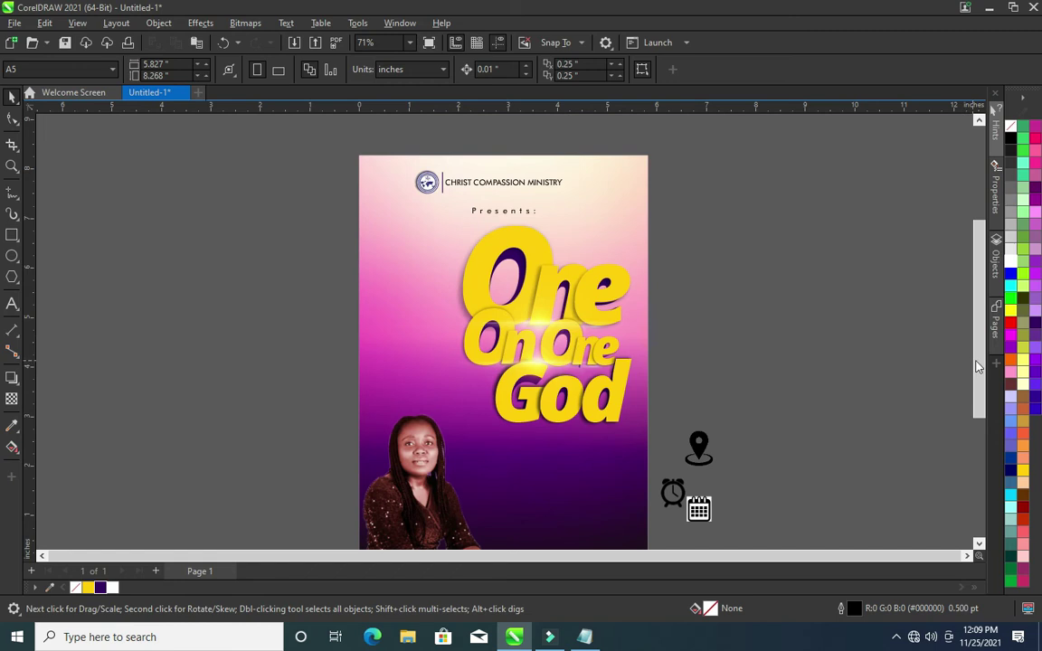
pyautogui.moveTo(976, 366); pyautogui.dragTo(974, 391)
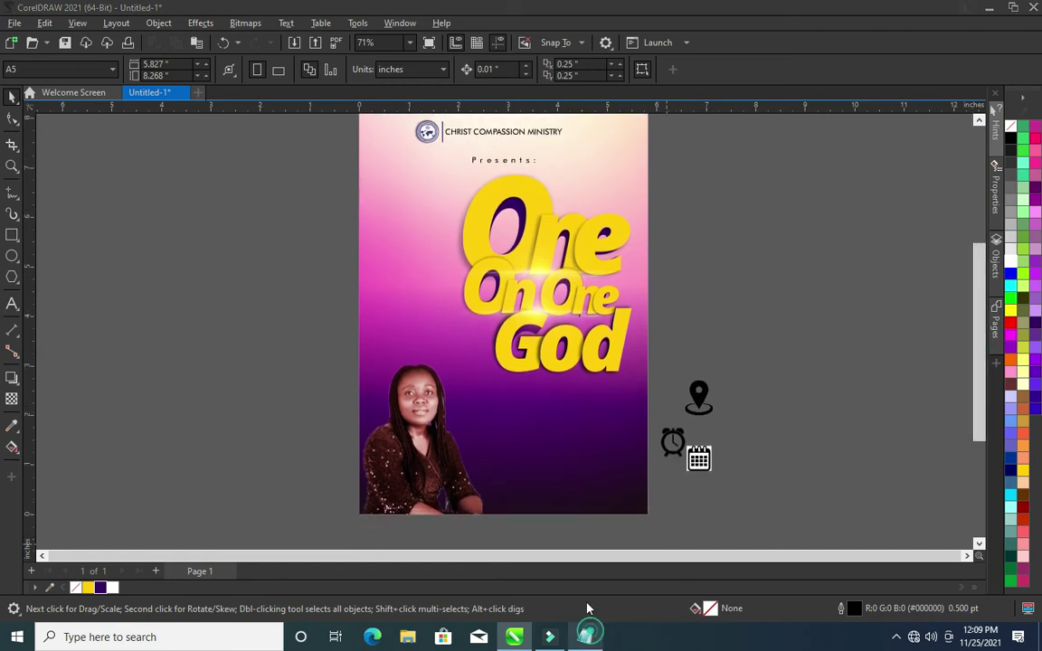
pyautogui.click(585, 637)
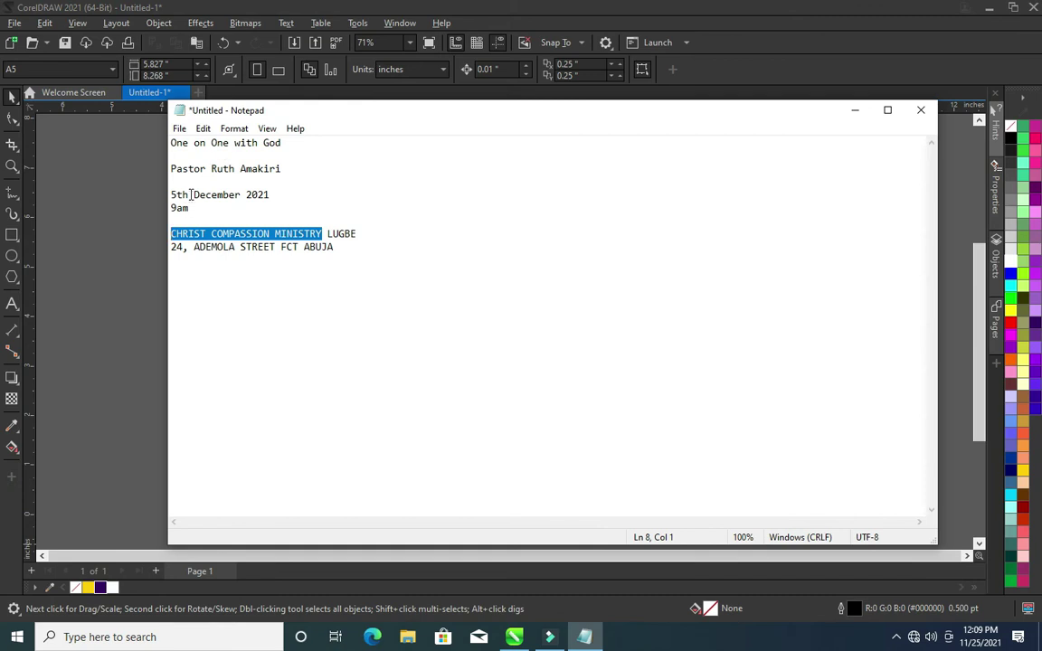
pyautogui.moveTo(190, 194); pyautogui.dragTo(151, 195)
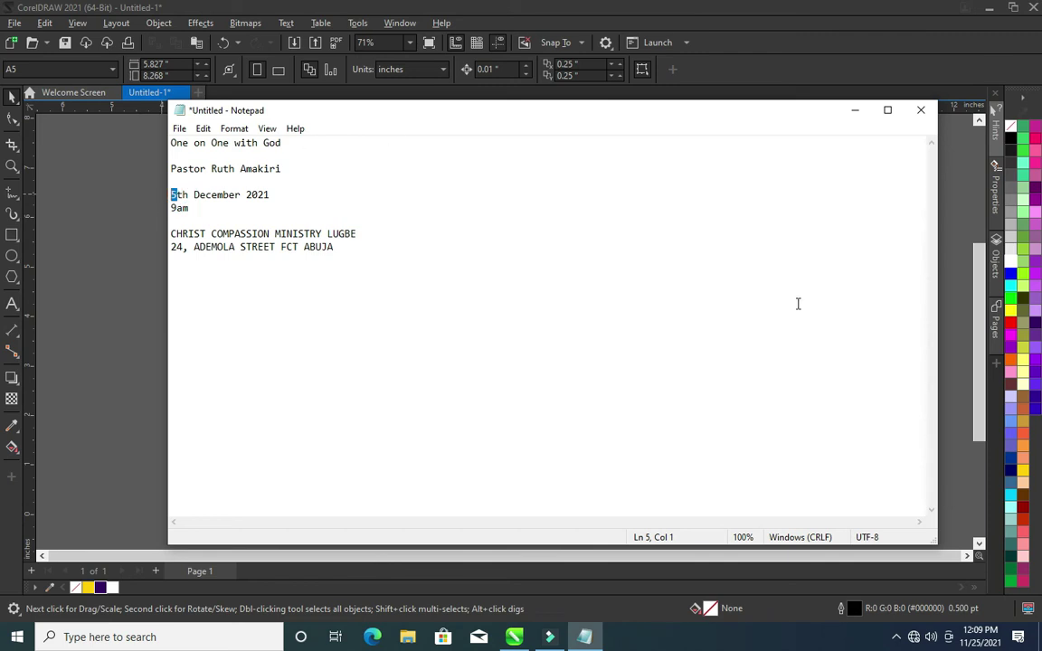
pyautogui.click(855, 109)
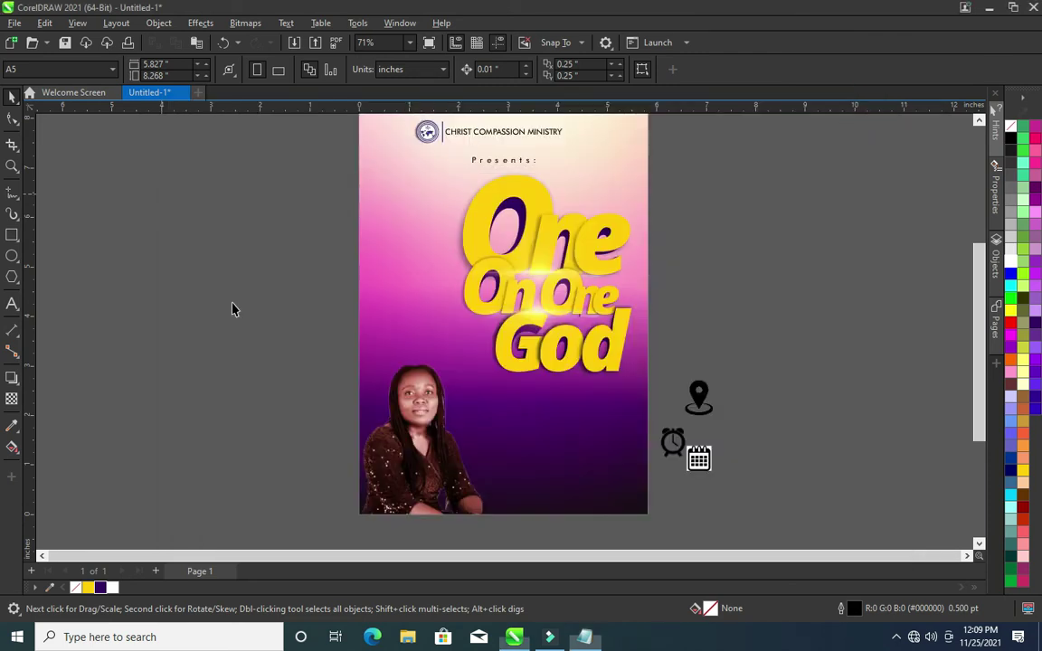
# Paste a '5' below the title, set it in Futura Md BT Bold and enlarge it roughly threefold
pyautogui.click(13, 305)
pyautogui.scroll(2, 517, 432)
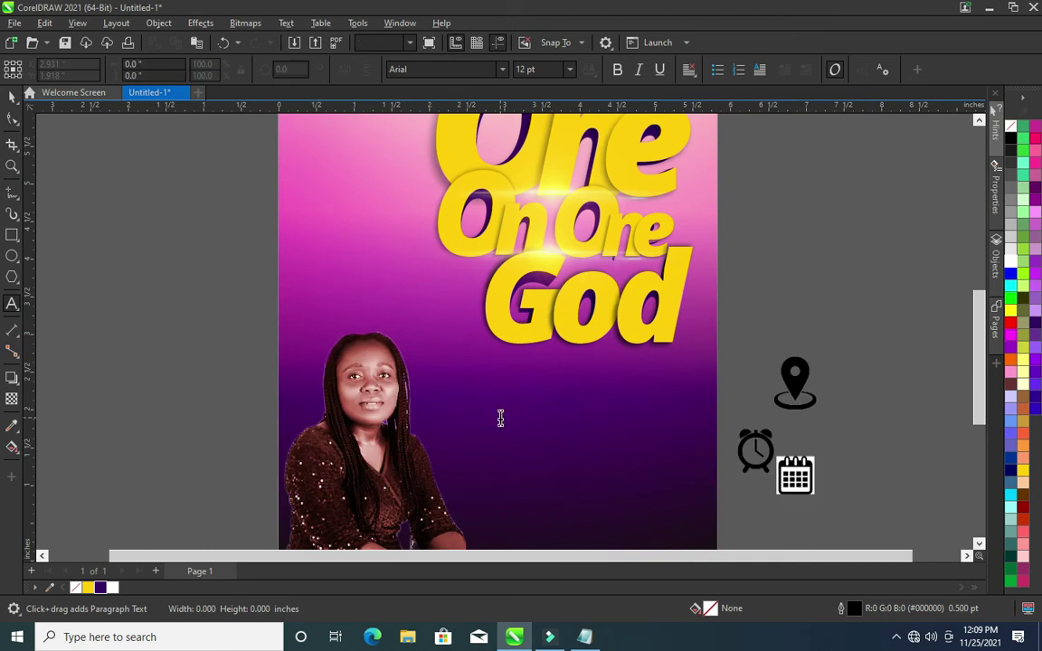
pyautogui.click(500, 418)
pyautogui.hotkey('ctrl', 'v')
pyautogui.click(13, 98)
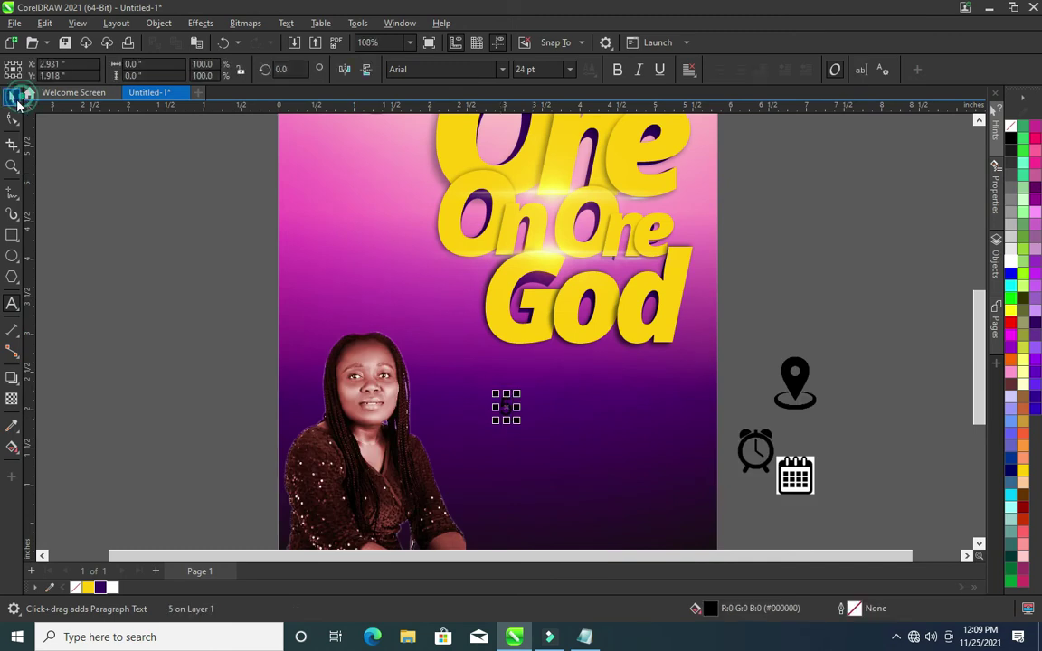
pyautogui.click(502, 69)
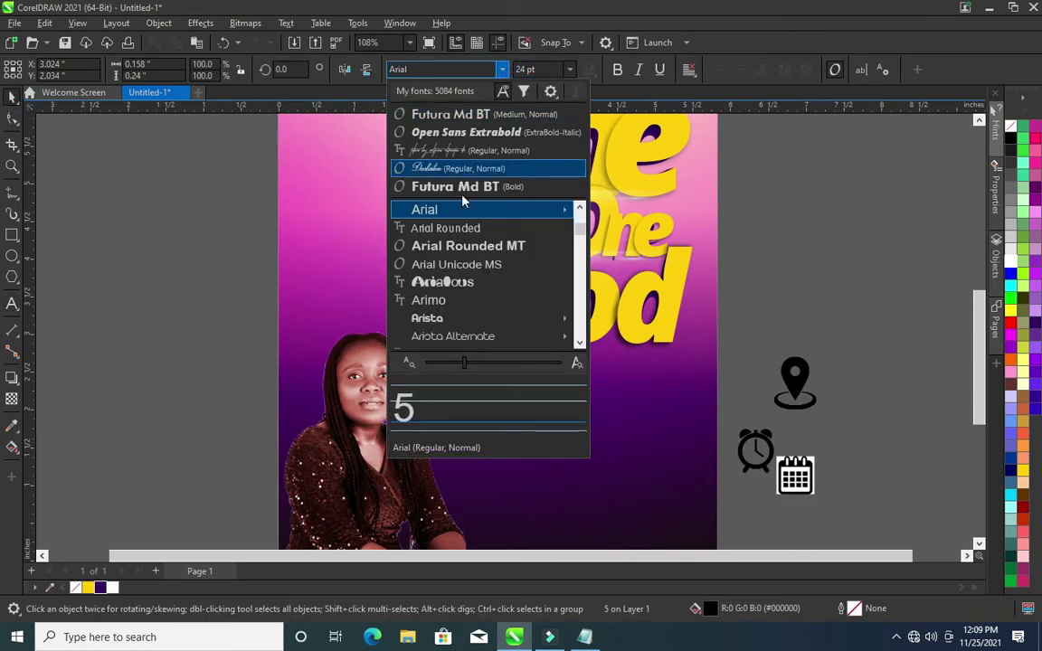
pyautogui.click(458, 189)
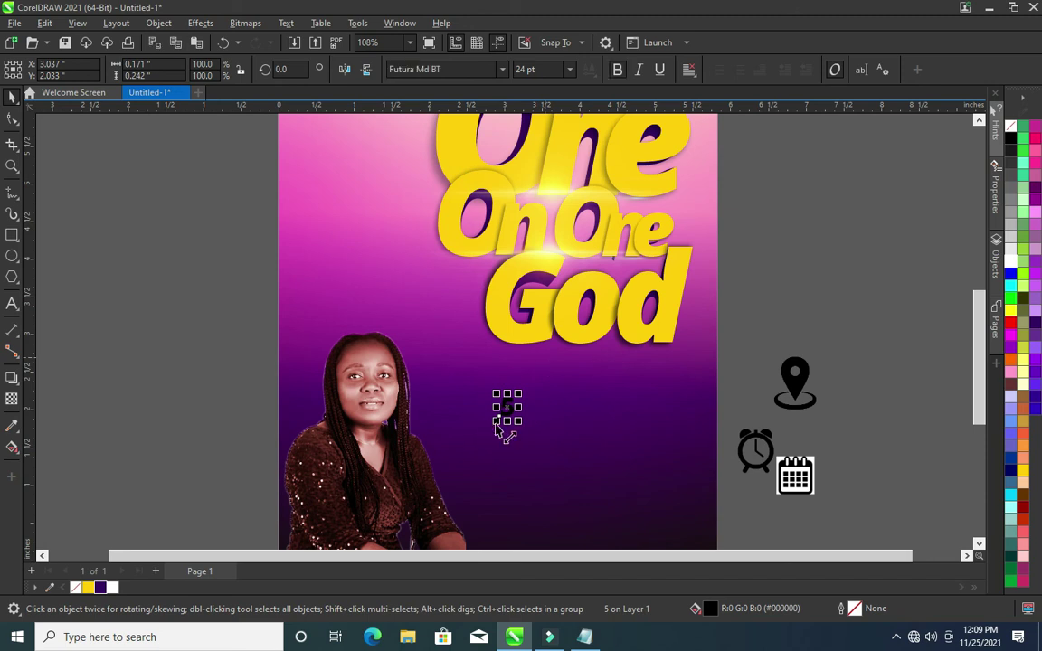
pyautogui.moveTo(496, 425); pyautogui.dragTo(473, 463)
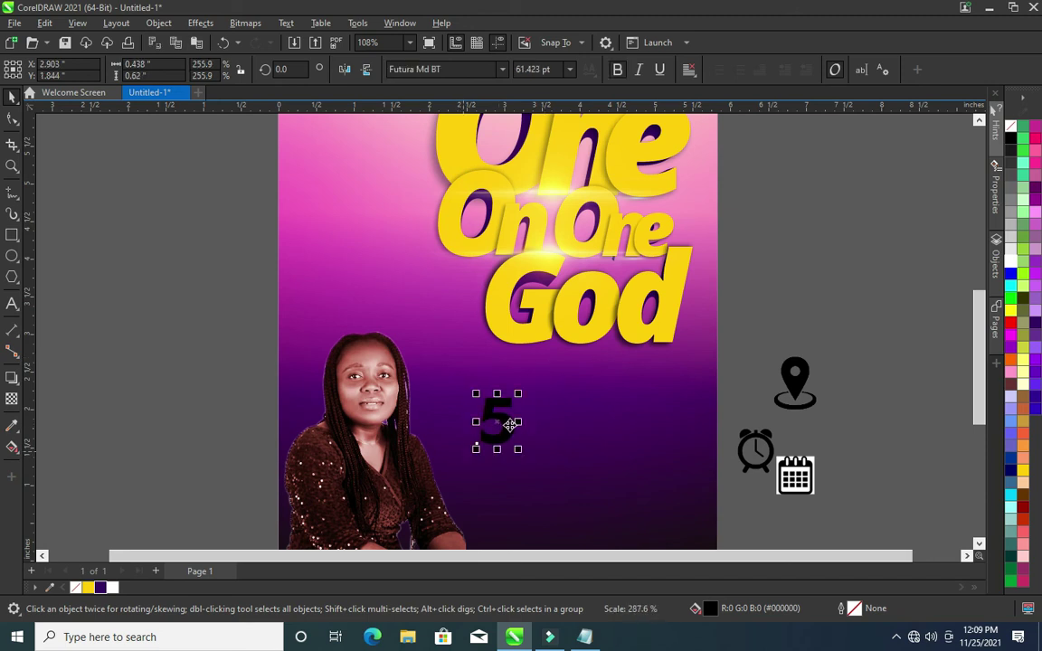
pyautogui.click(733, 292)
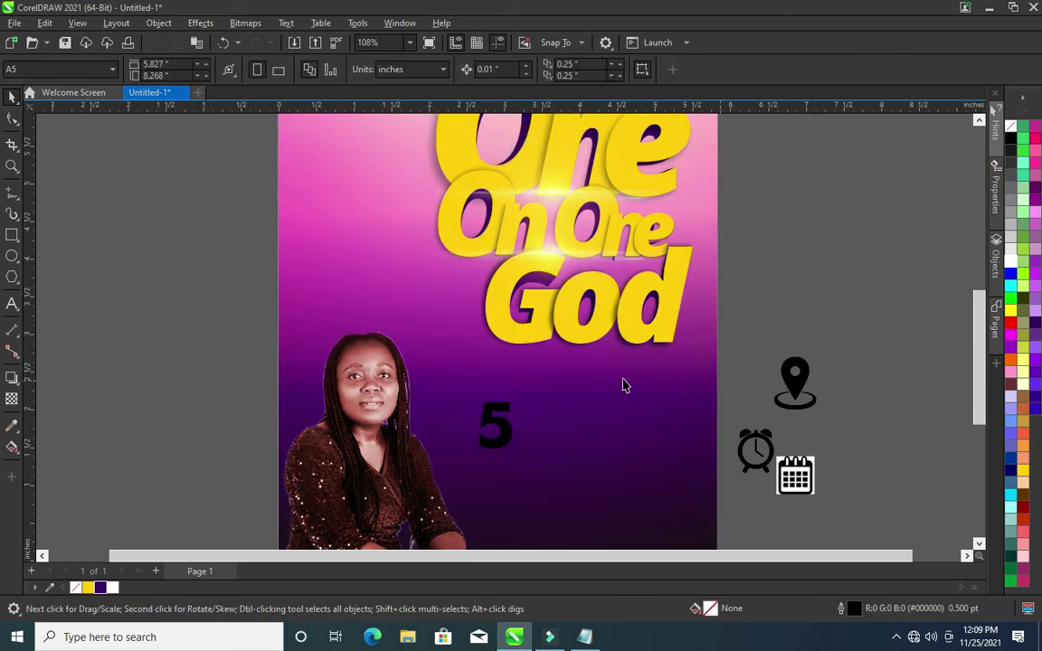
pyautogui.click(796, 475)
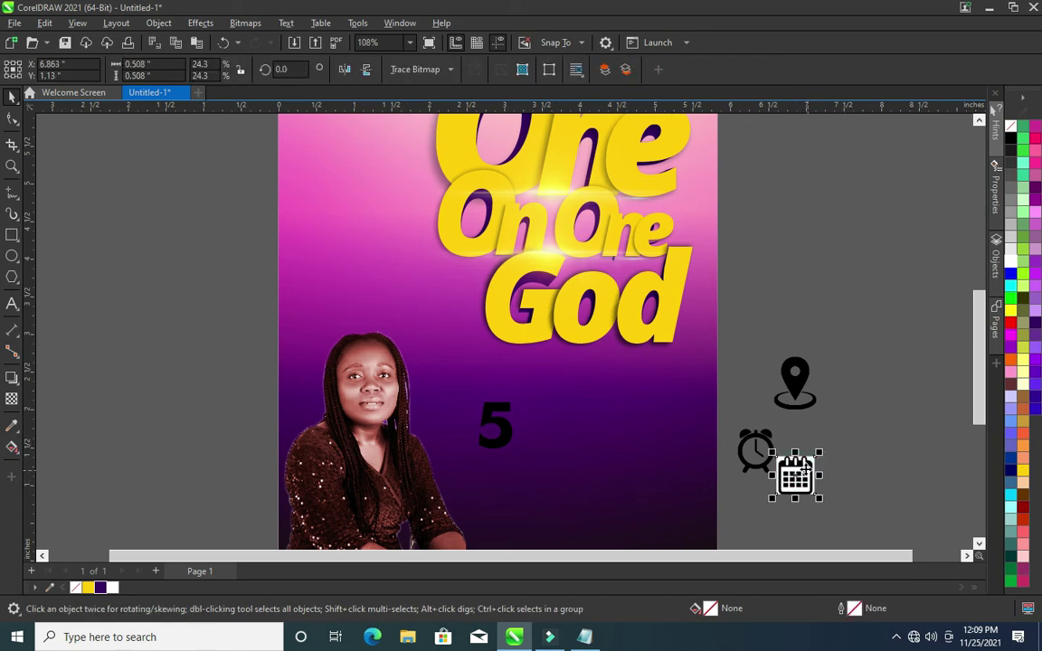
# Trace the calendar picture with Outline Trace > Line Art
pyautogui.scroll(2, 778, 463)
pyautogui.scroll(2, 776, 461)
pyautogui.moveTo(776, 461); pyautogui.dragTo(794, 354)
pyautogui.click(451, 78)
pyautogui.moveTo(435, 121)
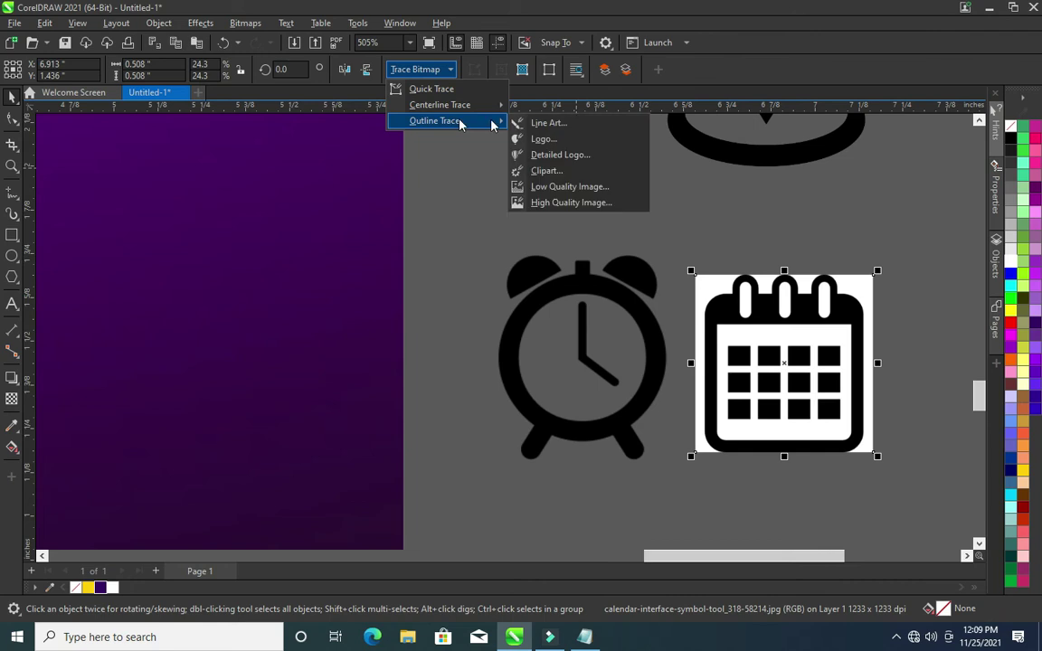
pyautogui.click(538, 121)
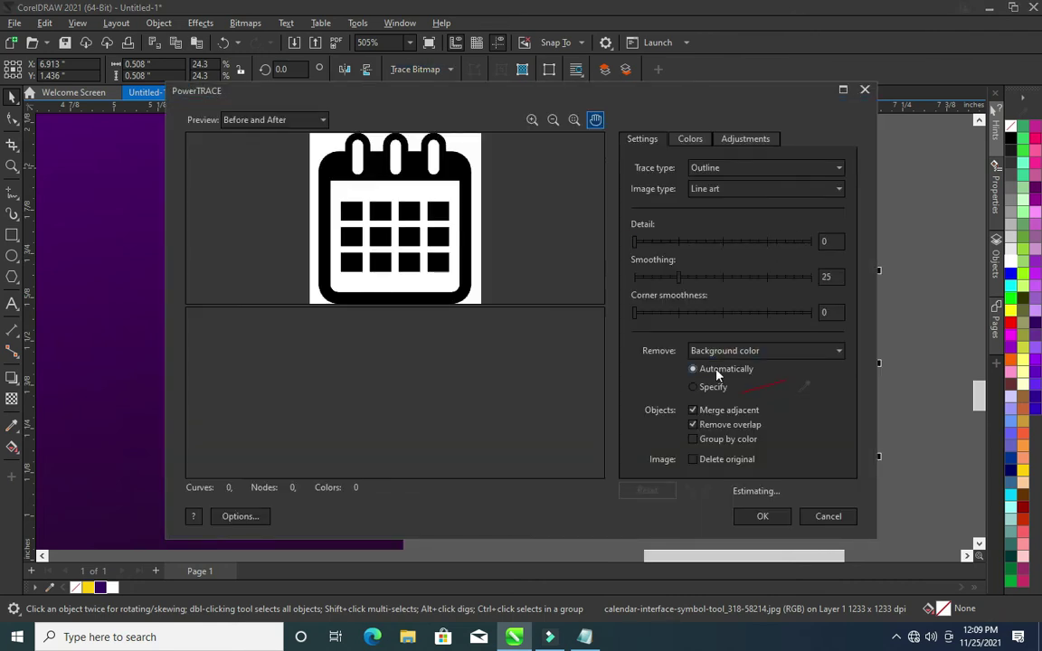
pyautogui.click(763, 516)
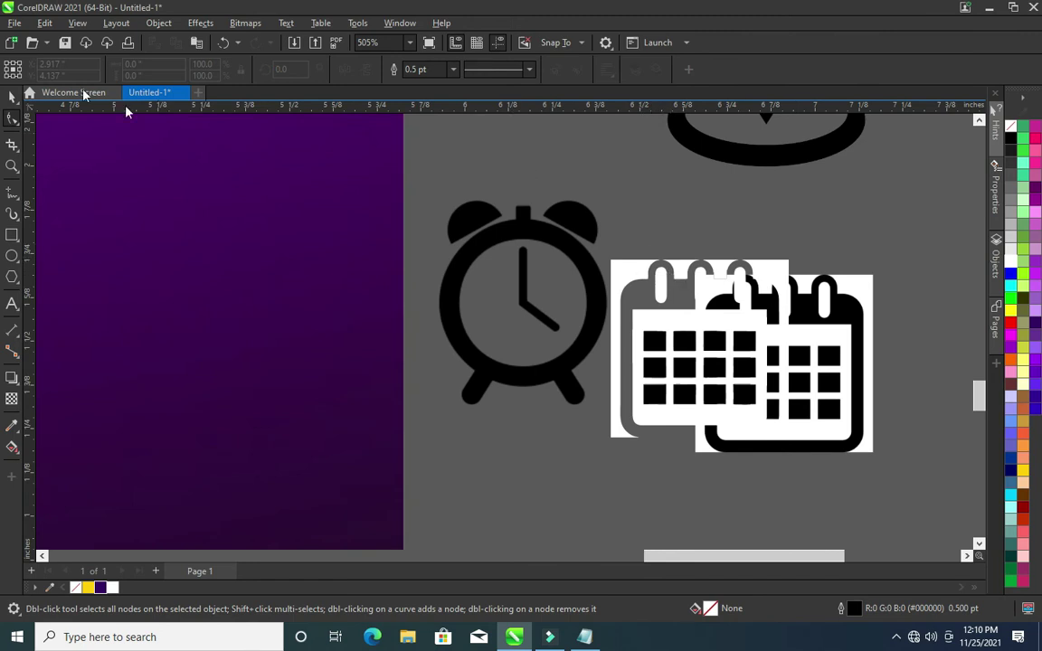
# Move the traced calendar below the alarm clock and remove its white background square
pyautogui.click(12, 97)
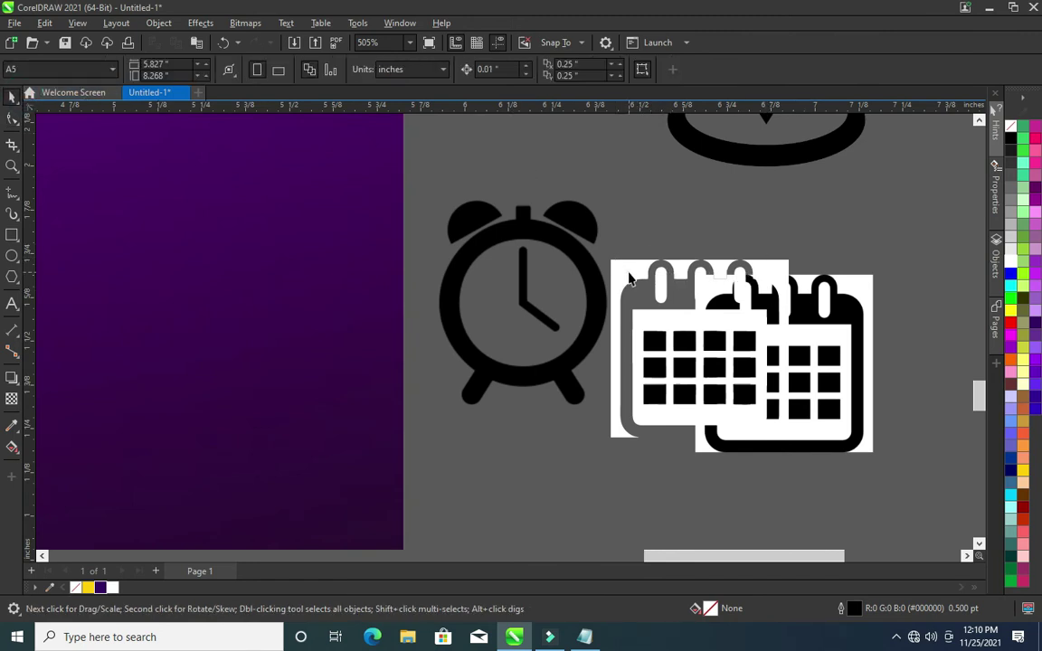
pyautogui.moveTo(631, 279); pyautogui.dragTo(450, 412)
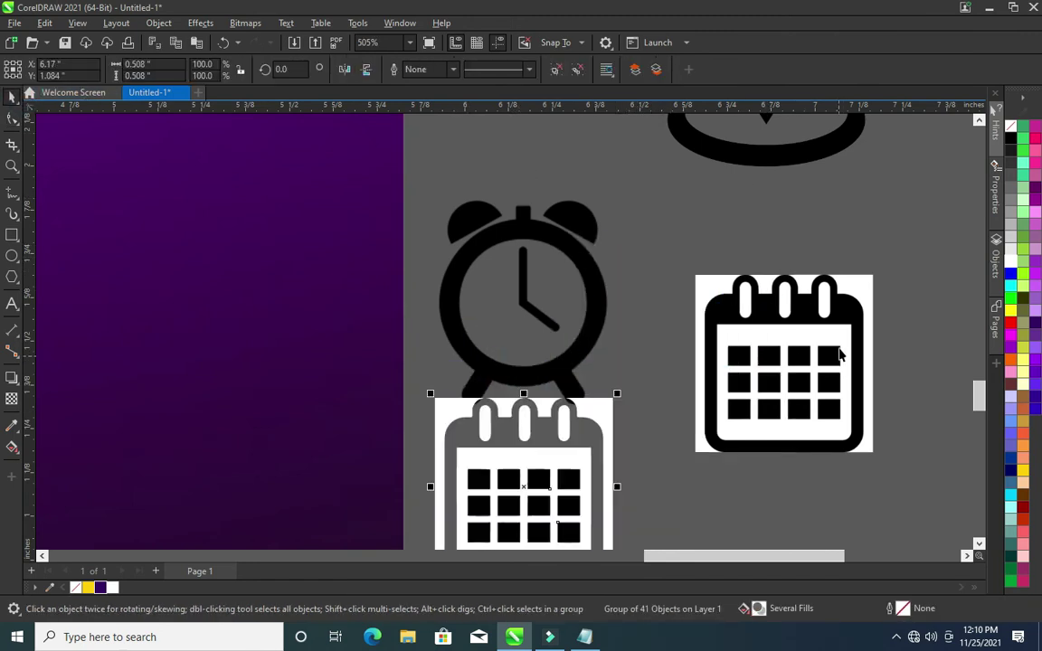
pyautogui.scroll(-1, 678, 365)
pyautogui.scroll(-1, 682, 366)
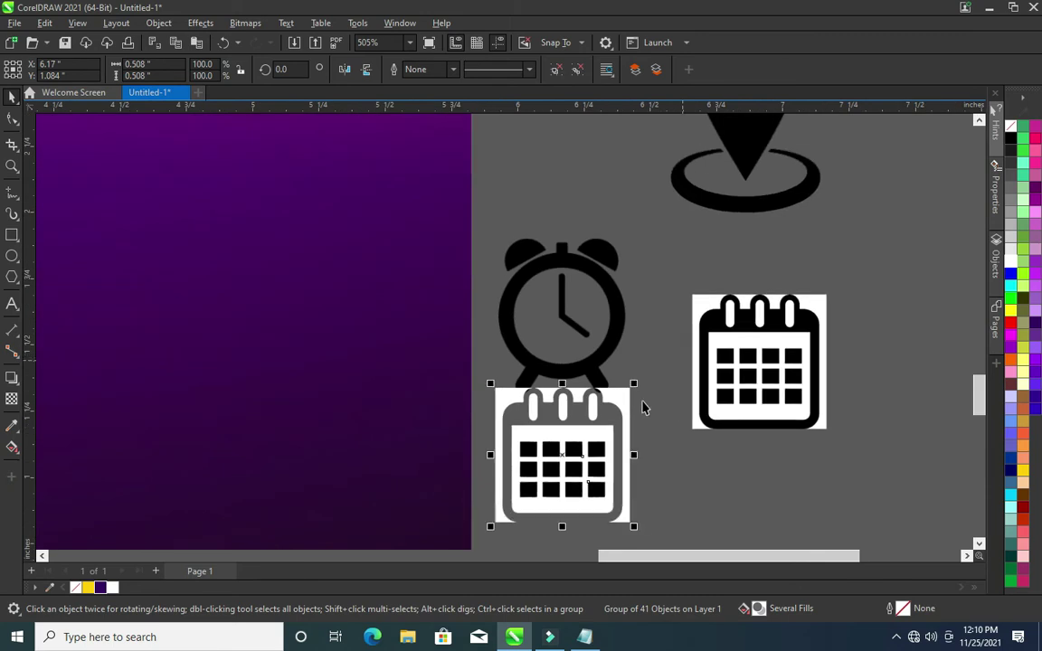
pyautogui.click(649, 332)
pyautogui.click(625, 403)
pyautogui.click(669, 274)
pyautogui.click(619, 403)
pyautogui.moveTo(621, 396); pyautogui.dragTo(514, 400)
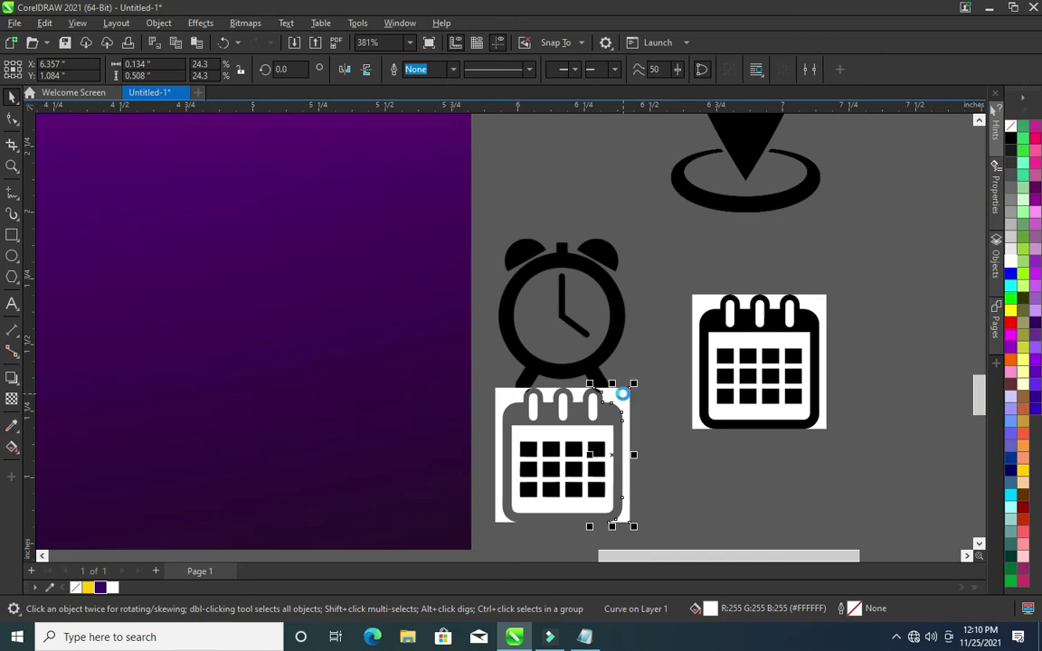
pyautogui.press('Escape')
pyautogui.click(551, 396)
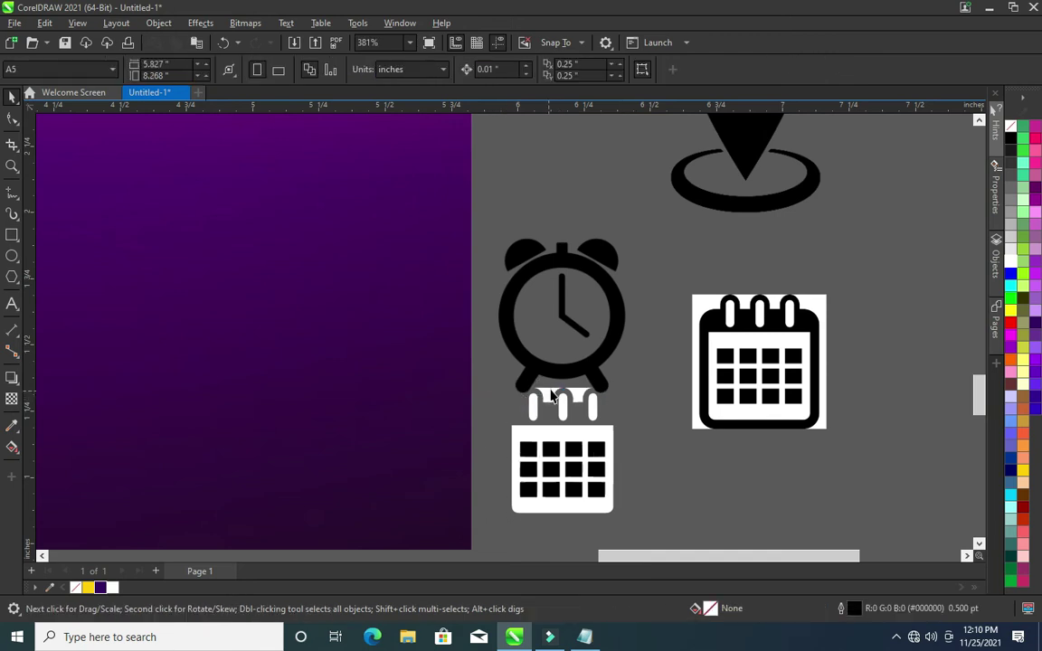
# Group all the traced calendar pieces and move the white calendar onto the poster
pyautogui.scroll(-1, 658, 392)
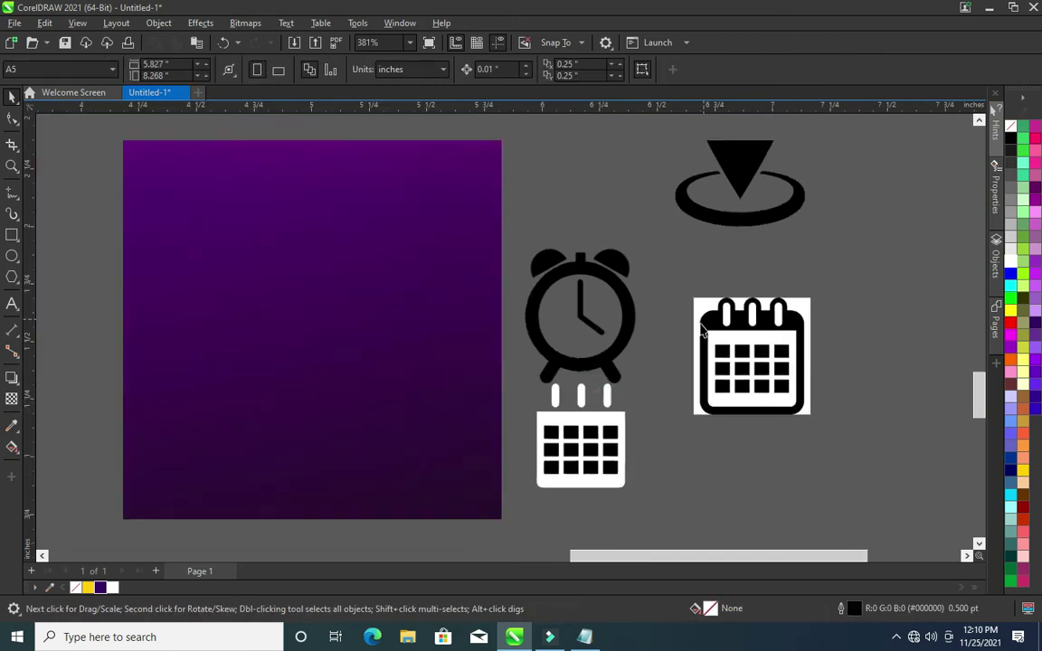
pyautogui.click(609, 396)
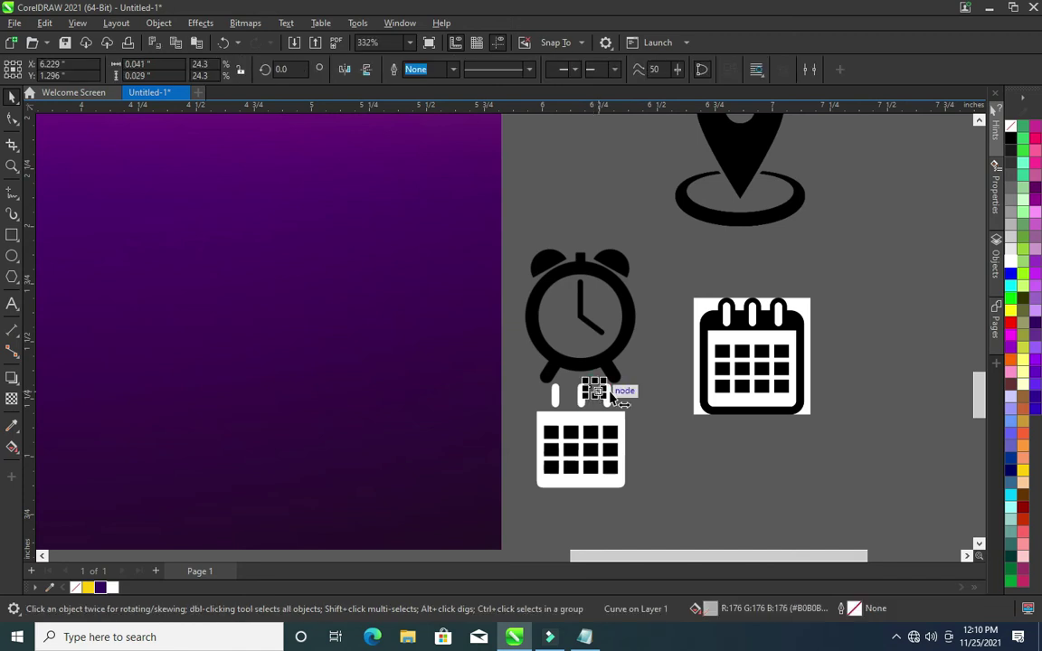
pyautogui.click(586, 400)
pyautogui.click(670, 501)
pyautogui.moveTo(673, 498); pyautogui.dragTo(502, 356)
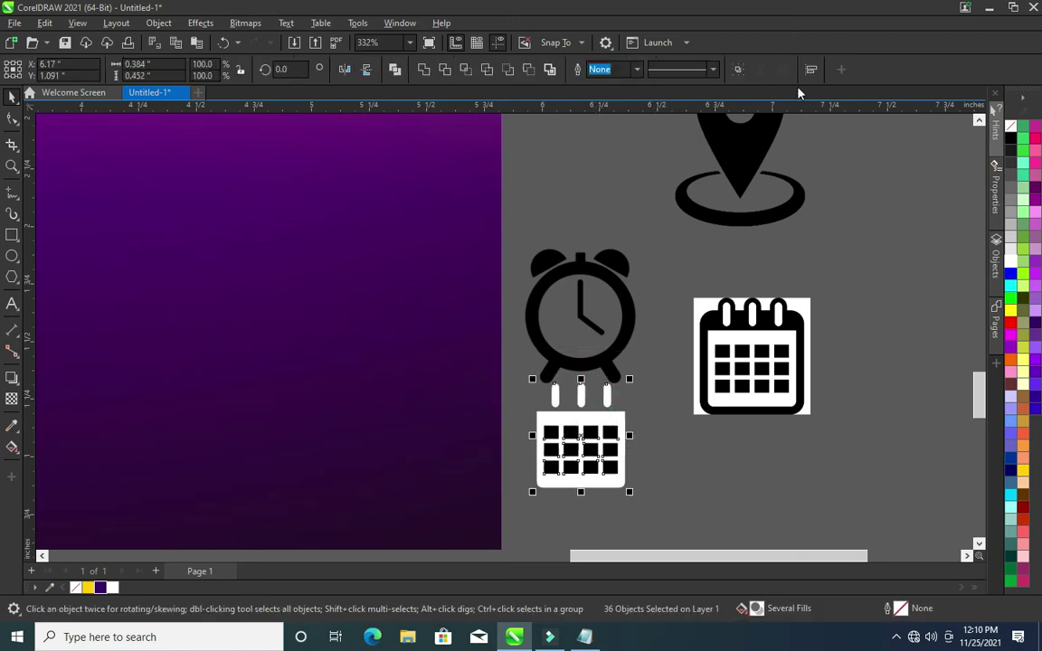
pyautogui.click(735, 70)
pyautogui.scroll(-1, 610, 416)
pyautogui.scroll(-1, 608, 424)
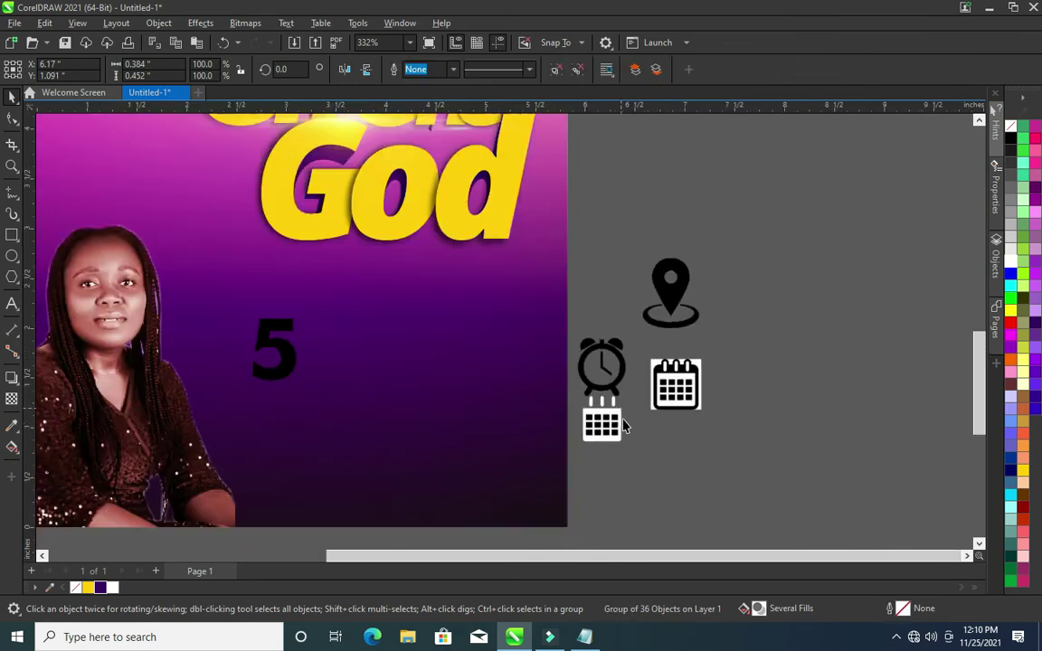
pyautogui.moveTo(606, 424)
pyautogui.mouseDown()
pyautogui.moveTo(240, 323)
pyautogui.moveTo(352, 353)
pyautogui.mouseUp()
# Place the white calendar icon just left of the 5 and shrink it slightly
pyautogui.click(234, 314)
pyautogui.moveTo(233, 314)
pyautogui.mouseDown()
pyautogui.moveTo(280, 346)
pyautogui.moveTo(274, 339)
pyautogui.mouseUp()
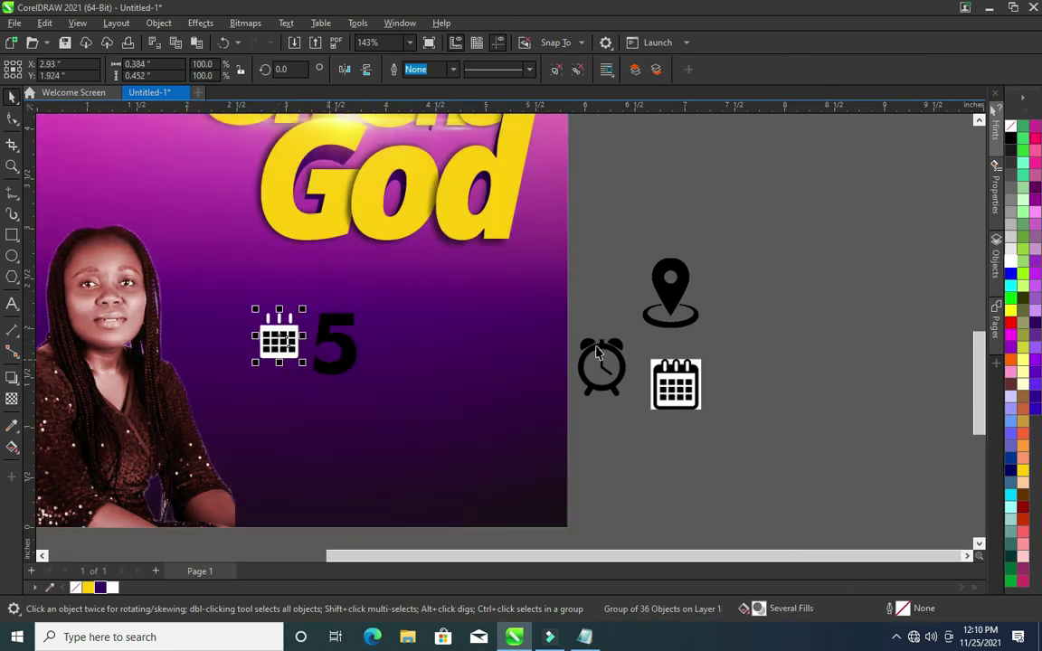
pyautogui.moveTo(255, 309)
pyautogui.mouseDown()
pyautogui.moveTo(262, 321)
pyautogui.moveTo(253, 307)
pyautogui.mouseUp()
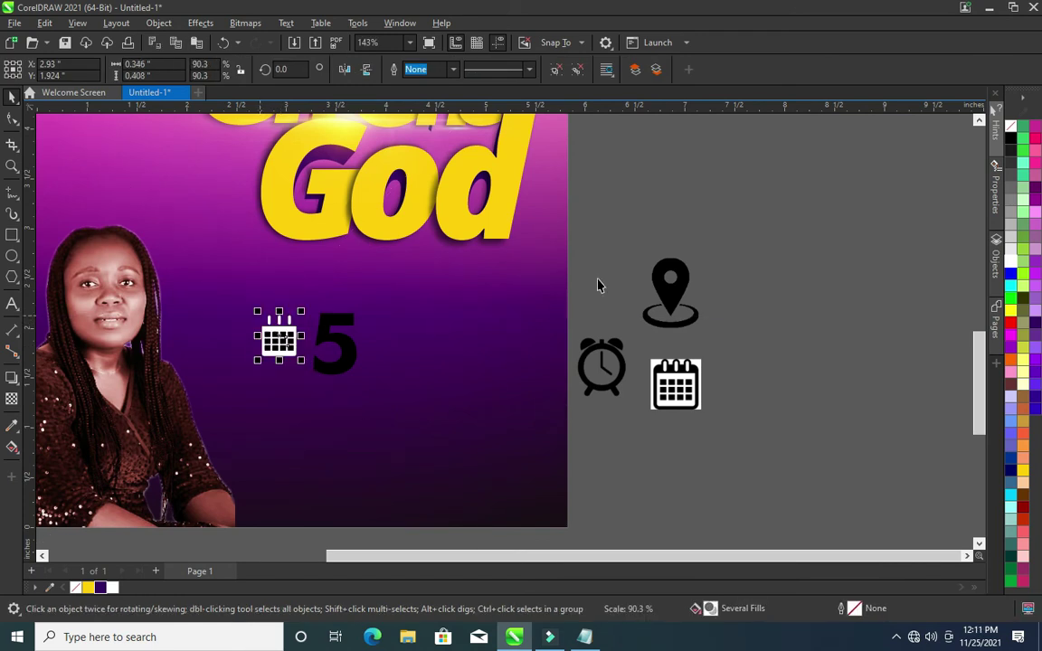
pyautogui.press('Escape')
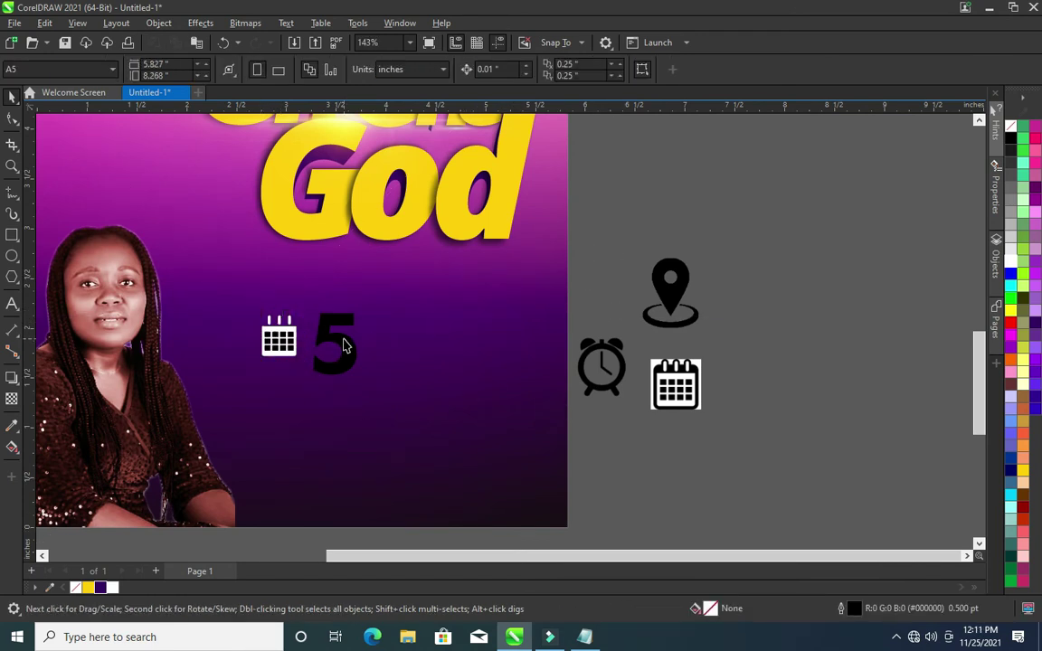
# Fill the 5 with white and bring the event notes back up
pyautogui.click(340, 344)
pyautogui.click(113, 587)
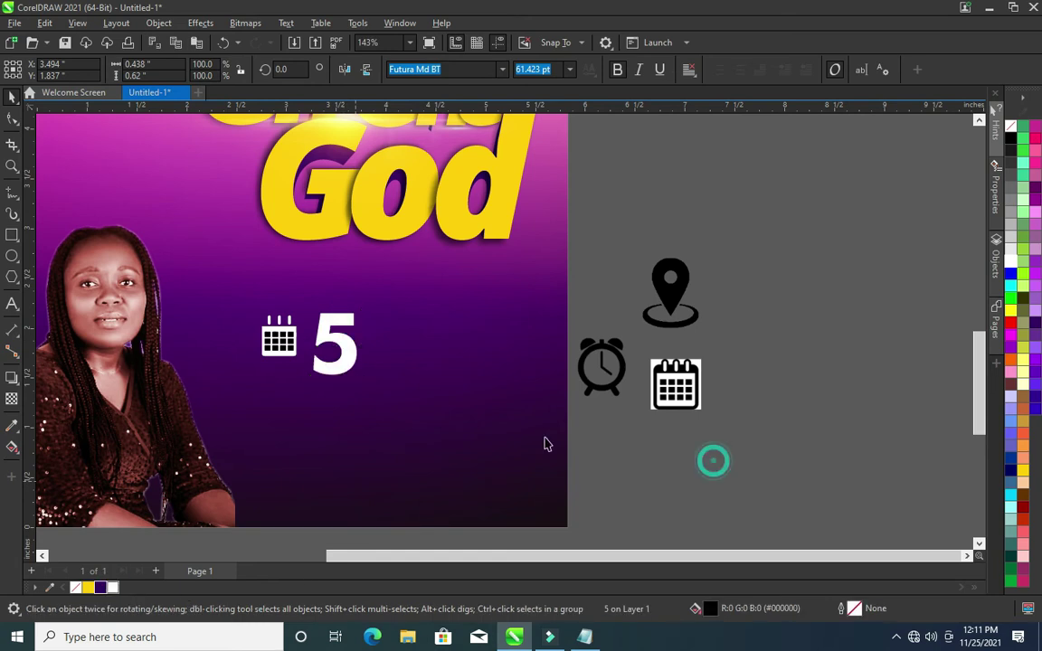
pyautogui.press('Escape')
pyautogui.click(584, 637)
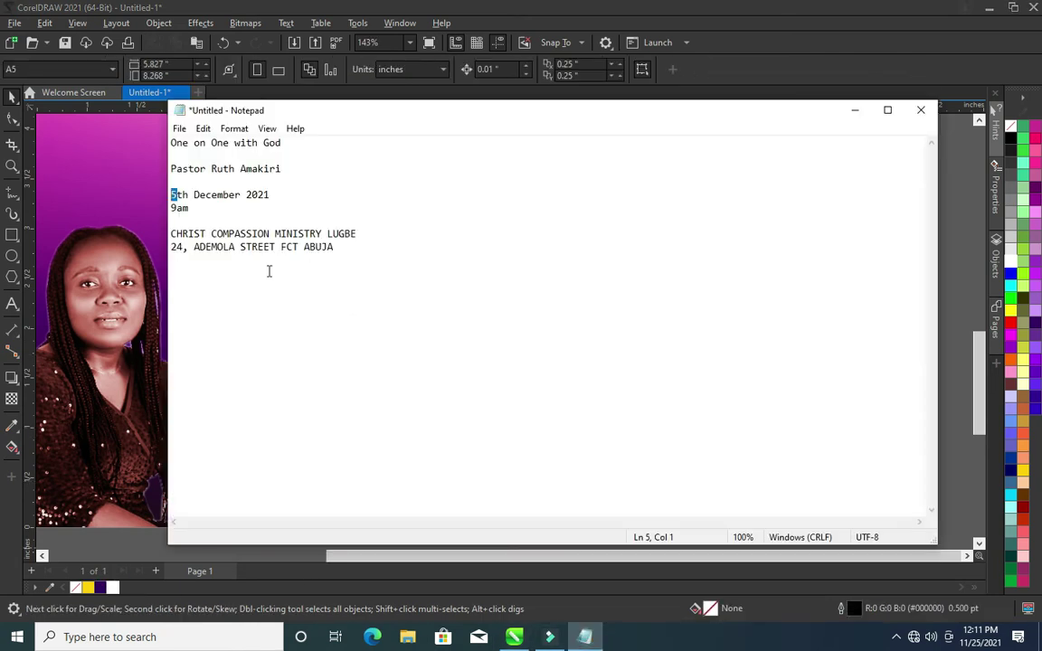
# Add a white 'th' text in Futura Md BT near the 5
pyautogui.moveTo(189, 194); pyautogui.dragTo(177, 196)
pyautogui.click(850, 110)
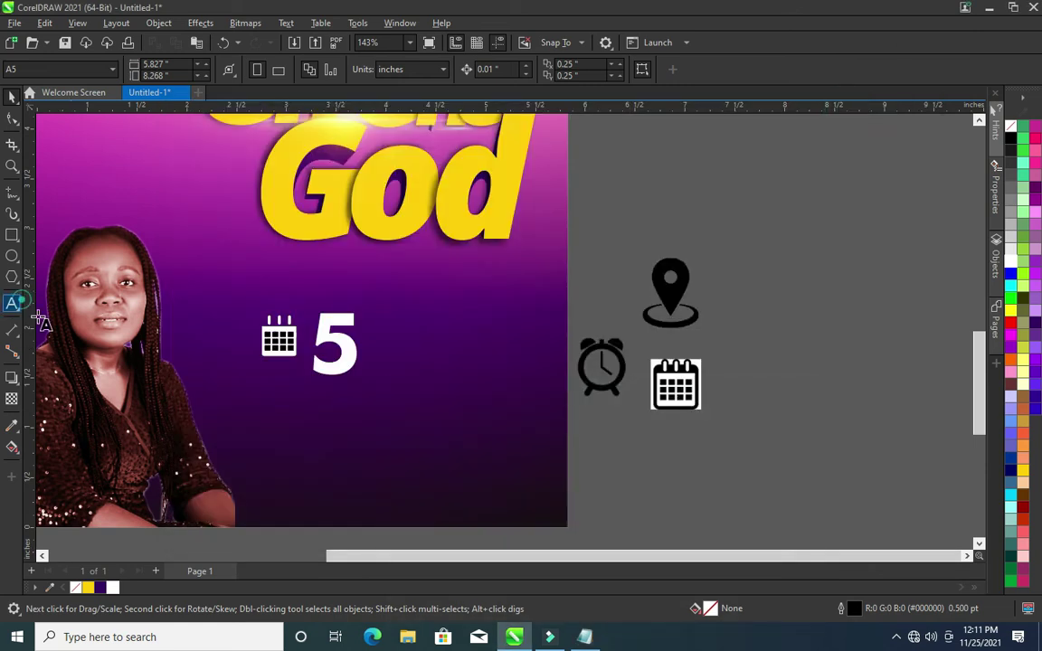
pyautogui.click(366, 303)
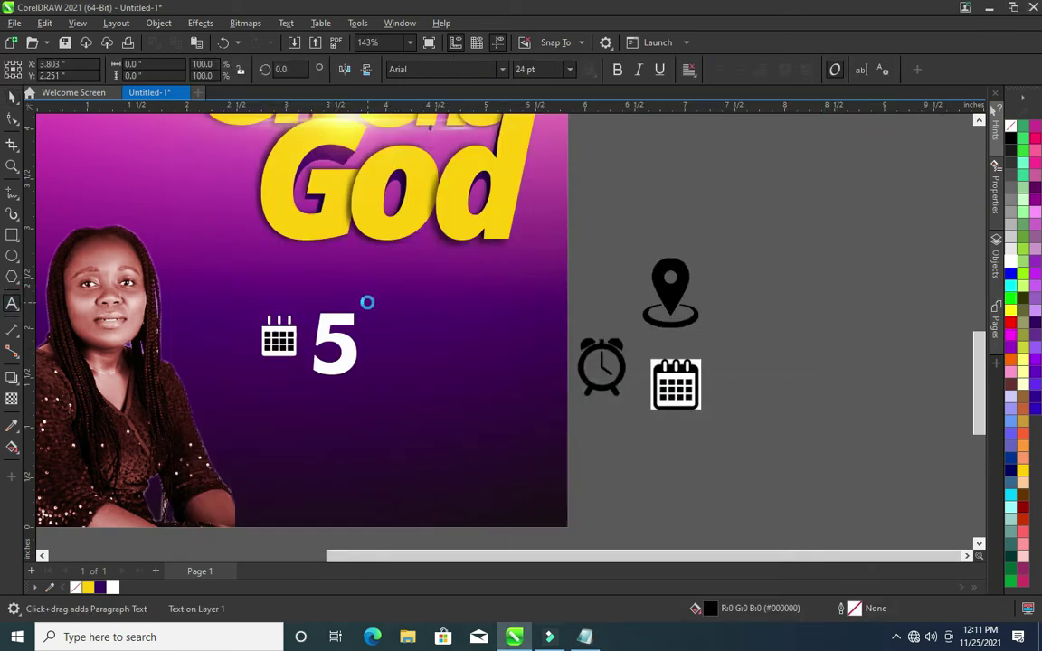
pyautogui.write('th')
pyautogui.click(9, 97)
pyautogui.click(112, 588)
pyautogui.click(502, 69)
pyautogui.click(454, 114)
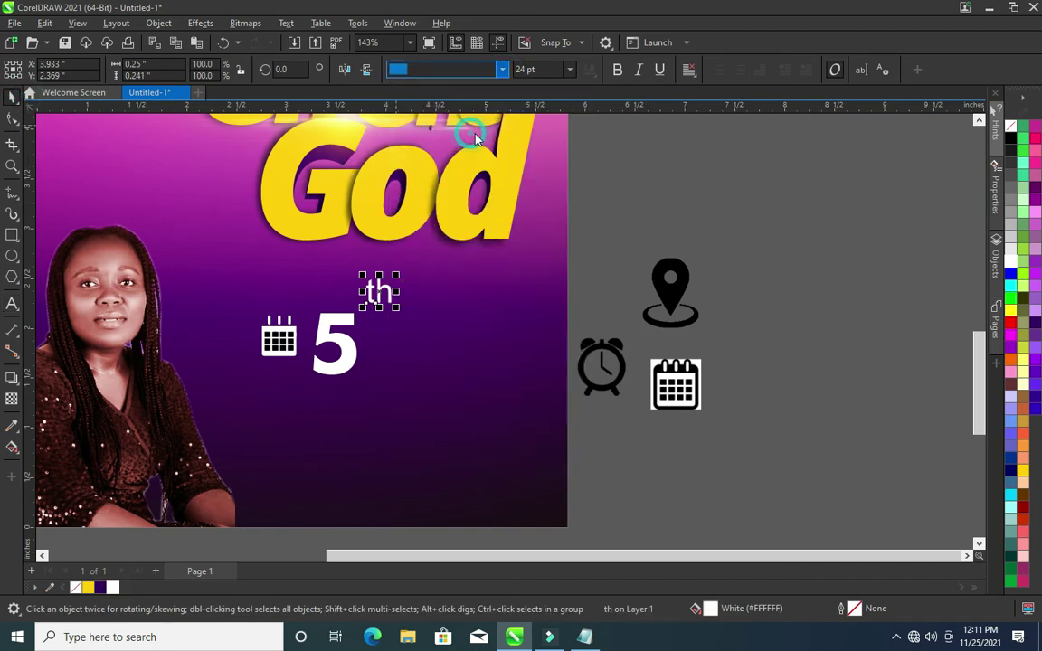
# Position 'th' at the top right of the 5 like a superscript
pyautogui.click(677, 170)
pyautogui.click(384, 291)
pyautogui.moveTo(385, 292); pyautogui.dragTo(378, 333)
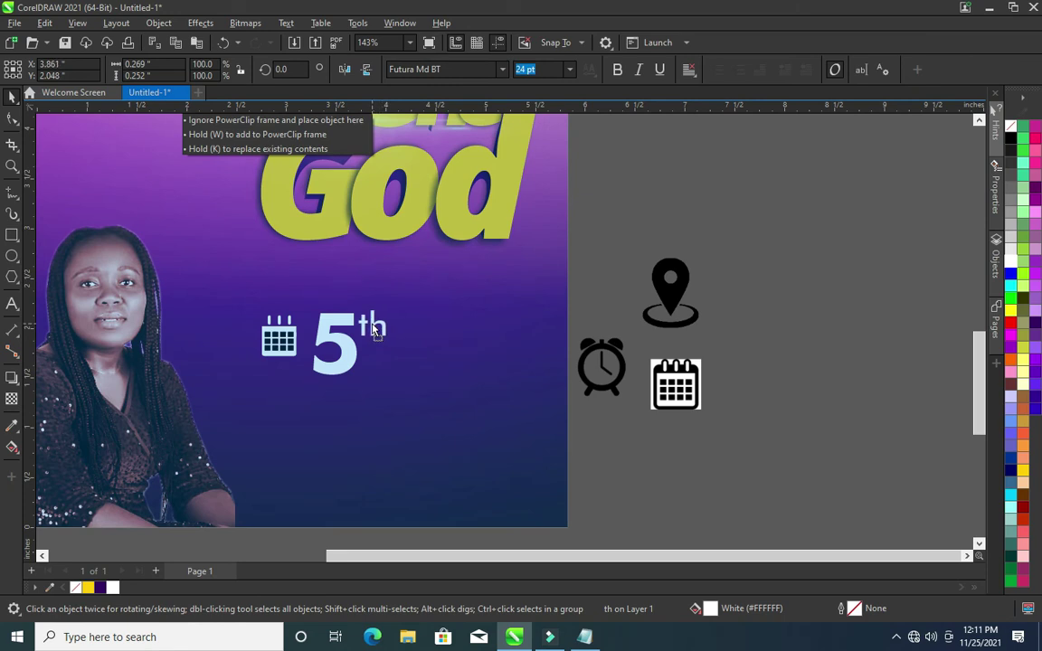
pyautogui.moveTo(376, 332); pyautogui.dragTo(373, 328)
pyautogui.click(744, 296)
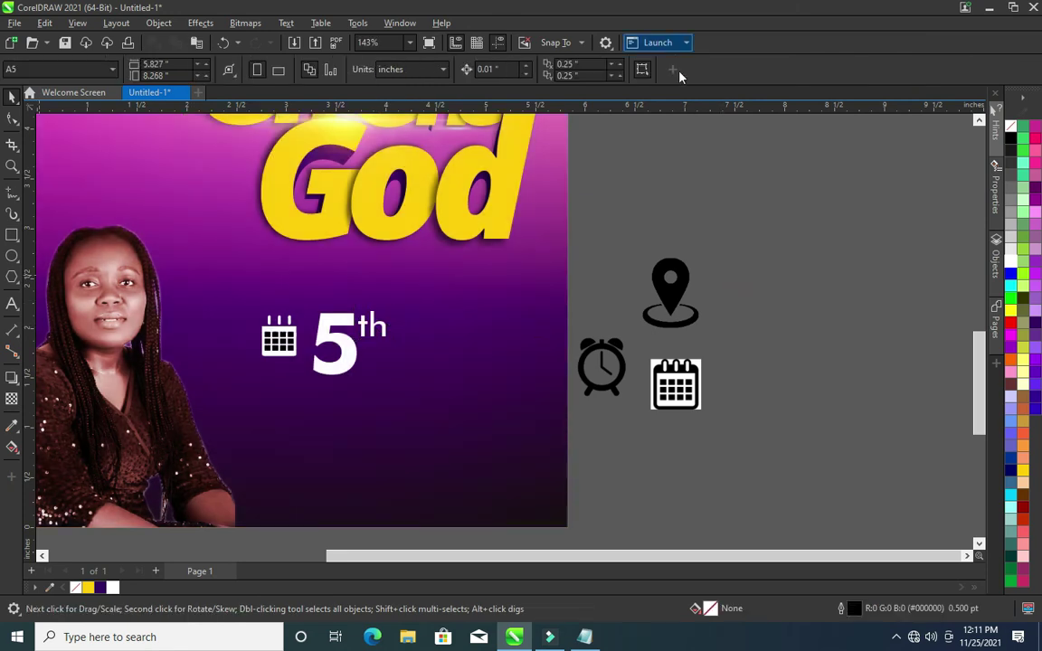
# Copy 'December' from the event notes and paste it onto the poster
pyautogui.scroll(-1, 532, 379)
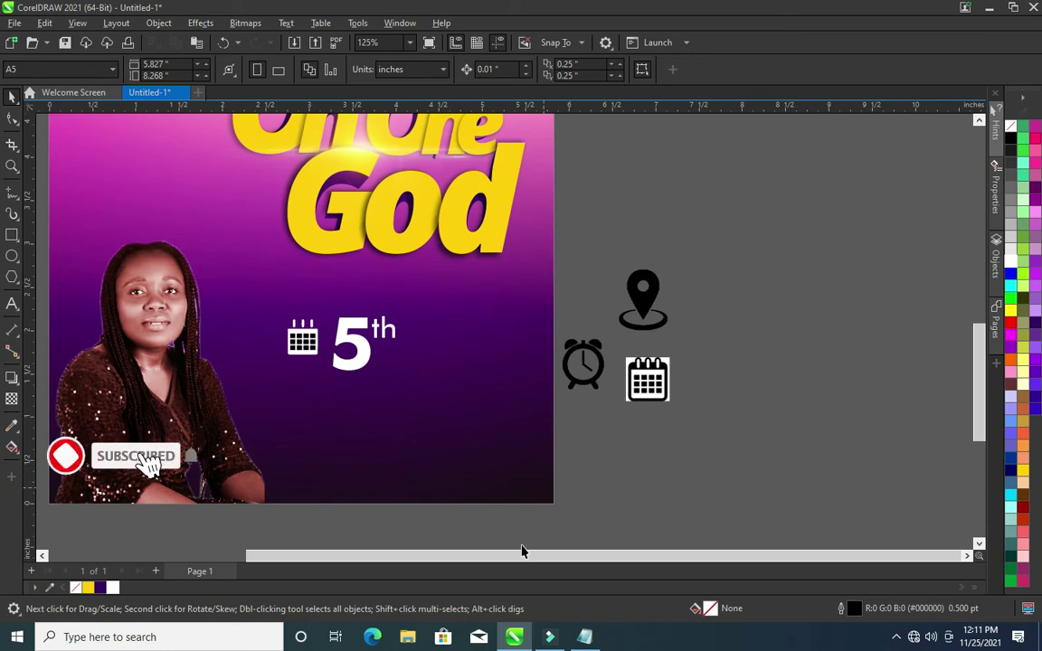
pyautogui.click(584, 637)
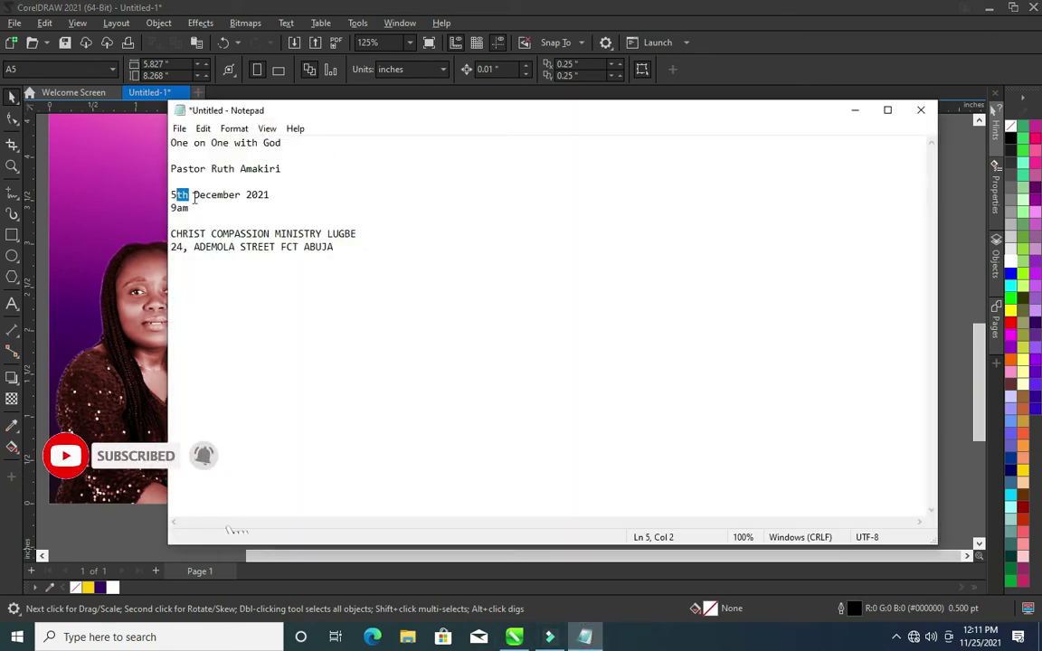
pyautogui.moveTo(225, 197); pyautogui.dragTo(241, 197)
pyautogui.hotkey('ctrl', 'c')
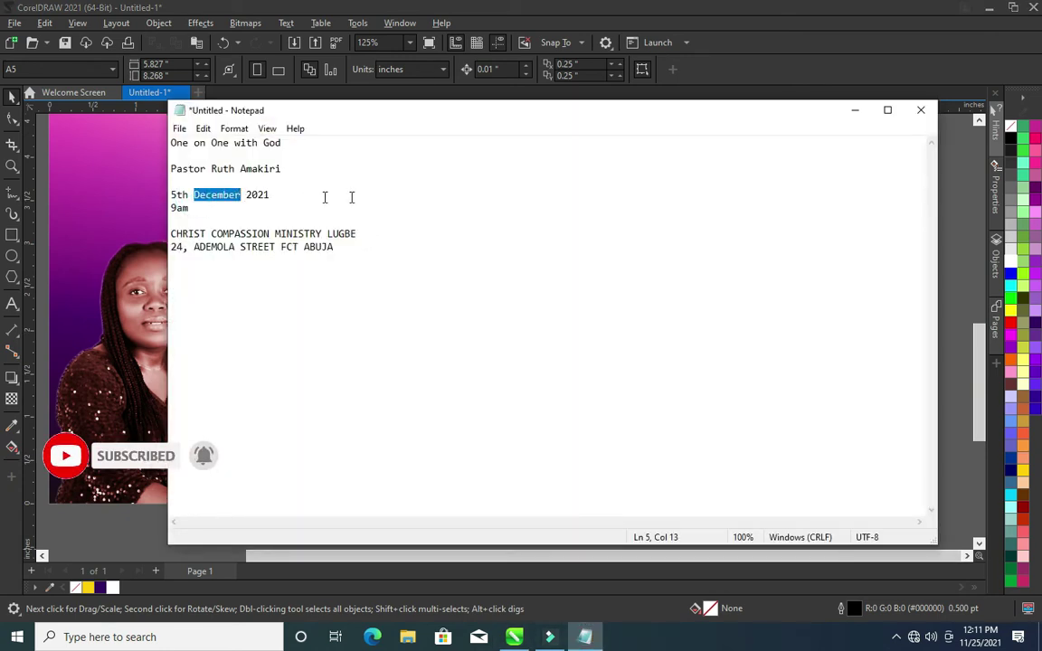
pyautogui.click(855, 109)
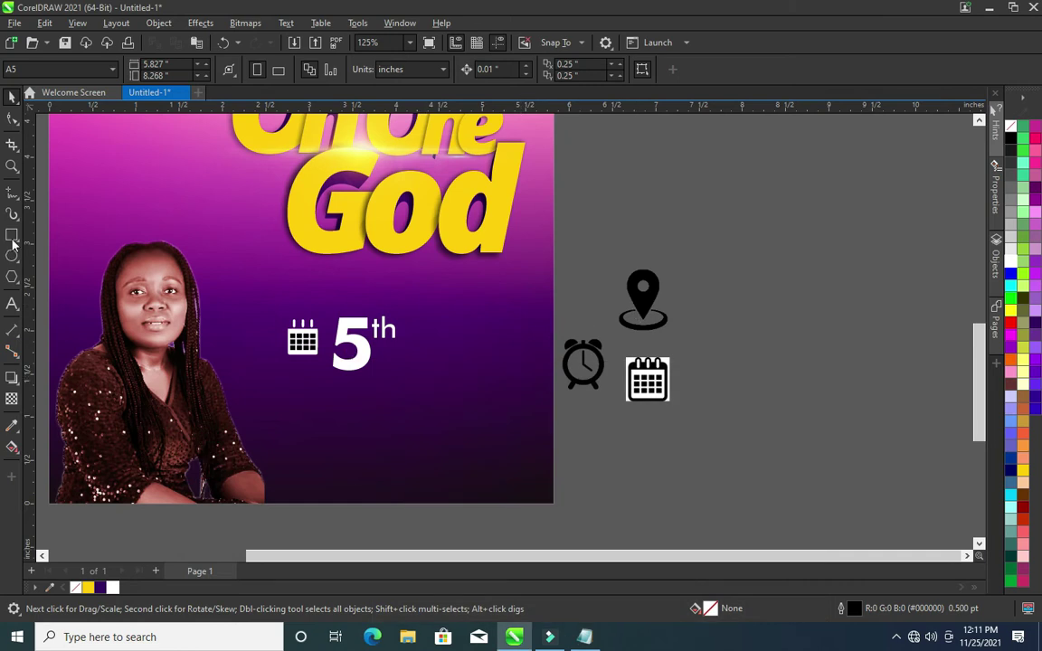
pyautogui.click(9, 305)
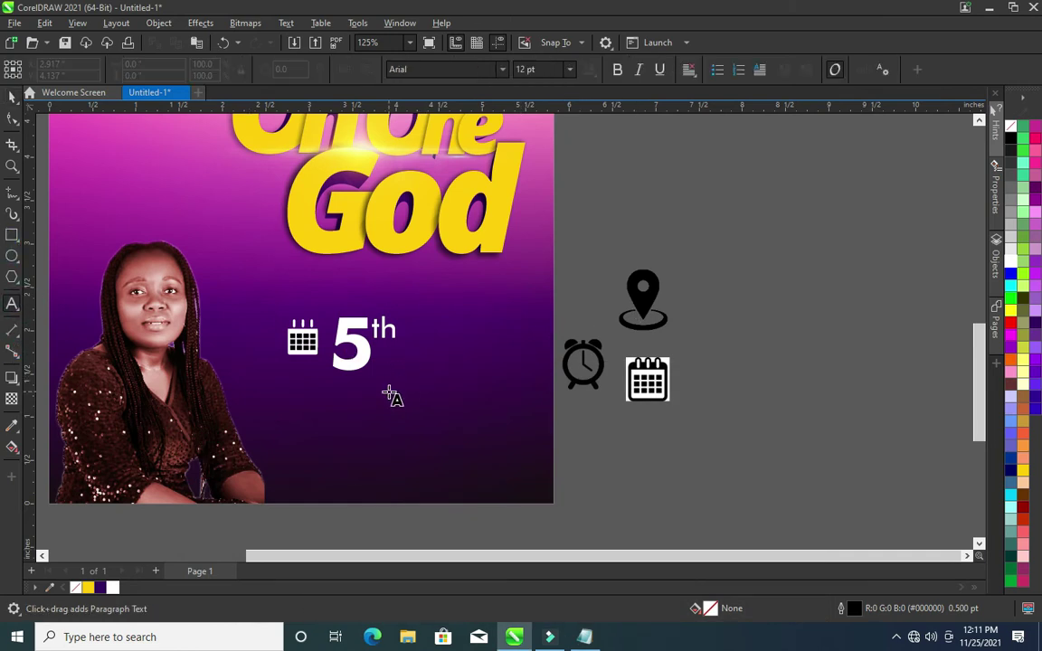
pyautogui.hotkey('ctrl', 'v')
pyautogui.click(11, 96)
# Set 'December' in white Futura Md BT, shrink it and place it beneath the 5th
pyautogui.click(452, 69)
pyautogui.click(502, 70)
pyautogui.click(442, 111)
pyautogui.click(112, 587)
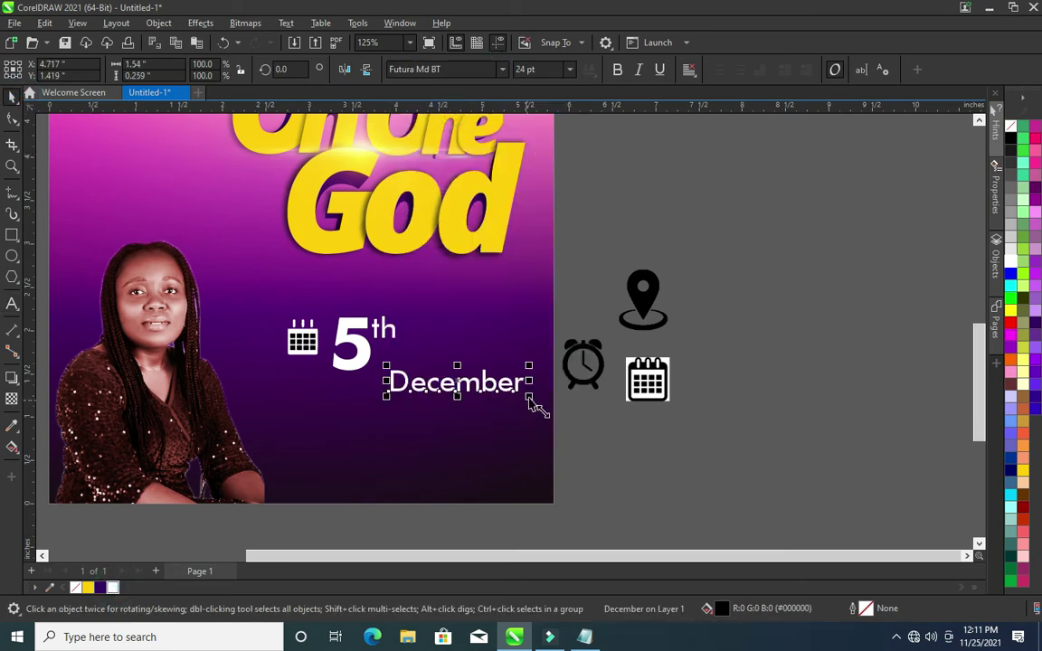
pyautogui.moveTo(528, 397)
pyautogui.mouseDown()
pyautogui.moveTo(458, 388)
pyautogui.moveTo(360, 394)
pyautogui.moveTo(369, 387)
pyautogui.mouseUp()
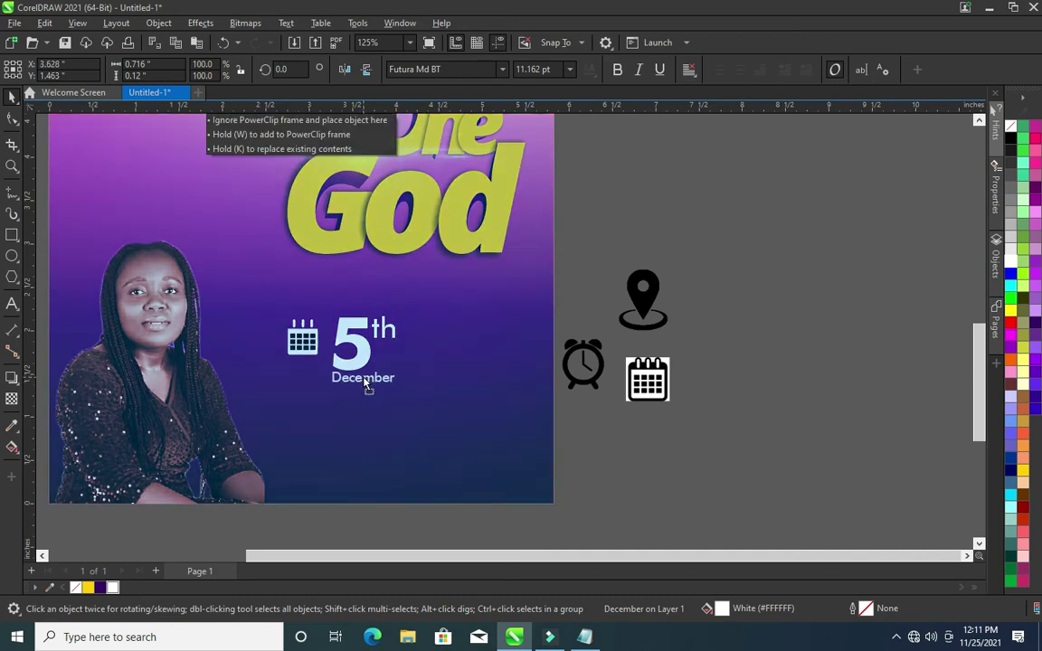
pyautogui.moveTo(367, 386); pyautogui.dragTo(367, 383)
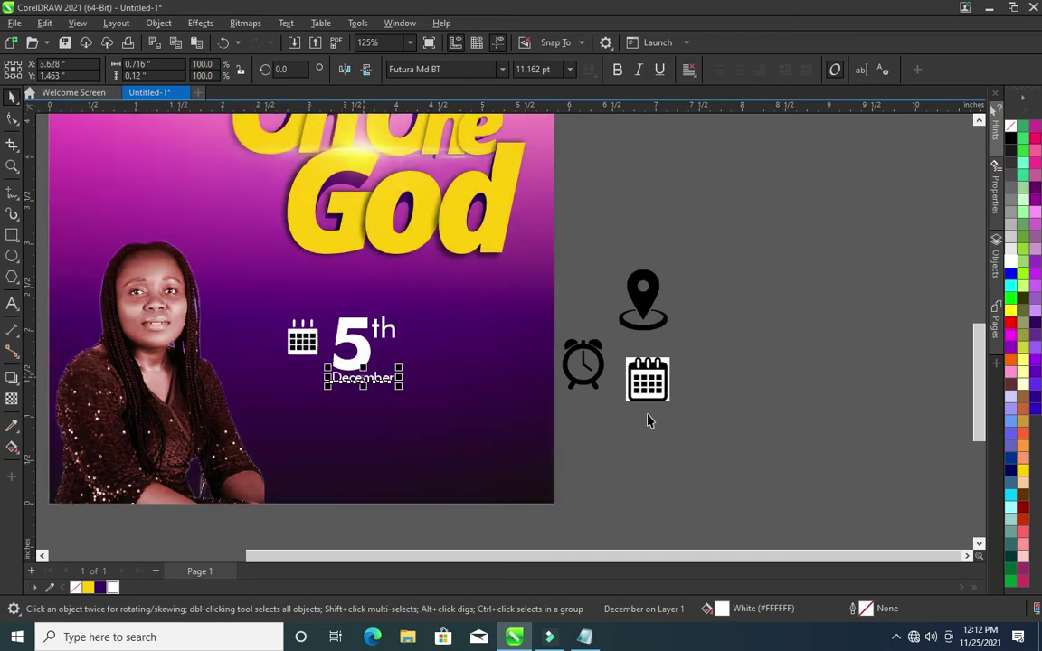
pyautogui.press('Escape')
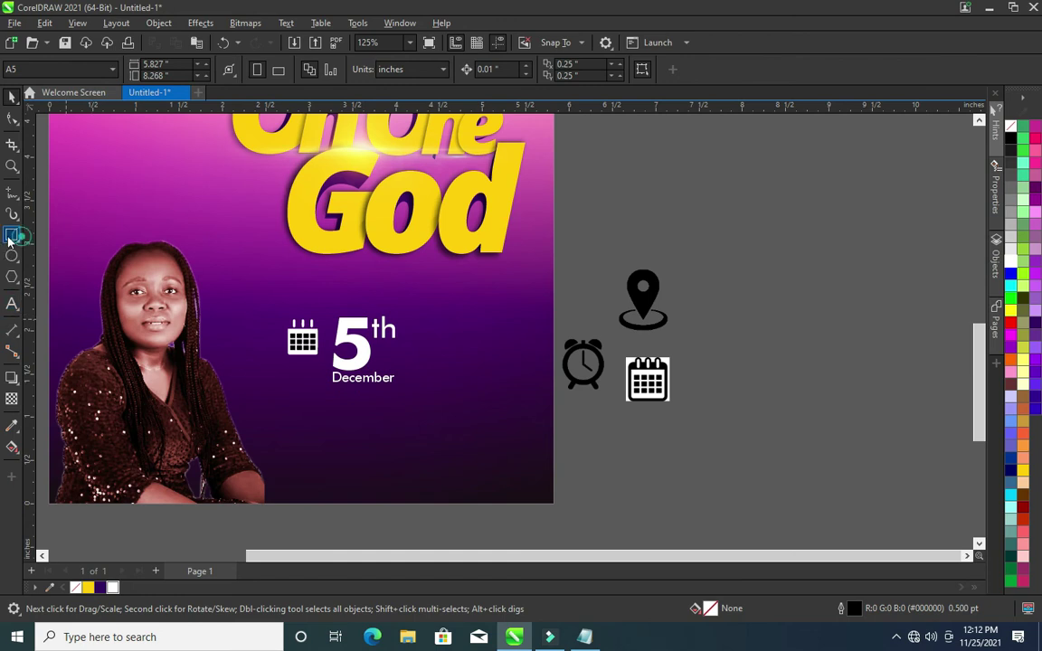
pyautogui.click(11, 236)
# Draw a thin yellow vertical bar to the right of the date
pyautogui.moveTo(407, 319); pyautogui.dragTo(407, 388)
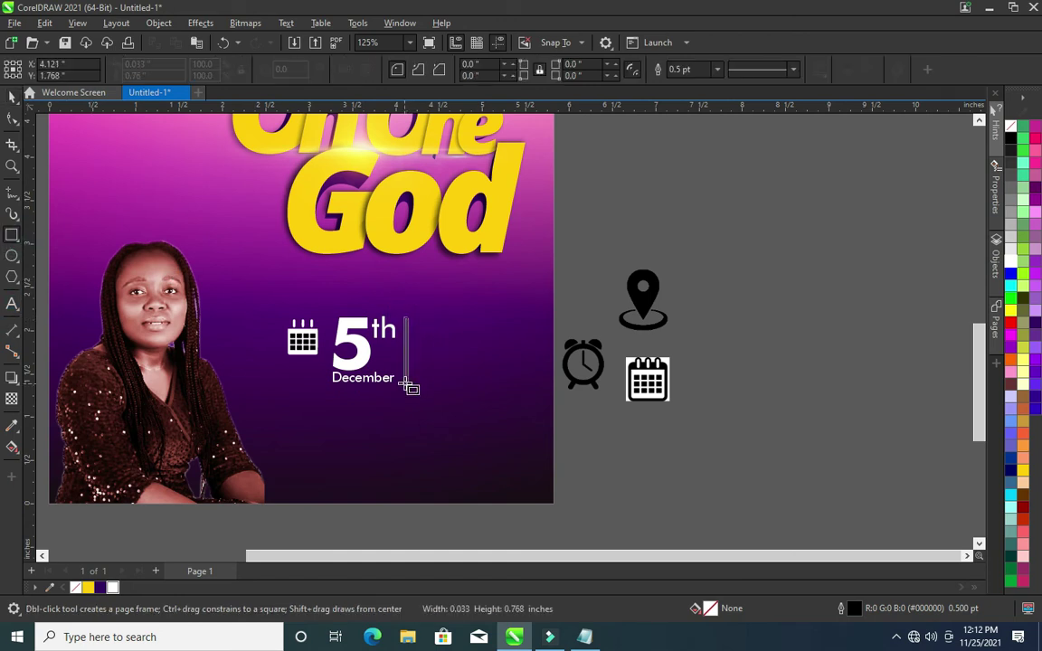
pyautogui.press('space')
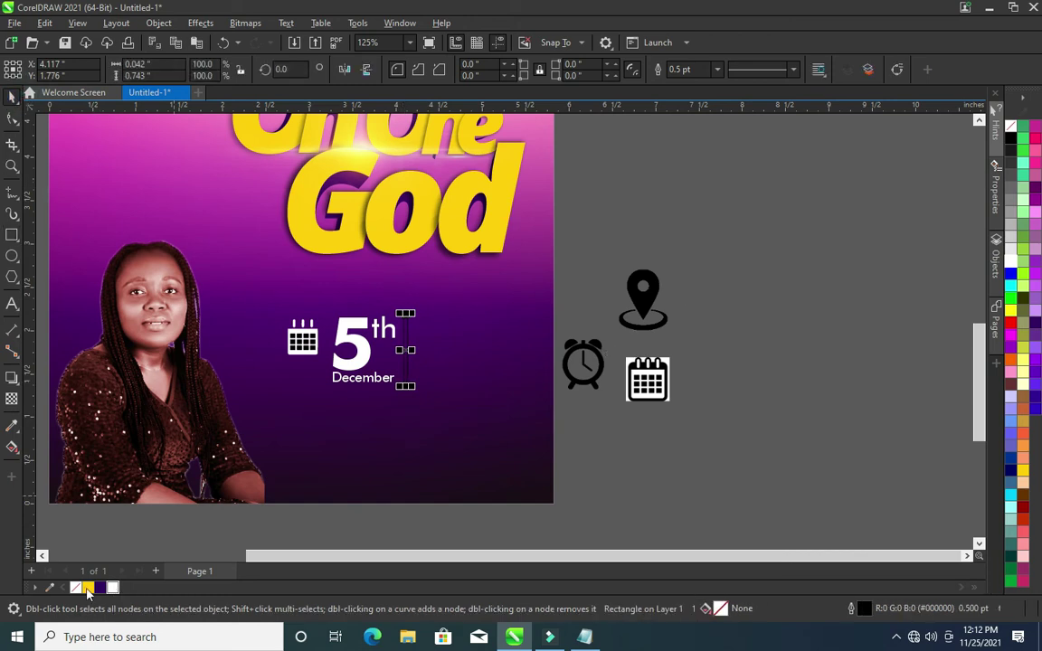
pyautogui.click(85, 588)
pyautogui.click(687, 482)
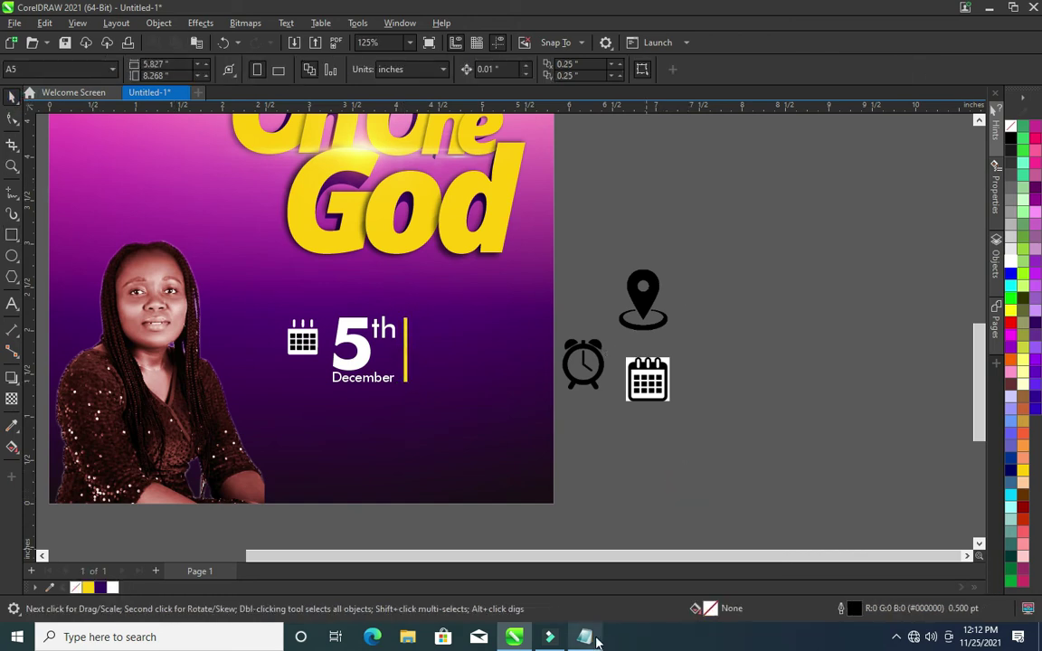
# Duplicate the 5 beside the bar and change it to '2021', split as 20 over 21
pyautogui.hotkey('alt', 'Tab')
pyautogui.doubleClick(257, 195)
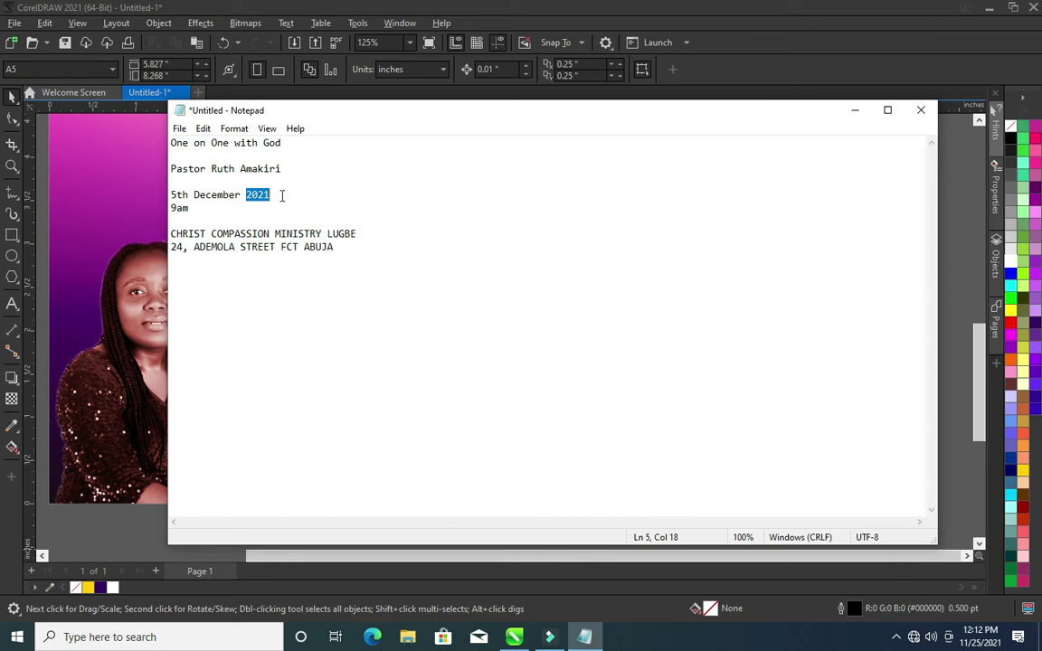
pyautogui.click(855, 109)
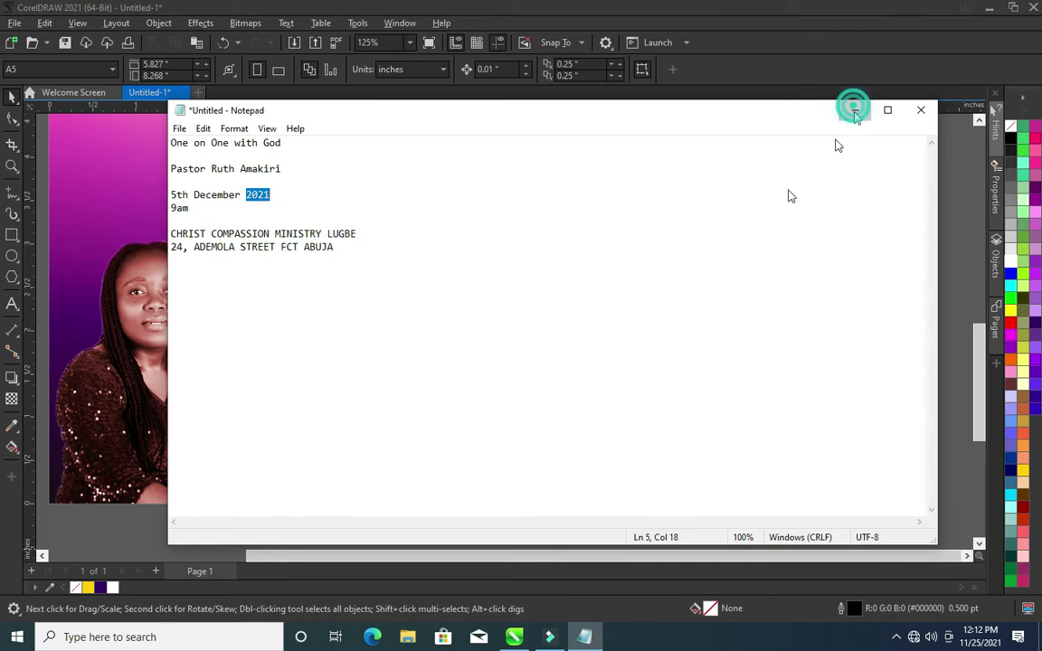
pyautogui.click(360, 349)
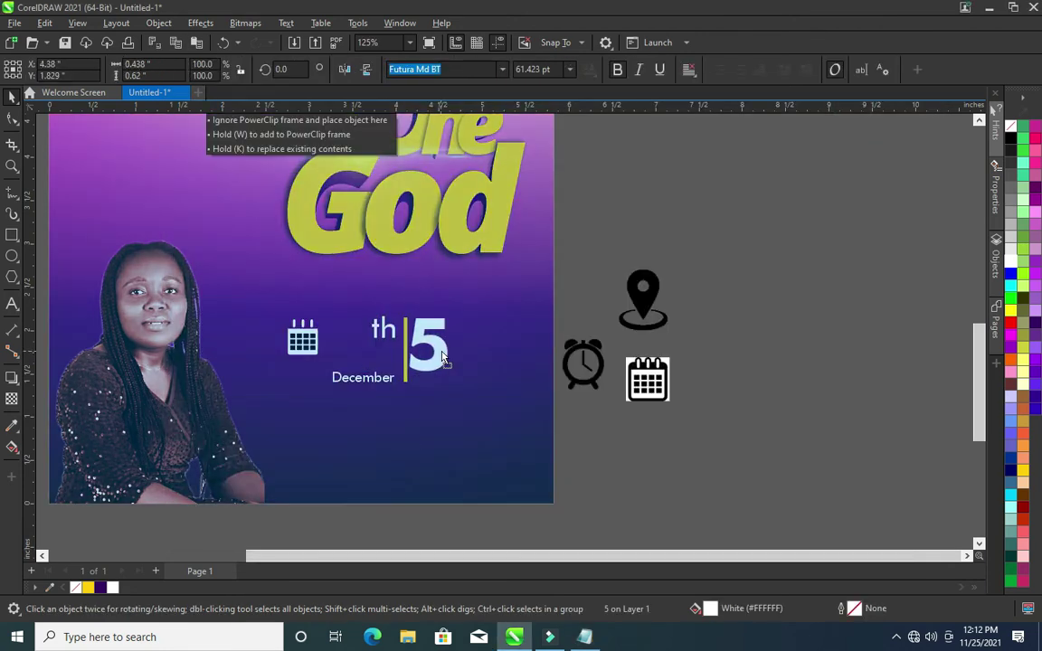
pyautogui.moveTo(440, 351); pyautogui.dragTo(445, 349)
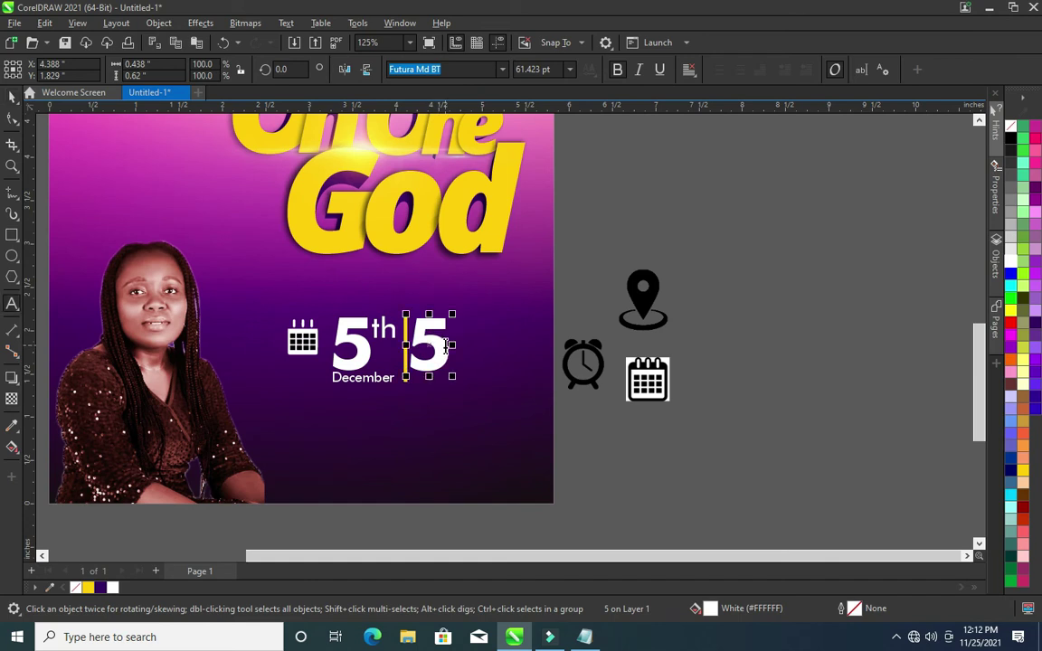
pyautogui.doubleClick(445, 345)
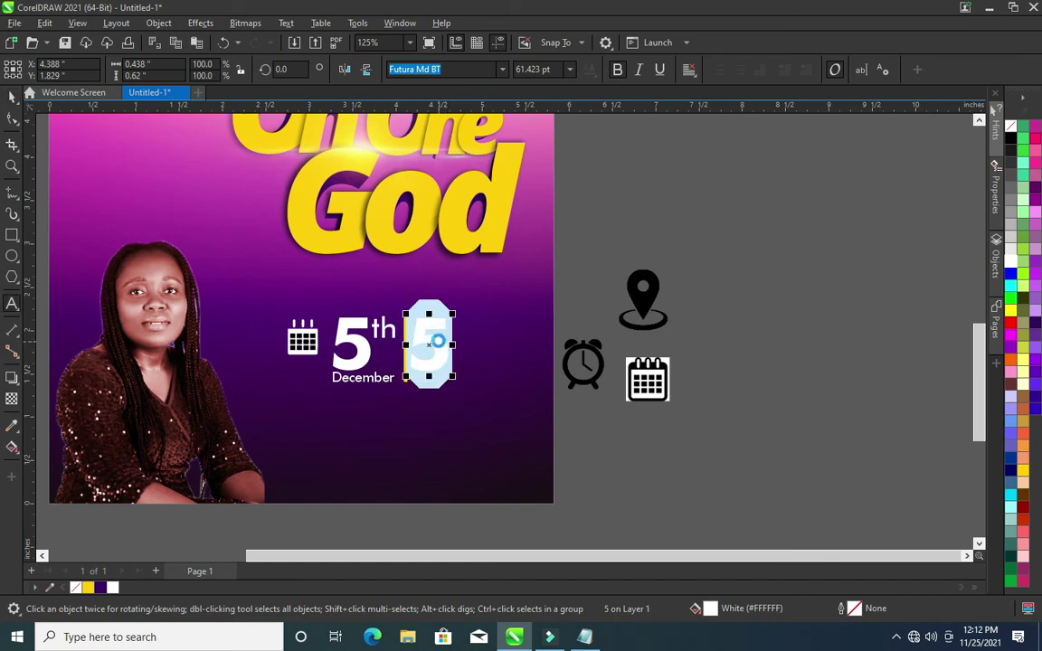
pyautogui.write('2021')
pyautogui.press('Return')
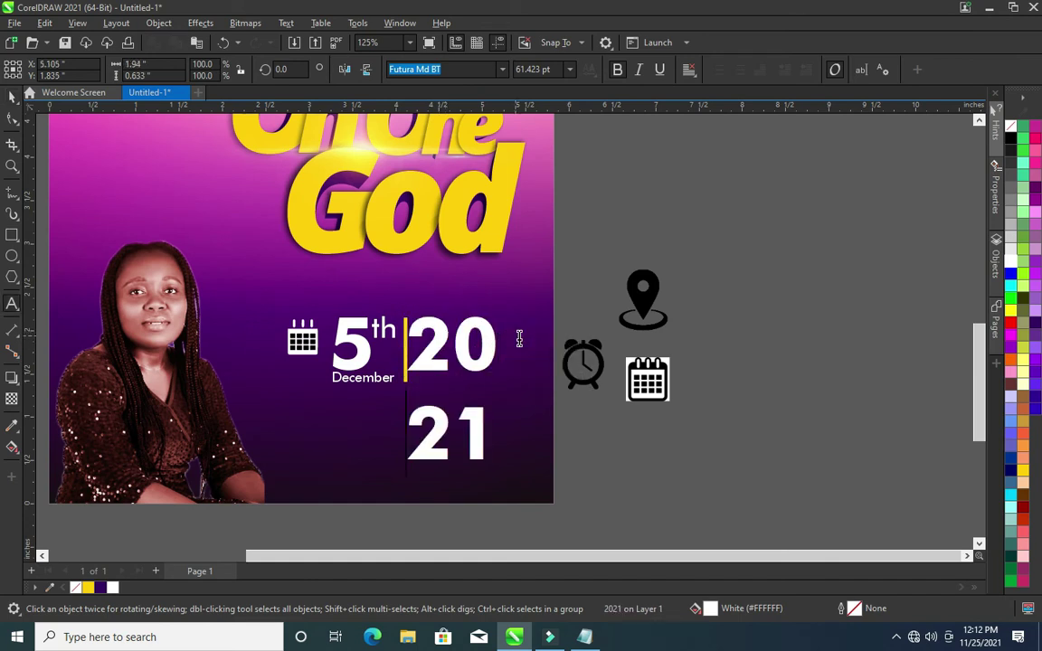
# Tighten the line spacing of the stacked year and scale it down beside the bar
pyautogui.click(11, 101)
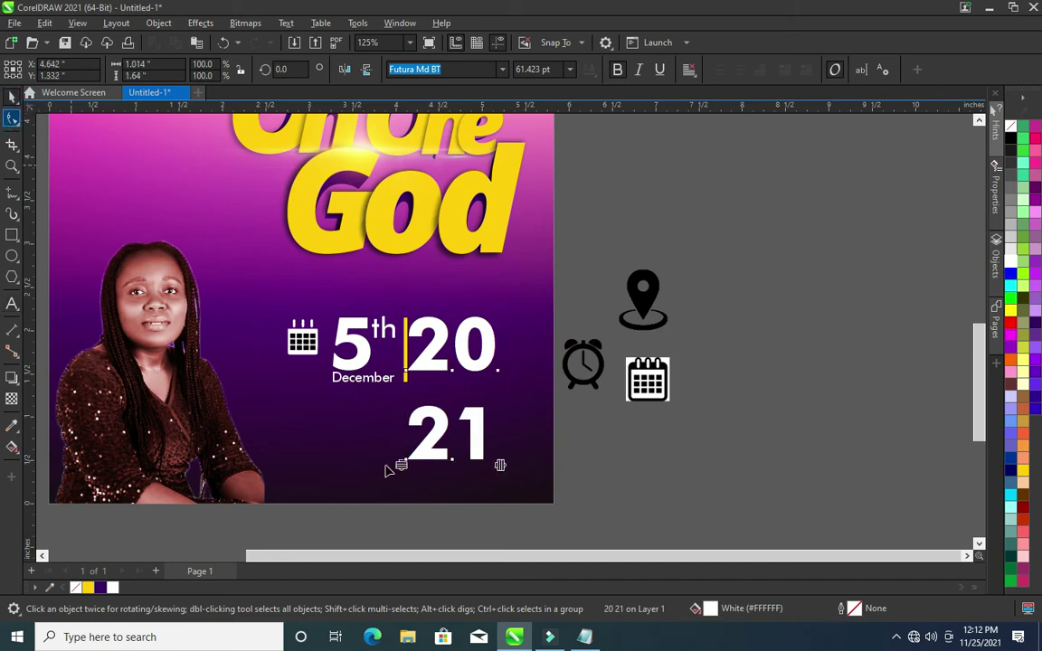
pyautogui.press('F10')
pyautogui.moveTo(400, 465); pyautogui.dragTo(416, 413)
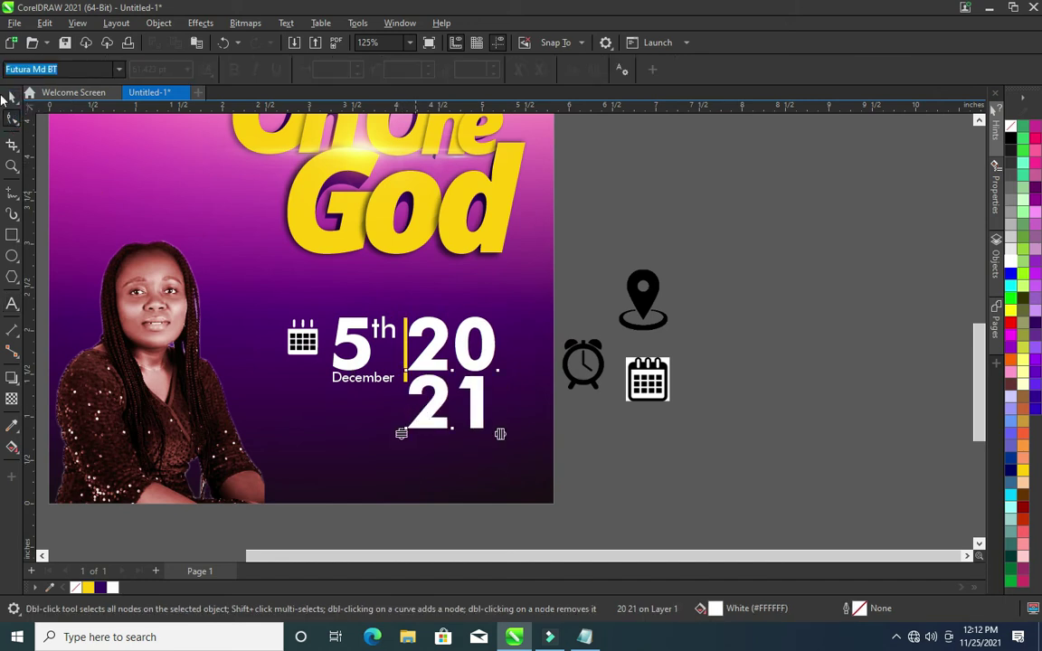
pyautogui.press('space')
pyautogui.moveTo(499, 433); pyautogui.dragTo(488, 387)
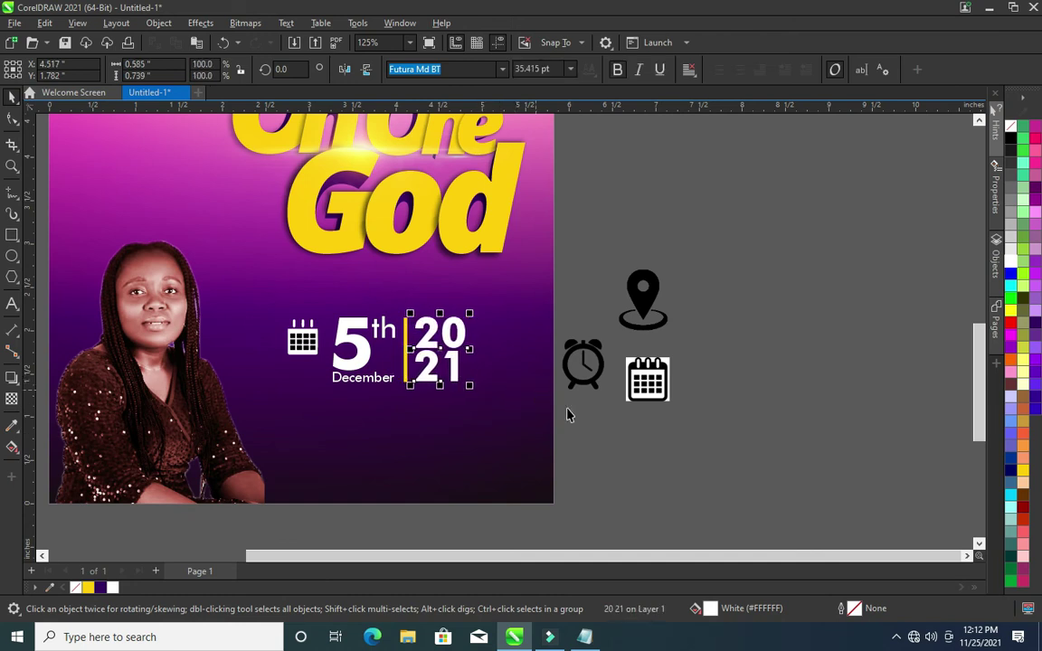
# Trace the location-pin image with Line Art outline tracing
pyautogui.click(723, 433)
pyautogui.scroll(-1, 697, 362)
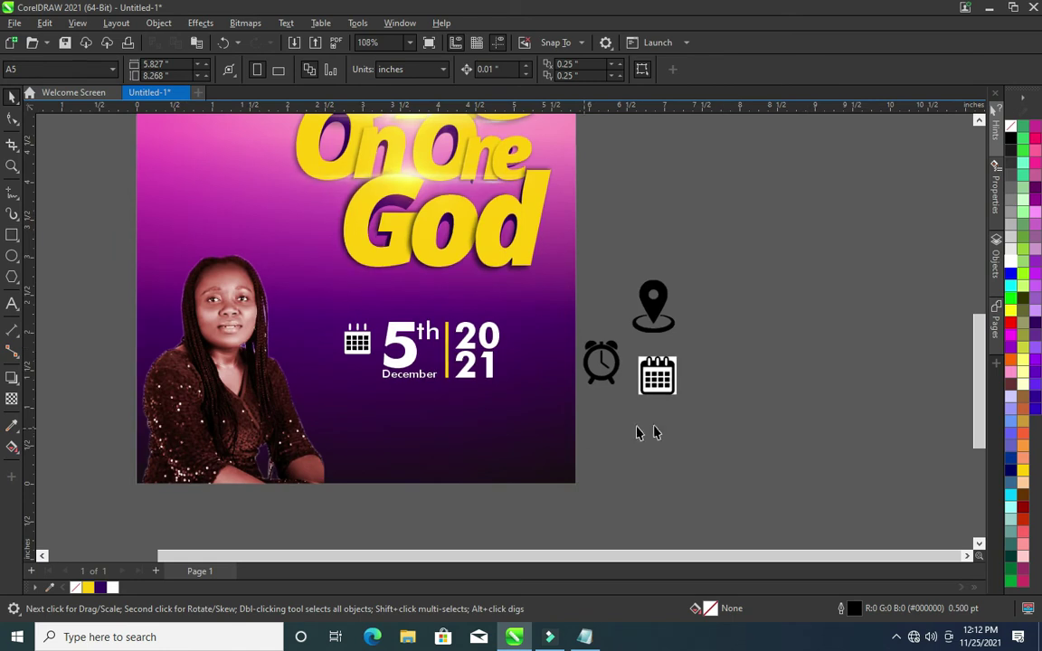
pyautogui.click(350, 354)
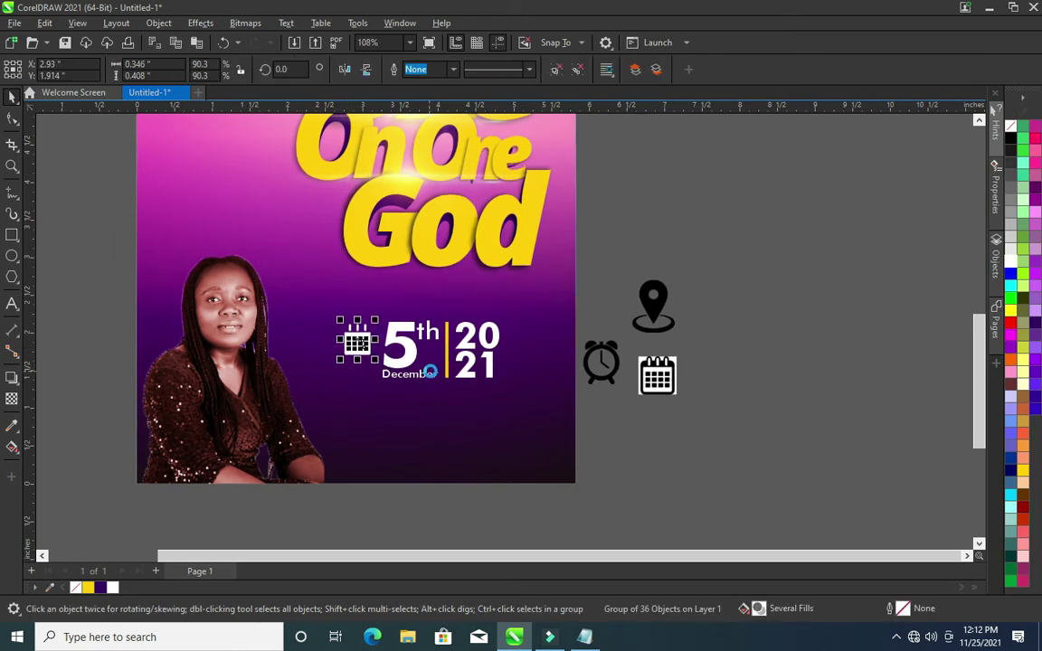
pyautogui.click(658, 315)
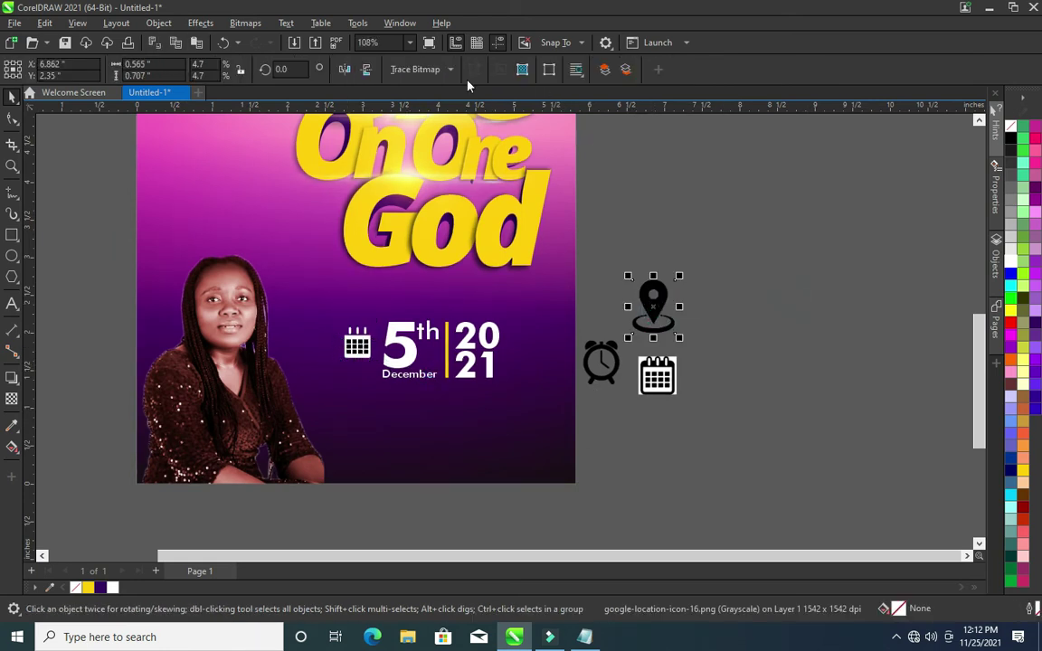
pyautogui.click(449, 70)
pyautogui.moveTo(455, 133)
pyautogui.click(543, 121)
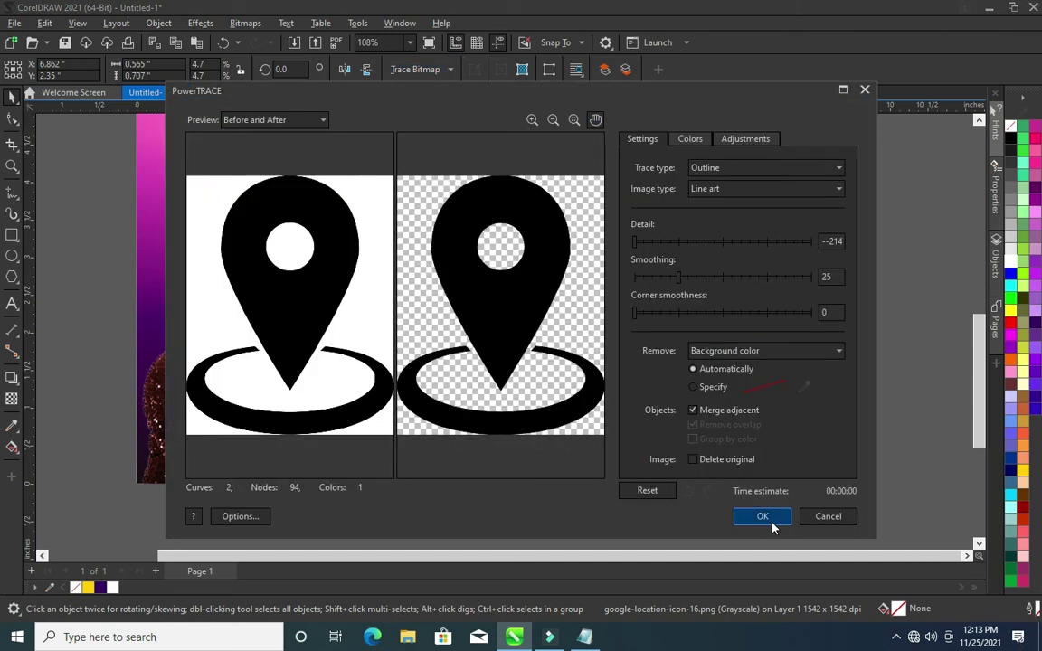
pyautogui.click(763, 517)
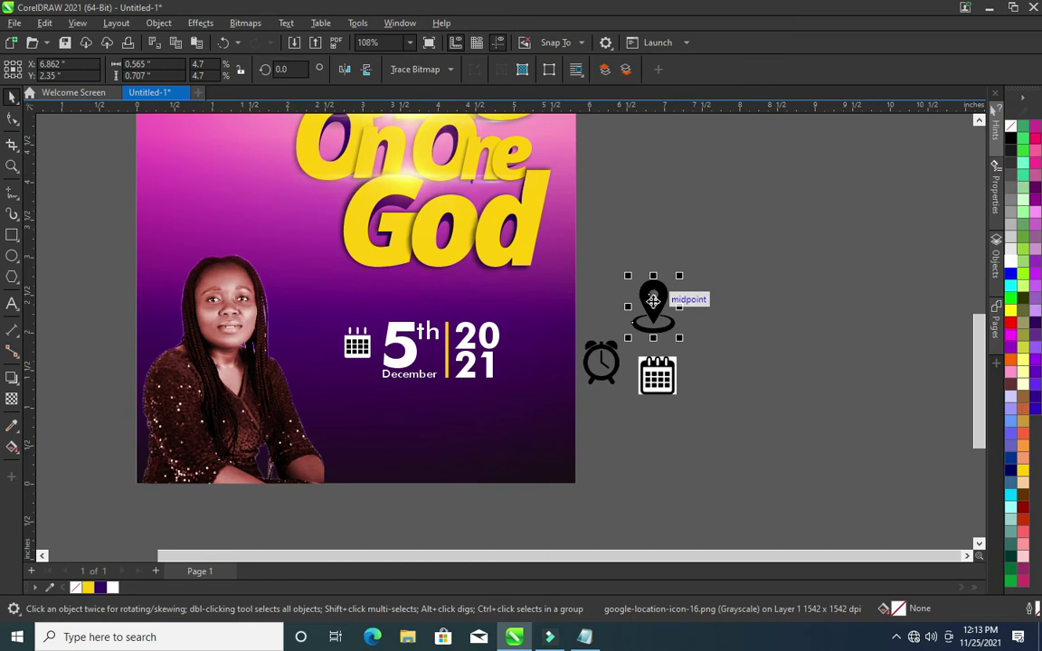
# Delete the original pin bitmap, then halve the traced pin and place it below the calendar
pyautogui.moveTo(656, 317); pyautogui.dragTo(689, 460)
pyautogui.click(665, 307)
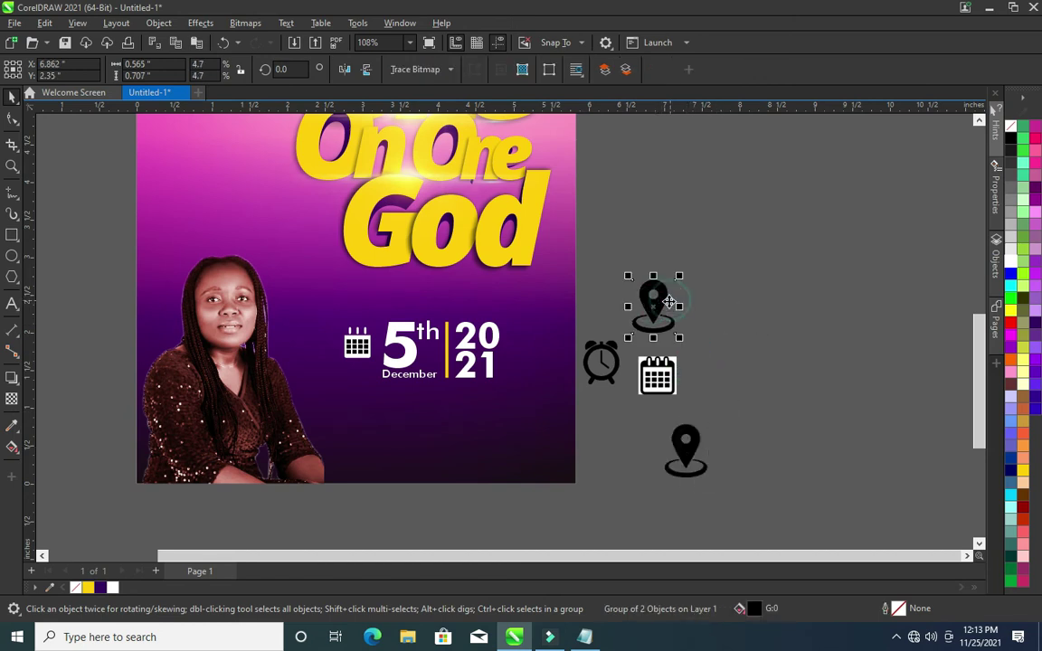
pyautogui.press('Delete')
pyautogui.moveTo(711, 482)
pyautogui.mouseDown()
pyautogui.moveTo(689, 454)
pyautogui.moveTo(359, 409)
pyautogui.mouseUp()
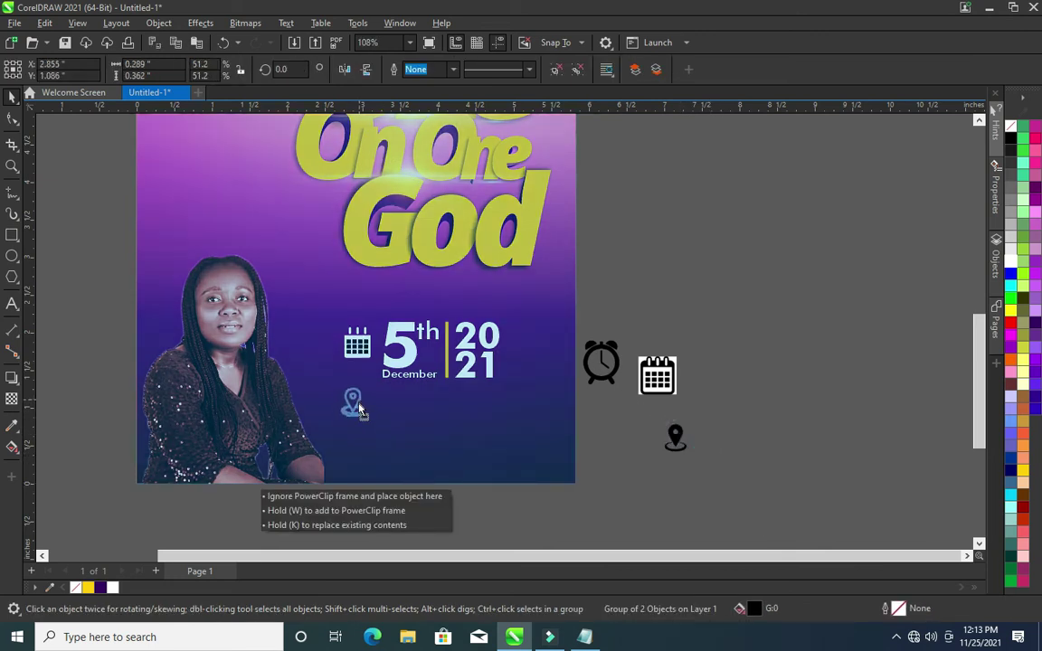
pyautogui.moveTo(360, 410); pyautogui.dragTo(361, 410)
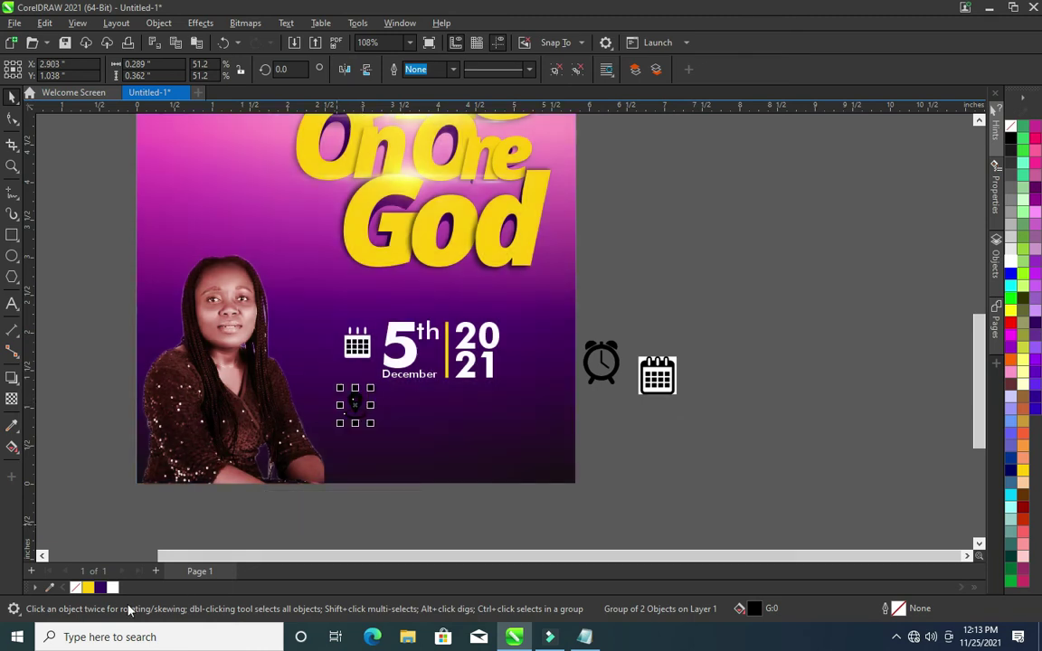
pyautogui.click(698, 465)
pyautogui.hotkey('alt', 'Tab')
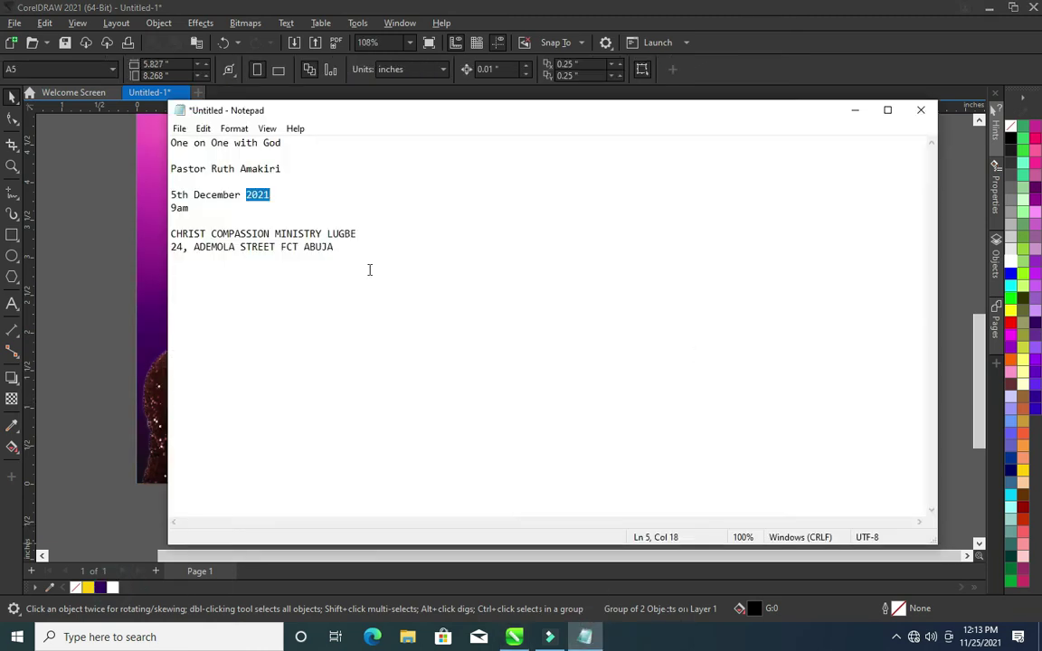
# Copy the venue lines from the notes and paste them into a duplicate of 'December' beside the pin
pyautogui.moveTo(344, 247); pyautogui.dragTo(183, 233)
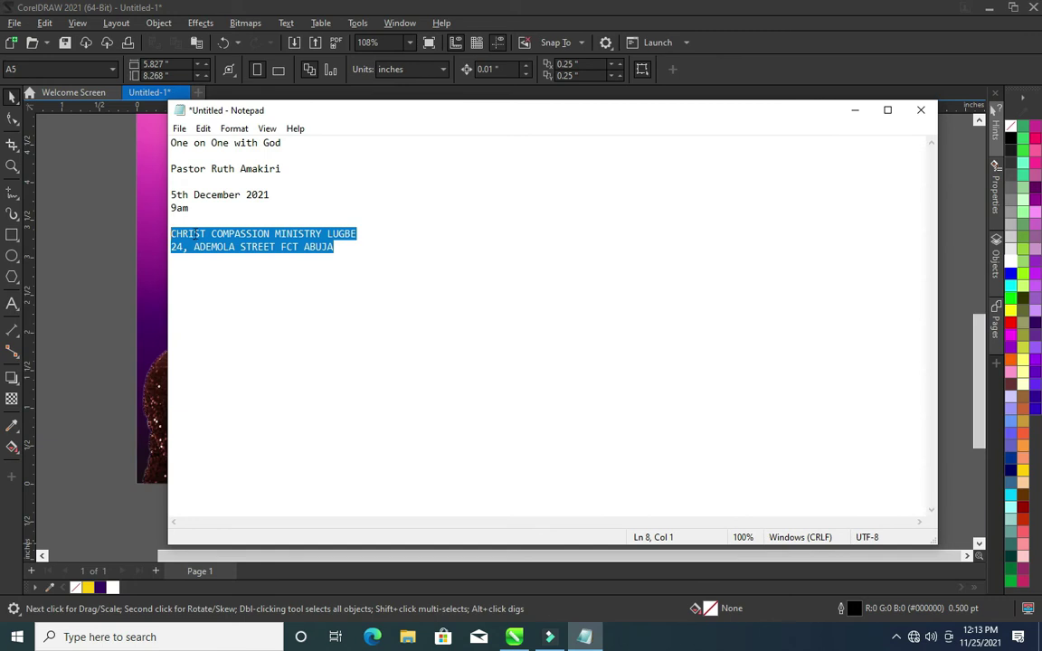
pyautogui.click(854, 110)
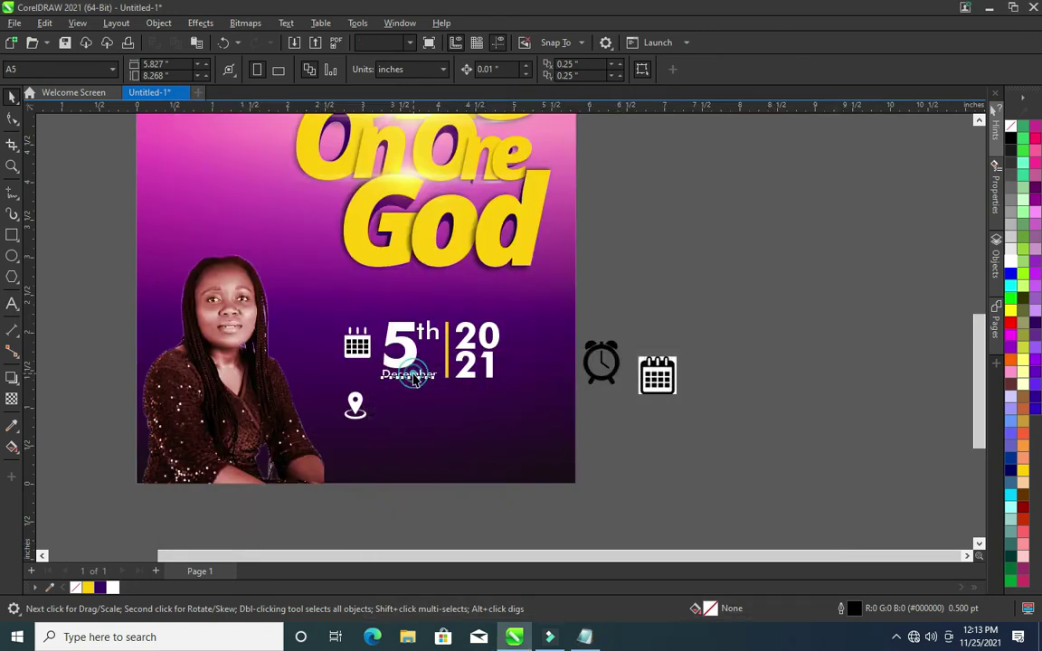
pyautogui.click(410, 373)
pyautogui.moveTo(410, 374)
pyautogui.mouseDown()
pyautogui.moveTo(412, 423)
pyautogui.moveTo(408, 407)
pyautogui.mouseUp()
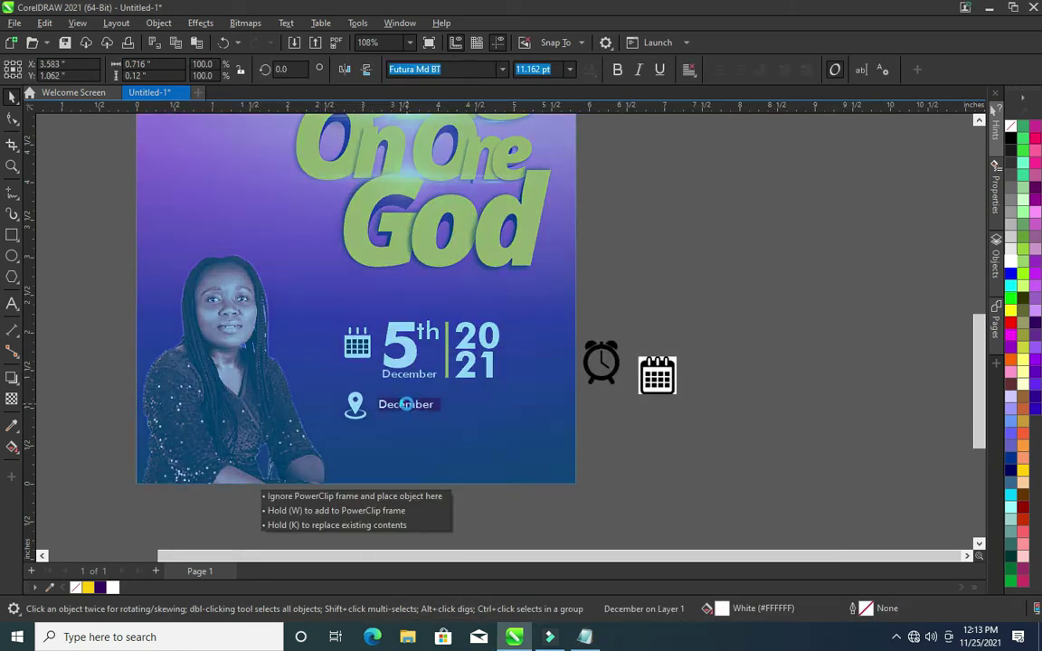
pyautogui.doubleClick(405, 406)
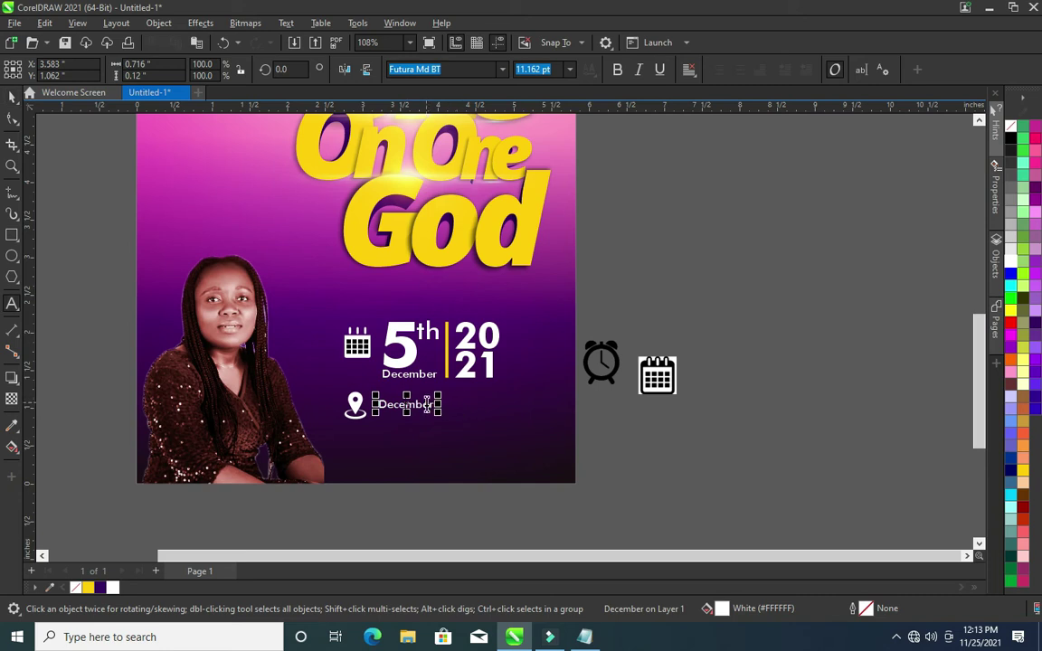
pyautogui.hotkey('ctrl', 'v')
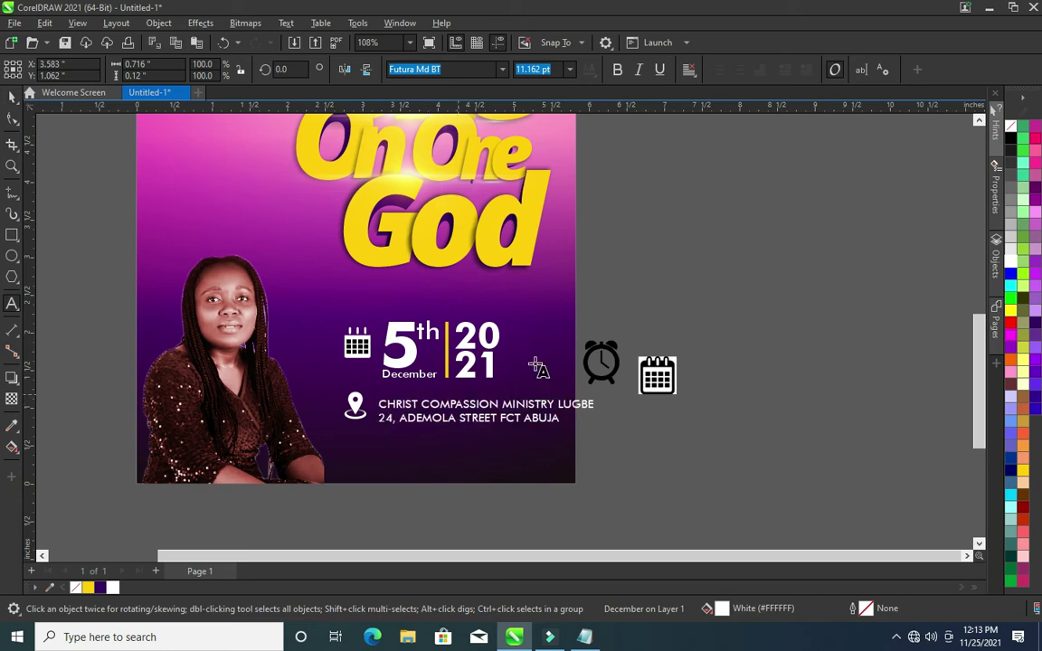
# Scale the venue address text down to fit beside the location pin
pyautogui.click(11, 100)
pyautogui.moveTo(598, 430); pyautogui.dragTo(534, 435)
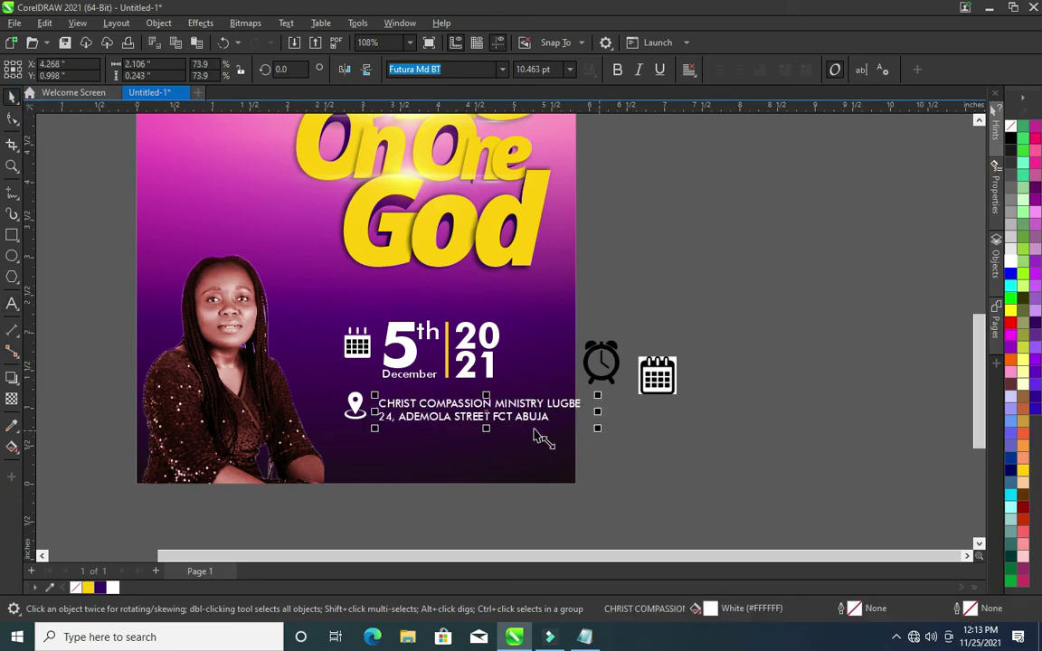
pyautogui.click(659, 454)
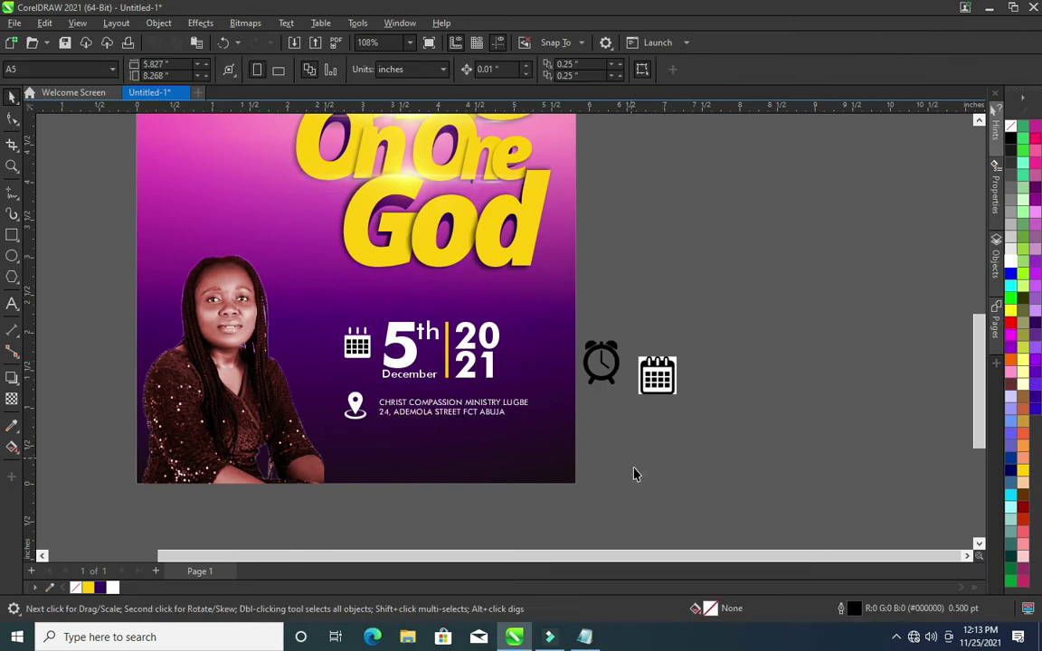
pyautogui.moveTo(634, 468); pyautogui.dragTo(312, 387)
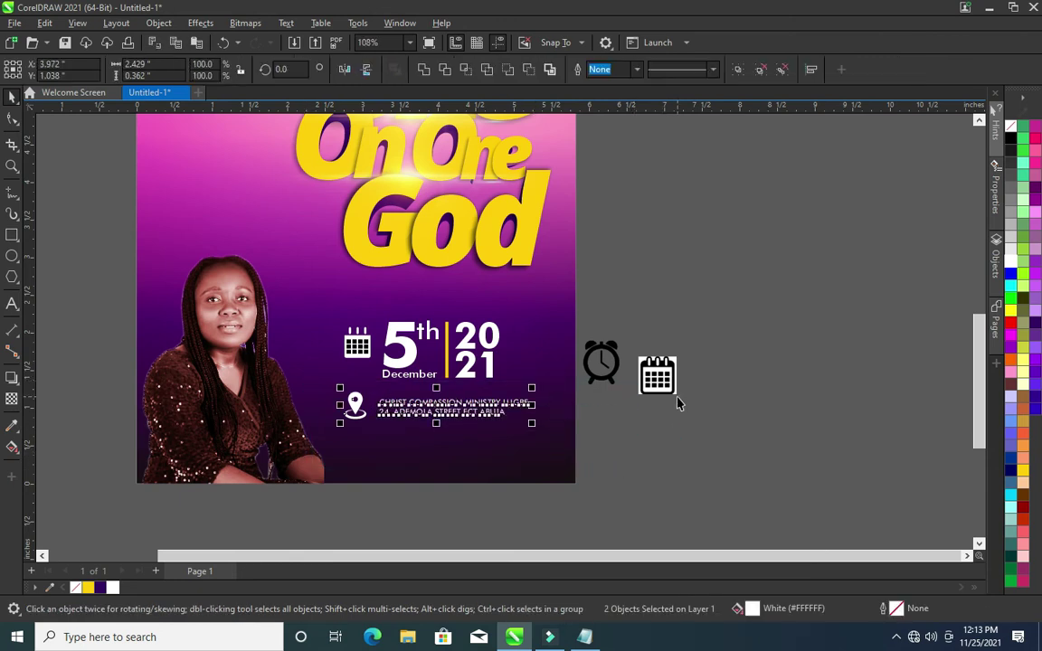
pyautogui.click(676, 440)
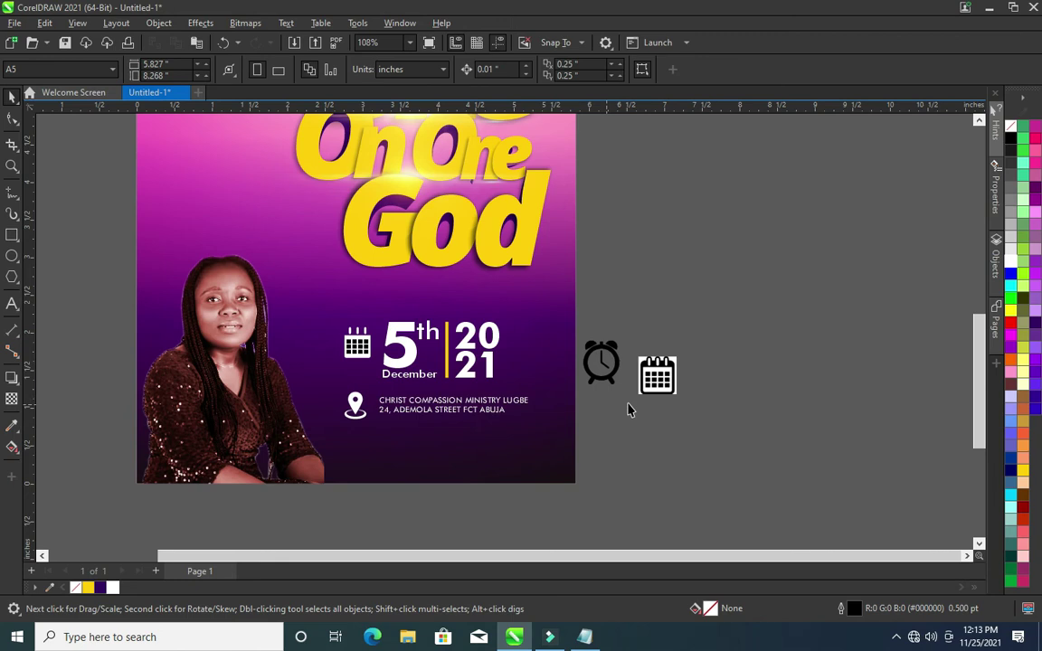
pyautogui.scroll(-1, 724, 363)
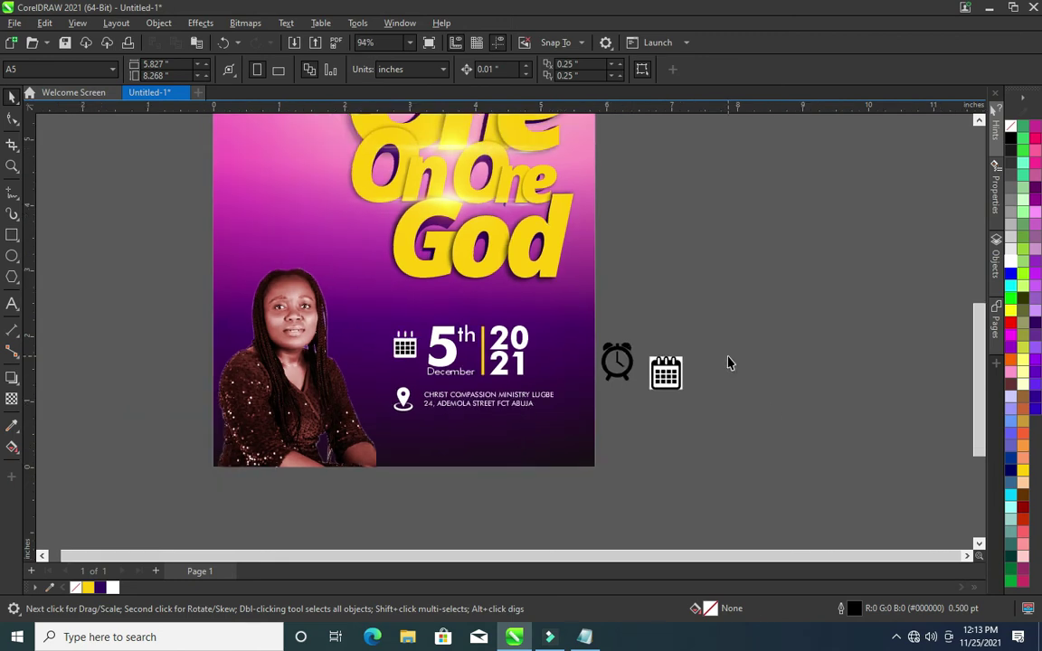
# Draw a thin rectangle between the date and venue address and fill it Deep Yellow
pyautogui.click(12, 237)
pyautogui.scroll(5, 459, 395)
pyautogui.scroll(4, 314, 361)
pyautogui.moveTo(280, 348); pyautogui.dragTo(712, 353)
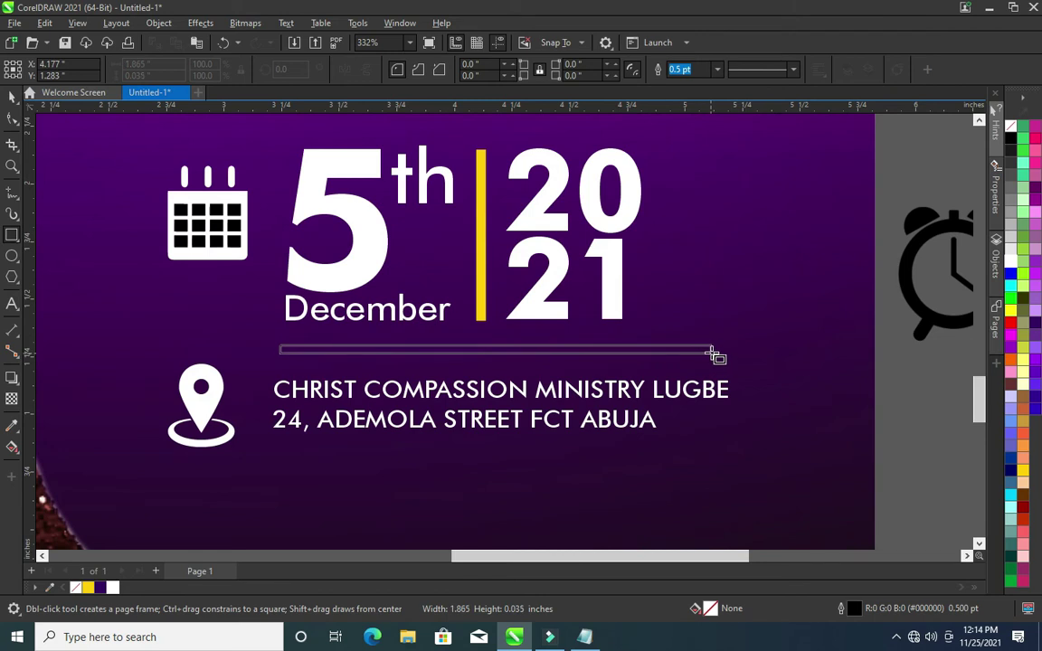
pyautogui.moveTo(712, 352); pyautogui.dragTo(724, 353)
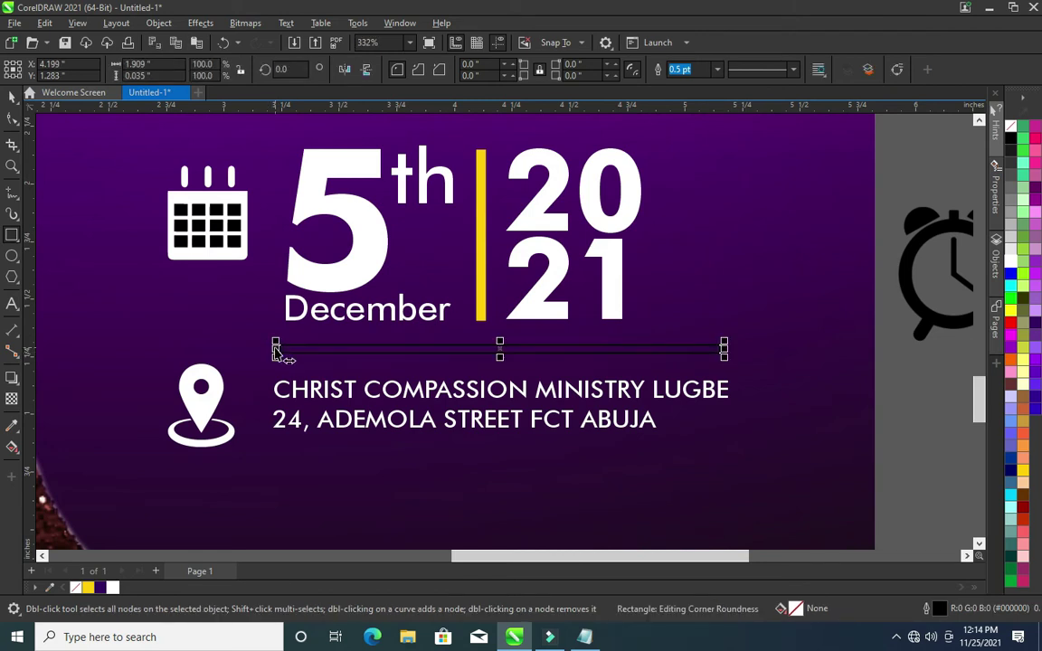
pyautogui.moveTo(276, 349); pyautogui.dragTo(251, 349)
pyautogui.click(12, 97)
pyautogui.click(87, 588)
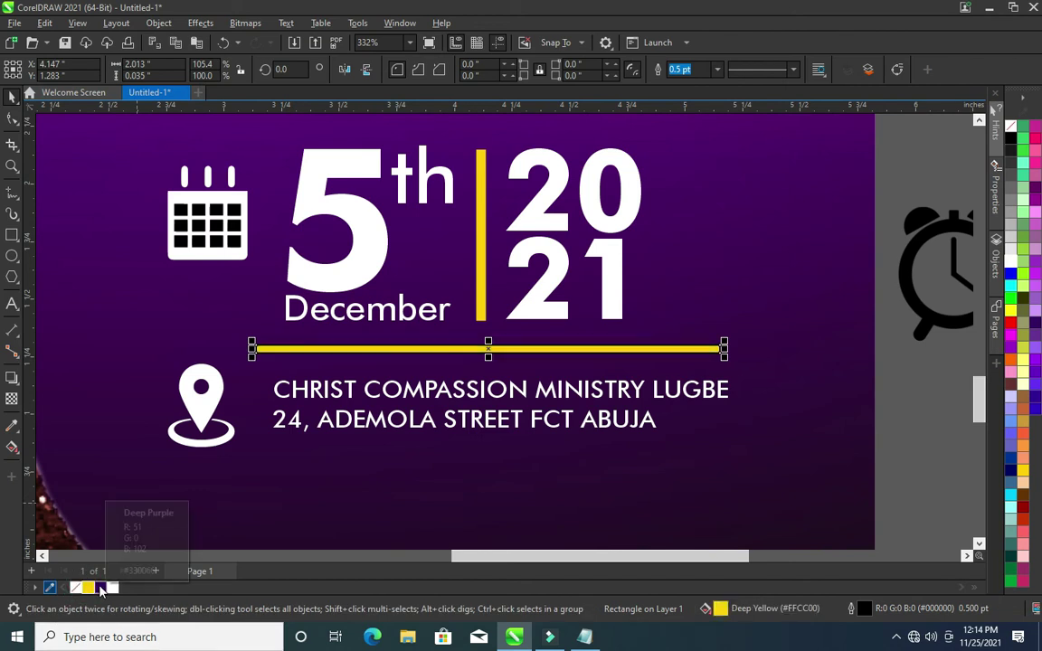
# Apply a Motion Blur with Distance 134 to the yellow bar
pyautogui.click(201, 24)
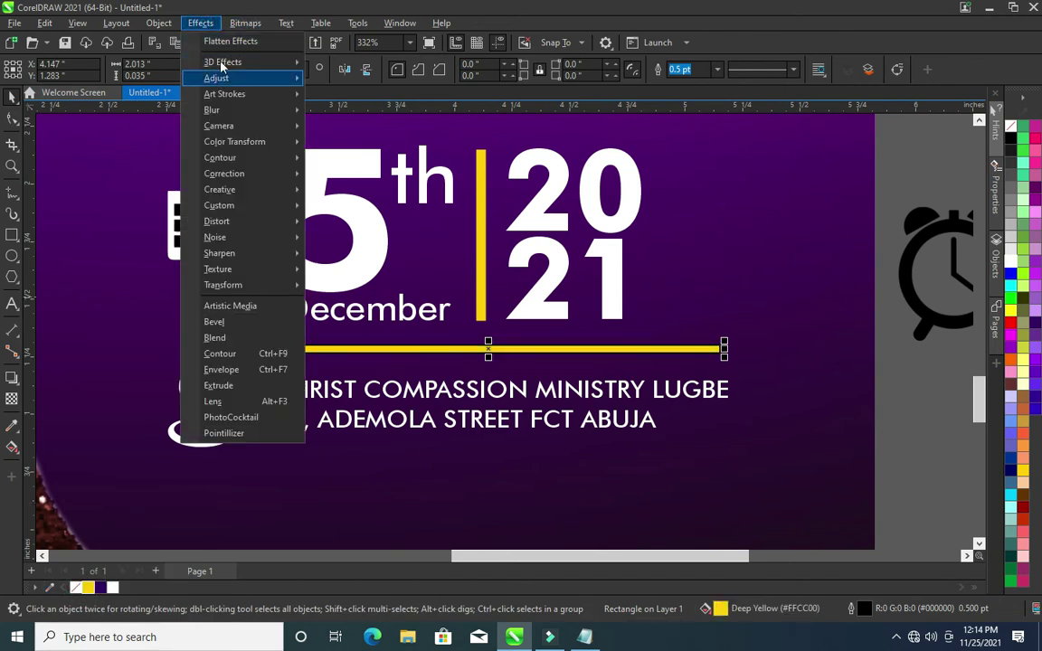
pyautogui.moveTo(211, 109)
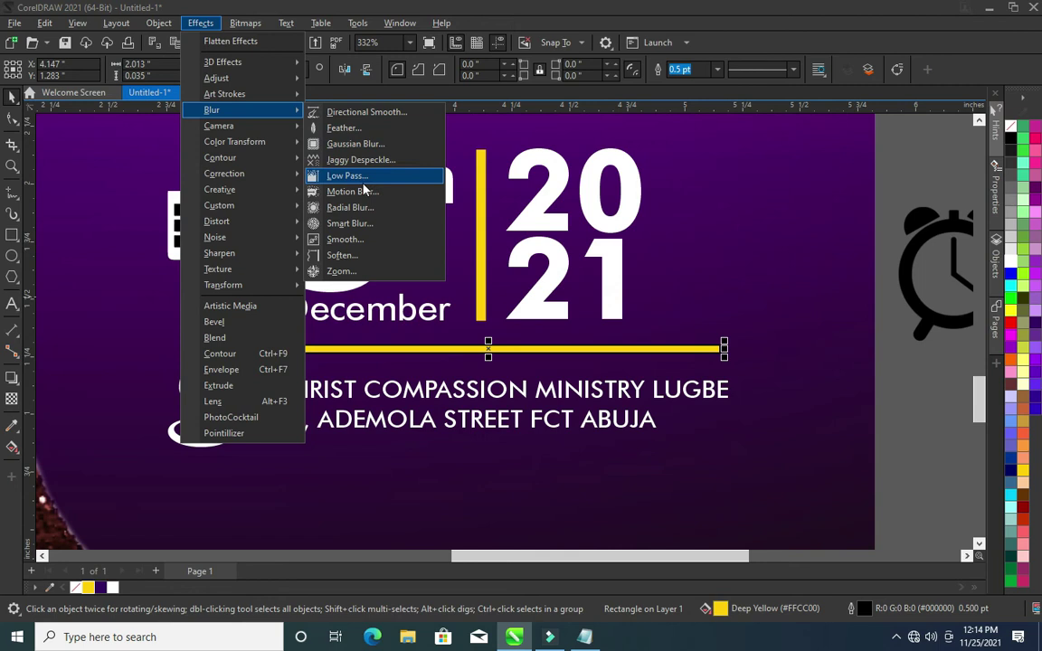
pyautogui.click(361, 193)
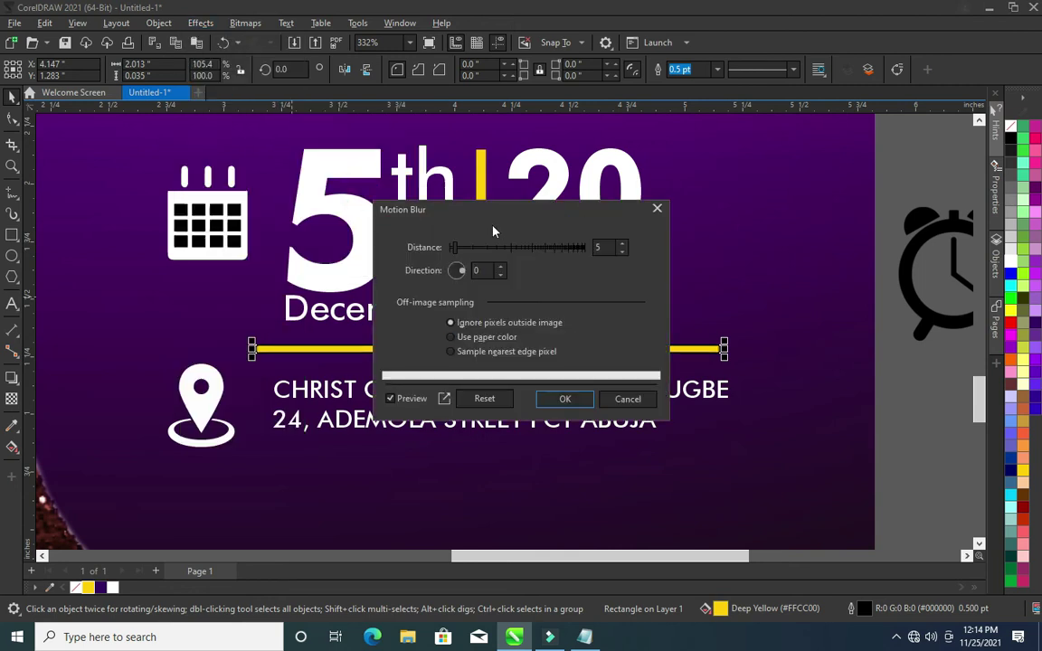
pyautogui.moveTo(496, 220); pyautogui.dragTo(819, 133)
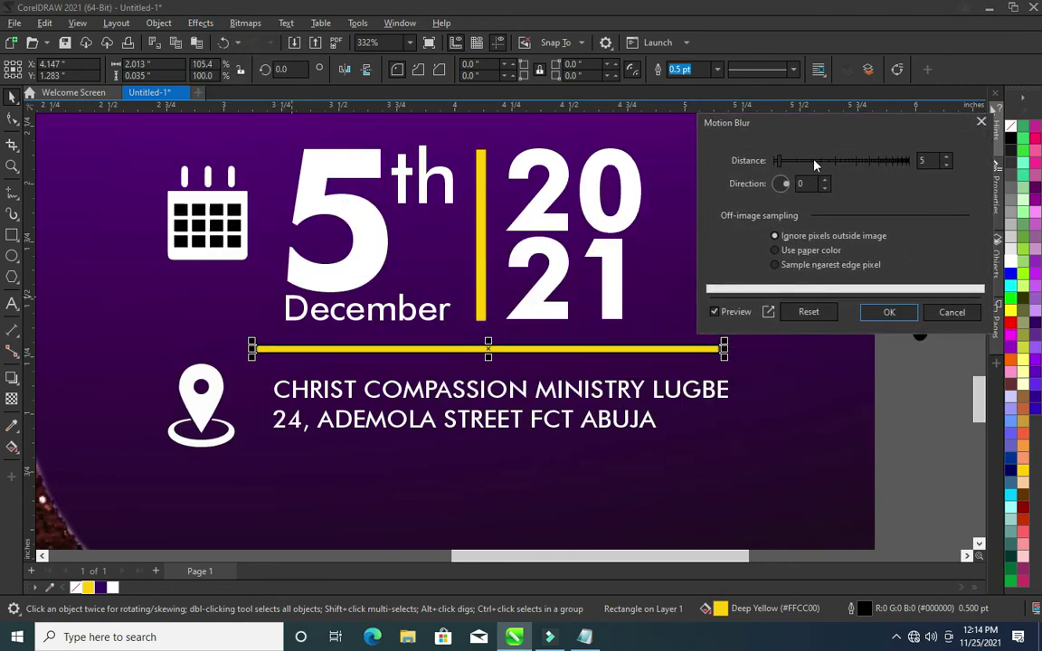
pyautogui.moveTo(788, 169); pyautogui.dragTo(845, 166)
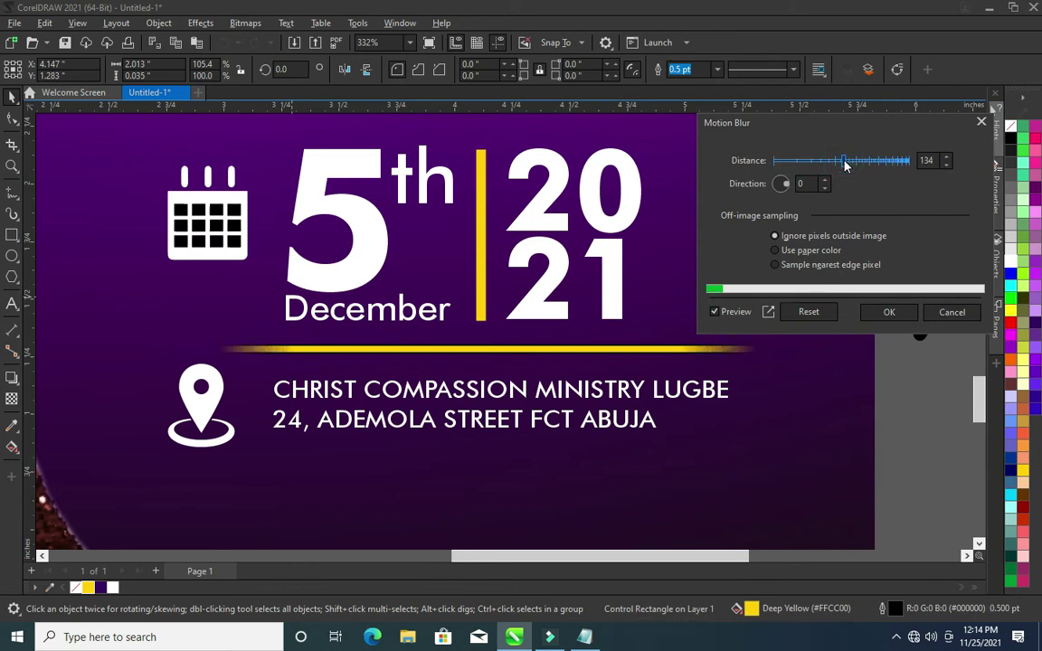
pyautogui.click(890, 311)
# Position the blurred yellow line just under the date
pyautogui.moveTo(729, 350); pyautogui.dragTo(701, 355)
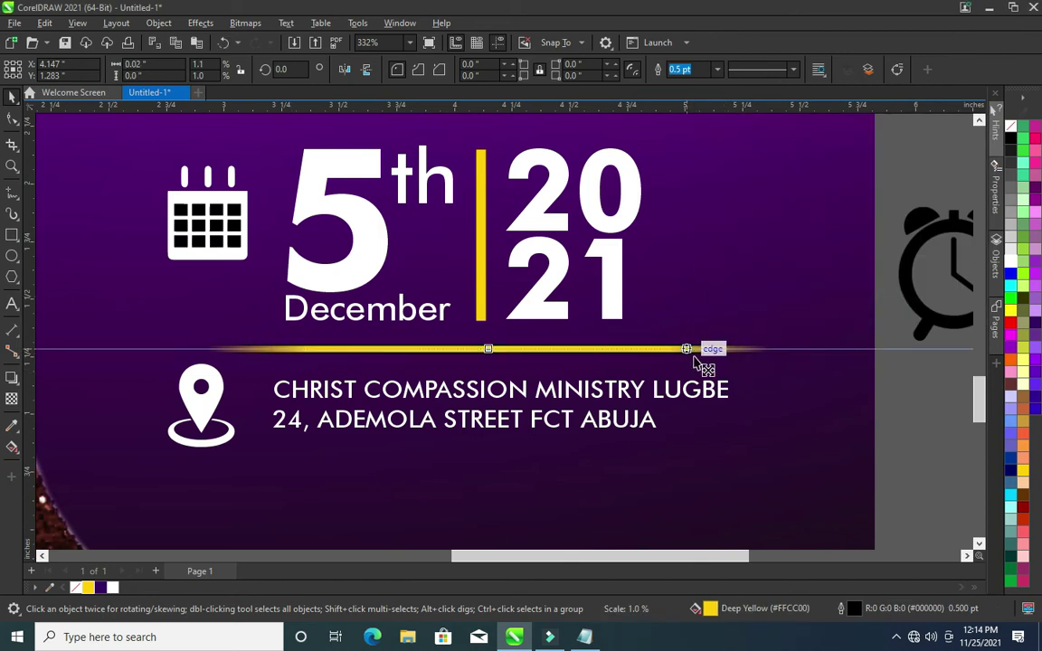
pyautogui.moveTo(700, 355)
pyautogui.mouseDown()
pyautogui.moveTo(518, 366)
pyautogui.moveTo(698, 391)
pyautogui.moveTo(733, 383)
pyautogui.mouseUp()
pyautogui.scroll(-2, 551, 366)
pyautogui.click(886, 436)
pyautogui.scroll(1, 540, 342)
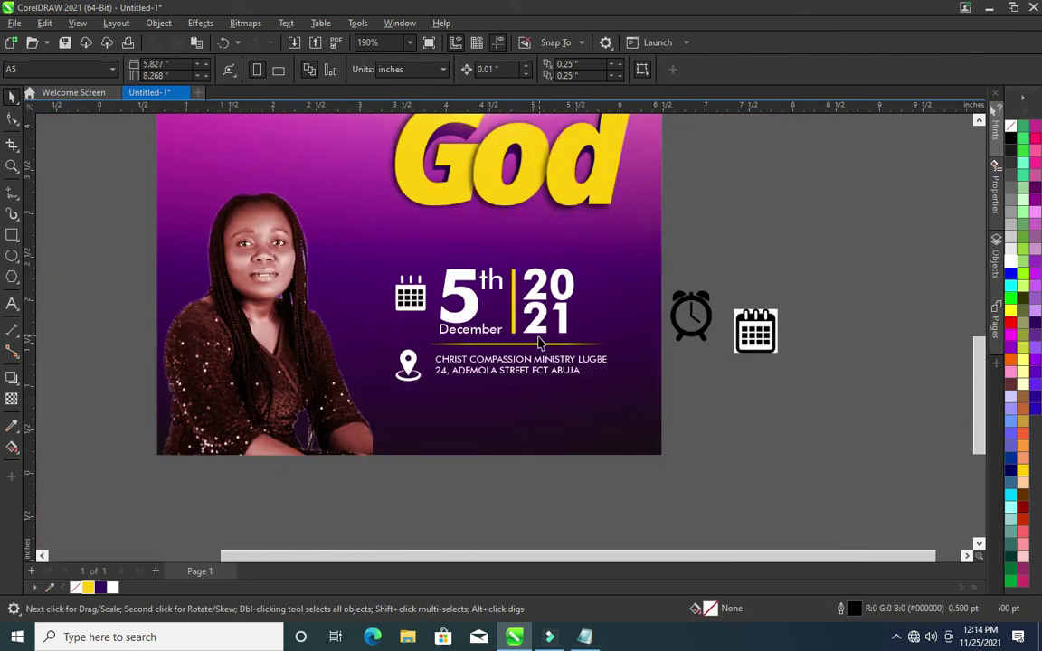
# Zoom into the date block, move the alarm-clock picture up-right, and shrink the date group
pyautogui.scroll(-1, 579, 331)
pyautogui.scroll(-1, 658, 338)
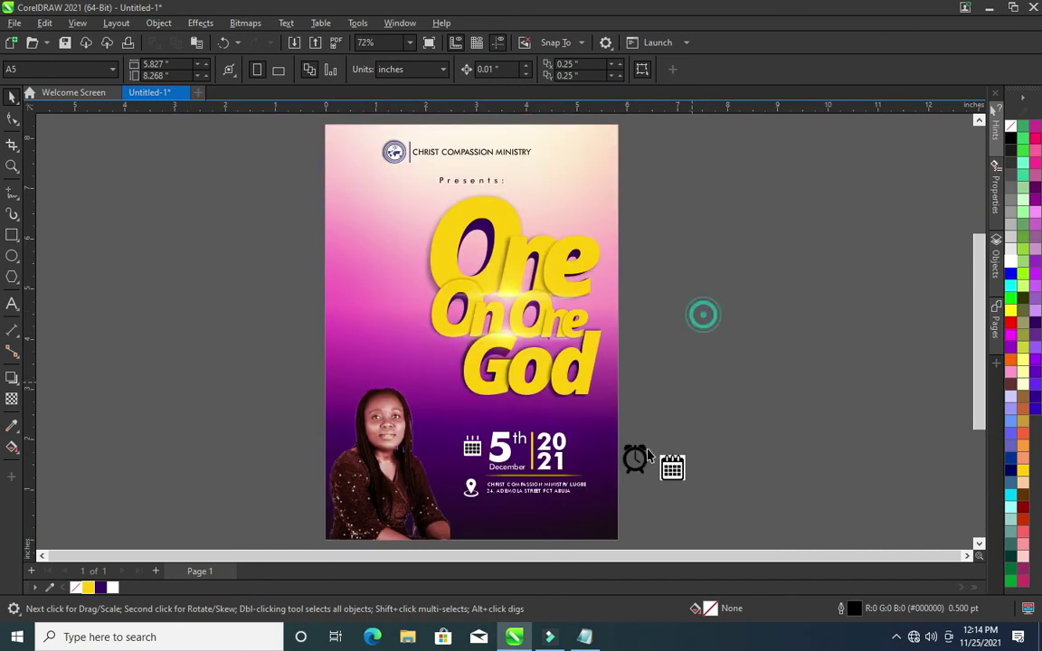
pyautogui.press('z')
pyautogui.moveTo(309, 372); pyautogui.dragTo(670, 539)
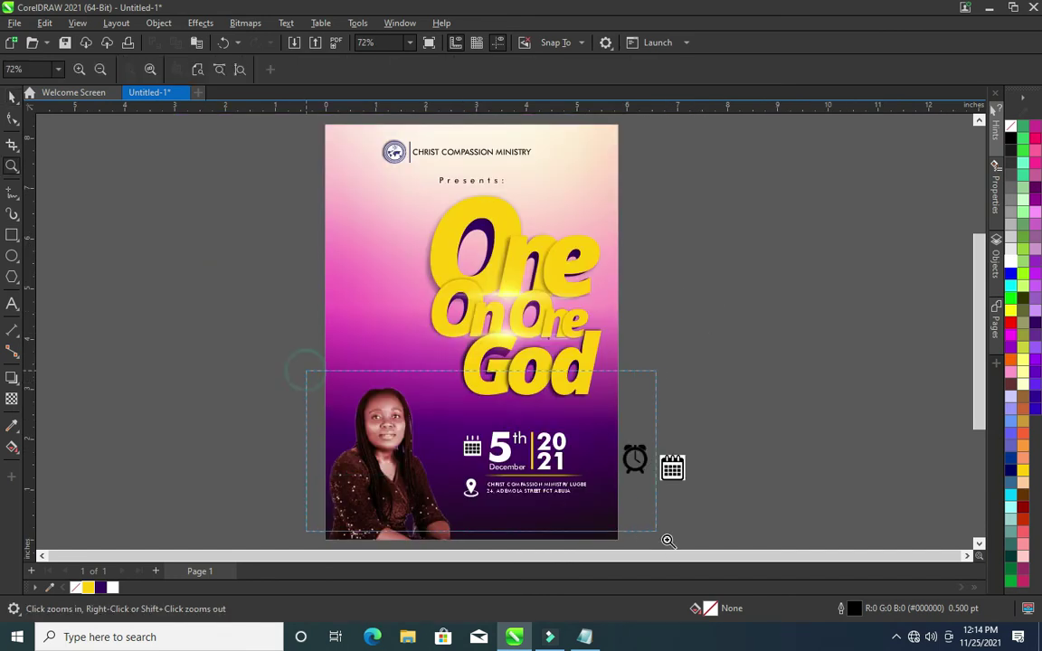
pyautogui.moveTo(691, 373); pyautogui.dragTo(688, 371)
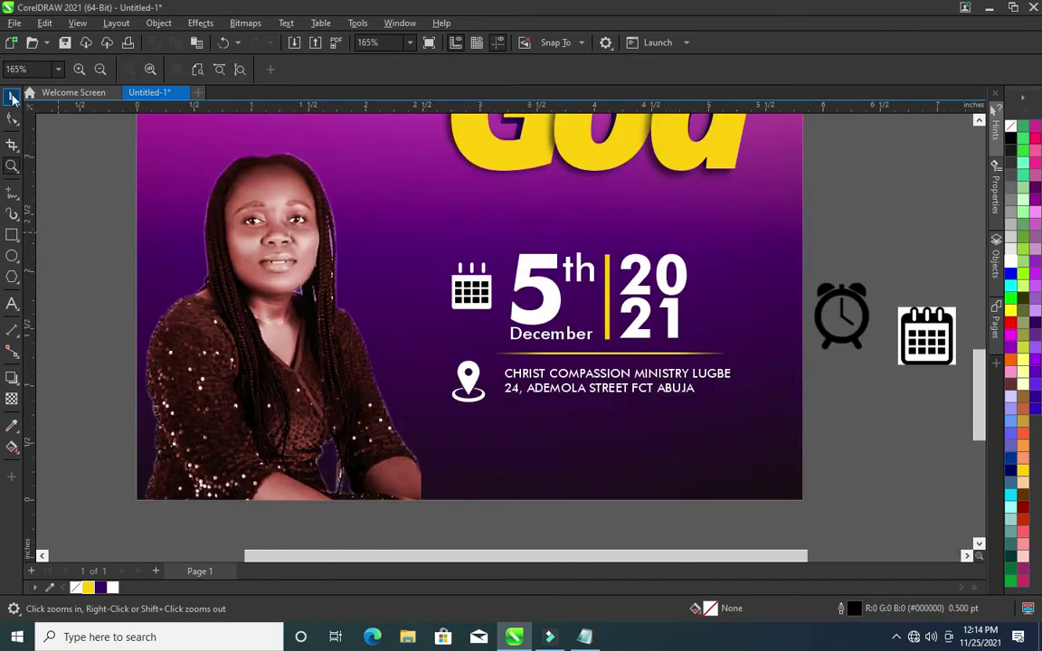
pyautogui.click(12, 98)
pyautogui.click(914, 364)
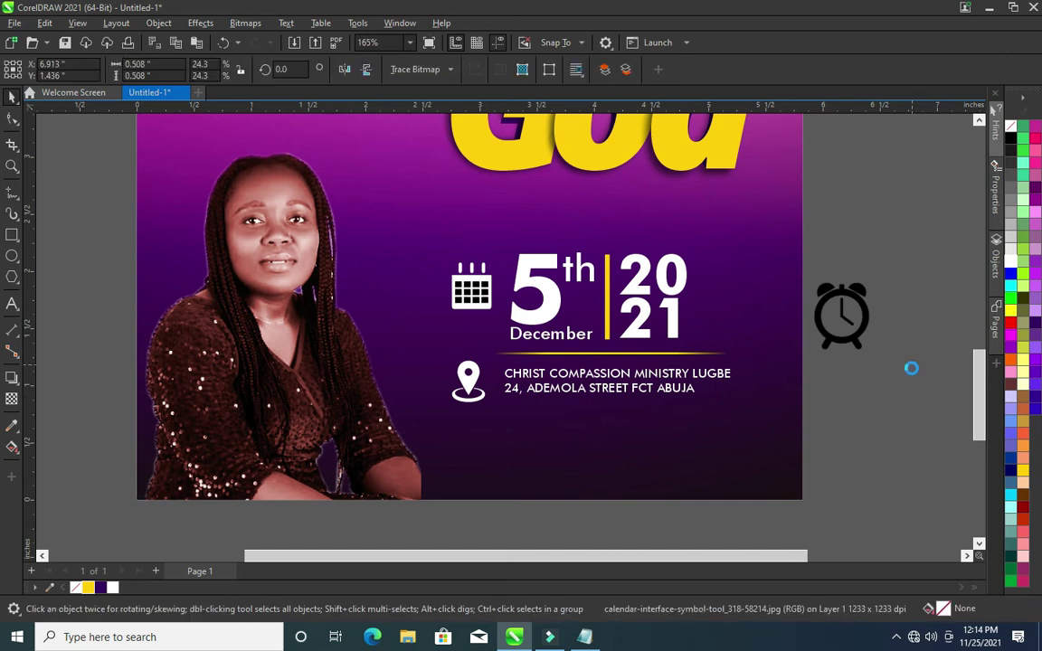
pyautogui.click(887, 365)
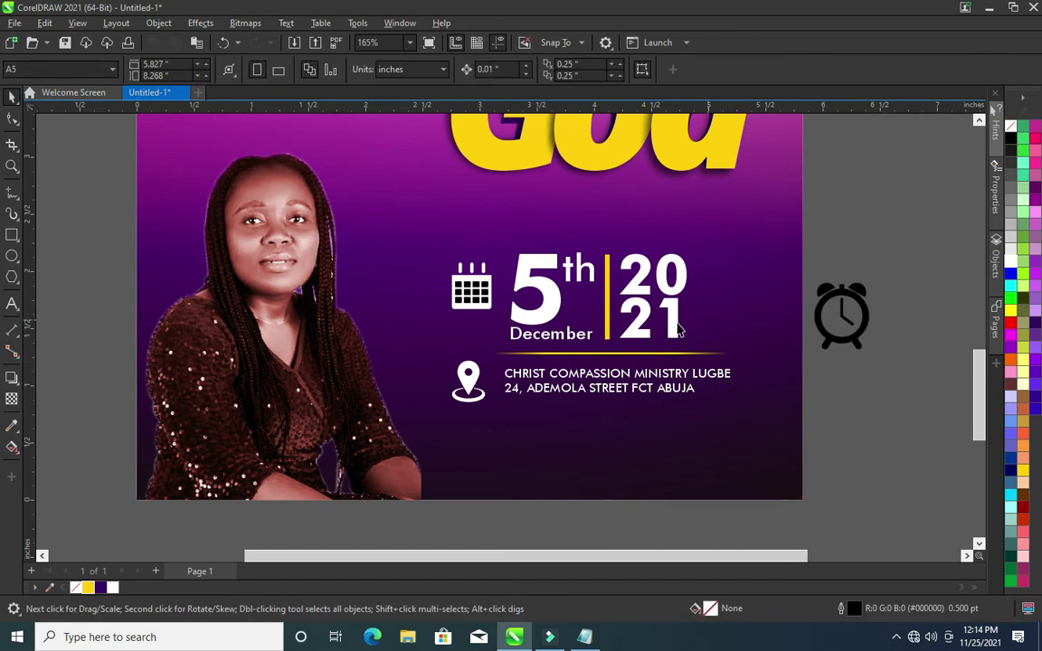
pyautogui.moveTo(841, 314); pyautogui.dragTo(884, 220)
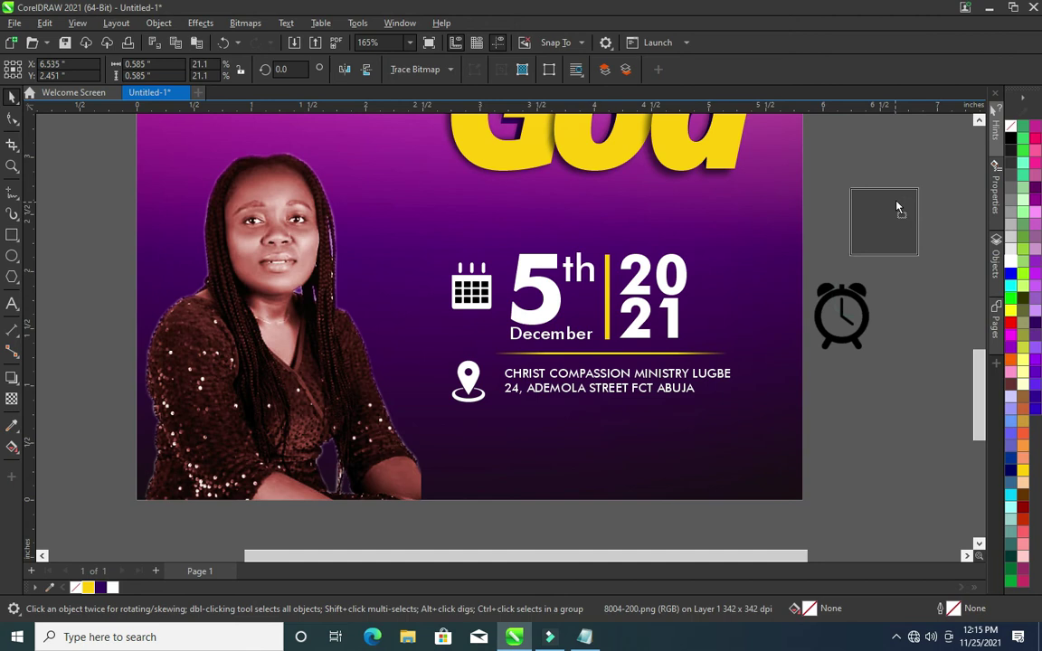
pyautogui.moveTo(821, 214); pyautogui.dragTo(400, 354)
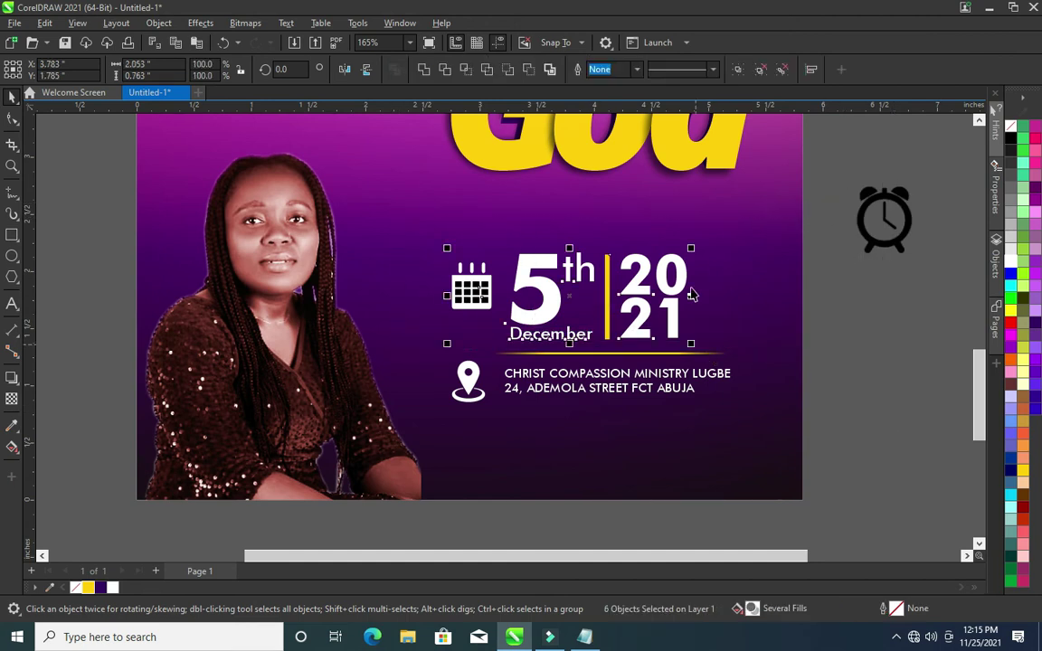
pyautogui.moveTo(693, 250); pyautogui.dragTo(646, 265)
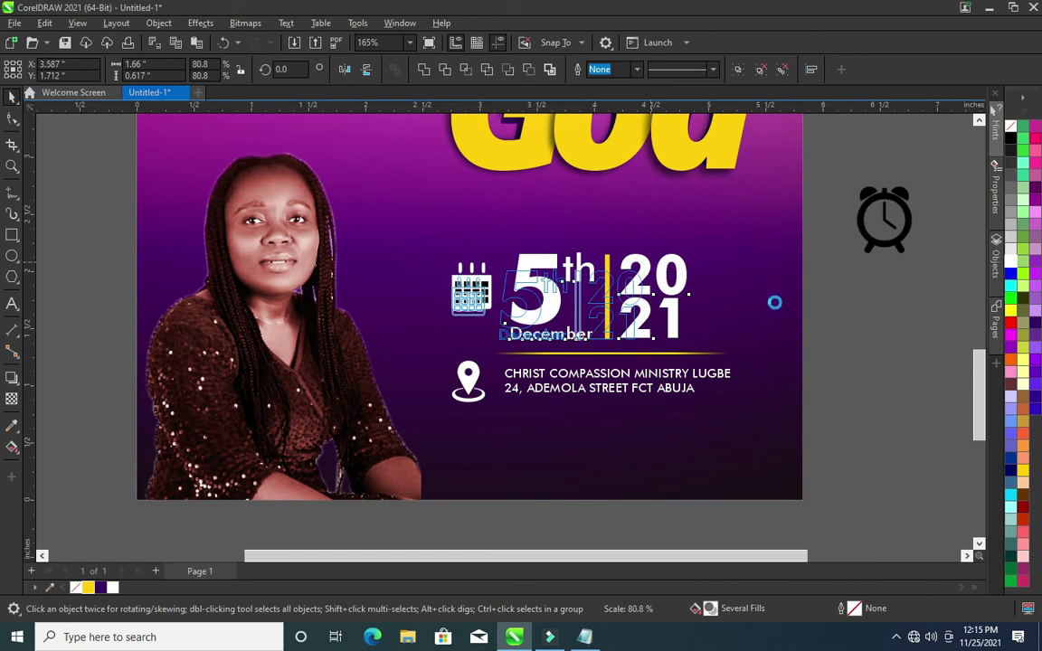
# Move the date and address block higher and shrink the alarm-clock picture
pyautogui.moveTo(846, 459); pyautogui.dragTo(430, 221)
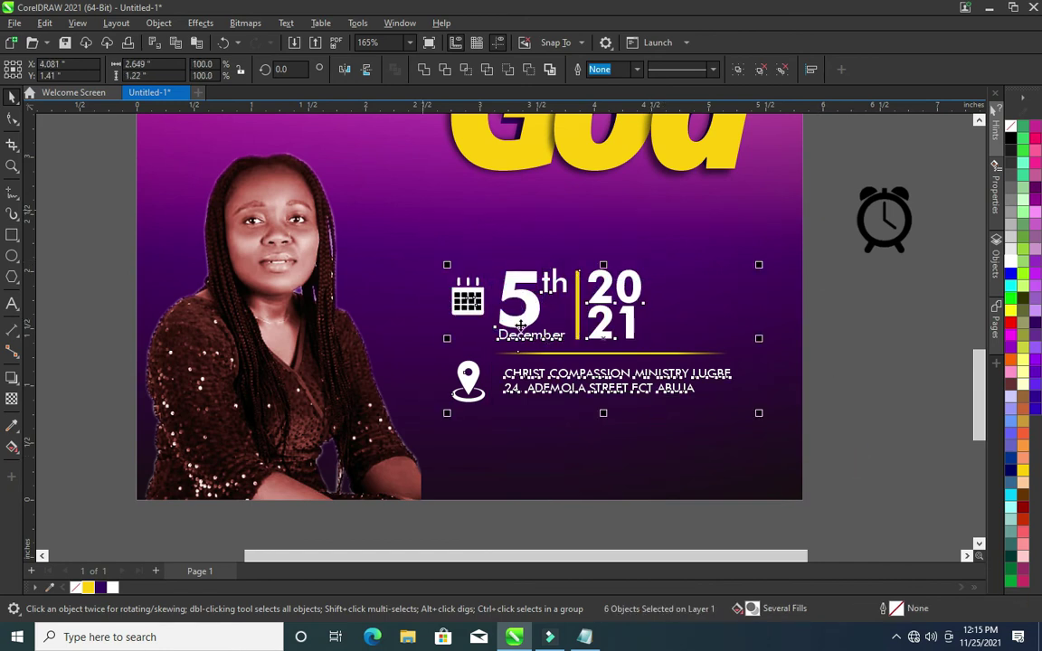
pyautogui.keyDown('shift'); pyautogui.click(606, 338); pyautogui.keyUp('shift')
pyautogui.moveTo(606, 314); pyautogui.dragTo(600, 279)
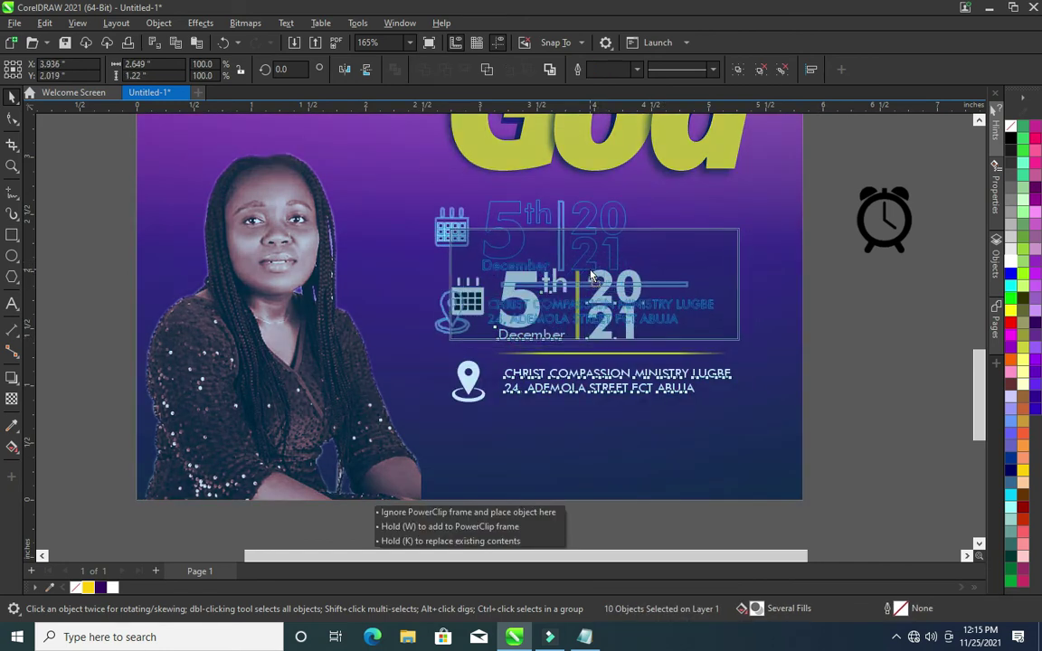
pyautogui.moveTo(600, 279); pyautogui.dragTo(600, 279)
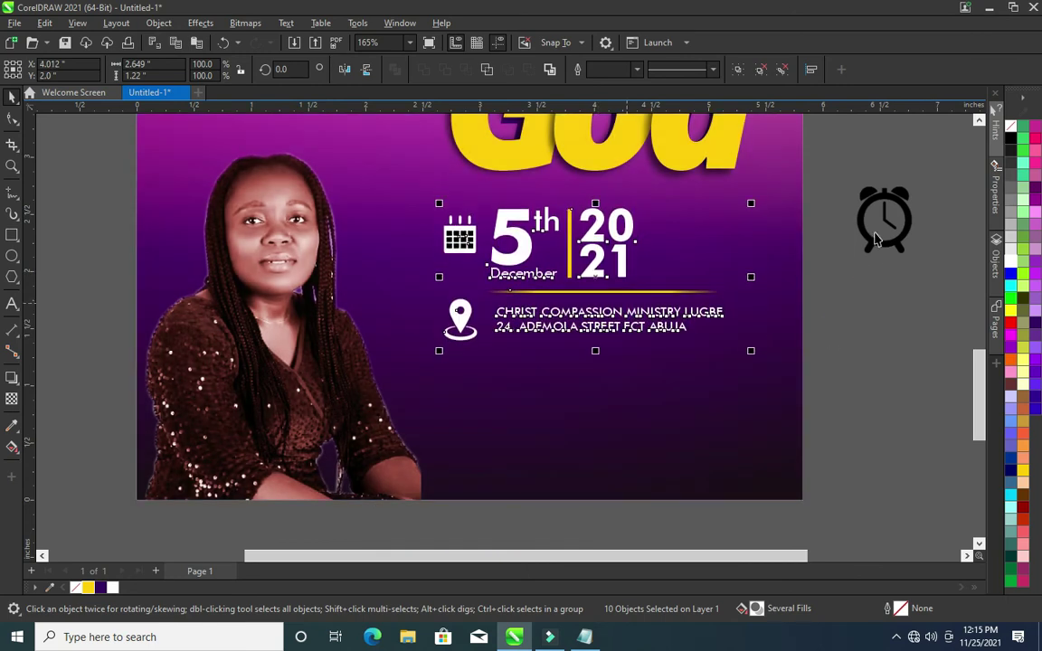
pyautogui.click(882, 243)
pyautogui.moveTo(922, 183)
pyautogui.mouseDown()
pyautogui.moveTo(865, 239)
pyautogui.moveTo(668, 230)
pyautogui.mouseUp()
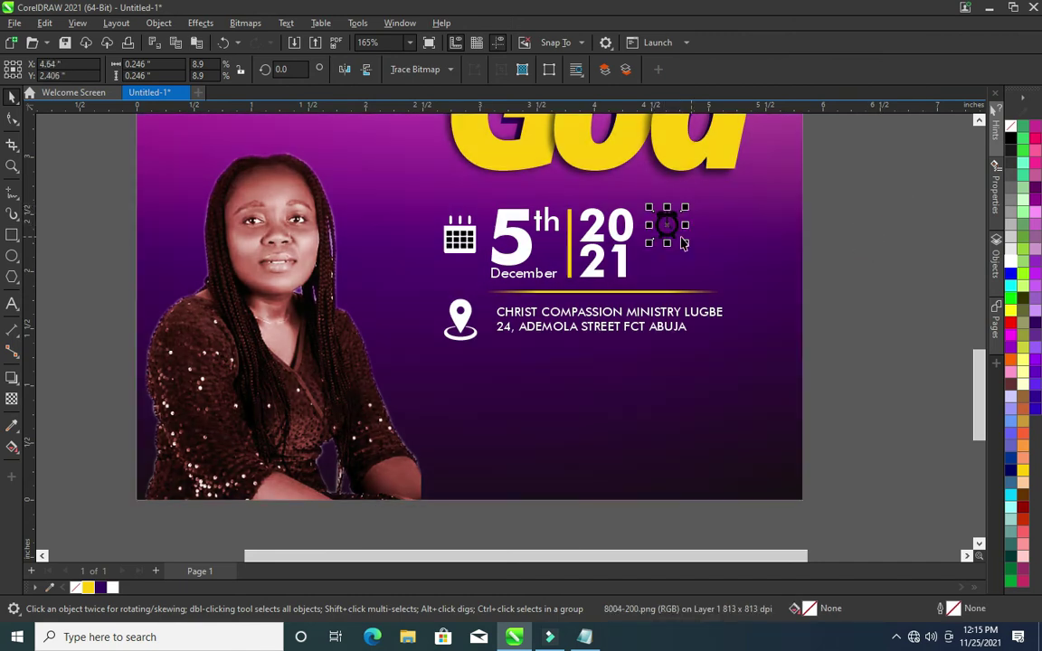
# Convert the clock bitmap to vectors with an Outline Trace in PowerTRACE
pyautogui.click(457, 70)
pyautogui.moveTo(435, 120)
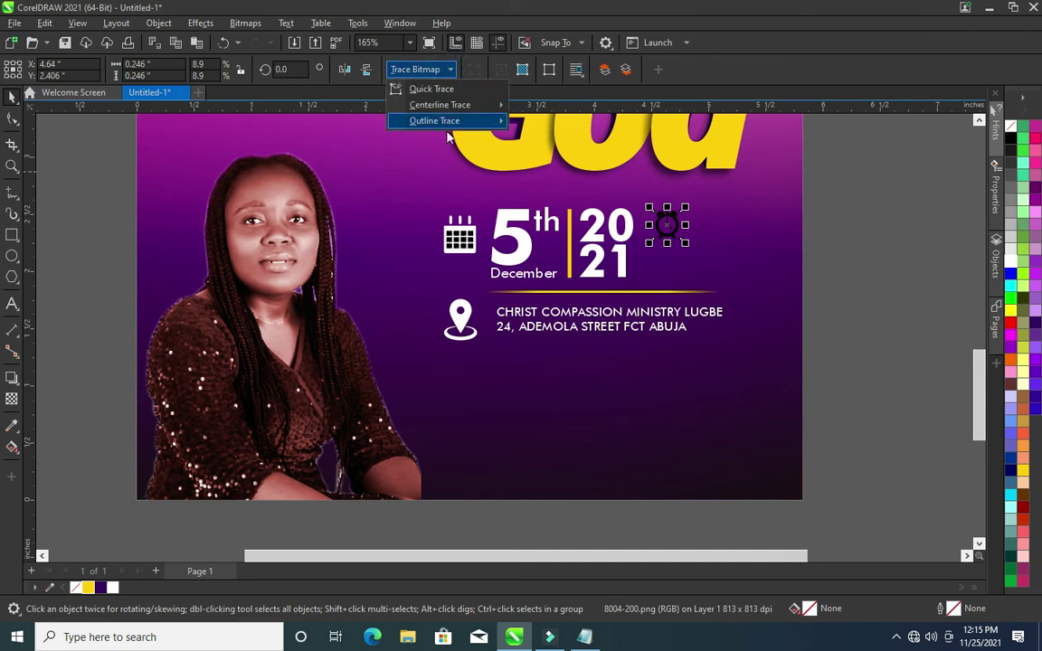
pyautogui.click(539, 127)
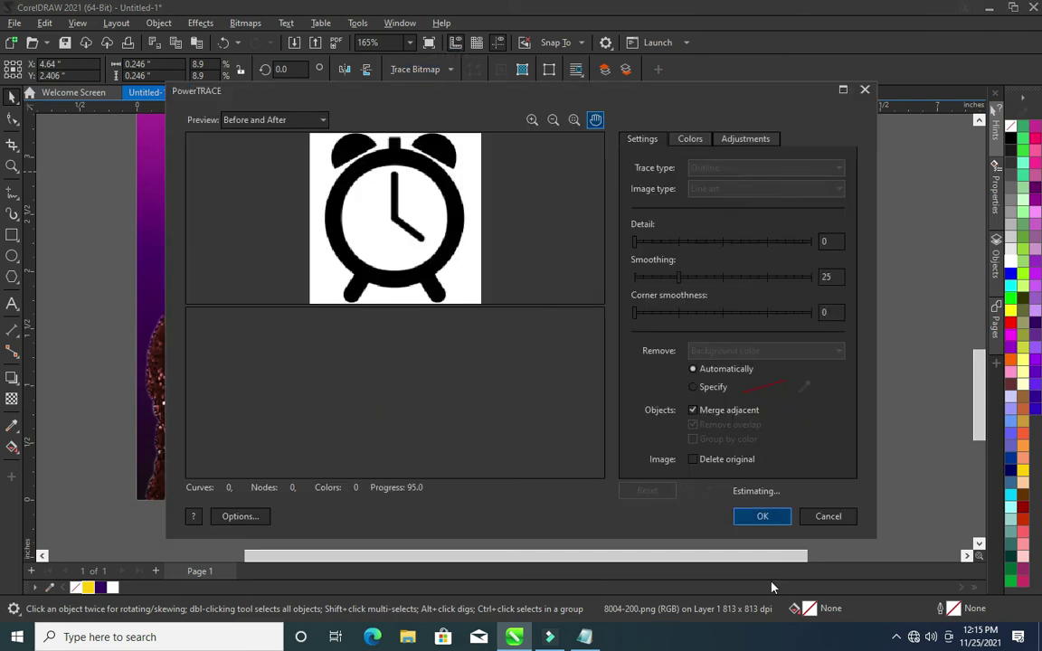
pyautogui.click(743, 517)
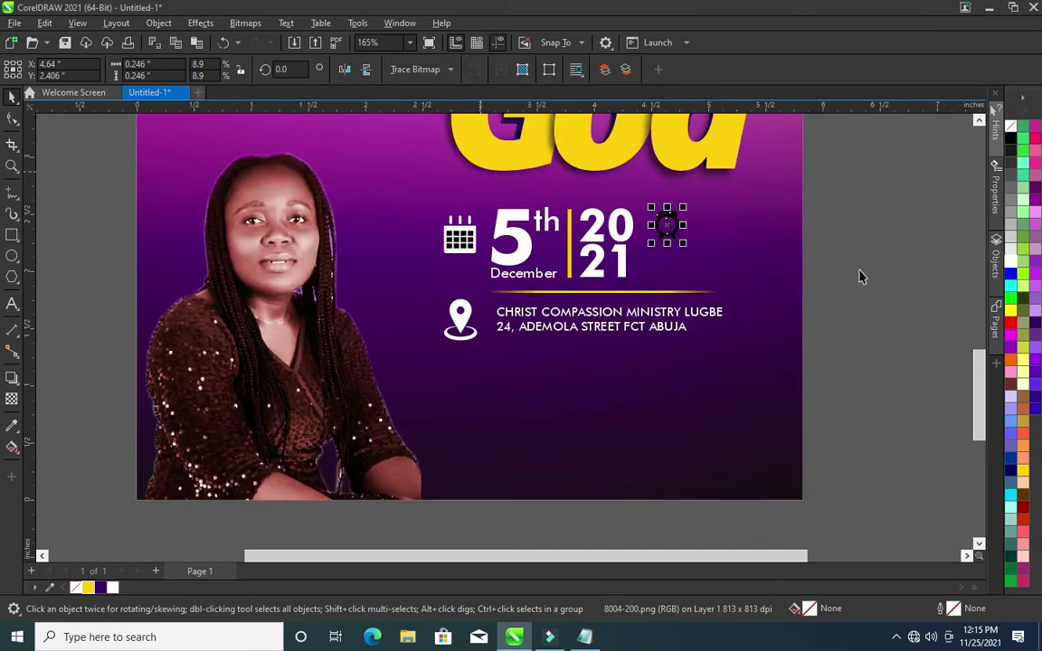
pyautogui.click(667, 226)
pyautogui.scroll(1, 680, 224)
pyautogui.scroll(2, 681, 224)
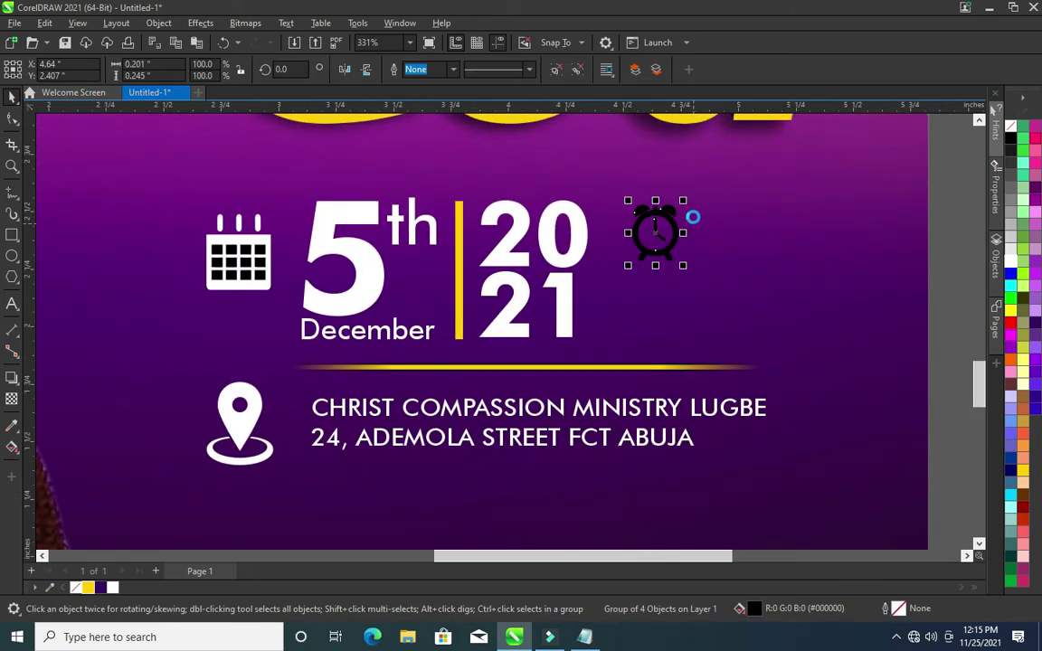
# Fill the traced clock icon white
pyautogui.click(749, 205)
pyautogui.click(675, 226)
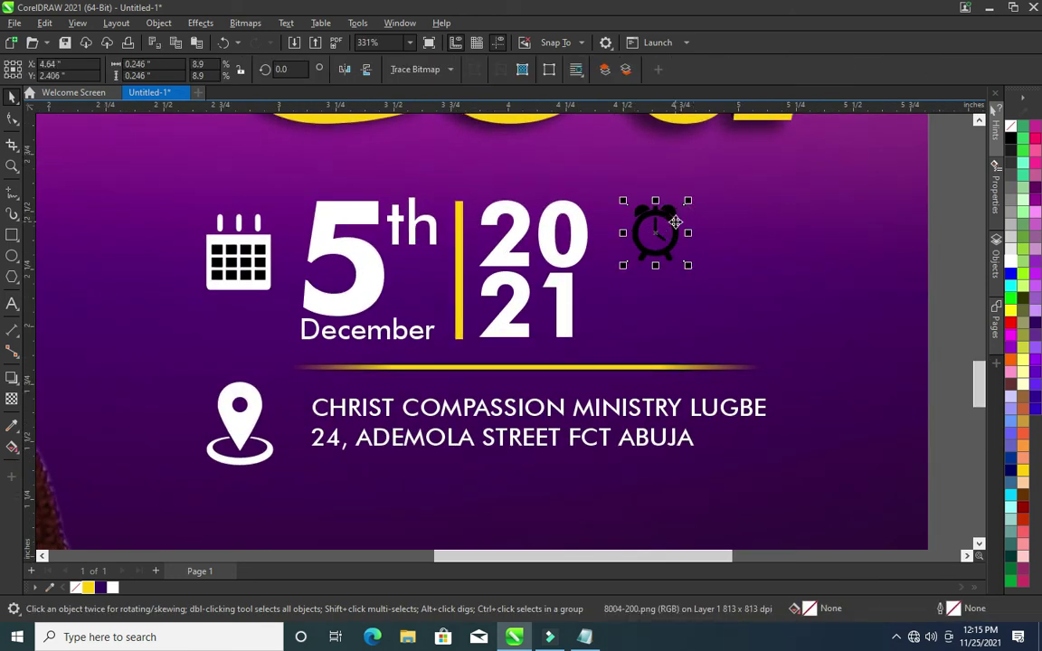
pyautogui.press('Delete')
pyautogui.click(670, 234)
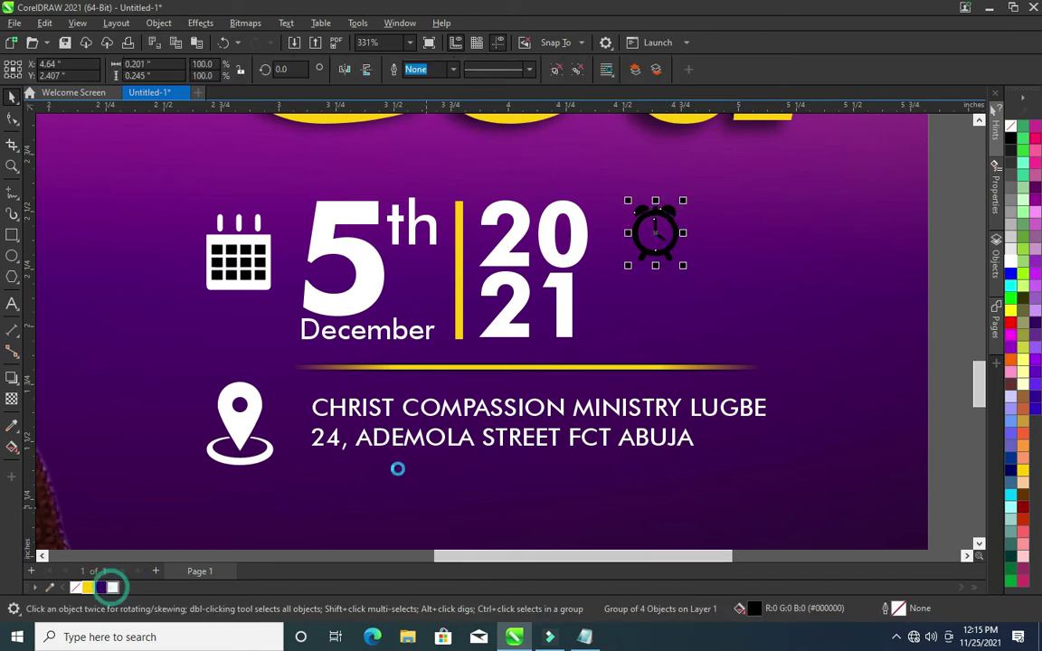
pyautogui.click(112, 587)
pyautogui.click(623, 290)
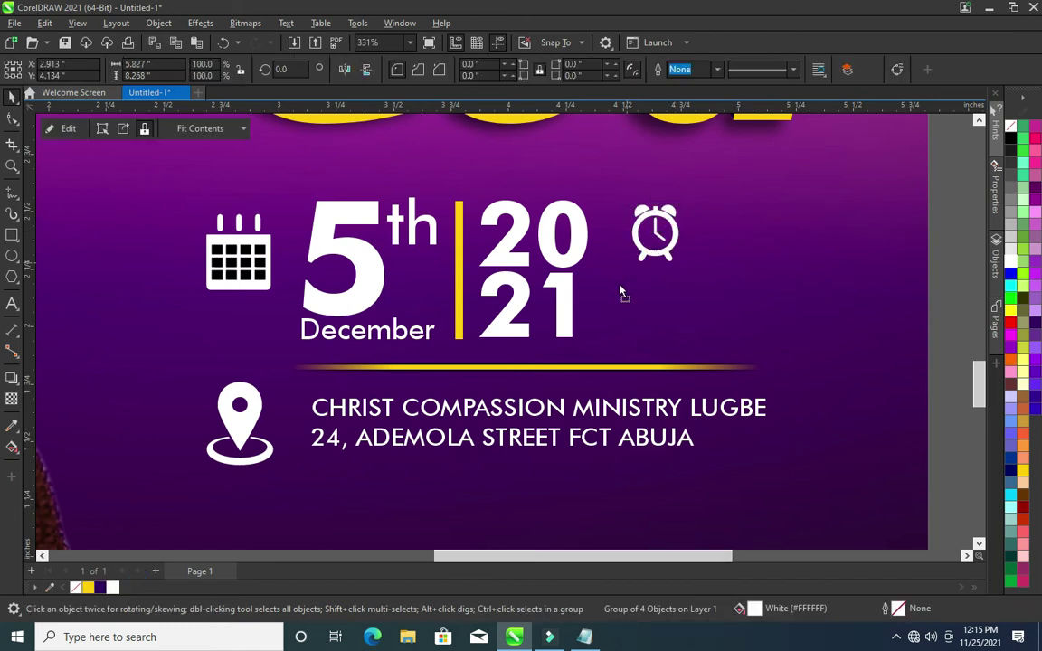
# Undo once, enlarge the white clock icon, and drop a copy of the big 5 beside it
pyautogui.hotkey('ctrl', 'z')
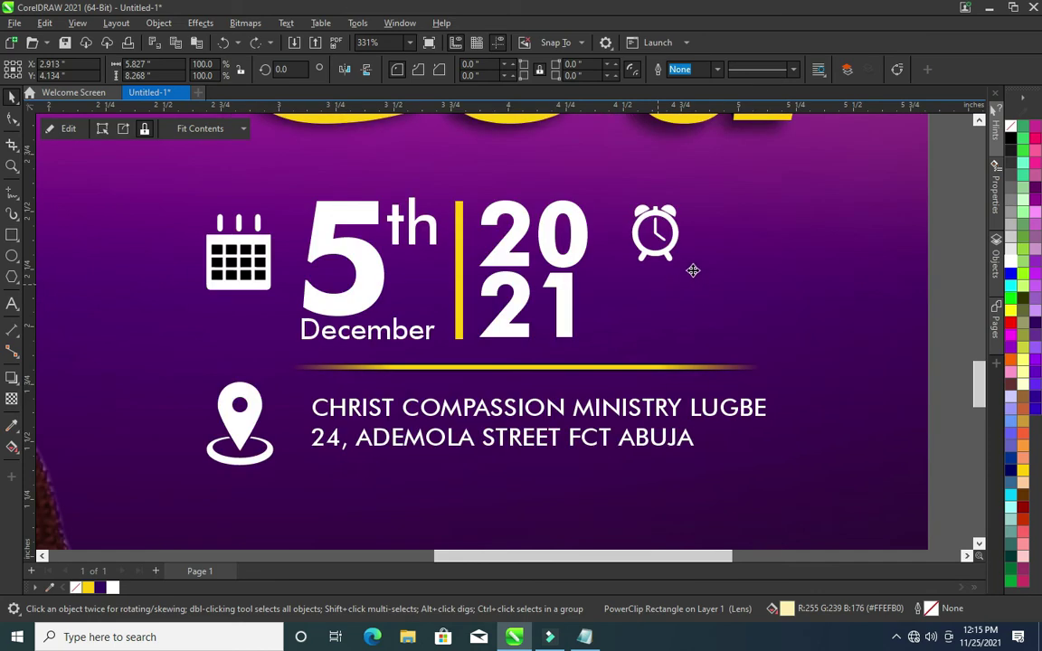
pyautogui.click(666, 257)
pyautogui.moveTo(680, 264); pyautogui.dragTo(701, 259)
pyautogui.moveTo(712, 283); pyautogui.dragTo(710, 275)
pyautogui.moveTo(380, 276); pyautogui.dragTo(773, 274)
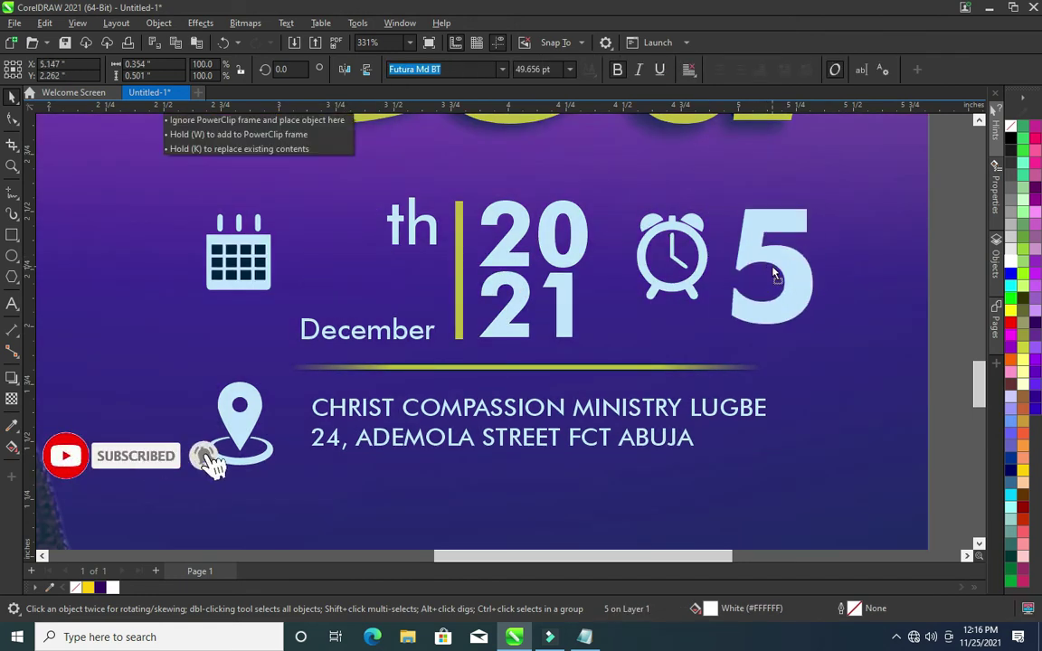
pyautogui.moveTo(774, 274); pyautogui.dragTo(777, 271)
pyautogui.doubleClick(792, 265)
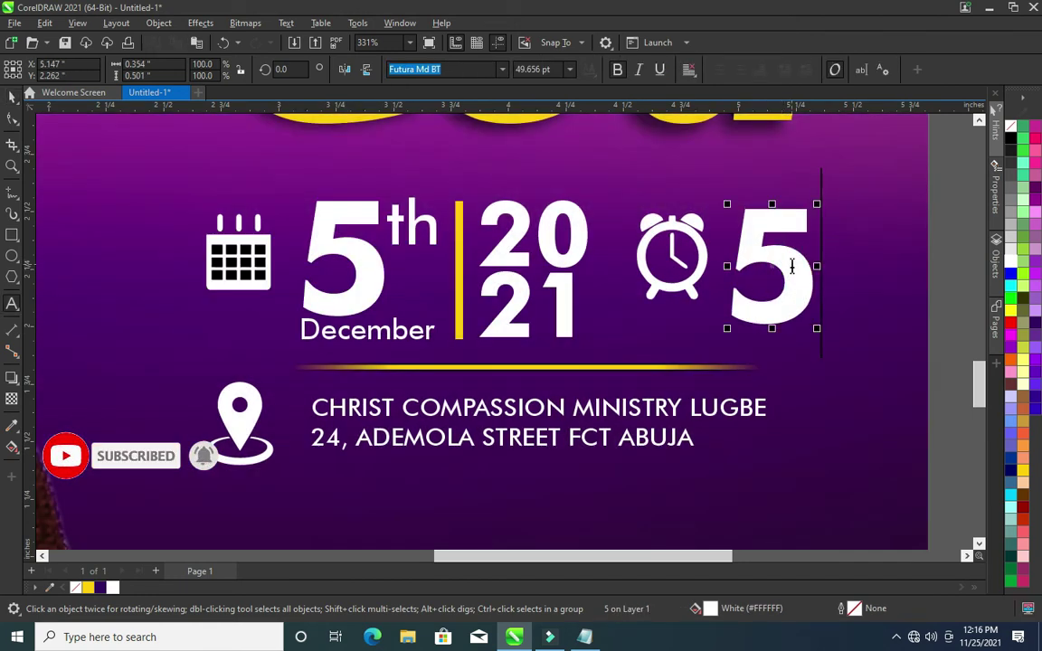
# Replace the copied 5 with the text '9am'
pyautogui.hotkey('ctrl', 'a')
pyautogui.write('9')
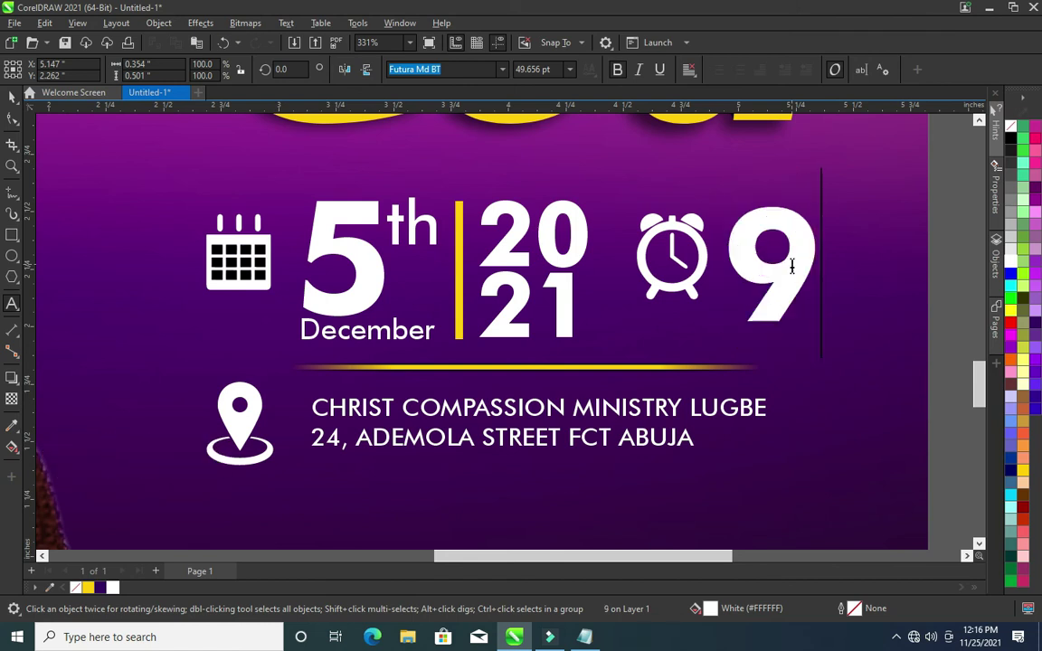
pyautogui.write('am')
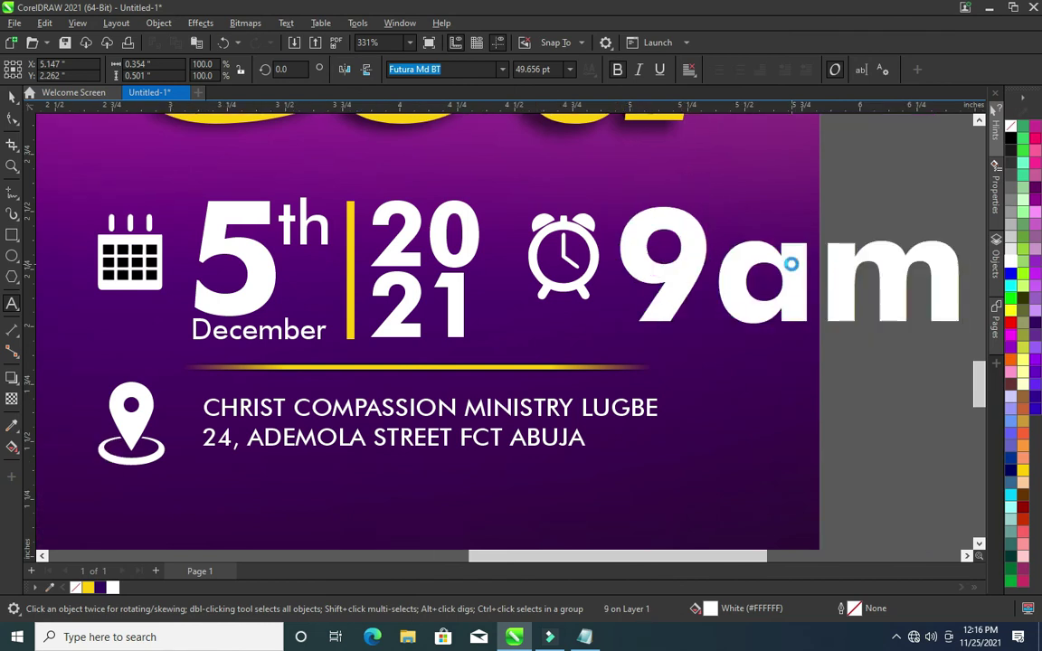
pyautogui.click(12, 97)
pyautogui.scroll(-2, 543, 271)
pyautogui.scroll(1, 709, 255)
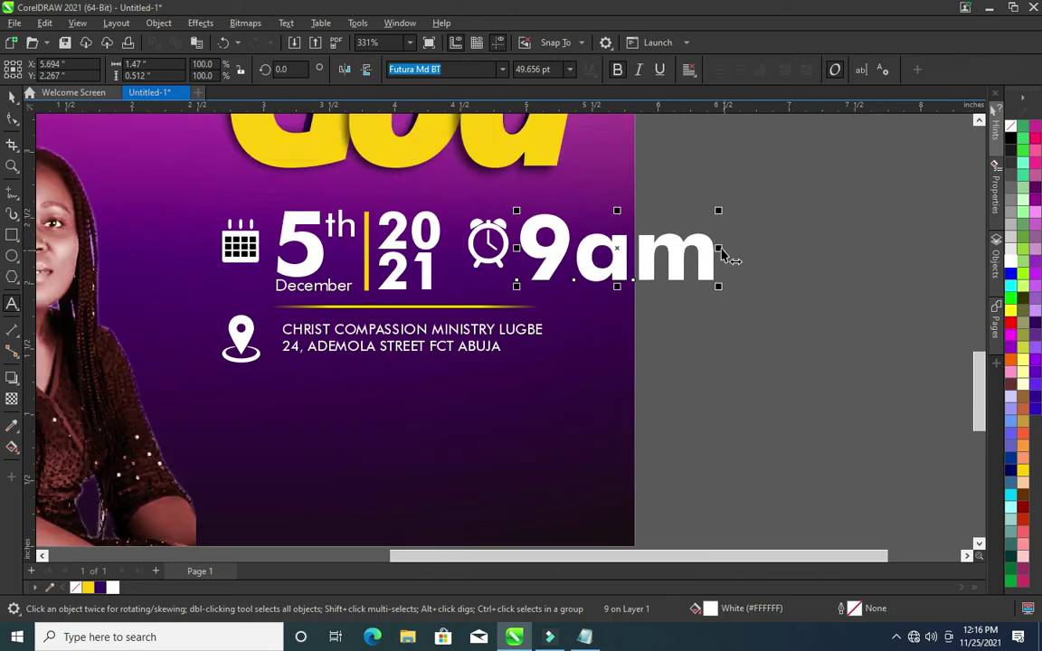
# Make the 'am' letters smaller and scale down the 9am text
pyautogui.doubleClick(709, 254)
pyautogui.moveTo(717, 254); pyautogui.dragTo(587, 255)
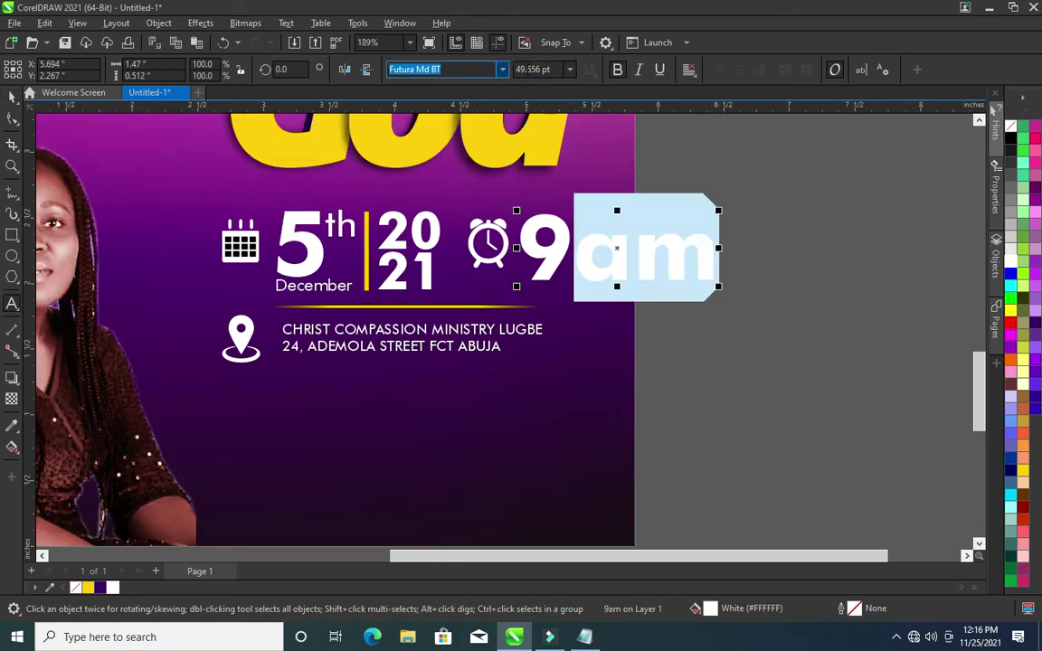
pyautogui.click(569, 69)
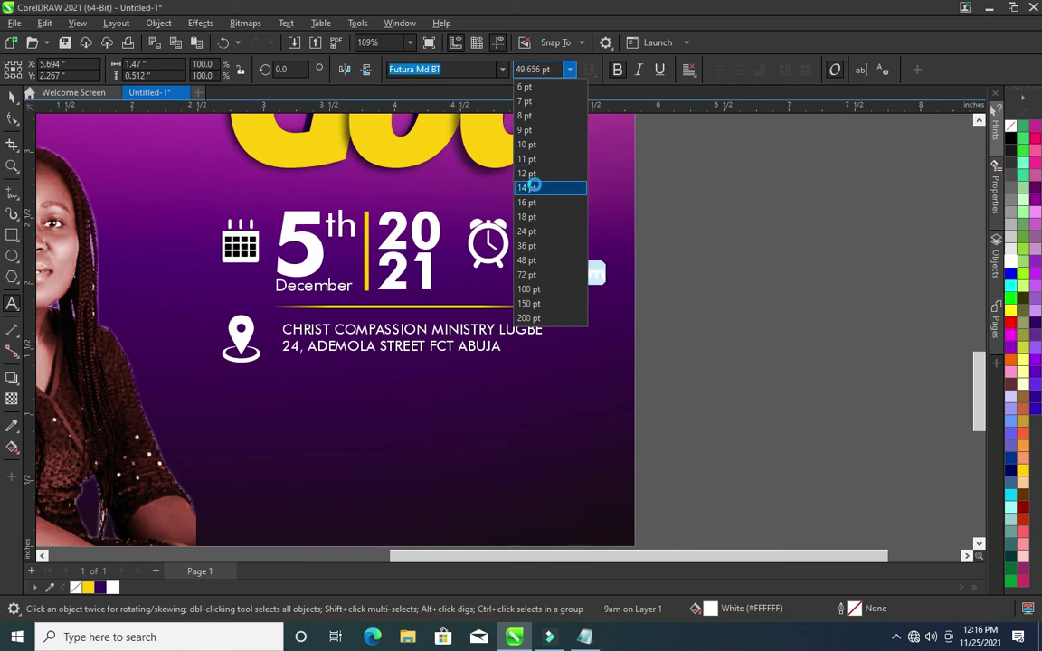
pyautogui.click(526, 230)
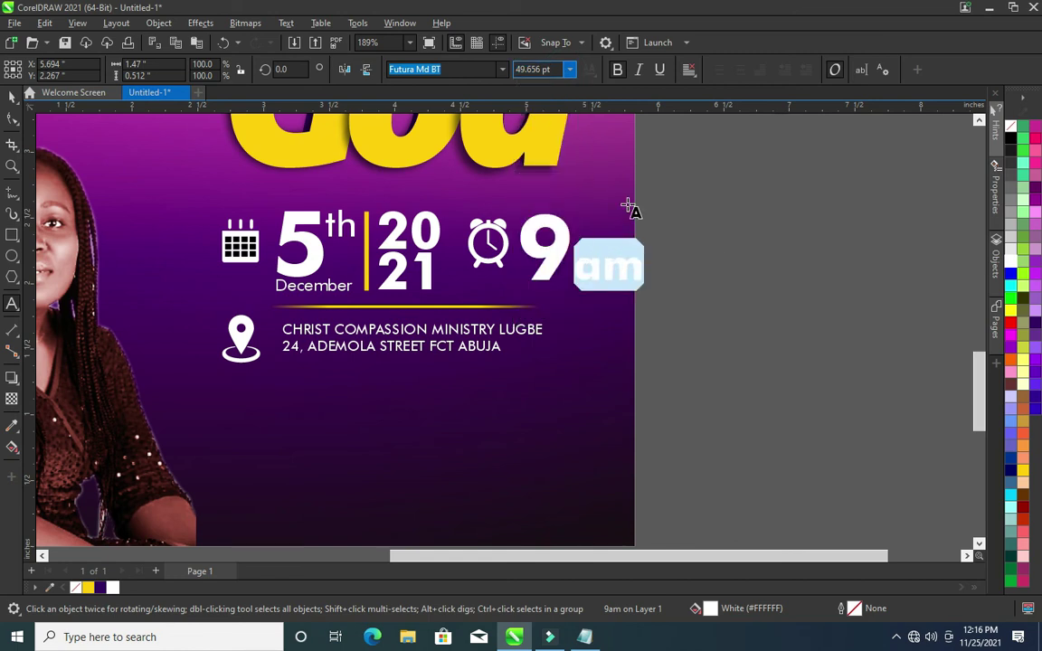
pyautogui.click(11, 95)
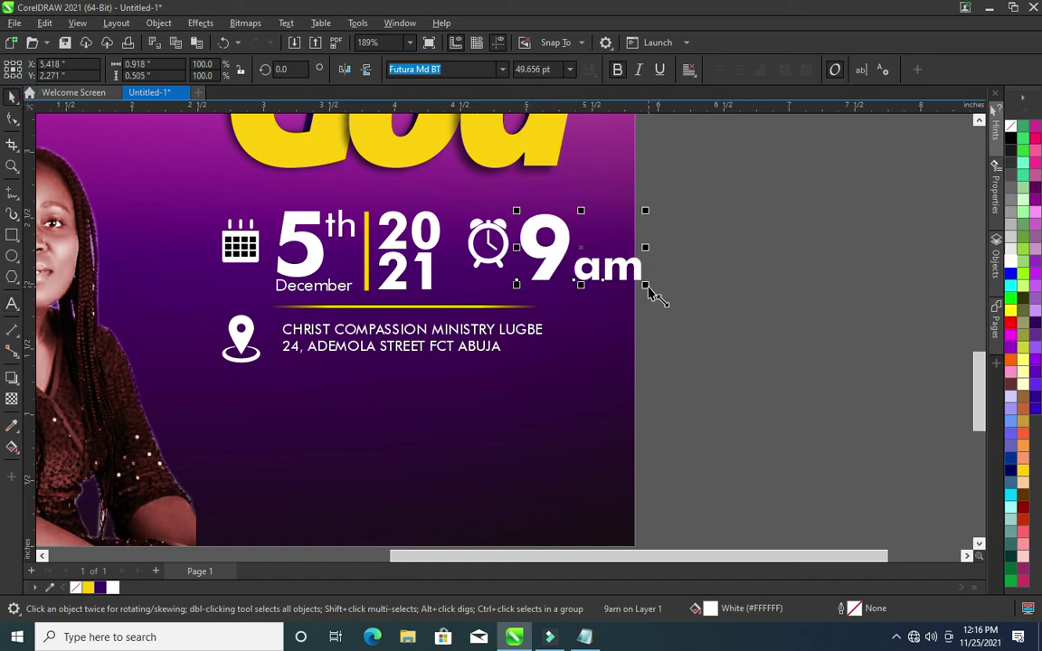
pyautogui.moveTo(645, 210); pyautogui.dragTo(608, 229)
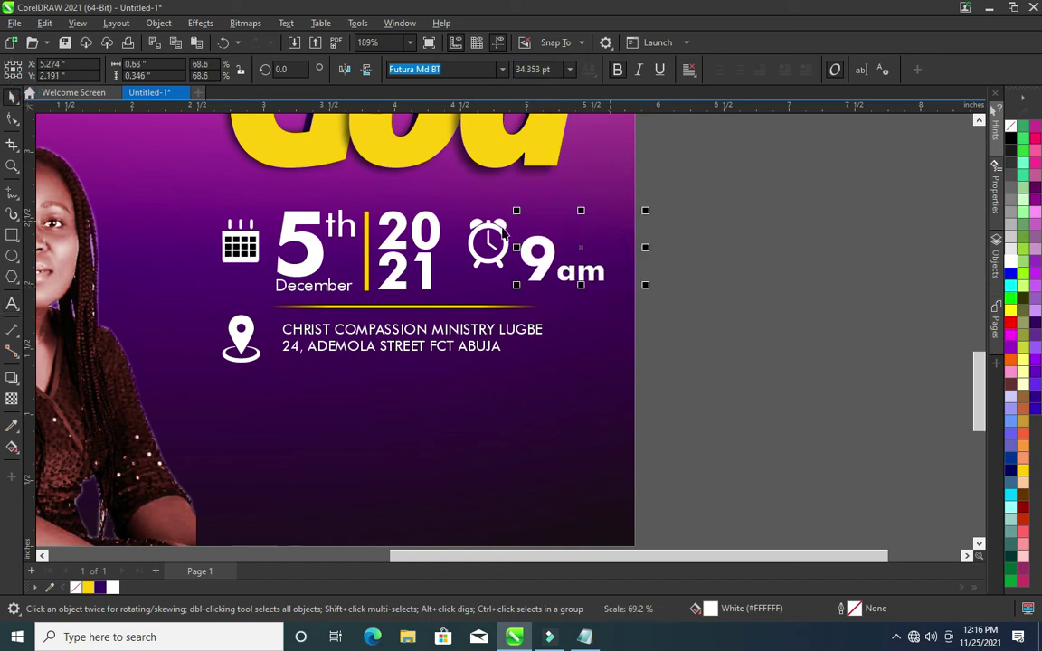
# Shrink the clock icon and arrange 9am directly below it
pyautogui.click(503, 231)
pyautogui.moveTo(510, 227)
pyautogui.mouseDown()
pyautogui.moveTo(496, 237)
pyautogui.moveTo(534, 210)
pyautogui.mouseUp()
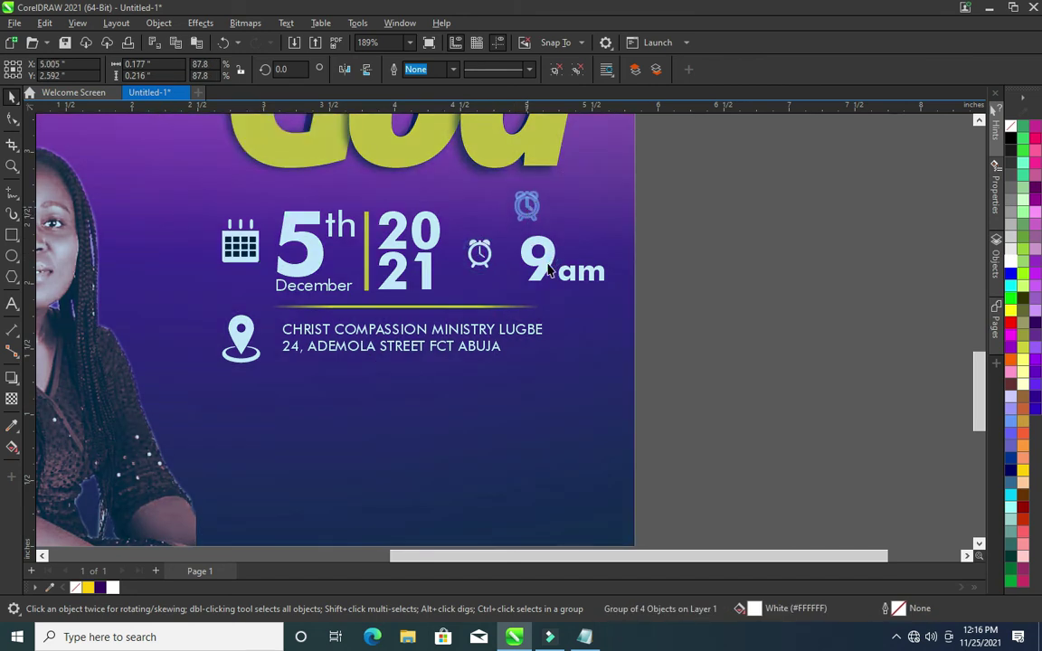
pyautogui.click(543, 260)
pyautogui.moveTo(548, 260); pyautogui.dragTo(493, 260)
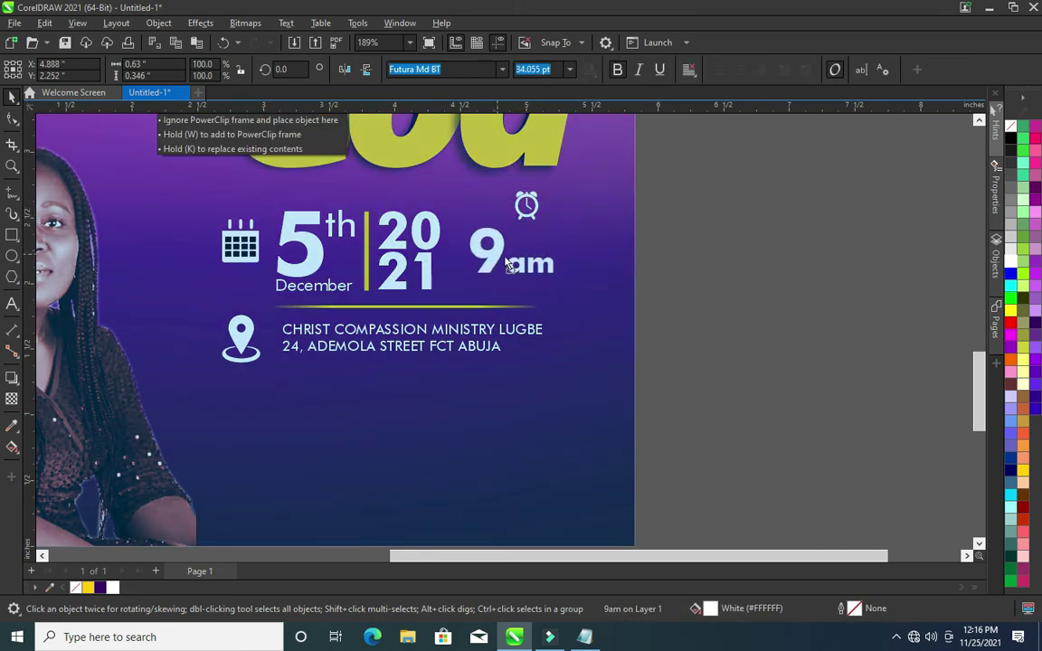
pyautogui.moveTo(508, 263)
pyautogui.mouseDown()
pyautogui.moveTo(497, 280)
pyautogui.moveTo(506, 283)
pyautogui.mouseUp()
pyautogui.click(529, 204)
pyautogui.moveTo(529, 204); pyautogui.dragTo(498, 217)
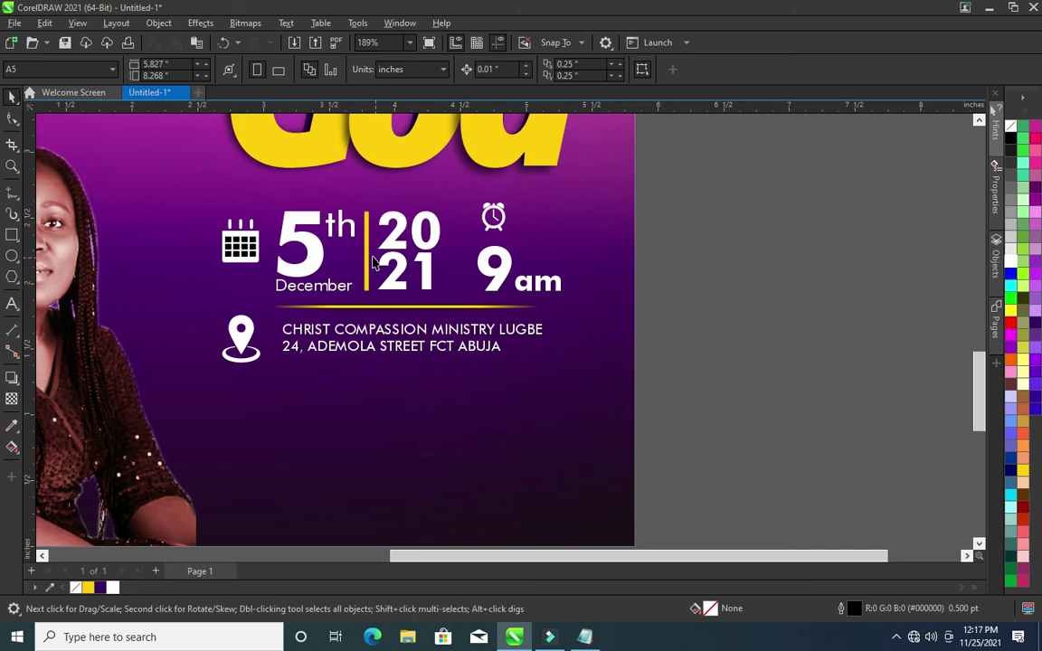
# Place the yellow vertical divider between the 2021 year and 9am, then zoom out to check
pyautogui.moveTo(370, 260); pyautogui.dragTo(459, 260)
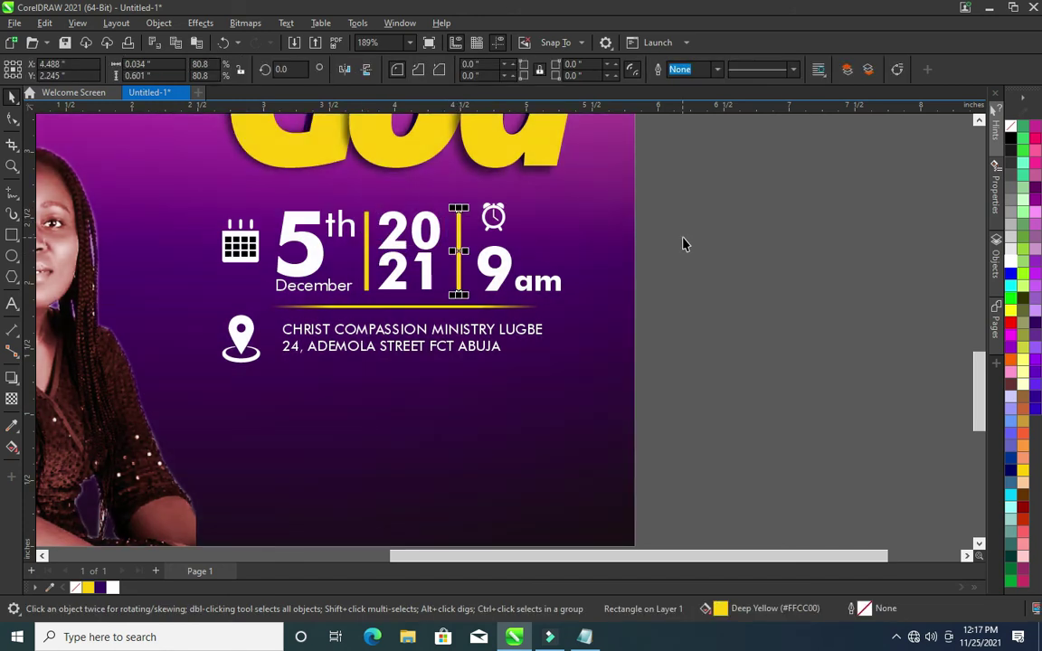
pyautogui.click(682, 241)
pyautogui.scroll(-2, 565, 232)
pyautogui.scroll(-1, 574, 231)
pyautogui.scroll(-1, 588, 234)
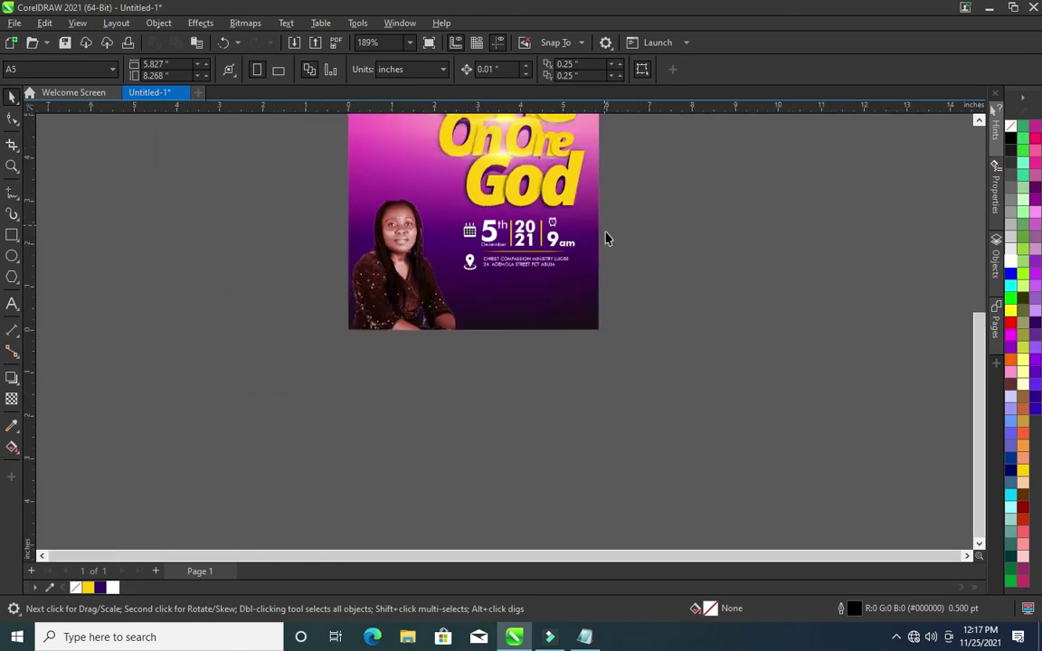
pyautogui.scroll(-1, 606, 244)
pyautogui.scroll(2, 625, 263)
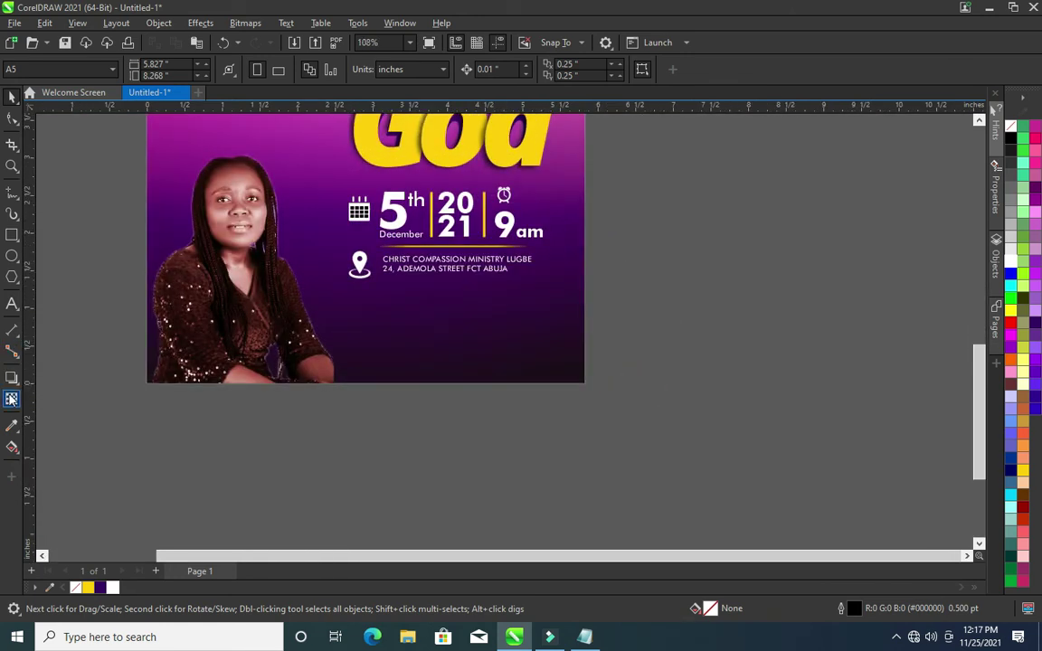
# Draw a bar across the poster's bottom edge and fill it Deep Yellow
pyautogui.click(9, 235)
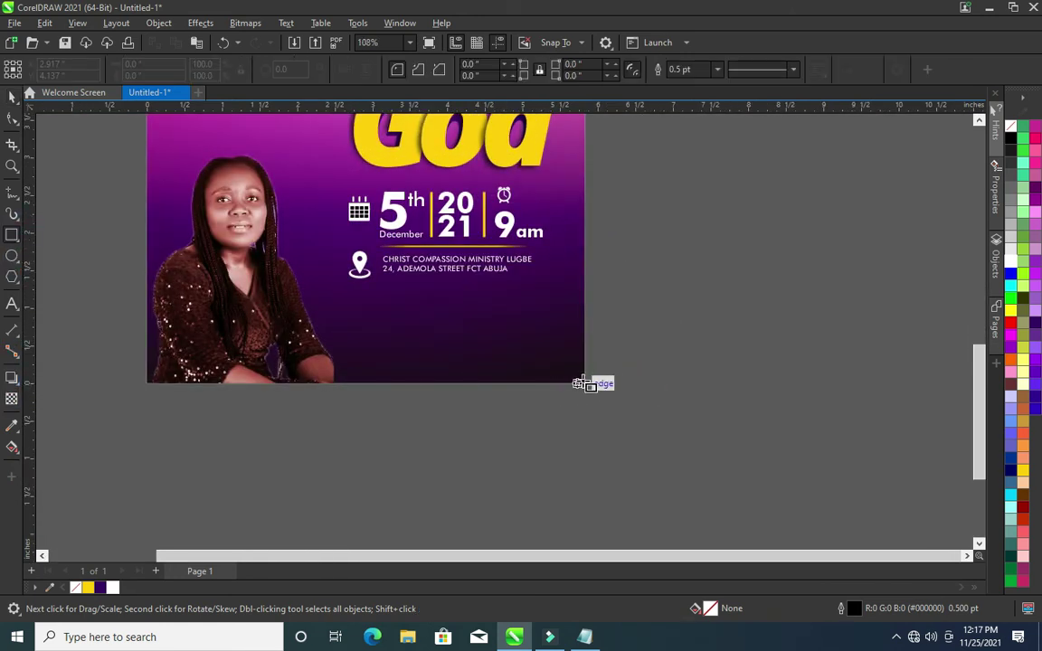
pyautogui.moveTo(585, 381)
pyautogui.mouseDown()
pyautogui.moveTo(459, 350)
pyautogui.moveTo(305, 351)
pyautogui.mouseUp()
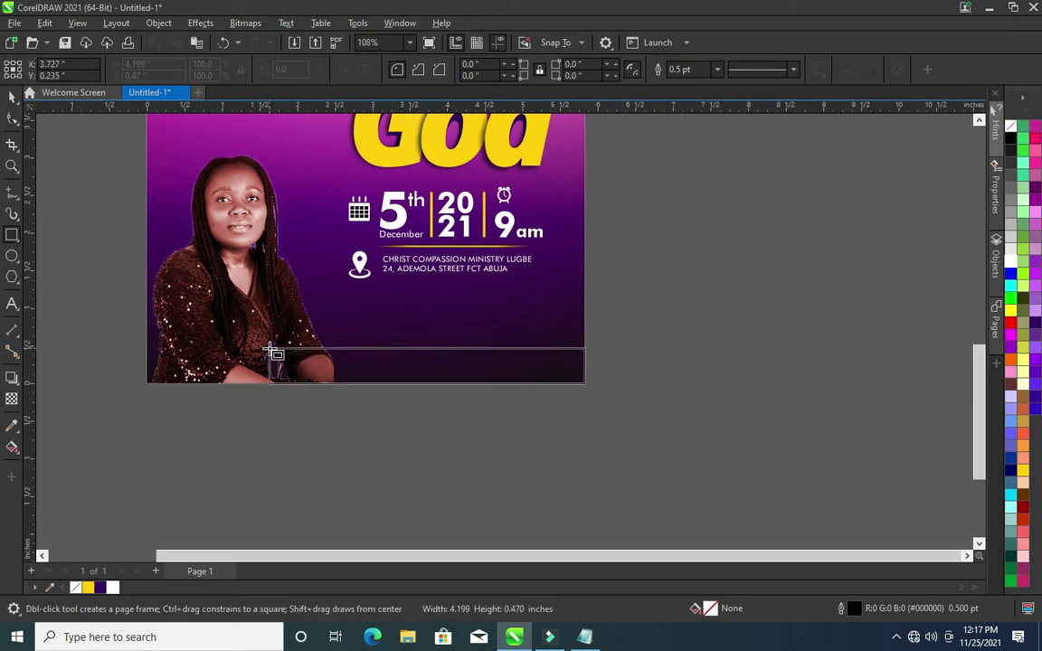
pyautogui.moveTo(269, 349); pyautogui.dragTo(265, 344)
pyautogui.press('space')
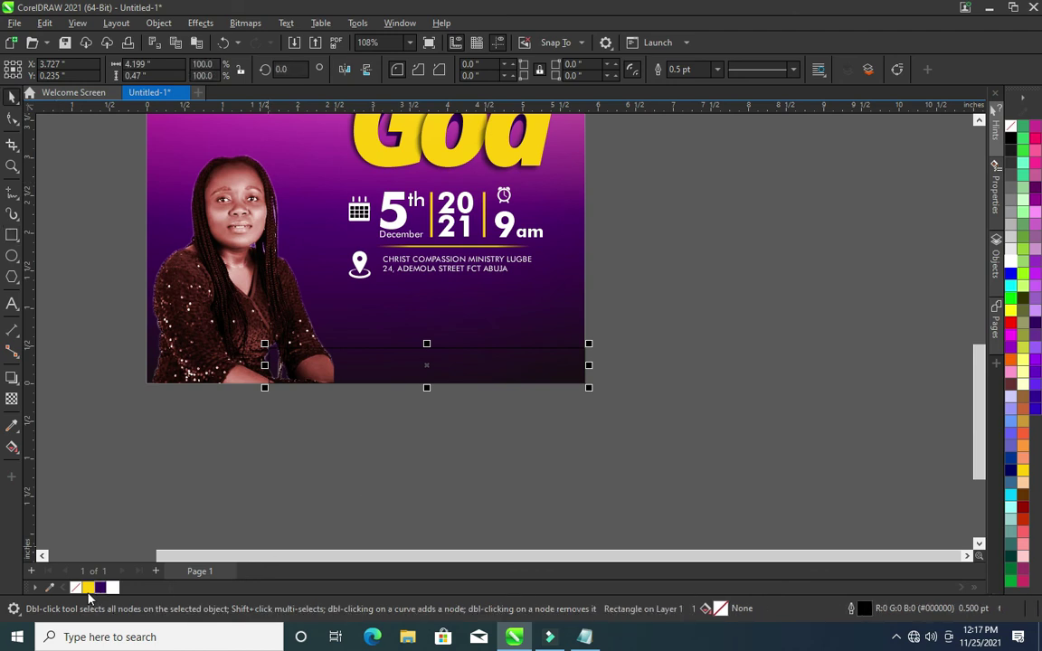
pyautogui.click(88, 589)
# Fade the yellow bar to transparent toward the left and adjust its left edge
pyautogui.scroll(2, 334, 389)
pyautogui.click(12, 399)
pyautogui.moveTo(279, 359)
pyautogui.mouseDown()
pyautogui.moveTo(249, 360)
pyautogui.moveTo(259, 359)
pyautogui.mouseUp()
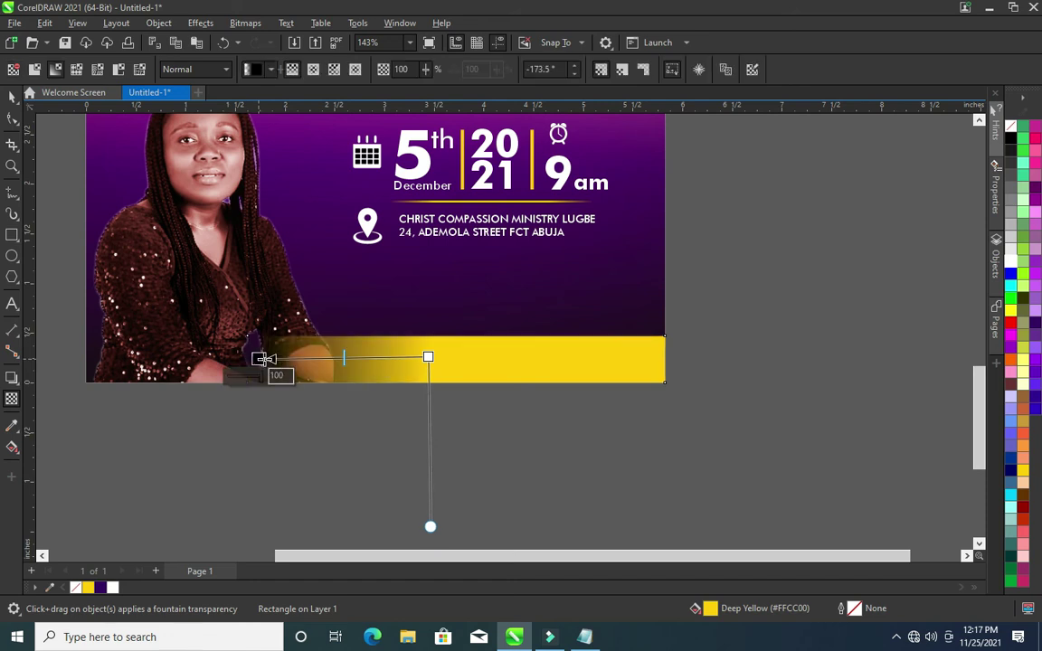
pyautogui.click(11, 97)
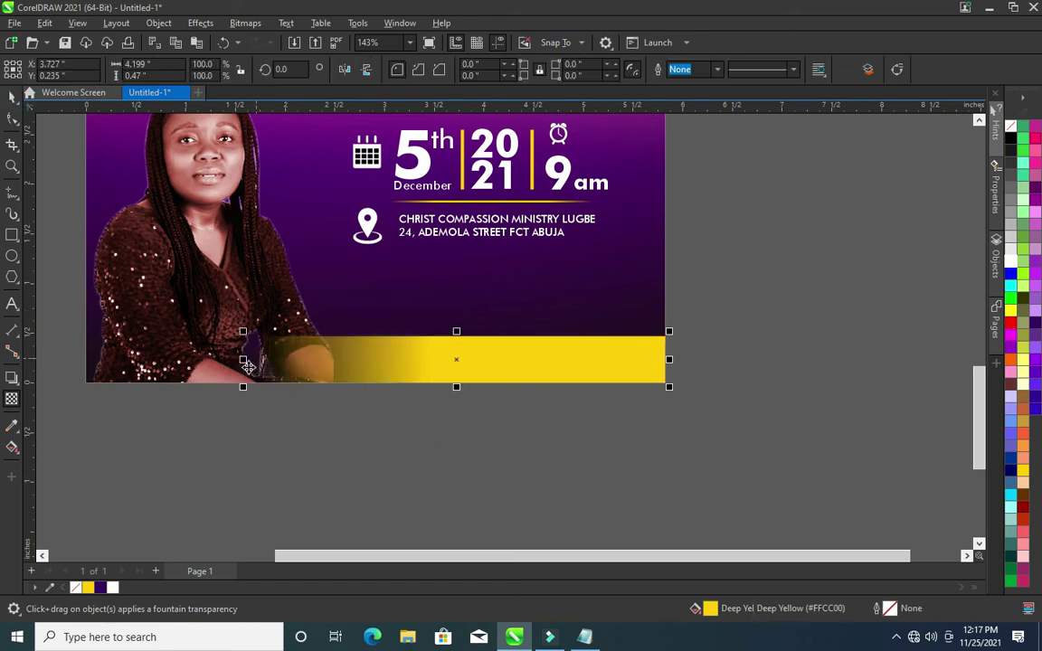
pyautogui.moveTo(114, 356)
pyautogui.mouseDown()
pyautogui.moveTo(83, 353)
pyautogui.moveTo(159, 359)
pyautogui.mouseUp()
pyautogui.hotkey('ctrl', 'z')
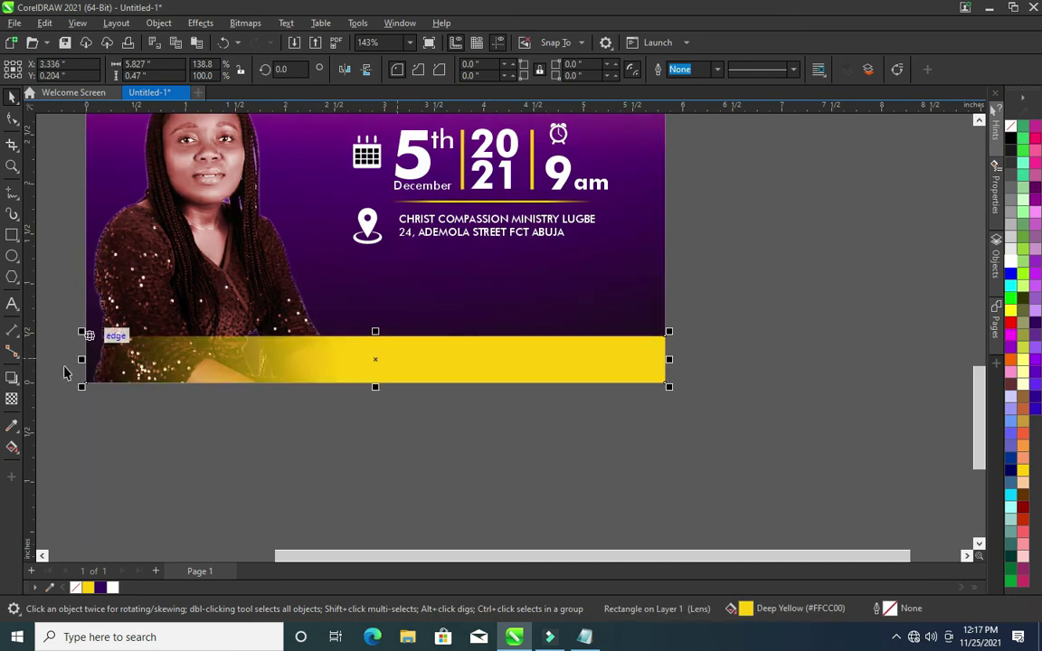
pyautogui.moveTo(81, 359); pyautogui.dragTo(145, 359)
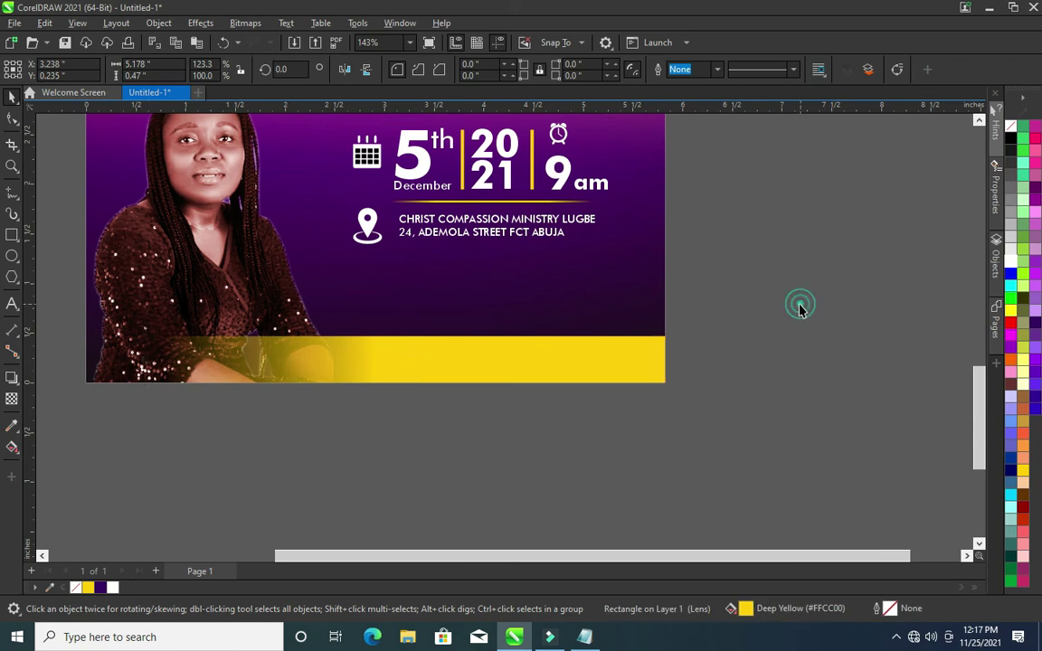
pyautogui.click(800, 304)
pyautogui.scroll(-1, 634, 330)
# Lower the date and address block slightly and duplicate the venue address onto the yellow bar
pyautogui.scroll(1, 498, 252)
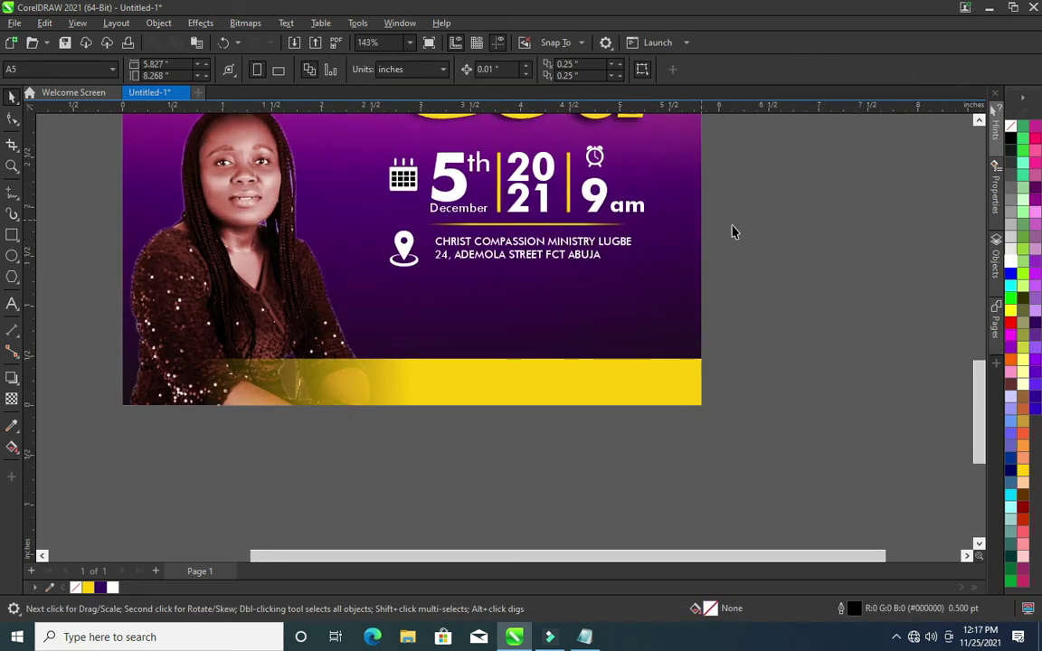
pyautogui.moveTo(749, 143); pyautogui.dragTo(384, 274)
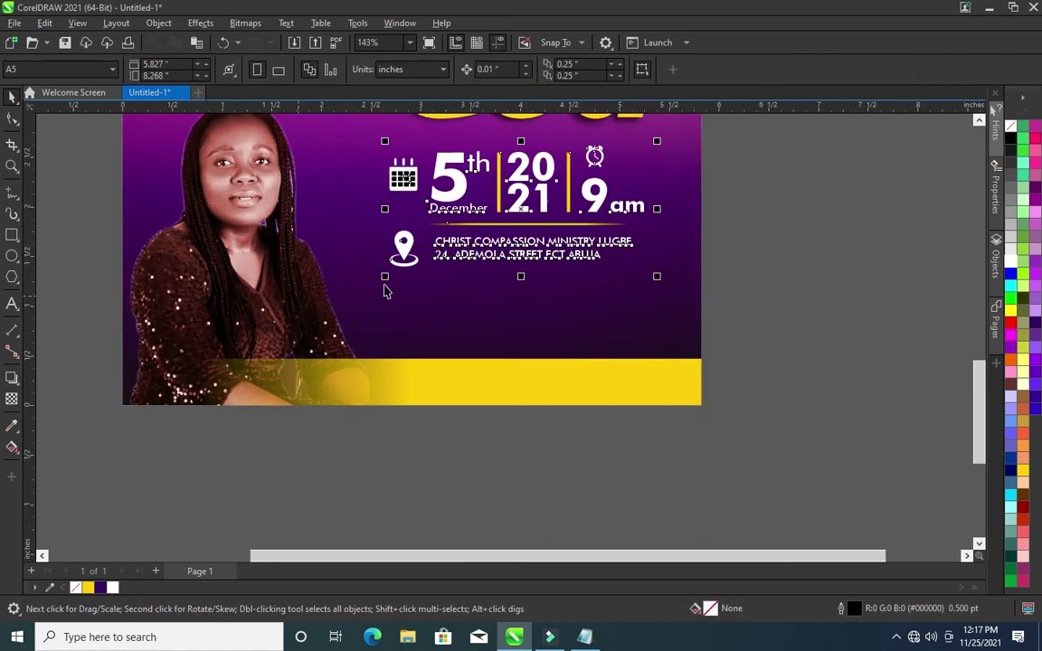
pyautogui.moveTo(520, 208); pyautogui.dragTo(520, 233)
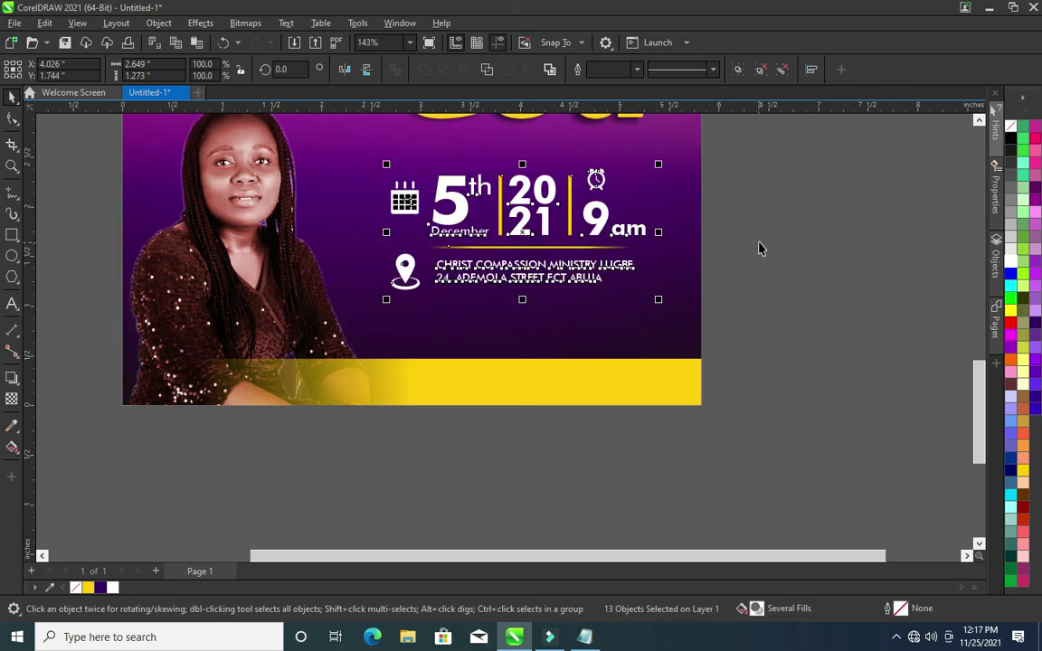
pyautogui.keyDown('ctrl'); pyautogui.click(559, 281); pyautogui.keyUp('ctrl')
pyautogui.hotkey('ctrl', 'd')
pyautogui.moveTo(559, 281); pyautogui.dragTo(523, 380)
# Retype the copied address as 'COME ONE COME ALL' and enlarge it
pyautogui.doubleClick(524, 378)
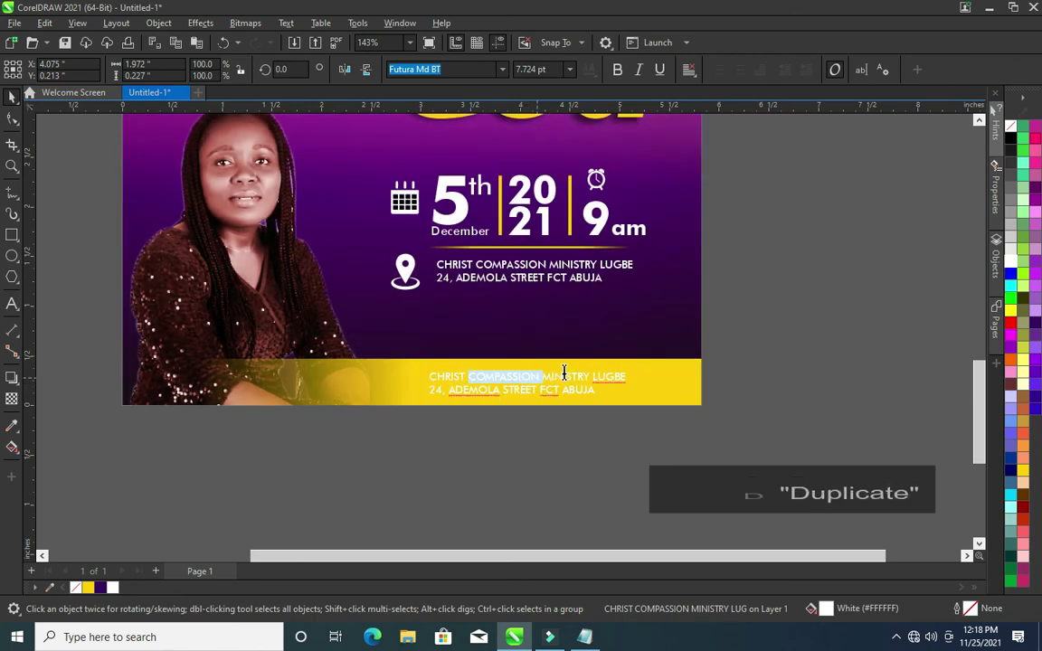
pyautogui.hotkey('ctrl', 'a')
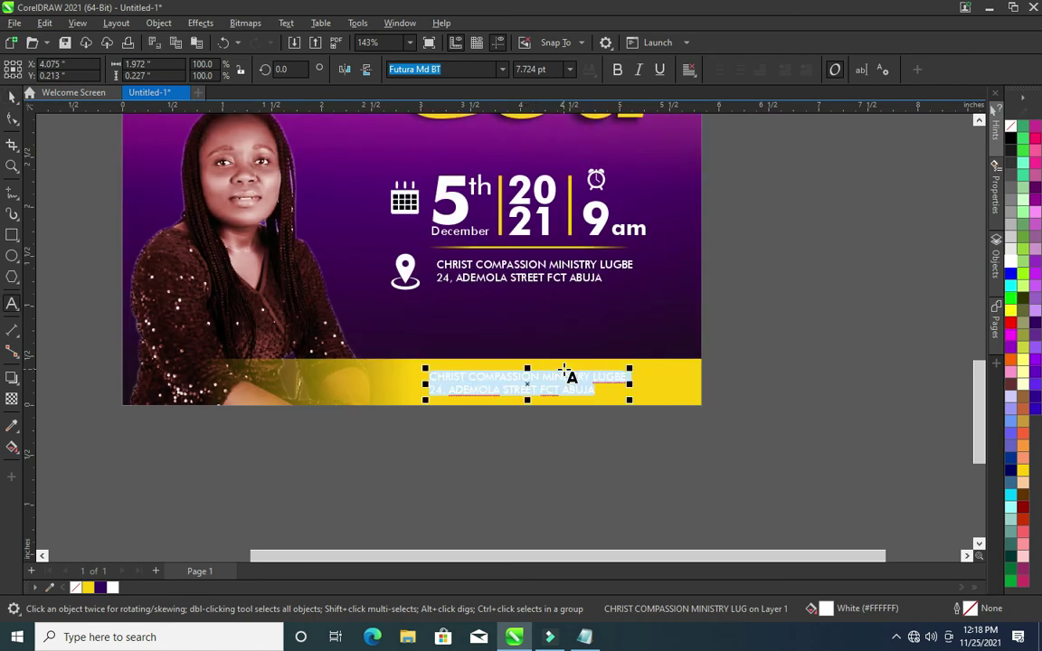
pyautogui.write('cc')
pyautogui.press('BackSpace')
pyautogui.press('BackSpace')
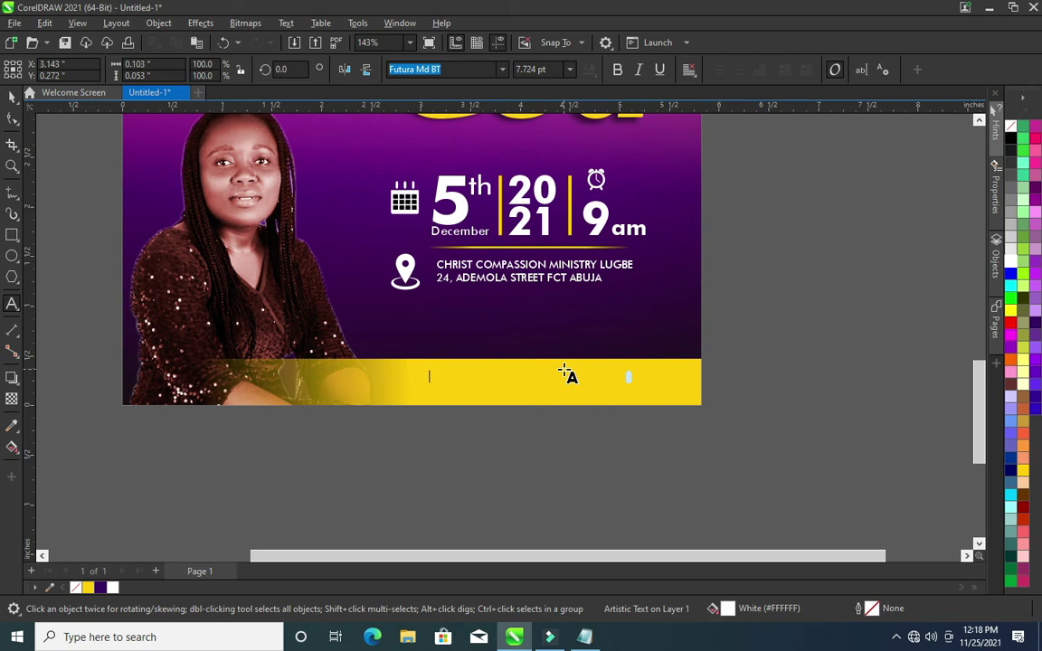
pyautogui.press('BackSpace')
pyautogui.press('BackSpace')
pyautogui.write('COME ONE COME ALL')
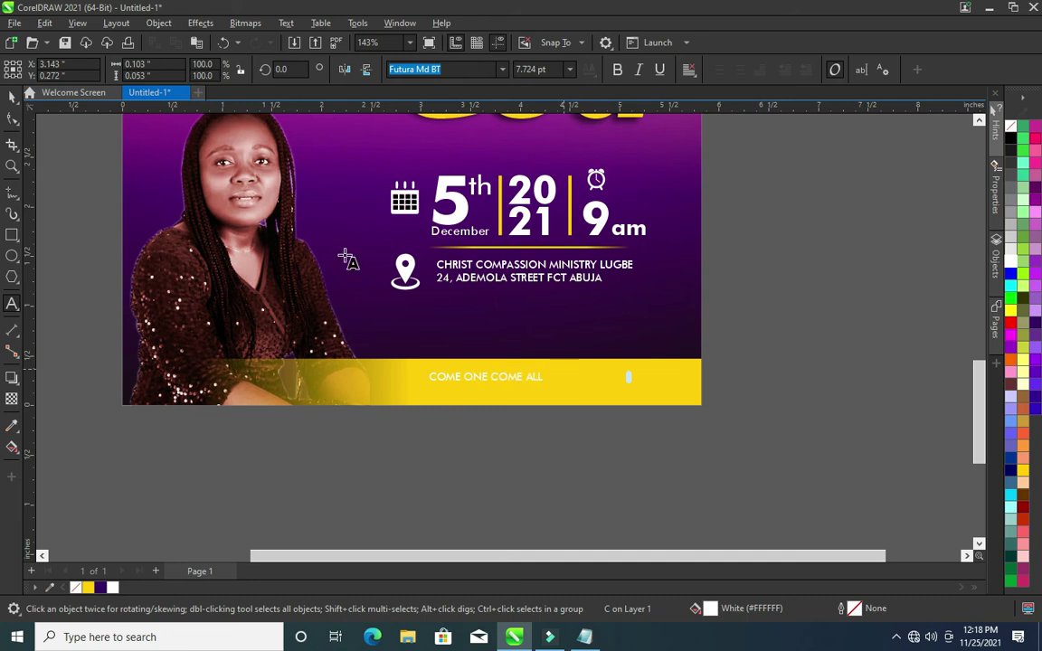
pyautogui.click(12, 99)
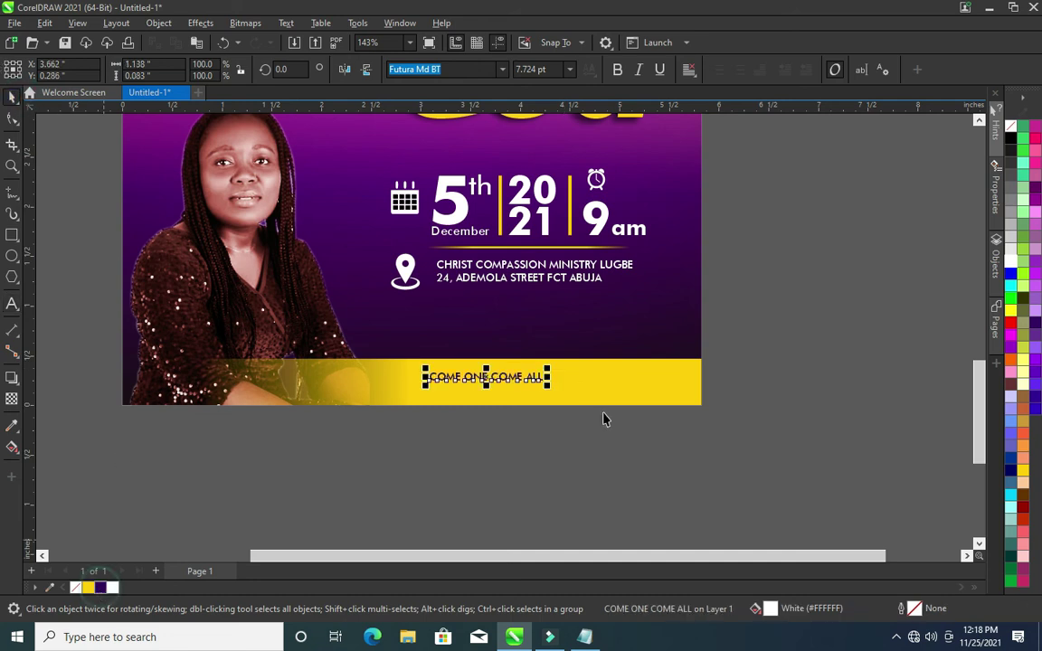
pyautogui.moveTo(547, 384); pyautogui.dragTo(610, 391)
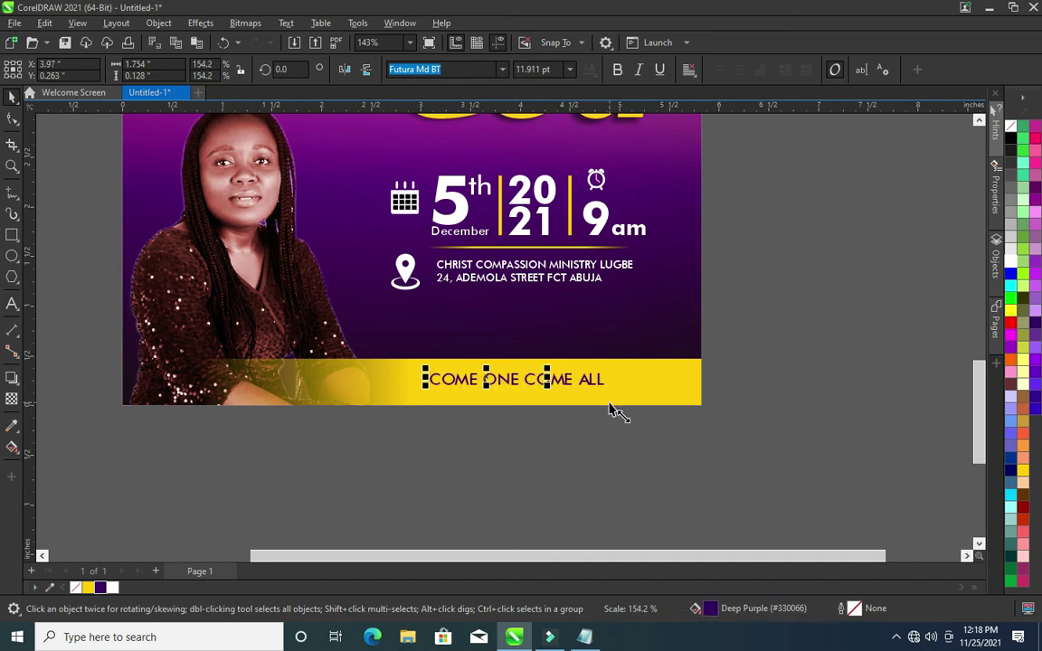
# Set the footer text in a bold Futura font and shrink it slightly
pyautogui.keyDown('shift'); pyautogui.click(655, 388); pyautogui.keyUp('shift')
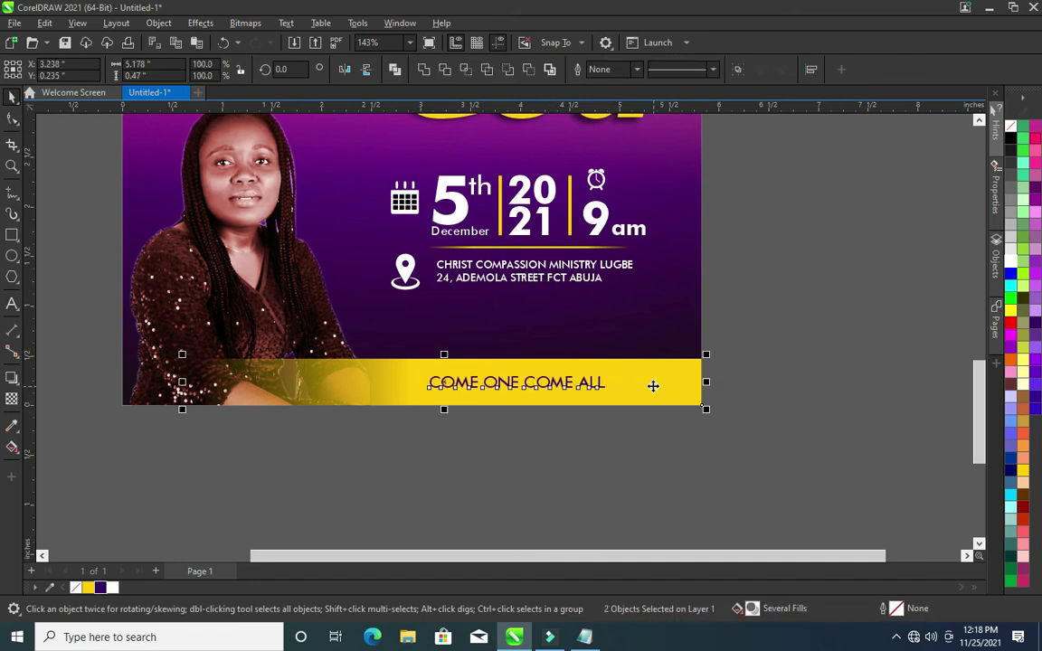
pyautogui.click(514, 388)
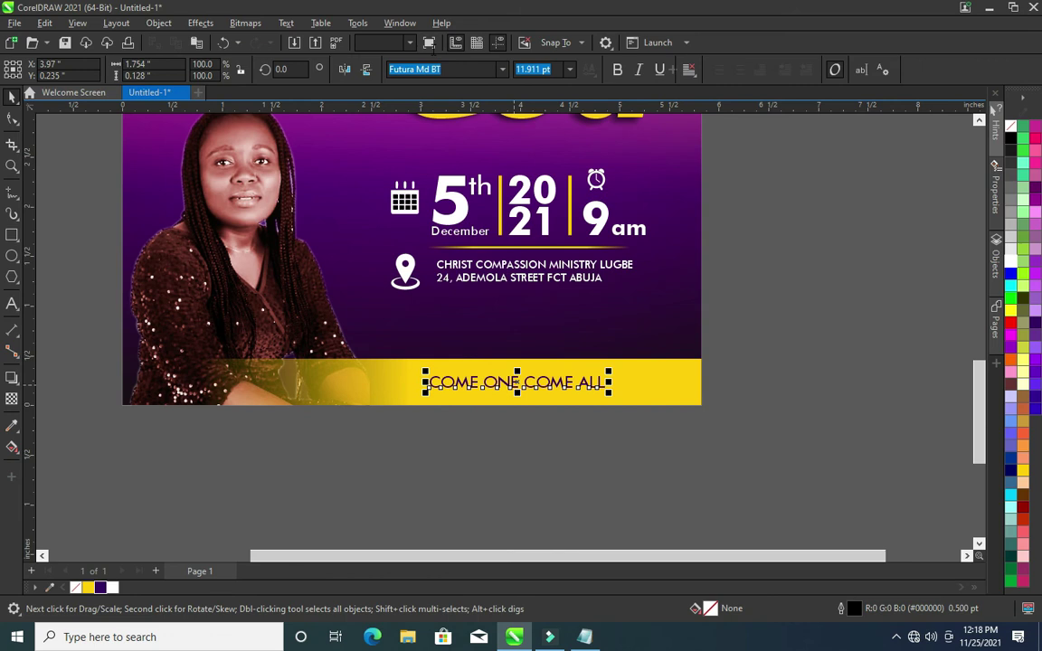
pyautogui.click(503, 71)
pyautogui.click(462, 134)
pyautogui.click(740, 317)
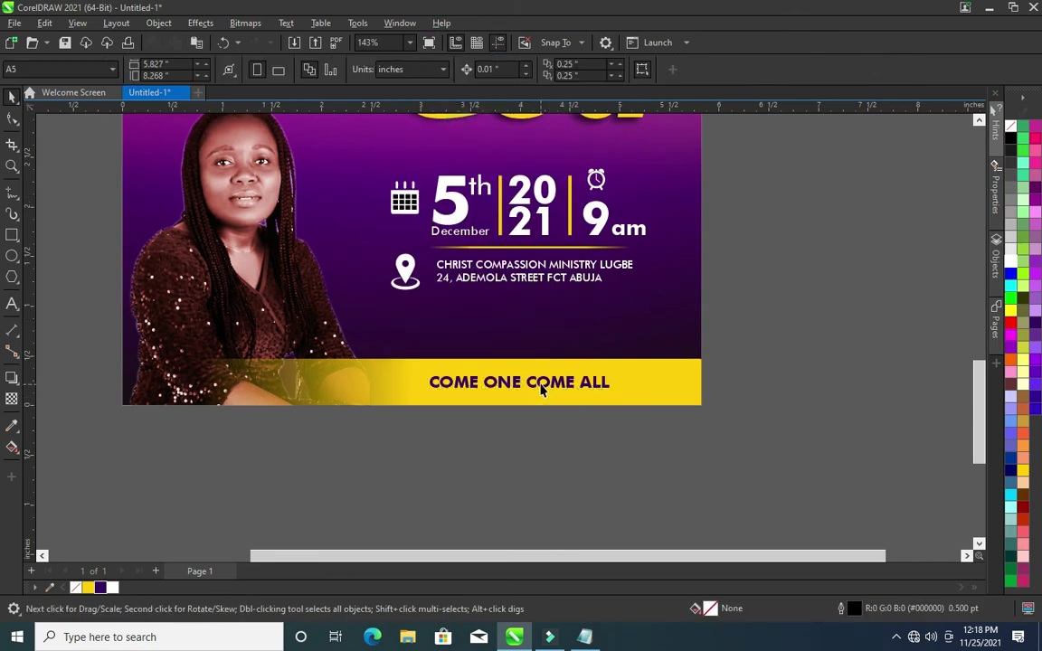
pyautogui.click(556, 389)
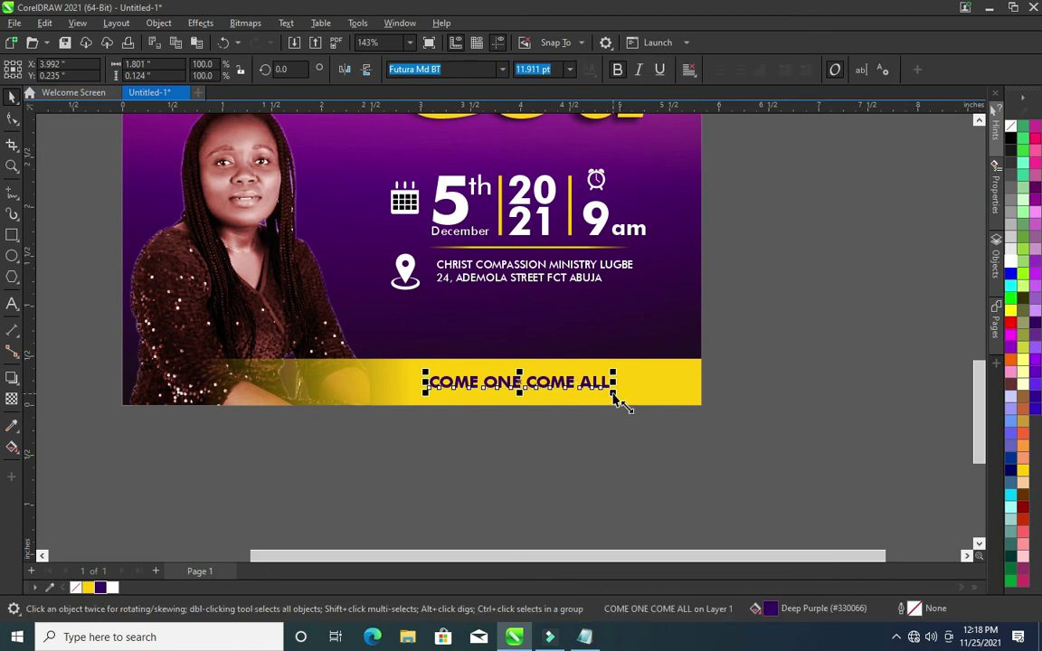
pyautogui.moveTo(597, 398); pyautogui.dragTo(577, 400)
# Widen the footer letter spacing with the Shape tool
pyautogui.click(12, 118)
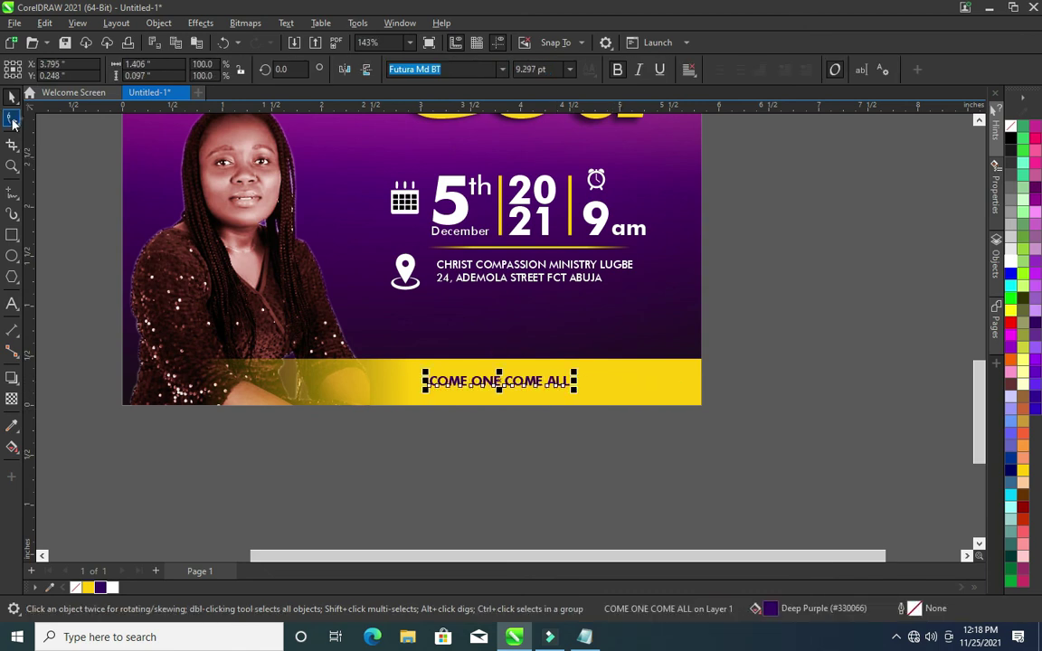
pyautogui.moveTo(574, 391); pyautogui.dragTo(644, 391)
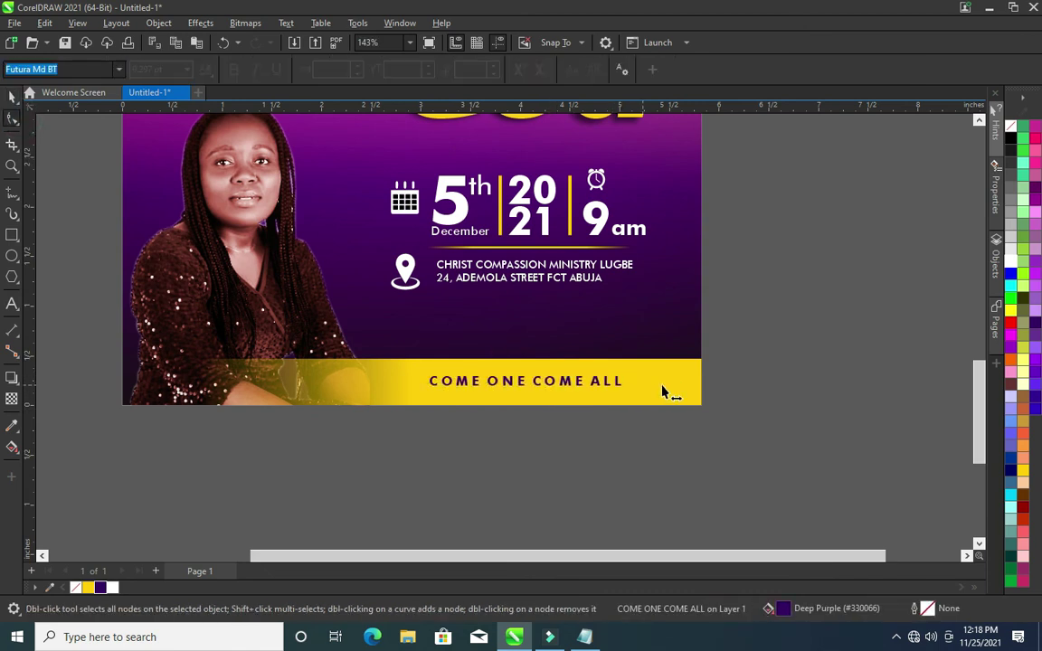
pyautogui.click(115, 231)
pyautogui.press('space')
pyautogui.click(819, 372)
pyautogui.scroll(-1, 633, 361)
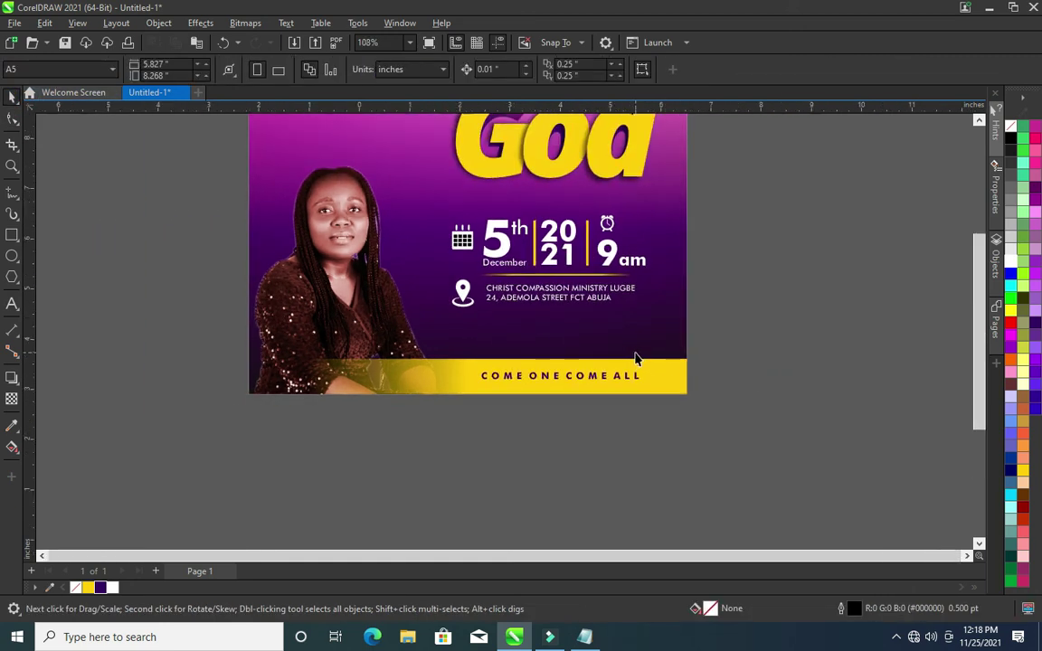
# Select the date, time and venue objects and nudge them lower toward the footer band
pyautogui.scroll(-2, 757, 355)
pyautogui.click(756, 351)
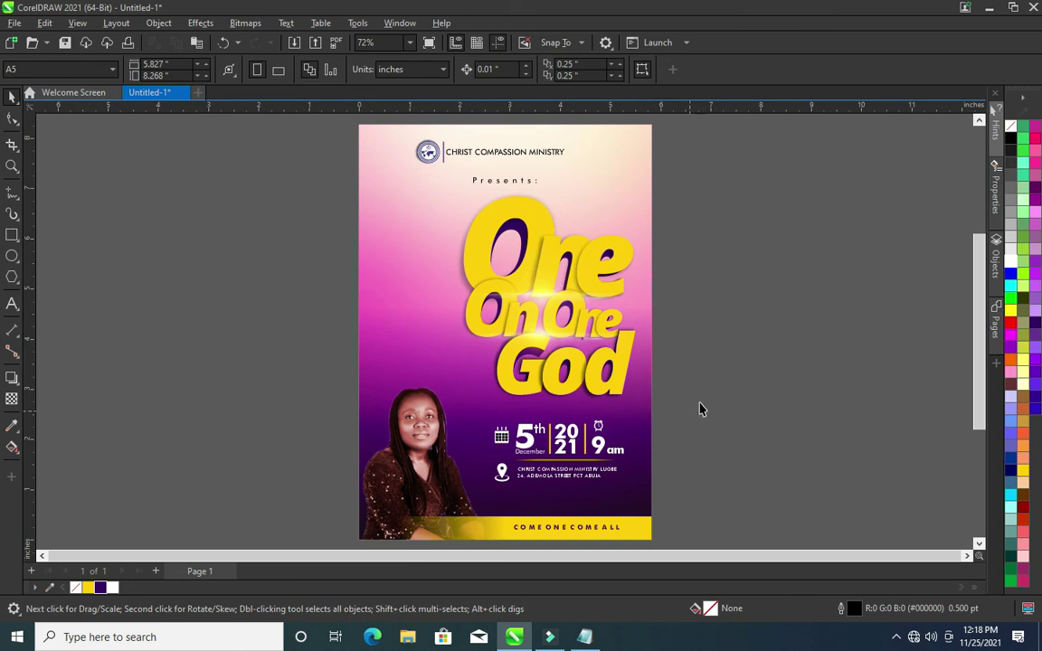
pyautogui.moveTo(709, 400); pyautogui.dragTo(496, 534)
pyautogui.moveTo(566, 457)
pyautogui.mouseDown()
pyautogui.moveTo(566, 480)
pyautogui.moveTo(556, 463)
pyautogui.mouseUp()
pyautogui.click(685, 440)
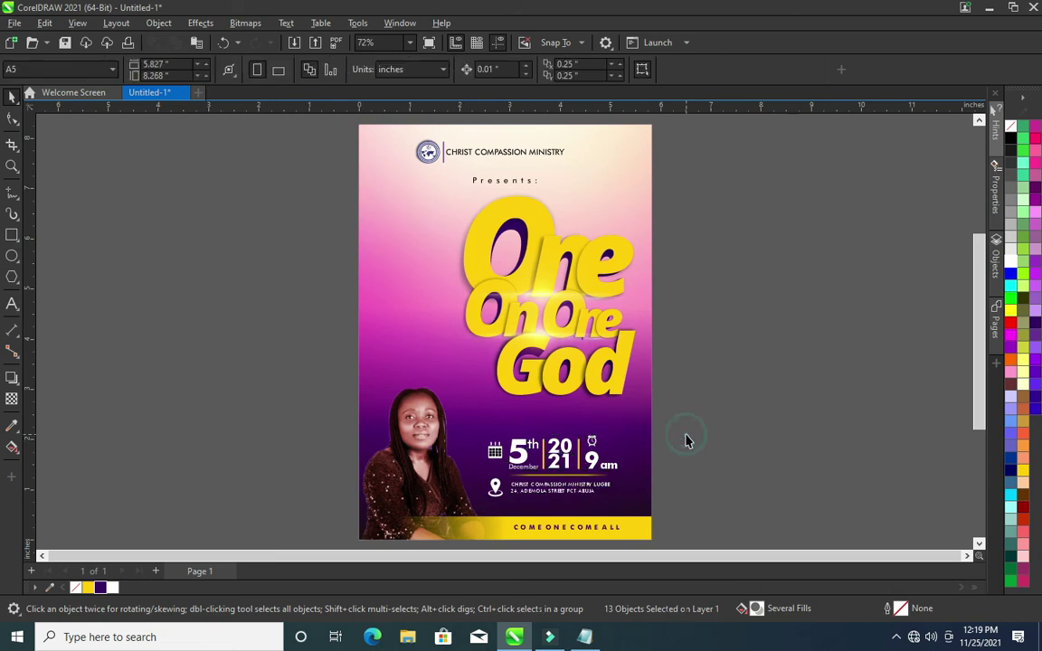
pyautogui.scroll(1, 632, 477)
pyautogui.scroll(1, 623, 469)
pyautogui.scroll(1, 623, 468)
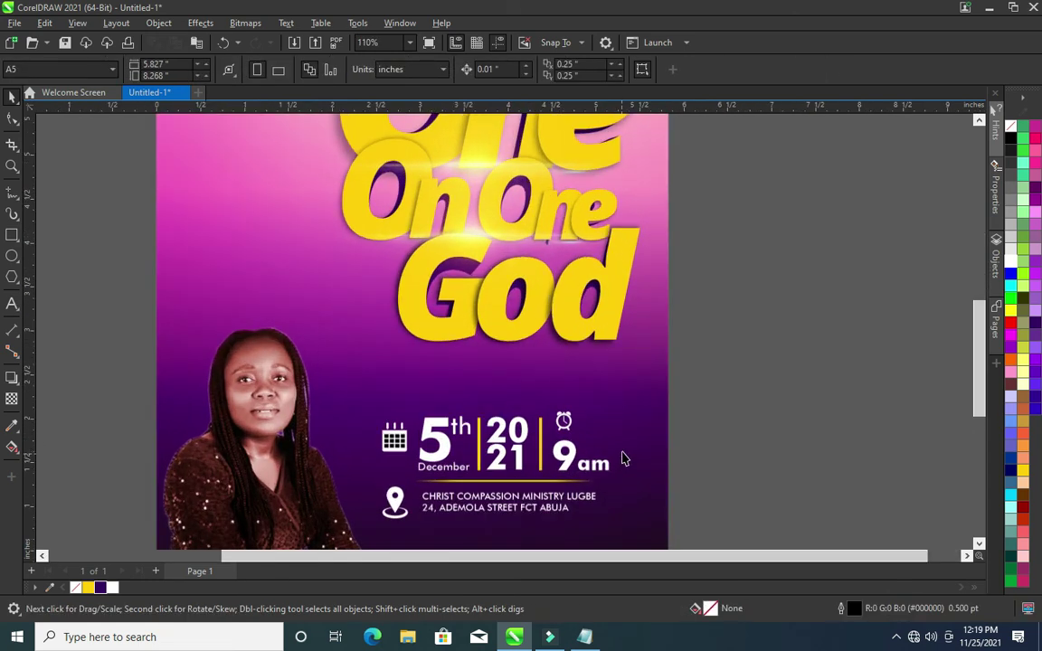
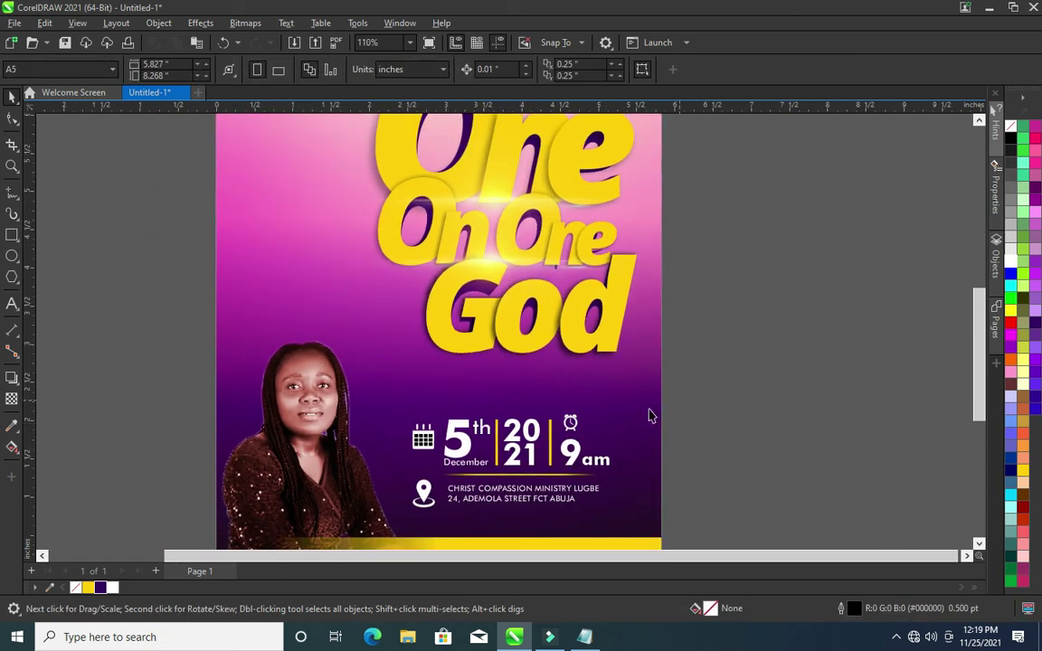
# Inside the background PowerClip, enlarge the 'One On One God' title group to about 103%
pyautogui.click(236, 150)
pyautogui.click(60, 127)
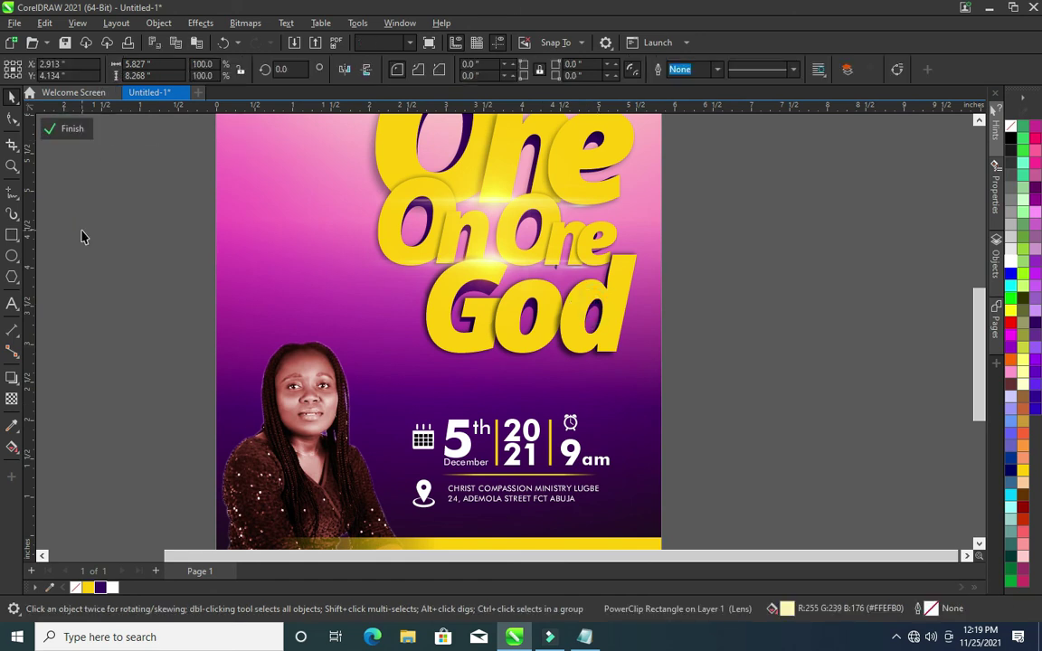
pyautogui.moveTo(983, 387); pyautogui.dragTo(979, 335)
pyautogui.scroll(-1, 677, 256)
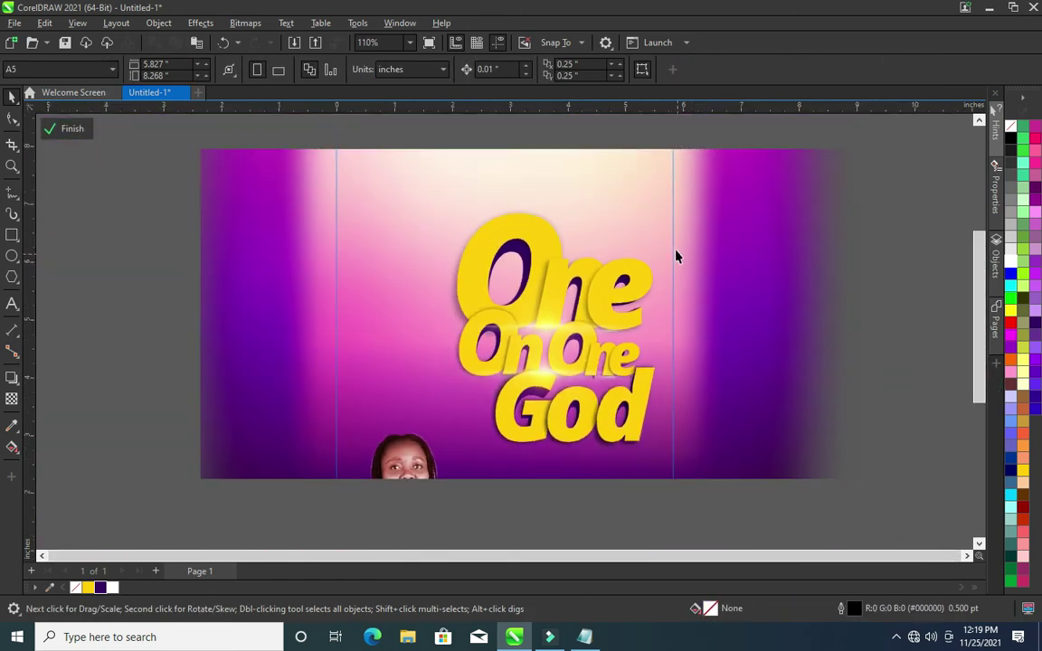
pyautogui.scroll(-1, 680, 226)
pyautogui.moveTo(916, 188); pyautogui.dragTo(356, 431)
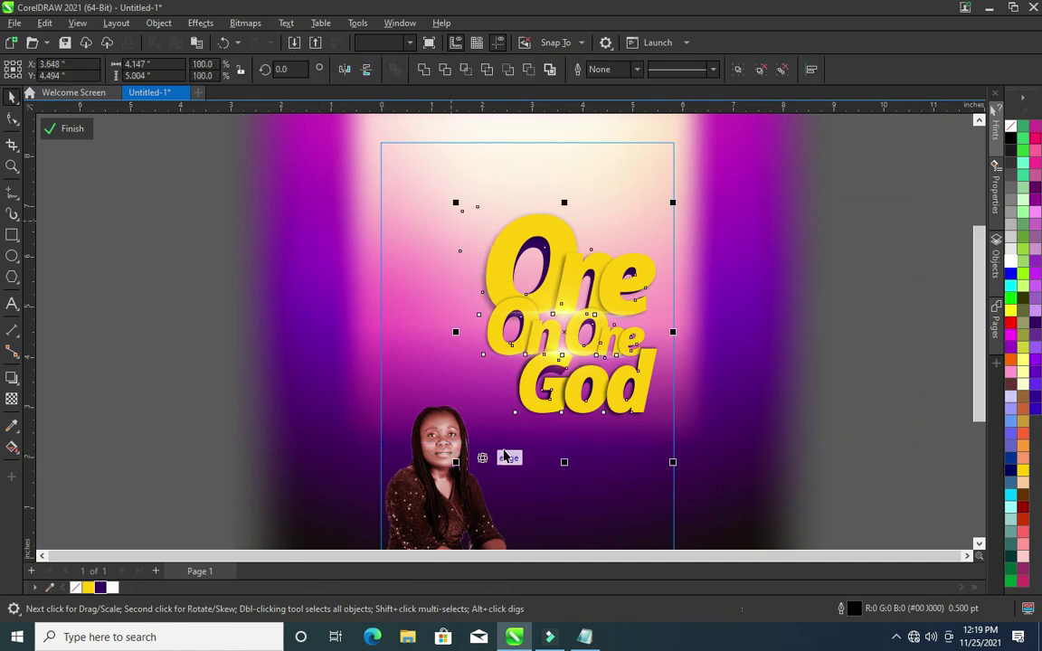
pyautogui.moveTo(458, 466)
pyautogui.mouseDown()
pyautogui.moveTo(422, 504)
pyautogui.moveTo(421, 489)
pyautogui.mouseUp()
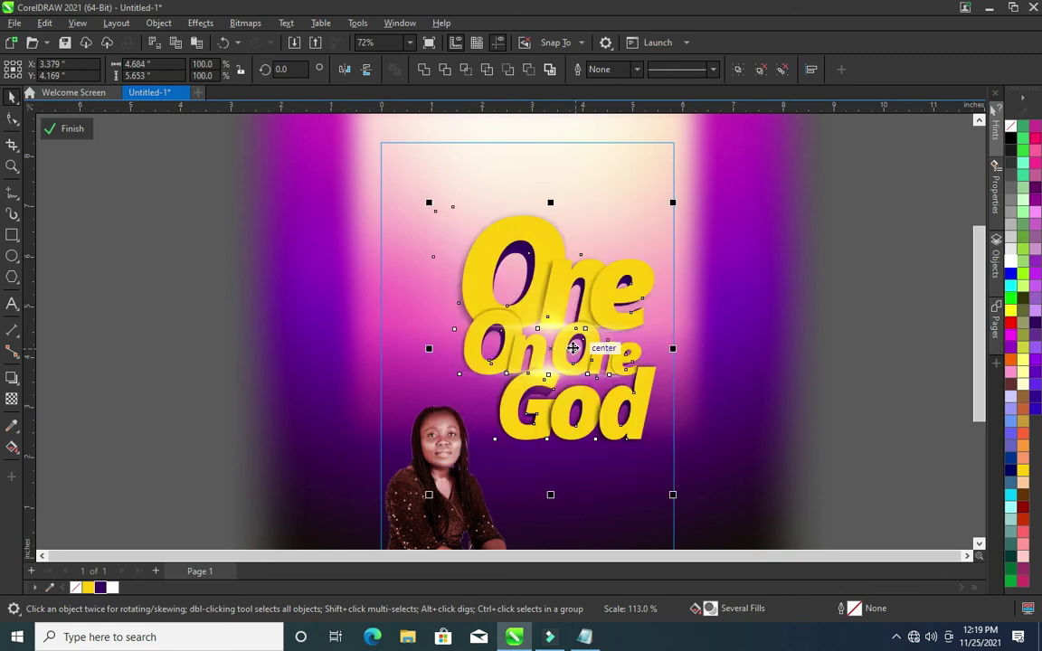
pyautogui.moveTo(429, 496); pyautogui.dragTo(425, 500)
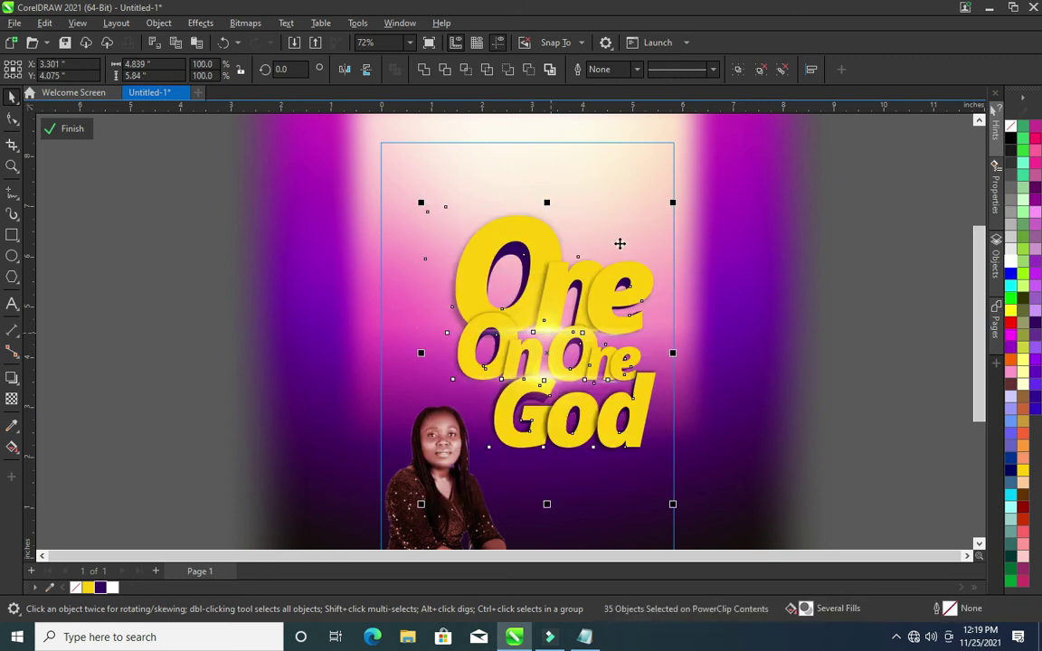
pyautogui.click(74, 130)
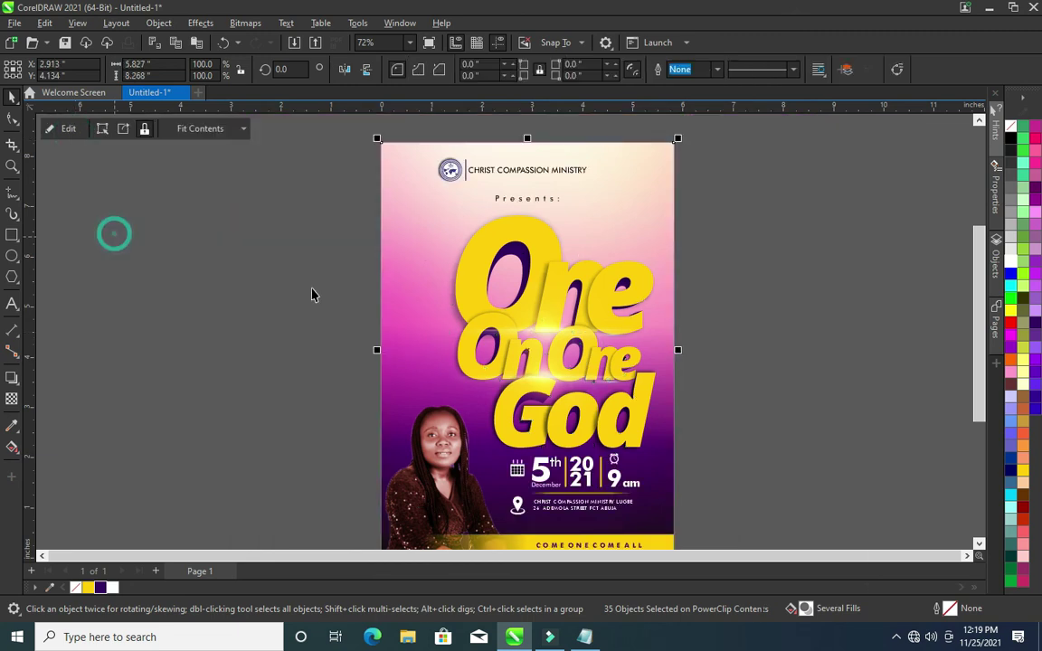
pyautogui.scroll(-1, 568, 262)
pyautogui.scroll(-1, 579, 238)
pyautogui.press('Escape')
pyautogui.scroll(1, 602, 302)
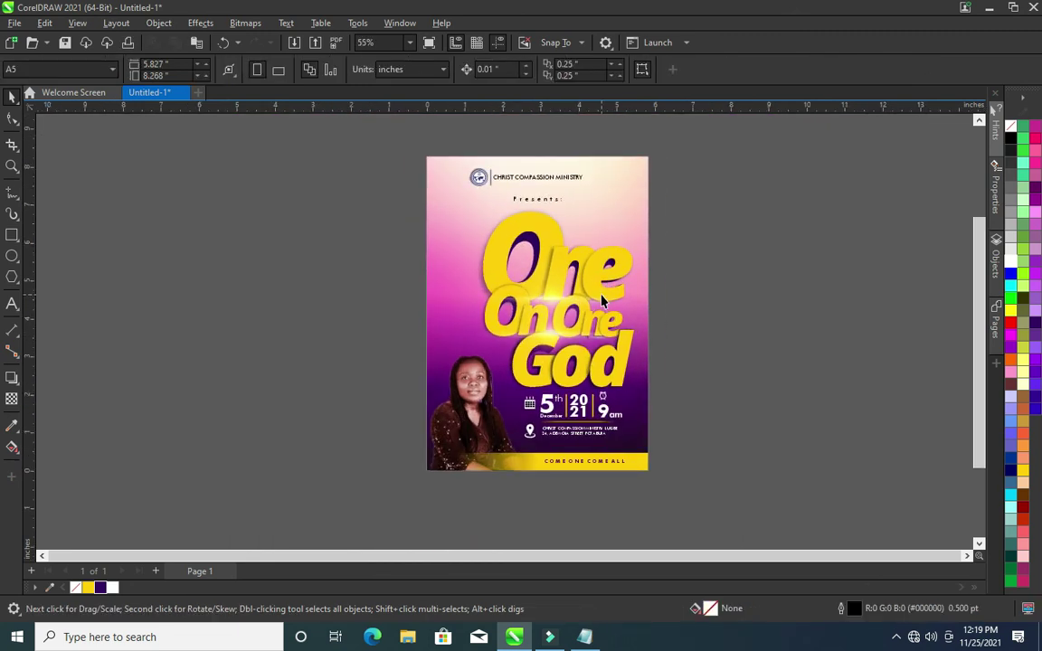
# Reopen the PowerClip and shrink the title group back to about 96%
pyautogui.click(554, 260)
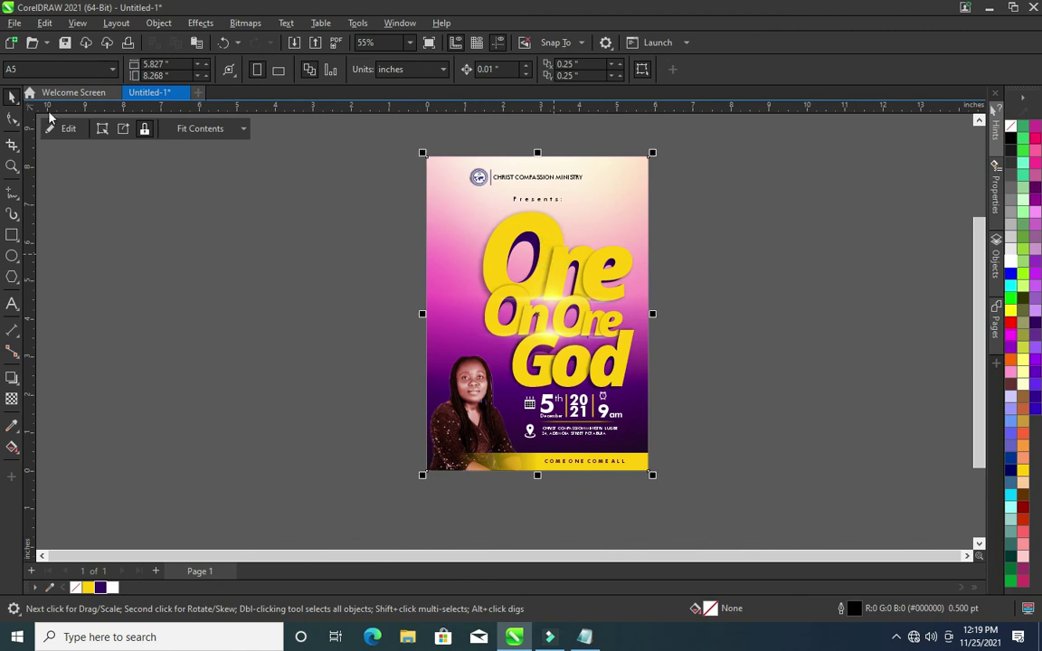
pyautogui.click(58, 129)
pyautogui.moveTo(787, 179); pyautogui.dragTo(198, 425)
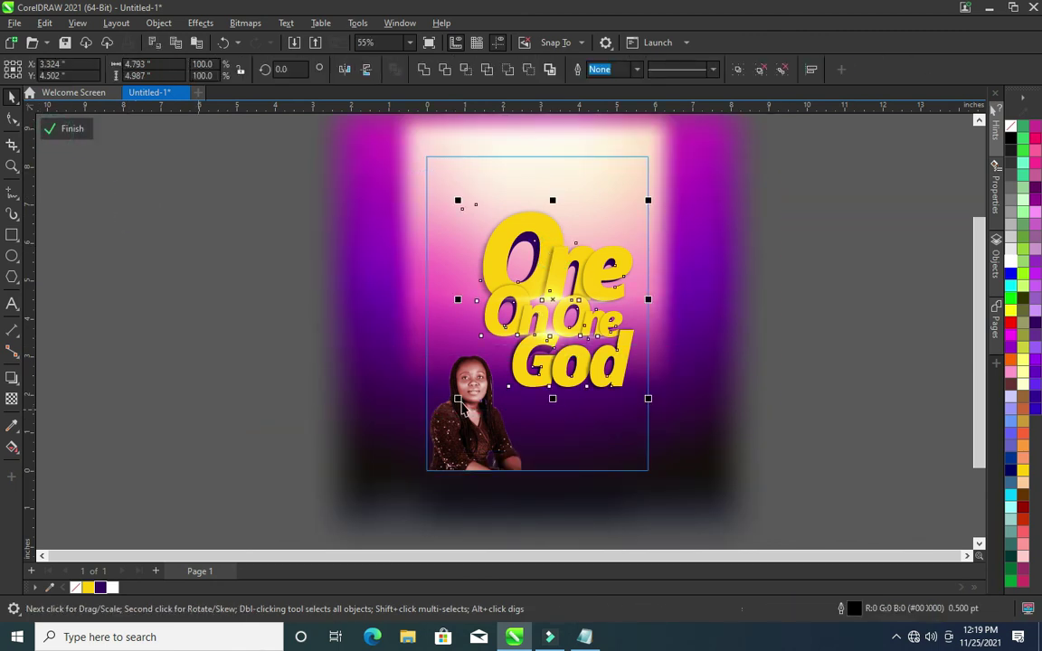
pyautogui.moveTo(457, 399); pyautogui.dragTo(522, 400)
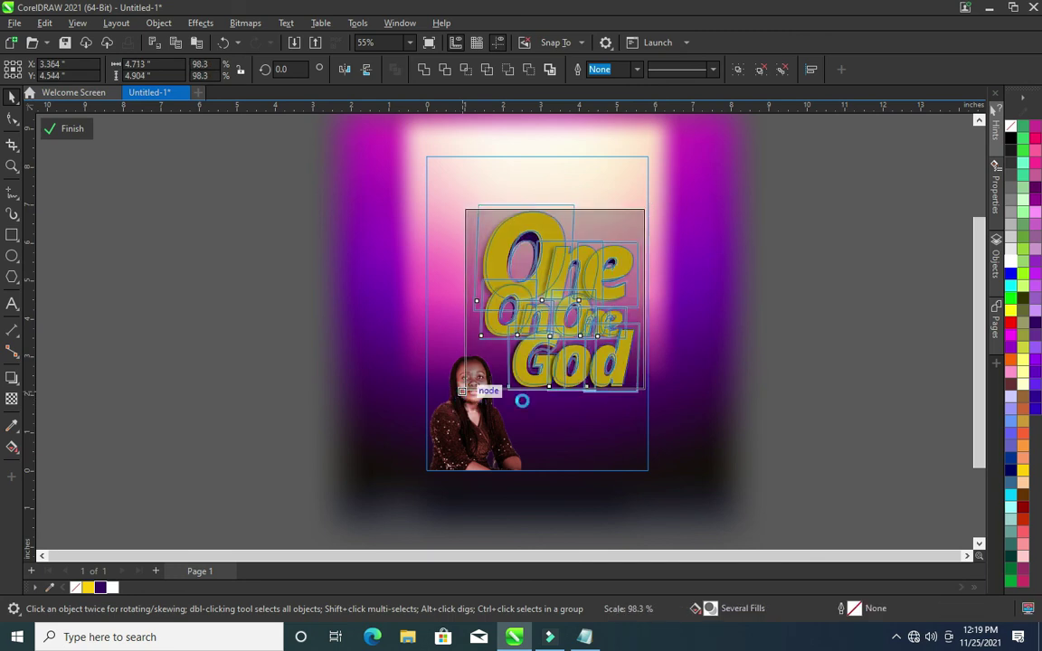
pyautogui.moveTo(655, 417); pyautogui.dragTo(665, 398)
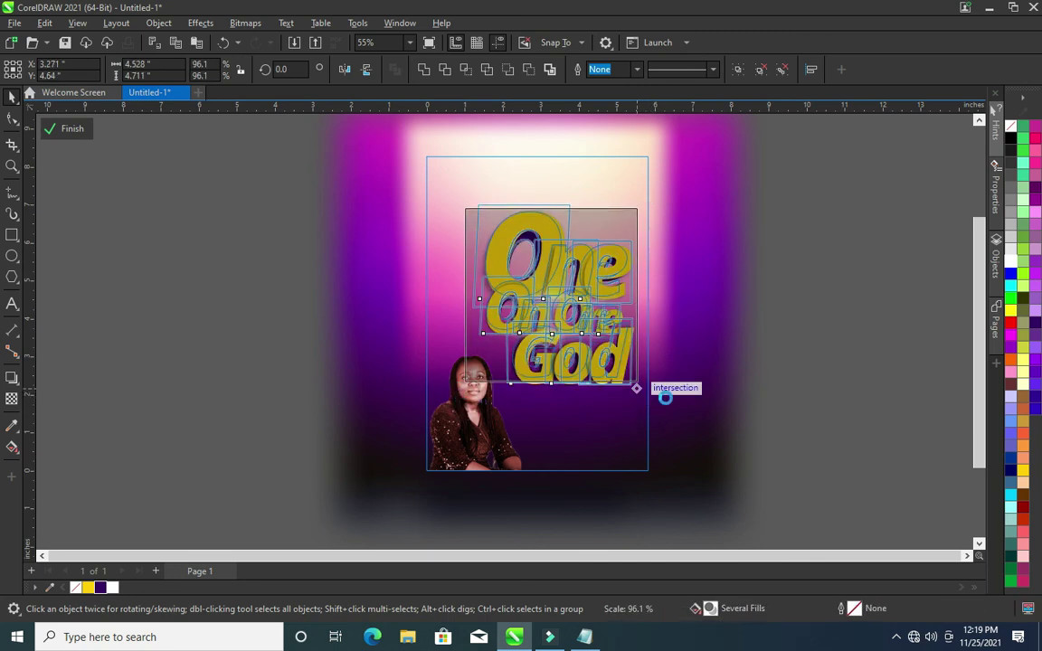
pyautogui.click(72, 128)
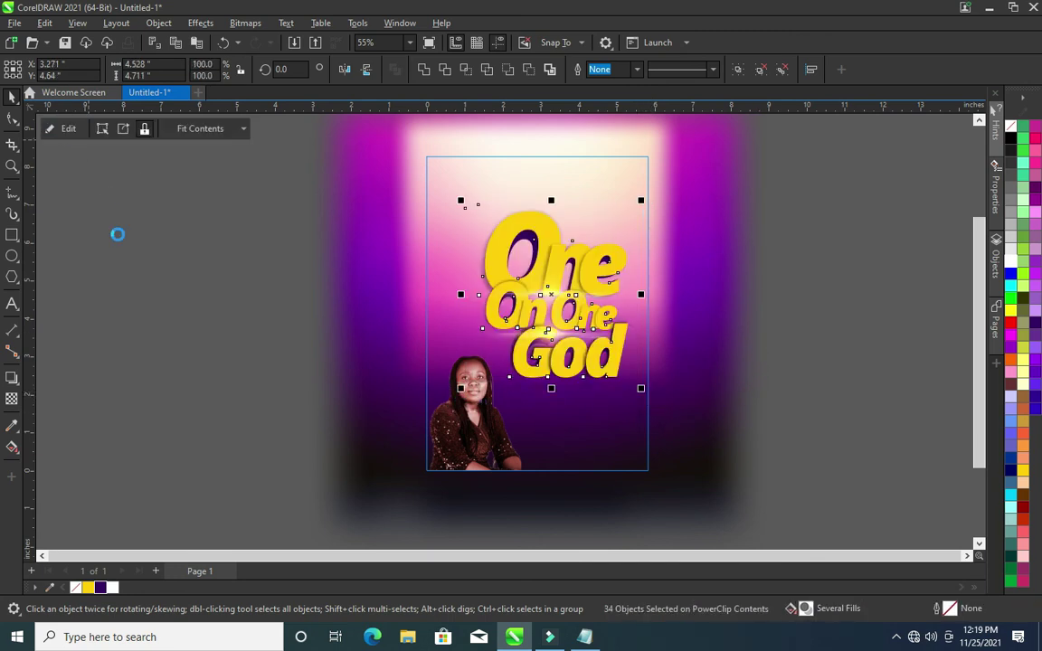
pyautogui.click(117, 242)
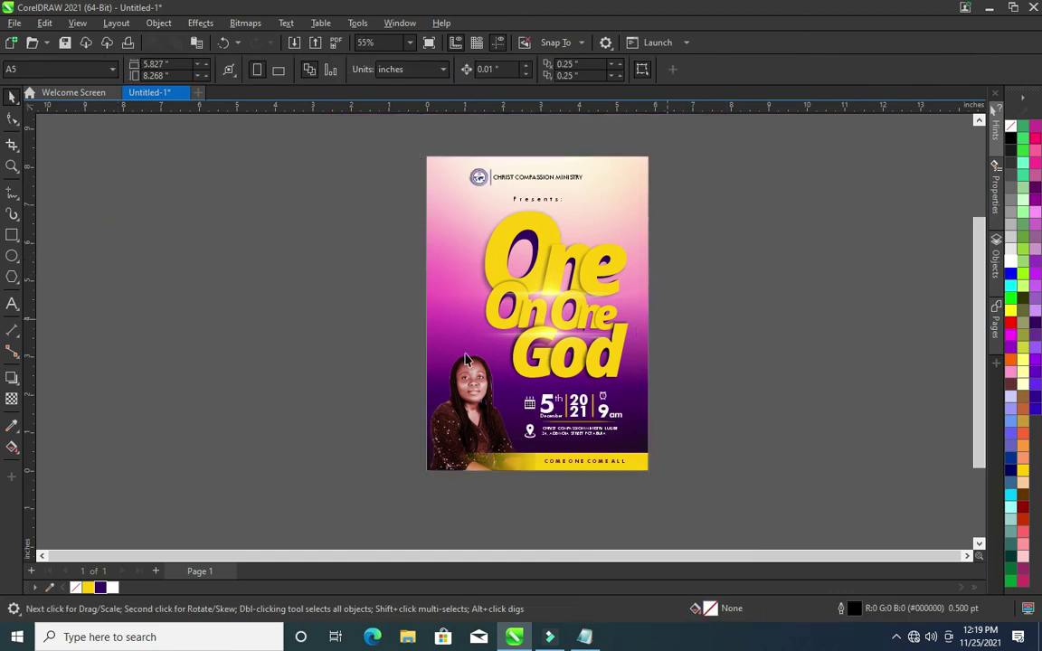
# Look up the word 'Pastor' in the flyer text notes
pyautogui.scroll(2, 534, 284)
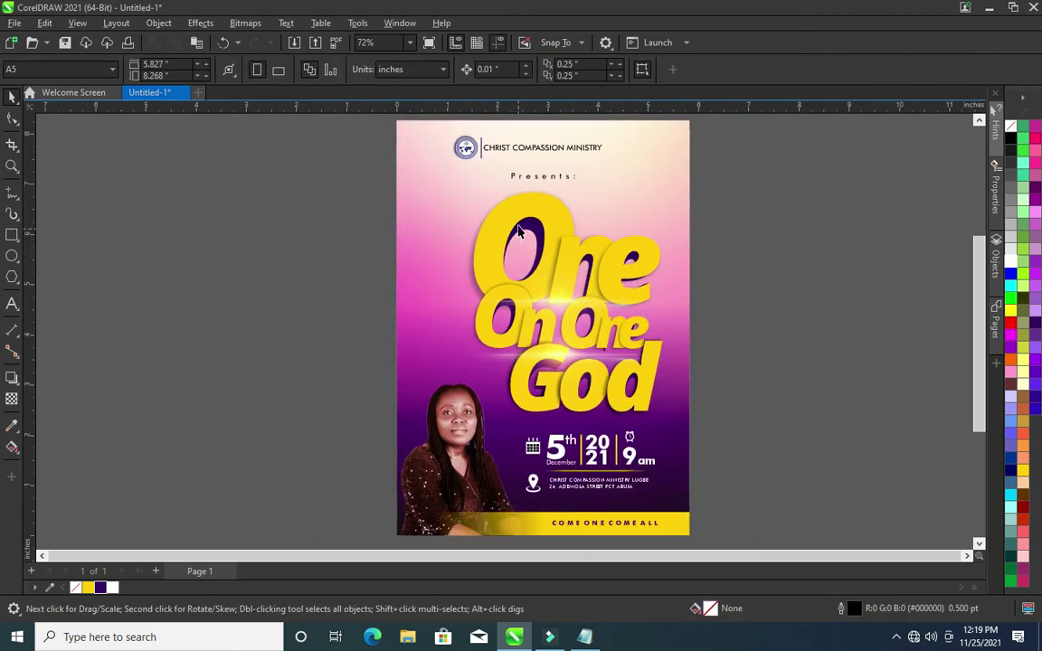
pyautogui.scroll(-1, 531, 231)
pyautogui.scroll(2, 579, 441)
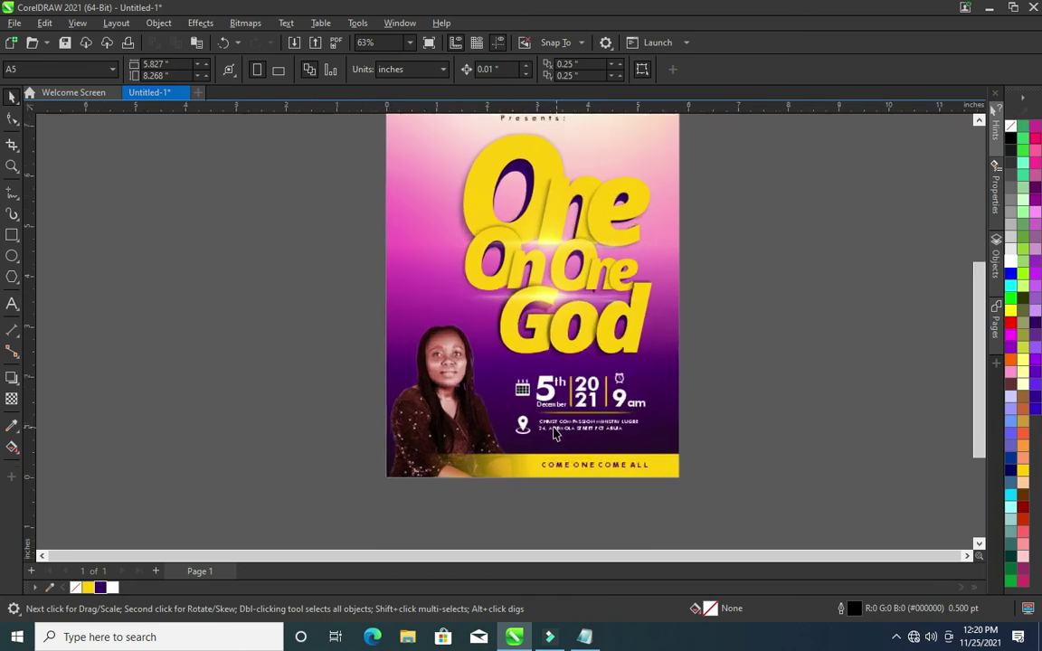
pyautogui.scroll(2, 584, 439)
pyautogui.scroll(2, 585, 436)
pyautogui.hotkey('alt', 'Tab')
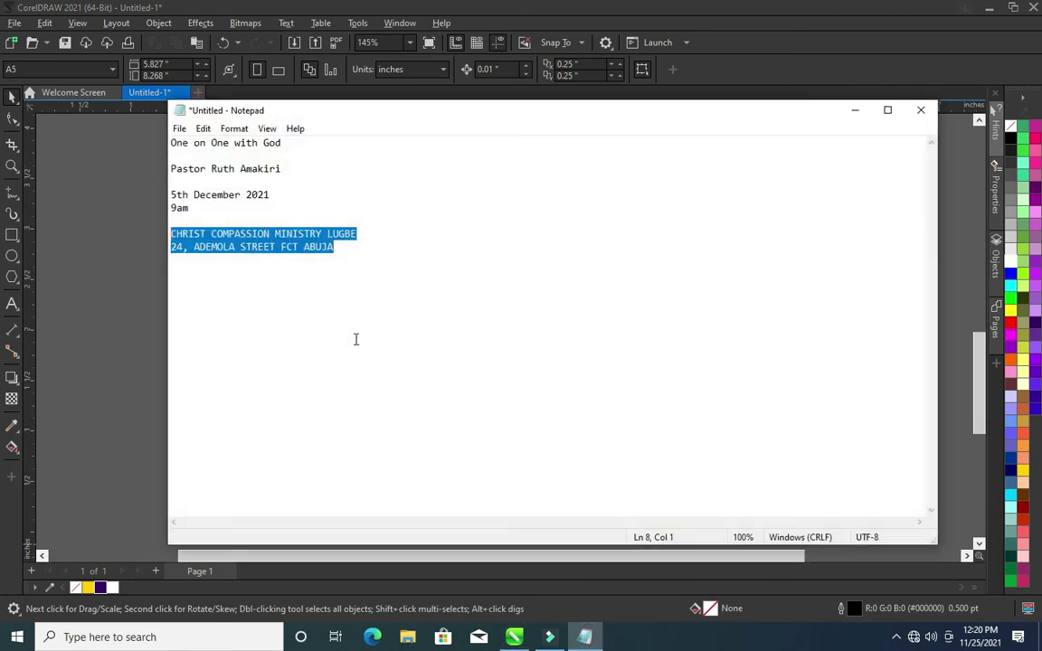
pyautogui.moveTo(207, 168); pyautogui.dragTo(170, 168)
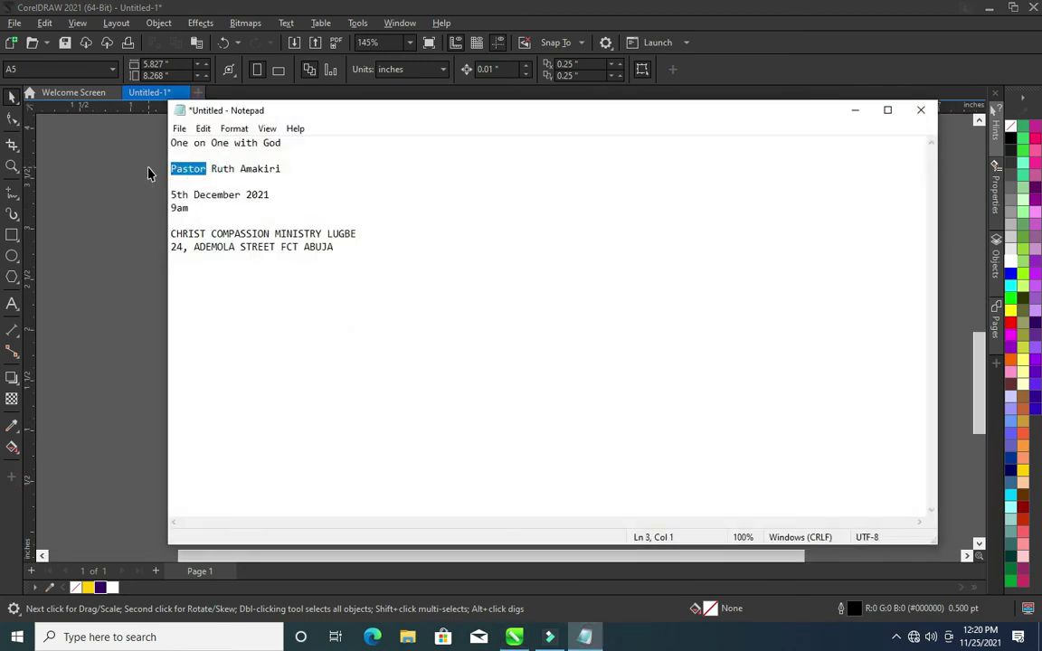
pyautogui.click(854, 111)
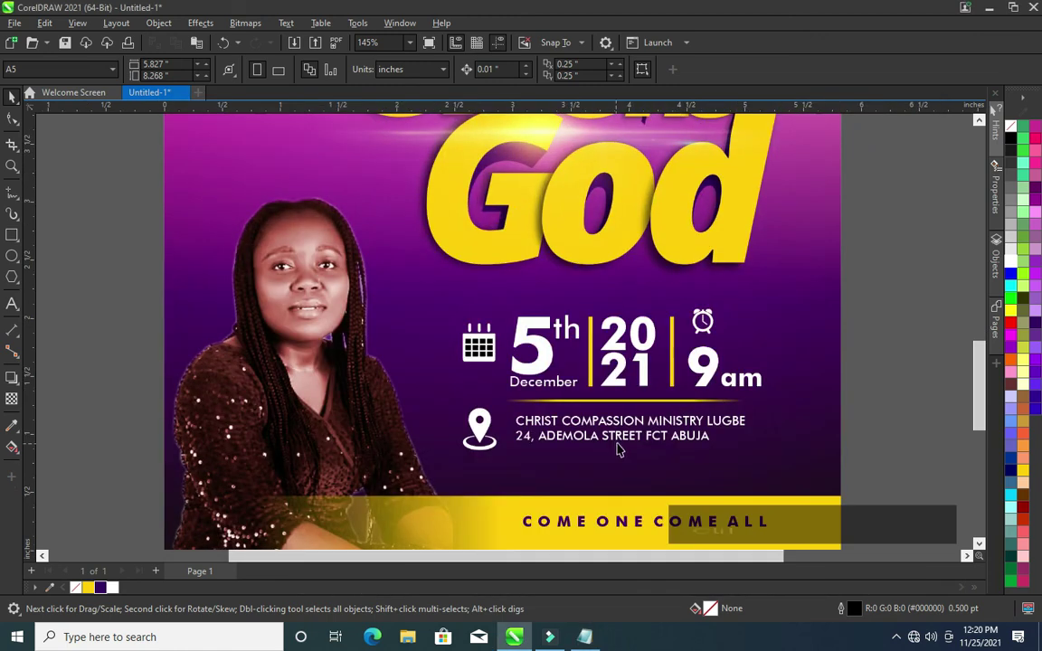
# Duplicate the venue address text and retype the copy as 'Pastor'
pyautogui.click(619, 444)
pyautogui.hotkey('ctrl', 'd')
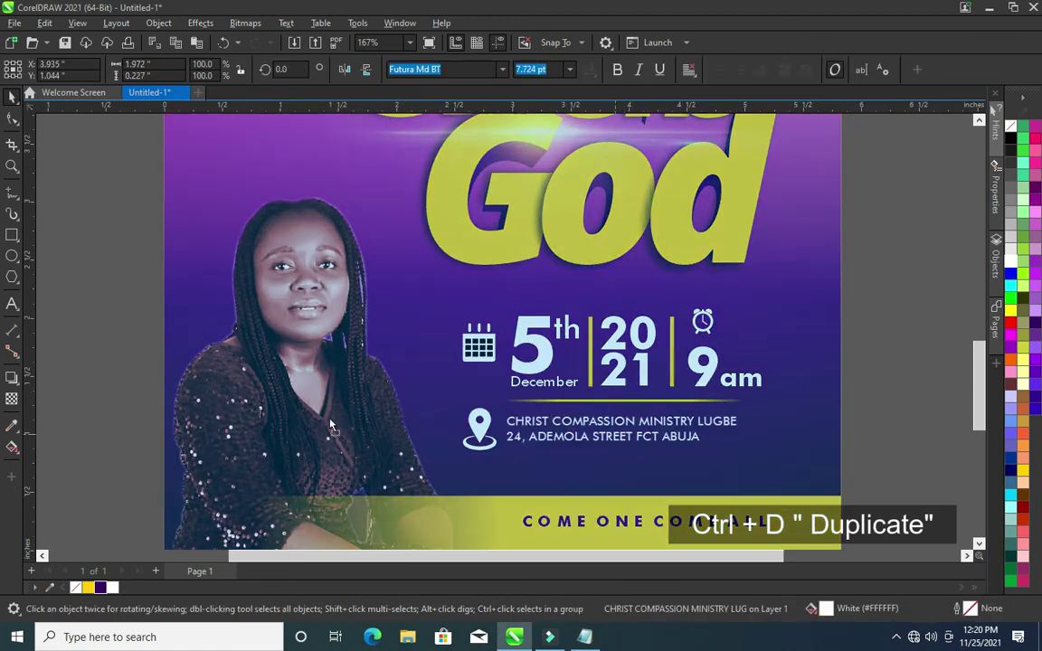
pyautogui.moveTo(625, 439); pyautogui.dragTo(318, 418)
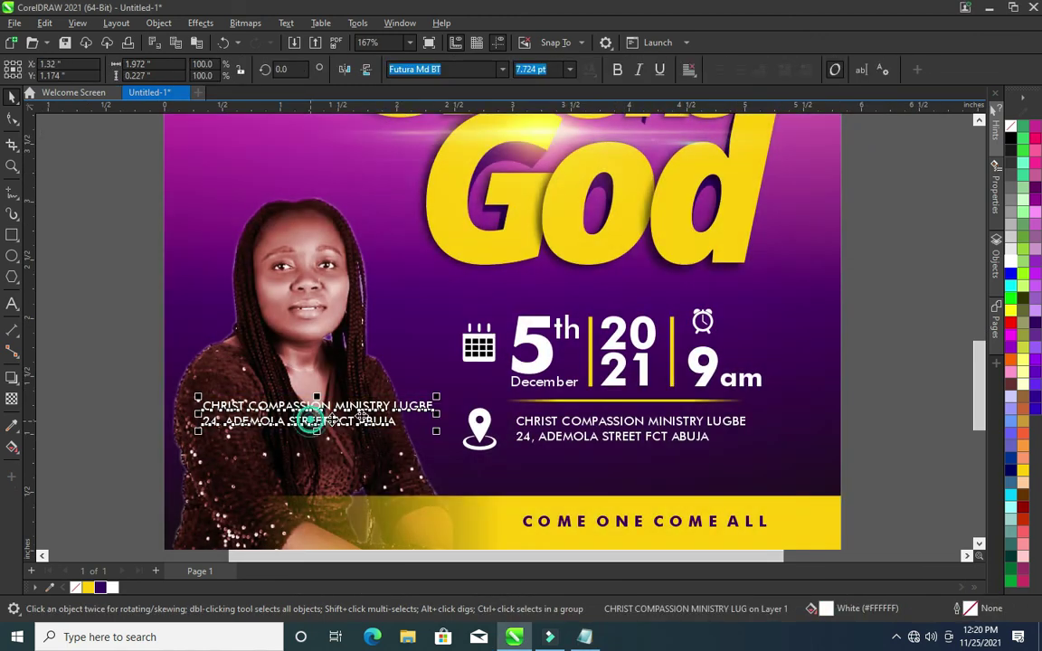
pyautogui.press('F8')
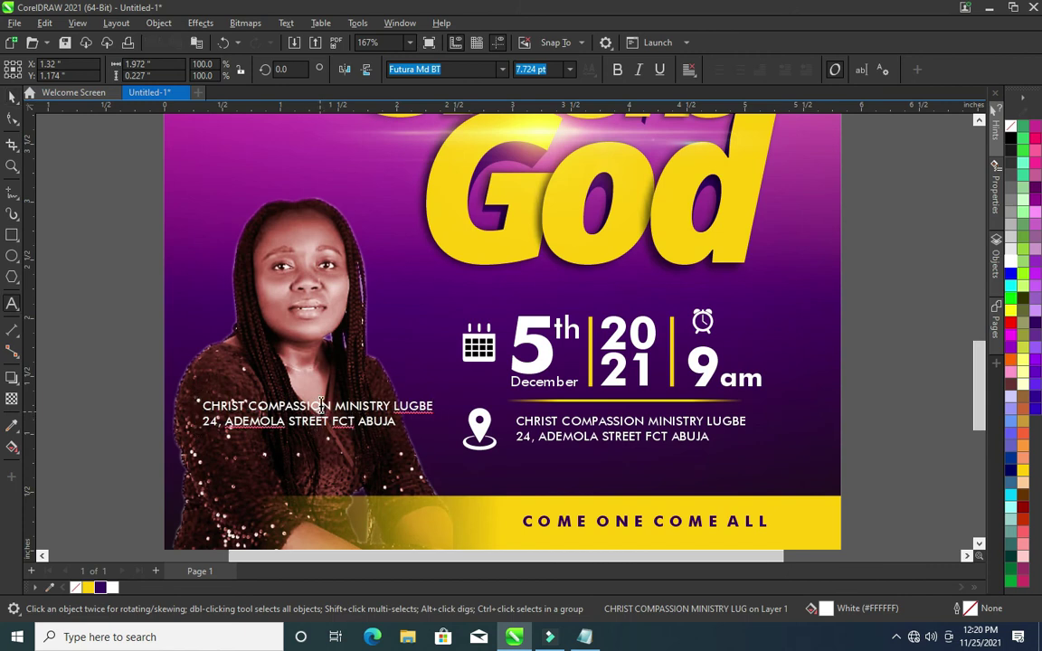
pyautogui.hotkey('ctrl', 'a')
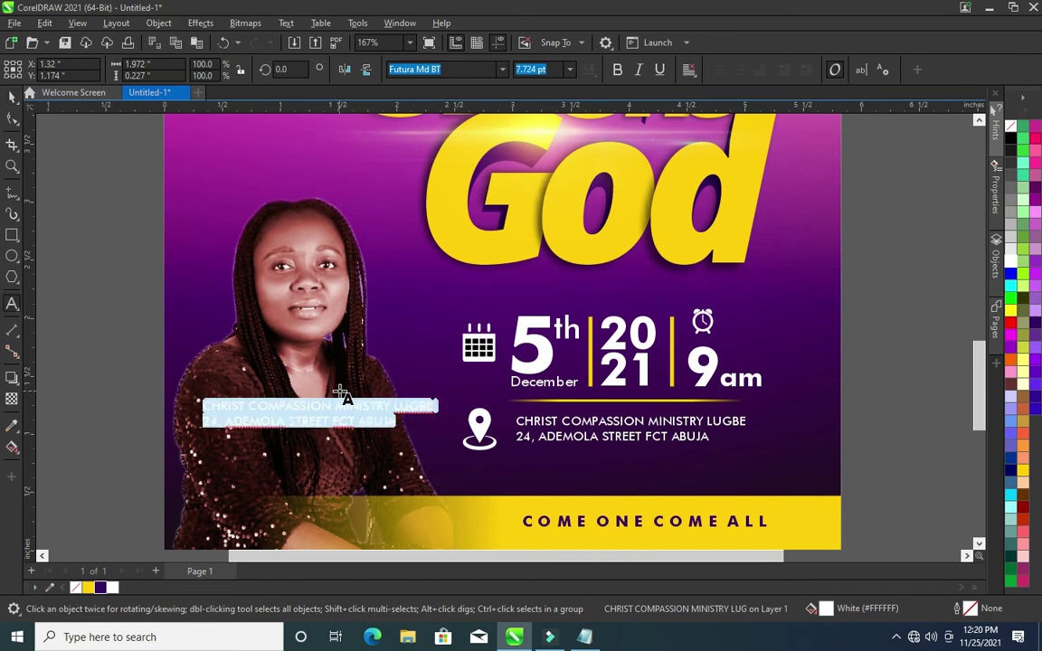
pyautogui.write('Pastor')
pyautogui.click(12, 95)
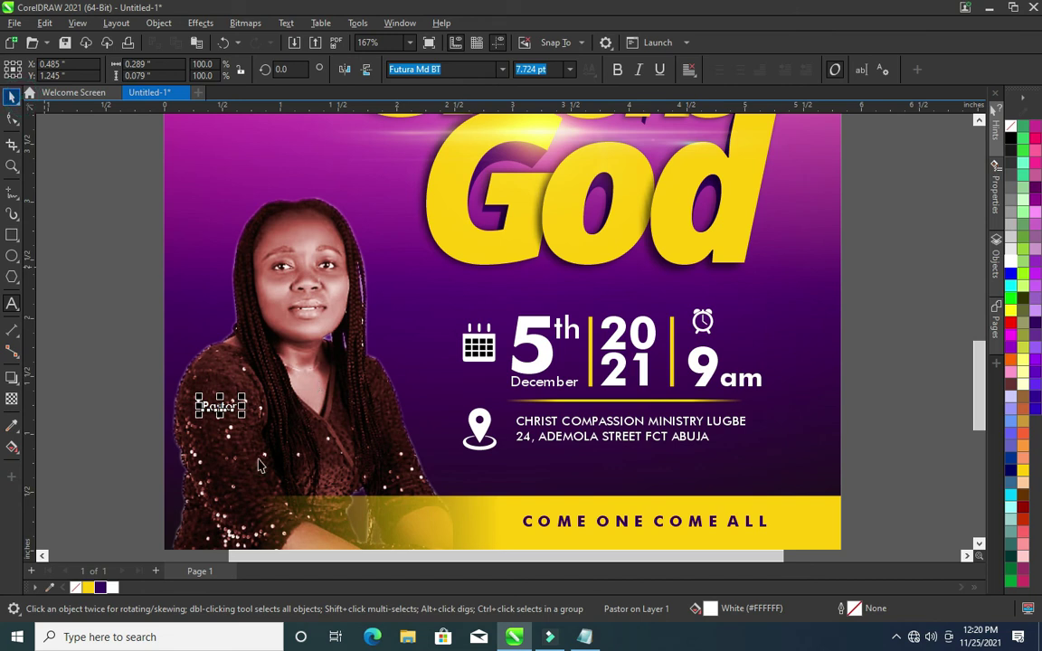
# Place 'Pastor' above the woman's head, then check the pastor's name in the notes
pyautogui.moveTo(218, 406); pyautogui.dragTo(214, 200)
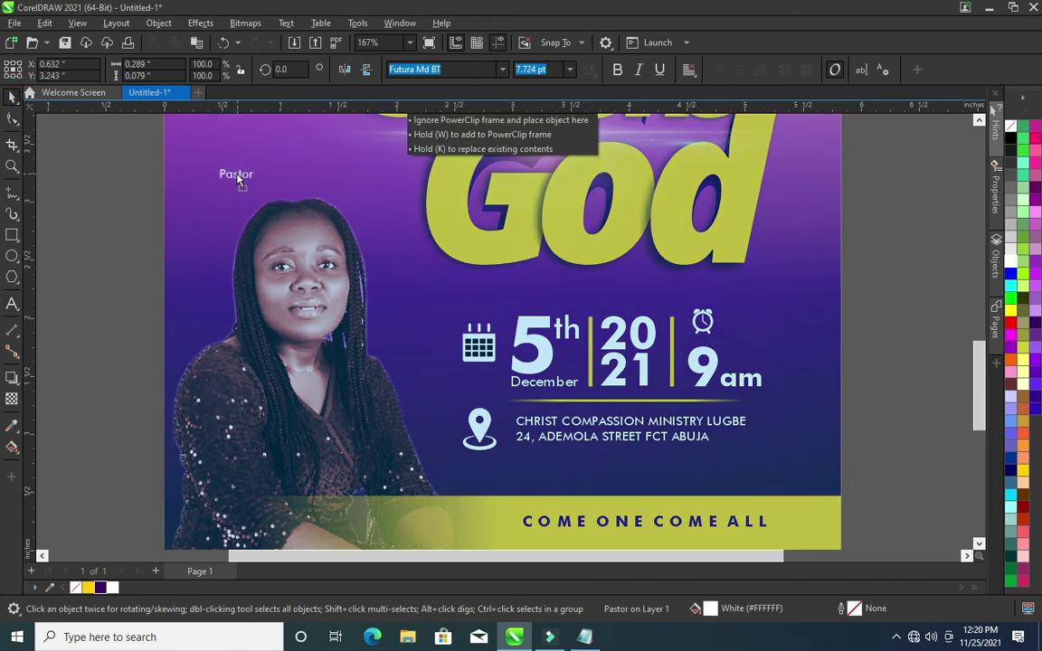
pyautogui.moveTo(237, 180); pyautogui.dragTo(235, 179)
pyautogui.press('Escape')
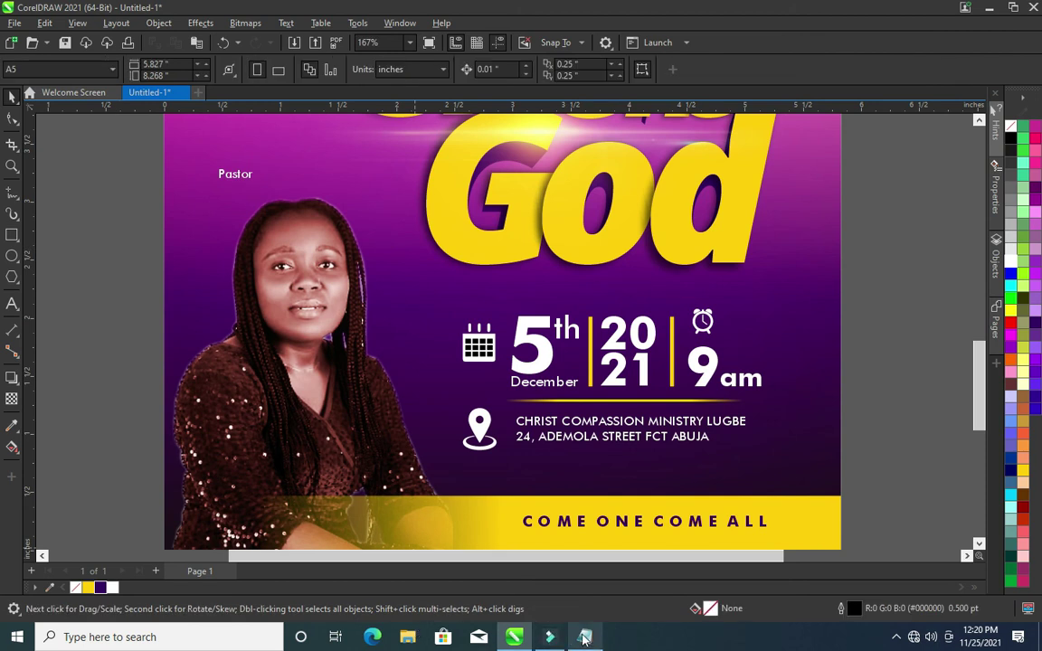
pyautogui.click(584, 637)
pyautogui.moveTo(211, 168); pyautogui.dragTo(304, 171)
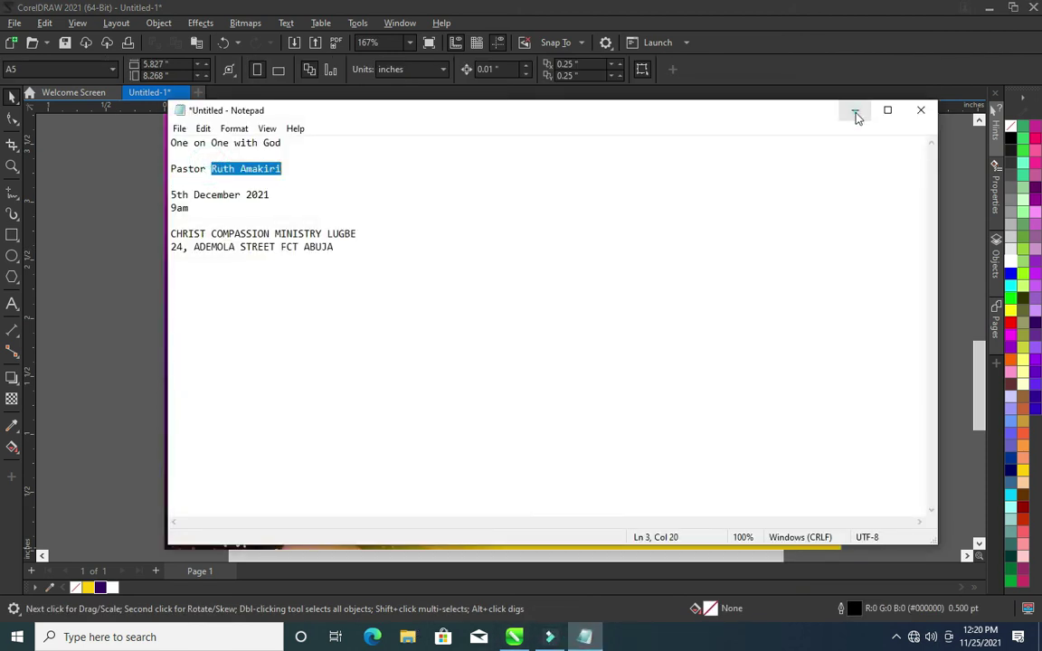
pyautogui.click(856, 113)
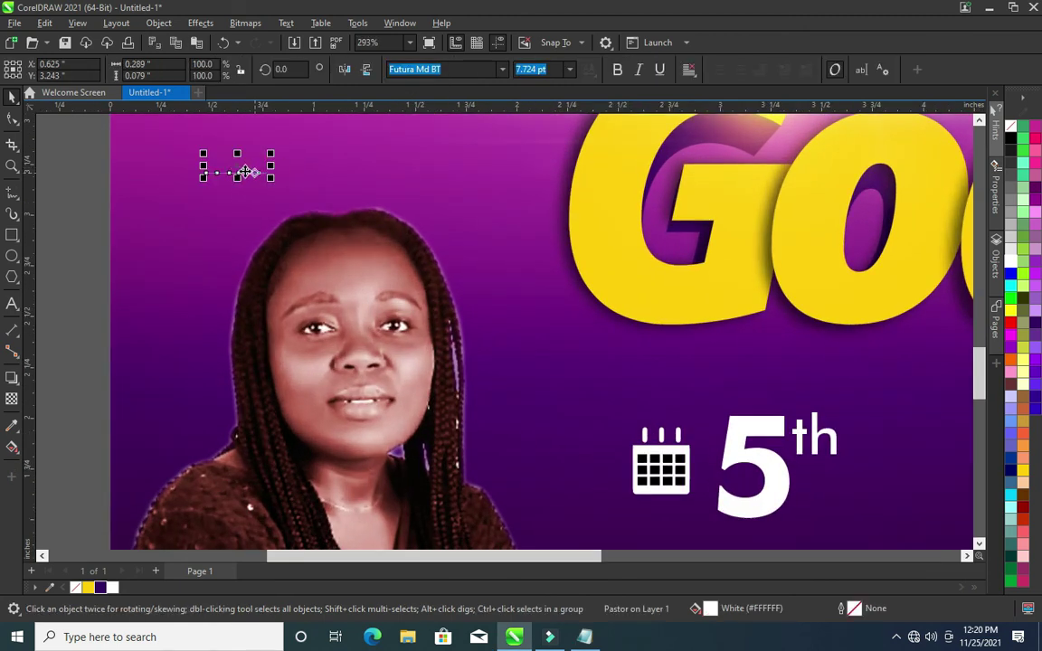
pyautogui.moveTo(235, 168); pyautogui.dragTo(231, 199)
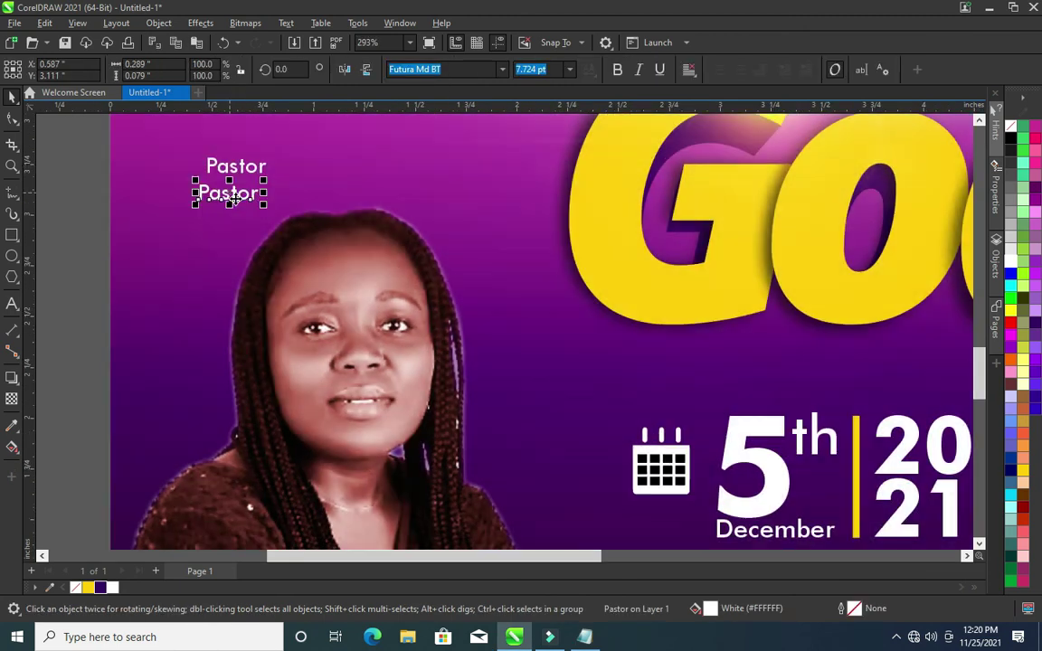
pyautogui.doubleClick(252, 195)
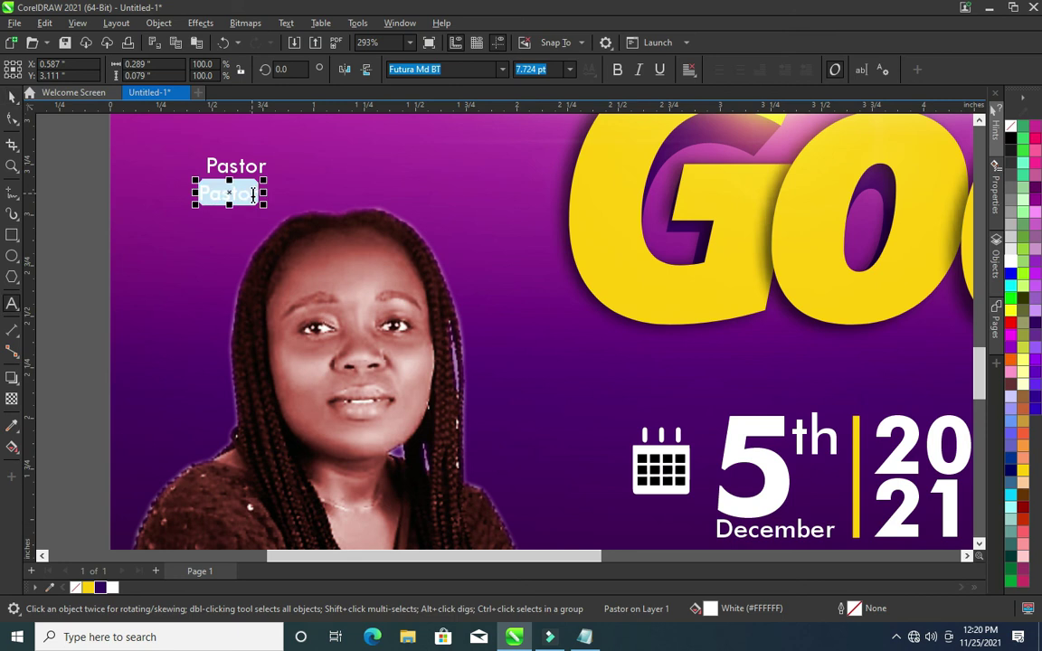
pyautogui.write('Ruth Amakiri')
pyautogui.click(12, 97)
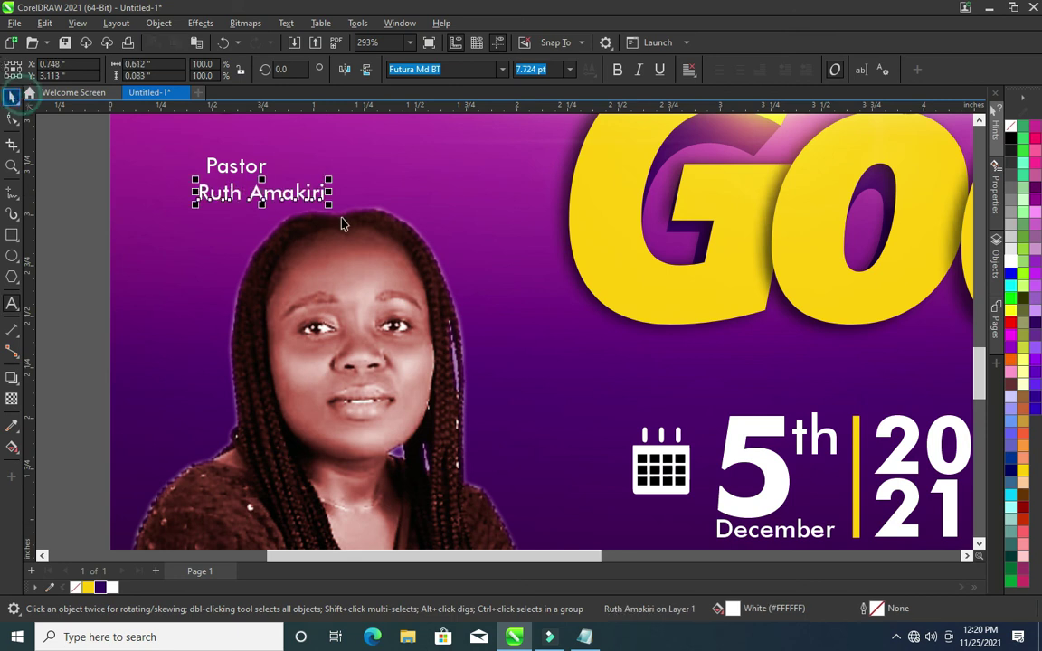
# Change the name to UPPERCASE and set it in Futura Md BT Bold
pyautogui.click(294, 24)
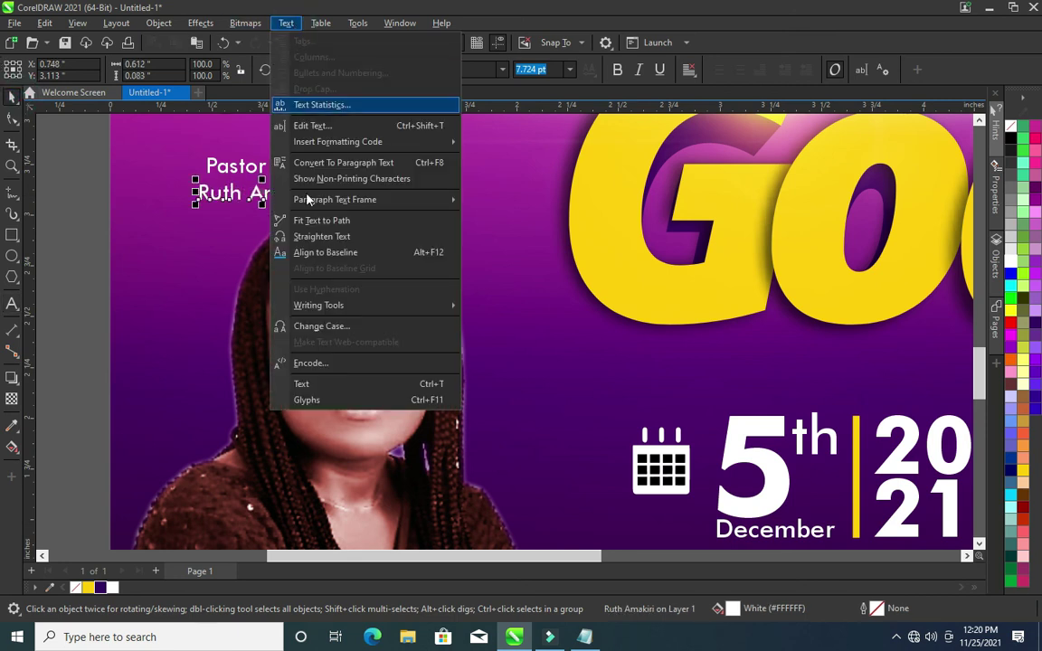
pyautogui.click(307, 325)
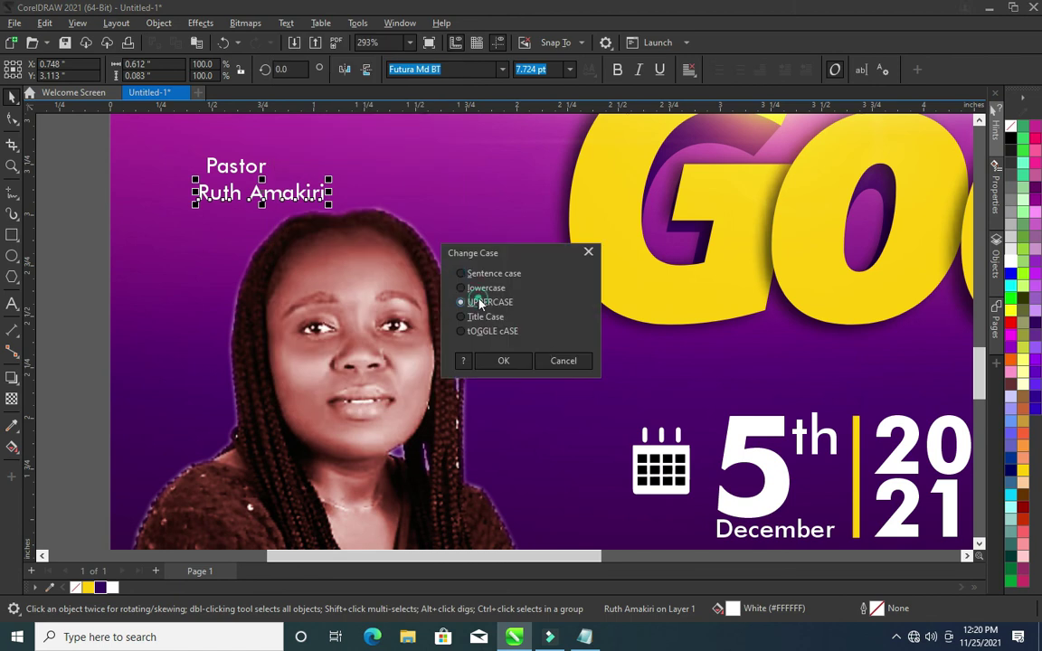
pyautogui.click(505, 361)
pyautogui.click(107, 228)
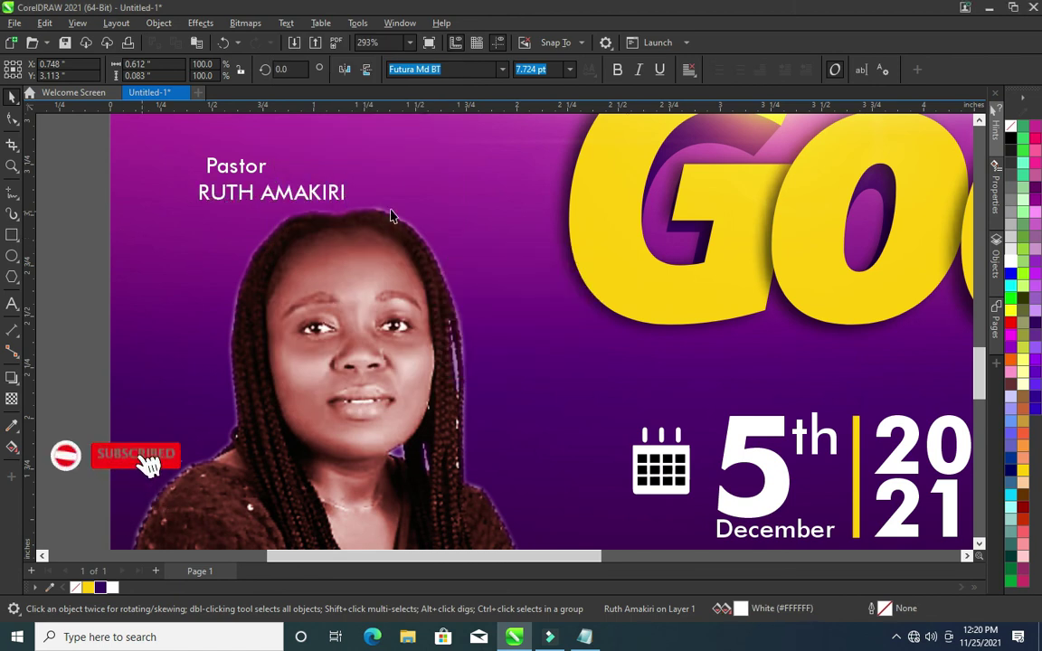
pyautogui.click(270, 188)
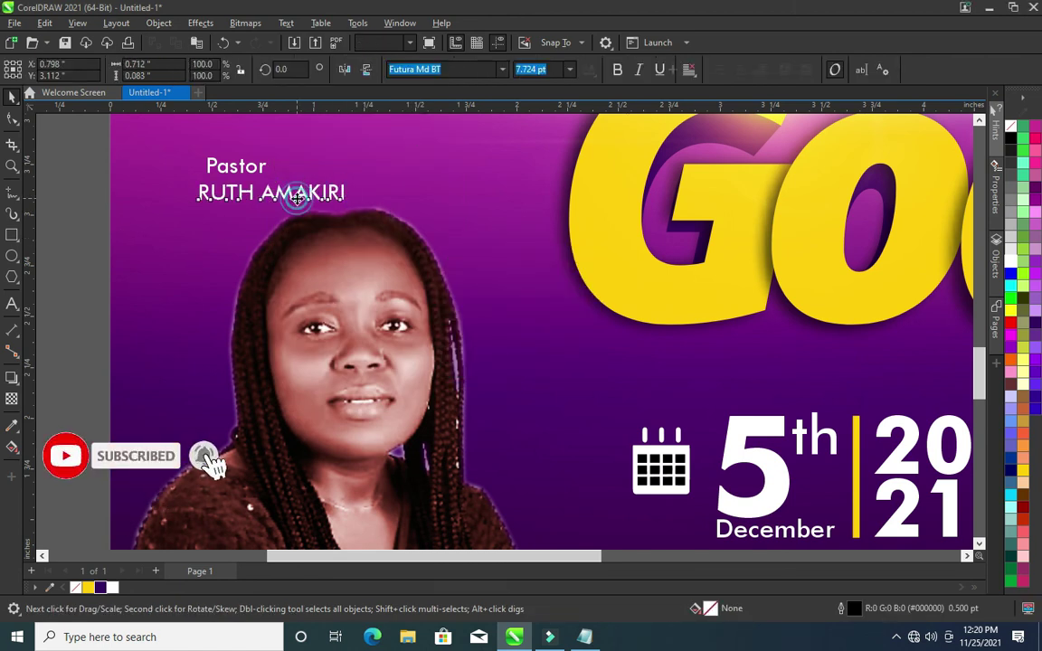
pyautogui.click(503, 70)
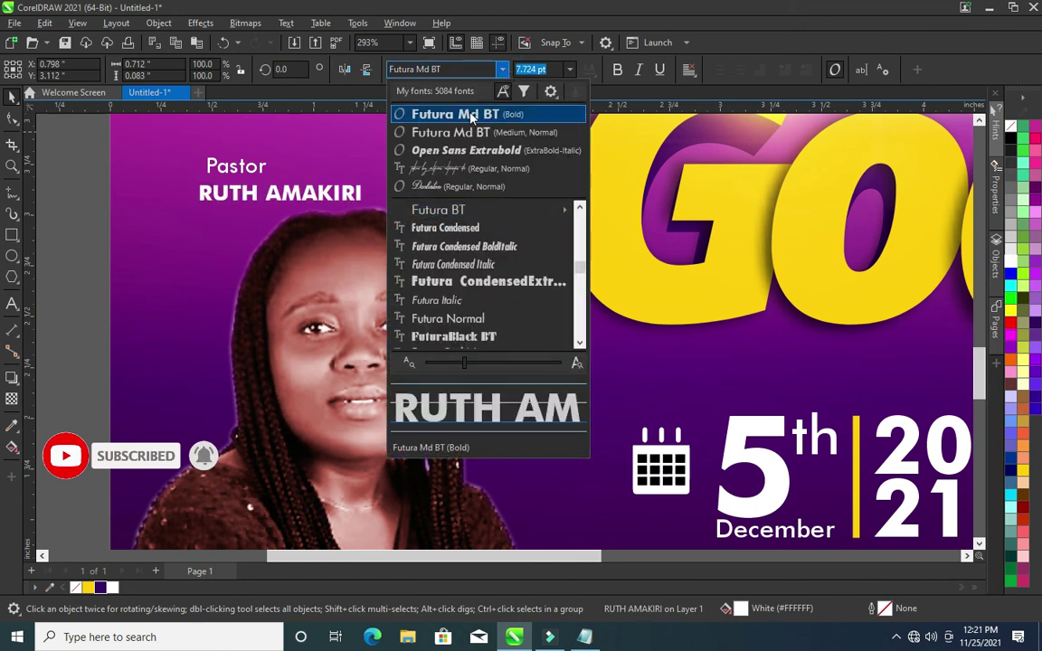
pyautogui.click(443, 109)
pyautogui.moveTo(90, 123); pyautogui.dragTo(436, 230)
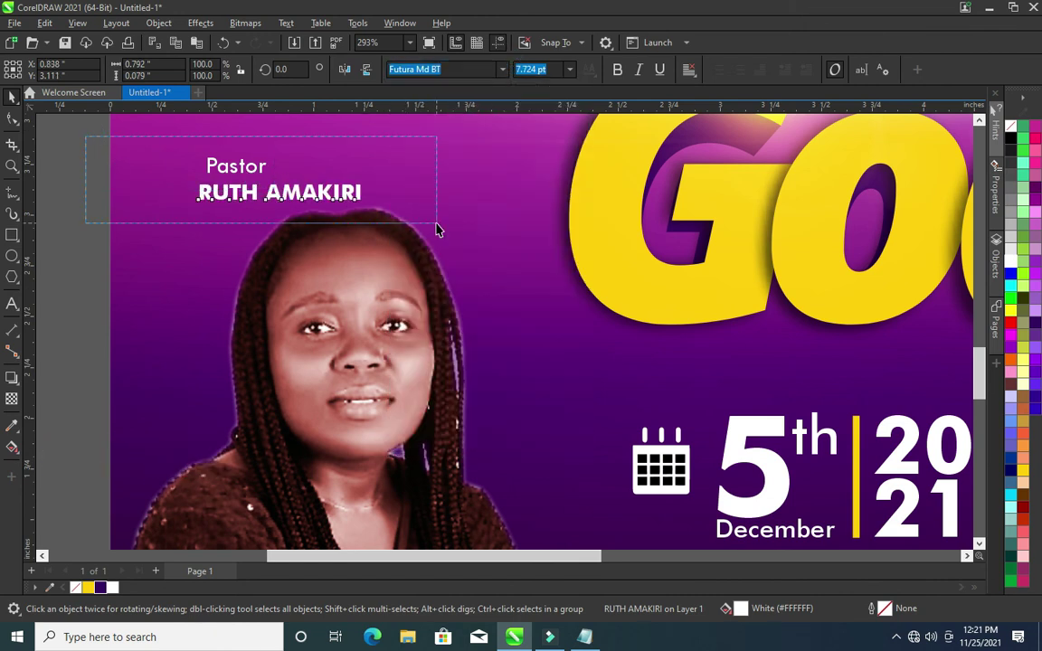
pyautogui.press('c')
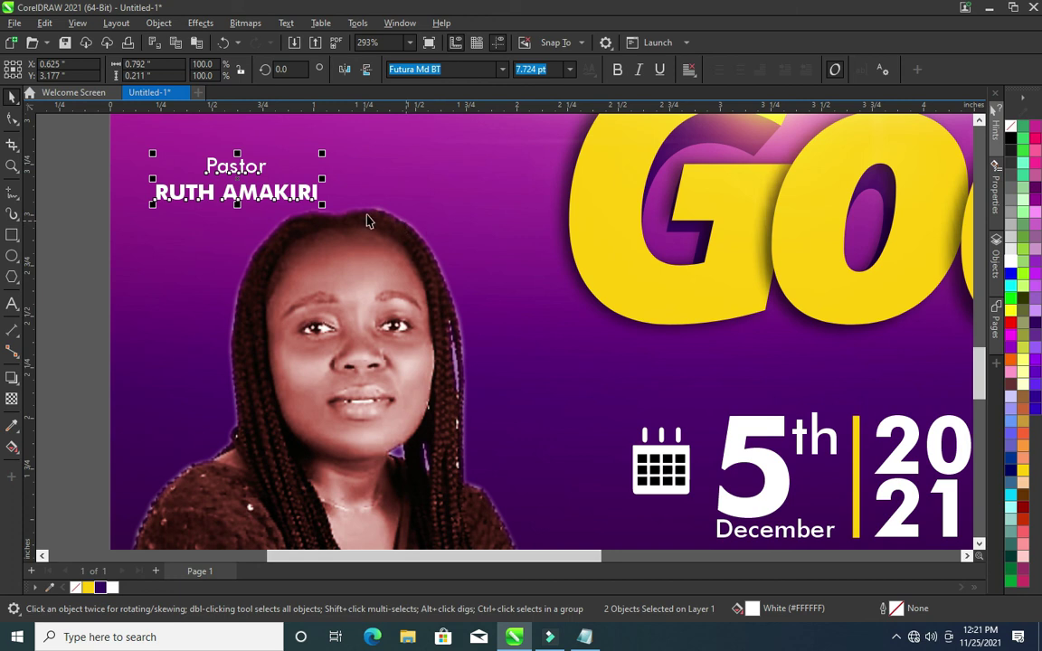
pyautogui.click(218, 143)
pyautogui.click(226, 165)
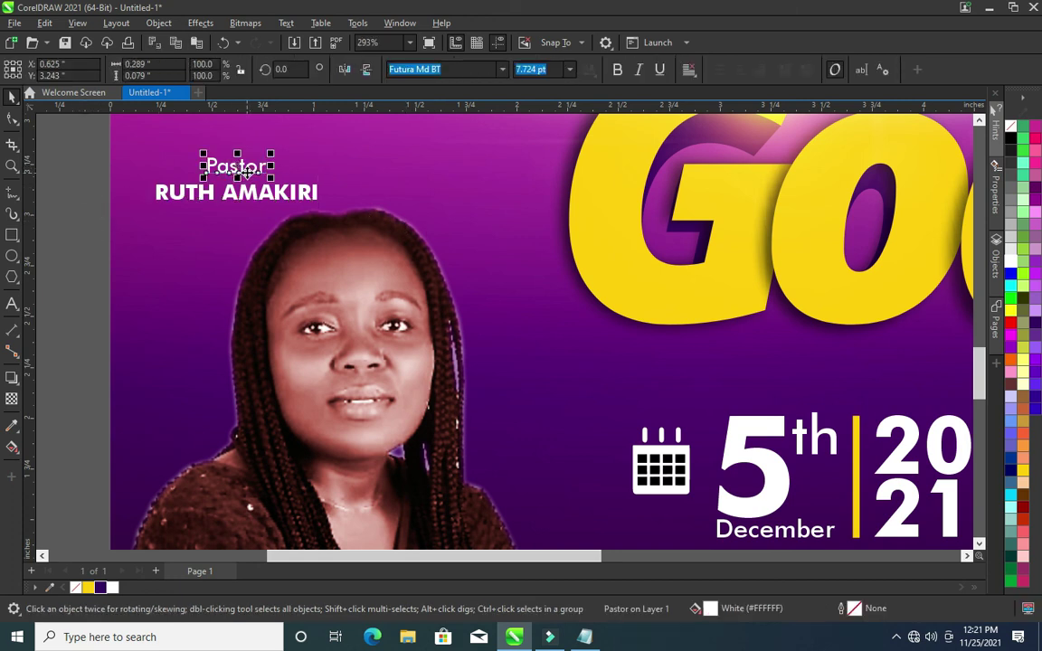
pyautogui.moveTo(69, 138); pyautogui.dragTo(369, 219)
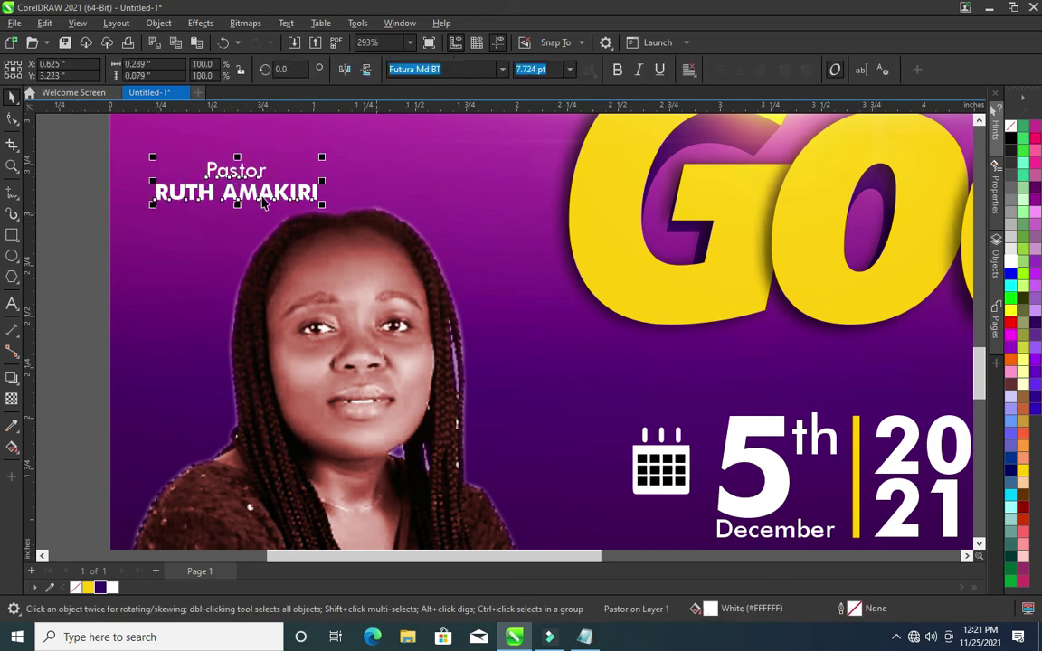
pyautogui.moveTo(239, 181); pyautogui.dragTo(263, 188)
pyautogui.scroll(-5, 422, 191)
pyautogui.scroll(1, 774, 228)
pyautogui.click(774, 228)
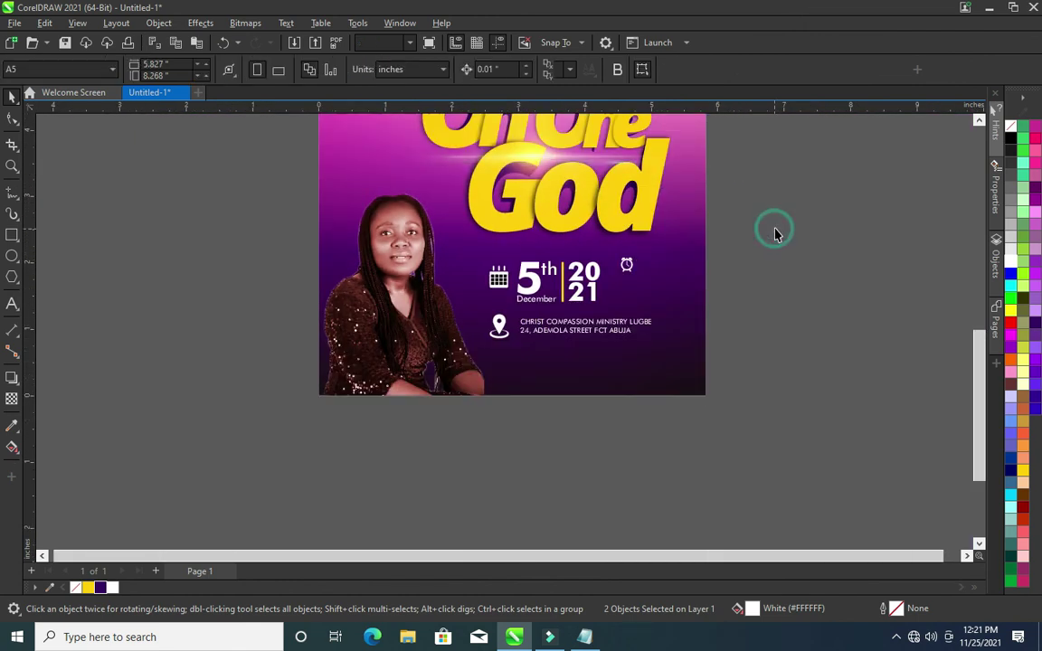
pyautogui.scroll(-2, 803, 263)
pyautogui.scroll(1, 877, 271)
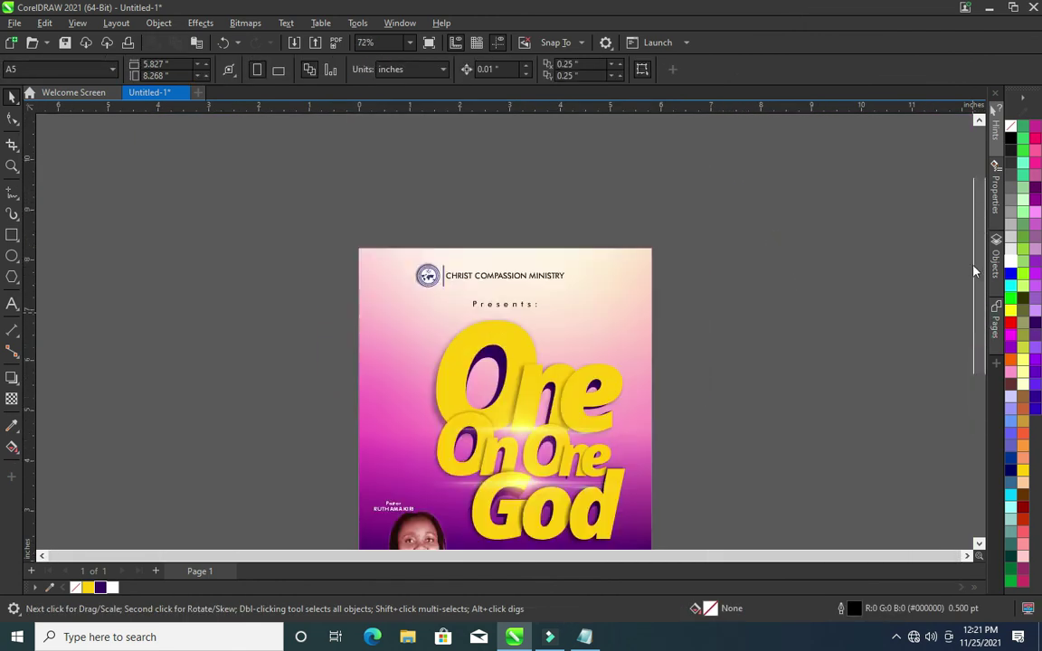
pyautogui.scroll(-2, 836, 267)
pyautogui.scroll(2, 733, 318)
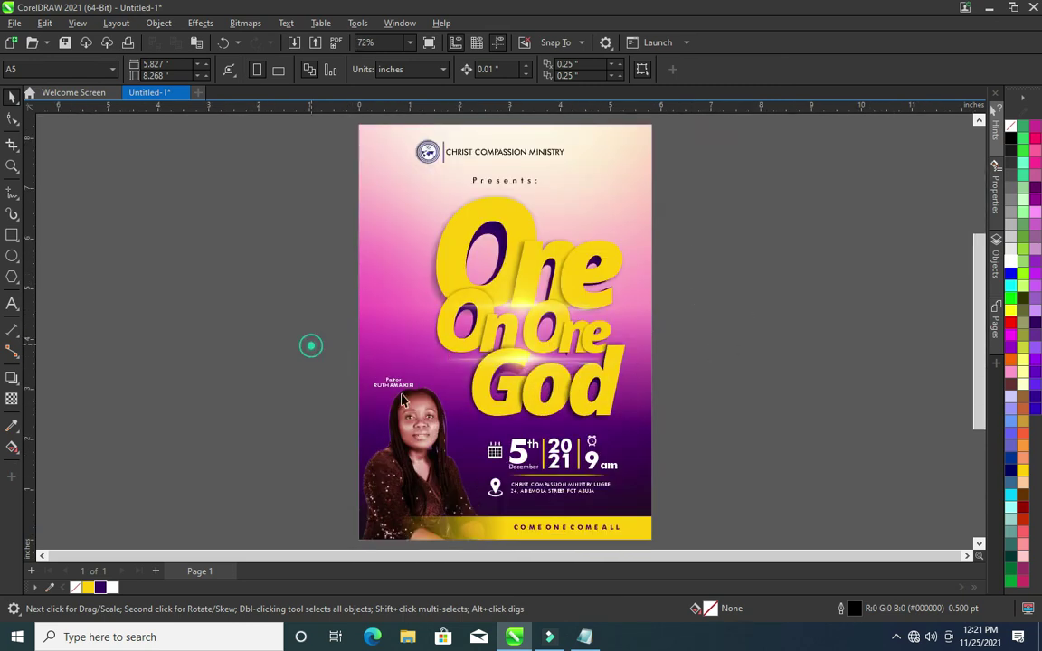
# Drop the caption onto the left end of the yellow COME ONE COME ALL bar
pyautogui.moveTo(403, 399); pyautogui.dragTo(436, 530)
pyautogui.scroll(1, 843, 333)
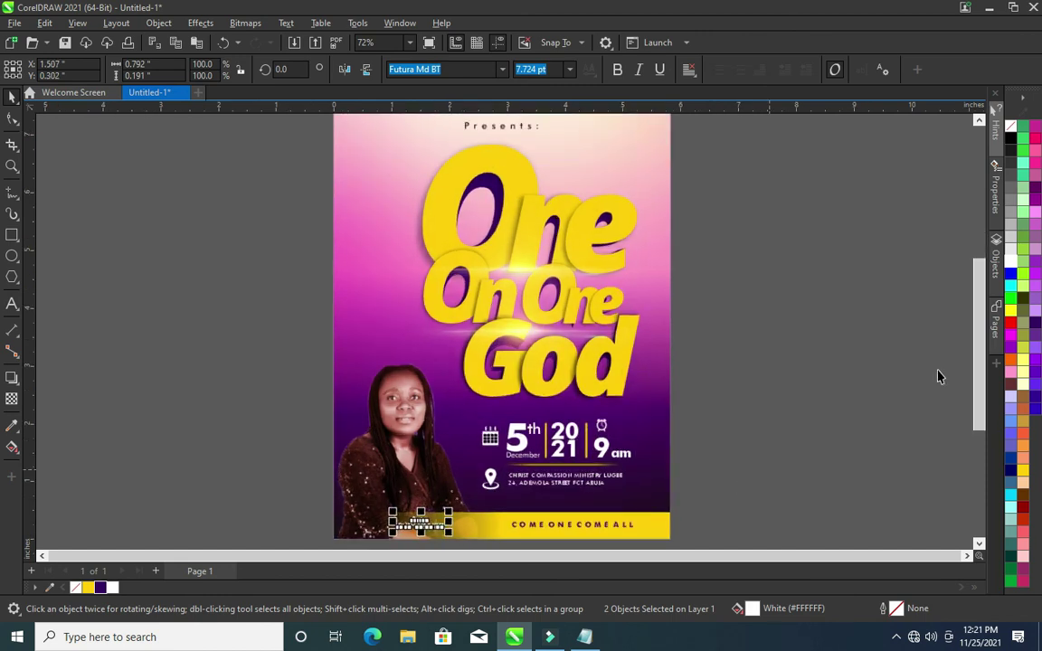
pyautogui.scroll(-3, 488, 380)
pyautogui.scroll(3, 449, 391)
pyautogui.click(421, 415)
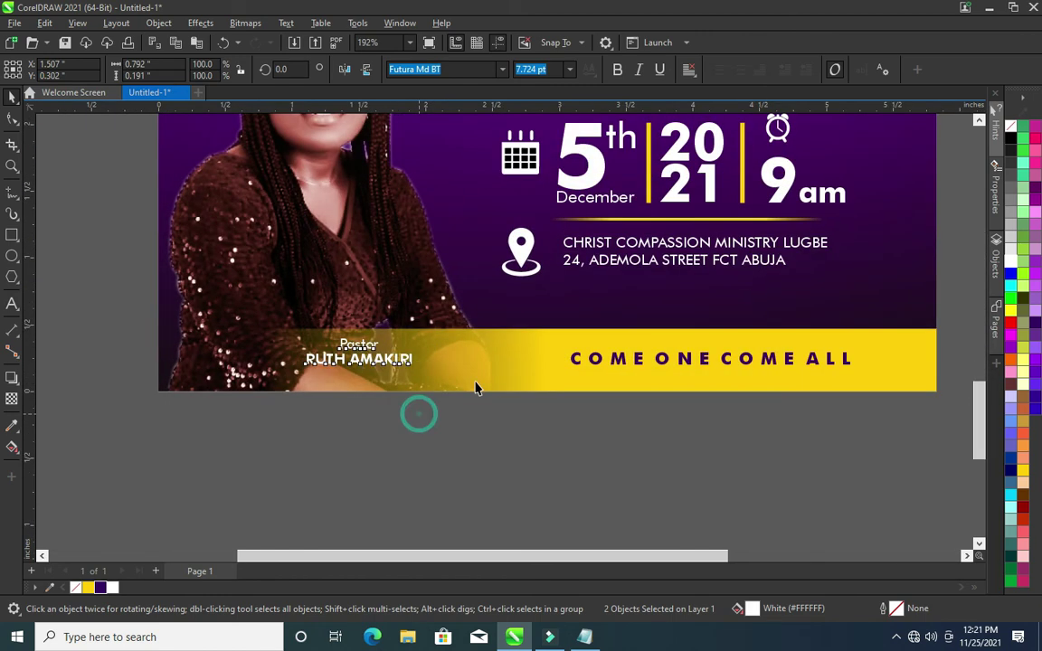
pyautogui.moveTo(279, 323); pyautogui.dragTo(442, 449)
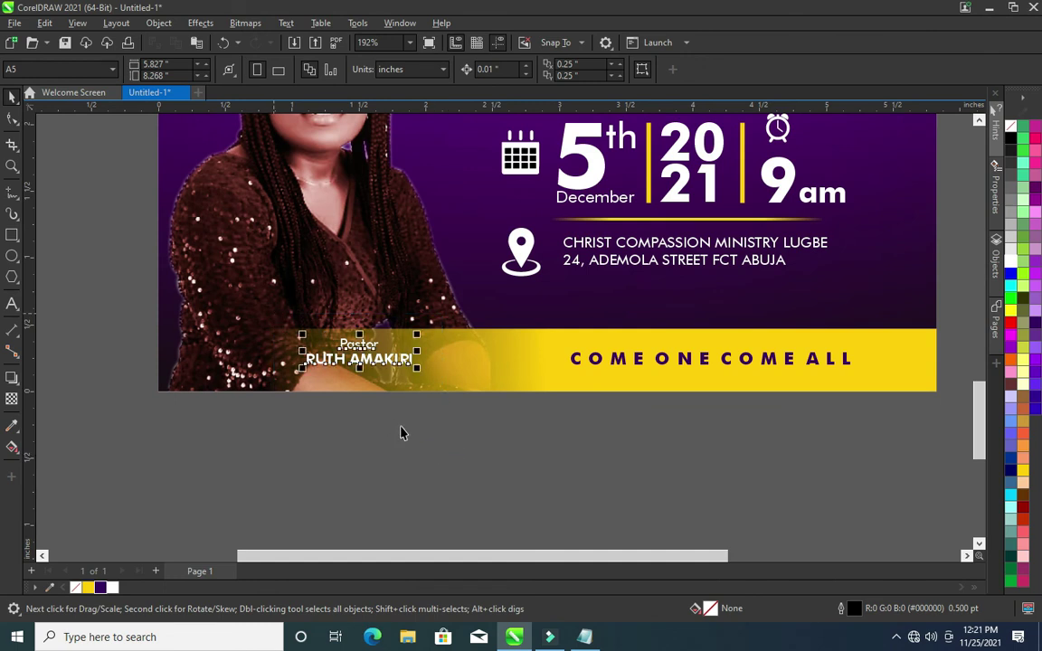
pyautogui.click(400, 402)
pyautogui.click(396, 380)
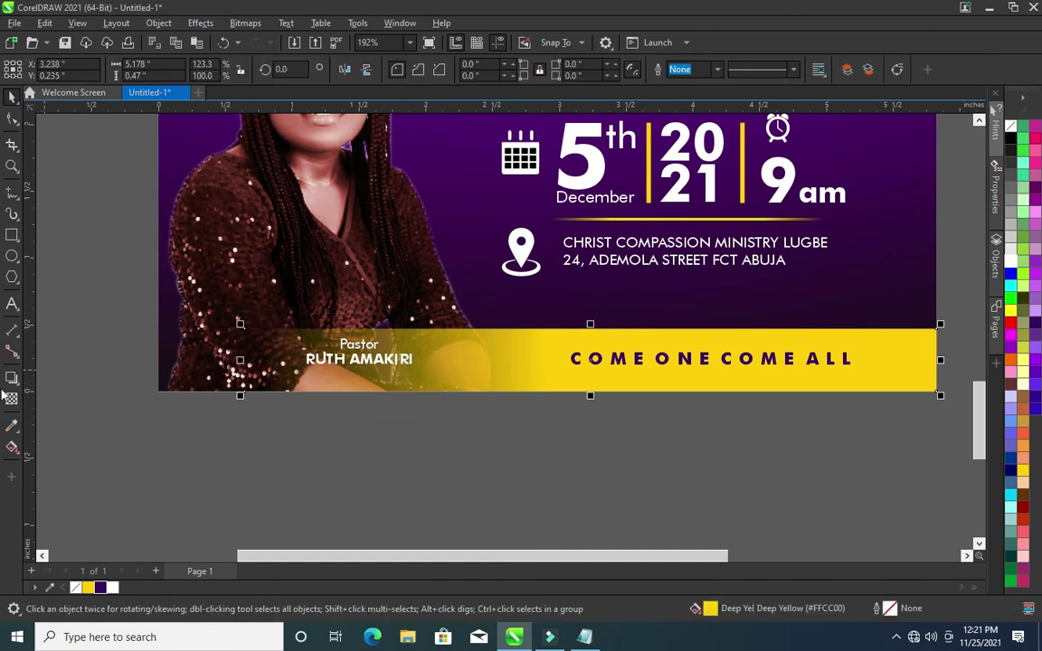
# Redraw the yellow bar's transparency fade as a vertical gradient
pyautogui.moveTo(403, 359); pyautogui.dragTo(405, 498)
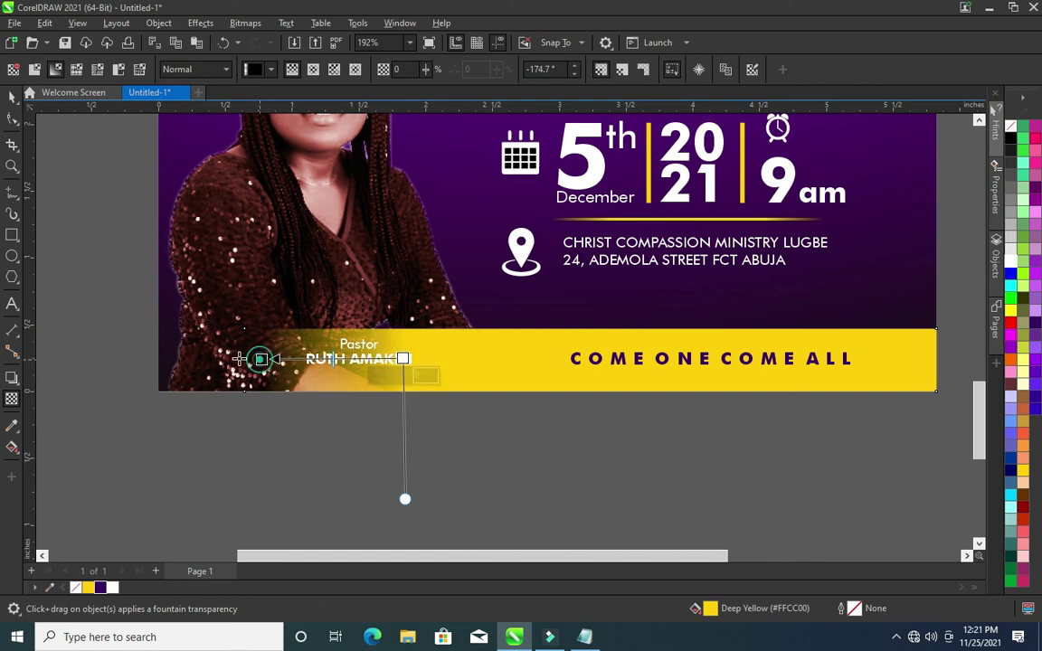
pyautogui.click(12, 97)
pyautogui.click(58, 290)
# Try a dark purple colour on the pastor caption, then revert it to white
pyautogui.moveTo(413, 379); pyautogui.dragTo(207, 238)
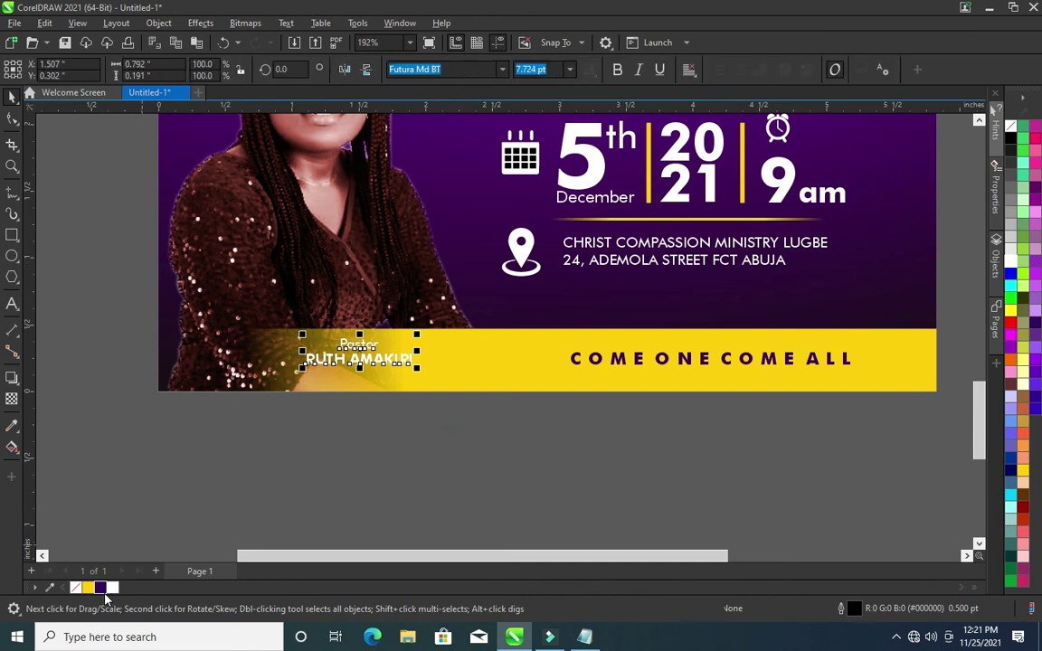
pyautogui.click(102, 589)
pyautogui.click(239, 513)
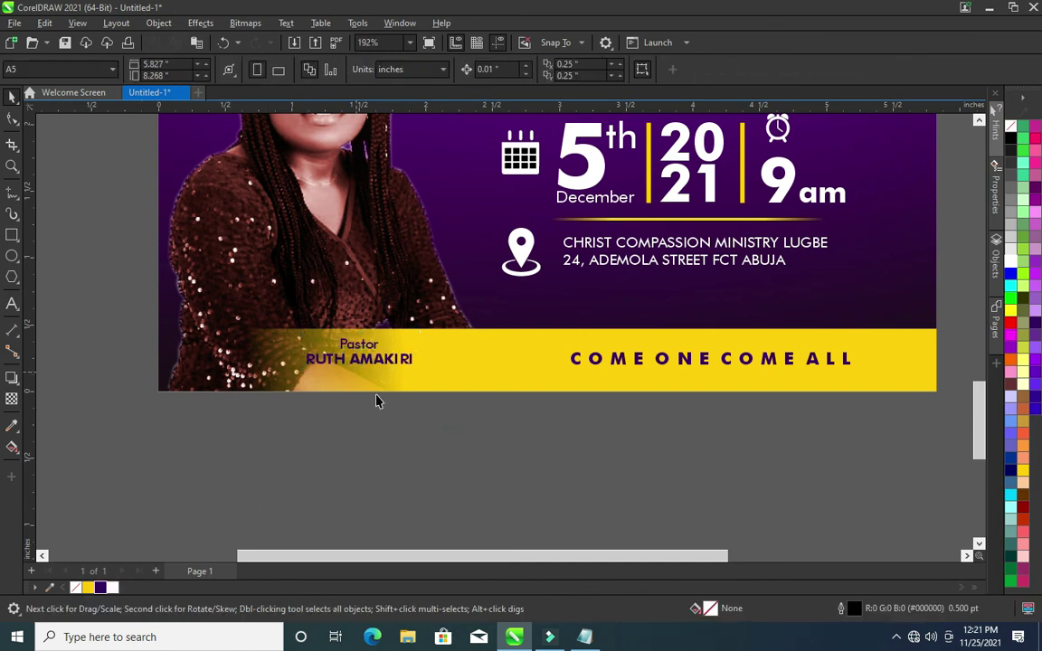
pyautogui.moveTo(378, 401); pyautogui.dragTo(294, 328)
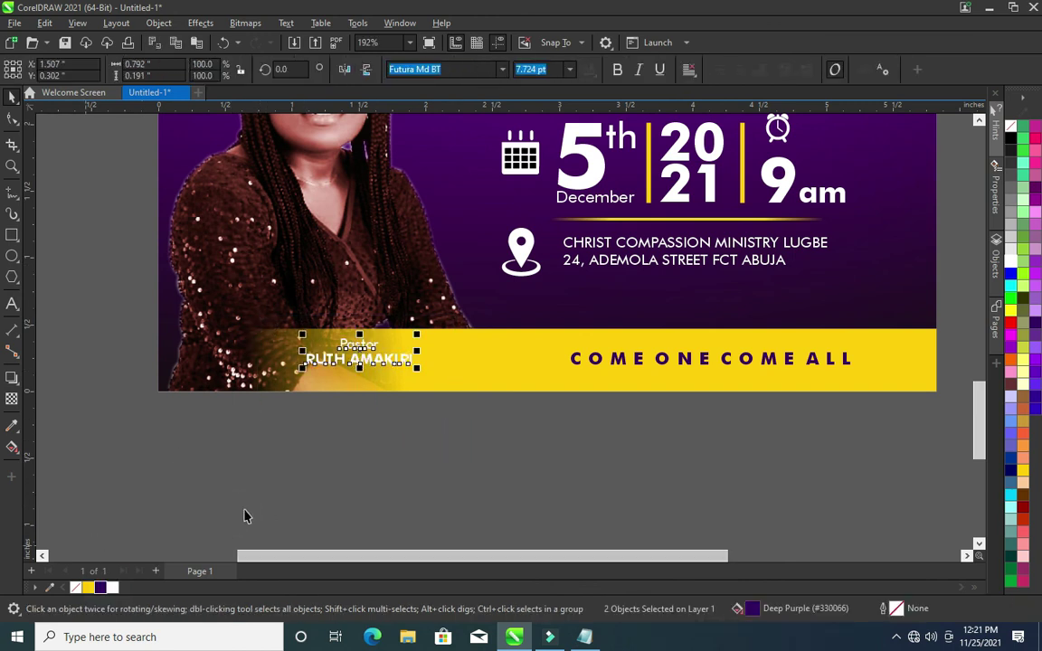
pyautogui.click(113, 588)
# Add a soft drop shadow beneath the caption with feathering of 12
pyautogui.click(12, 378)
pyautogui.scroll(2, 378, 351)
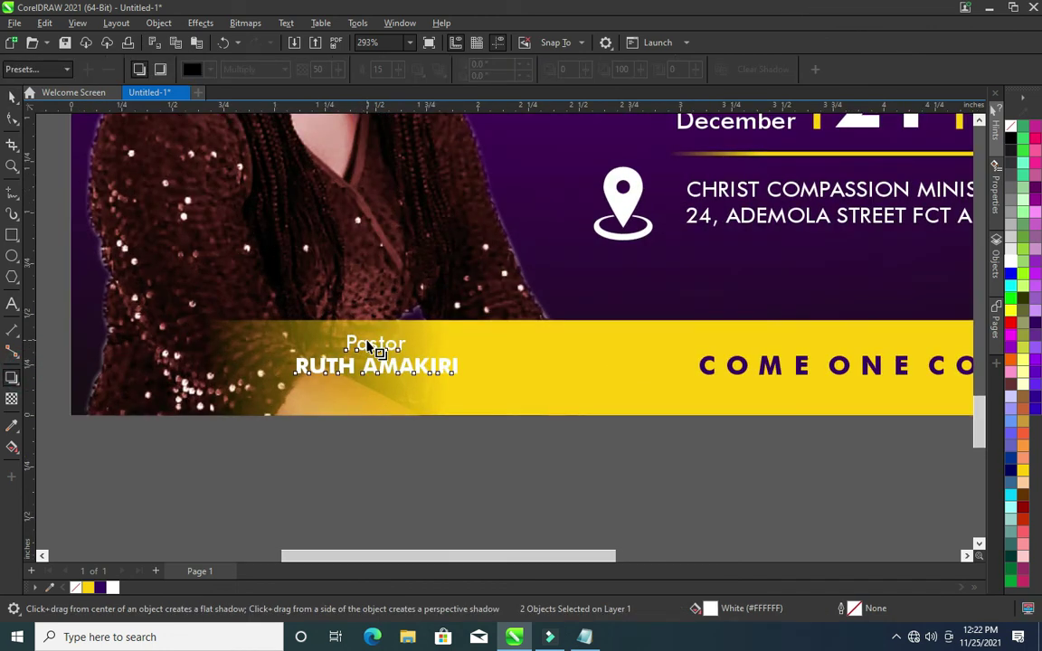
pyautogui.scroll(1, 371, 347)
pyautogui.moveTo(384, 333); pyautogui.dragTo(383, 390)
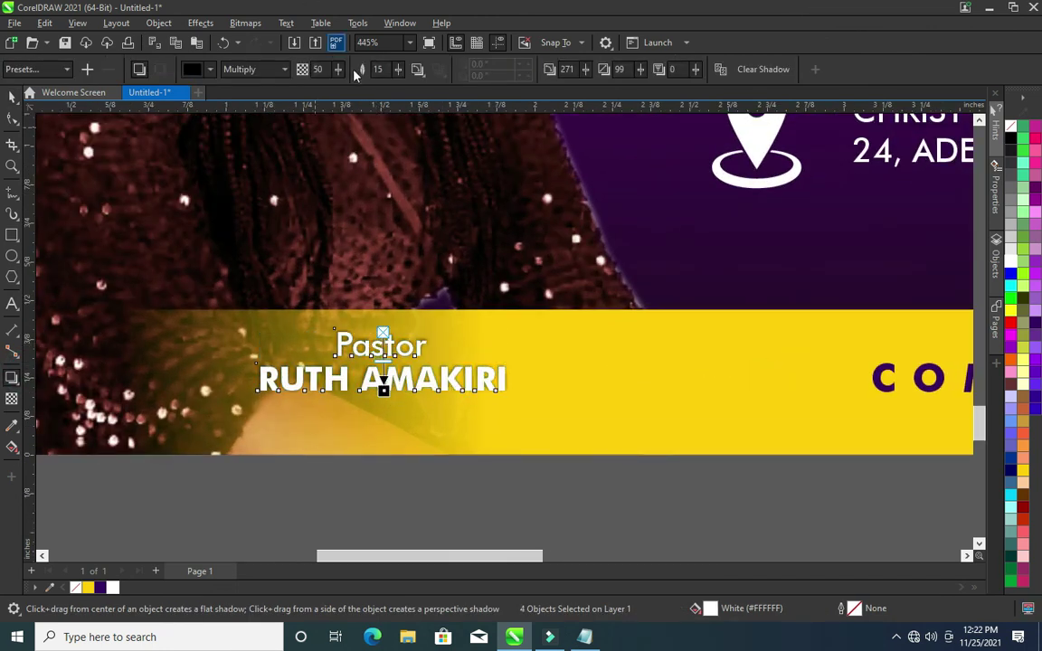
pyautogui.moveTo(397, 72); pyautogui.dragTo(394, 78)
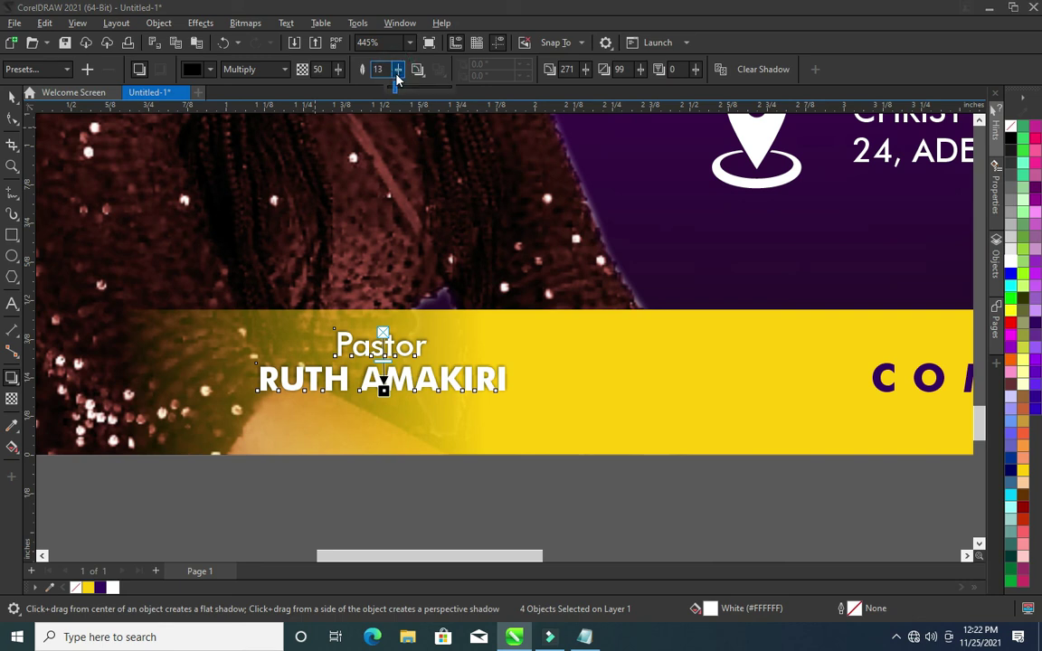
pyautogui.moveTo(394, 82); pyautogui.dragTo(338, 76)
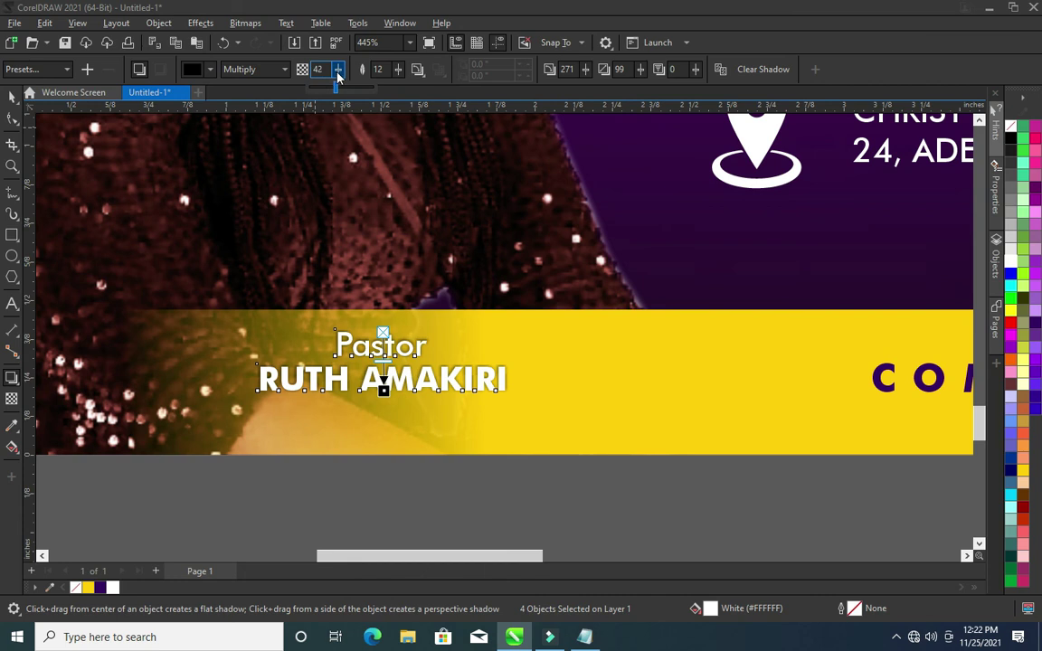
pyautogui.scroll(-3, 457, 426)
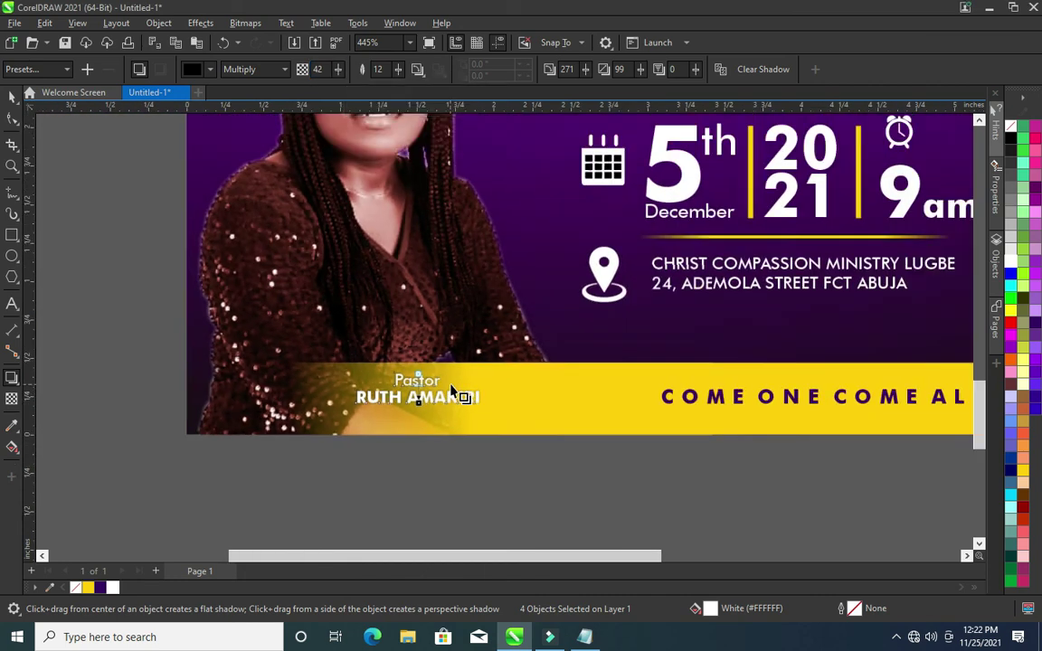
pyautogui.scroll(-2, 453, 396)
pyautogui.press('space')
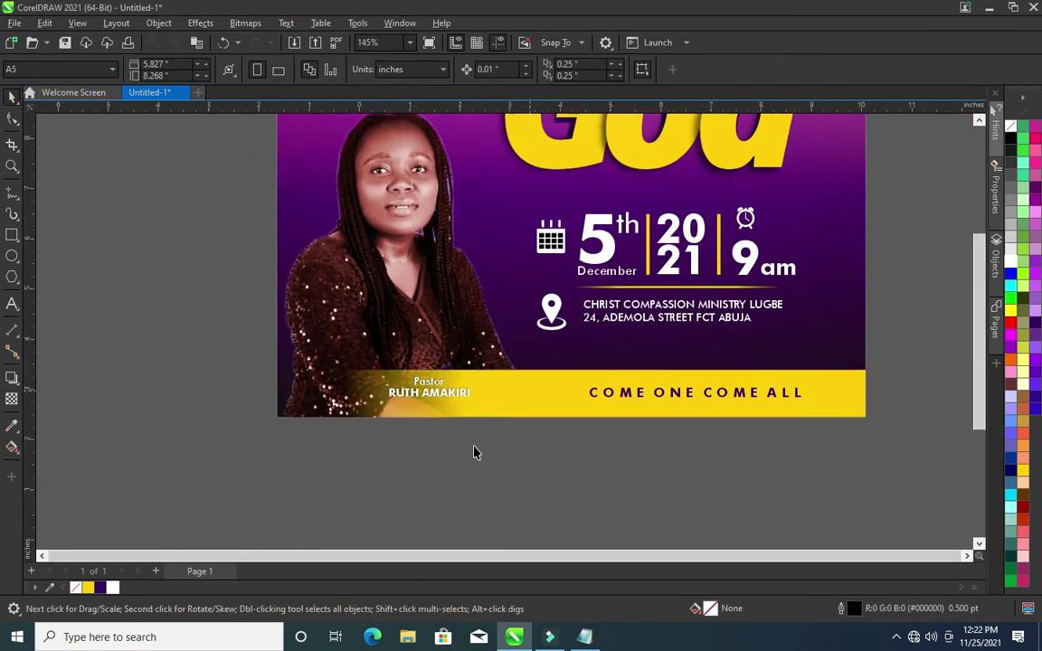
# Create a new text line with the word 'with' beside the page
pyautogui.hotkey('shift', 'F4')
pyautogui.click(13, 303)
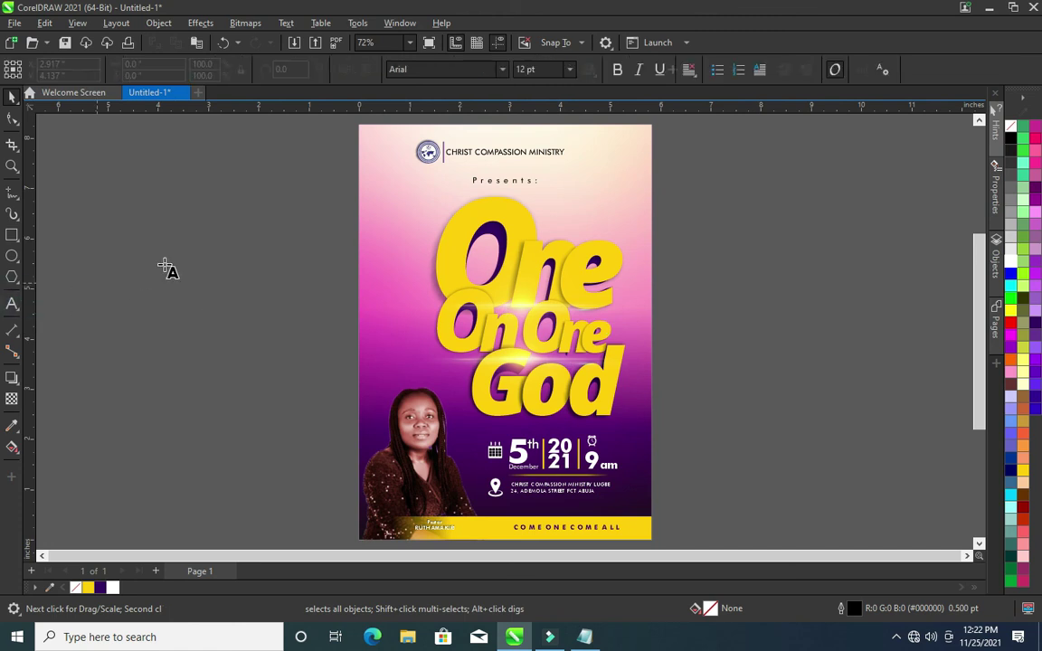
pyautogui.click(165, 261)
pyautogui.write('WITH')
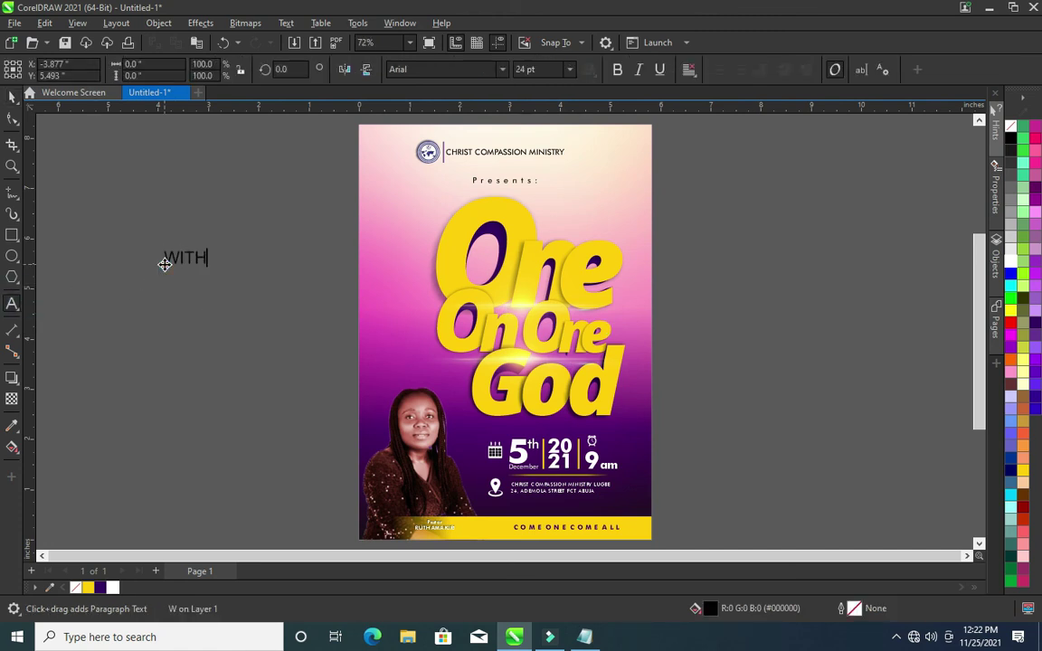
pyautogui.press('BackSpace')
pyautogui.press('BackSpace')
pyautogui.press('BackSpace')
pyautogui.press('BackSpace')
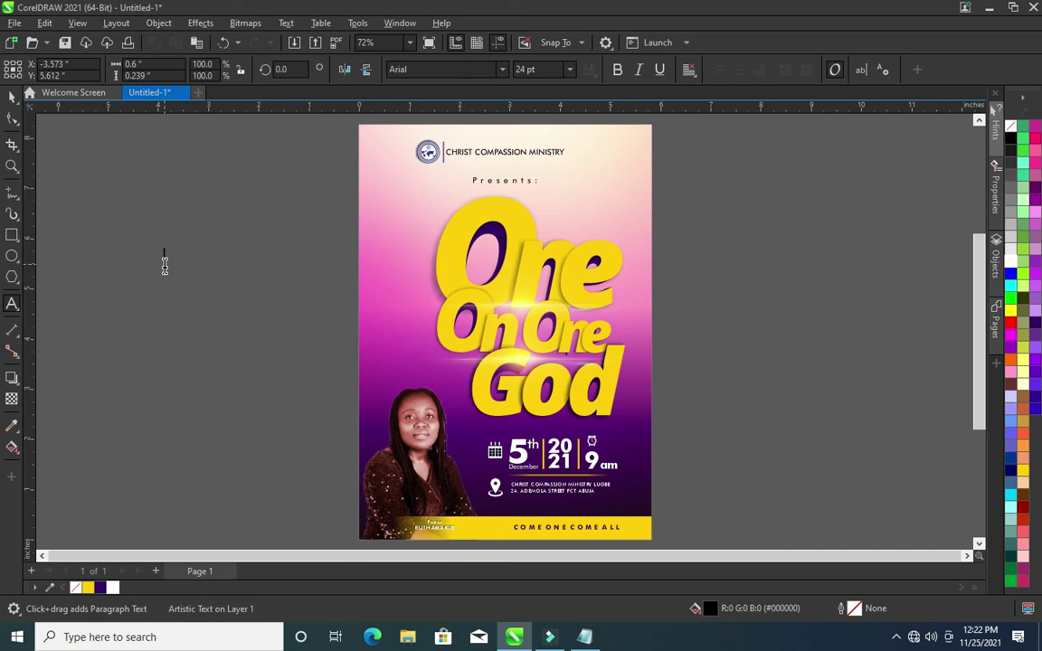
pyautogui.press('Escape')
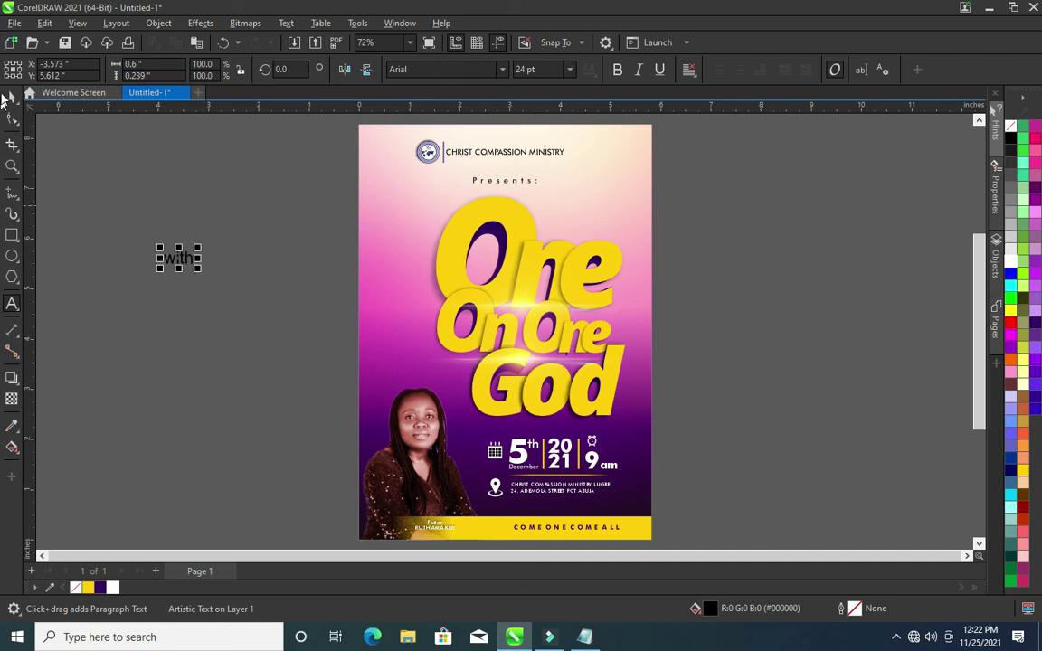
# Enlarge 'with' and set it in a script font
pyautogui.moveTo(199, 270); pyautogui.dragTo(279, 303)
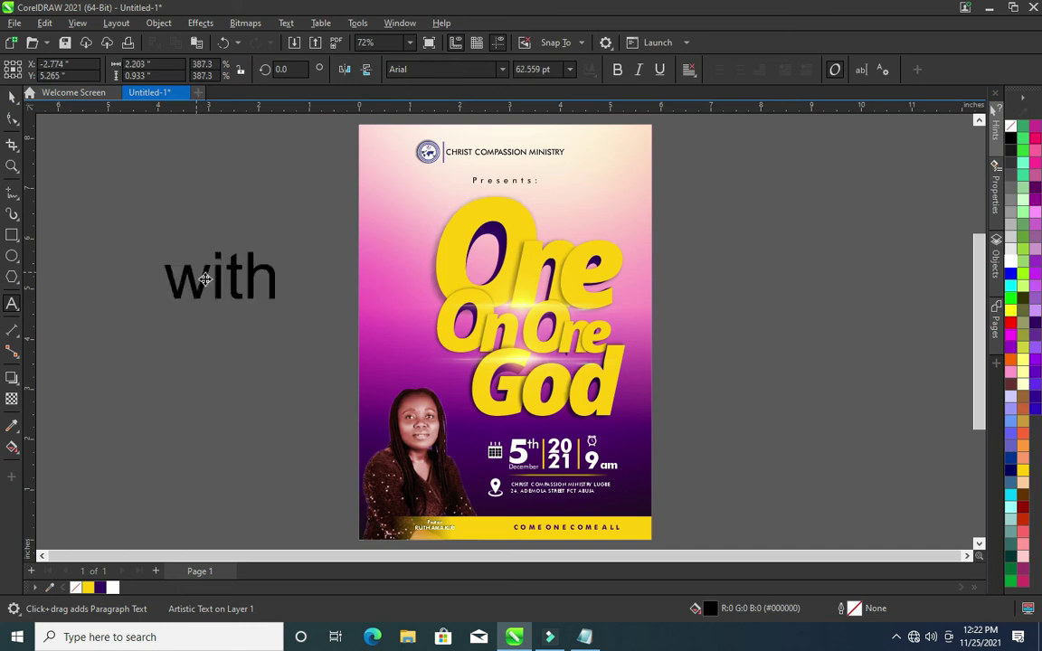
pyautogui.click(498, 69)
pyautogui.click(442, 170)
pyautogui.click(181, 285)
pyautogui.click(154, 230)
pyautogui.click(192, 283)
# Move 'with' onto the title over 'On One' and enlarge it slightly
pyautogui.moveTo(193, 283); pyautogui.dragTo(534, 304)
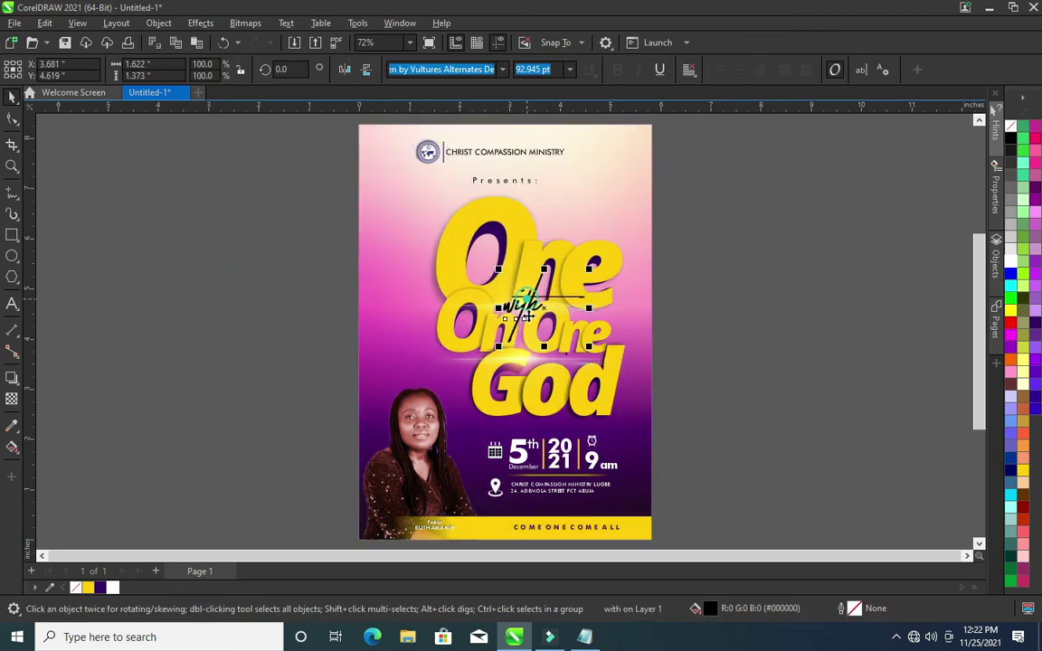
pyautogui.moveTo(527, 315); pyautogui.dragTo(536, 345)
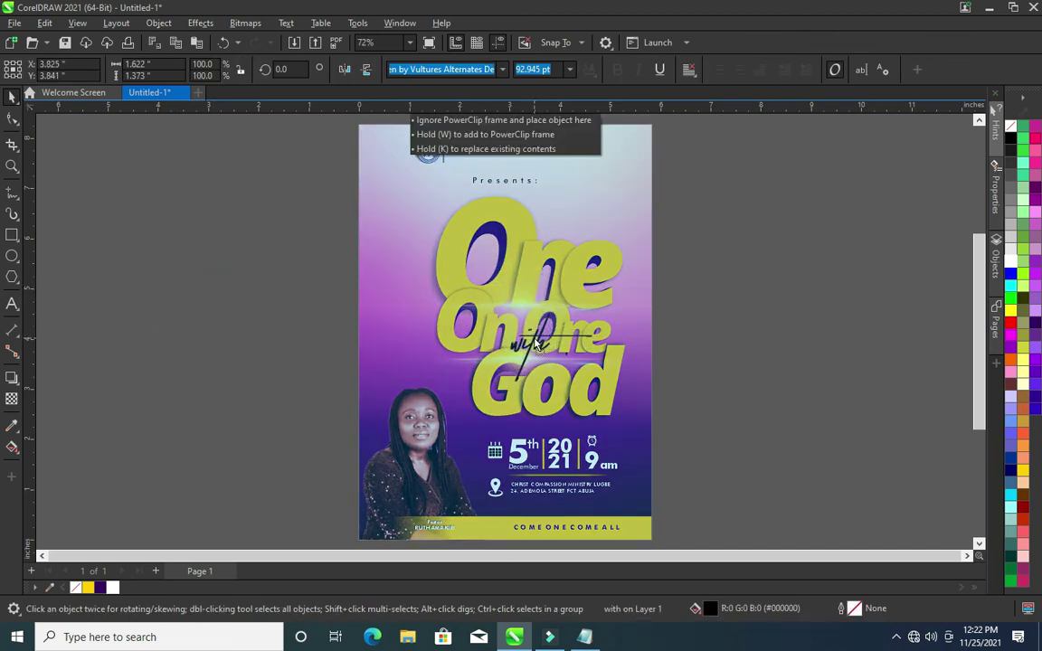
pyautogui.moveTo(537, 344); pyautogui.dragTo(512, 345)
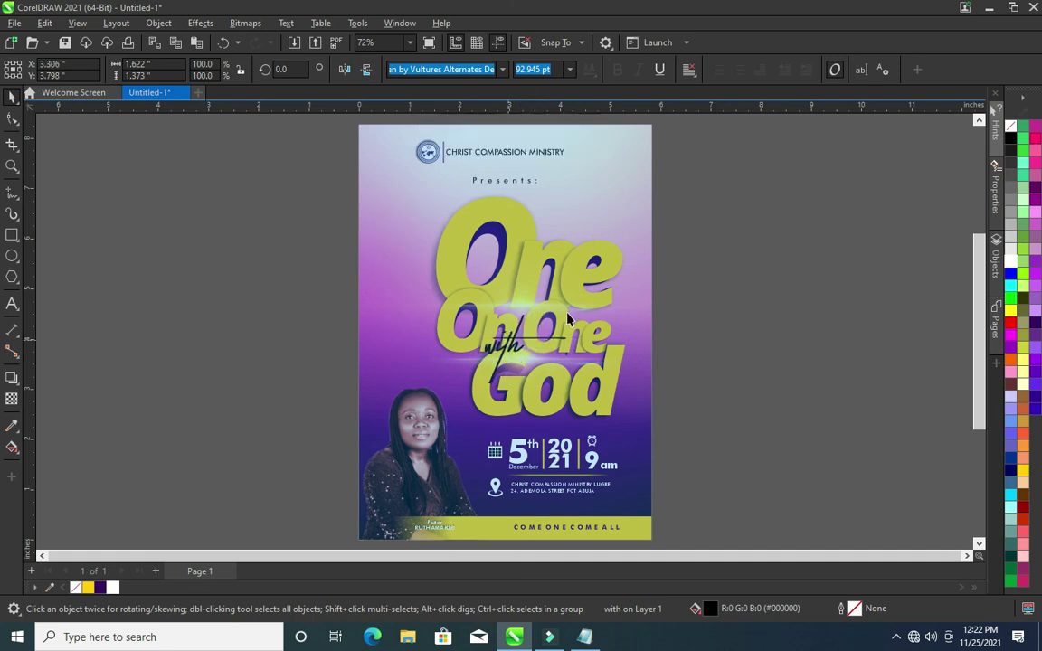
pyautogui.moveTo(568, 319); pyautogui.dragTo(543, 327)
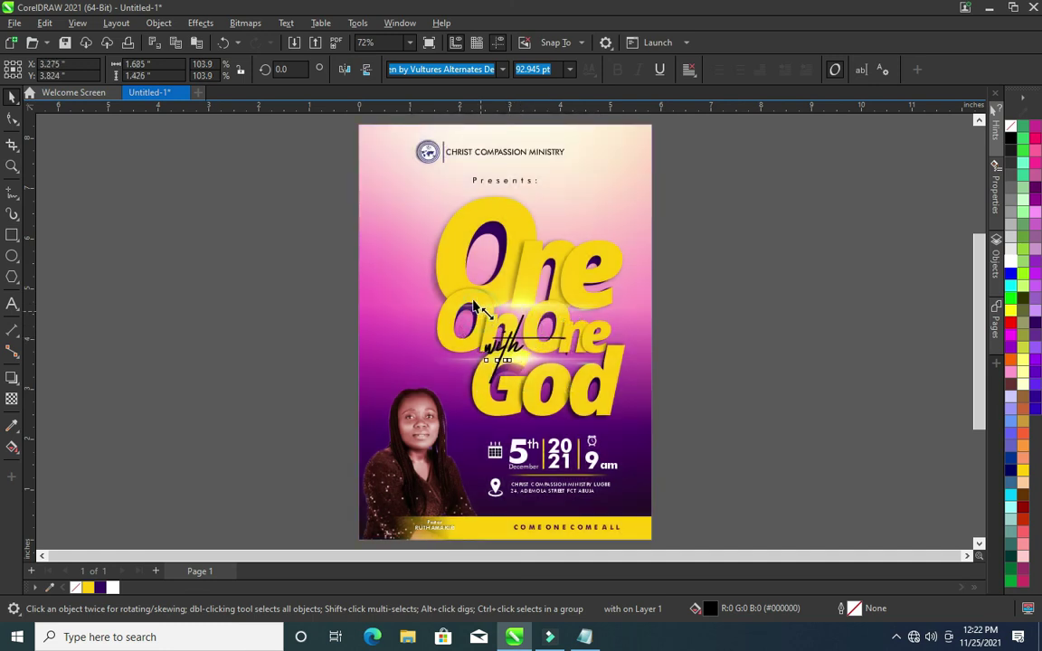
pyautogui.moveTo(479, 312); pyautogui.dragTo(467, 299)
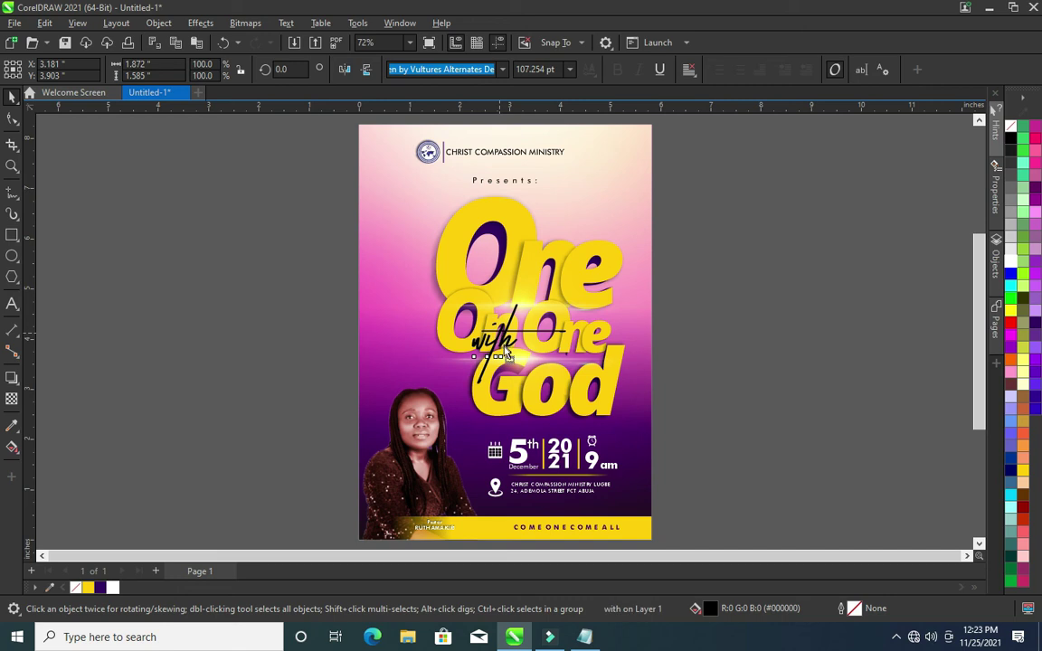
pyautogui.moveTo(507, 354); pyautogui.dragTo(514, 368)
# Fill 'with' white and give it a deep purple outline colour
pyautogui.click(12, 98)
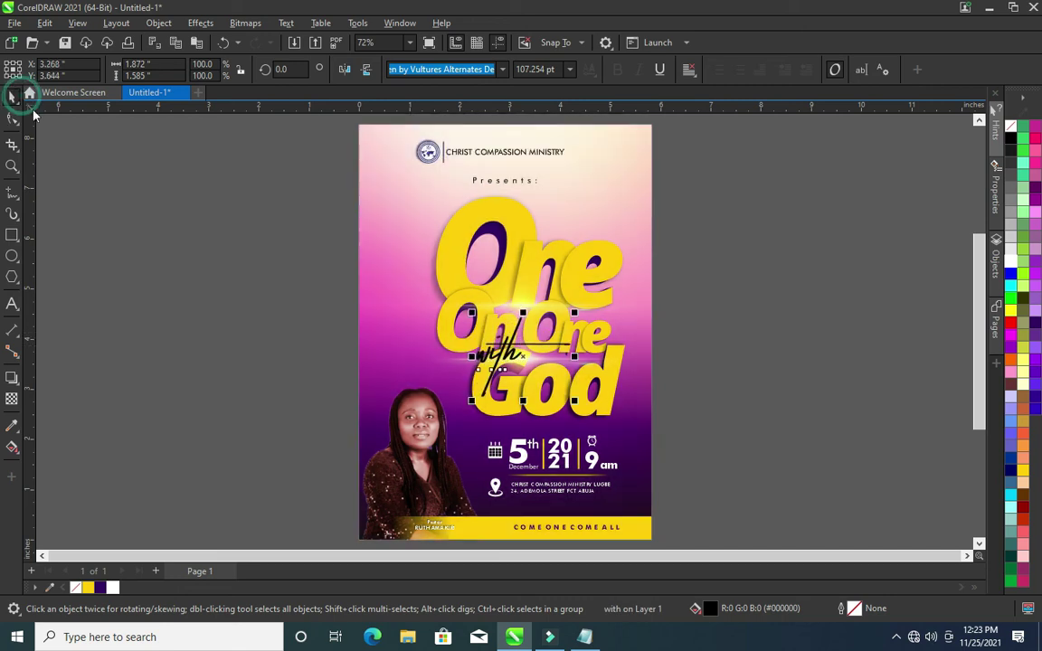
pyautogui.click(115, 589)
pyautogui.rightClick(100, 588)
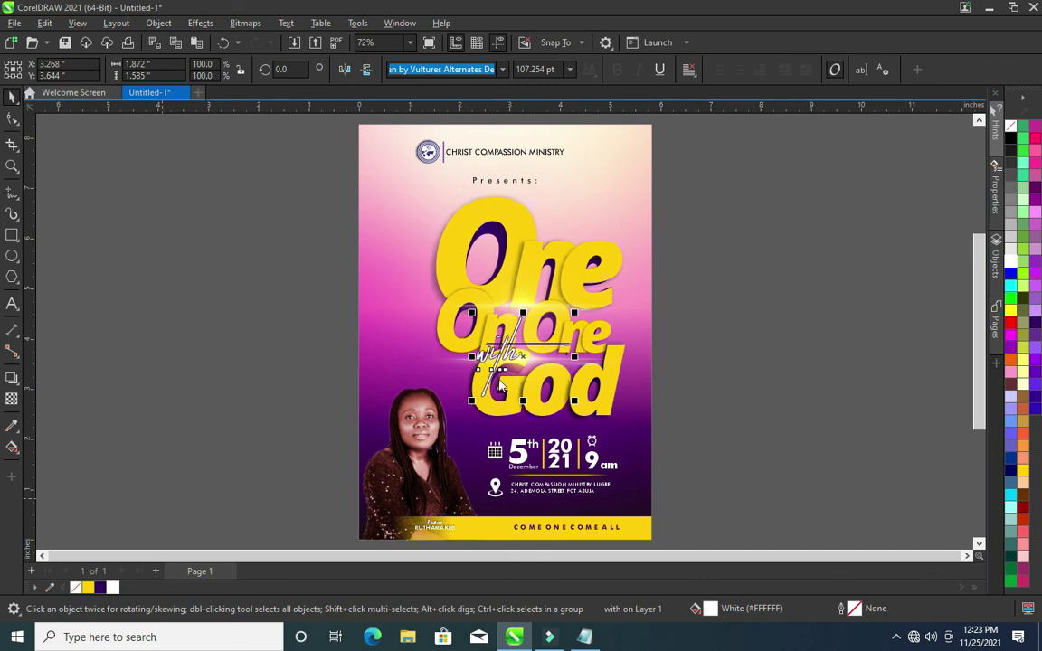
# Set the outline on 'with' to 3 pt, scaled with the object and behind the fill
pyautogui.doubleClick(855, 611)
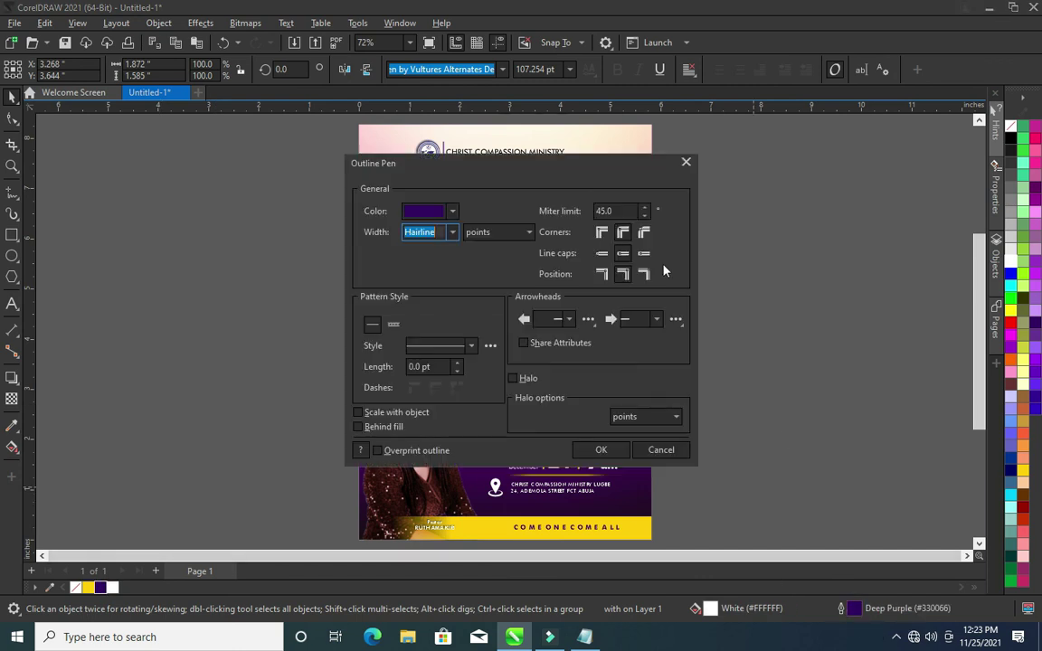
pyautogui.moveTo(575, 172); pyautogui.dragTo(820, 166)
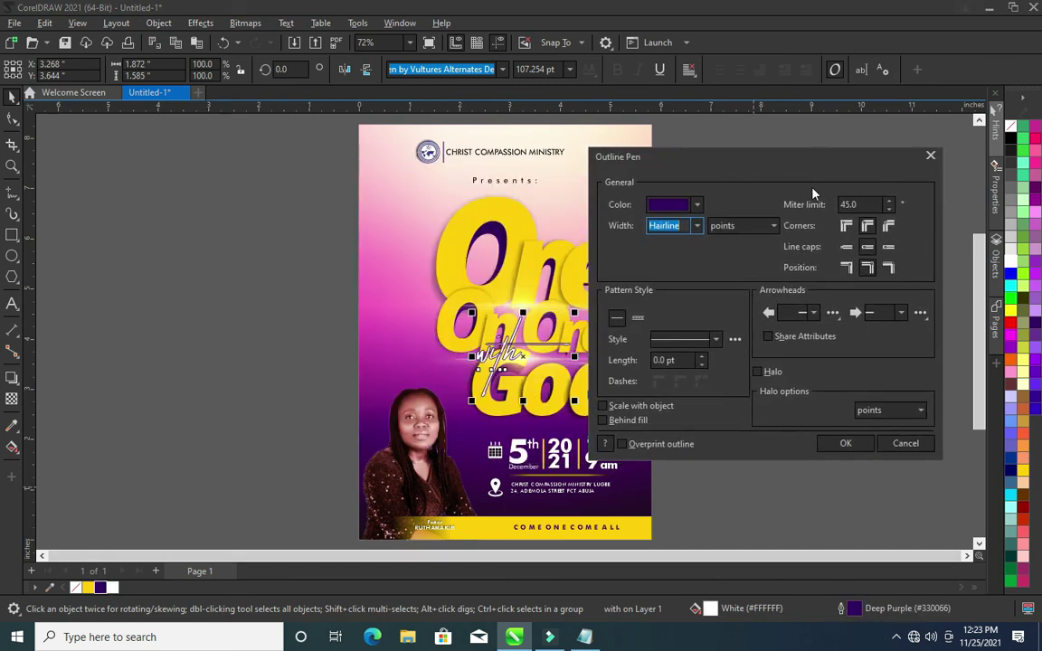
pyautogui.click(697, 226)
pyautogui.click(659, 317)
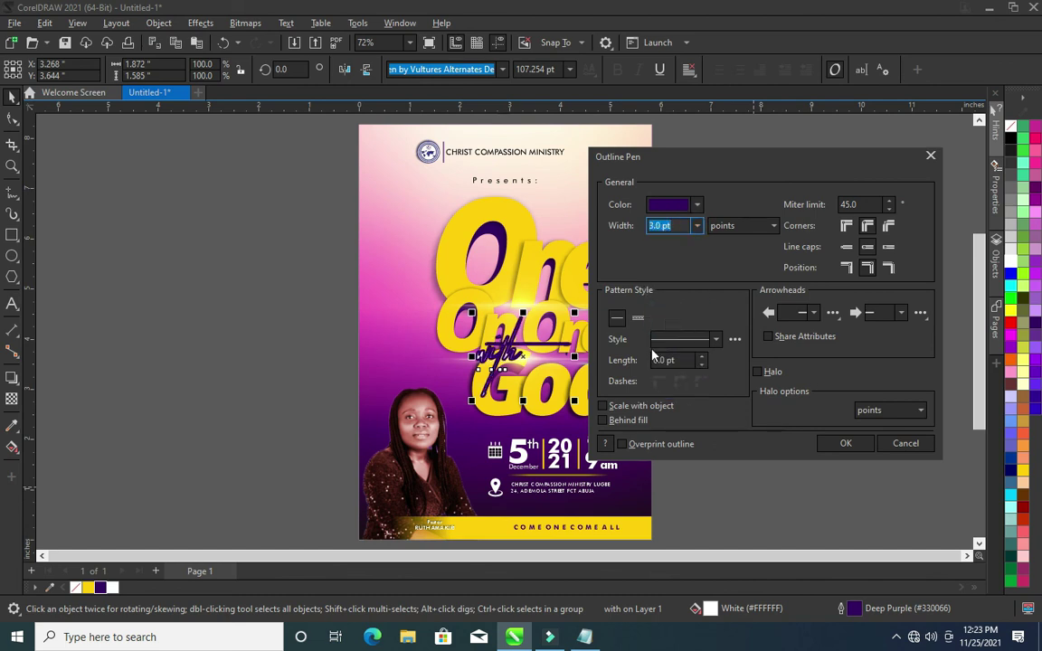
pyautogui.click(602, 406)
pyautogui.click(603, 420)
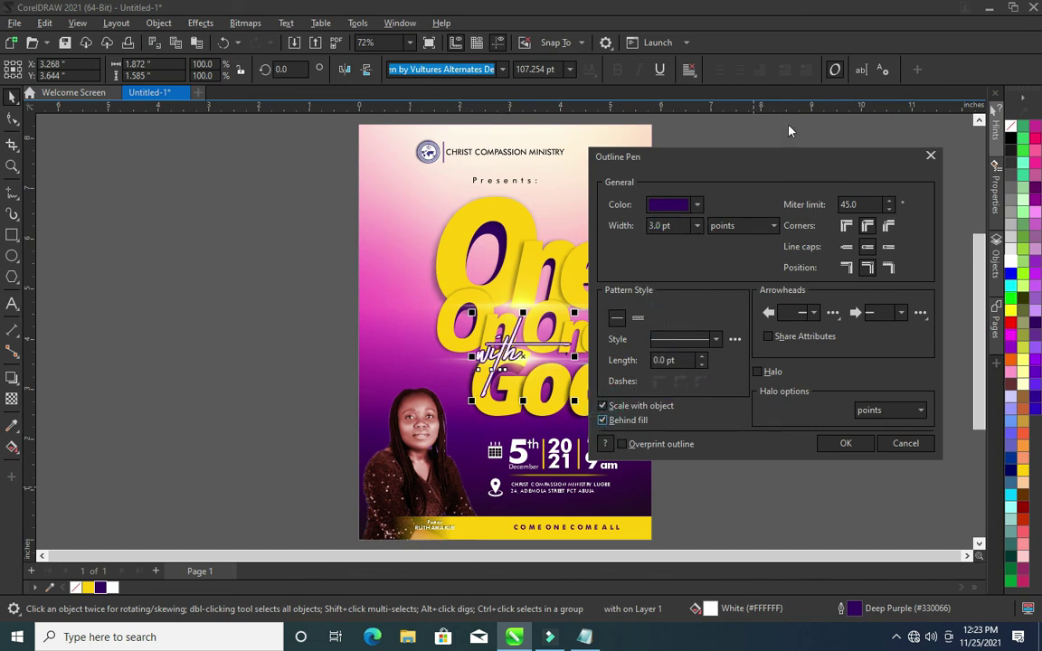
pyautogui.moveTo(789, 161); pyautogui.dragTo(825, 158)
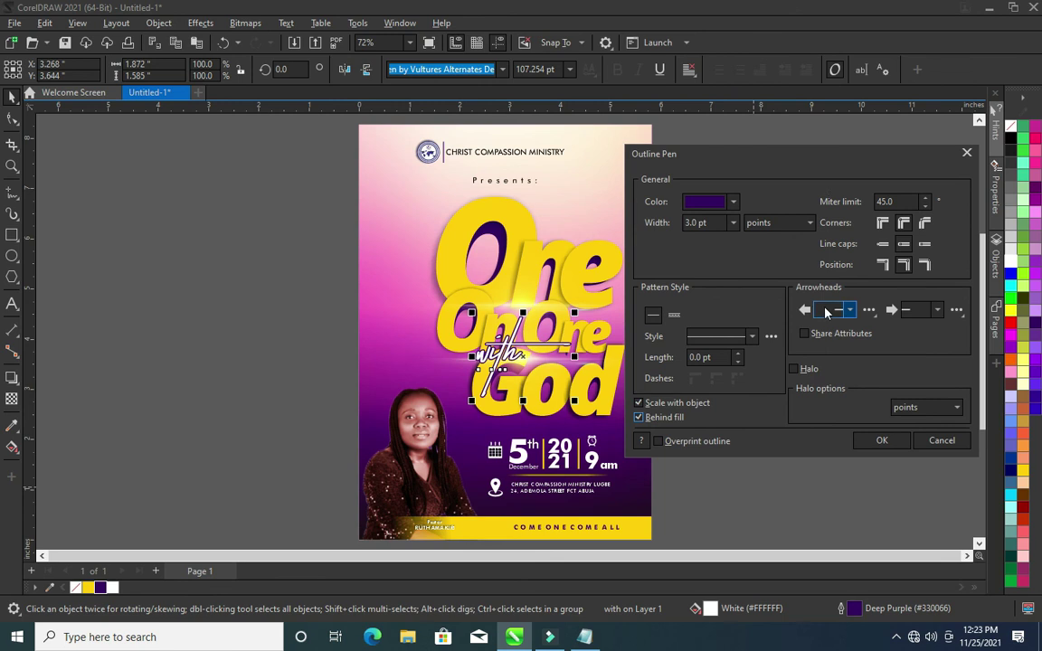
pyautogui.click(882, 440)
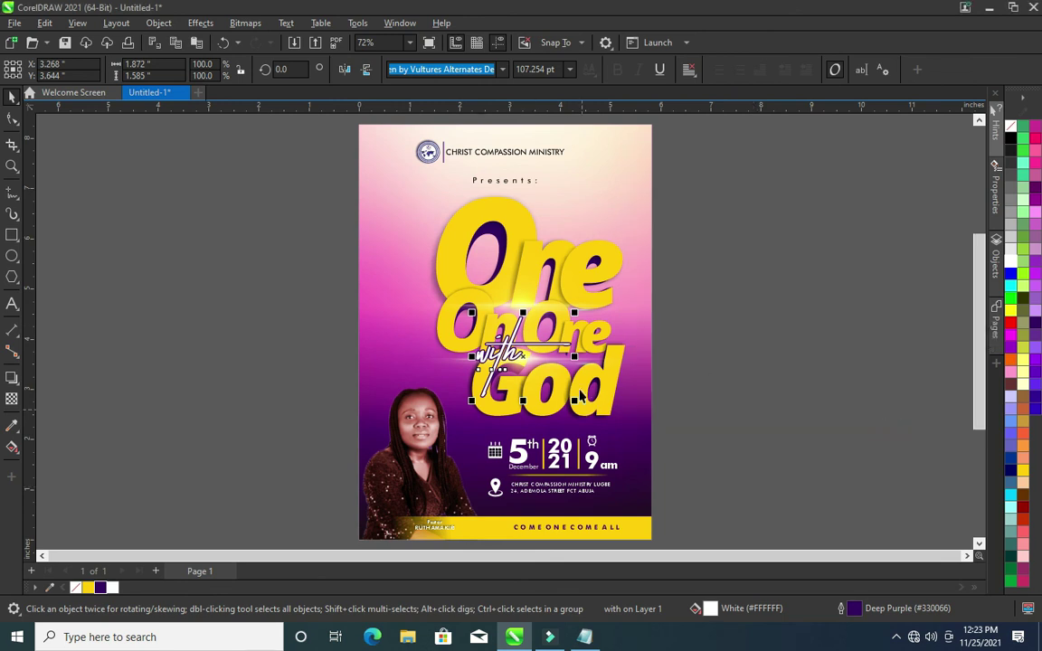
# Shrink 'with' slightly and shift it right over 'One'
pyautogui.moveTo(575, 314); pyautogui.dragTo(557, 328)
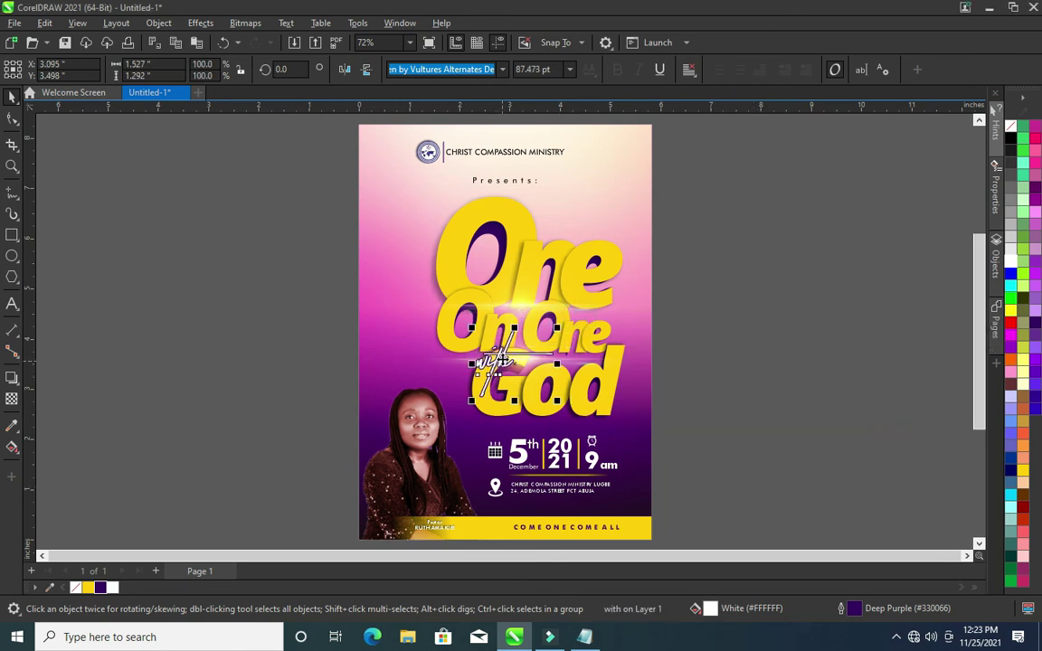
pyautogui.moveTo(497, 346); pyautogui.dragTo(583, 348)
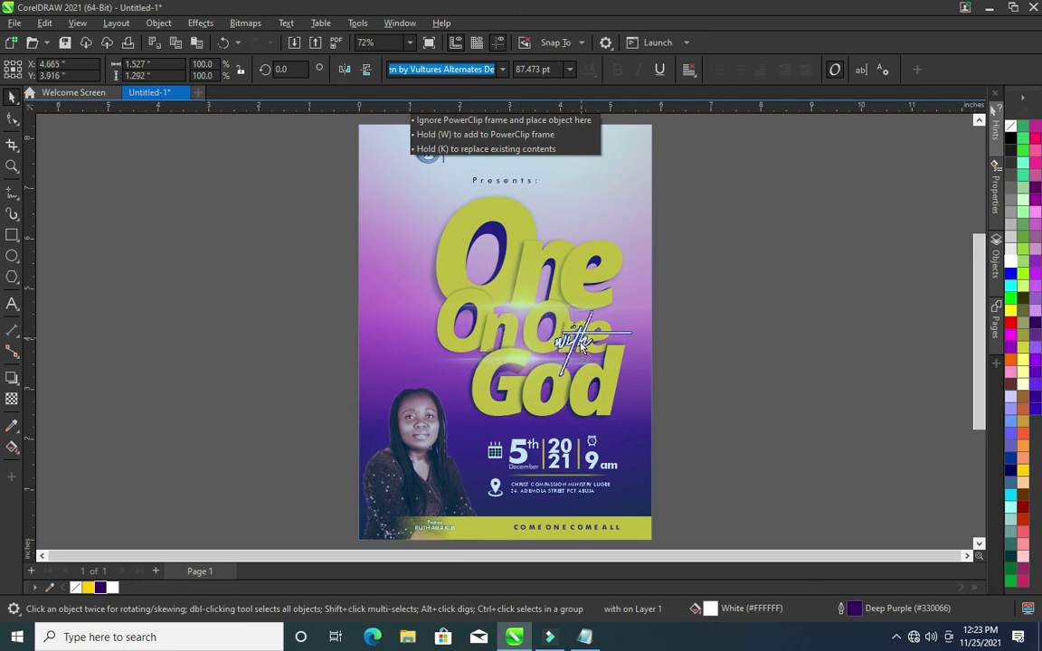
pyautogui.moveTo(583, 349); pyautogui.dragTo(453, 383)
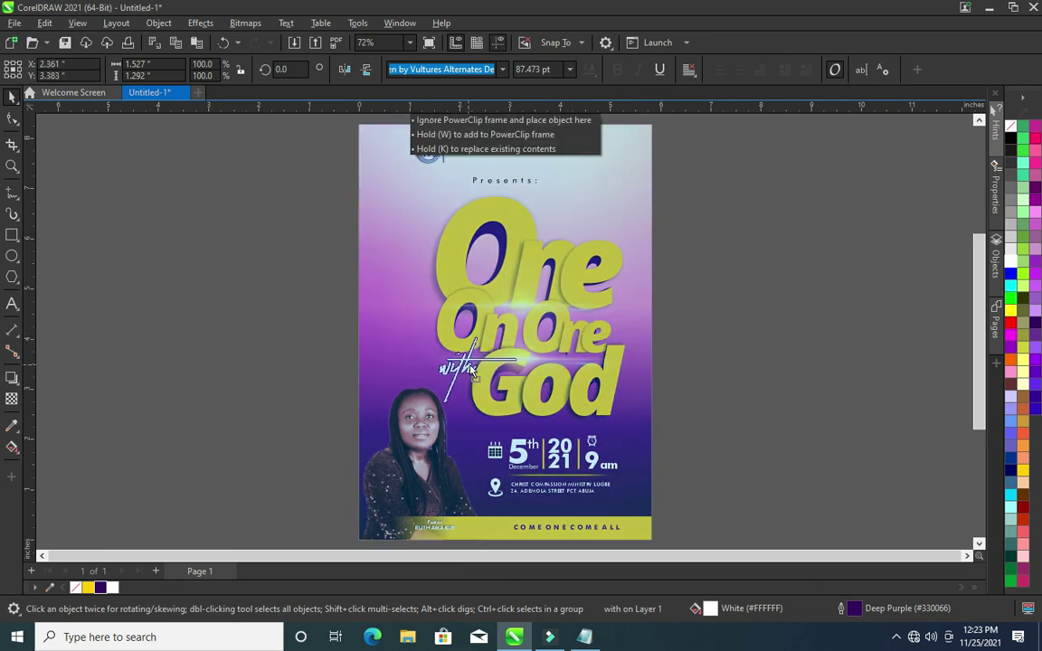
# Shrink 'with' to about 79% and tuck it left of 'God' beneath 'On One'
pyautogui.moveTo(522, 334); pyautogui.dragTo(461, 371)
pyautogui.scroll(2, 461, 371)
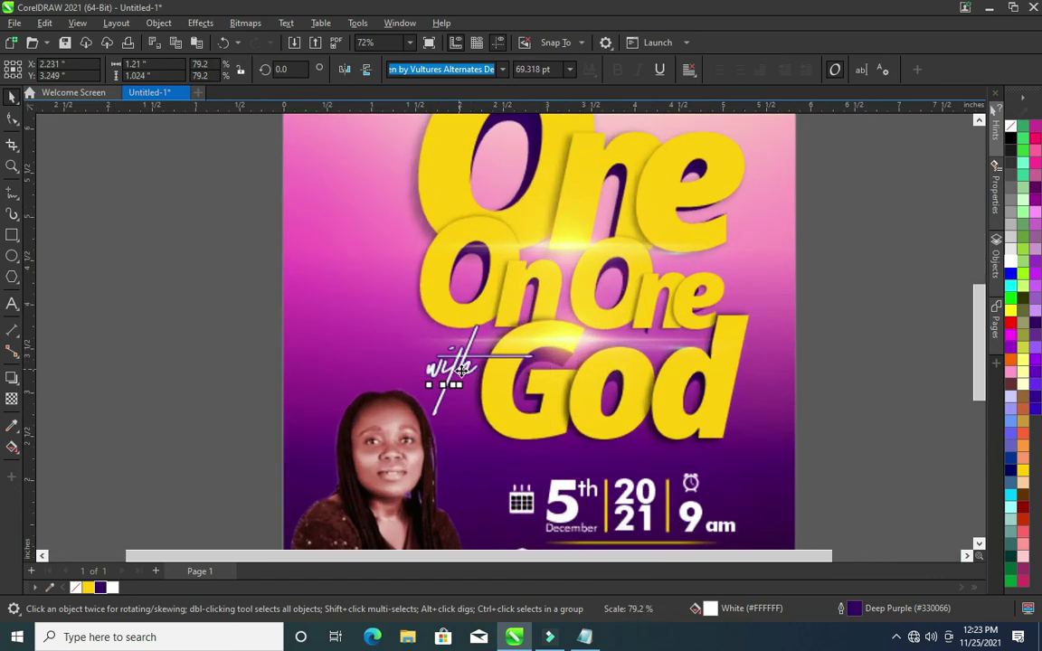
pyautogui.click(457, 378)
pyautogui.scroll(3, 455, 386)
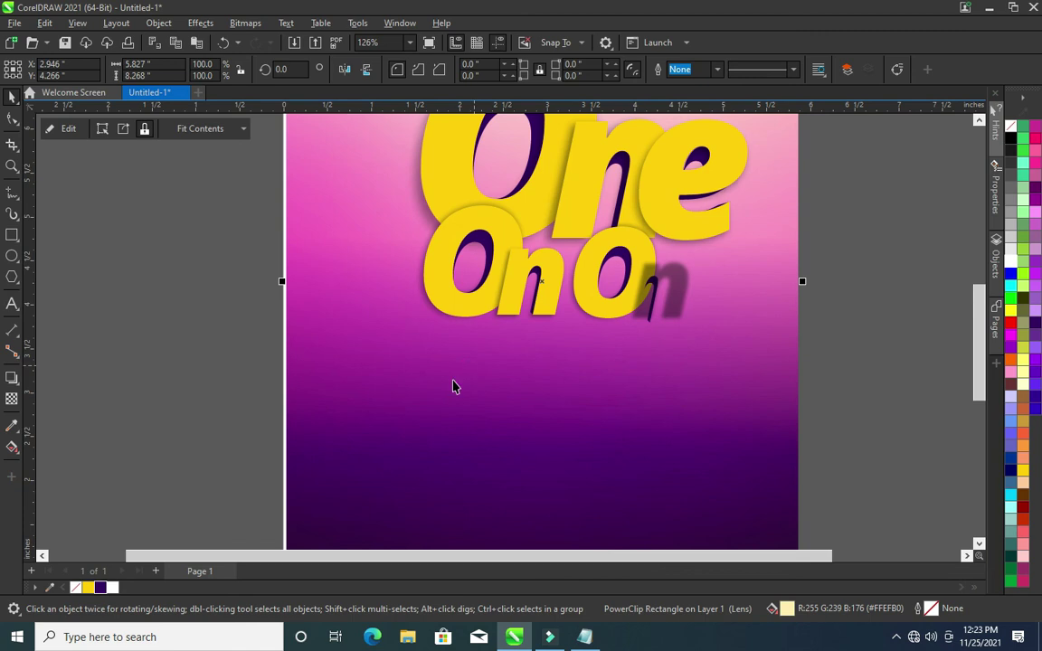
pyautogui.click(448, 367)
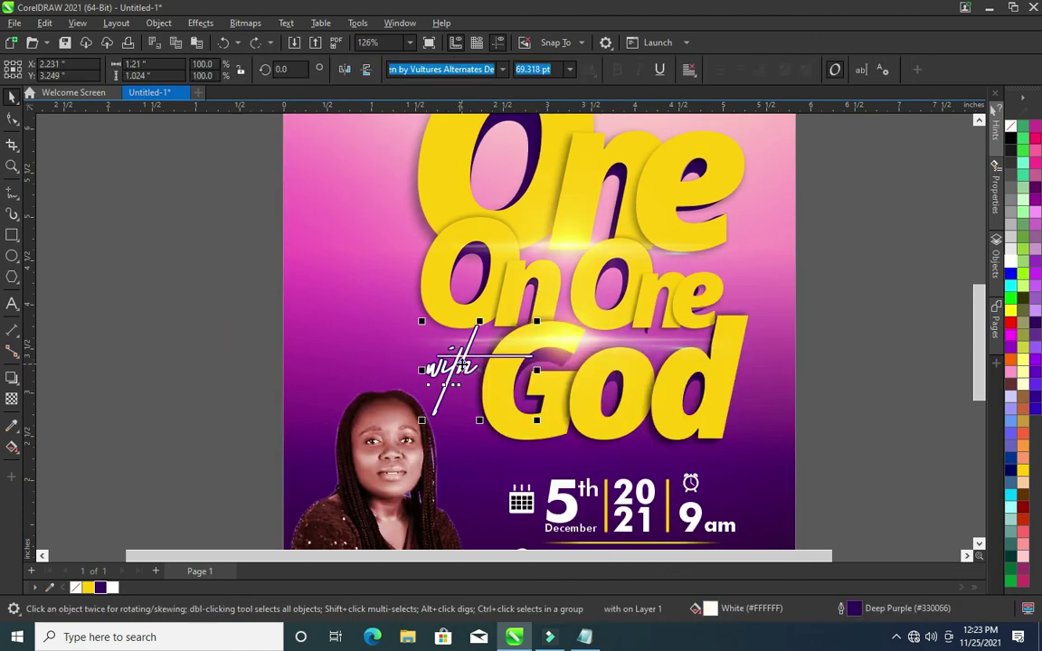
pyautogui.moveTo(459, 363); pyautogui.dragTo(470, 341)
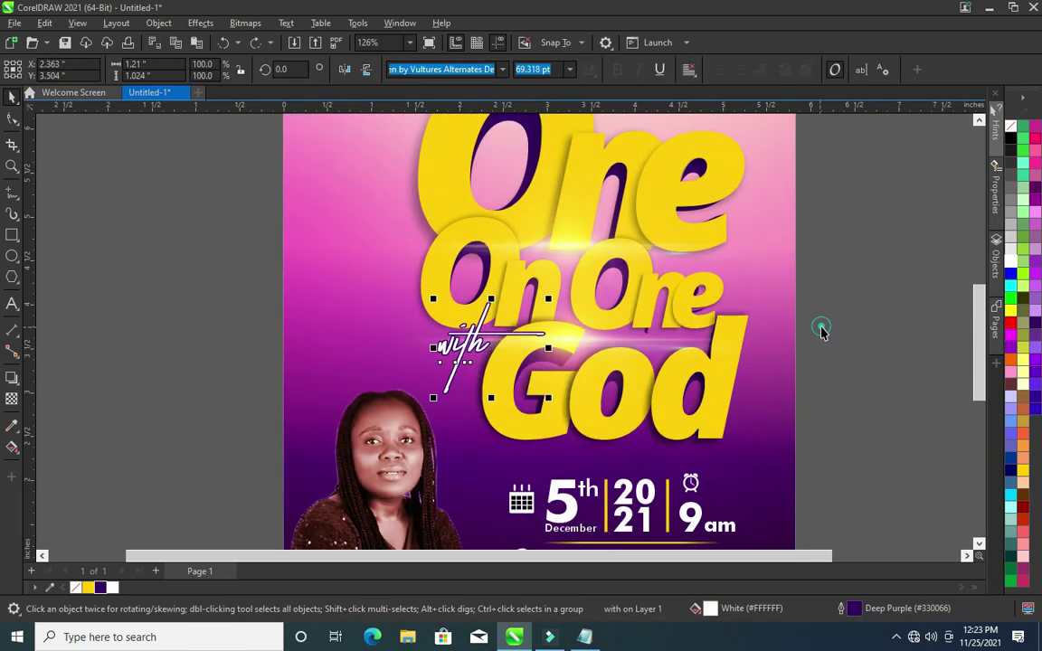
pyautogui.press('Escape')
pyautogui.hotkey('shift', 'F4')
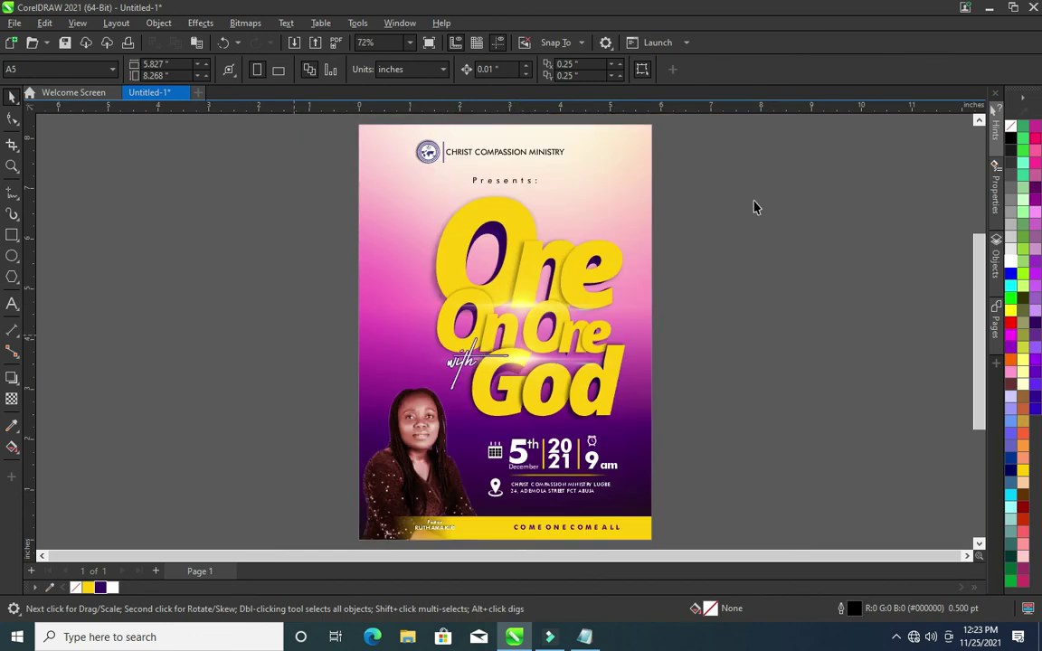
pyautogui.scroll(-1, 571, 201)
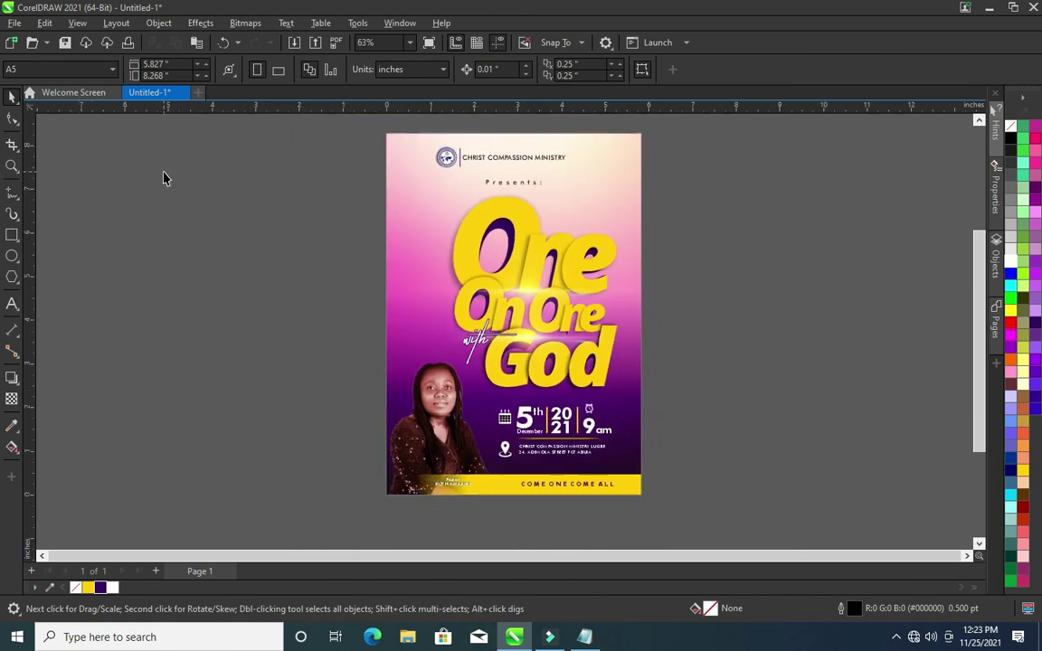
# Select the background frame and open its PowerClip contents for editing
pyautogui.hotkey('shift', 'F4')
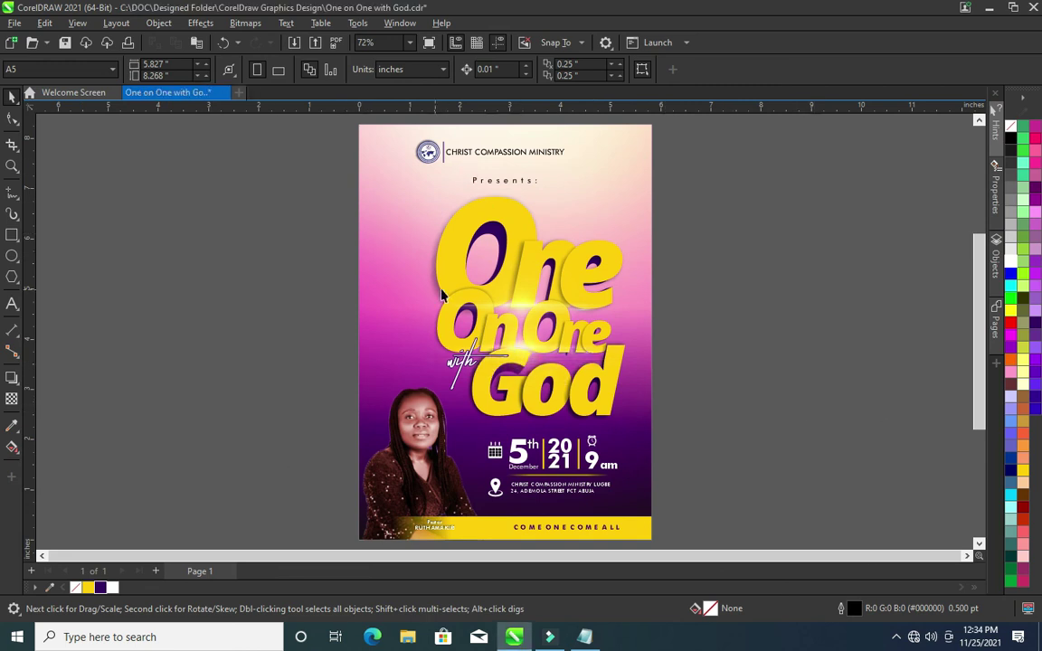
pyautogui.click(395, 286)
pyautogui.click(66, 129)
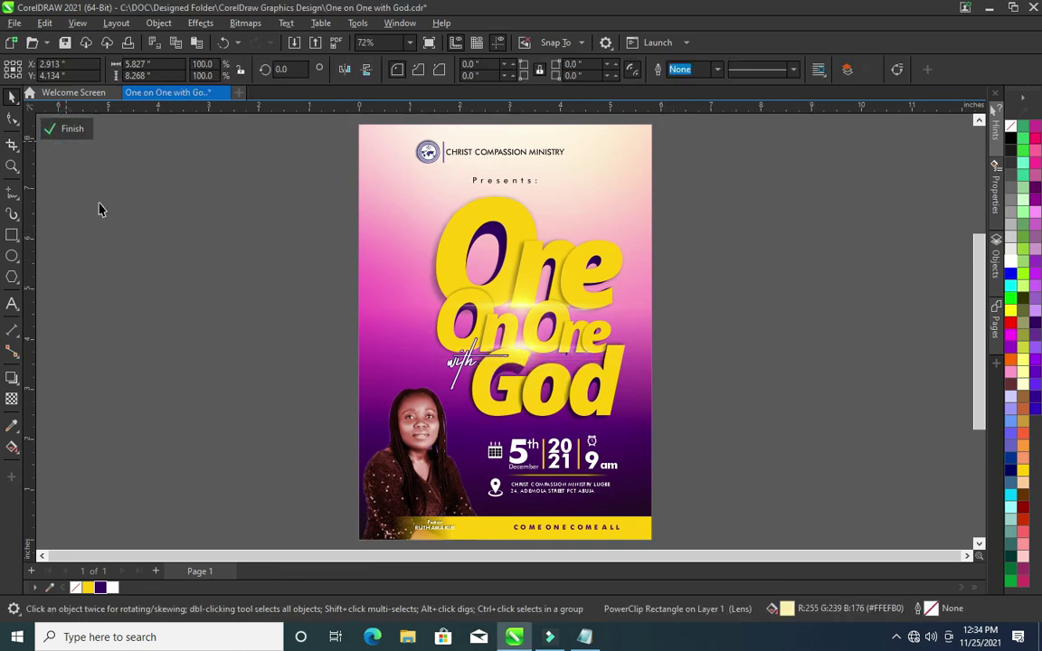
# Import the praying-hands photo (the 10-ways-to-worship-god image) into the flyer
pyautogui.click(293, 43)
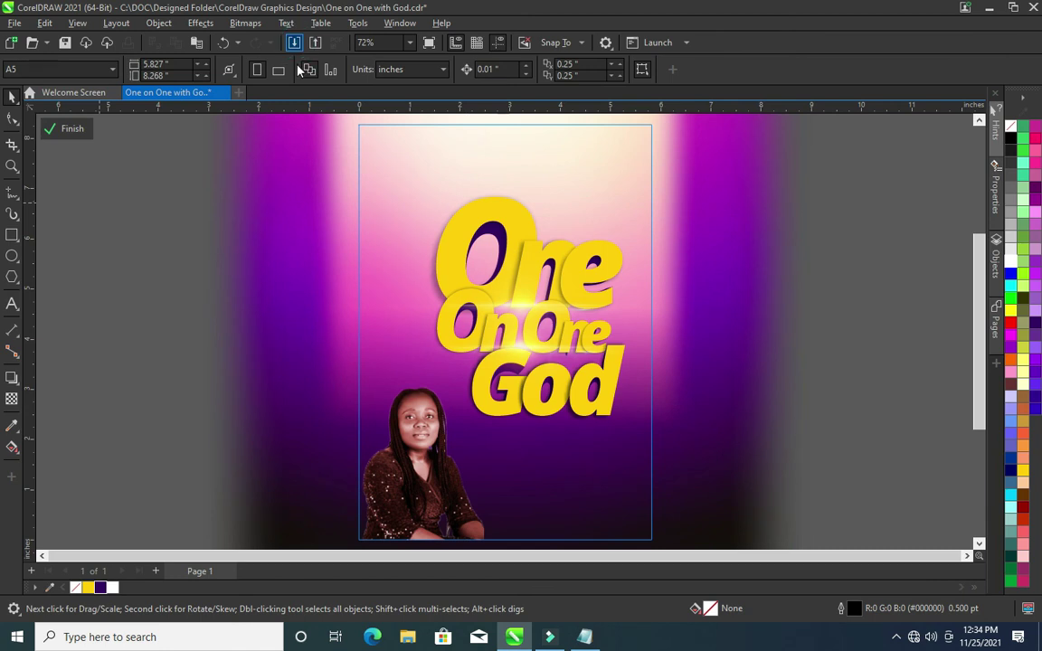
pyautogui.scroll(-5, 469, 283)
pyautogui.scroll(-2, 468, 282)
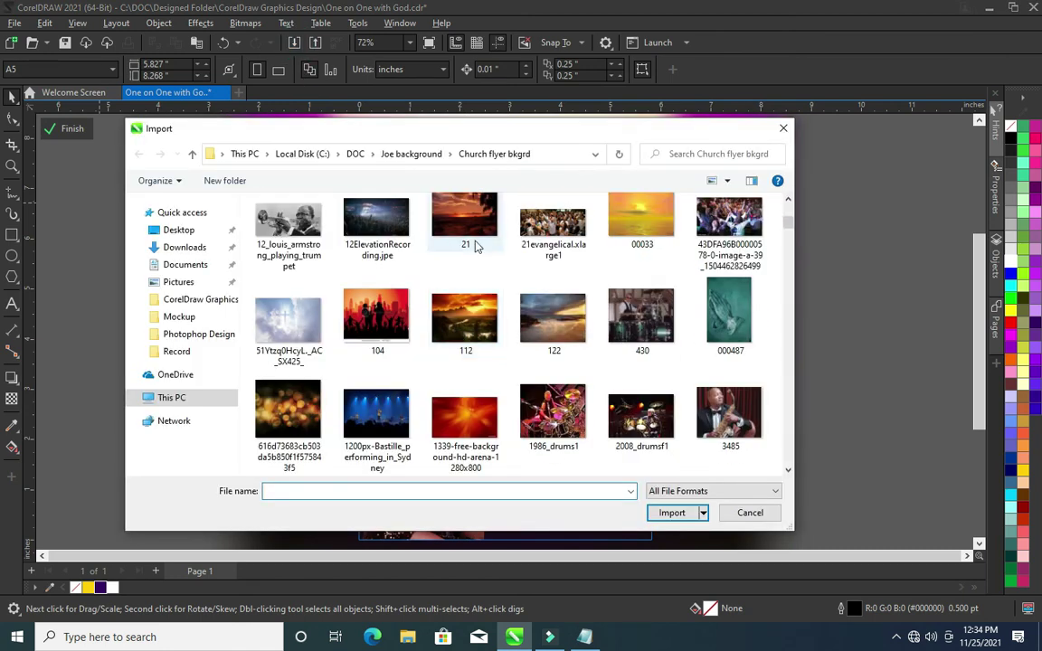
pyautogui.scroll(2, 468, 283)
pyautogui.click(465, 331)
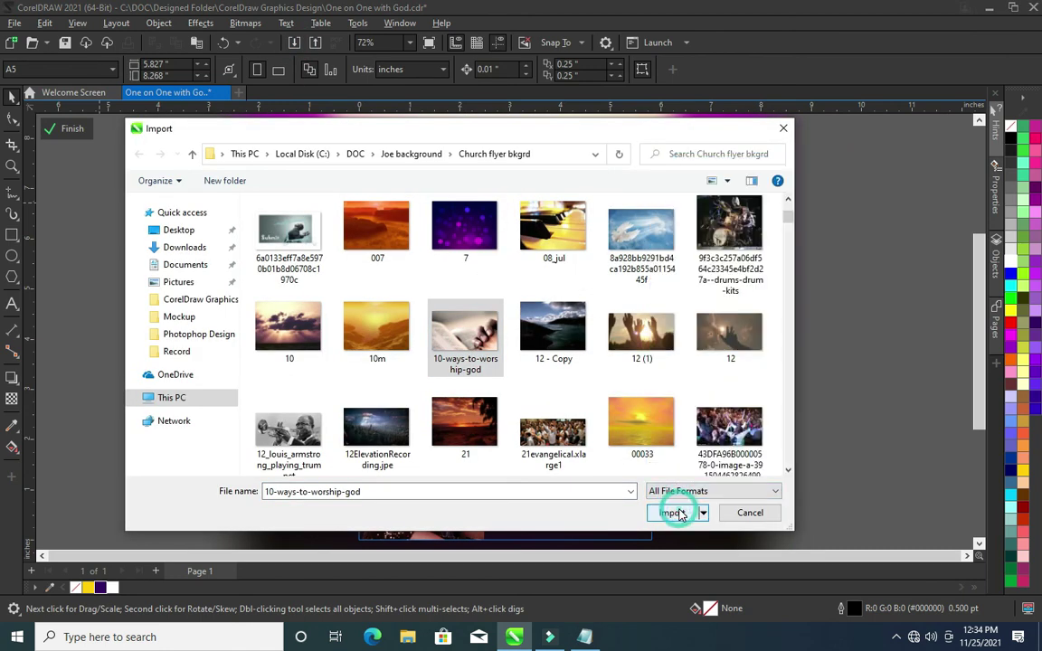
pyautogui.click(674, 513)
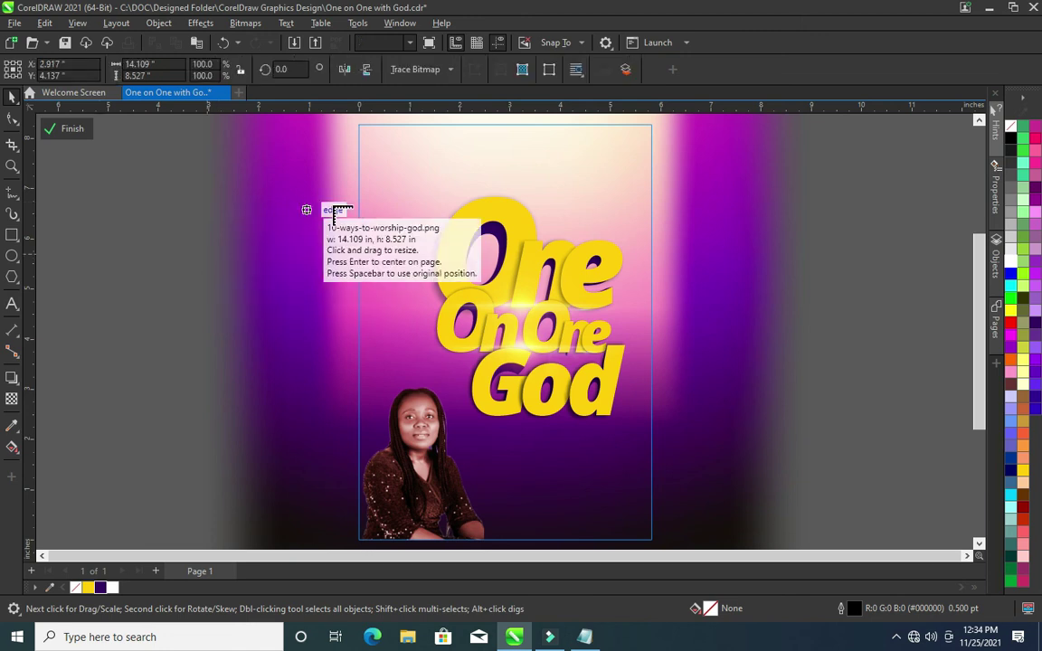
# Size the photo and position it across the top of the flyer, over the title
pyautogui.moveTo(316, 174)
pyautogui.mouseDown()
pyautogui.moveTo(648, 407)
pyautogui.moveTo(674, 444)
pyautogui.mouseUp()
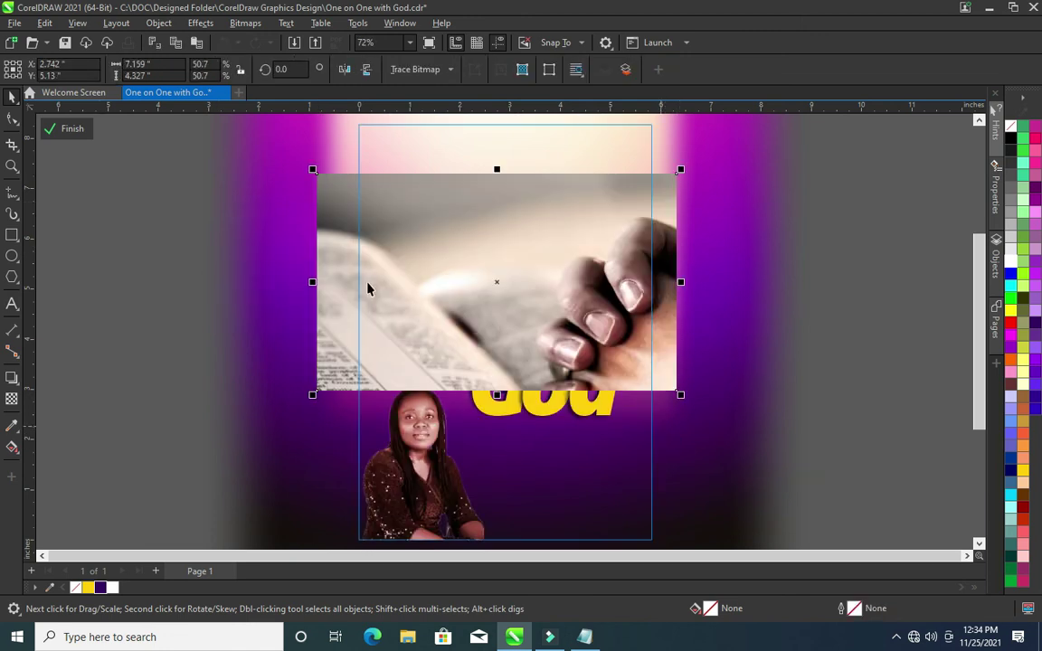
pyautogui.moveTo(533, 246); pyautogui.dragTo(533, 198)
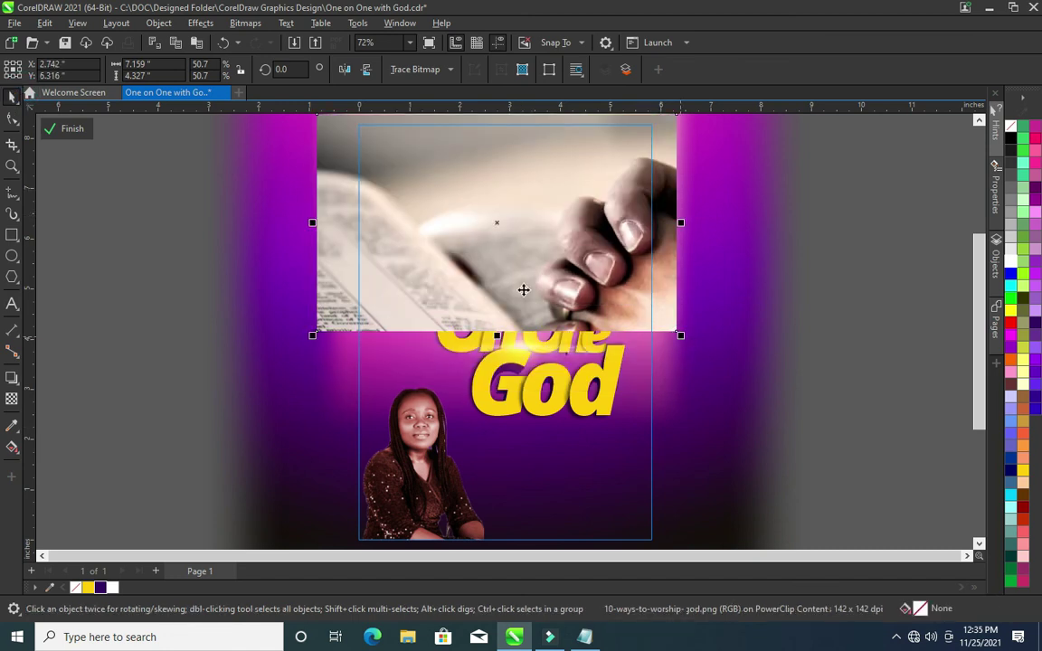
pyautogui.moveTo(630, 323); pyautogui.dragTo(624, 326)
pyautogui.click(11, 401)
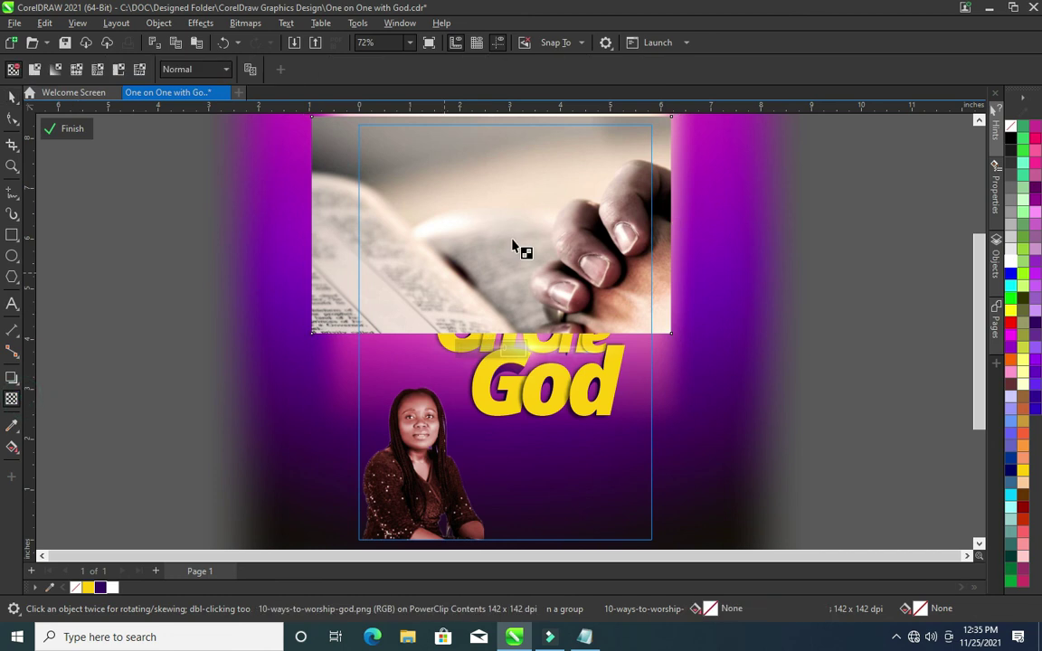
# Give the photo a fountain transparency and convert it to a bitmap
pyautogui.moveTo(499, 290); pyautogui.dragTo(500, 331)
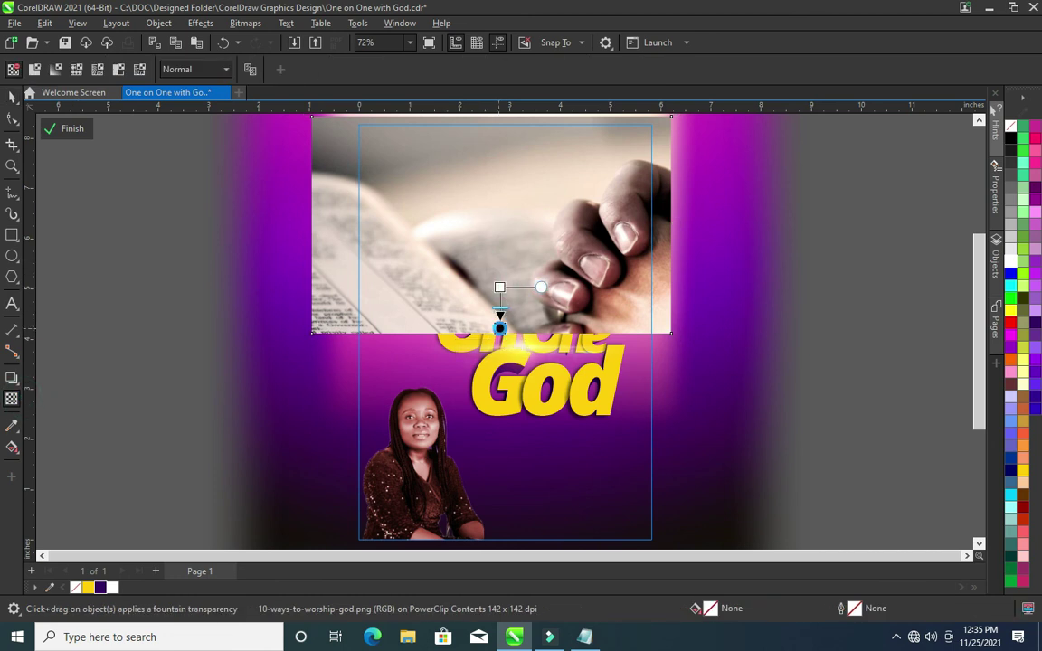
pyautogui.click(246, 23)
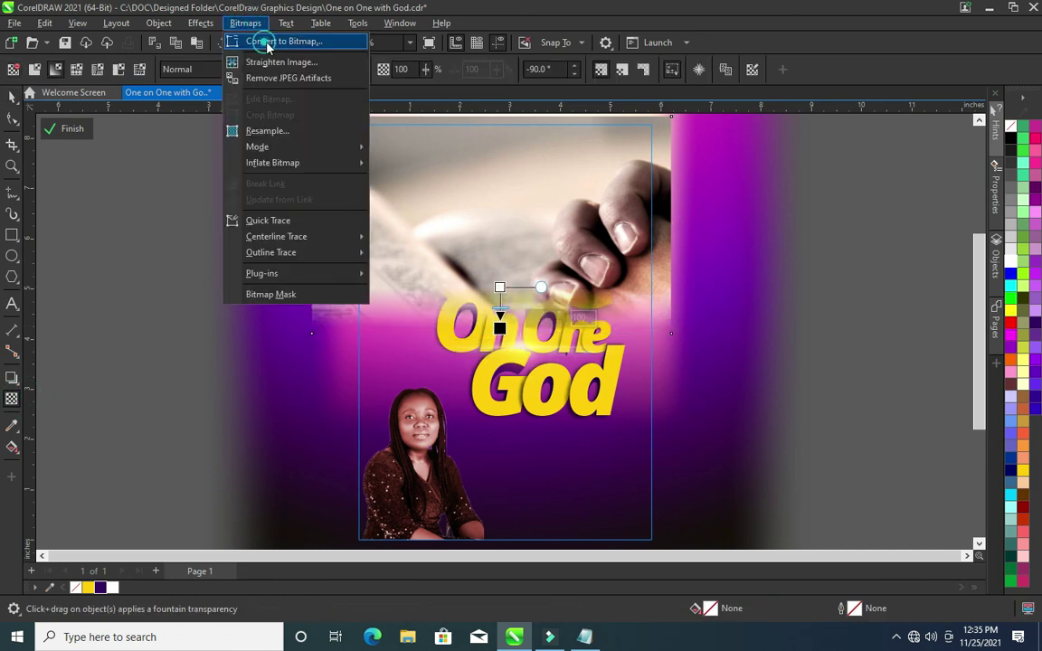
pyautogui.click(267, 42)
pyautogui.click(539, 396)
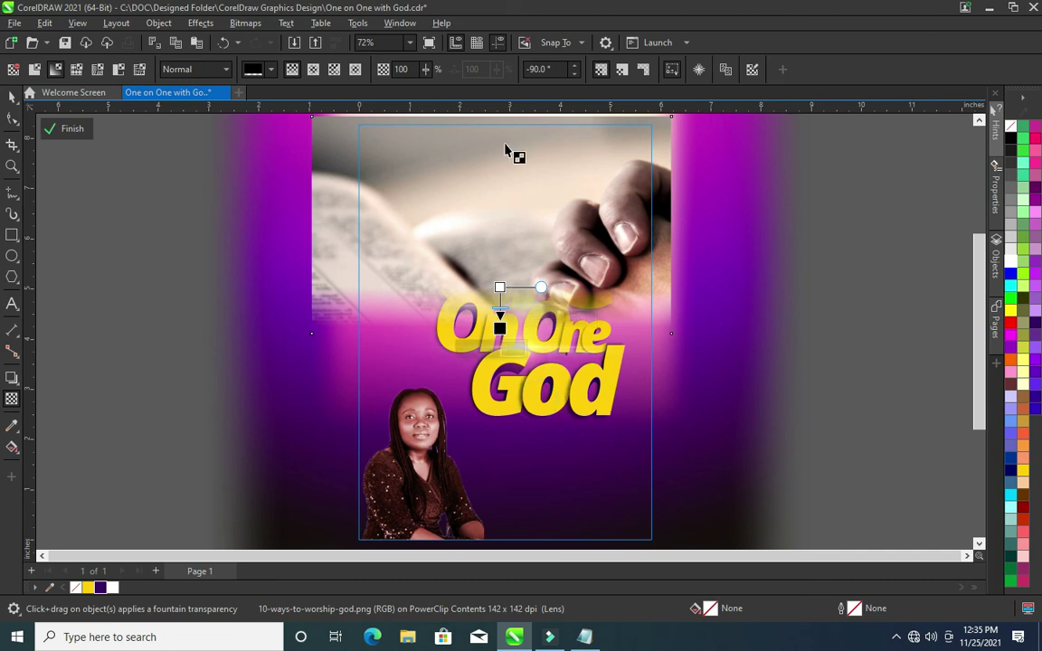
# Replace the old fade with a new vertical fountain transparency running from the photo's top downward
pyautogui.click(978, 119)
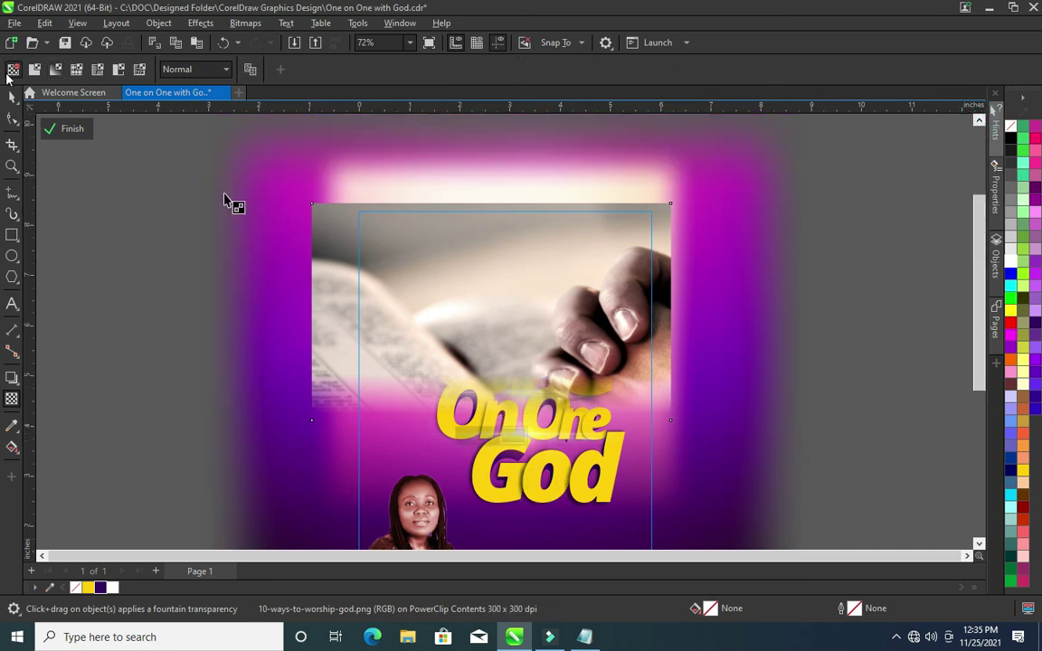
pyautogui.moveTo(502, 230); pyautogui.dragTo(502, 197)
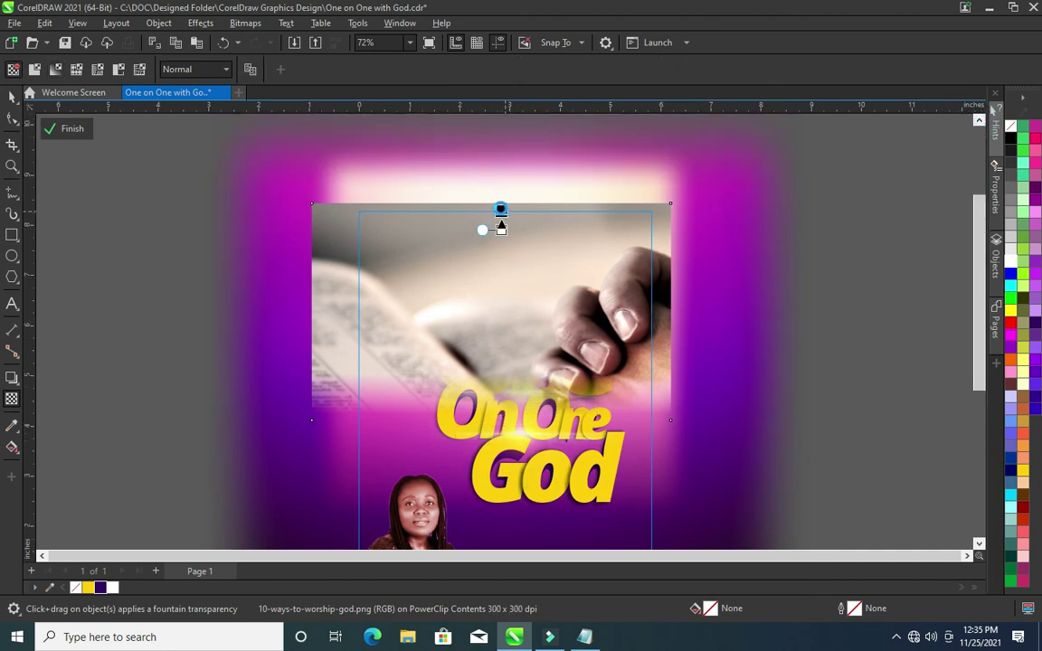
pyautogui.moveTo(502, 209); pyautogui.dragTo(494, 212)
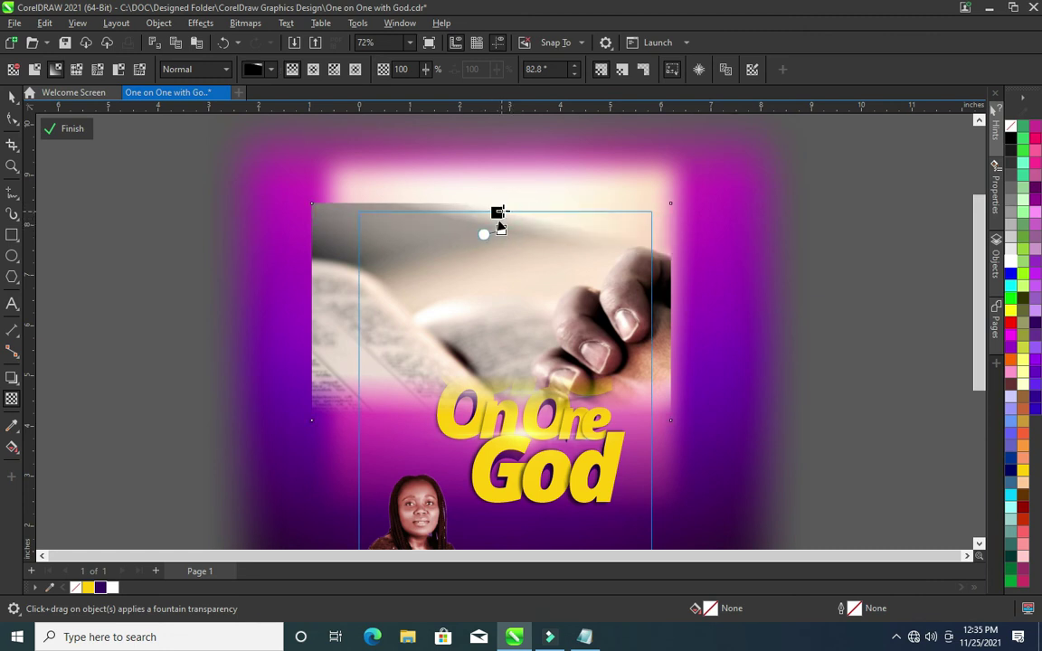
pyautogui.moveTo(501, 229); pyautogui.dragTo(500, 239)
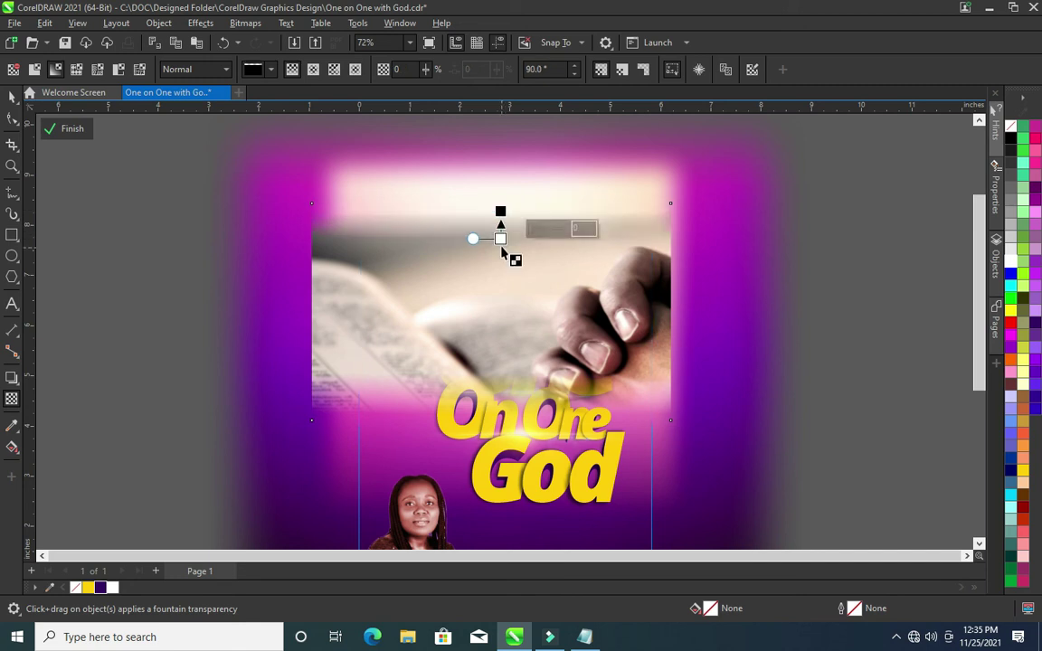
pyautogui.click(13, 94)
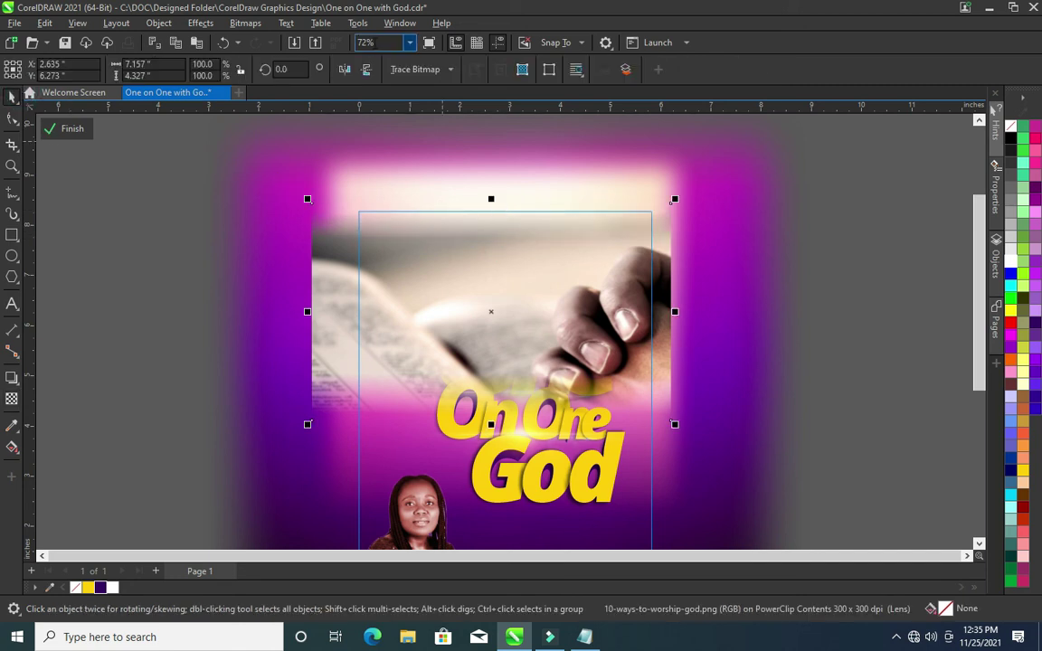
pyautogui.click(15, 398)
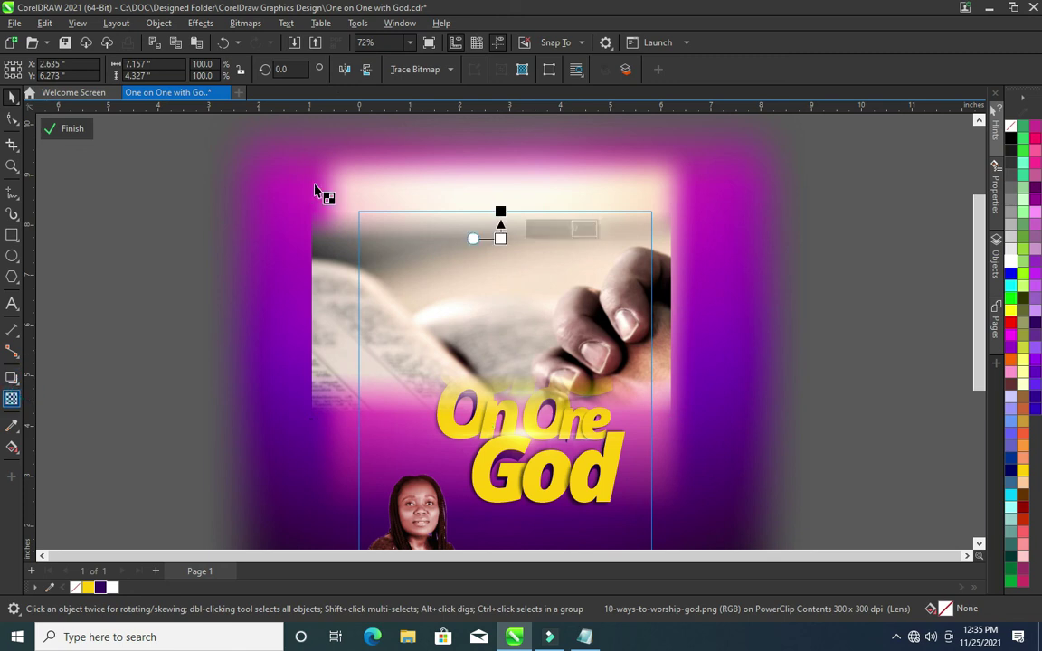
# Try the Color Burn merge mode on the photo's transparency, then settle on Soft Light
pyautogui.click(191, 74)
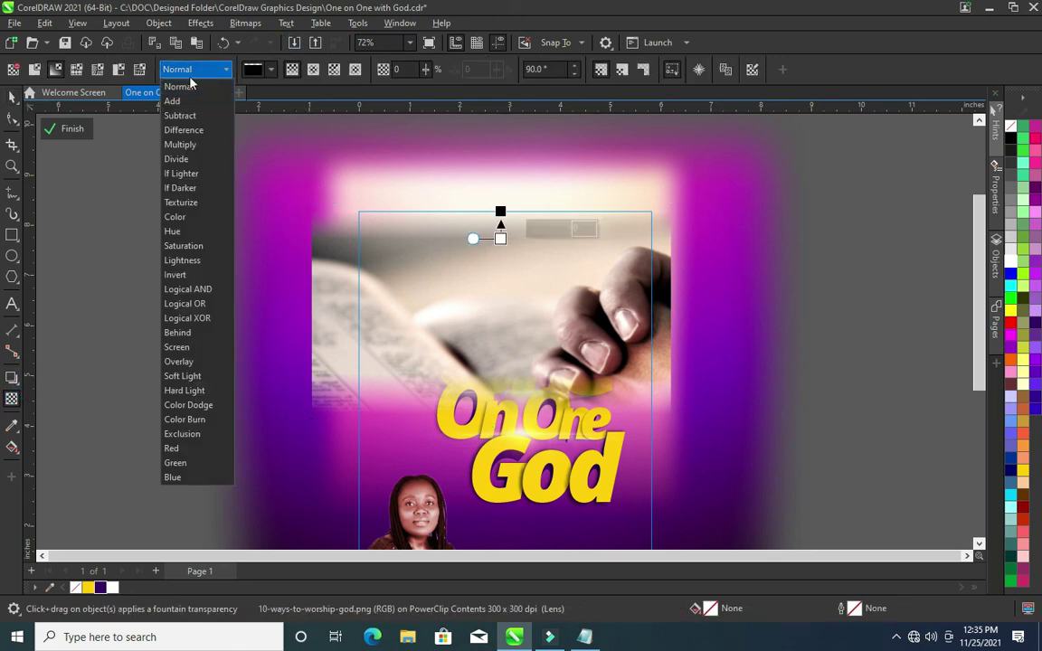
pyautogui.click(172, 418)
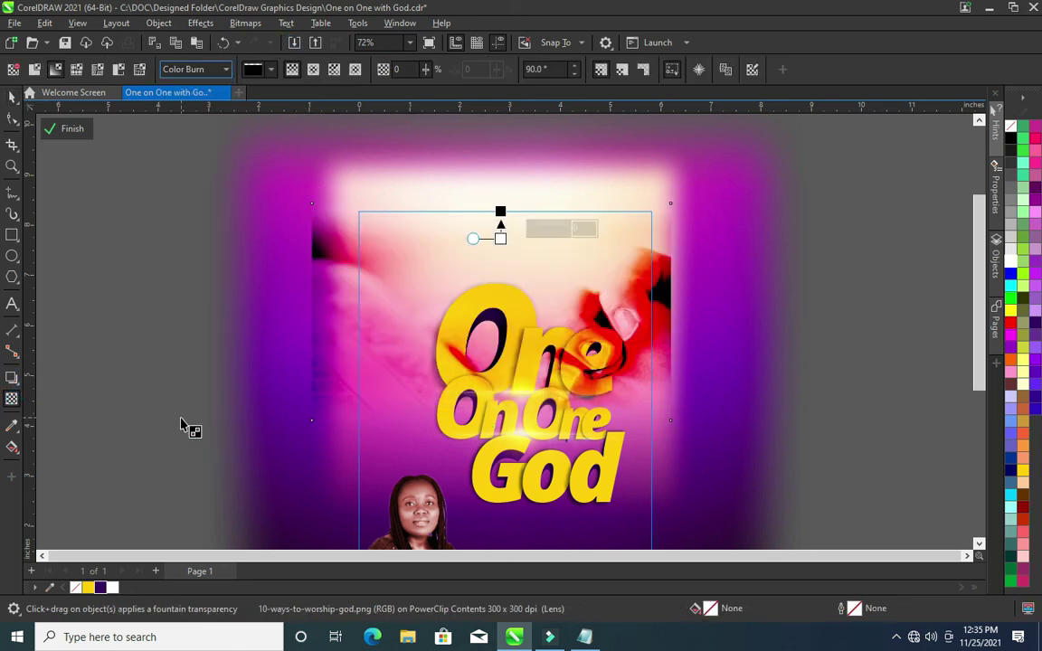
pyautogui.click(199, 69)
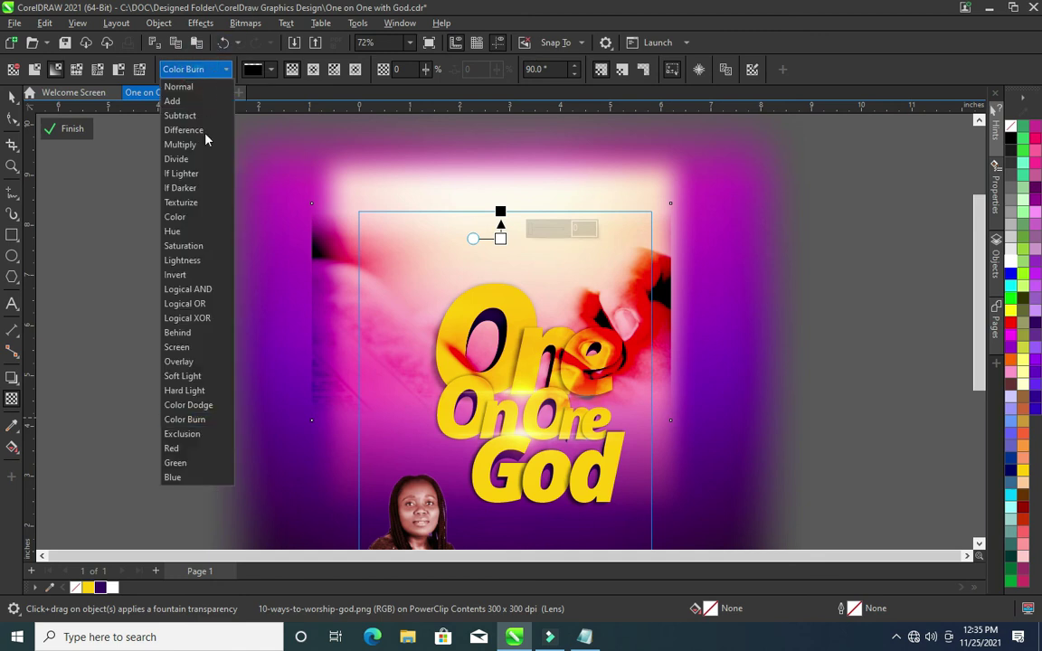
pyautogui.click(183, 376)
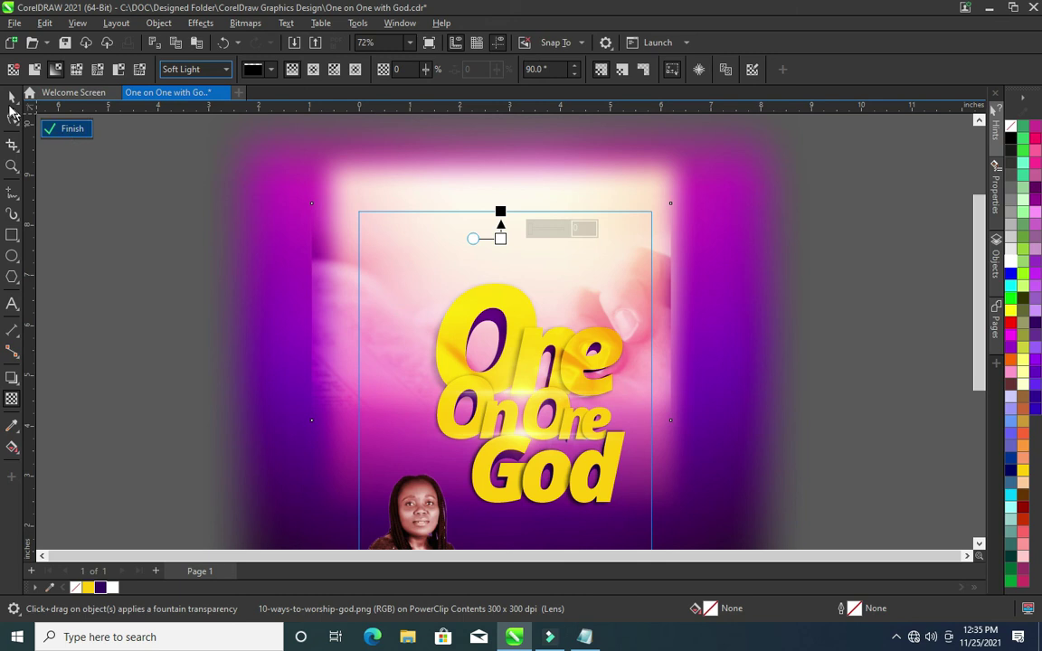
pyautogui.press('space')
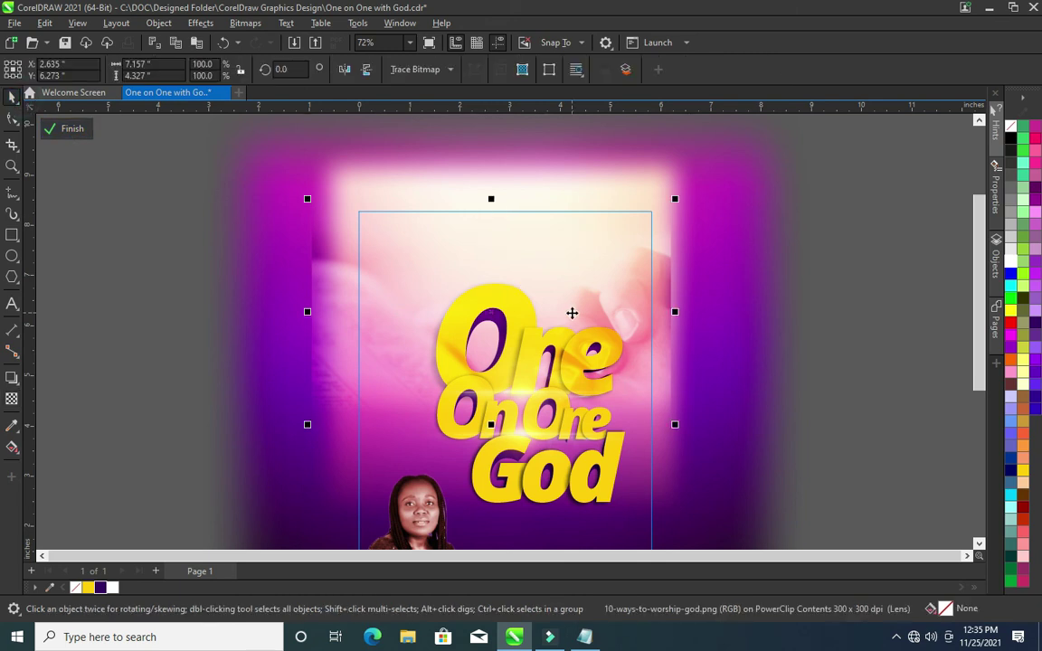
# Send the photo back two levels with Order > Back One so it sits behind the title
pyautogui.rightClick(572, 313)
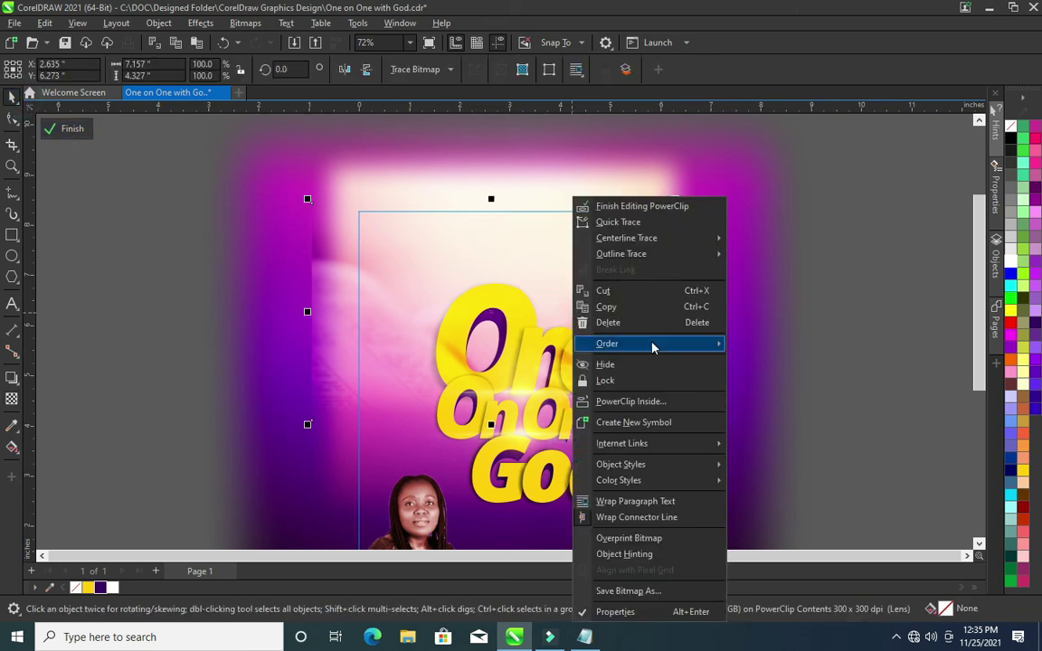
pyautogui.click(846, 436)
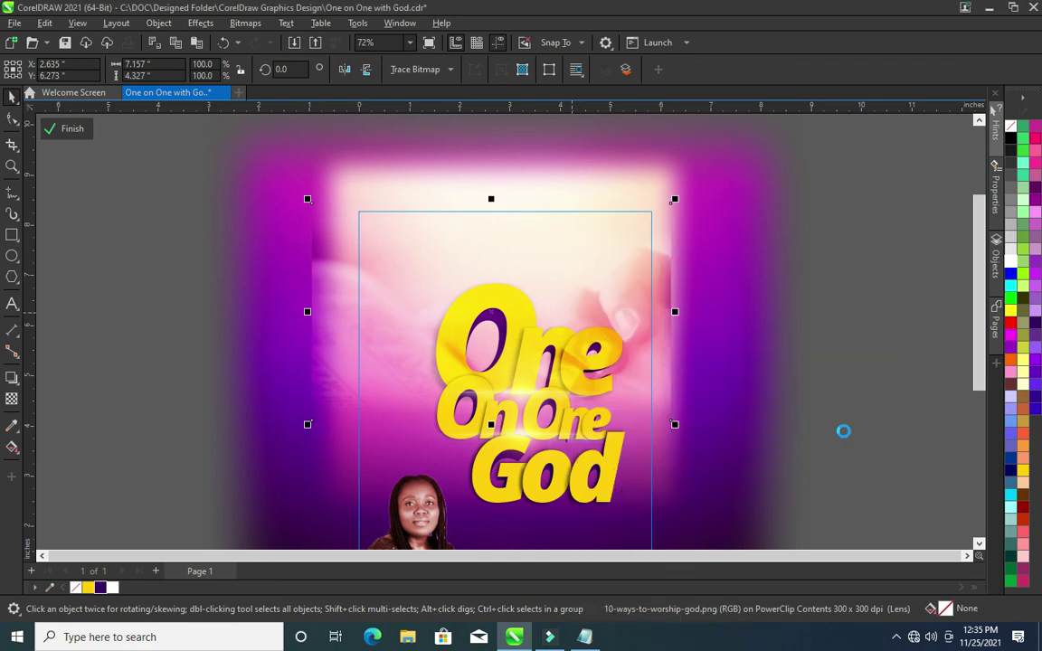
pyautogui.rightClick(615, 299)
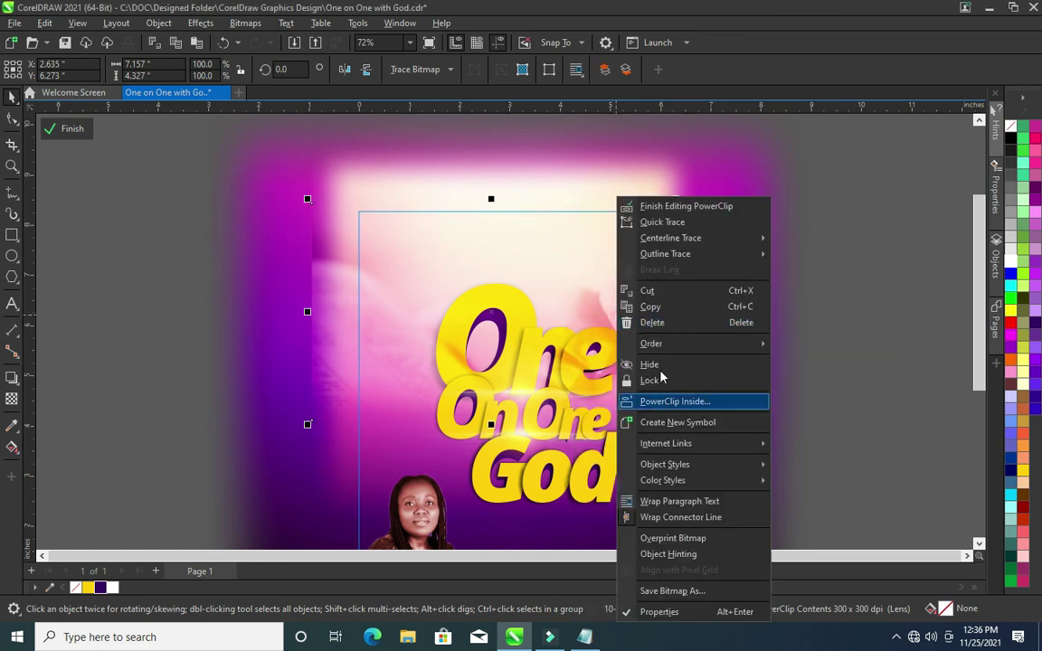
pyautogui.moveTo(652, 344)
pyautogui.click(838, 432)
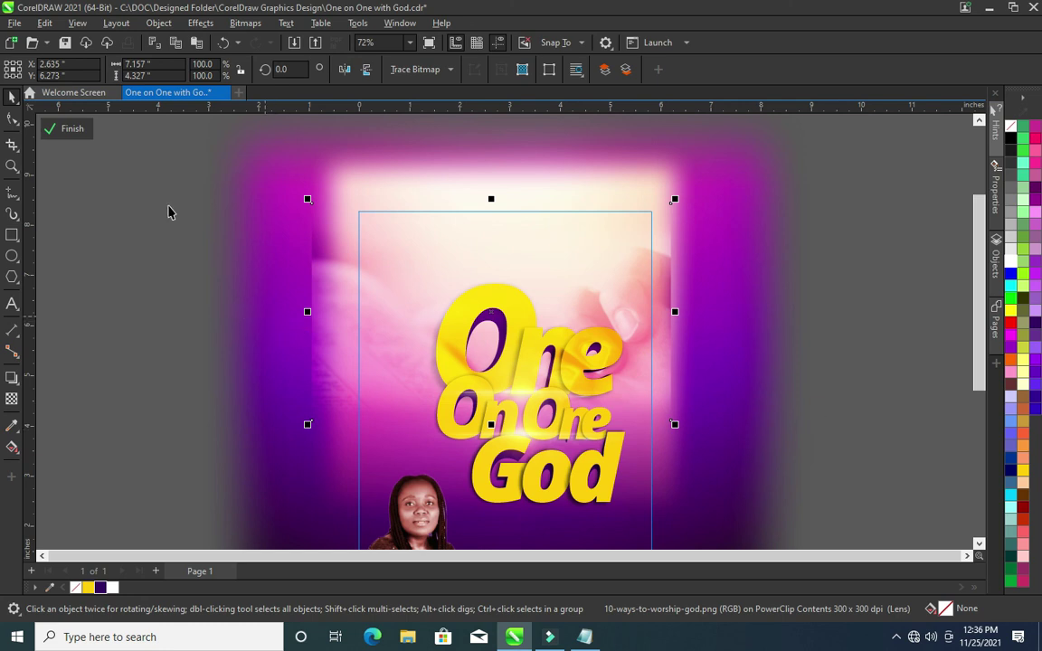
# Finish editing the PowerClip and deselect to view the whole flyer
pyautogui.click(74, 131)
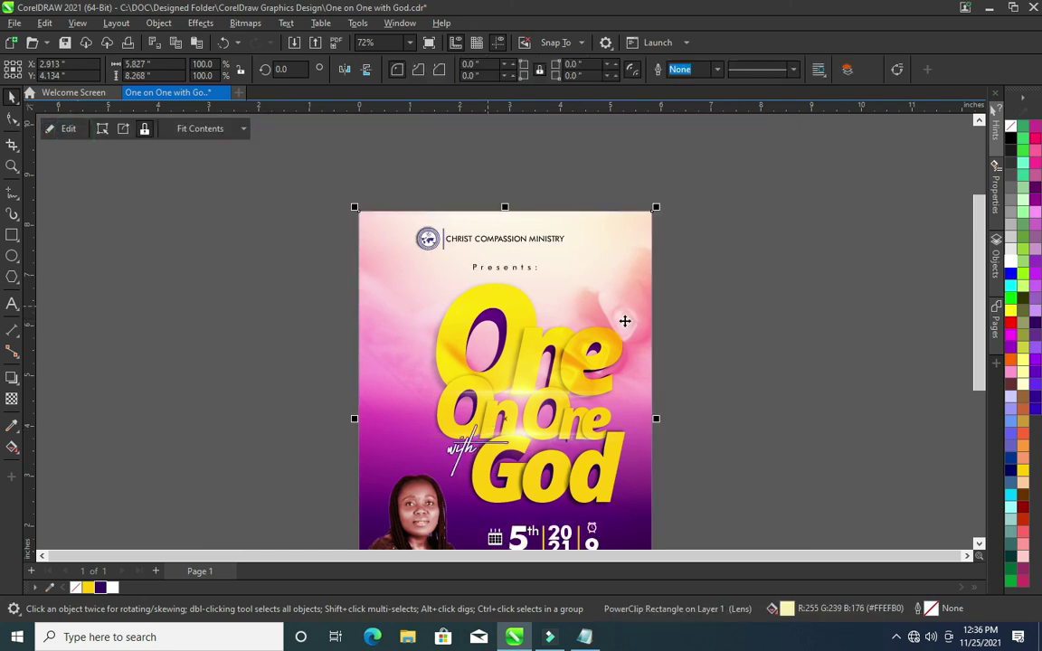
pyautogui.click(801, 326)
pyautogui.scroll(-1, 688, 308)
pyautogui.scroll(-1, 701, 324)
pyautogui.scroll(1, 710, 322)
pyautogui.scroll(-1, 720, 318)
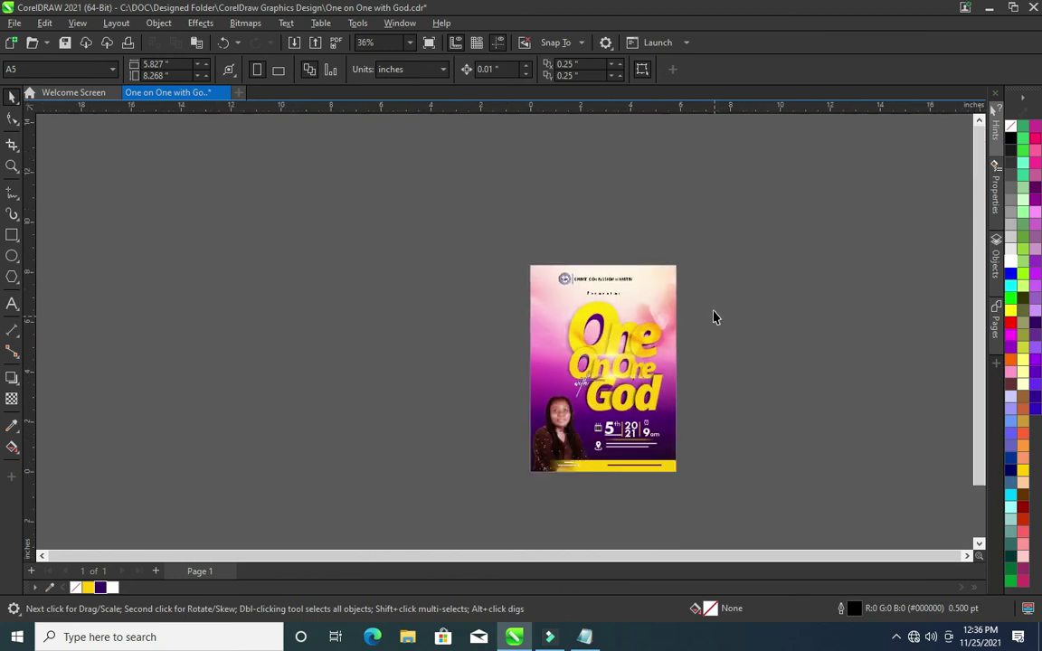
pyautogui.scroll(1, 642, 298)
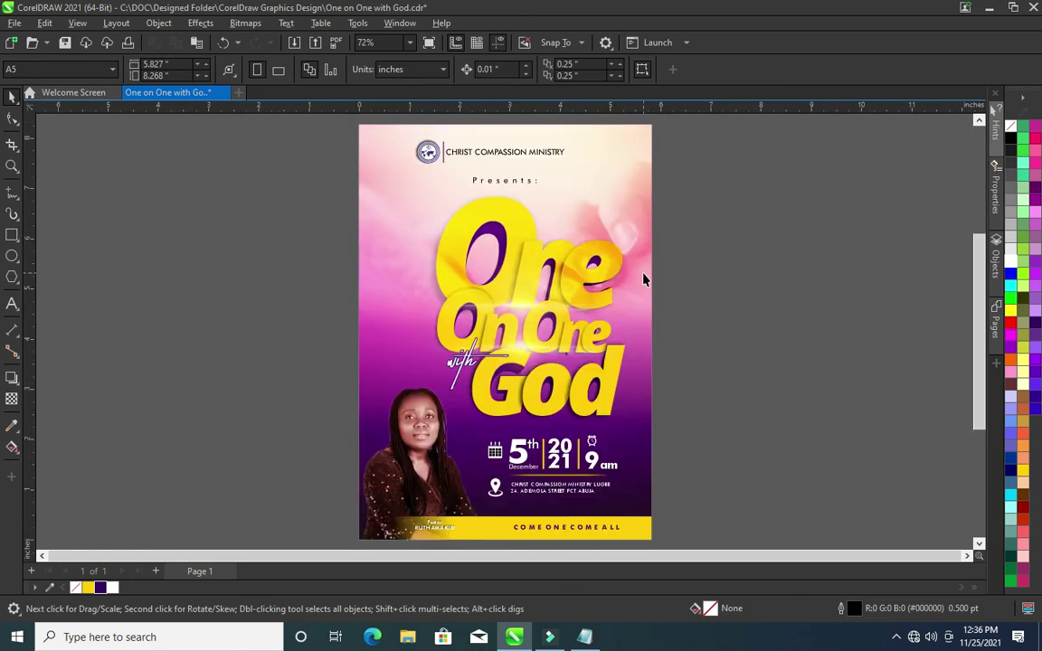